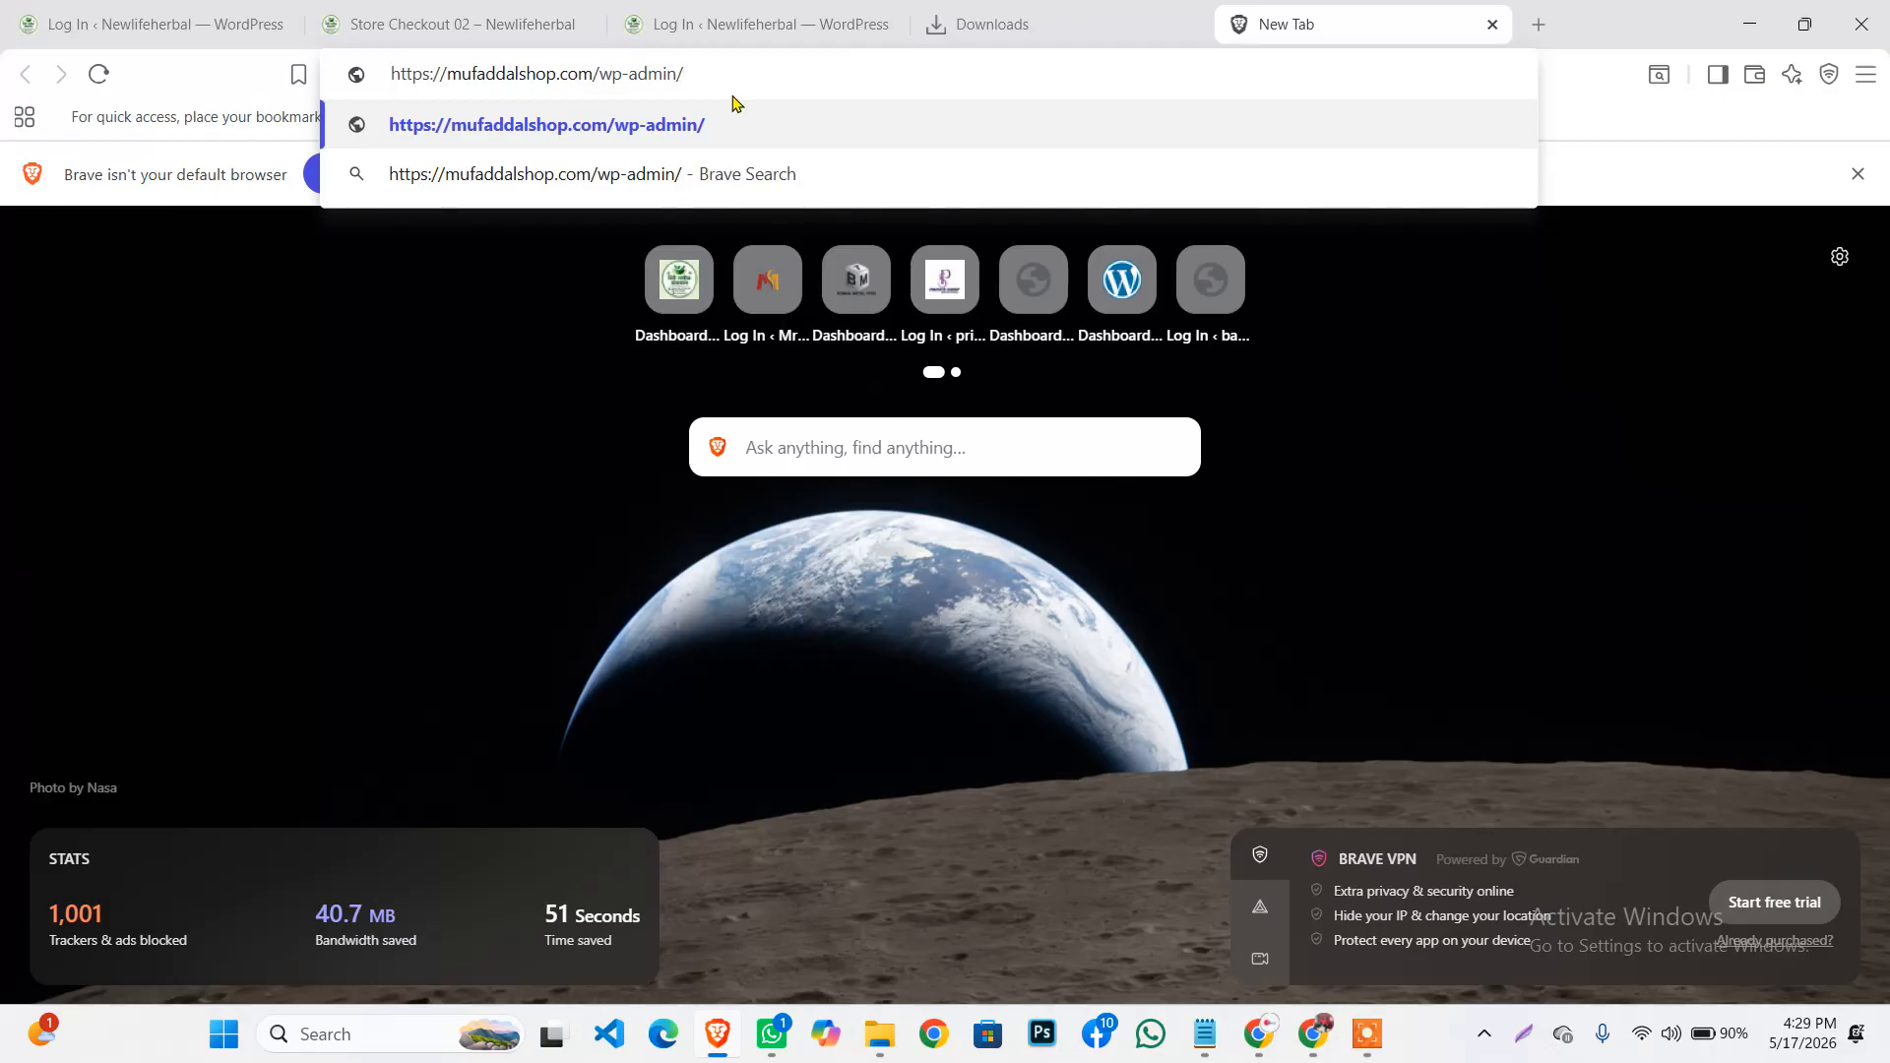
Go to mufaddalshop.com/wp-admin/ to reach the WordPress login page
key(Return)
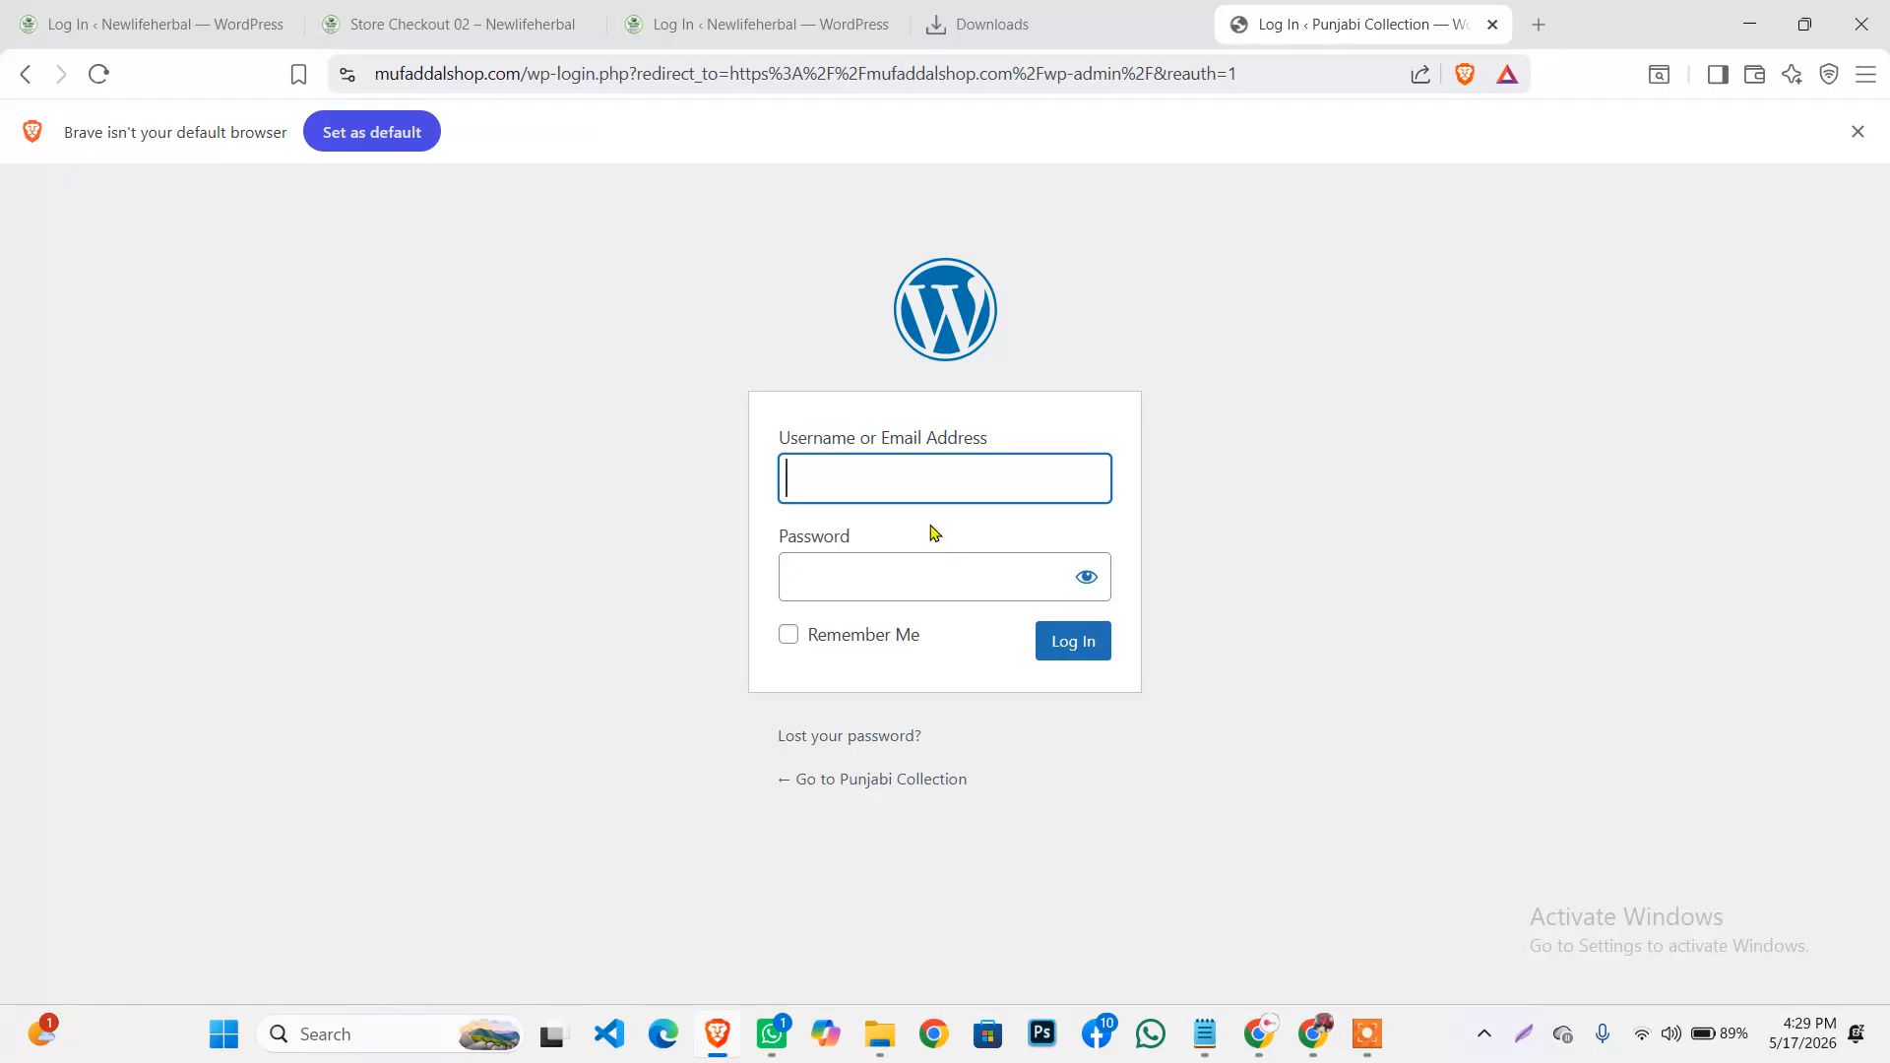
Paste the admin username from clipboard history and capitalise its first letter
click(942, 491)
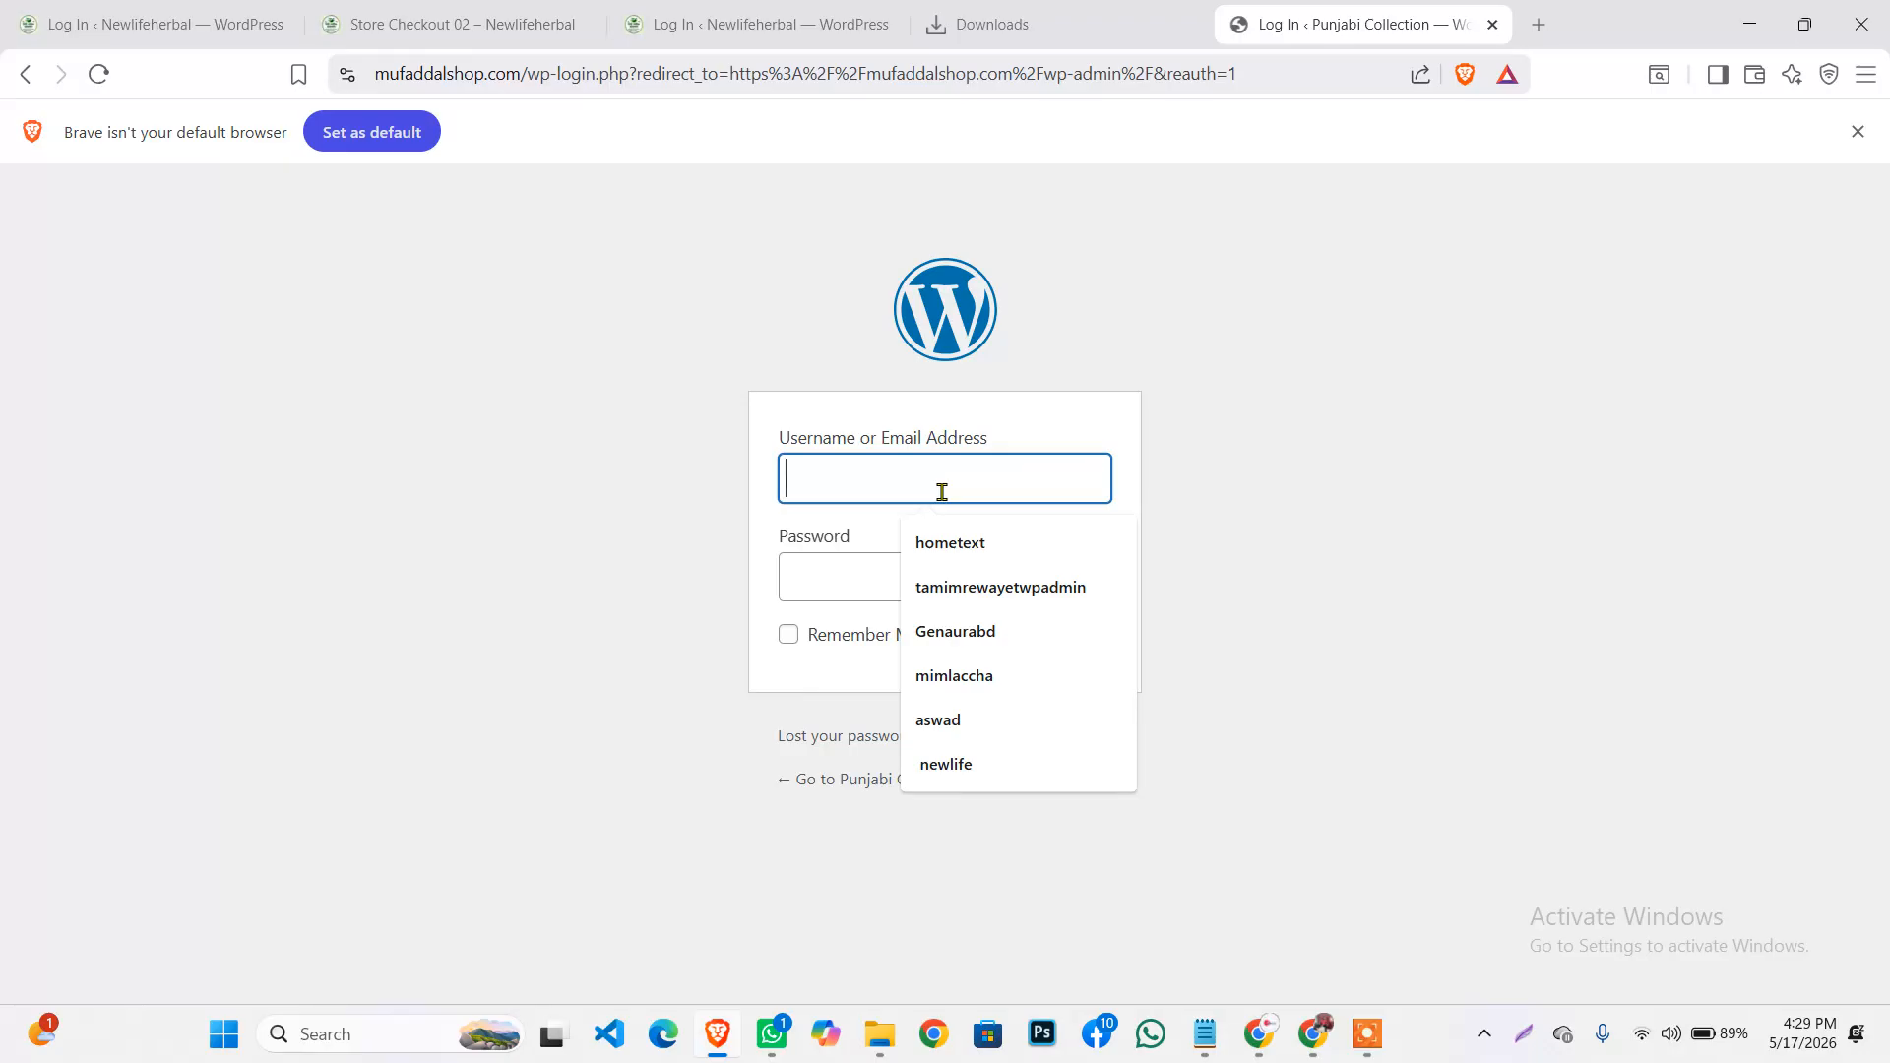
key(super+v)
scroll(914, 803, down, 2)
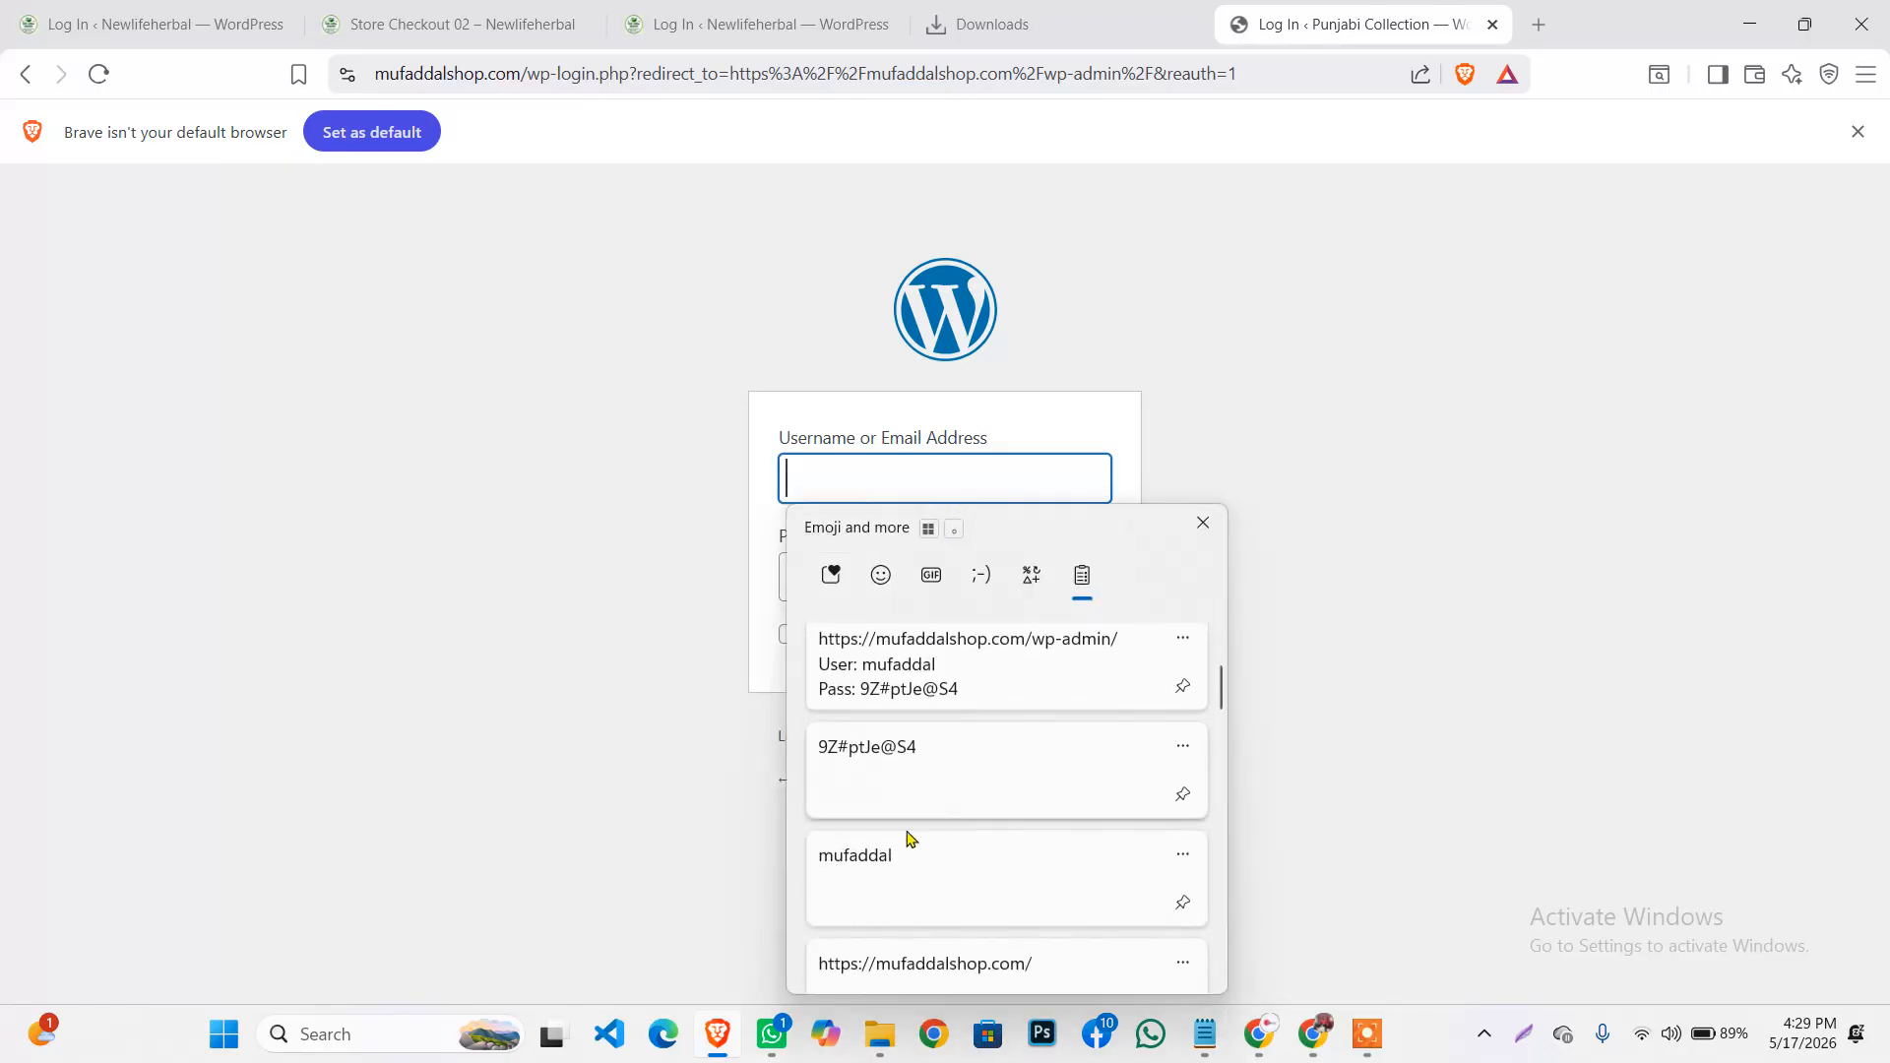
click(890, 827)
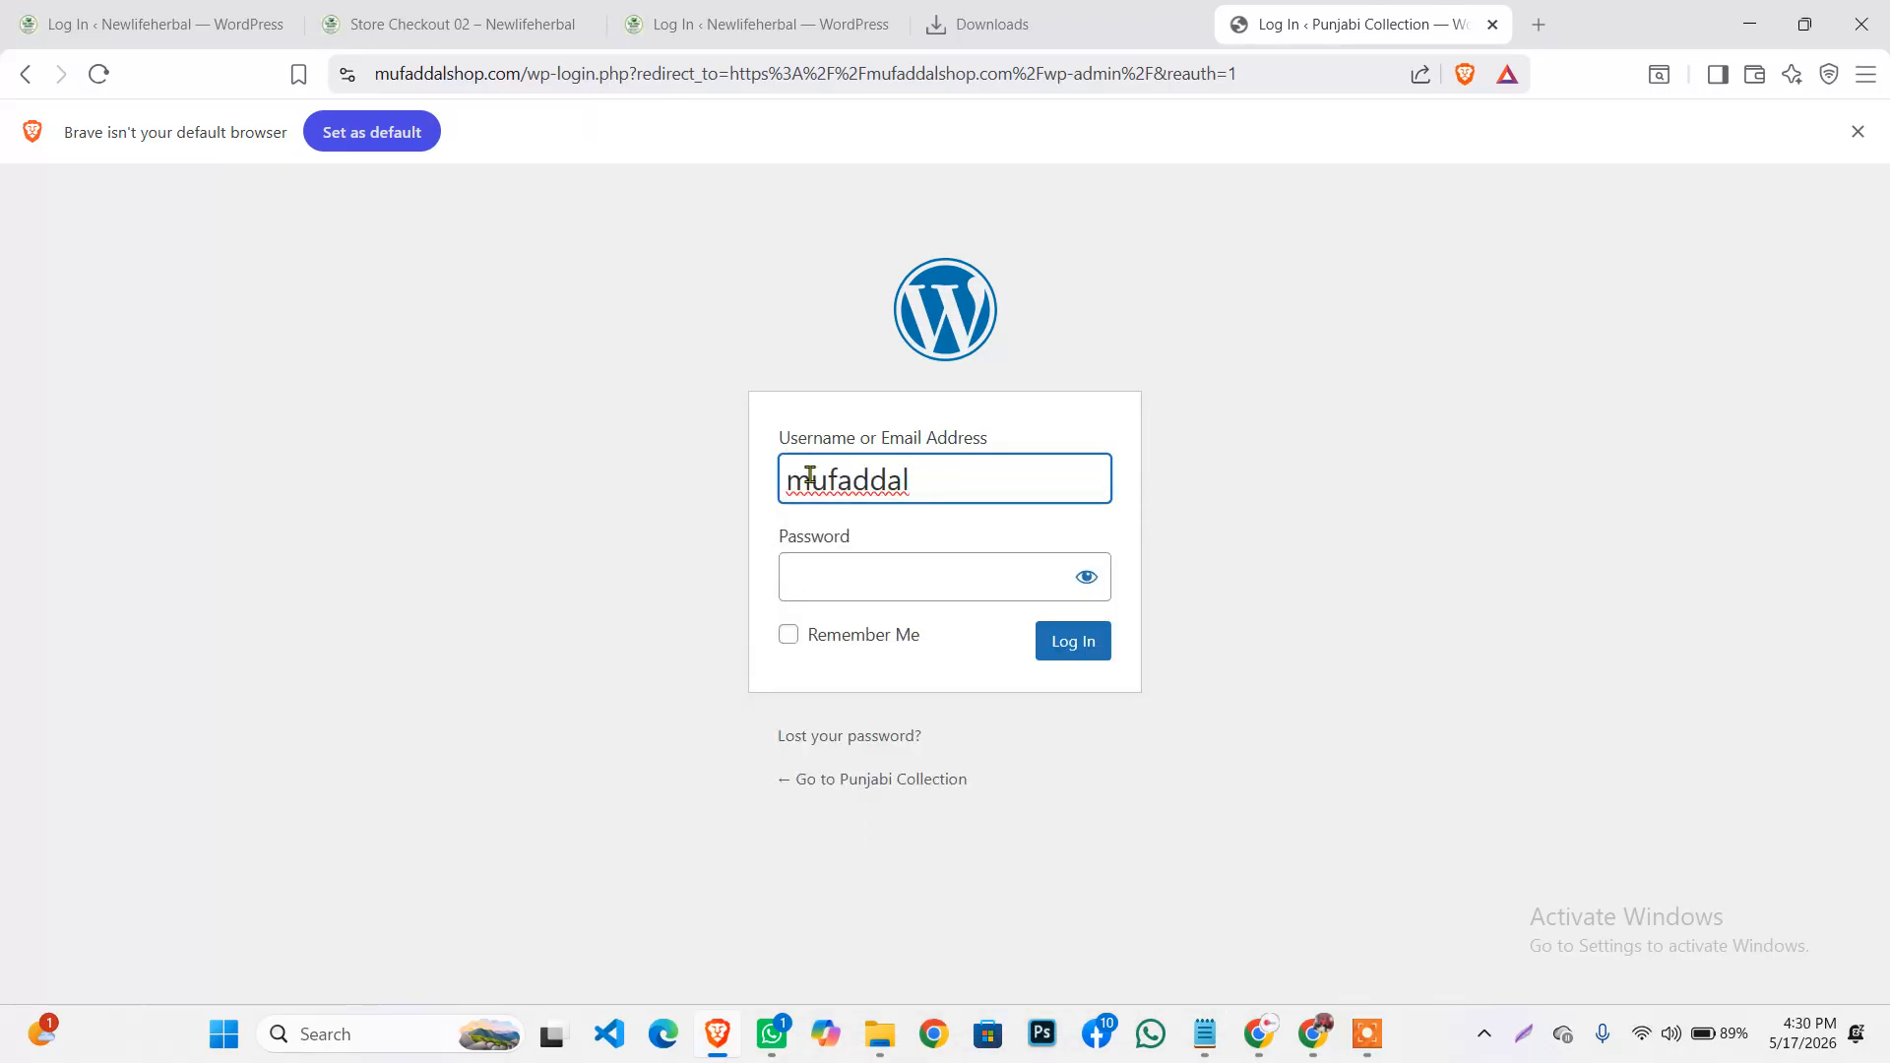
drag(810, 477, 784, 480)
key(BackSpace)
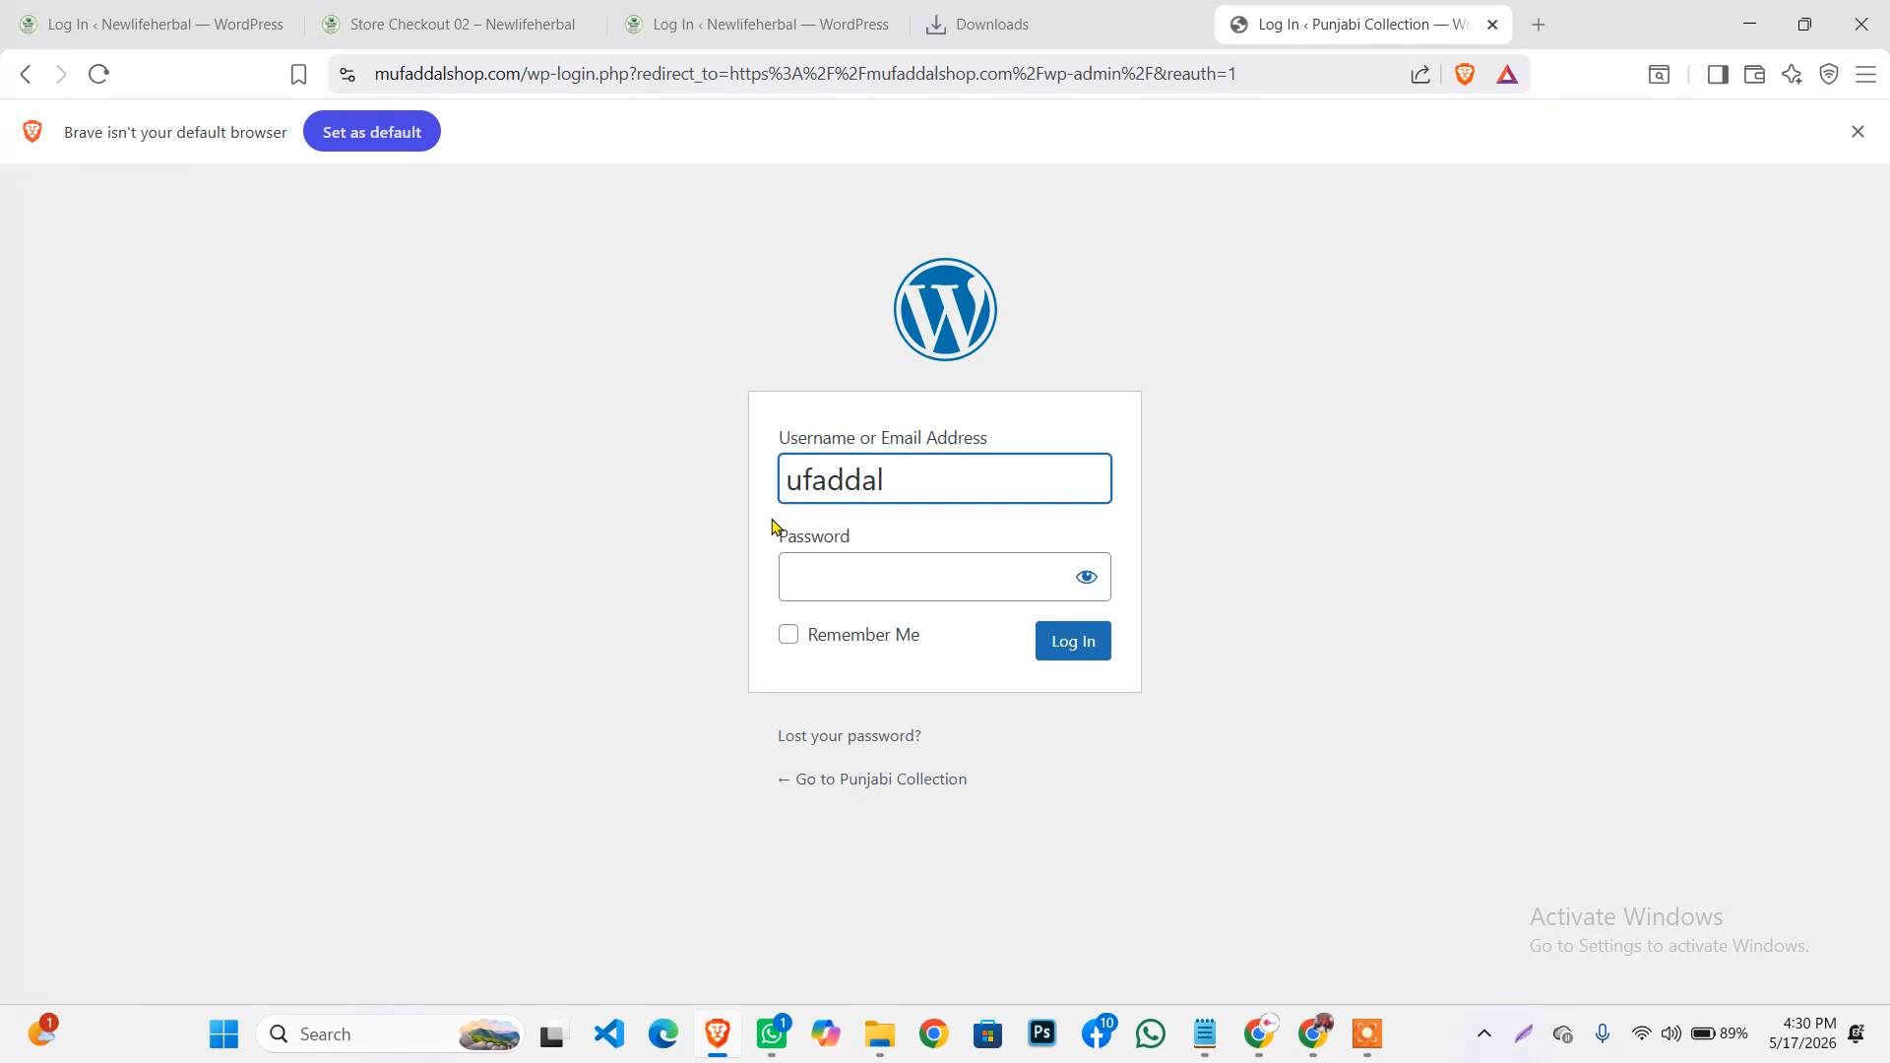
text(M)
Paste the password from clipboard history, log in, and decline saving the password
click(907, 582)
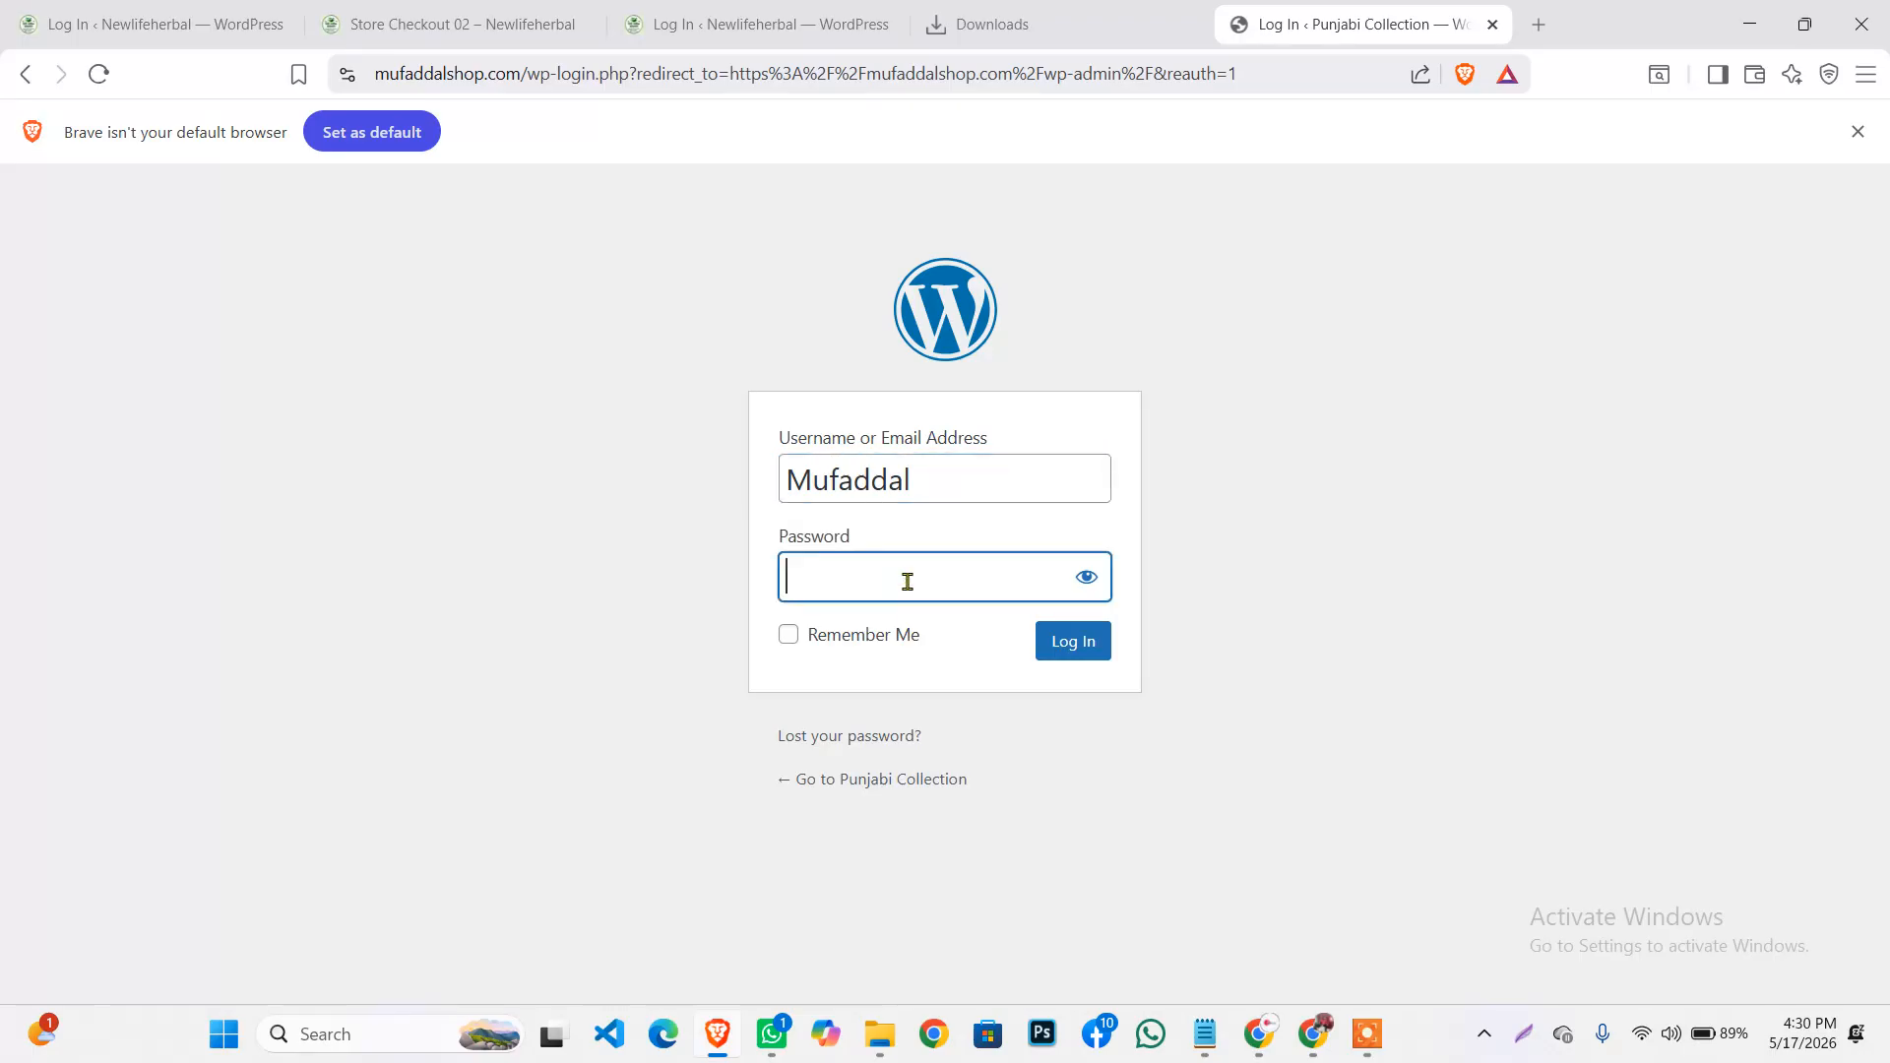
key(super+v)
scroll(950, 783, down, 2)
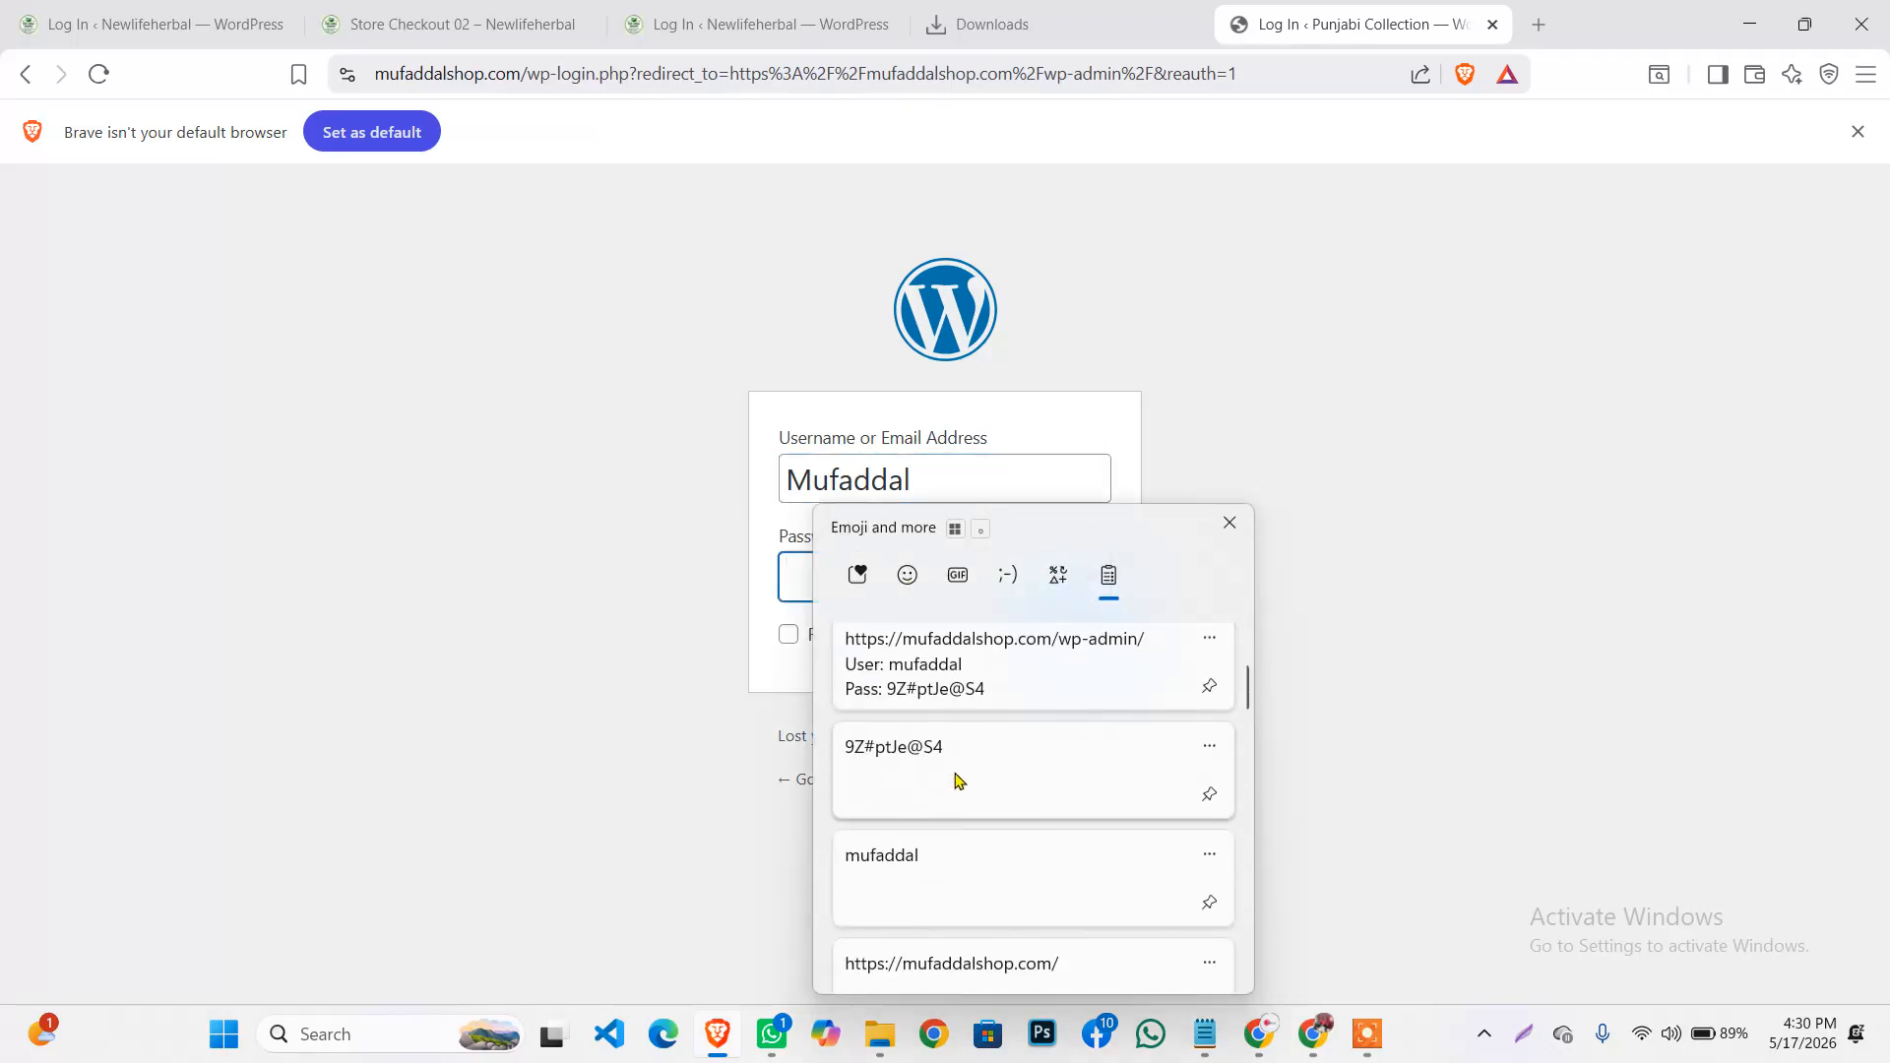
click(955, 780)
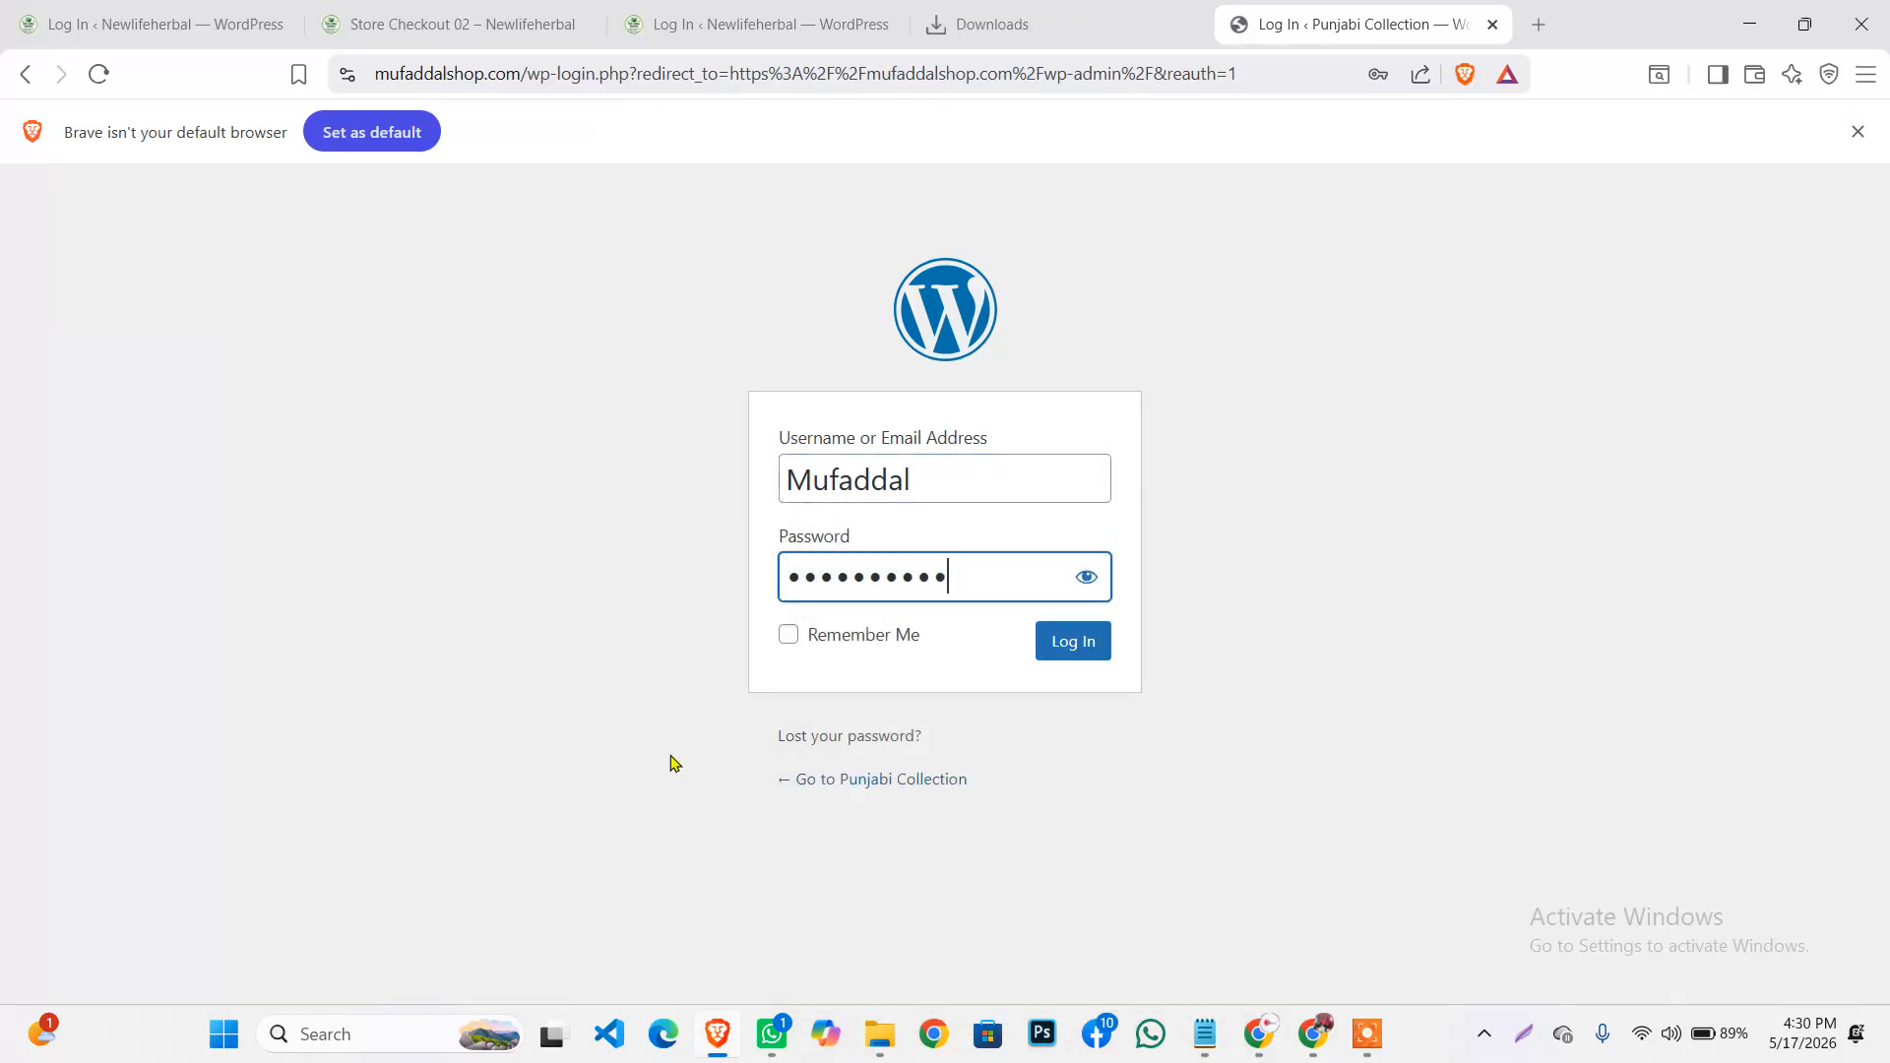
click(1075, 645)
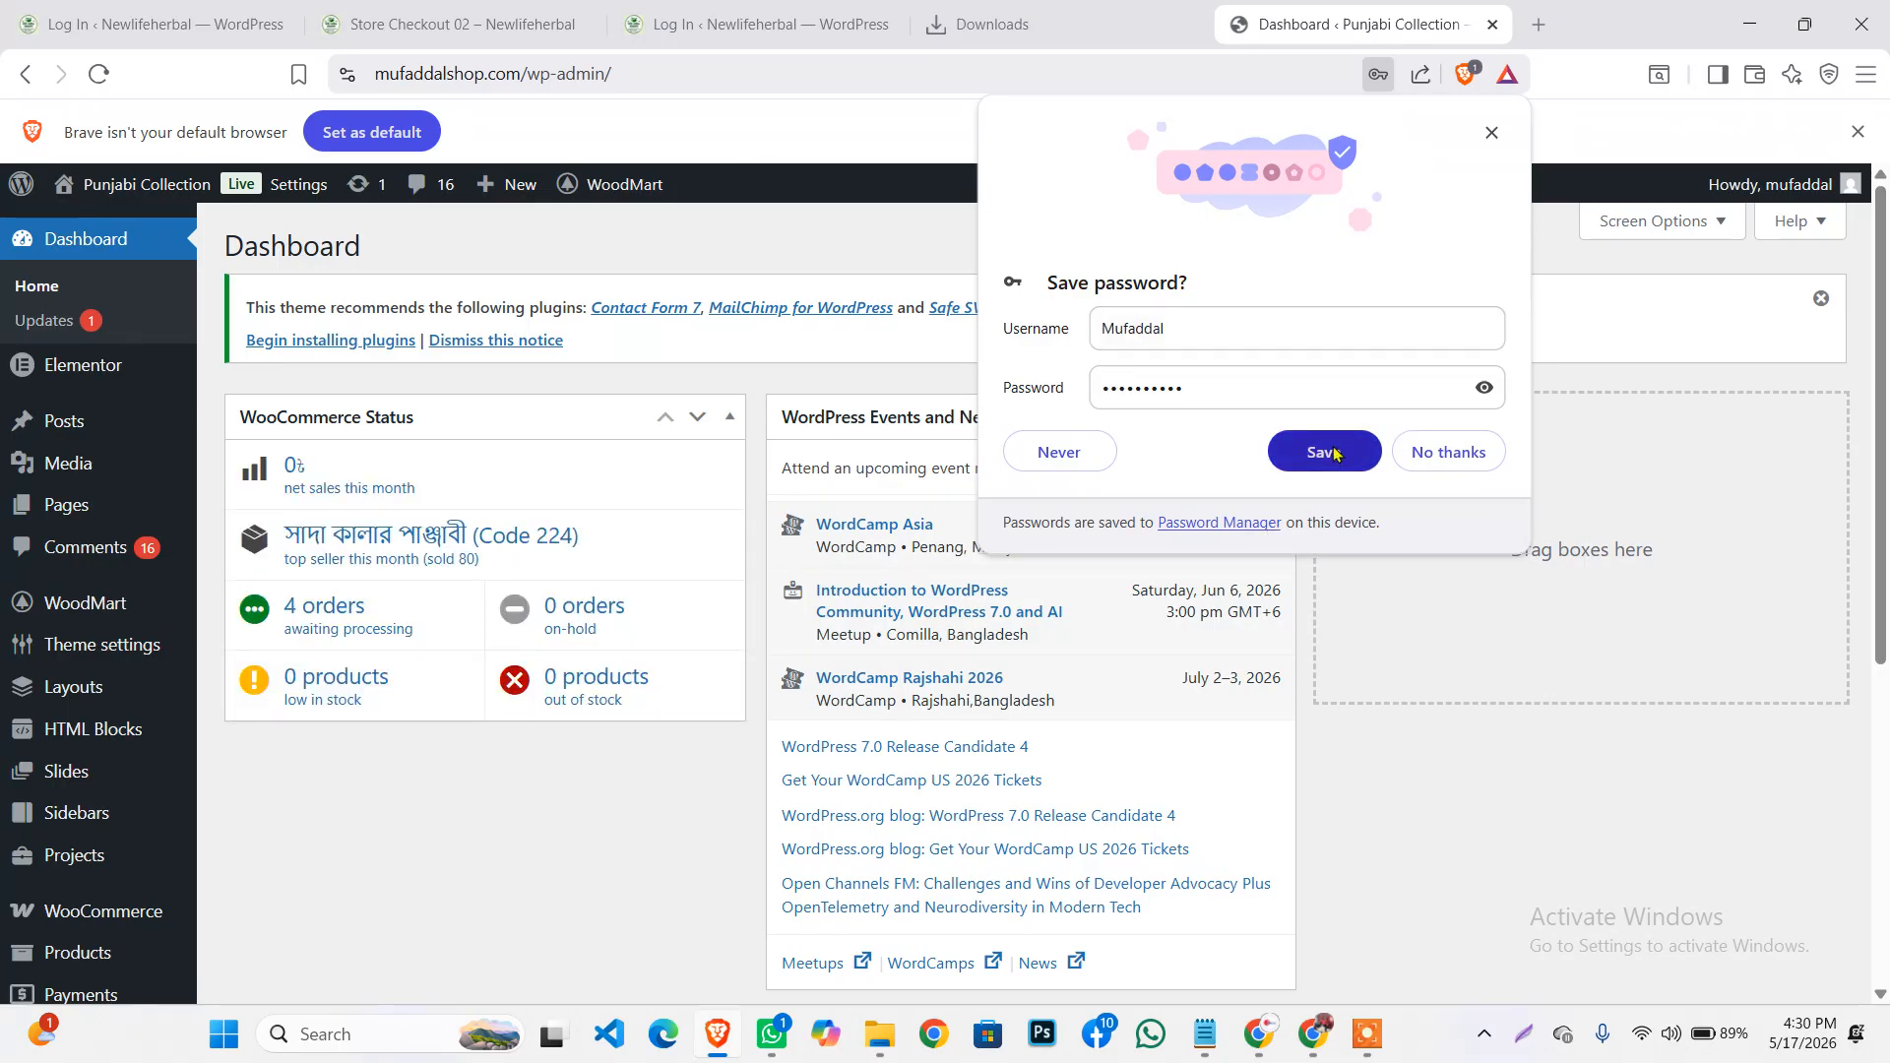
click(1476, 472)
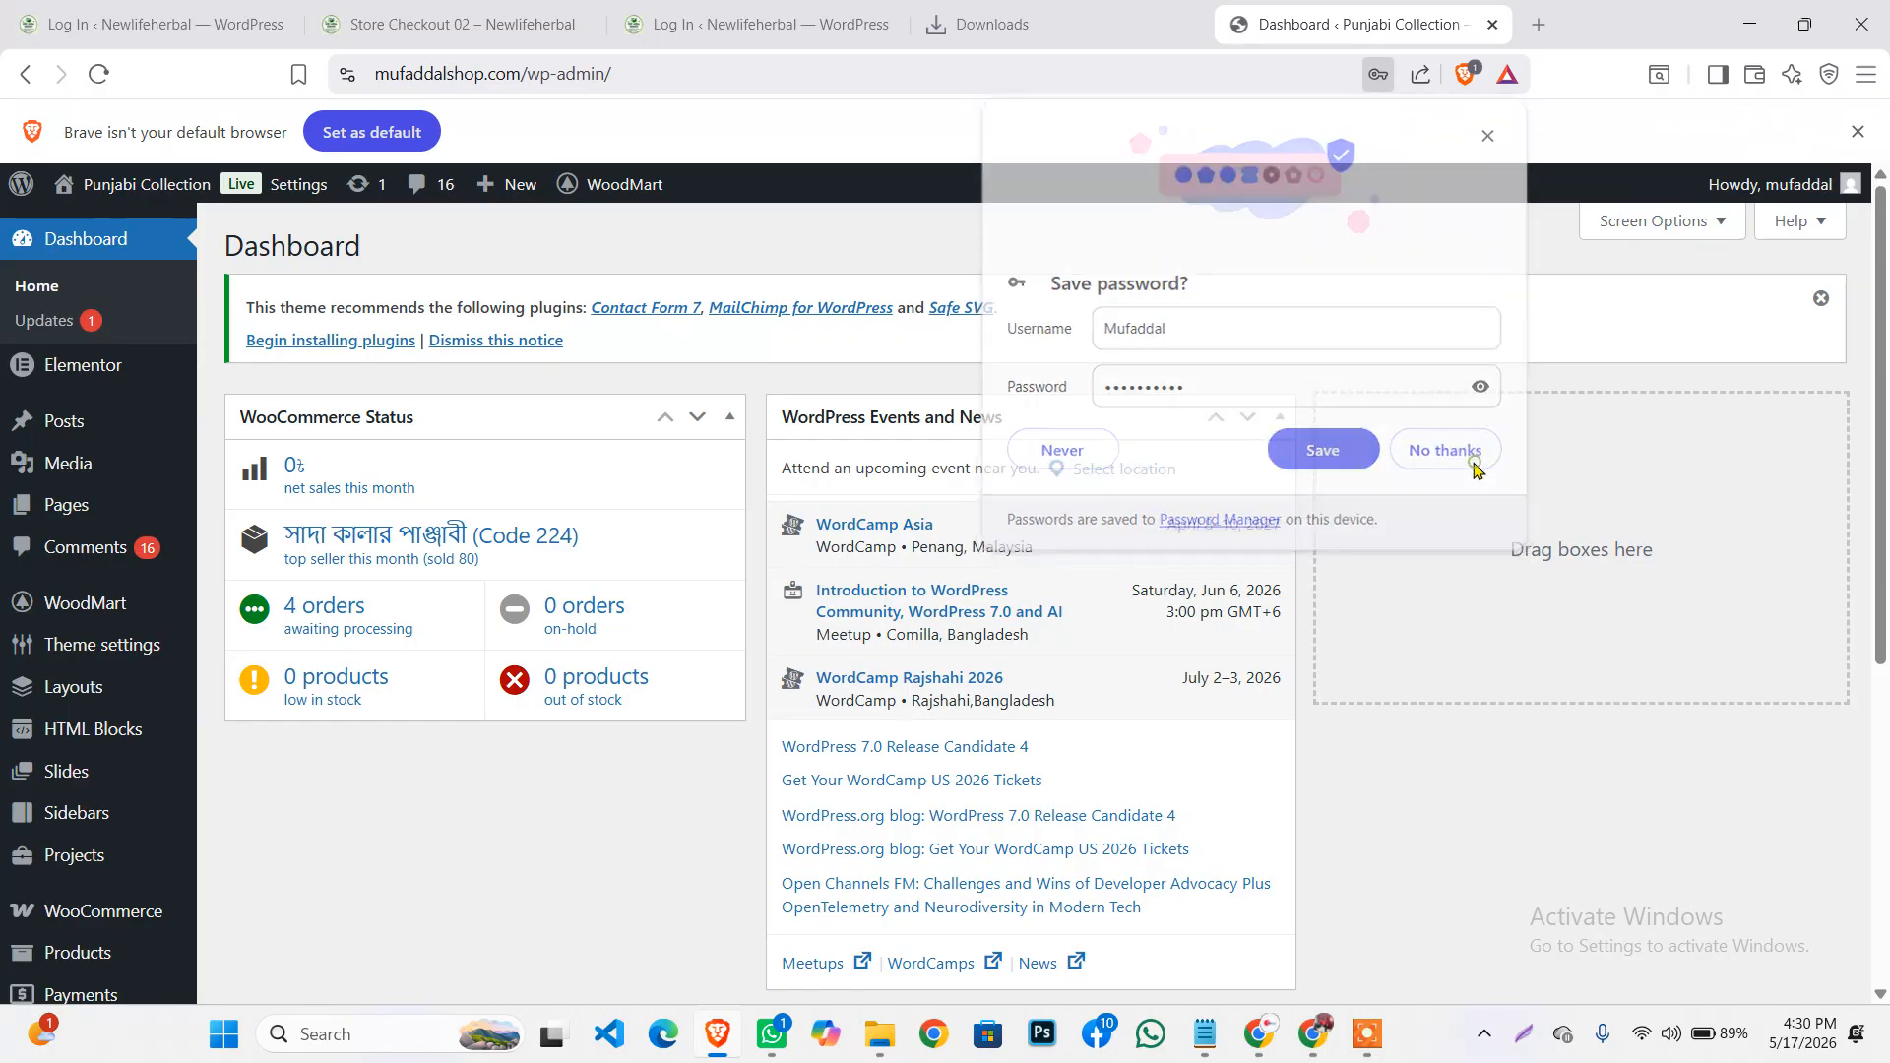
Hide the WordPress Events and News widget via Screen Options
click(1652, 221)
click(1173, 360)
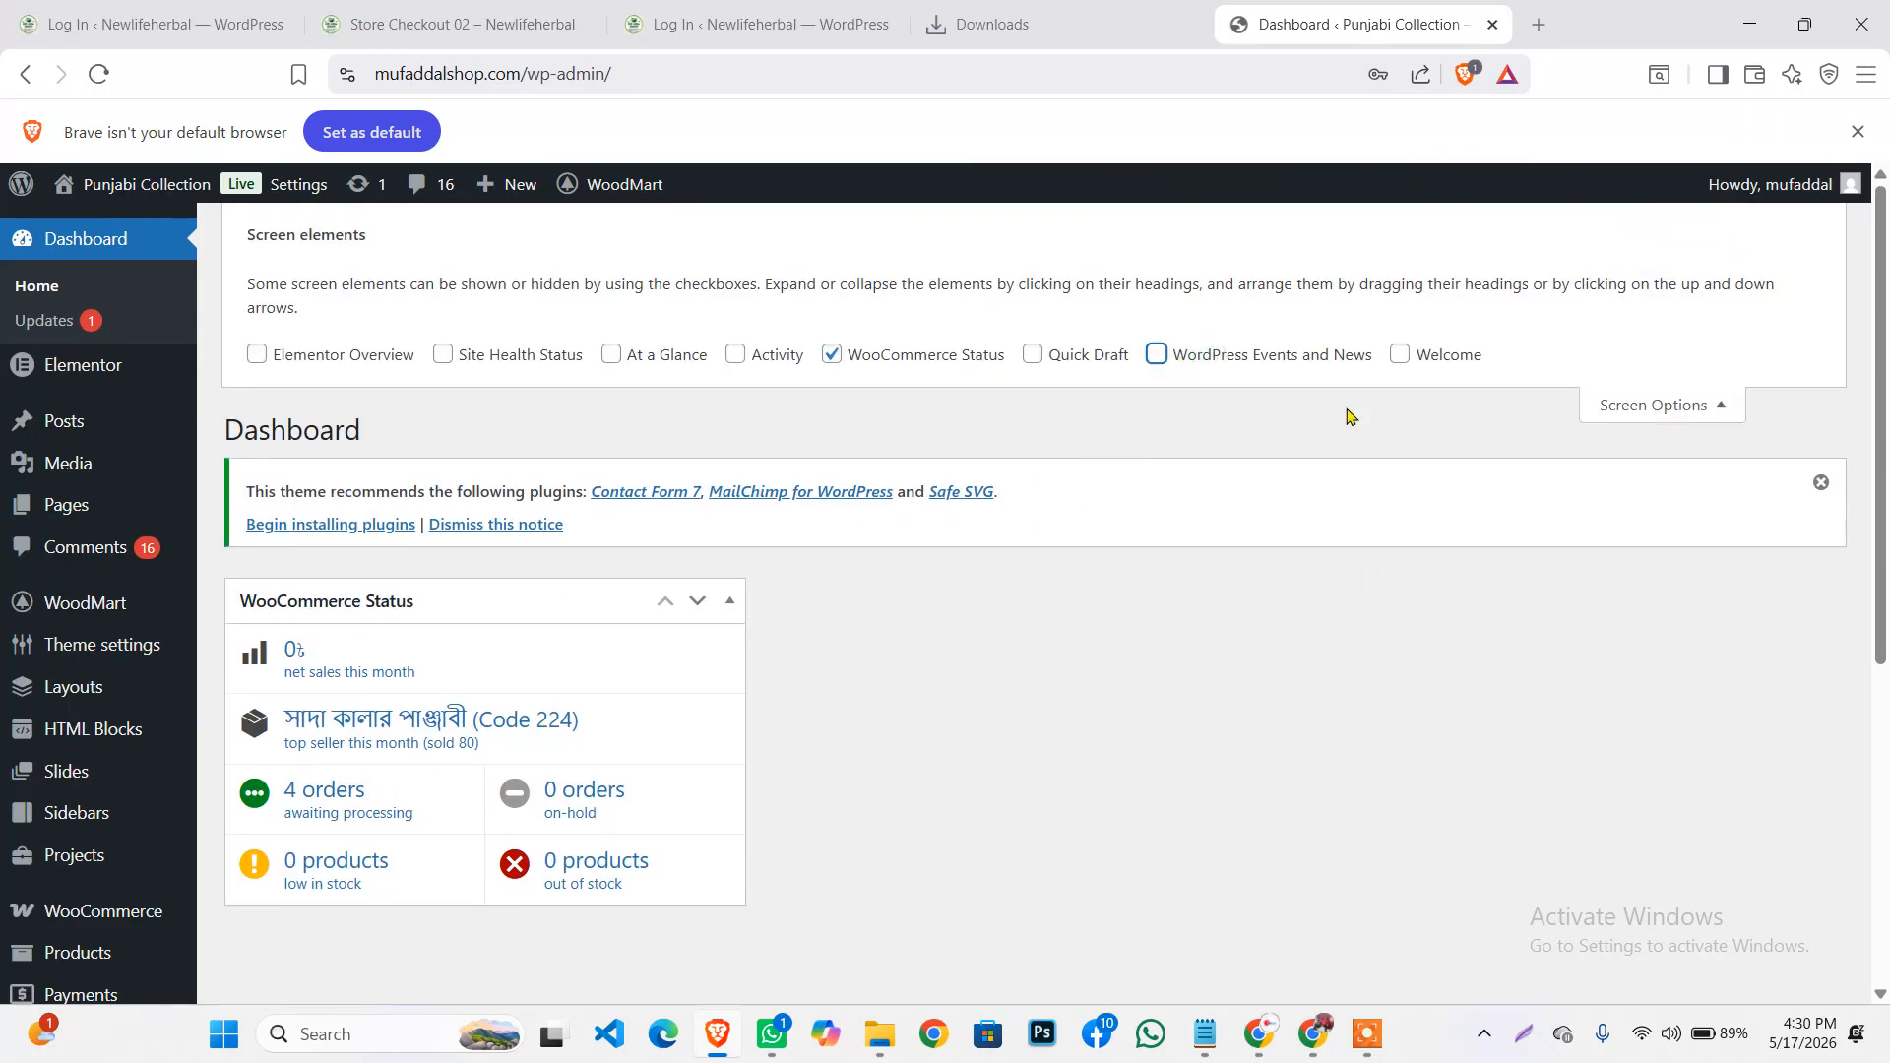
click(1654, 404)
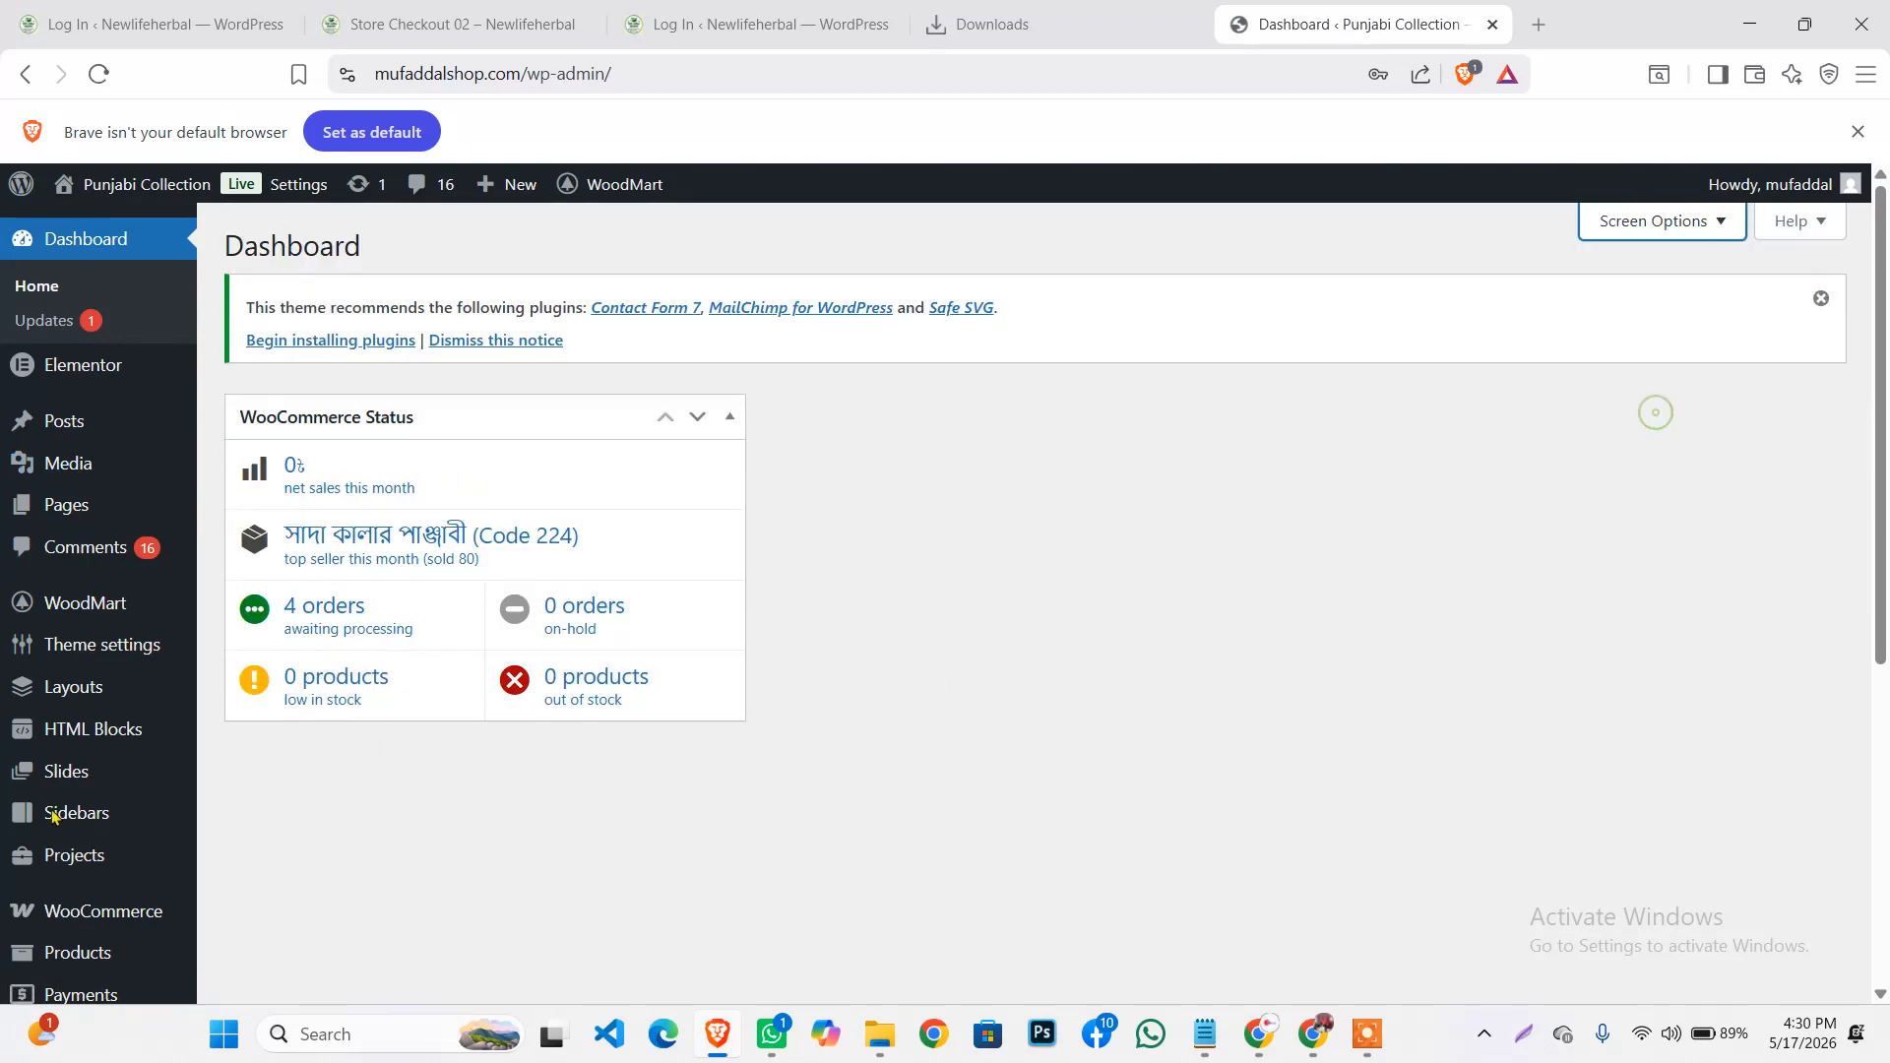
Go to WooCommerce > Orders from the admin menu
scroll(59, 807, down, 5)
scroll(59, 807, up, 5)
scroll(281, 497, down, 3)
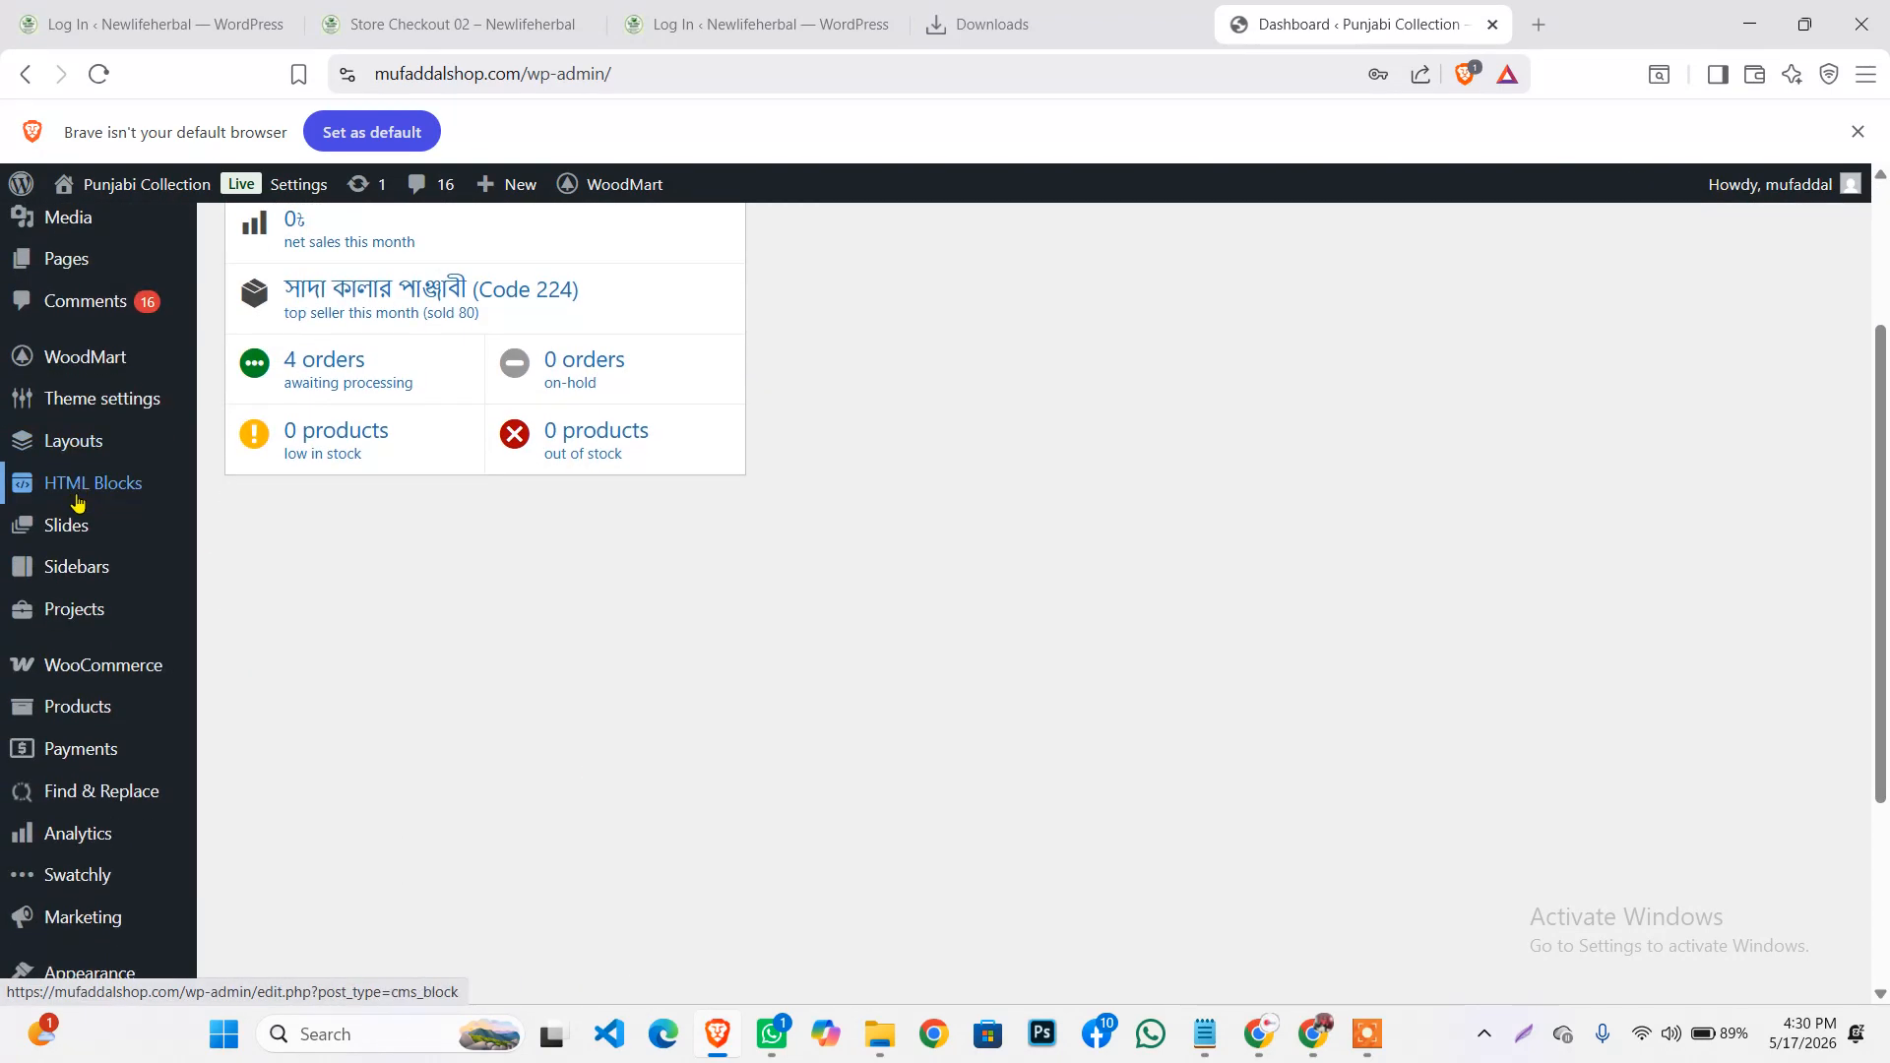
mouse_move(81, 531)
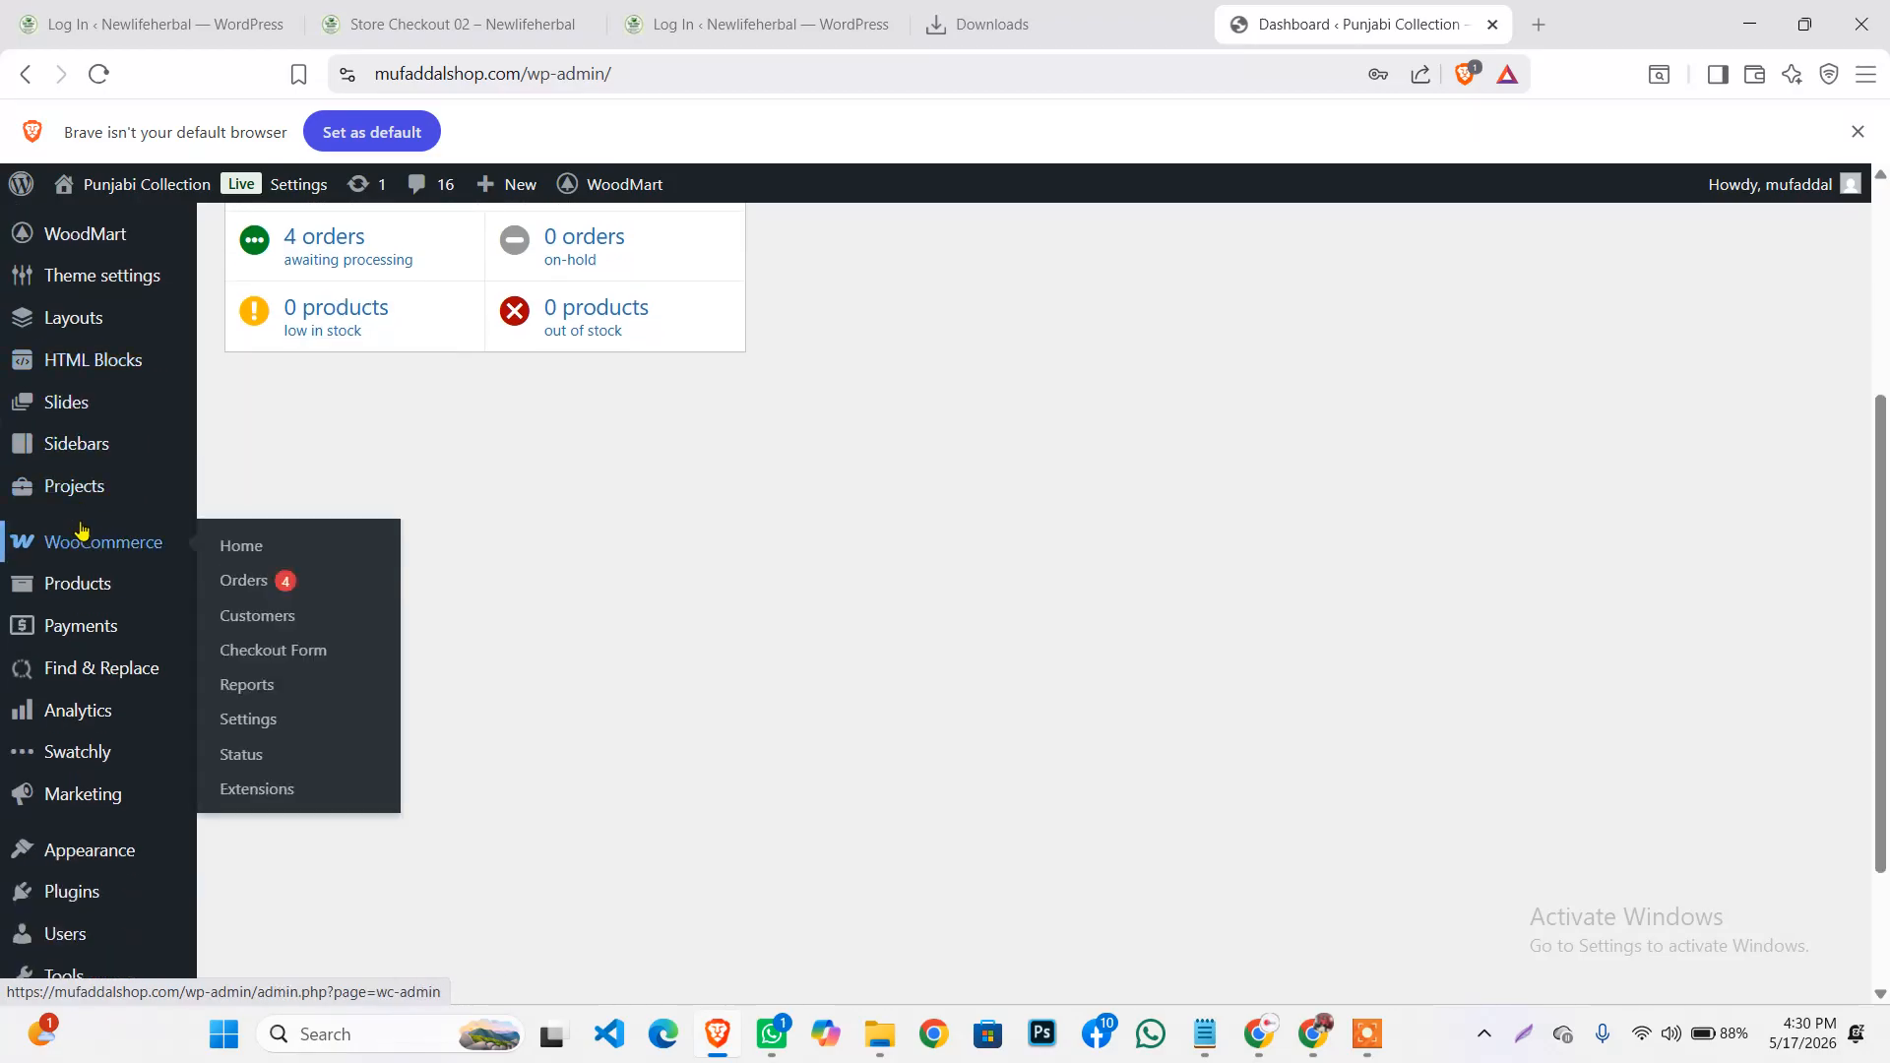
click(258, 582)
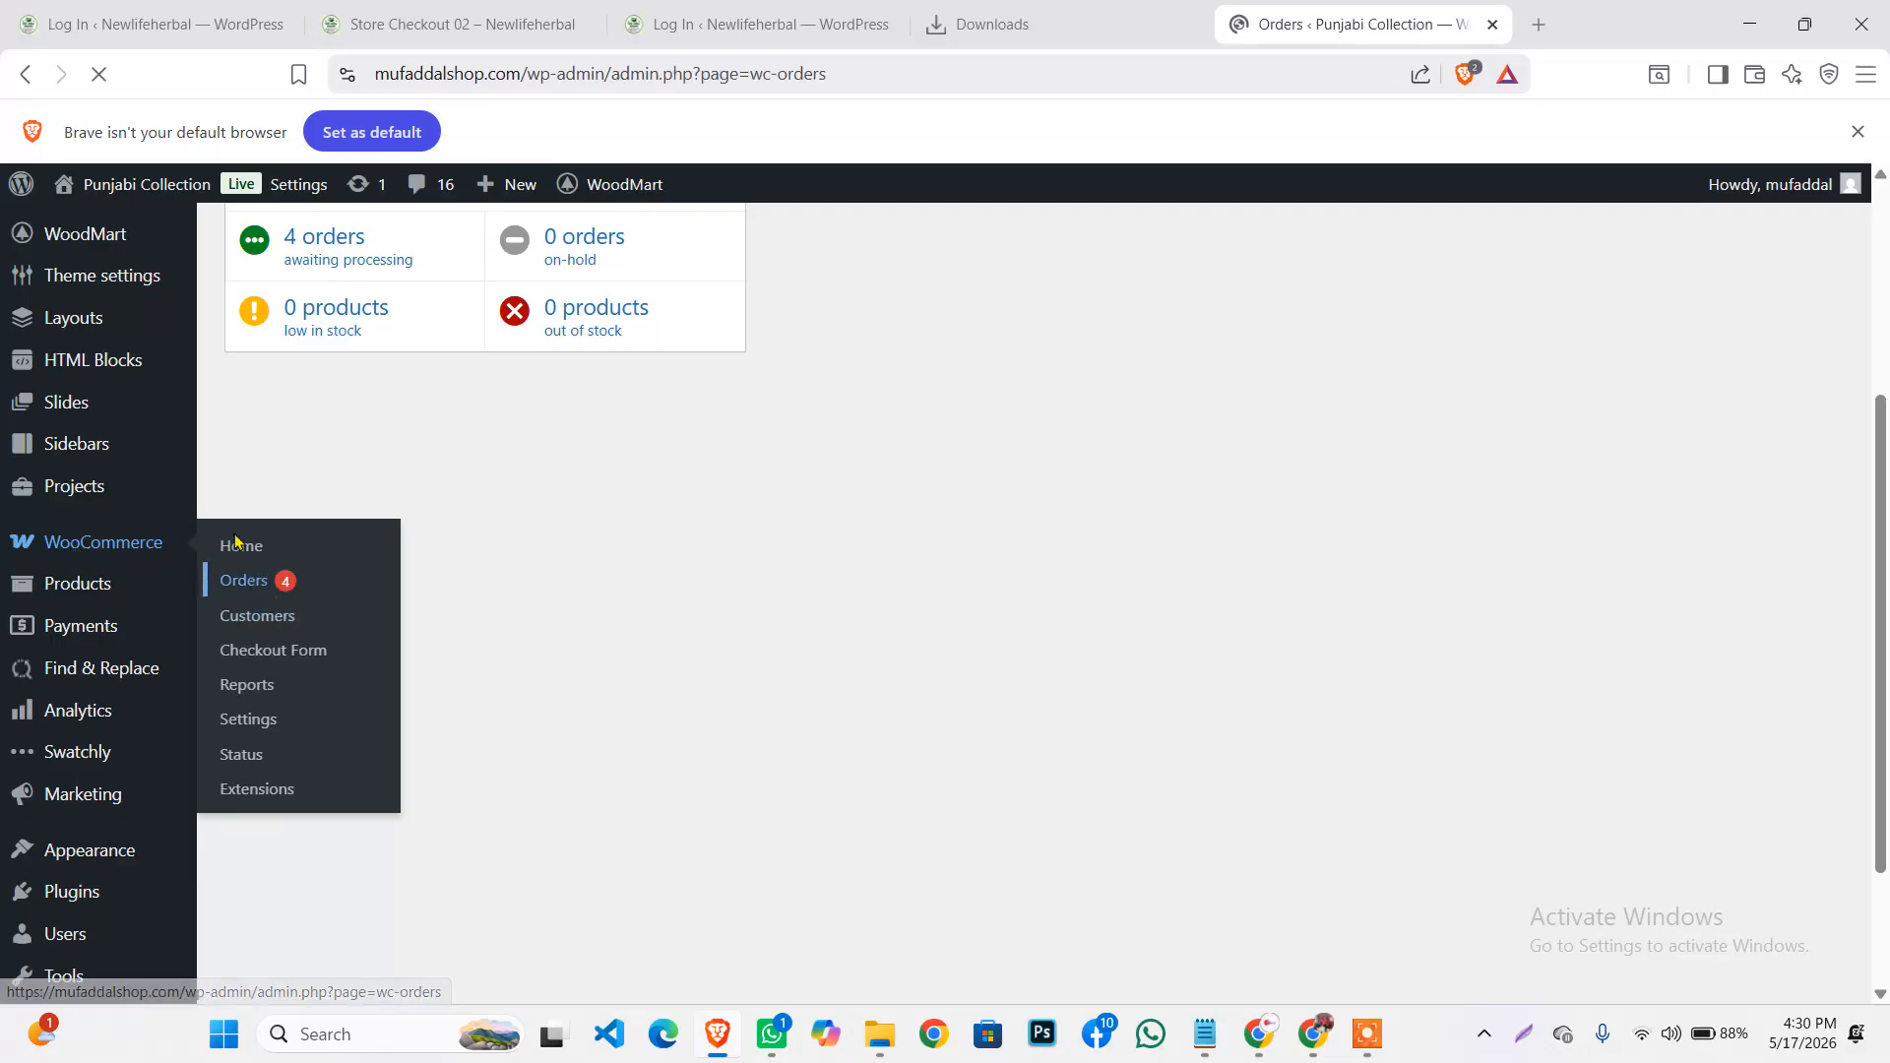
Open the top Processing cash-on-delivery order (1,150৳) for editing
scroll(387, 517, down, 3)
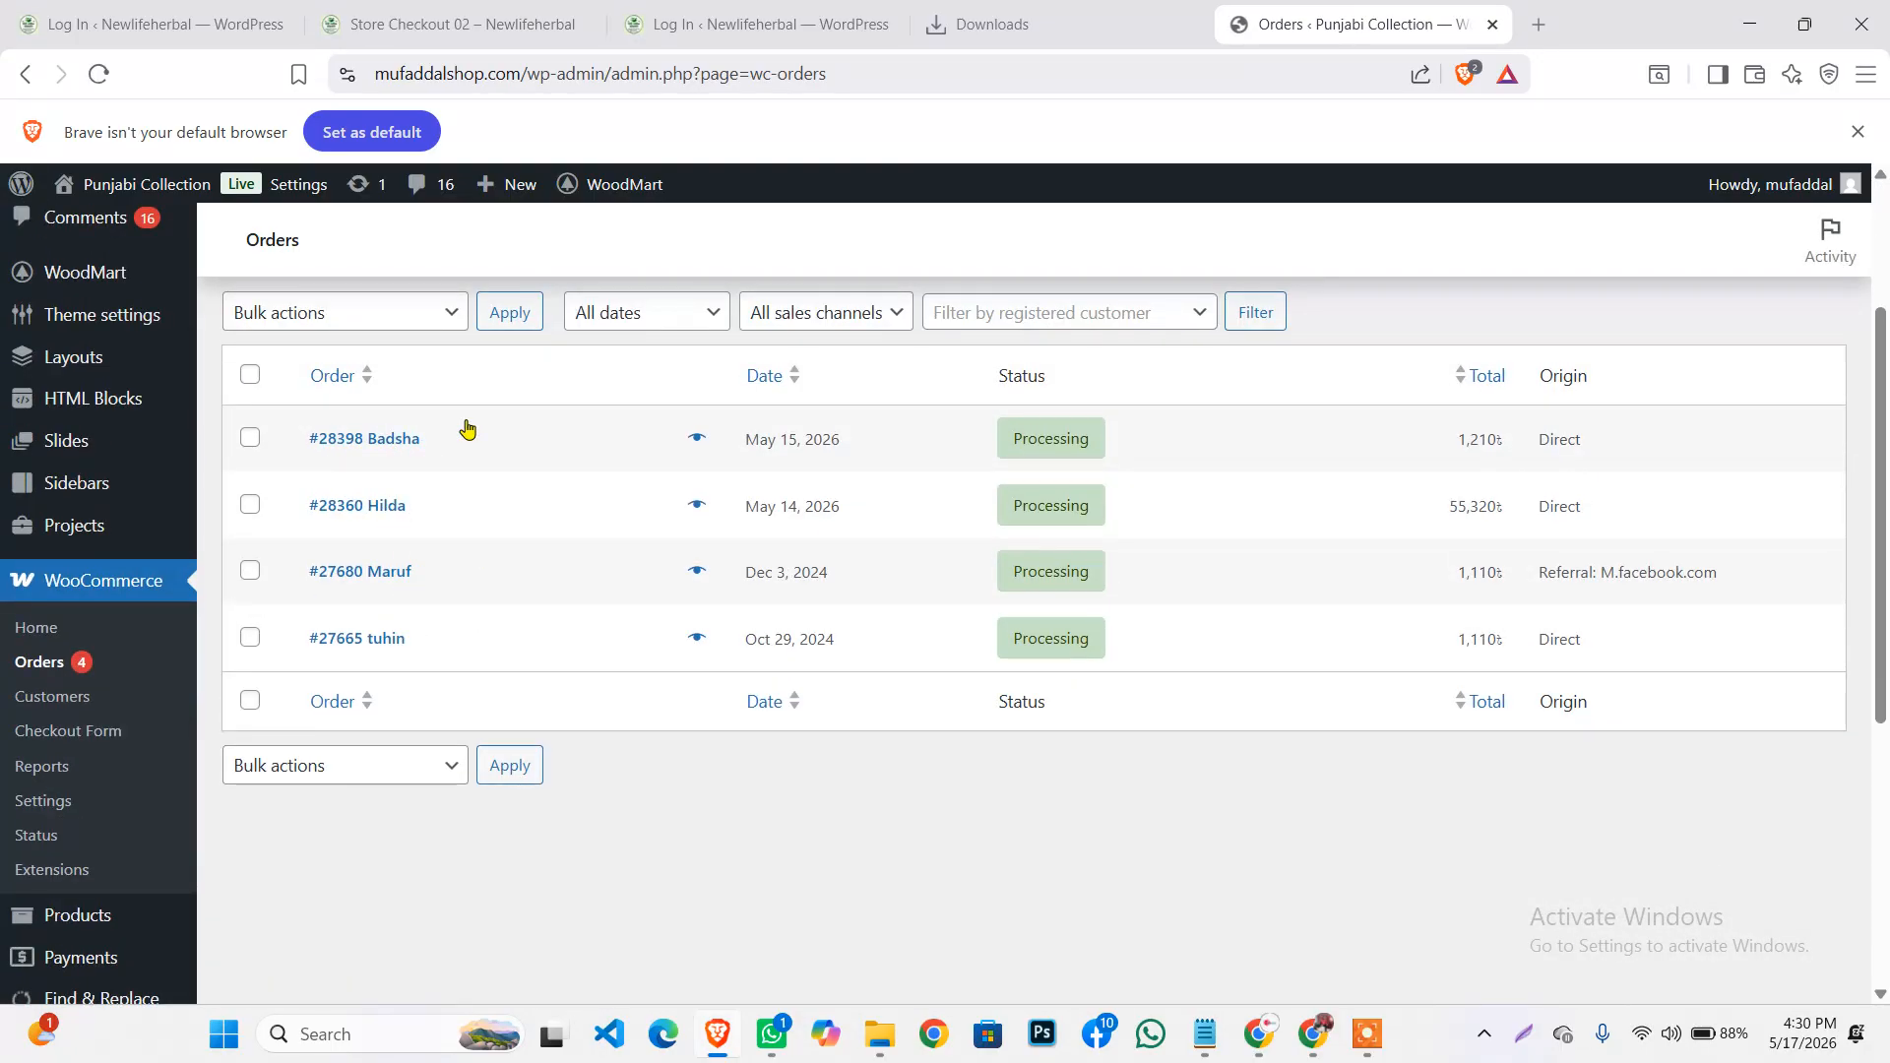
click(356, 439)
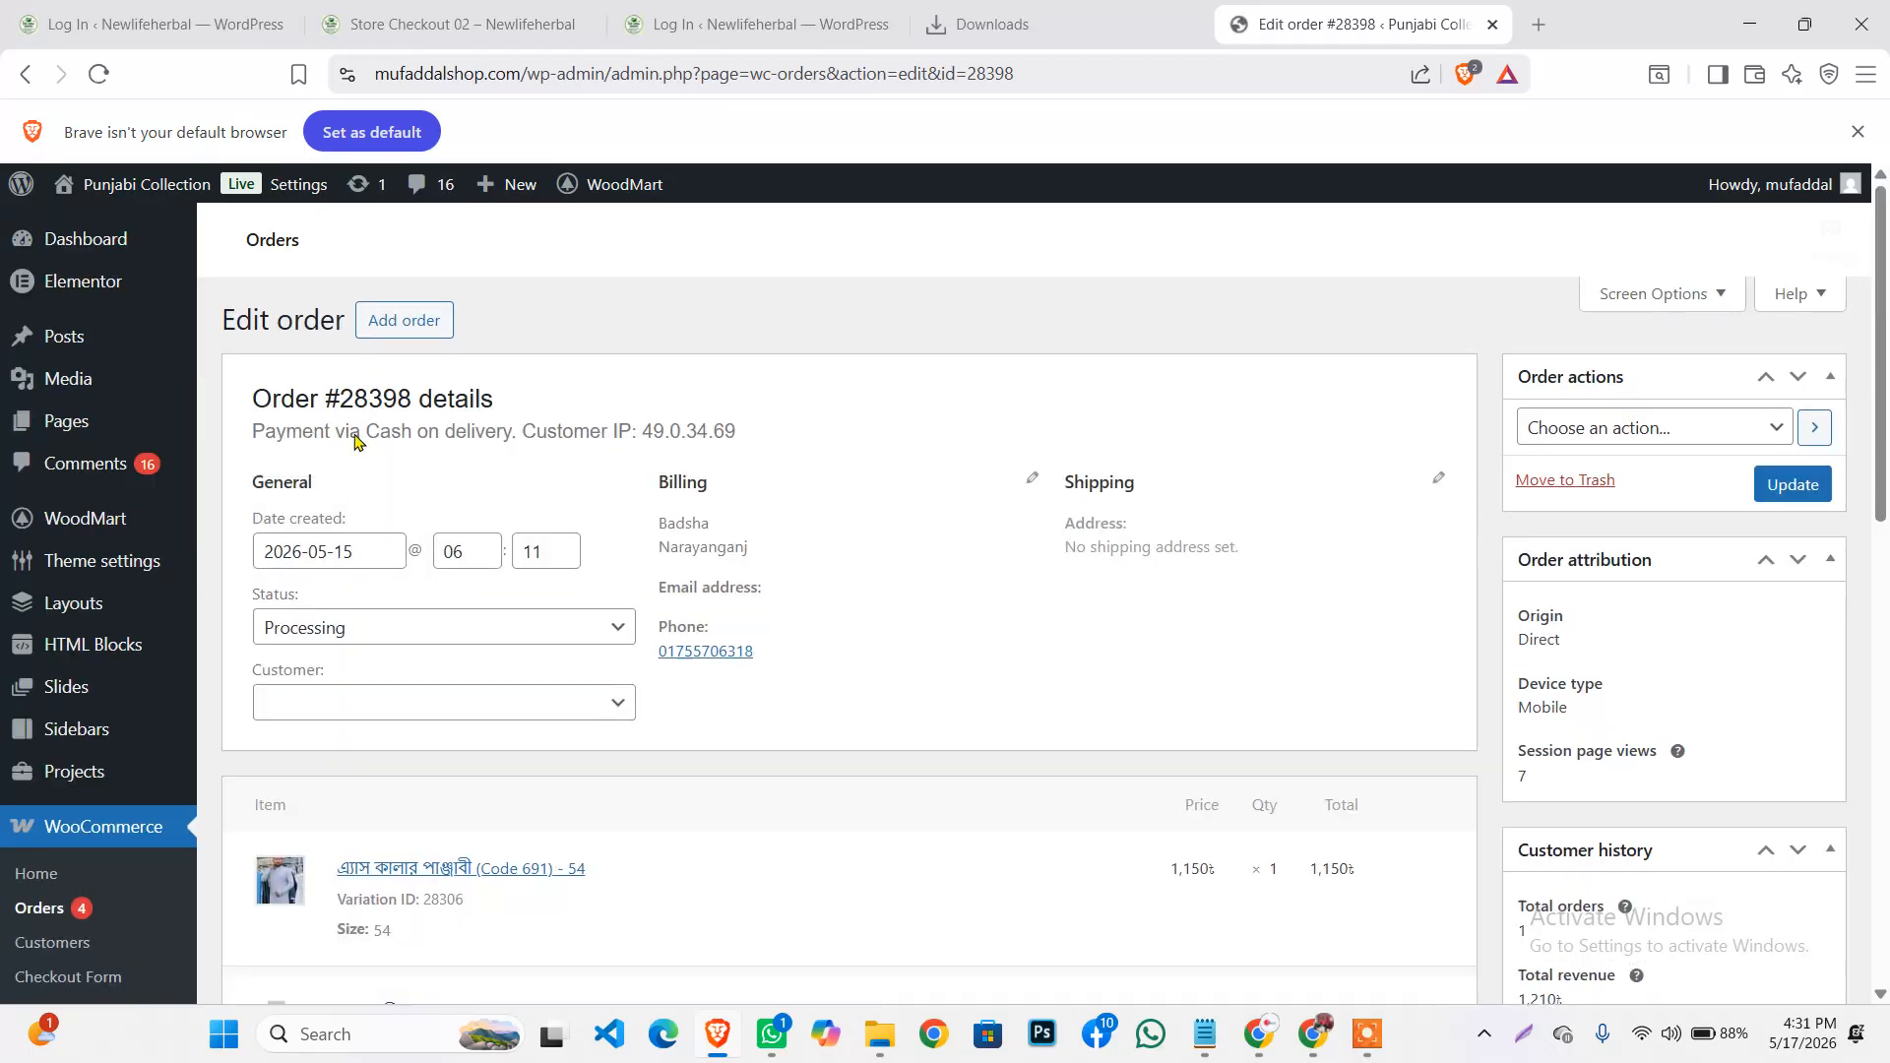
scroll(366, 431, down, 1)
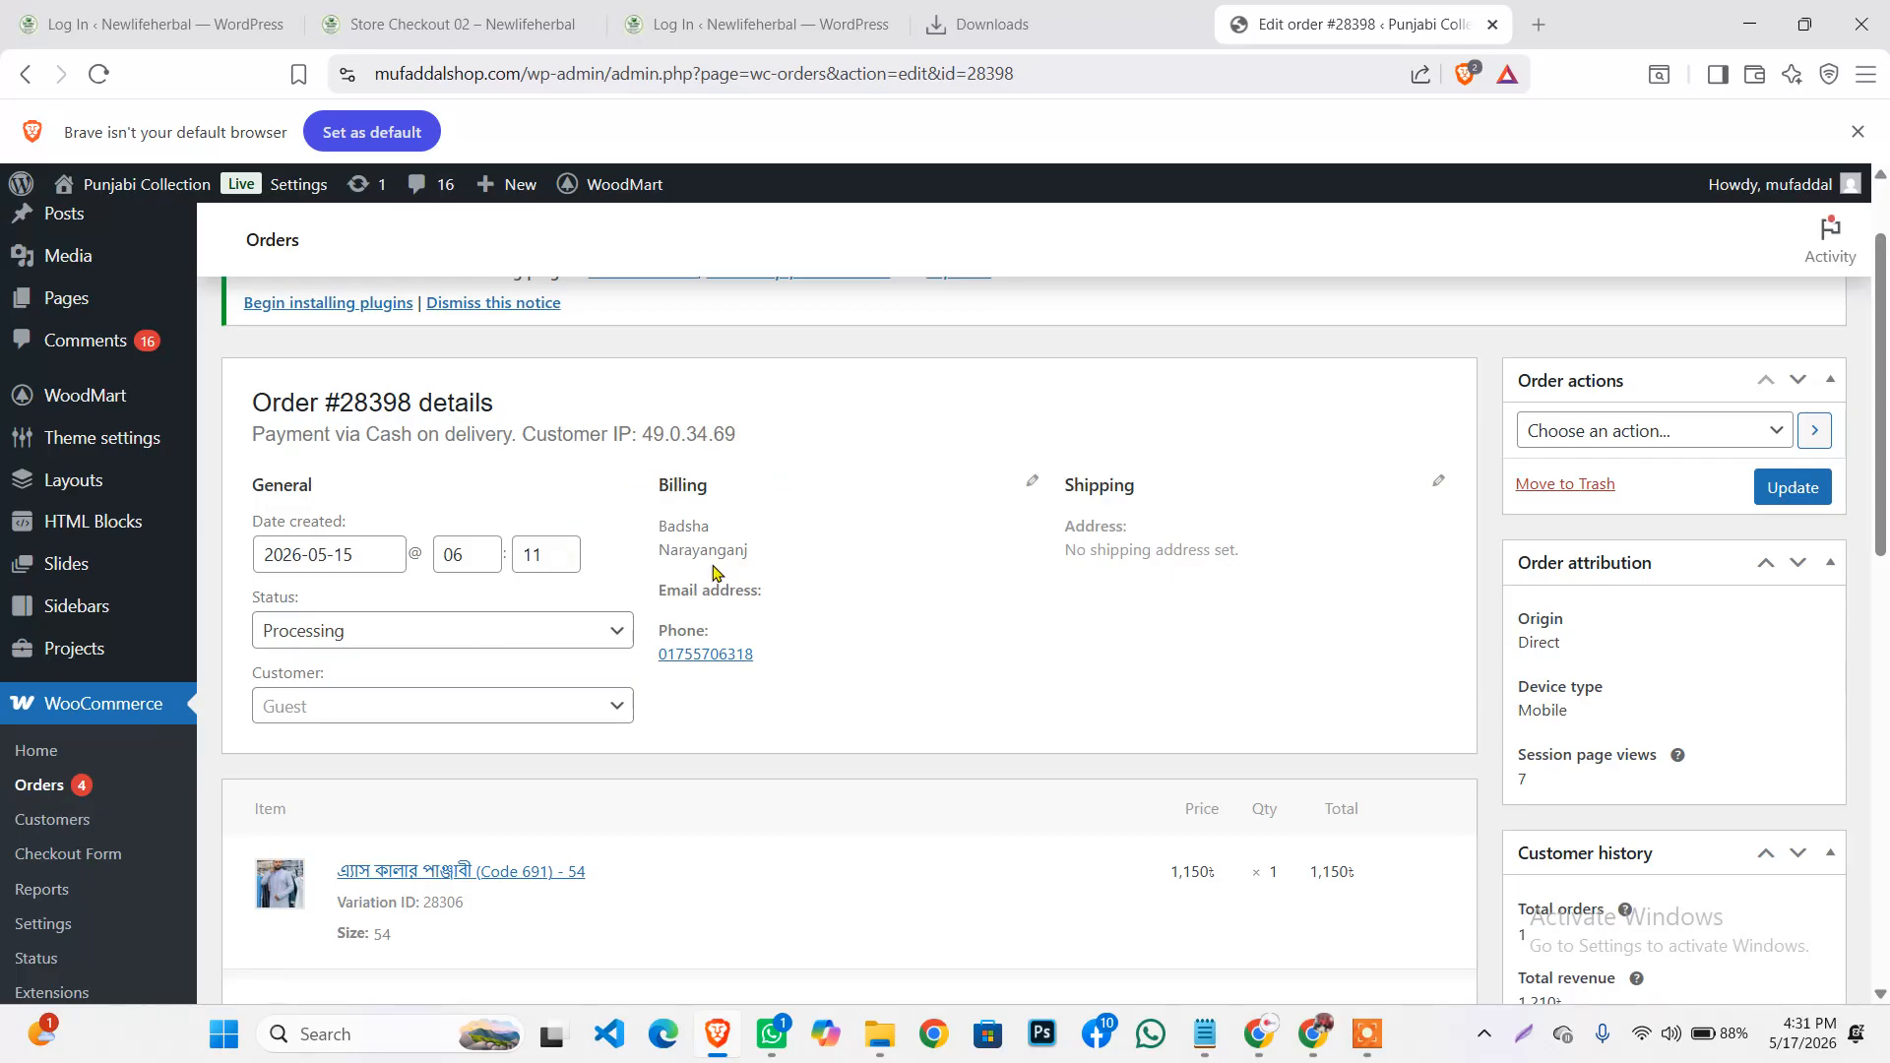
drag(815, 658, 662, 654)
click(803, 672)
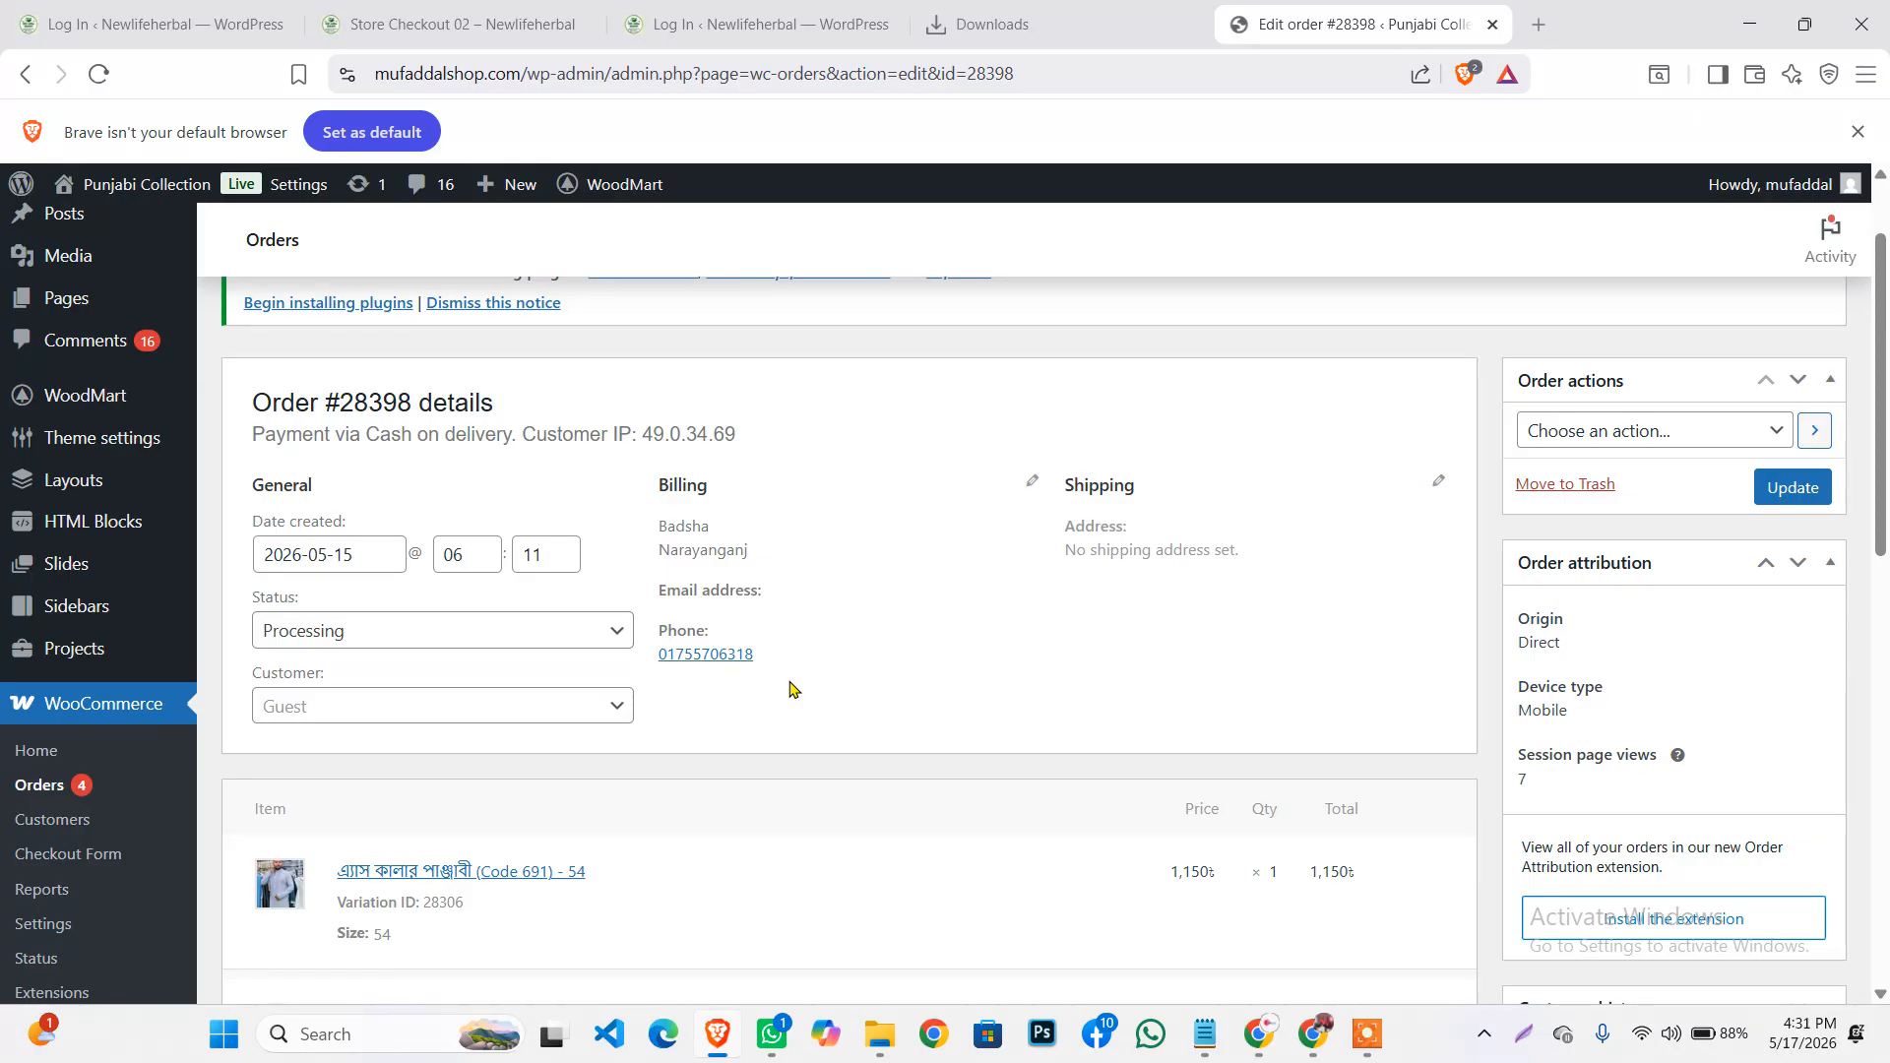
Set the order status to Completed and update the order
click(493, 636)
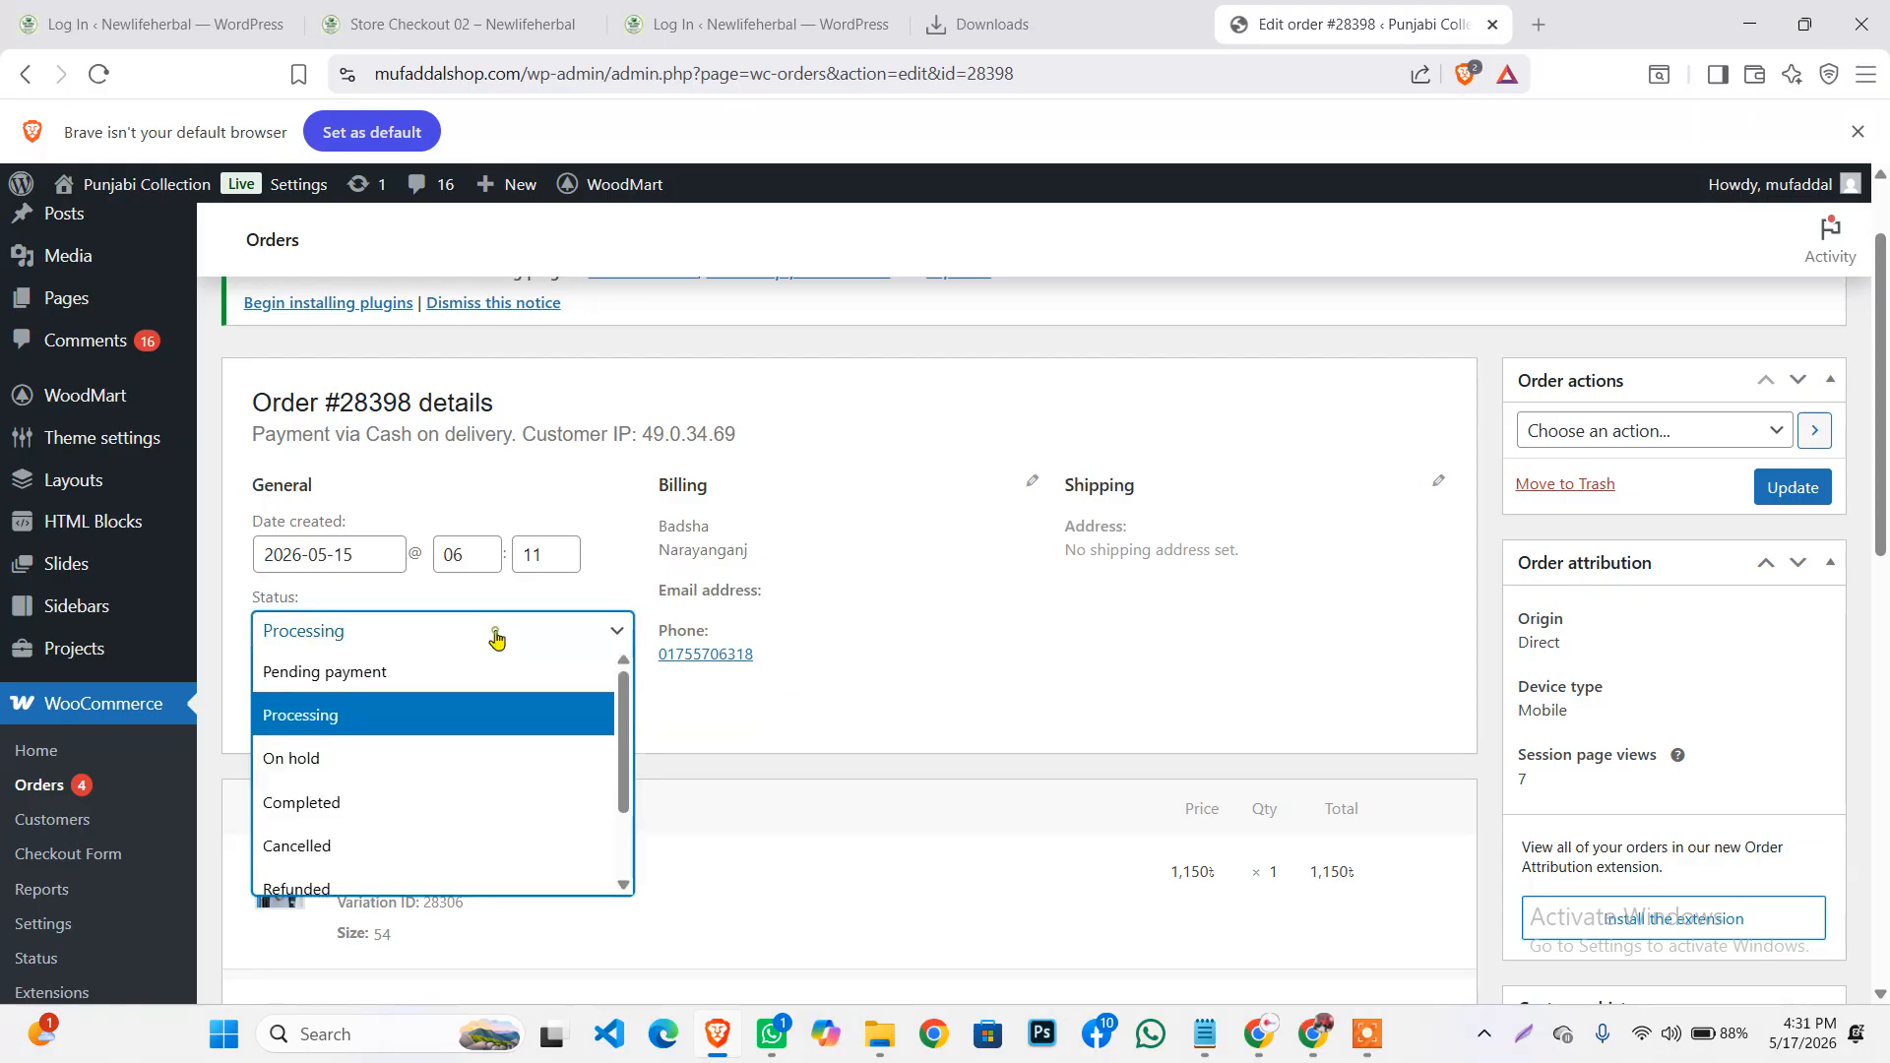
click(374, 811)
click(1787, 490)
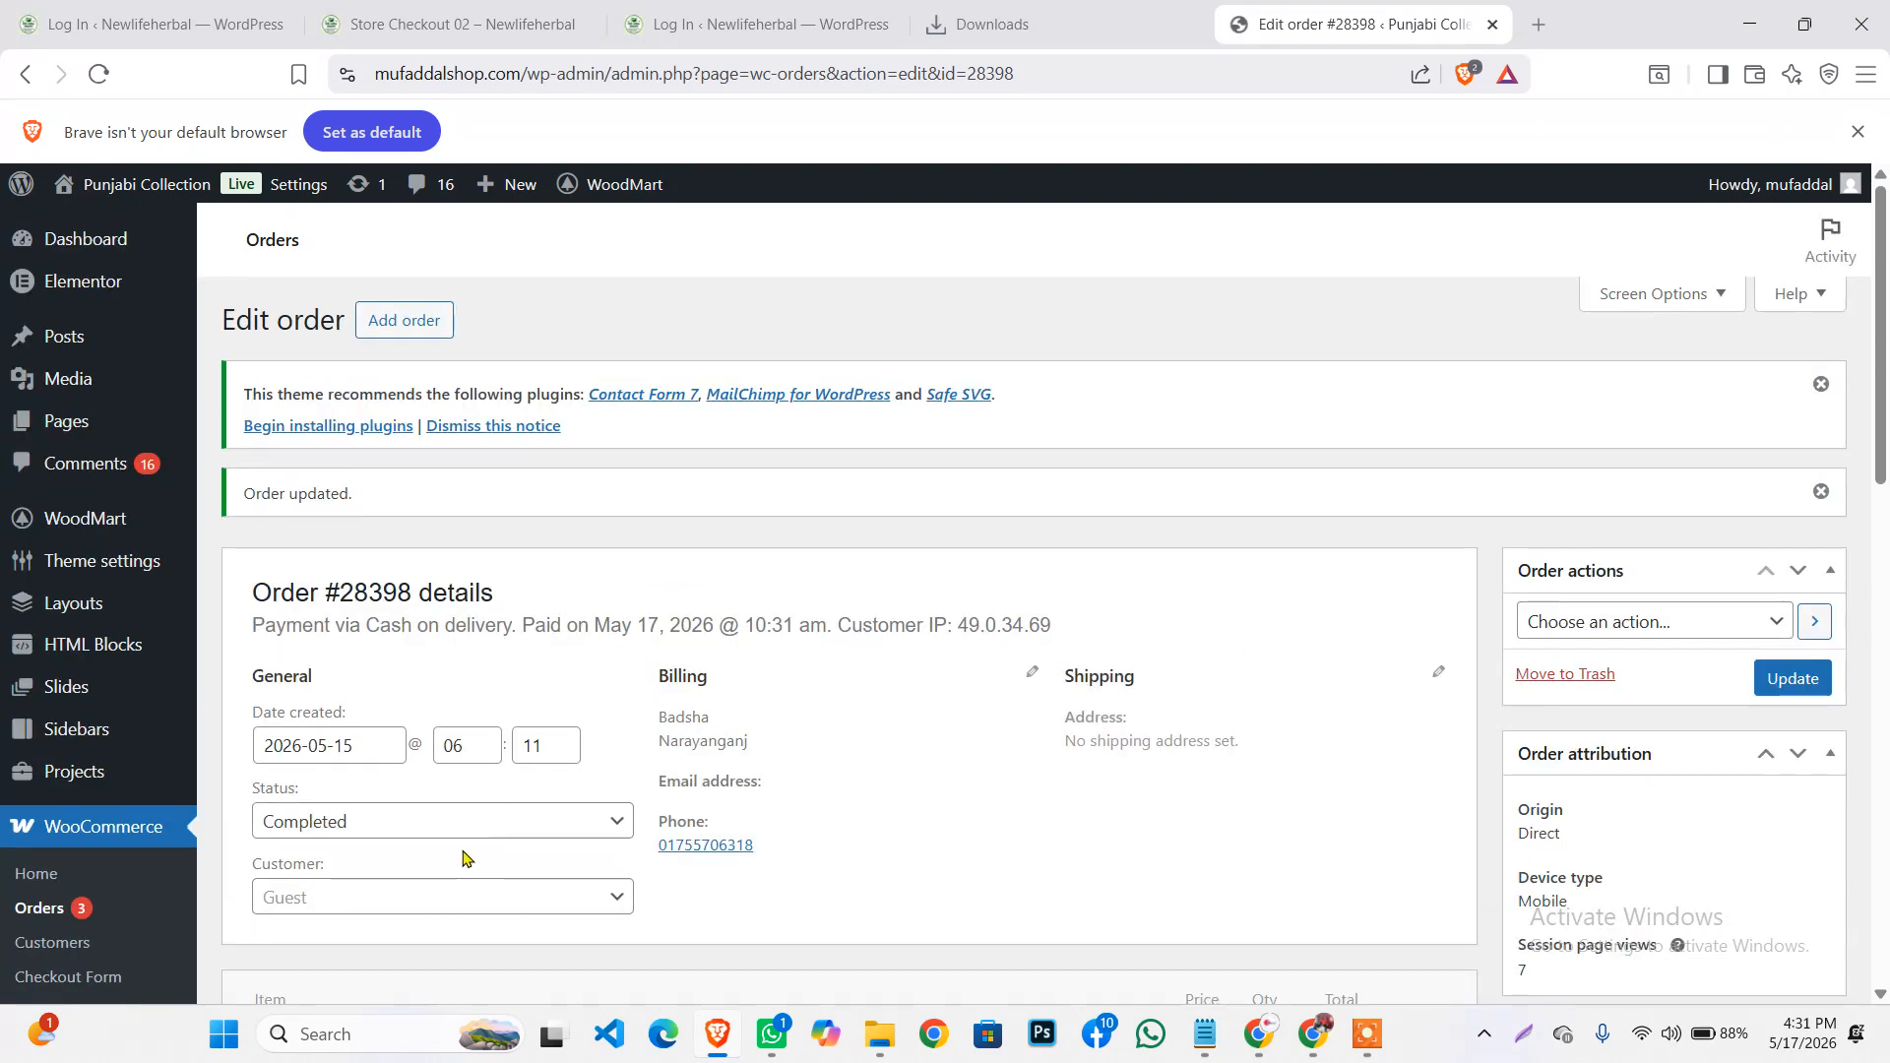
Switch the status dropdown through Cancelled and On hold, ending on Refunded
scroll(463, 857, down, 1)
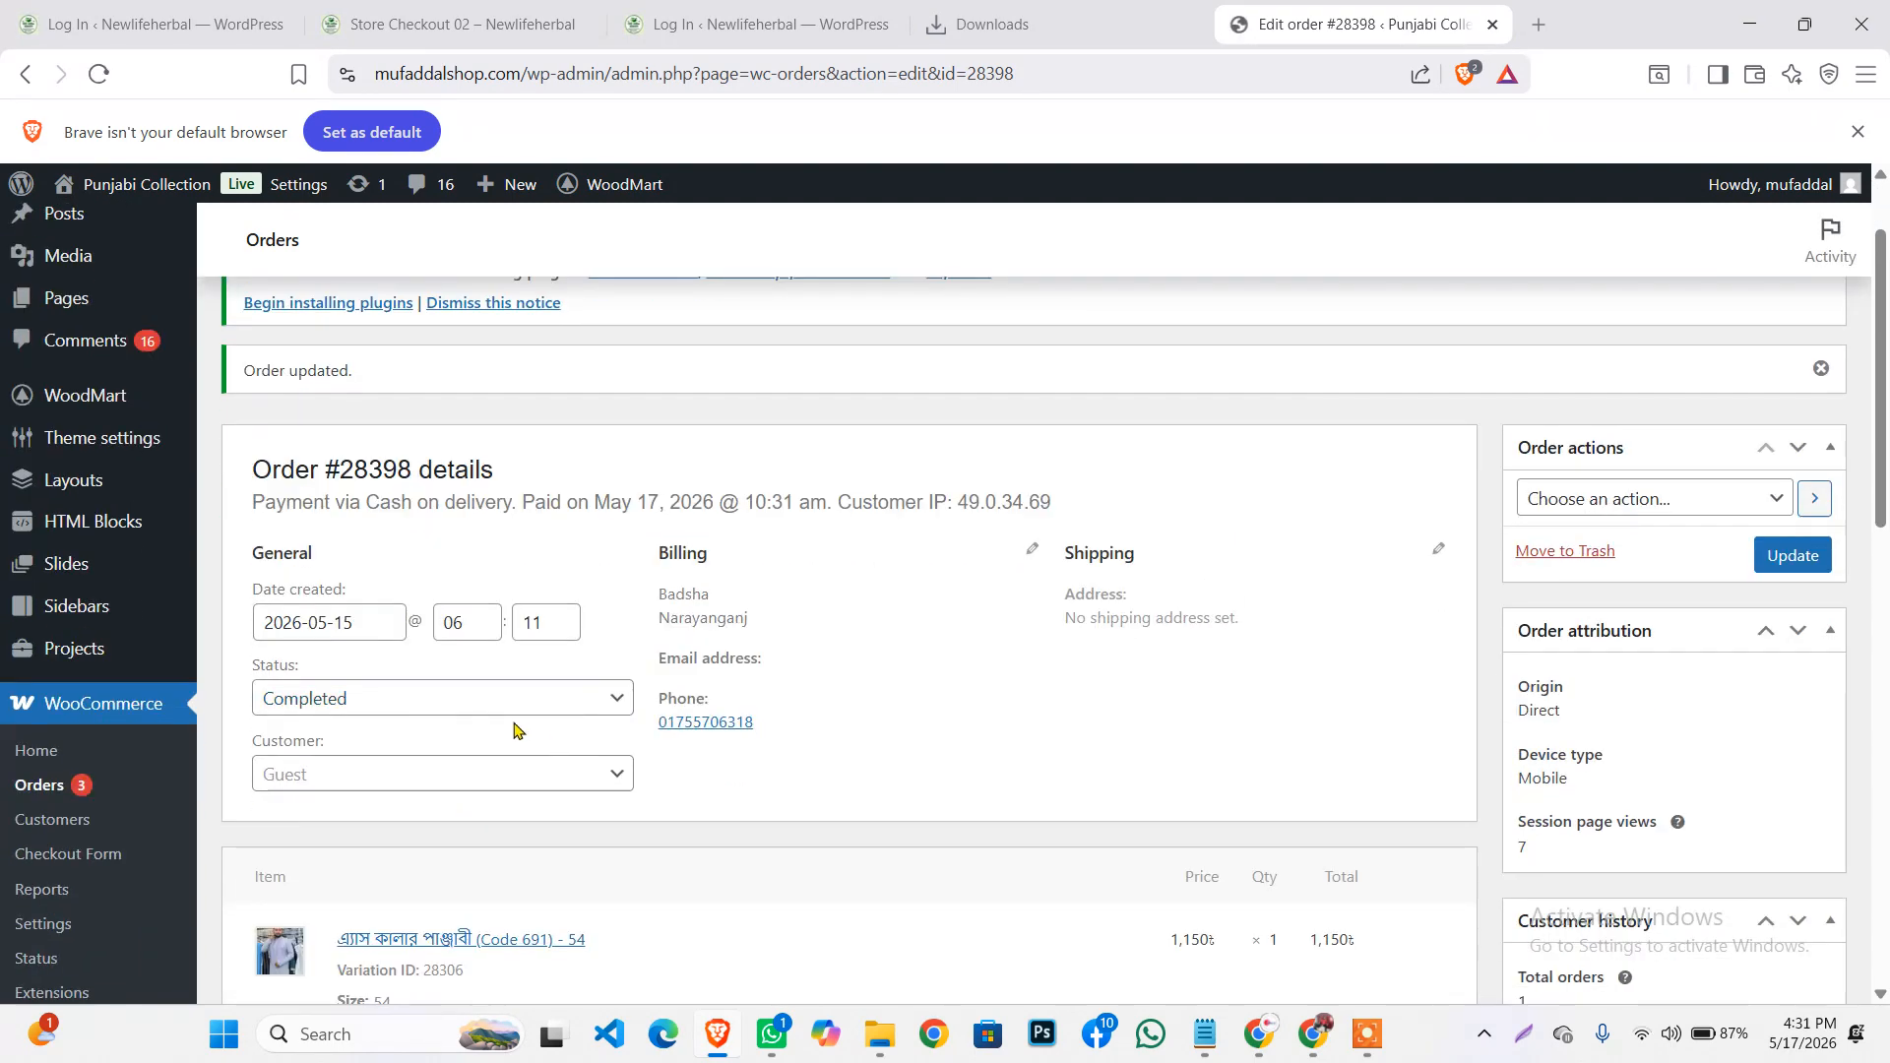
click(421, 701)
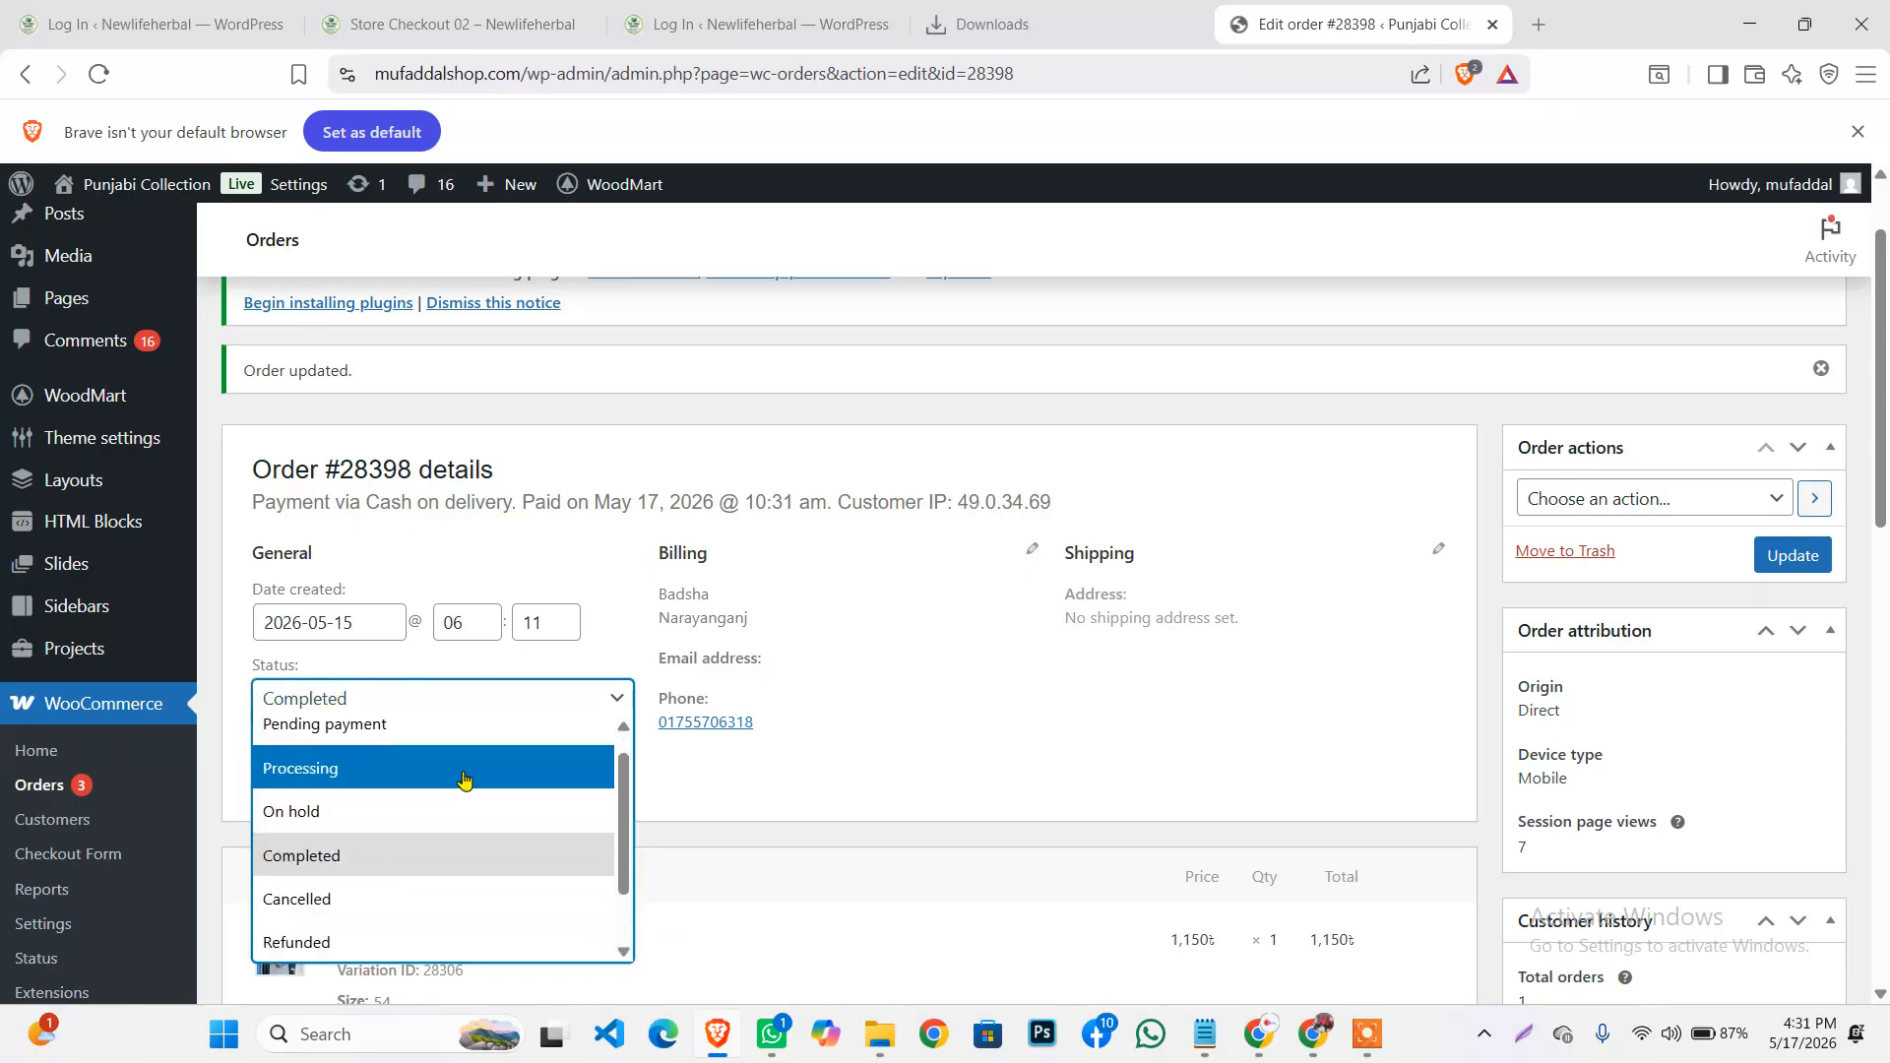
scroll(400, 844, down, 2)
click(384, 825)
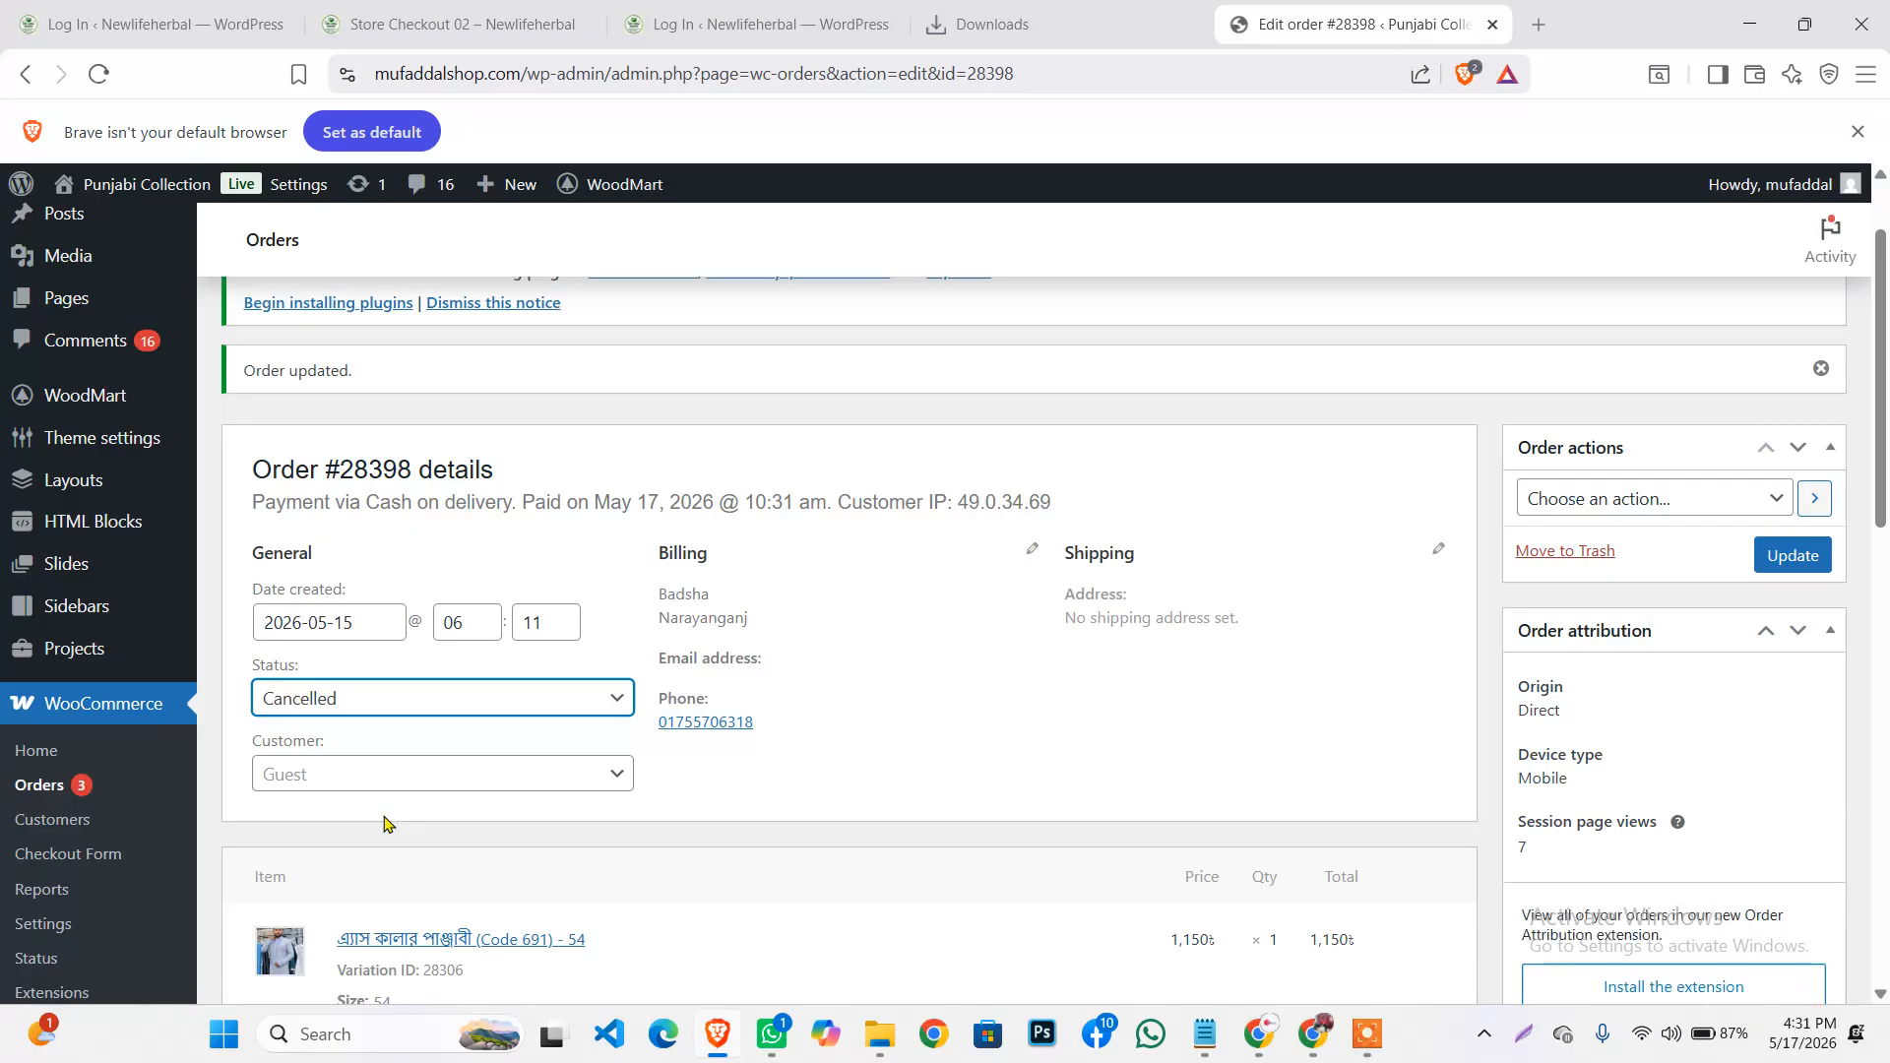
click(440, 708)
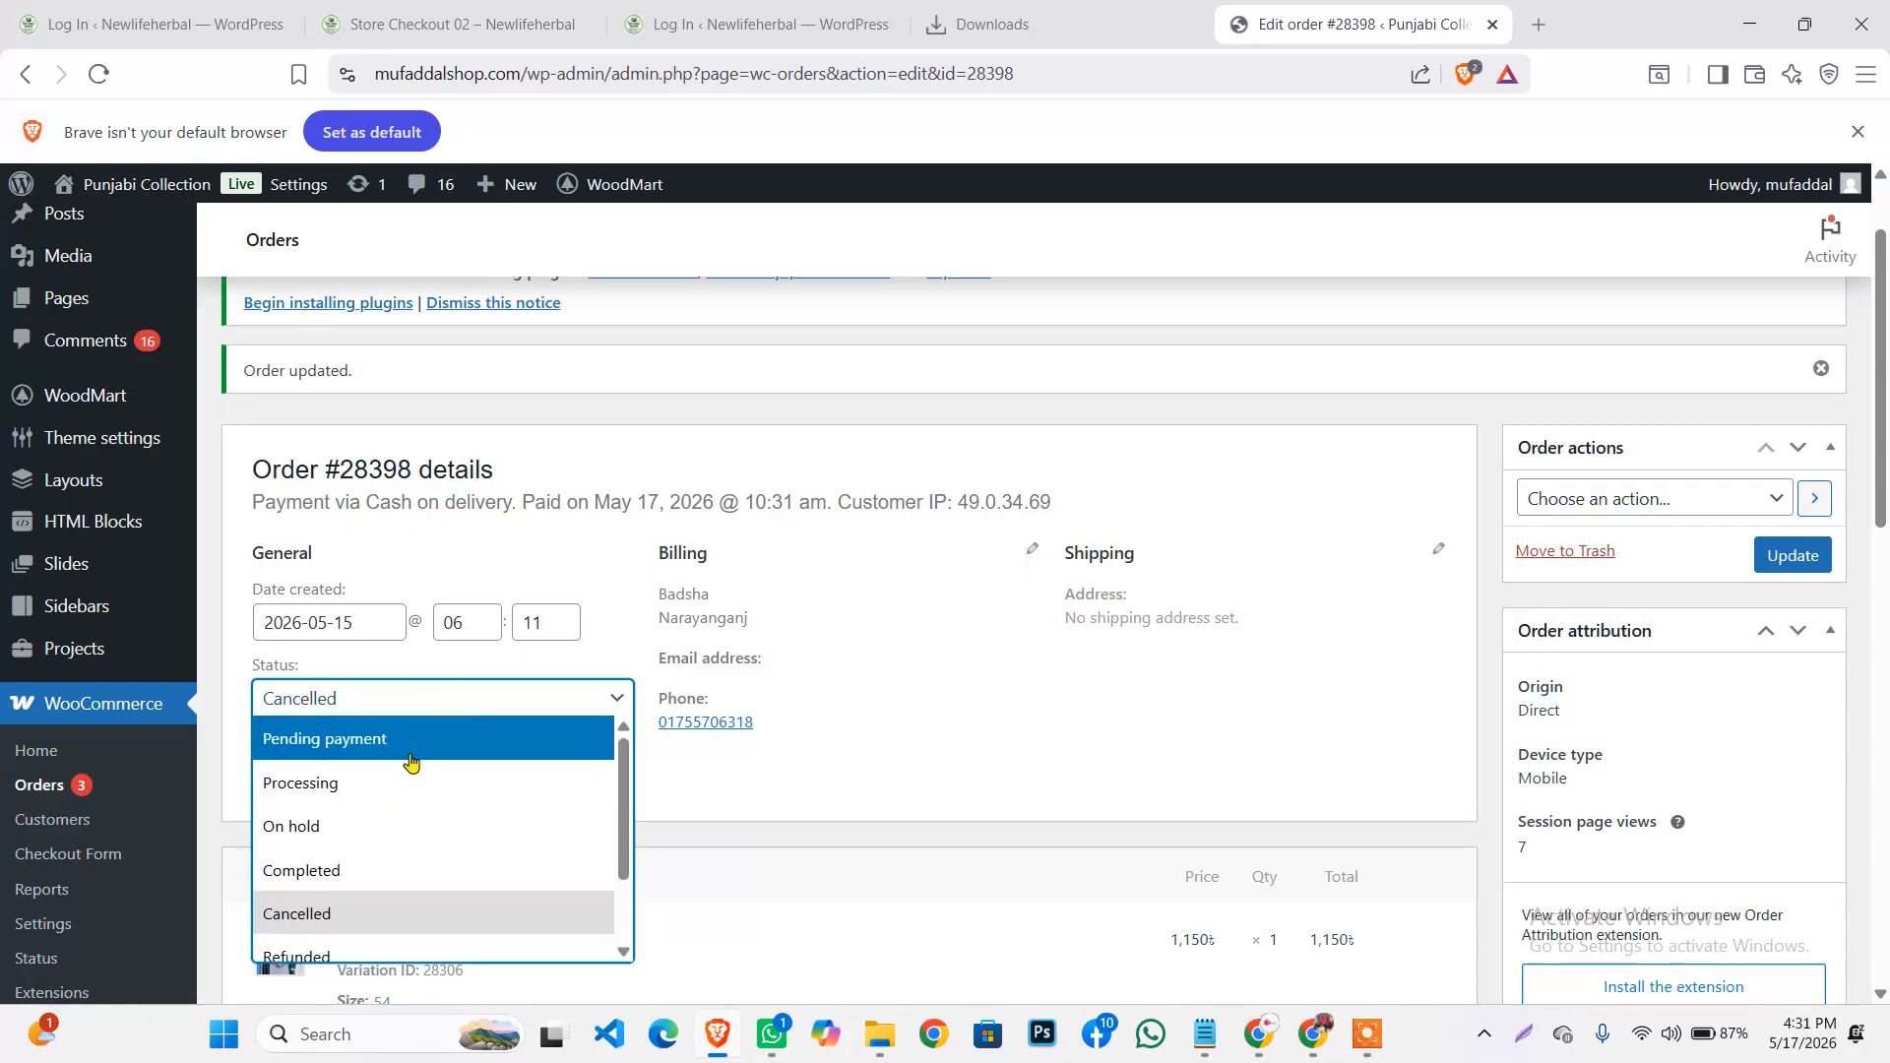
click(375, 825)
click(399, 693)
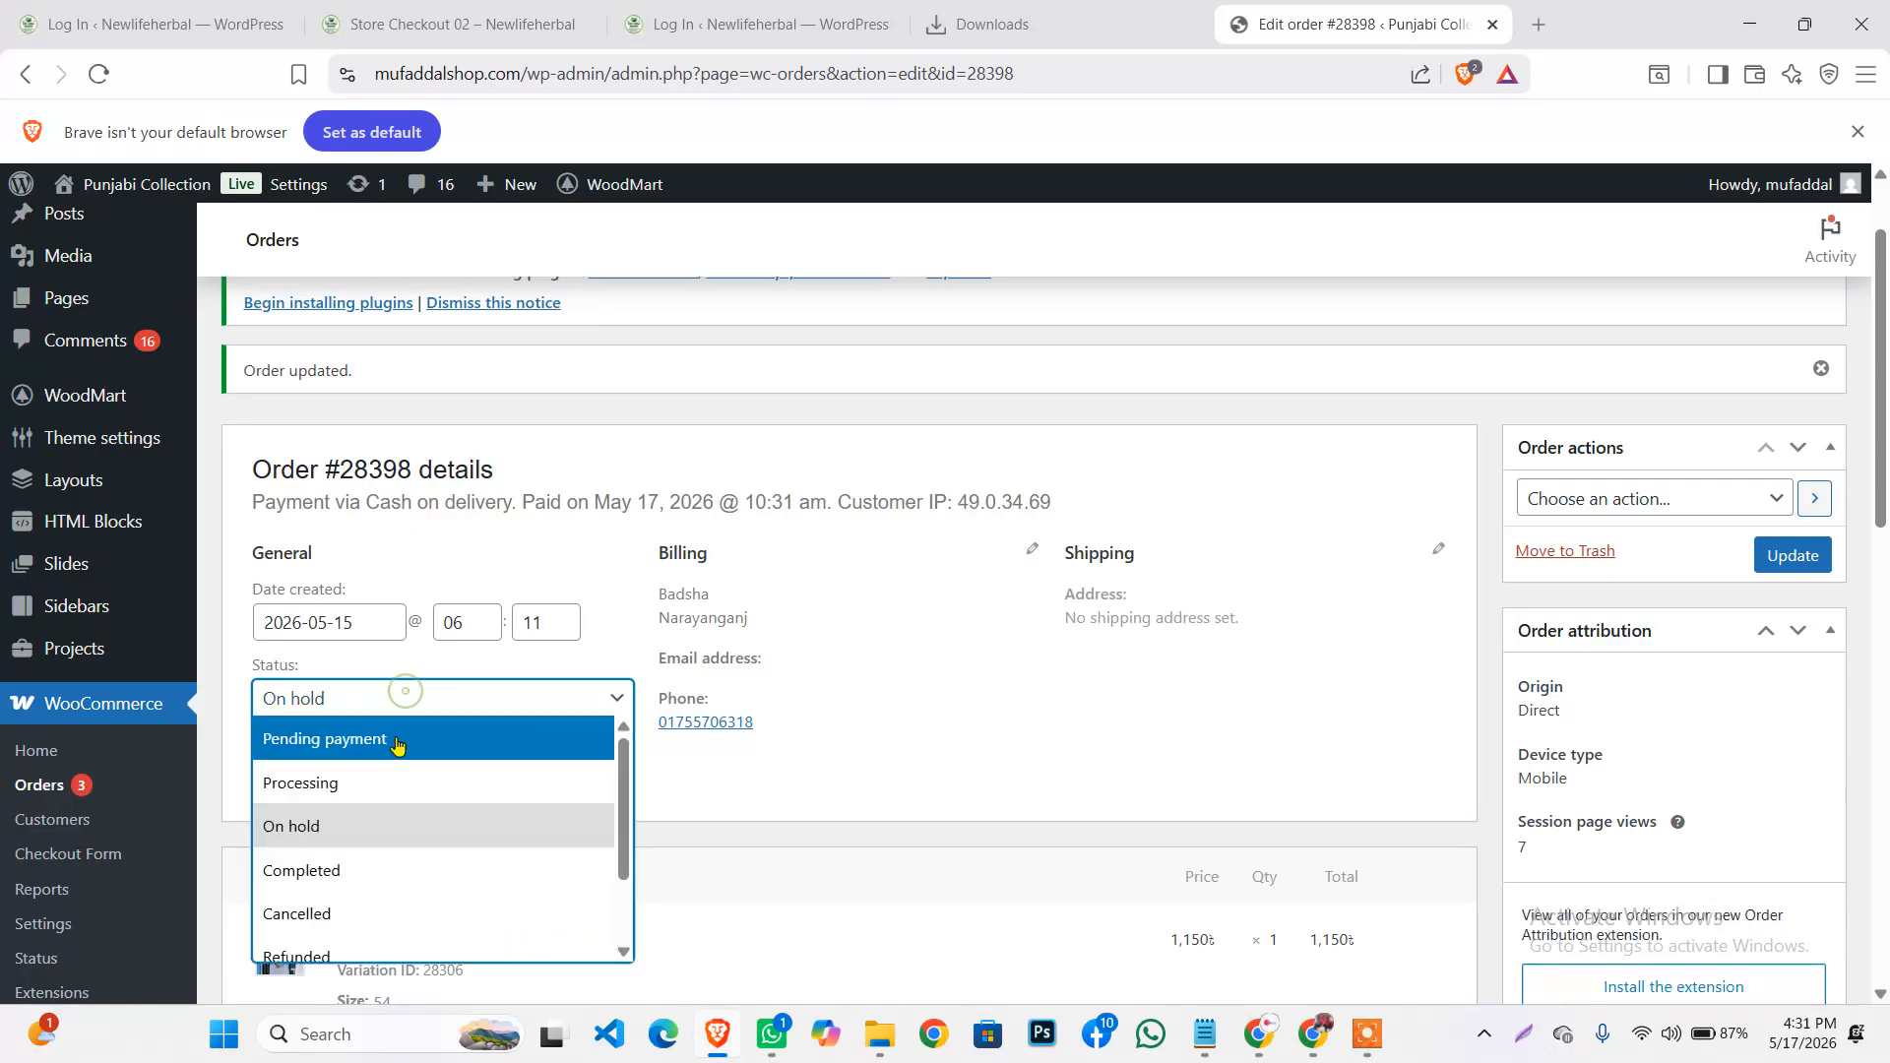
scroll(392, 766, down, 2)
scroll(393, 766, up, 2)
scroll(399, 778, down, 2)
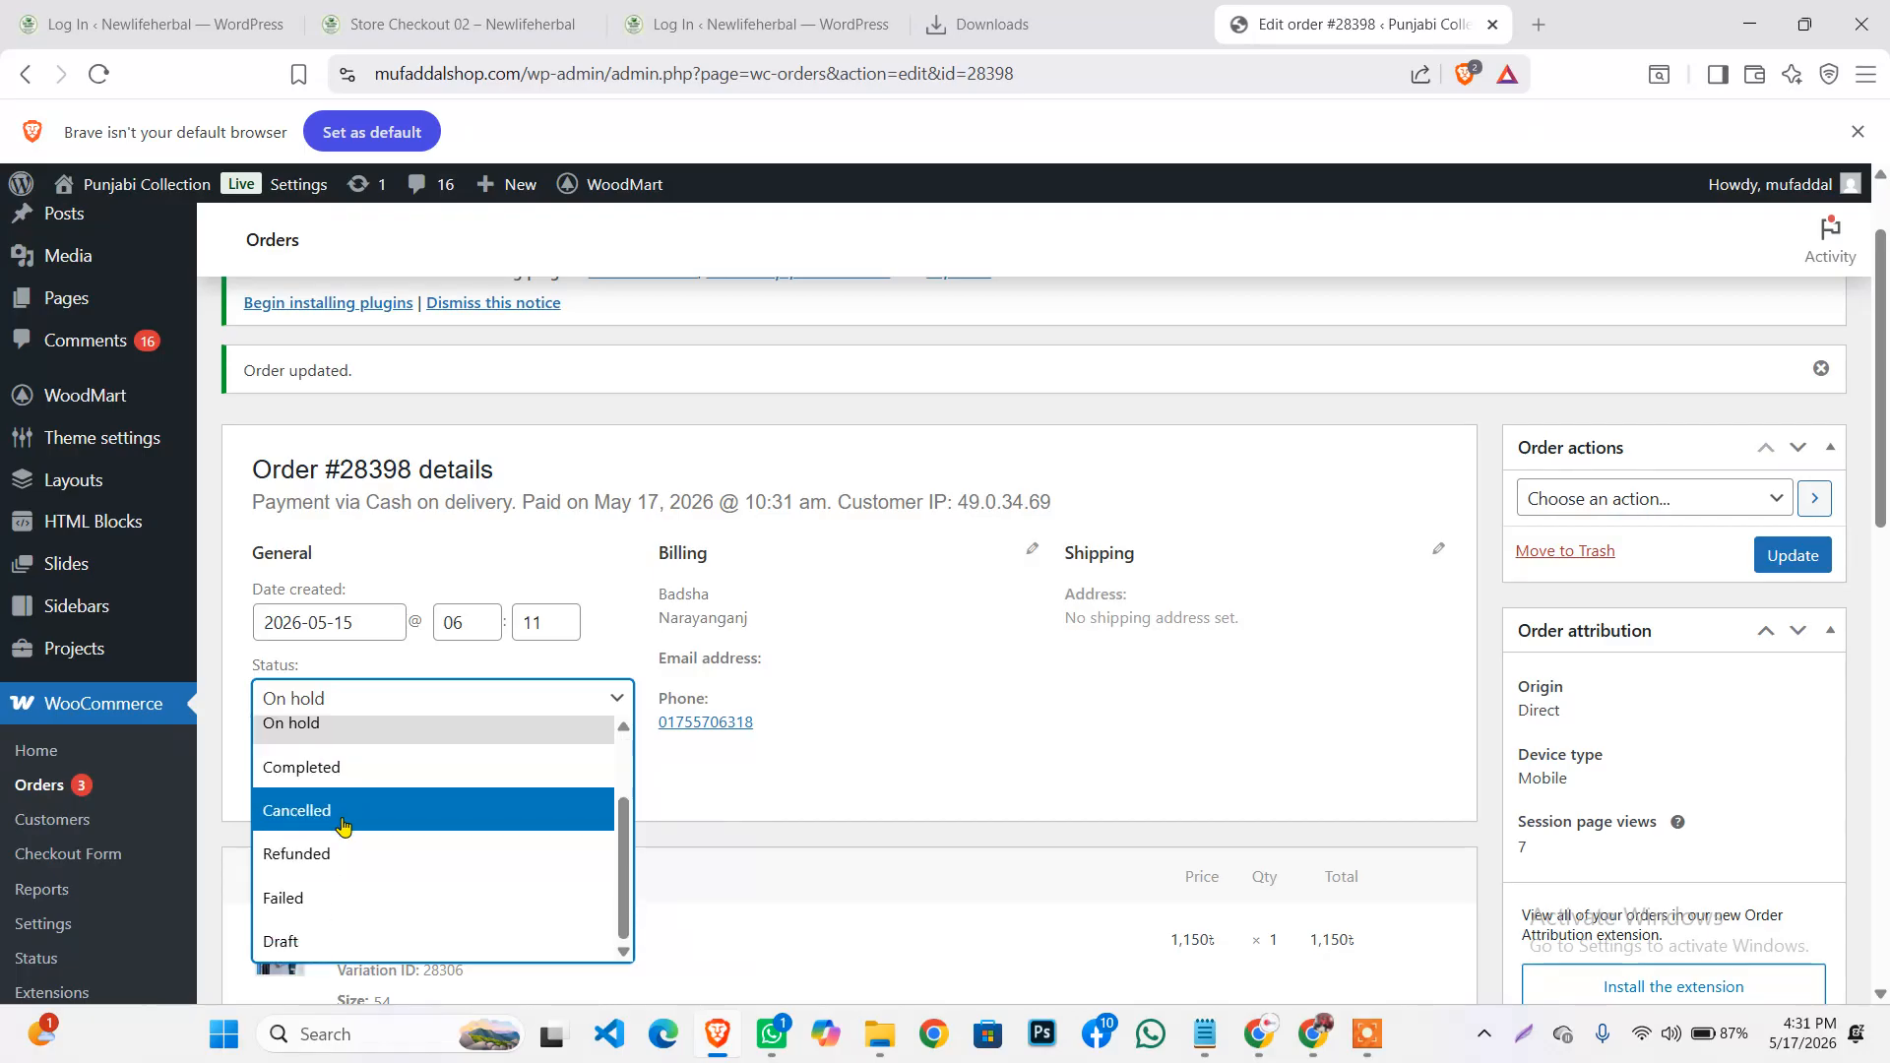
click(339, 863)
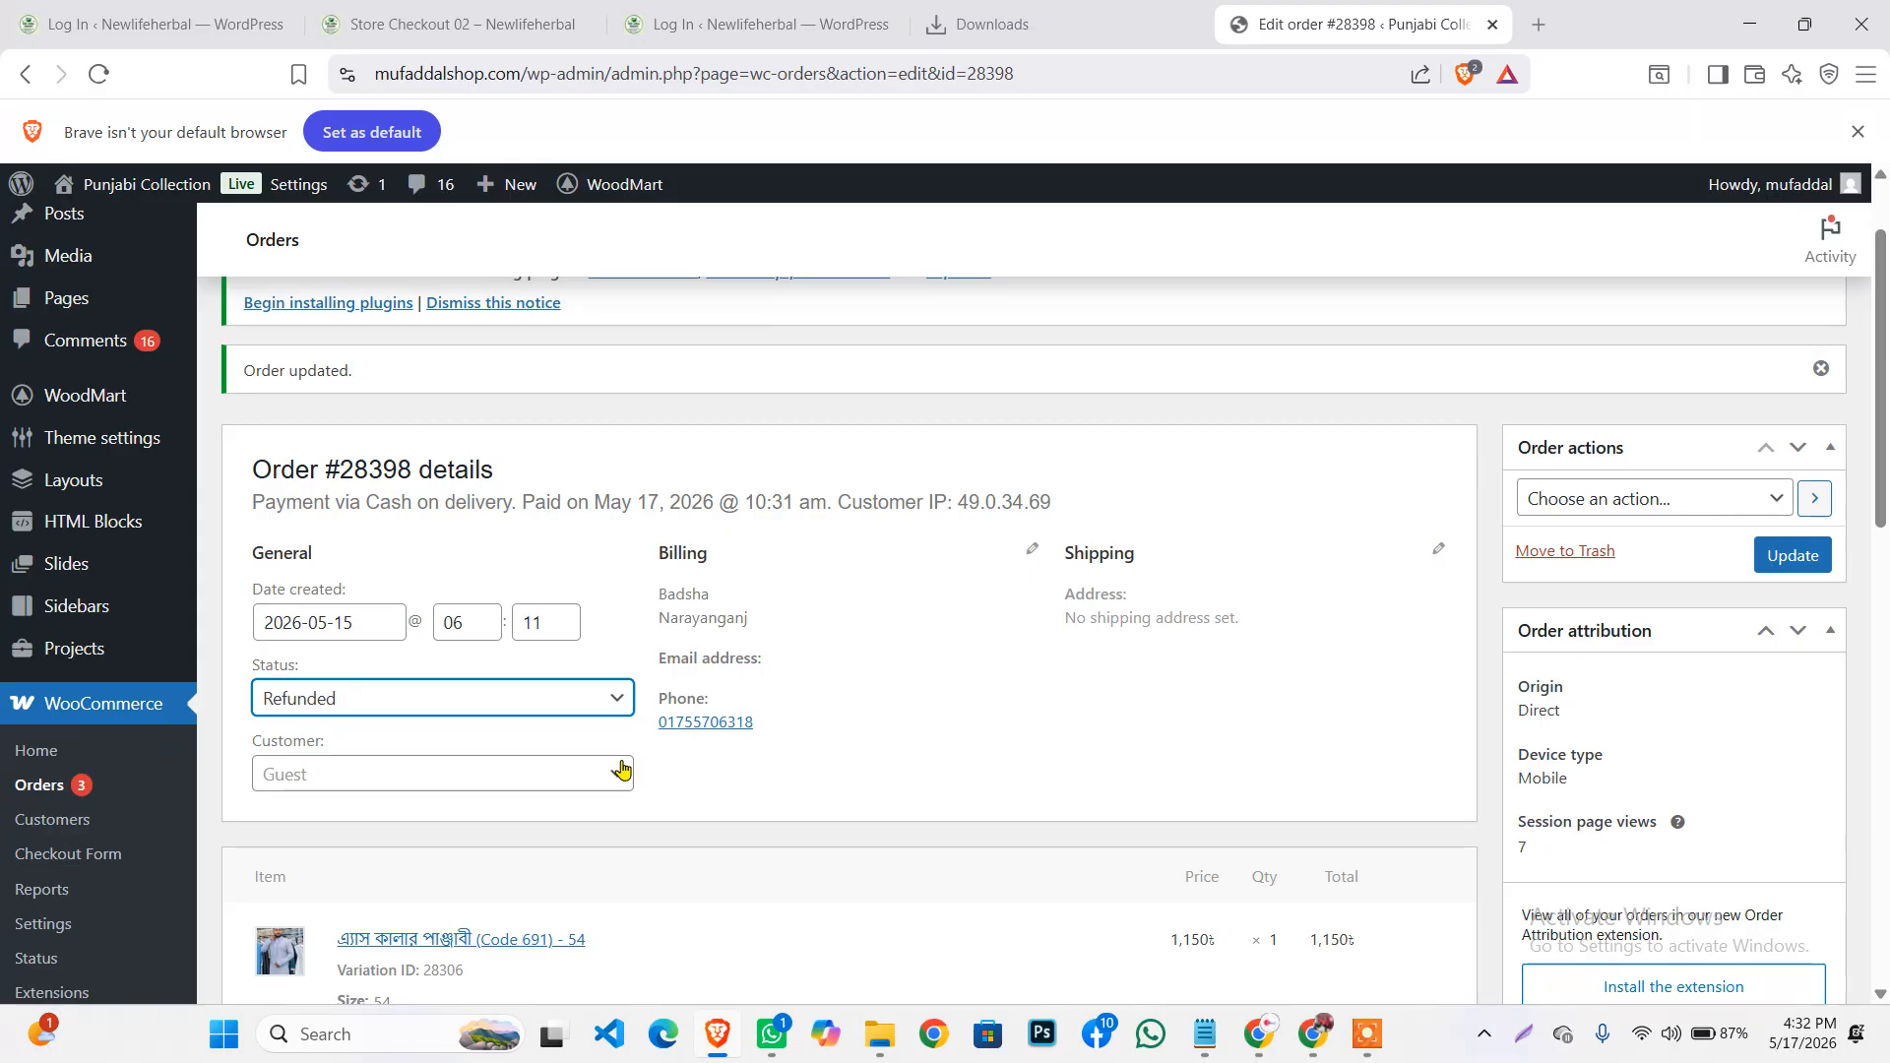
click(539, 700)
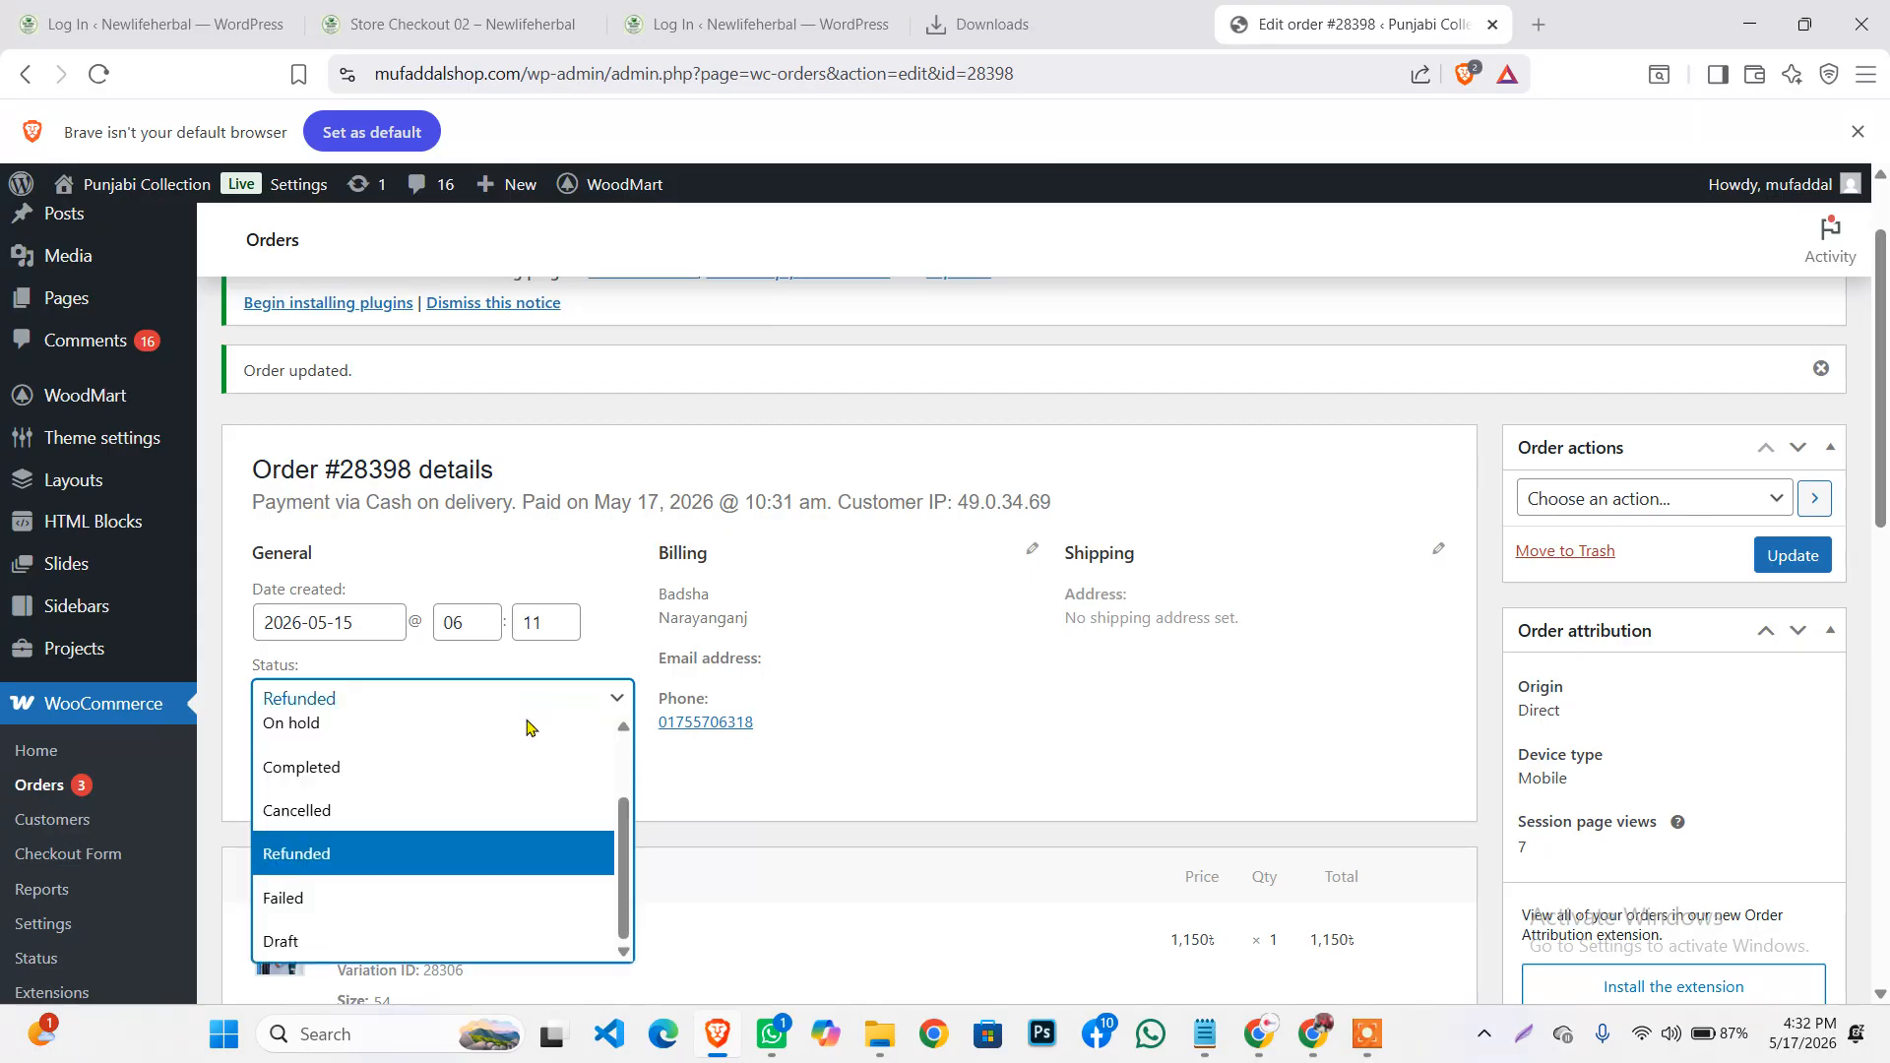
click(766, 750)
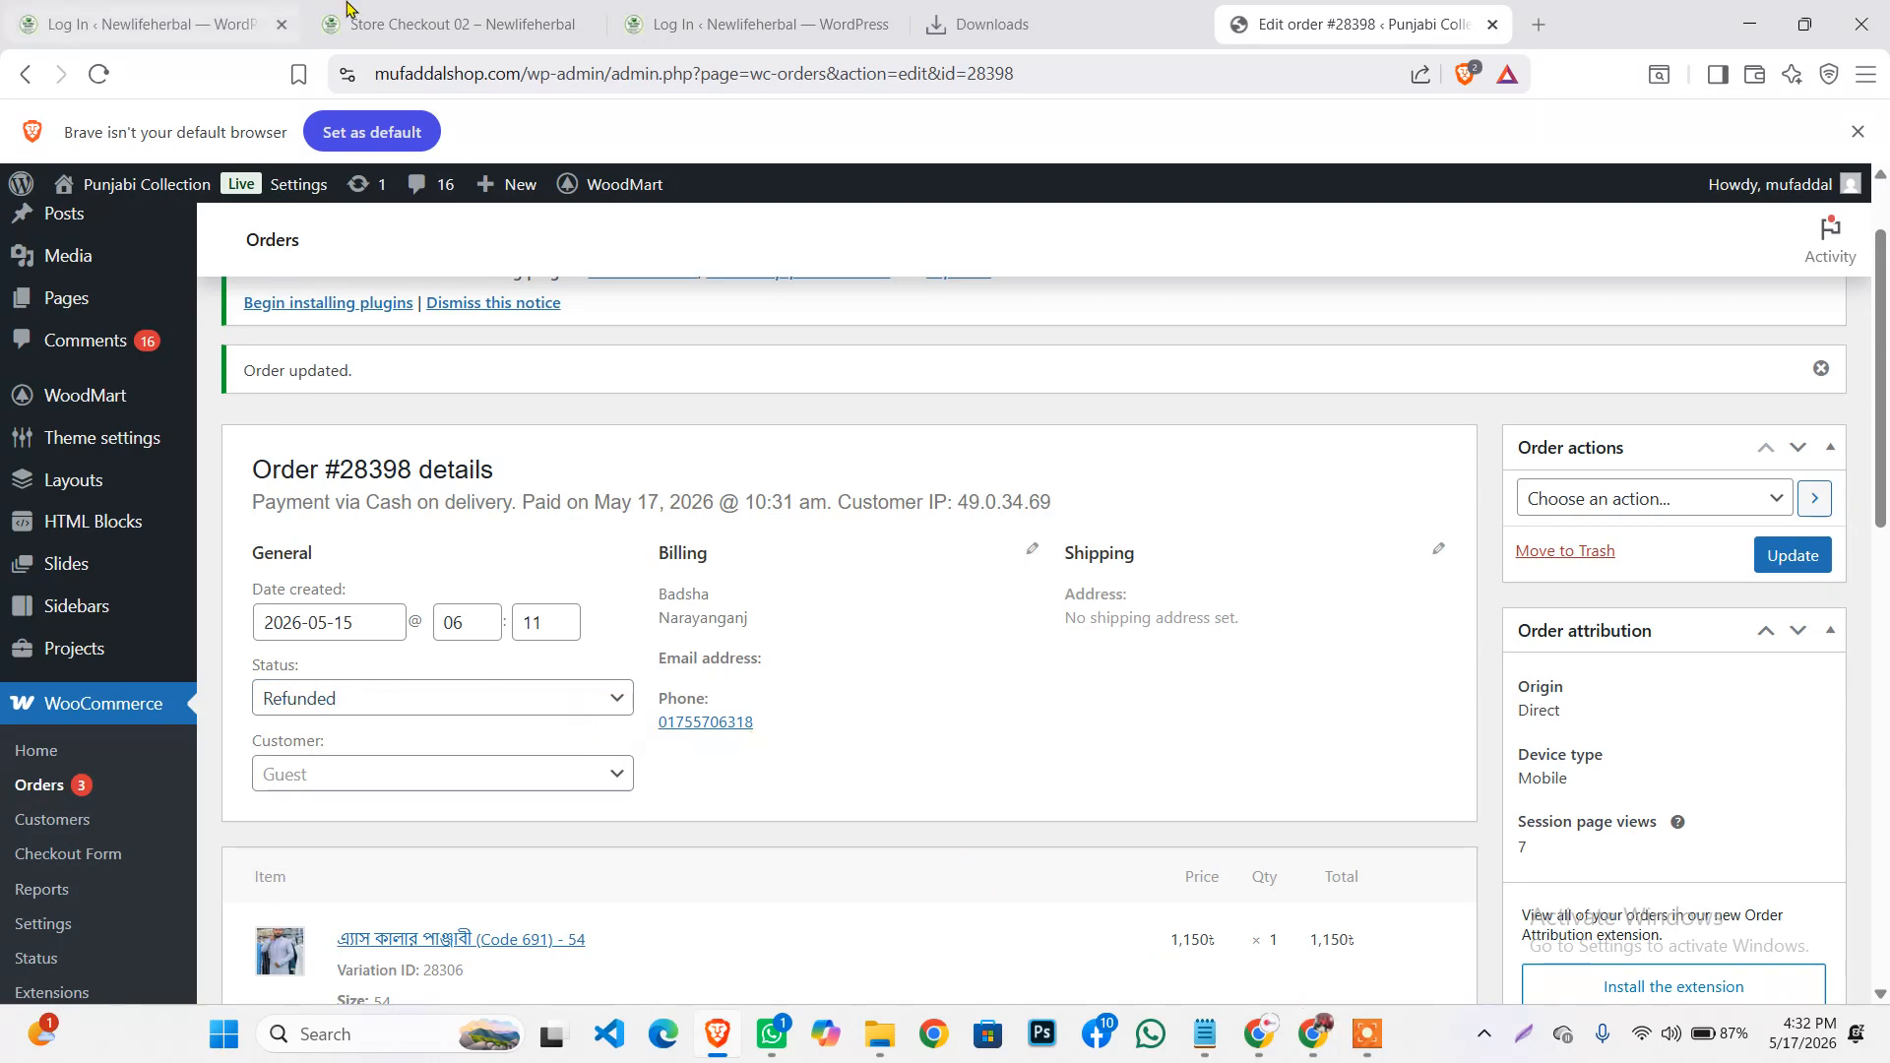
click(470, 701)
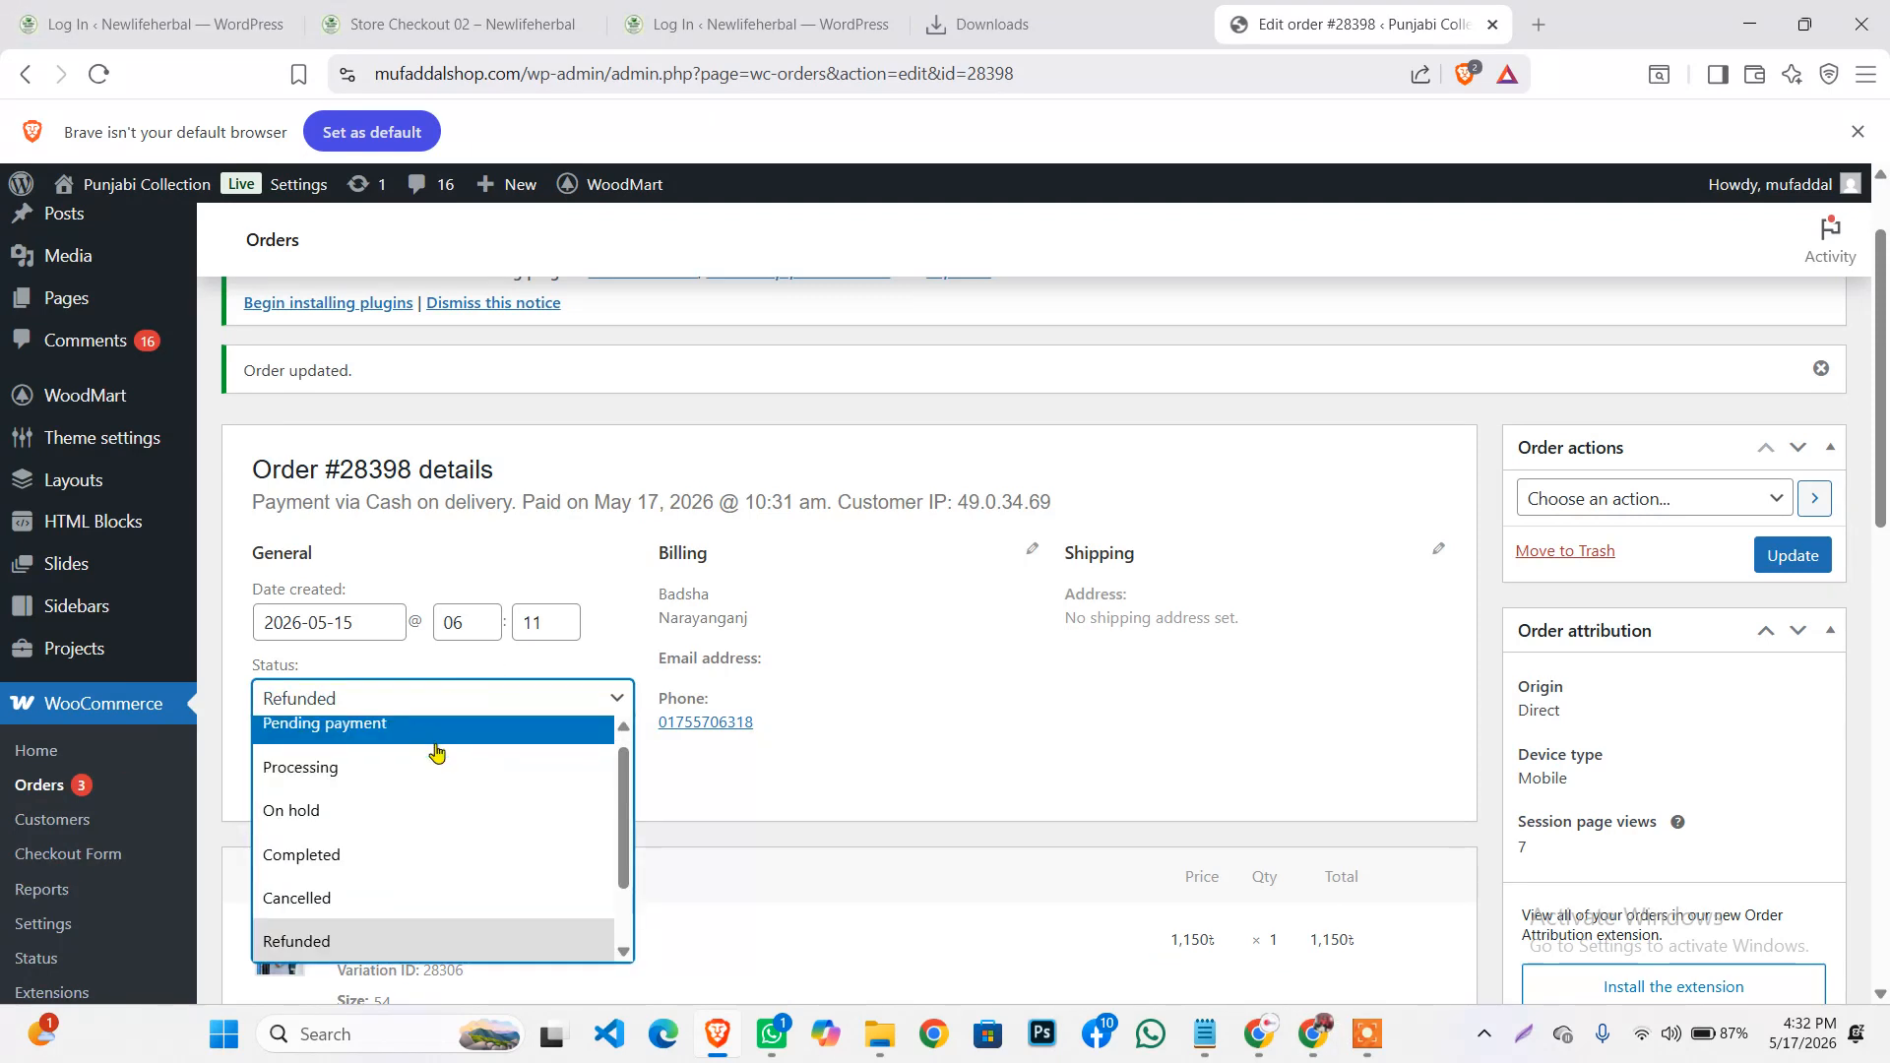
click(569, 571)
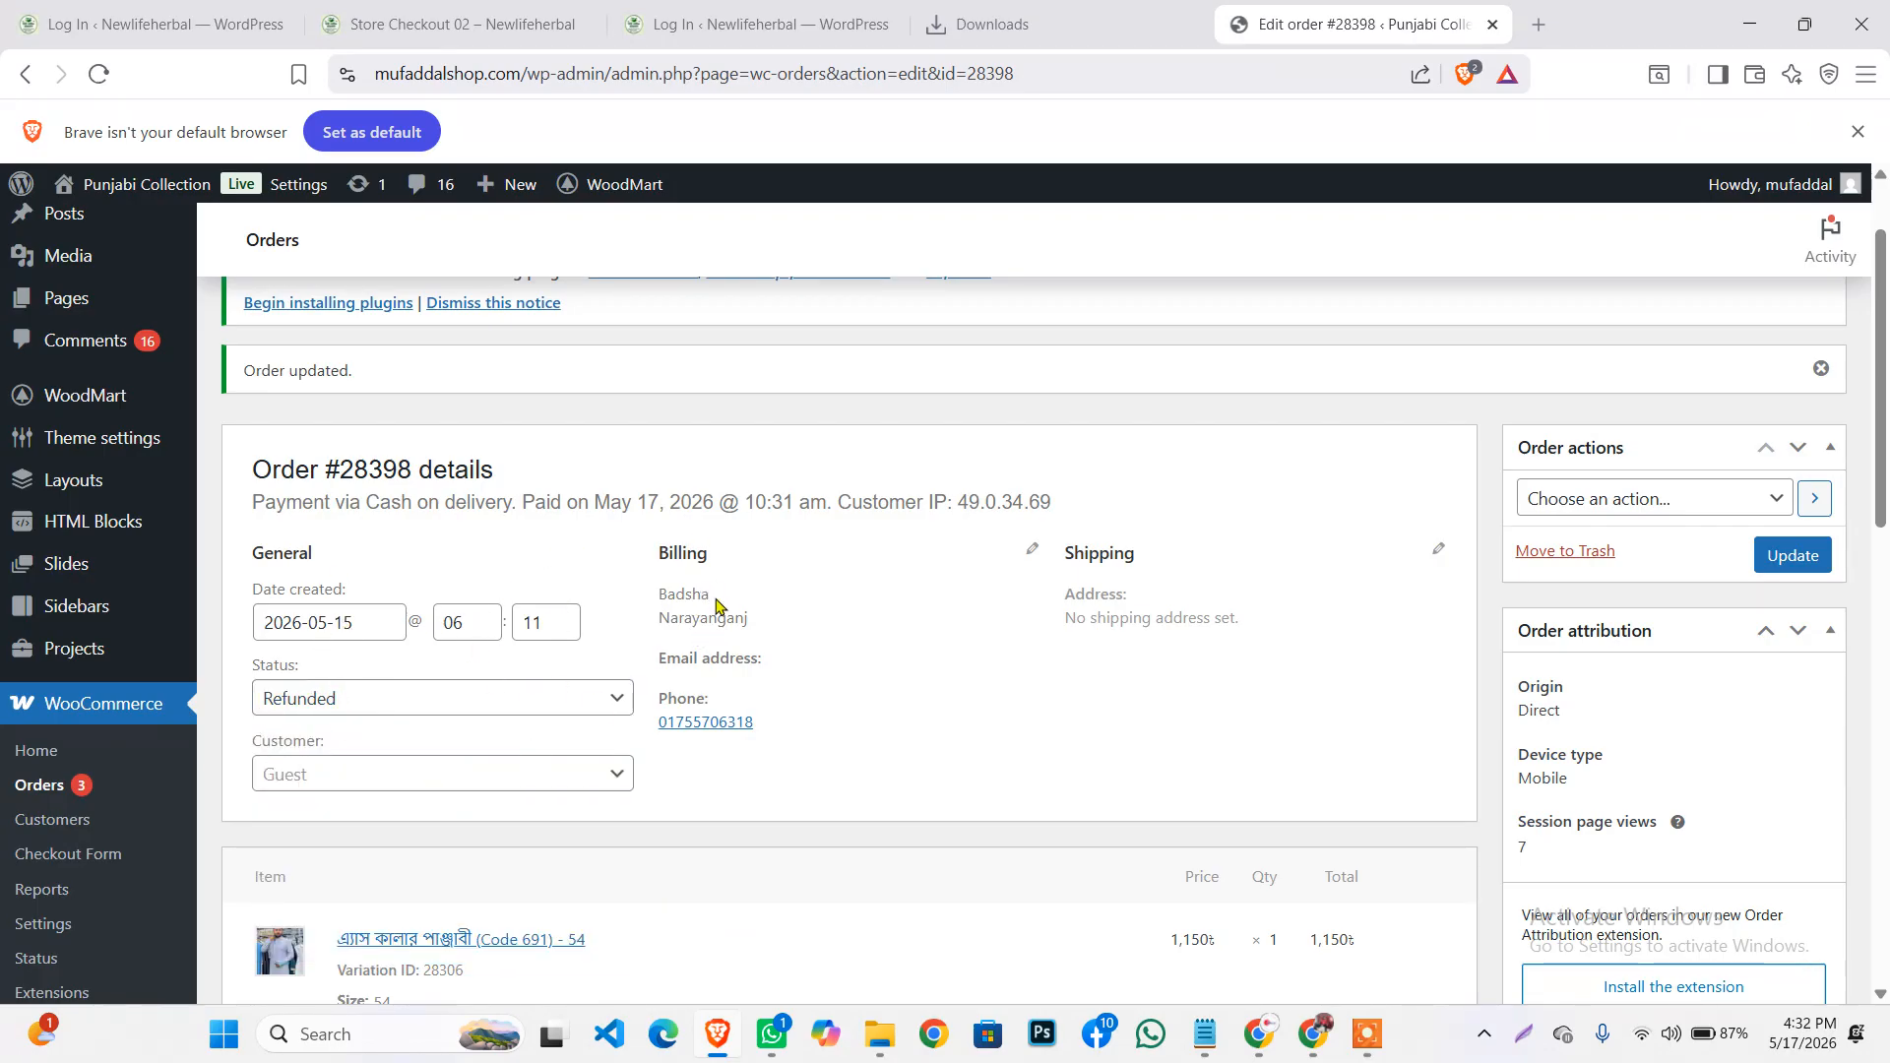
drag(710, 596, 769, 617)
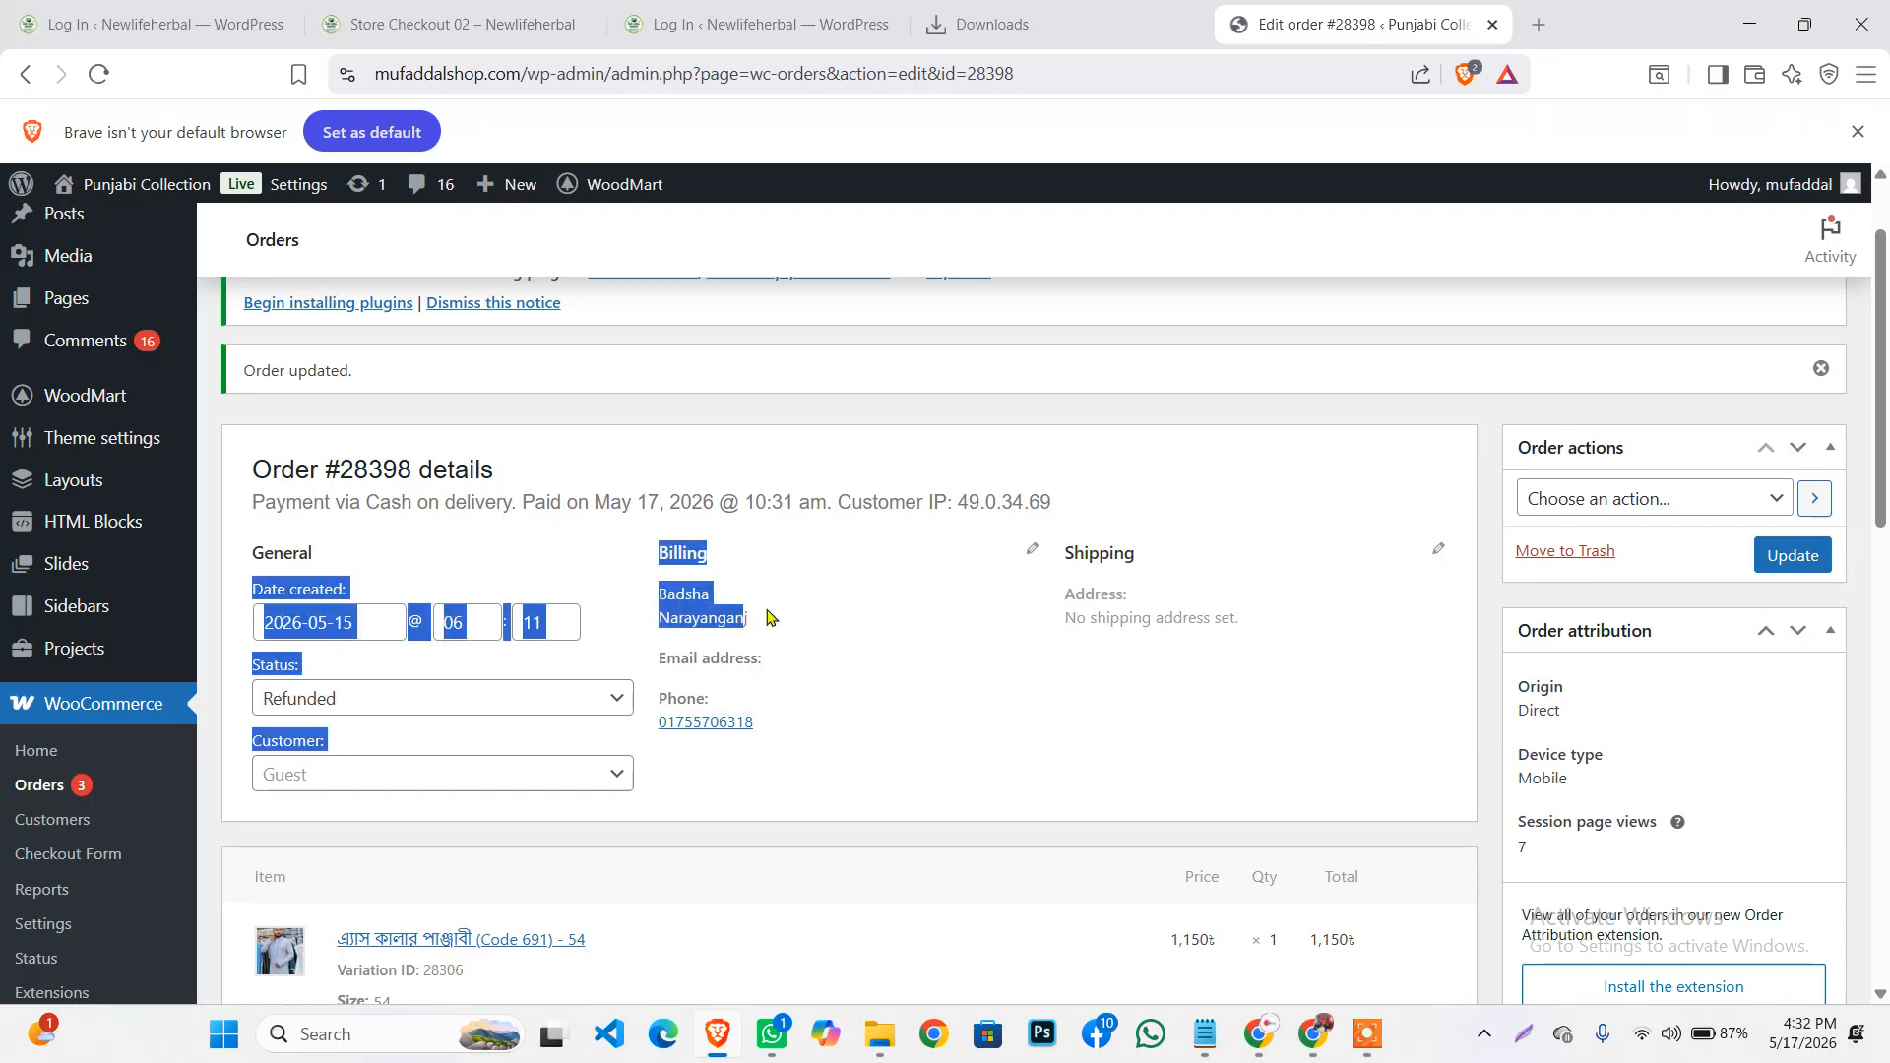
click(780, 610)
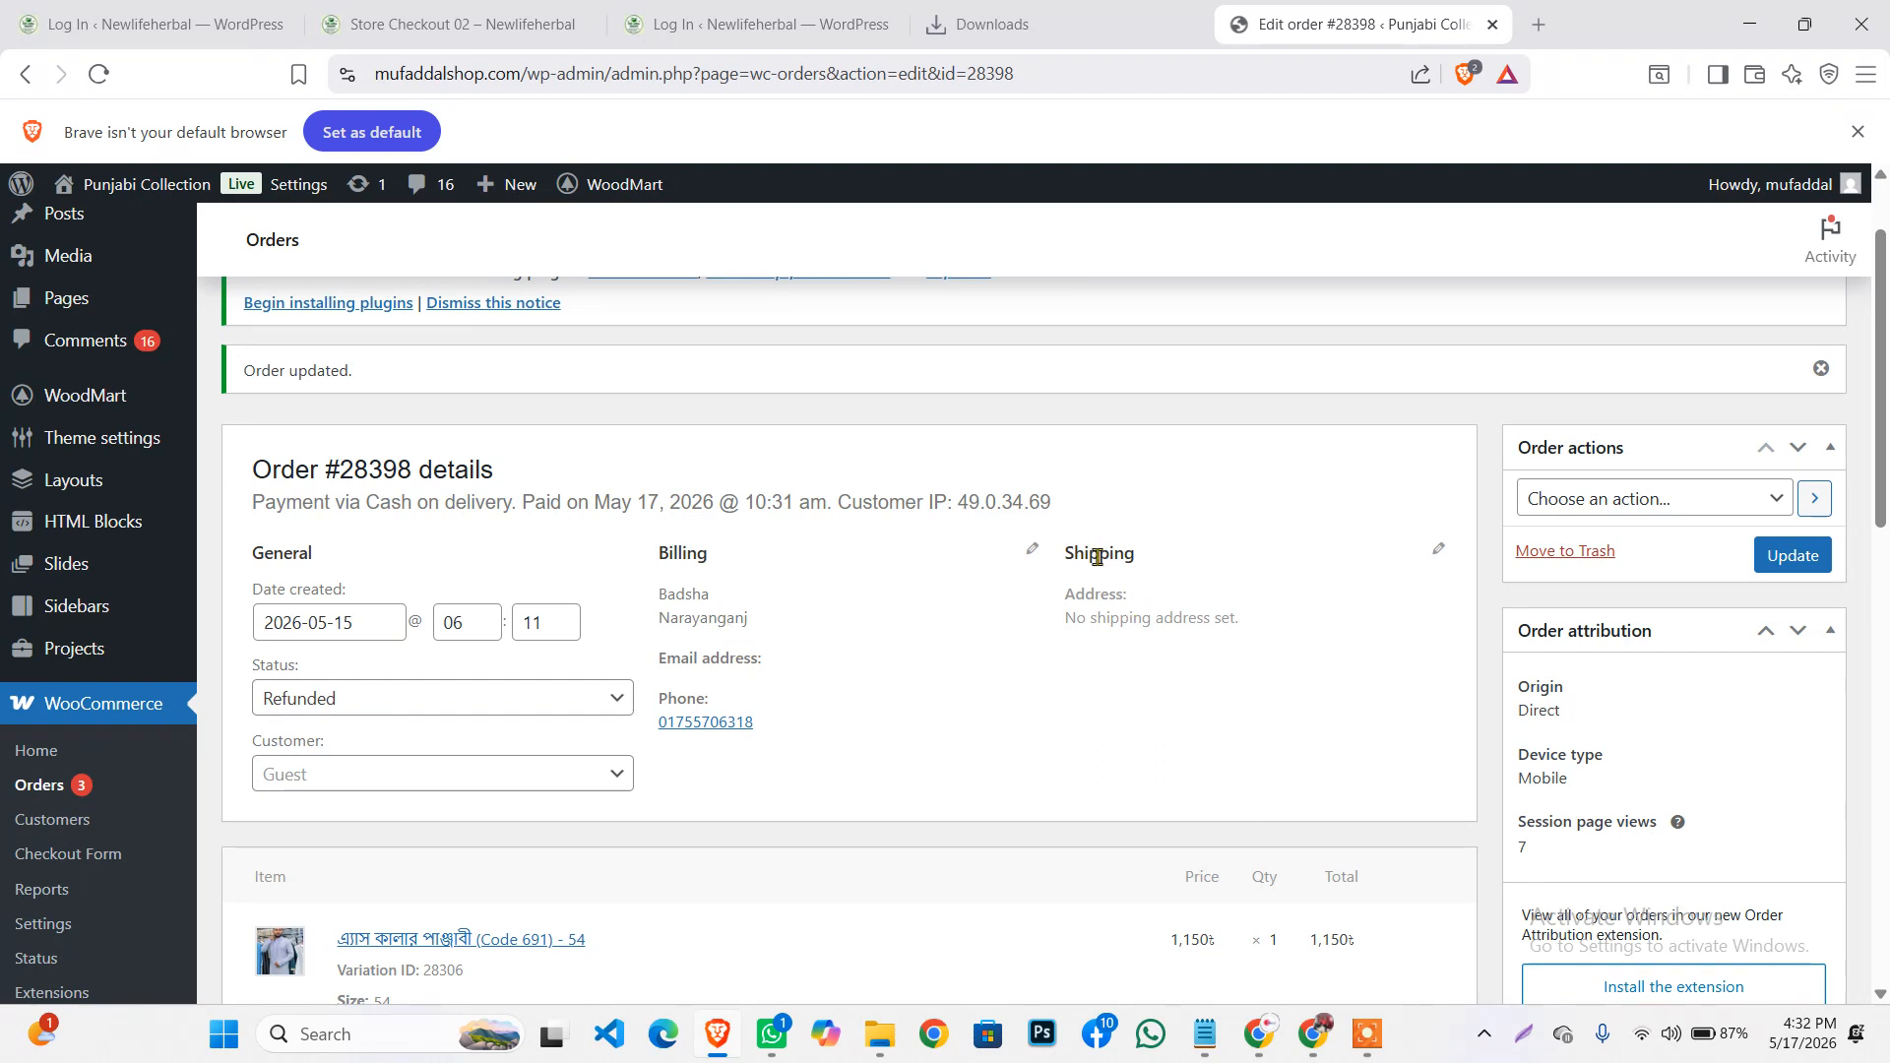
click(1033, 549)
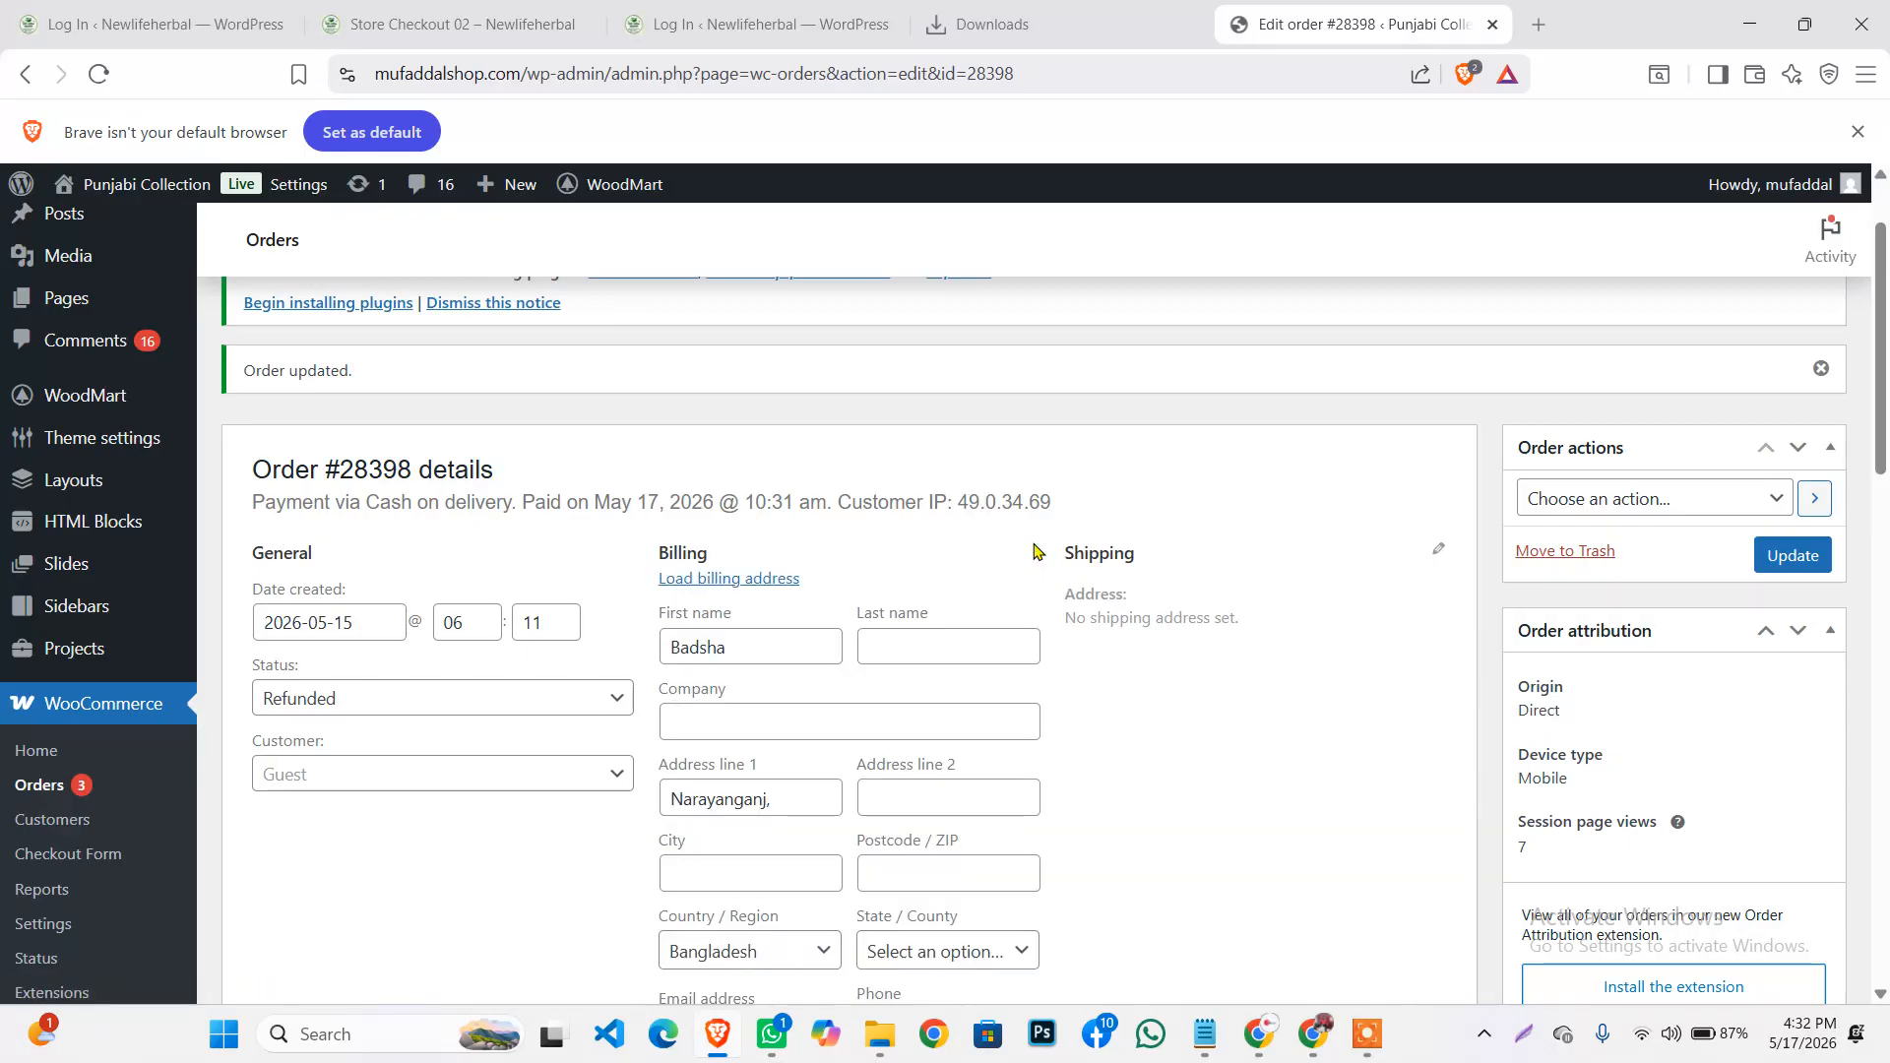
scroll(1058, 433, down, 3)
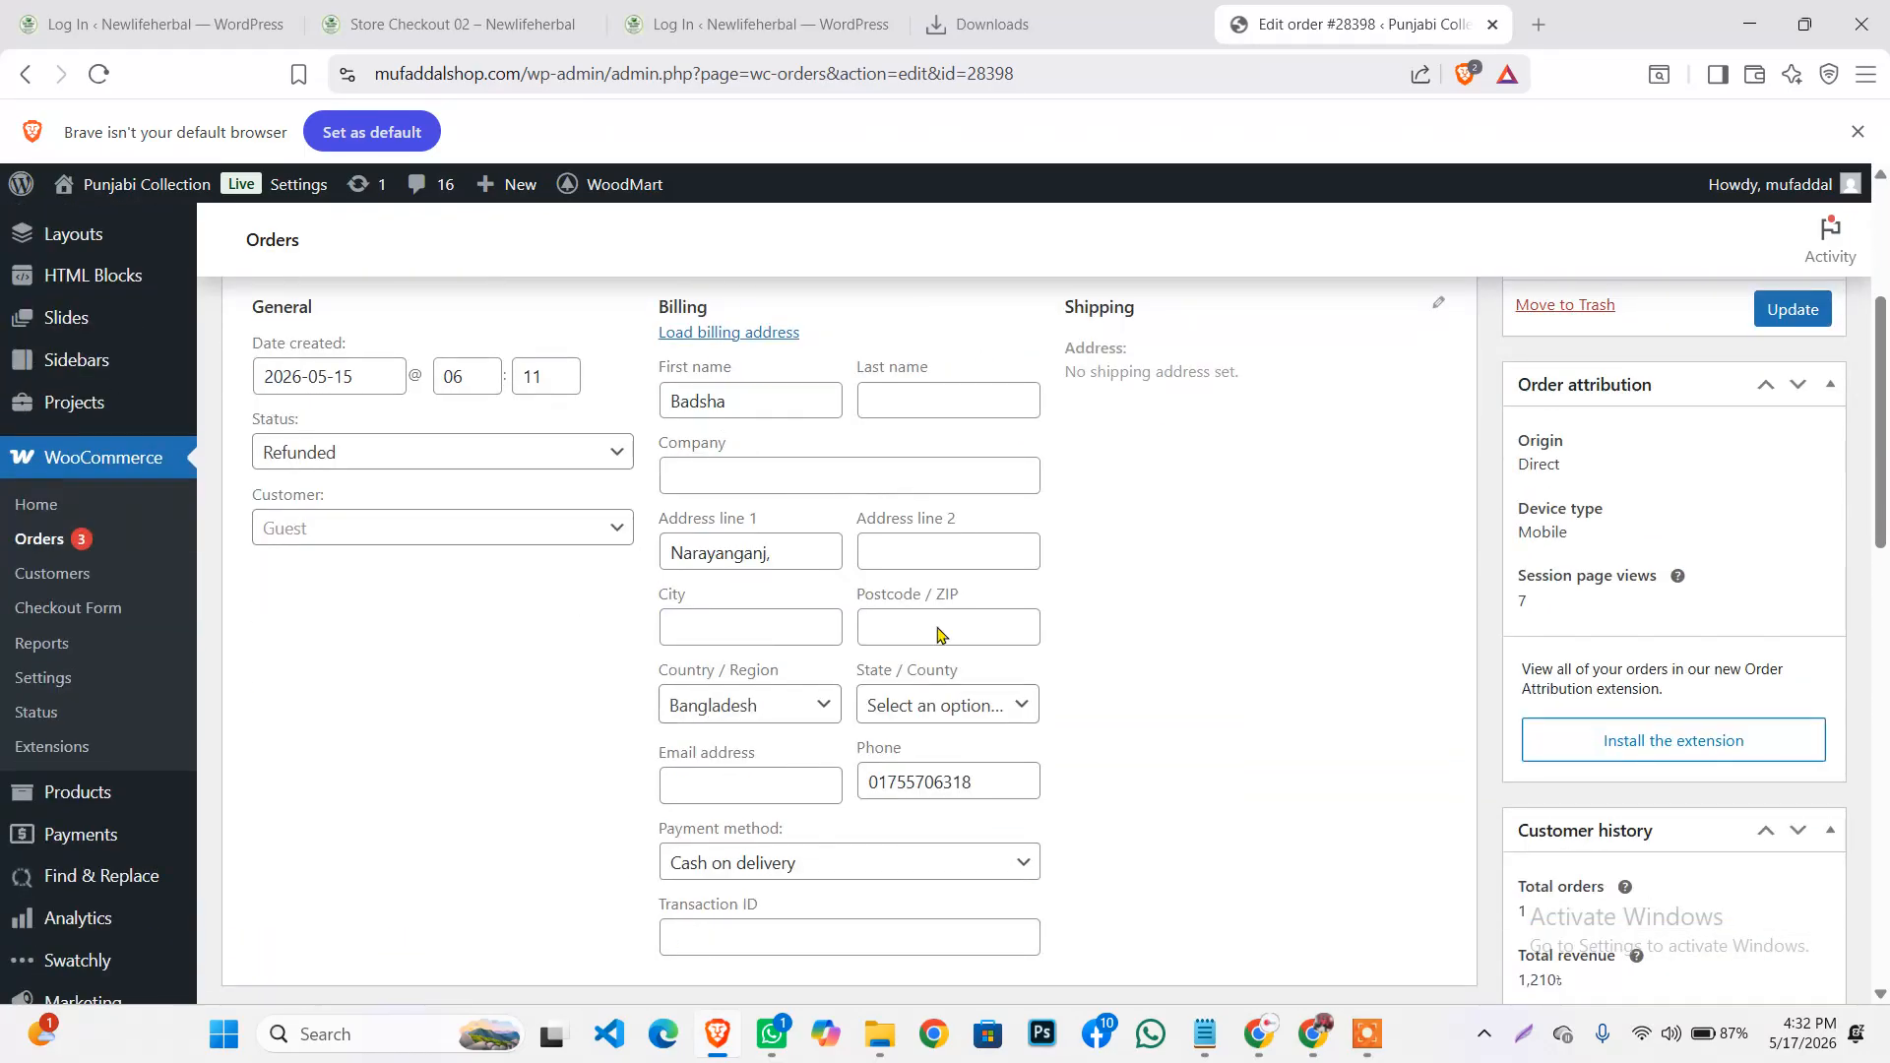
scroll(792, 551, up, 1)
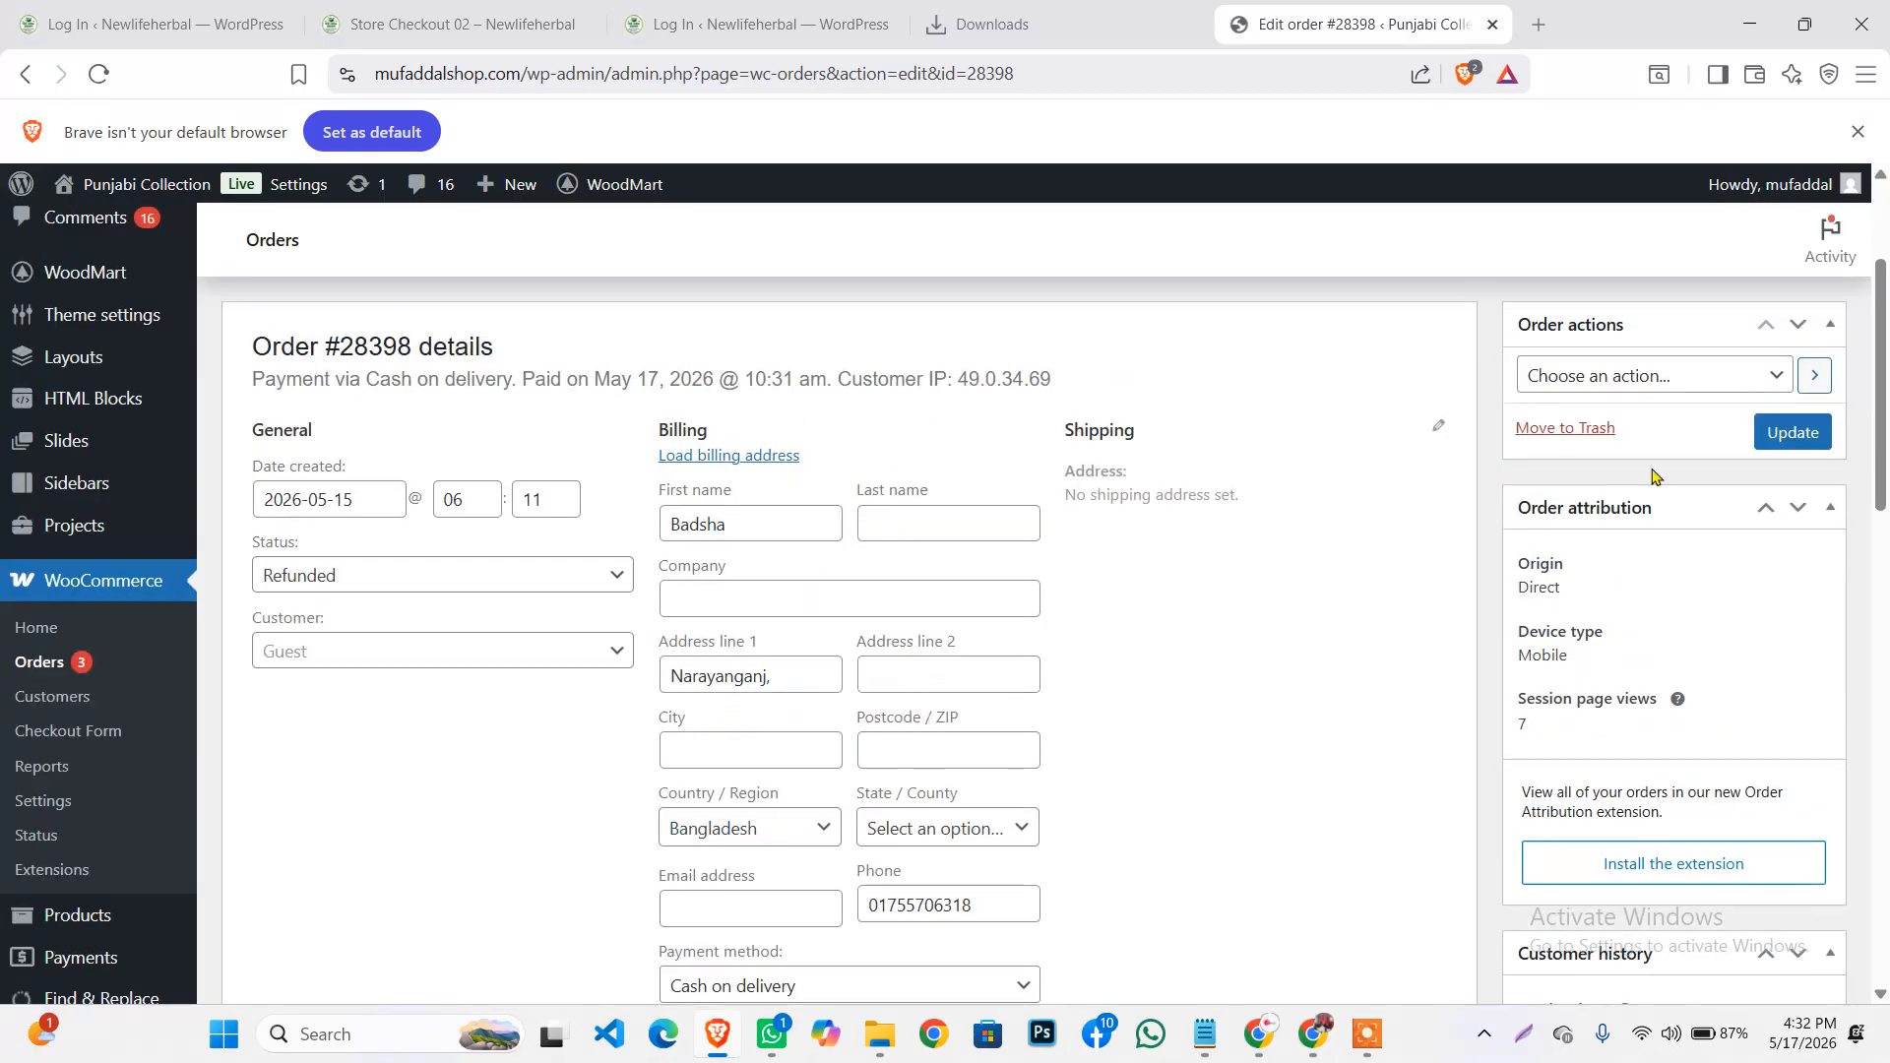
click(1789, 434)
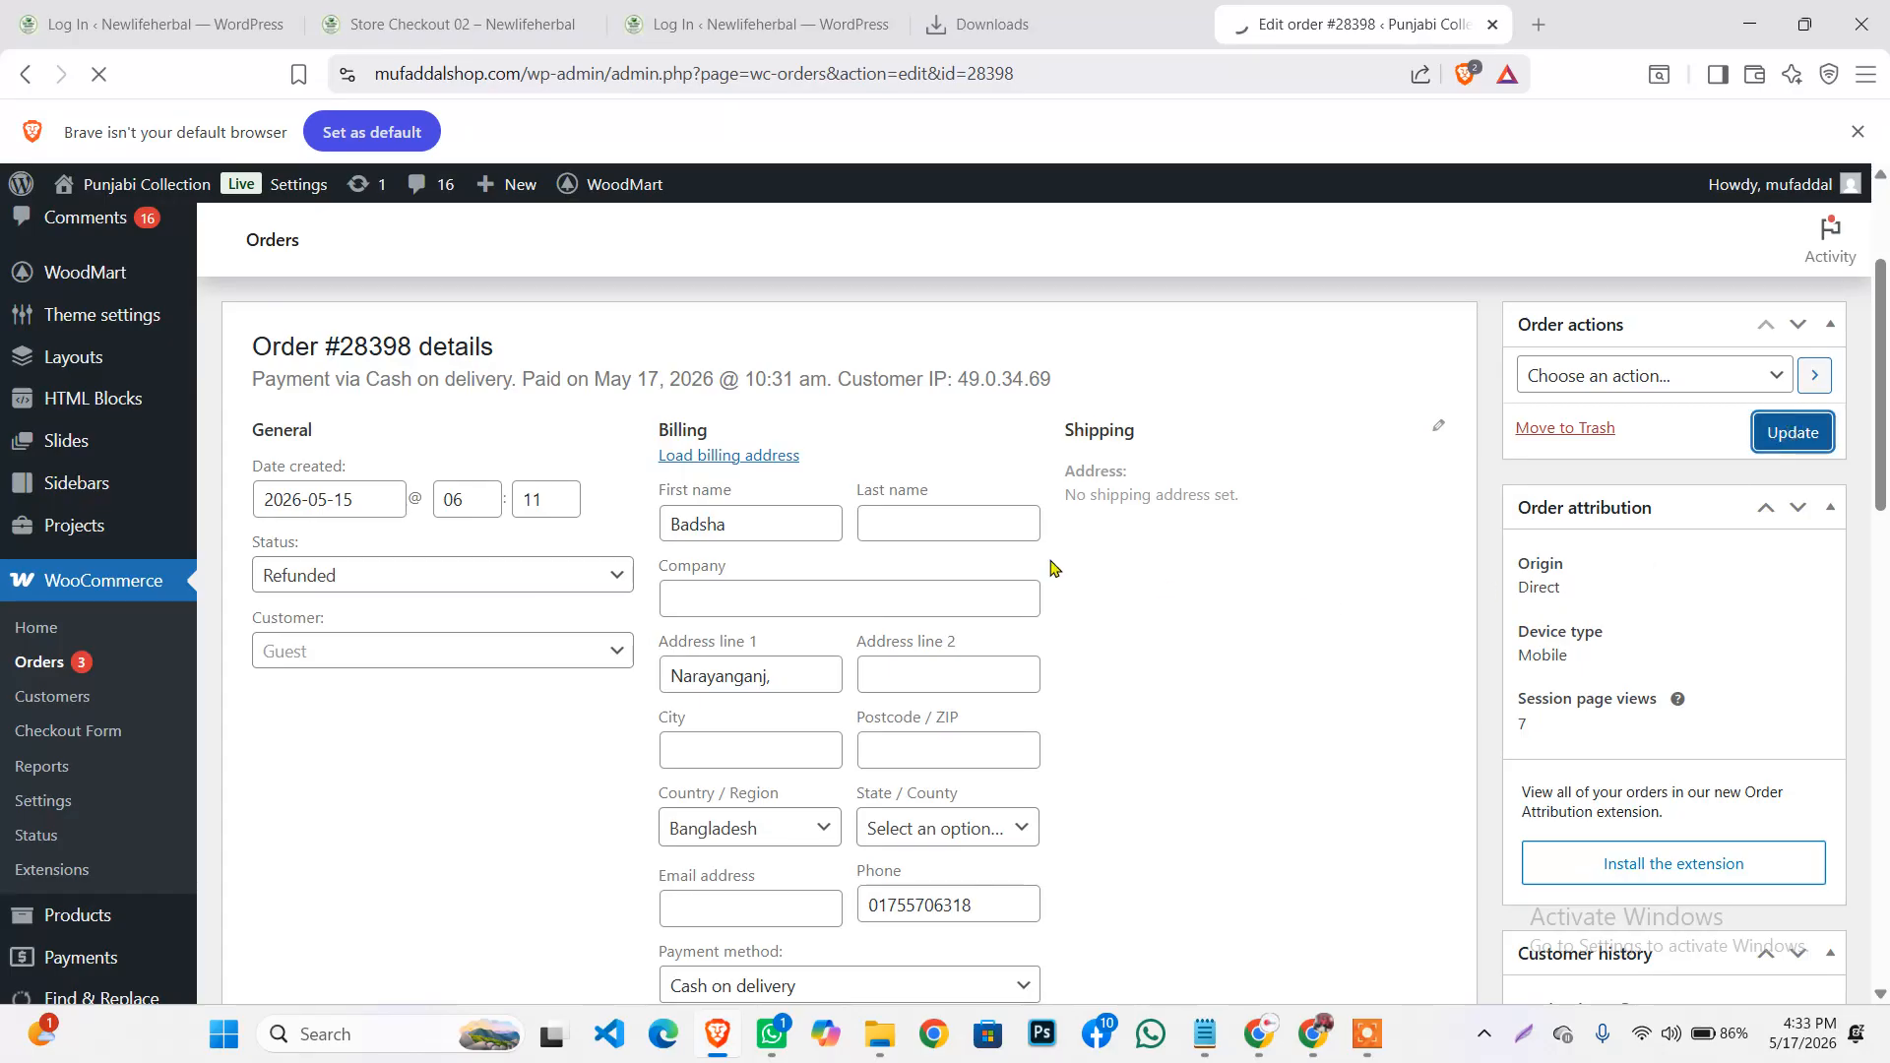
click(913, 517)
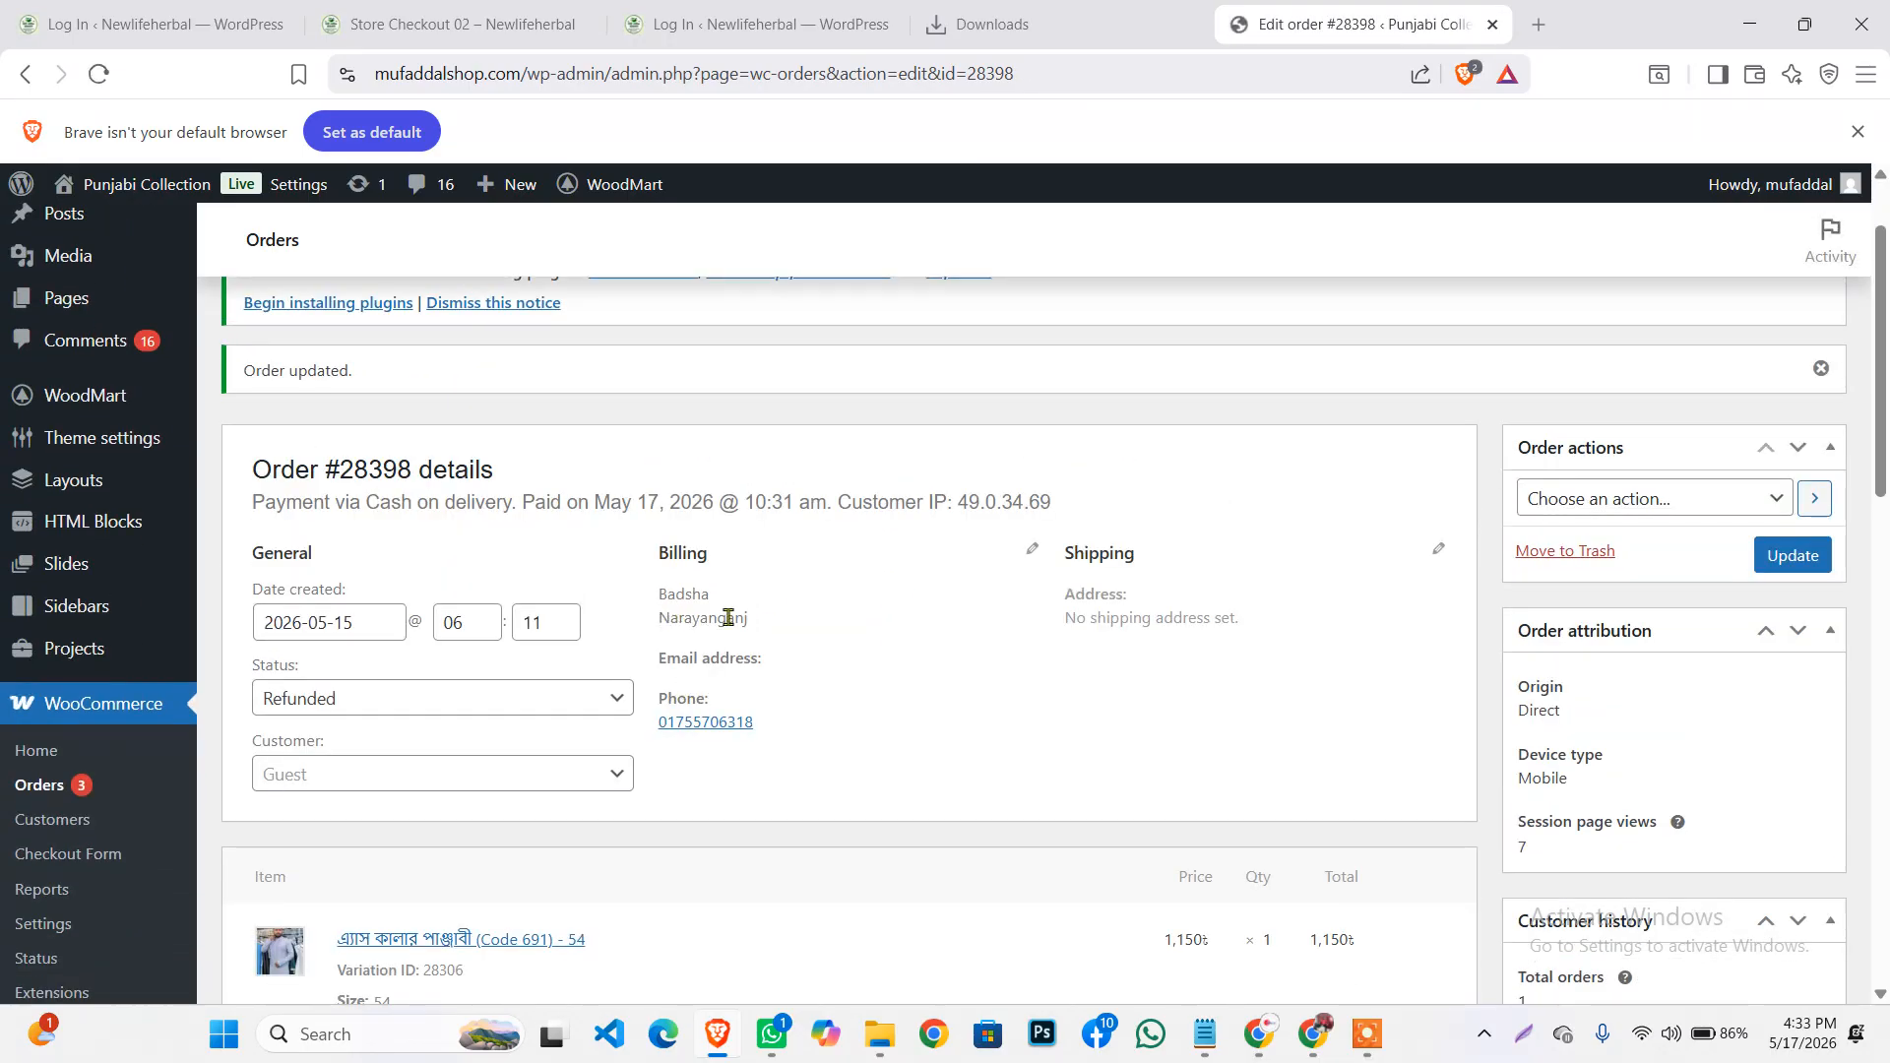
Review the refunded order totals: the -1,210৳ refund and 0৳ net payment
scroll(1060, 602, down, 8)
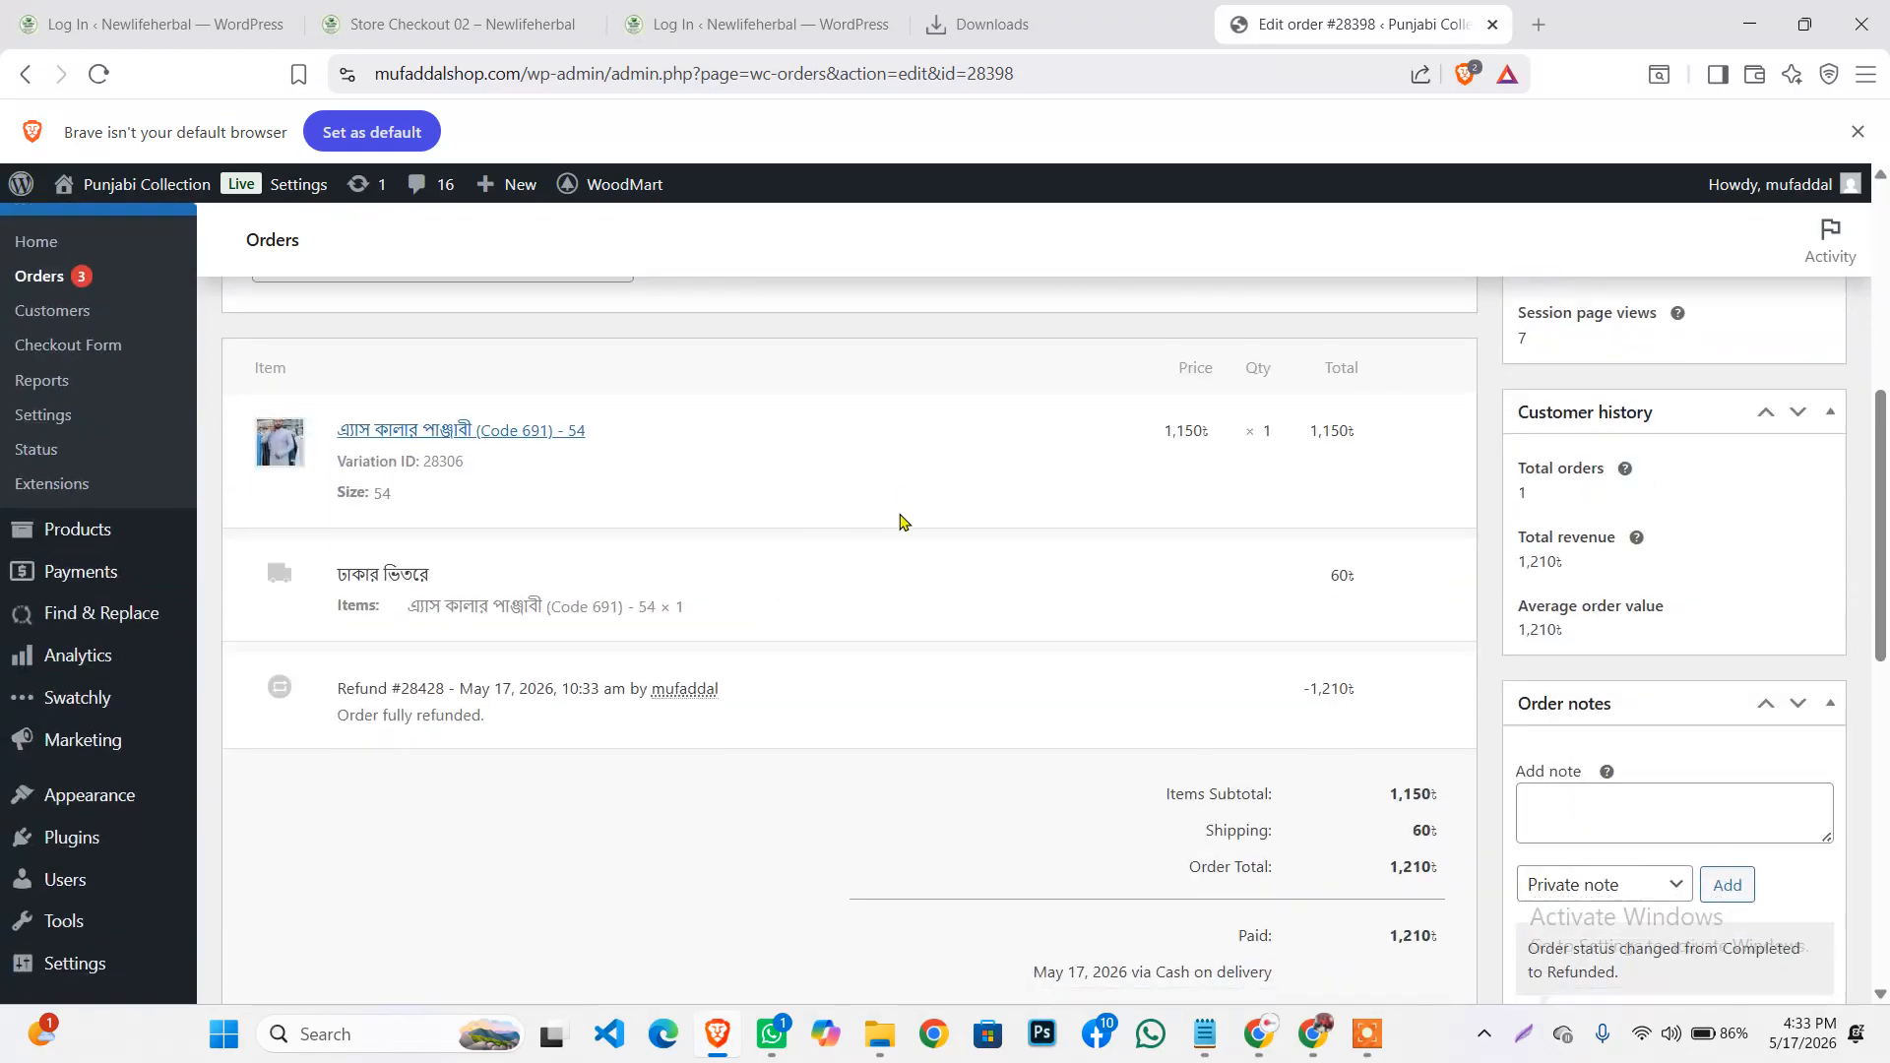
scroll(968, 500, down, 3)
scroll(667, 591, up, 6)
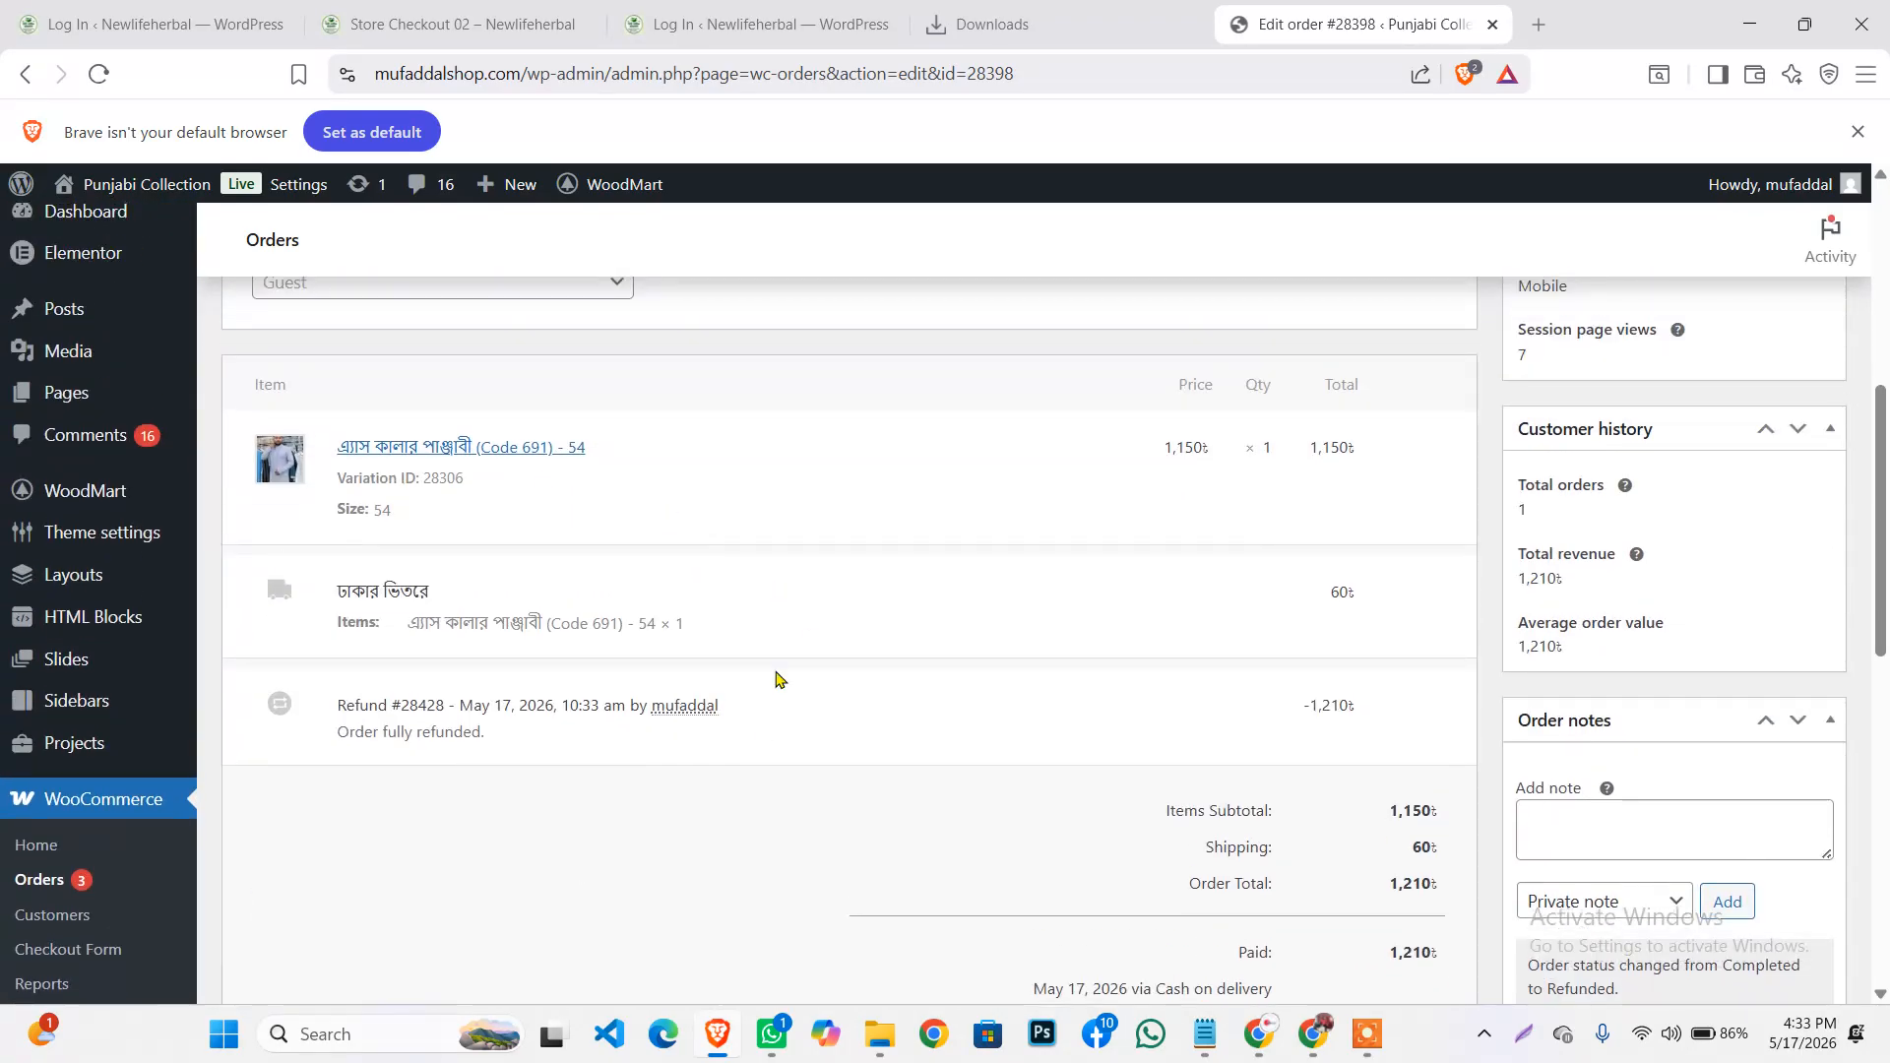
scroll(773, 617, up, 3)
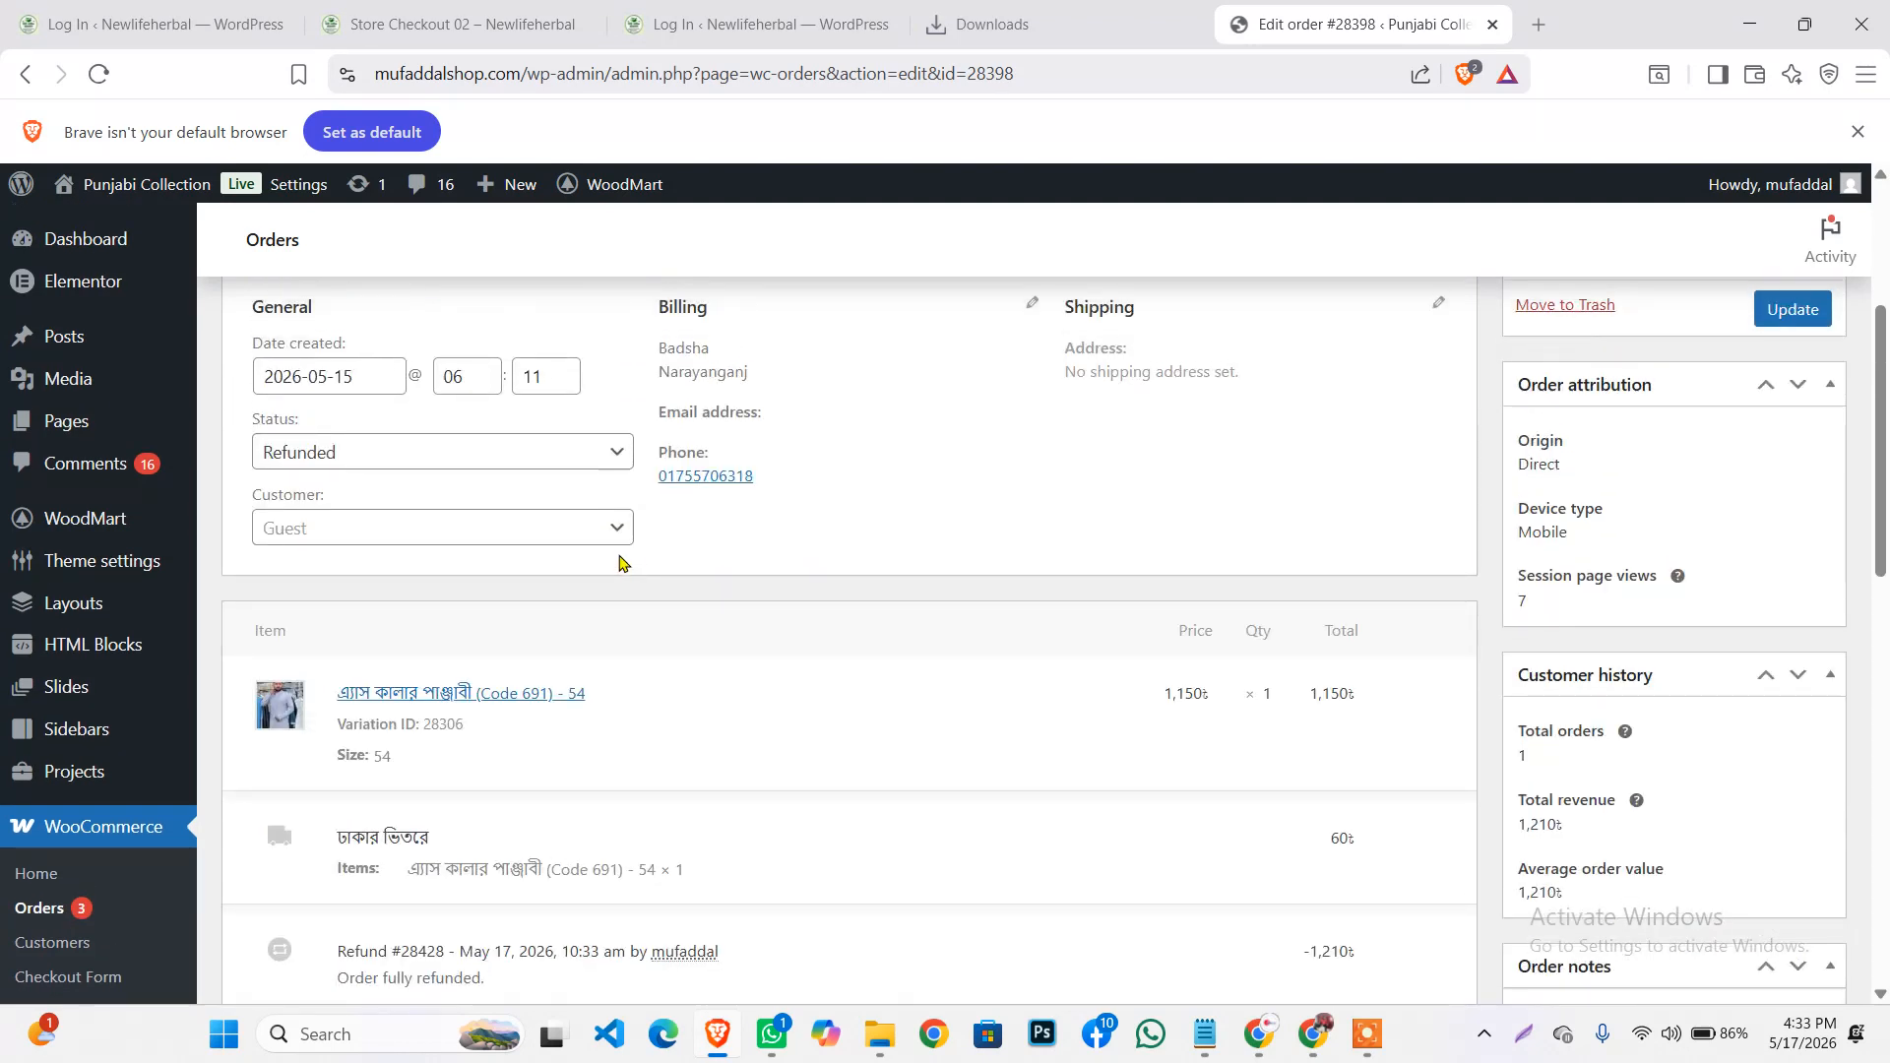
click(1367, 1034)
scroll(1076, 788, down, 3)
scroll(1047, 652, up, 1)
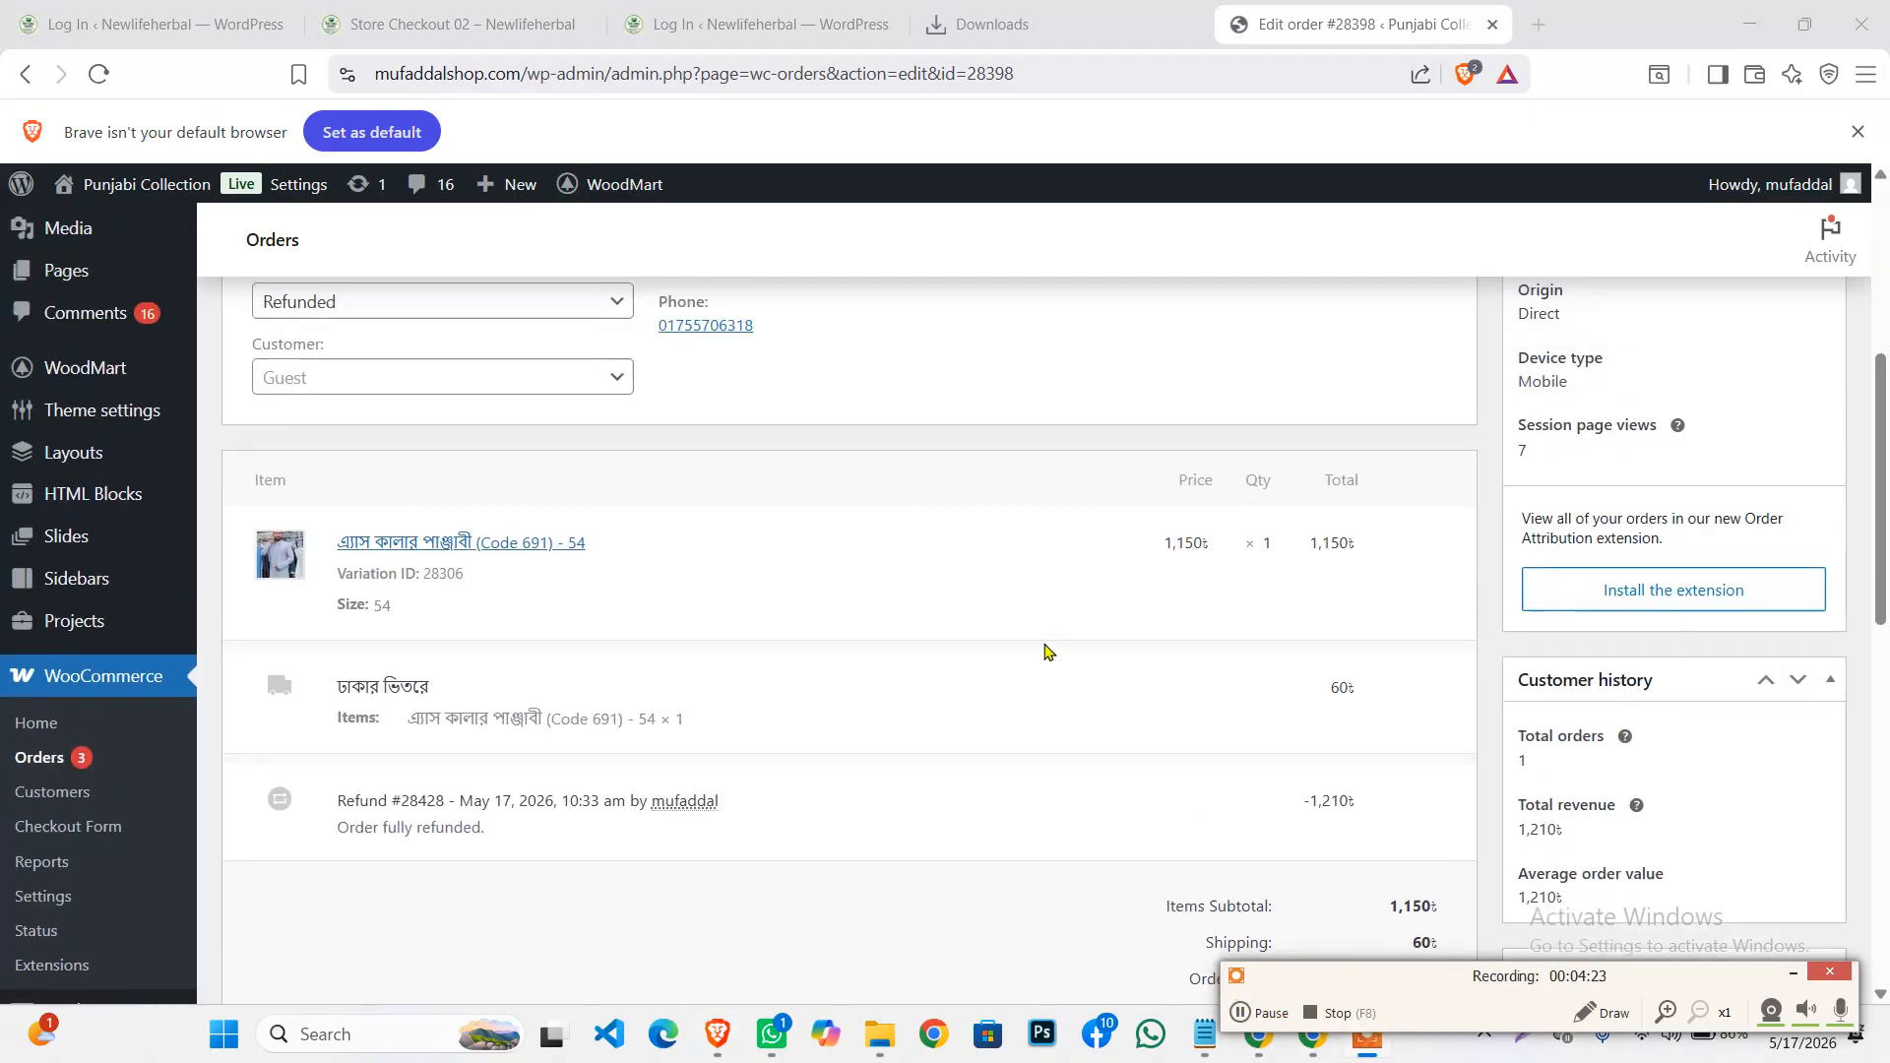
scroll(1047, 652, up, 1)
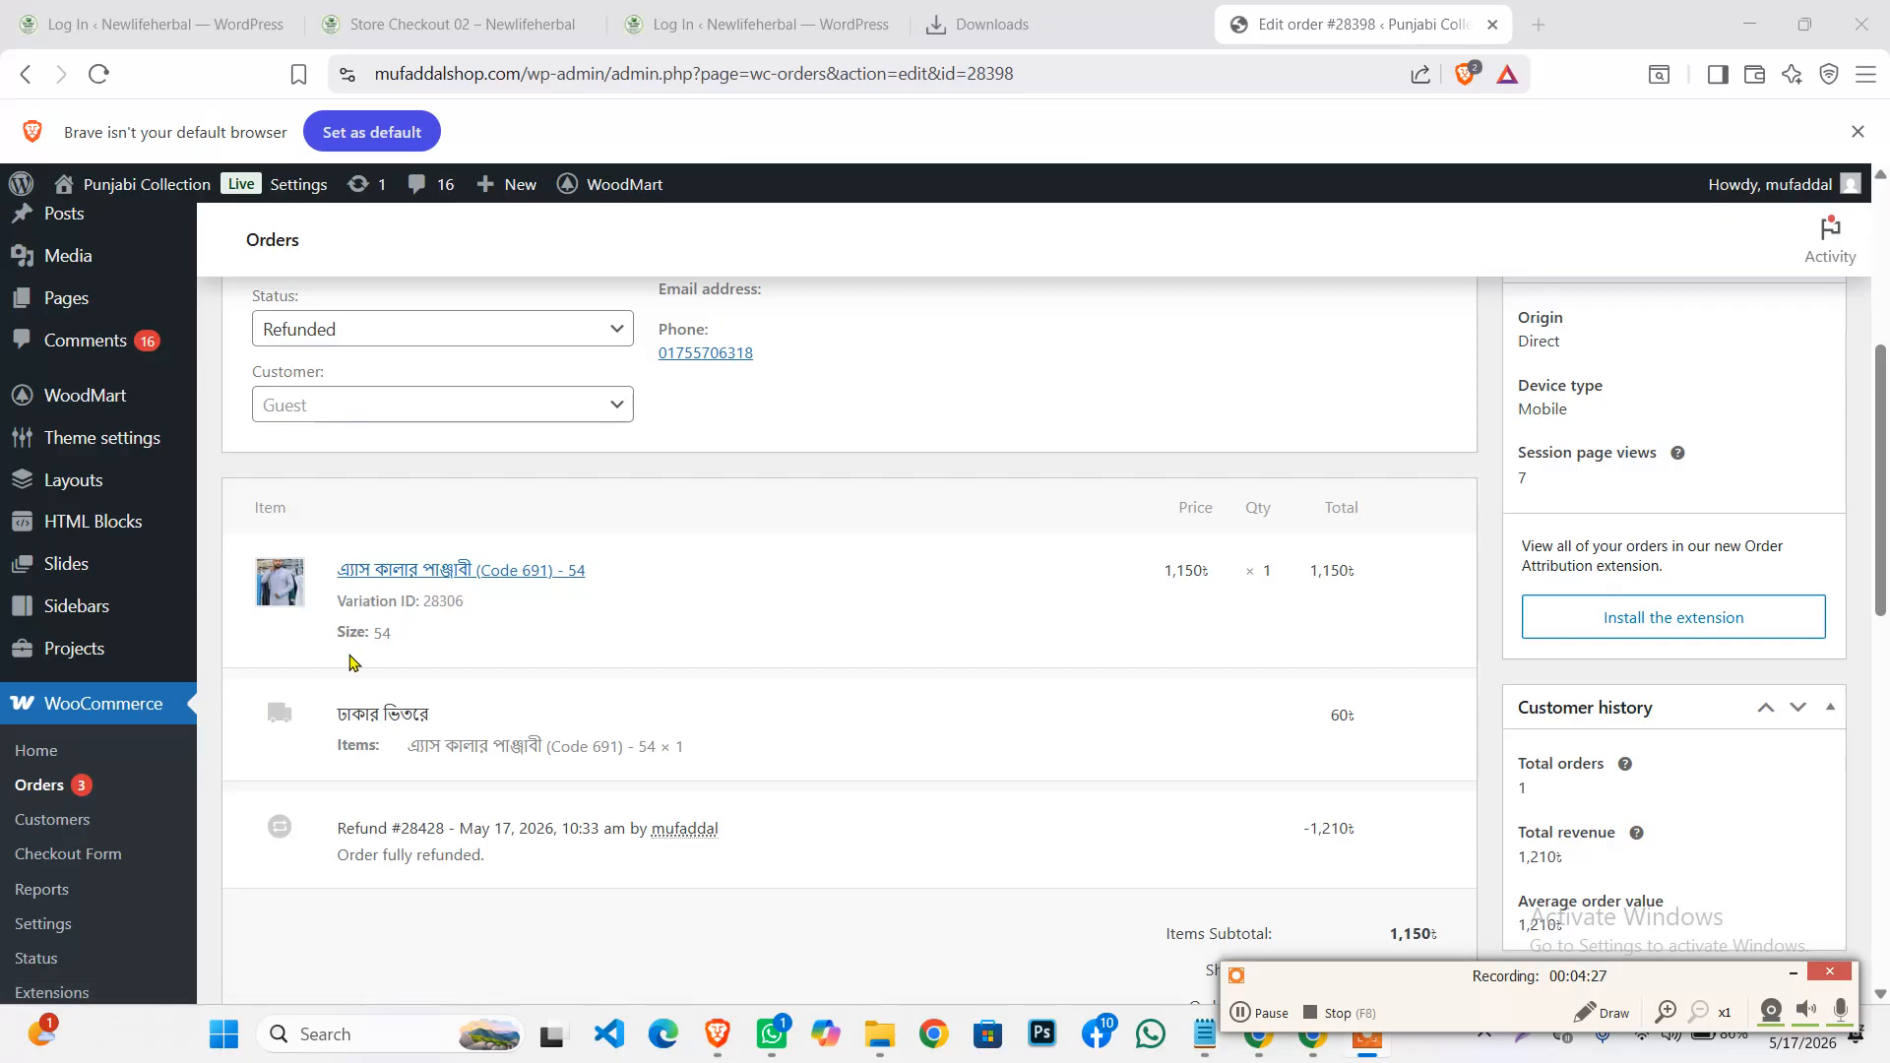
scroll(591, 679, down, 2)
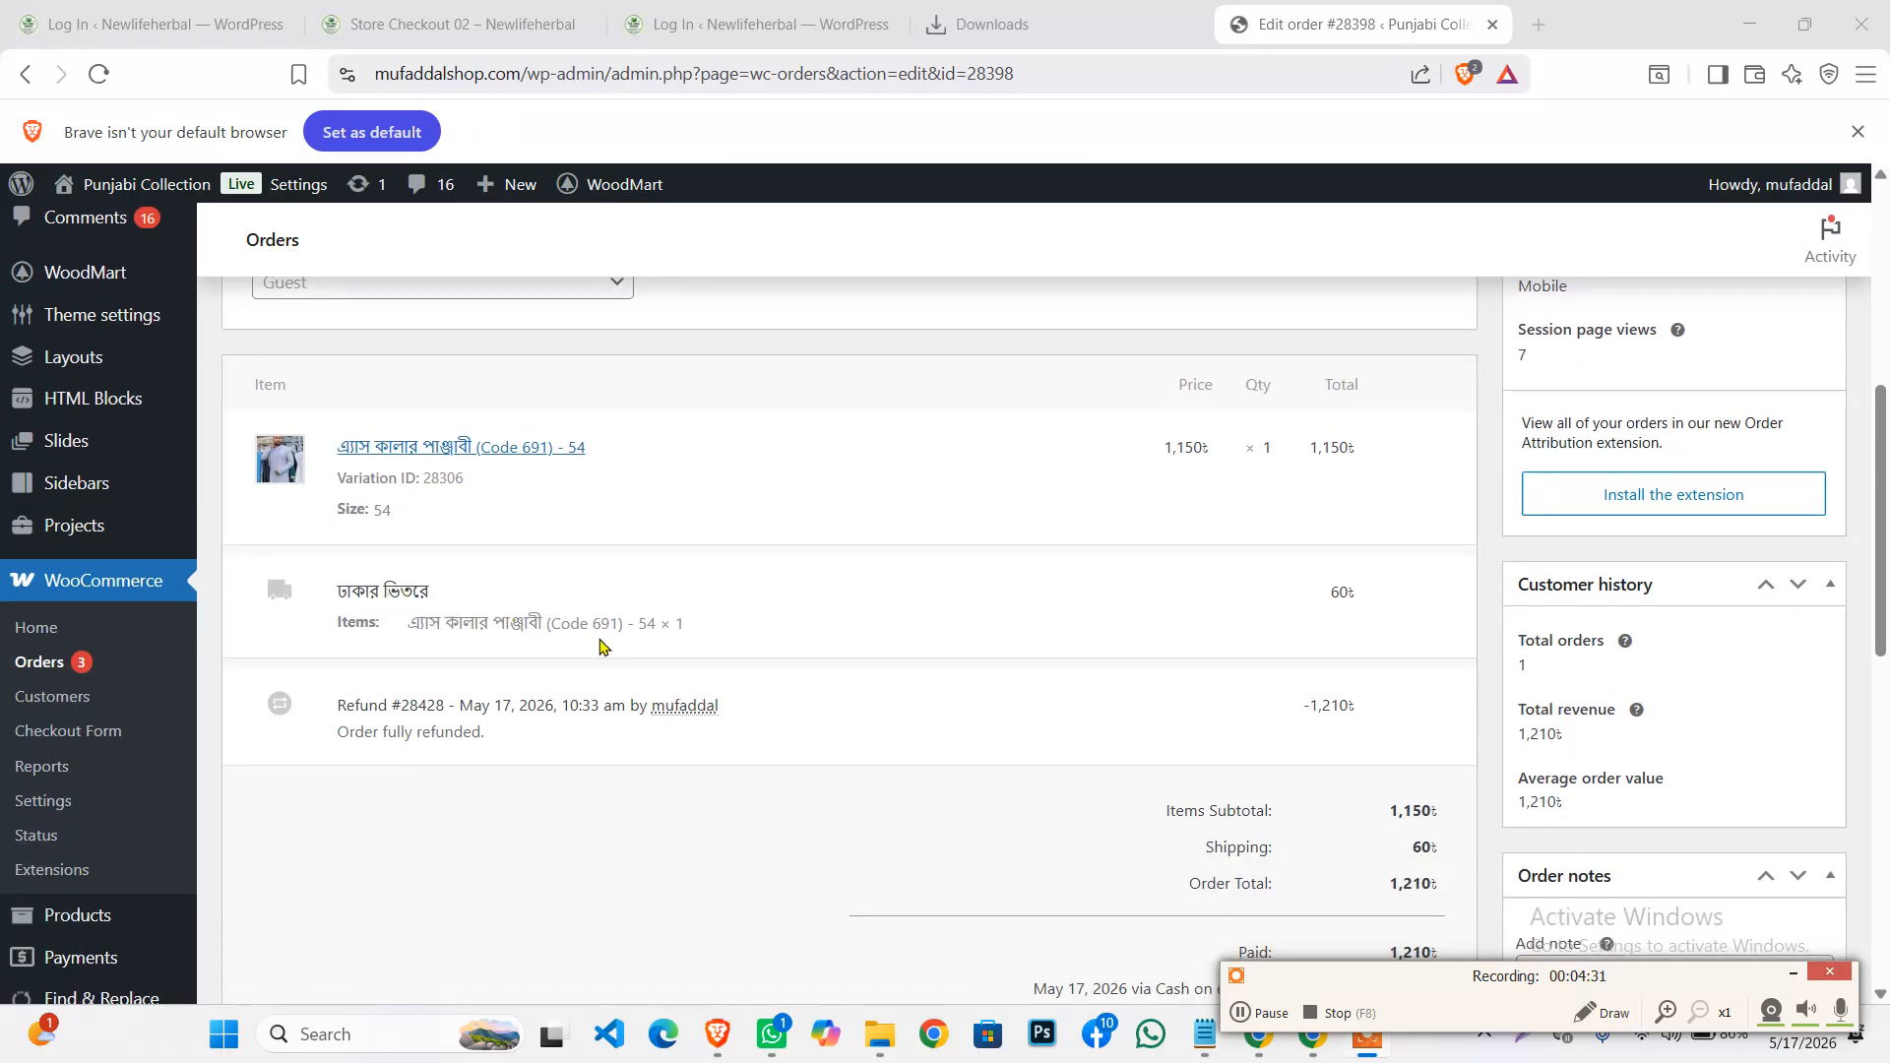
scroll(693, 658, down, 2)
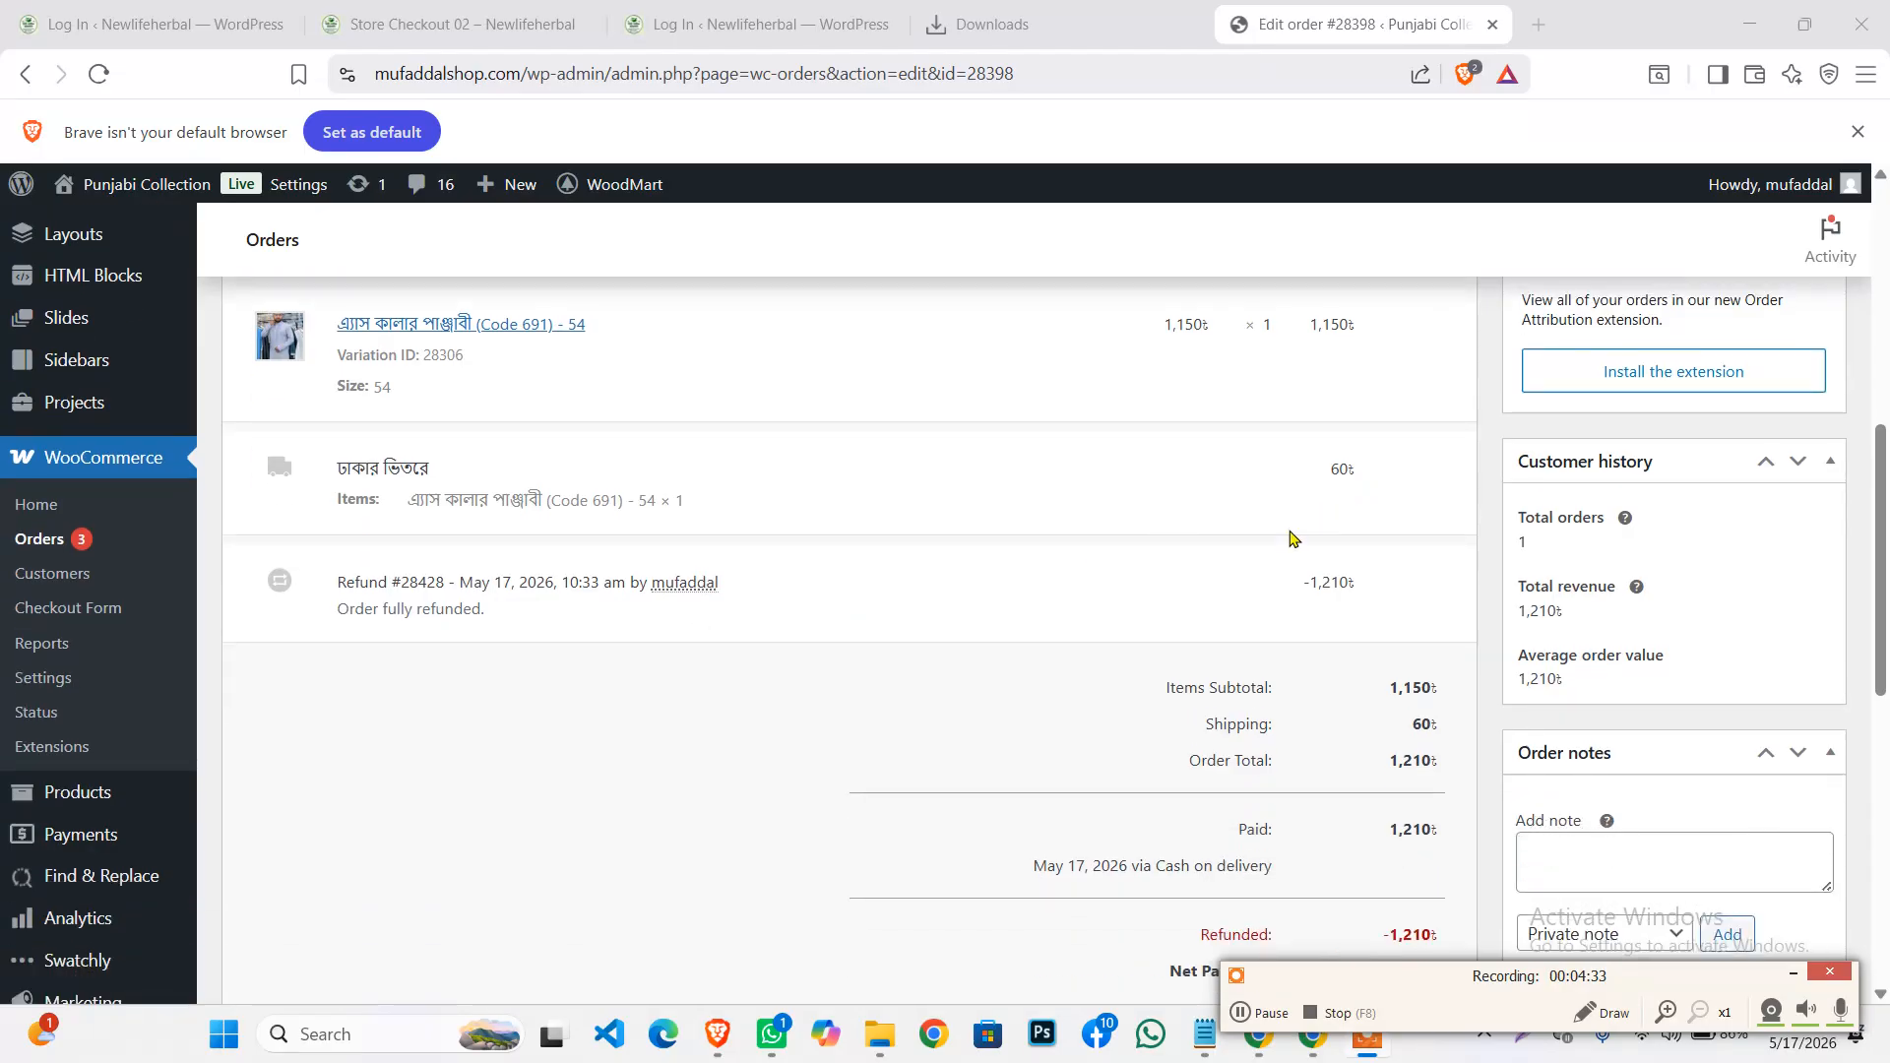
scroll(1227, 492, down, 5)
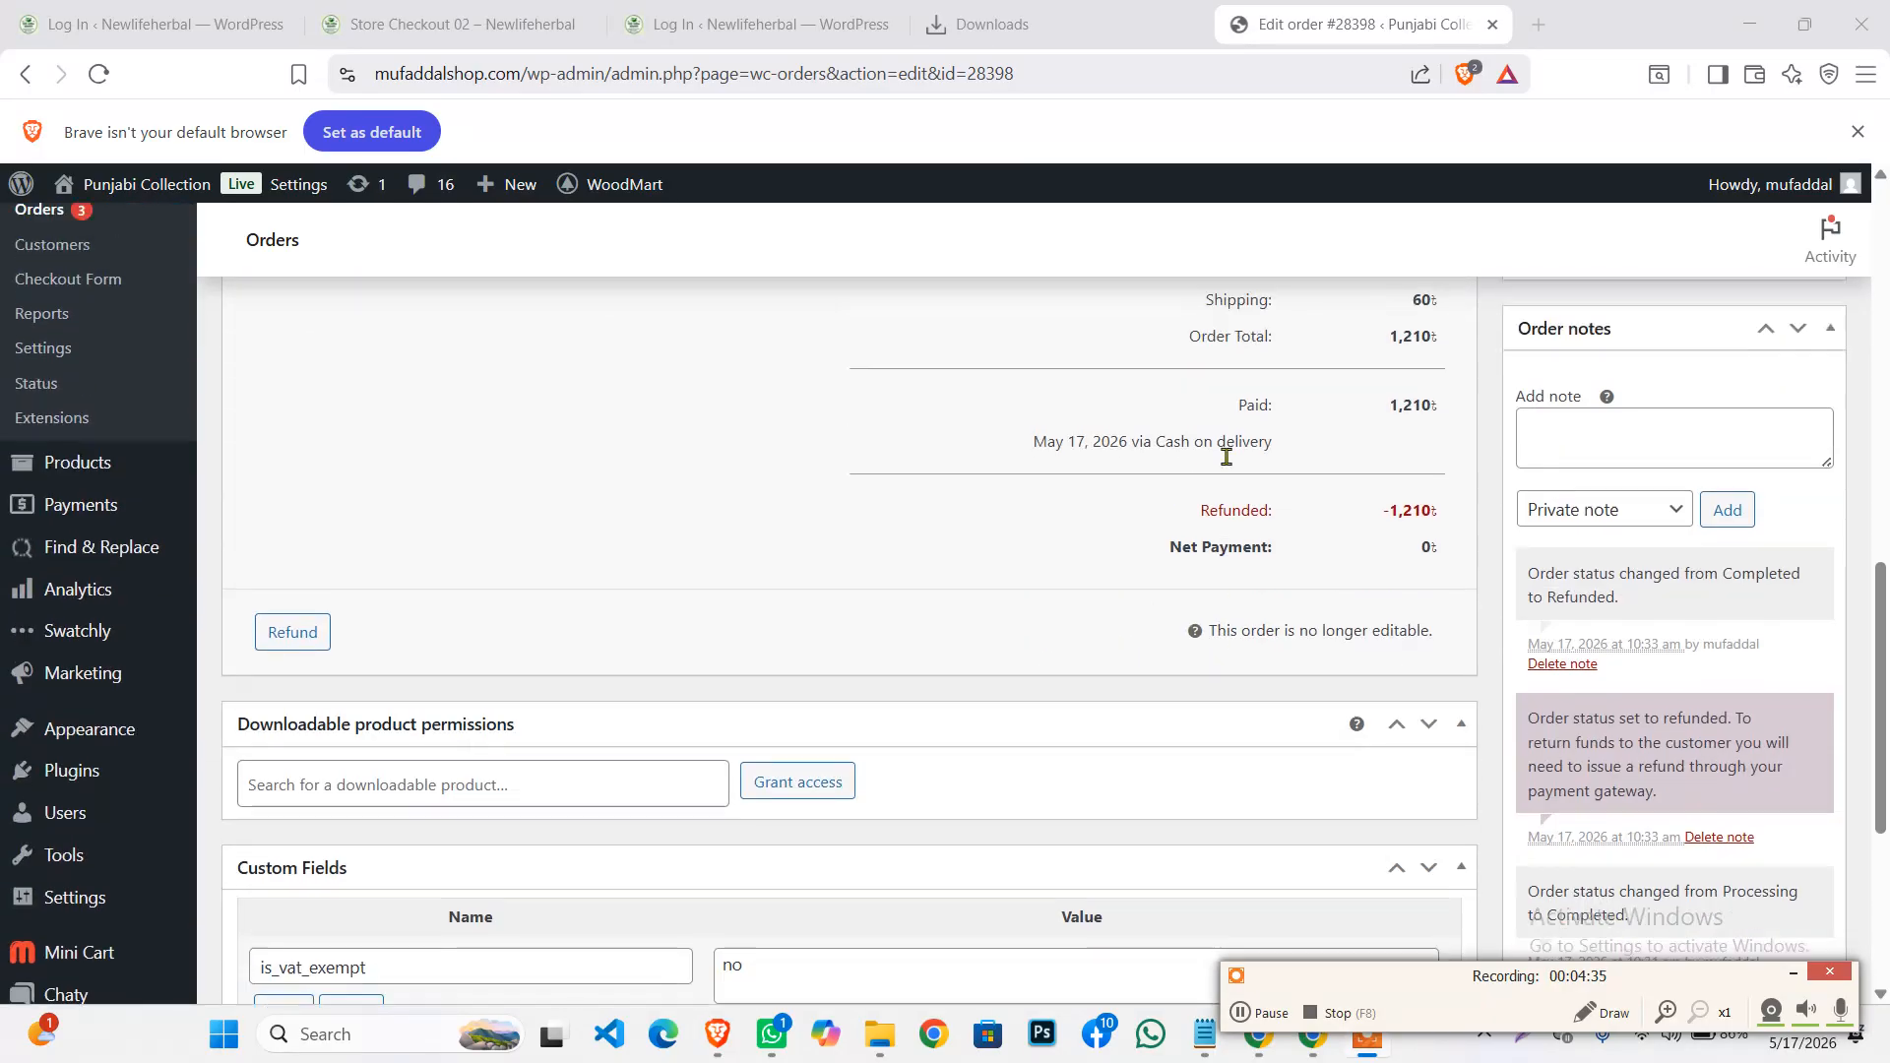
scroll(1227, 458, up, 1)
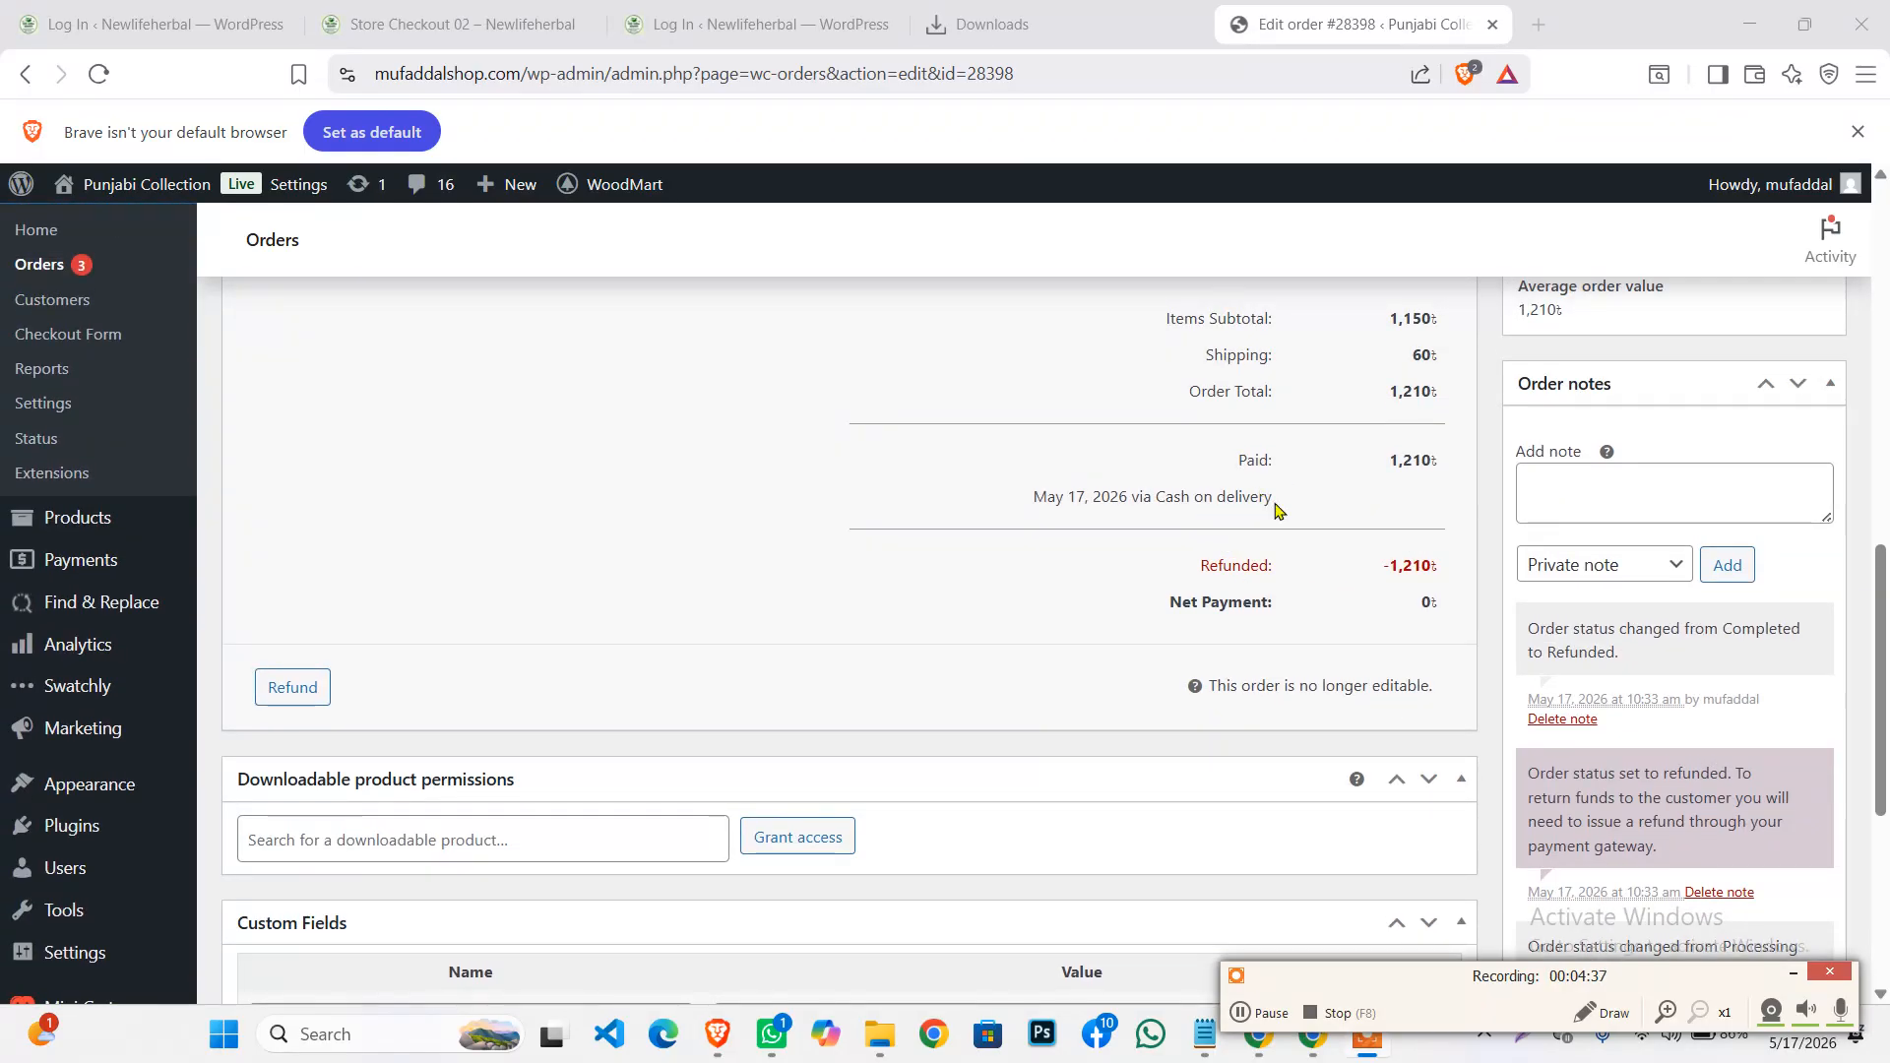
scroll(1276, 509, up, 2)
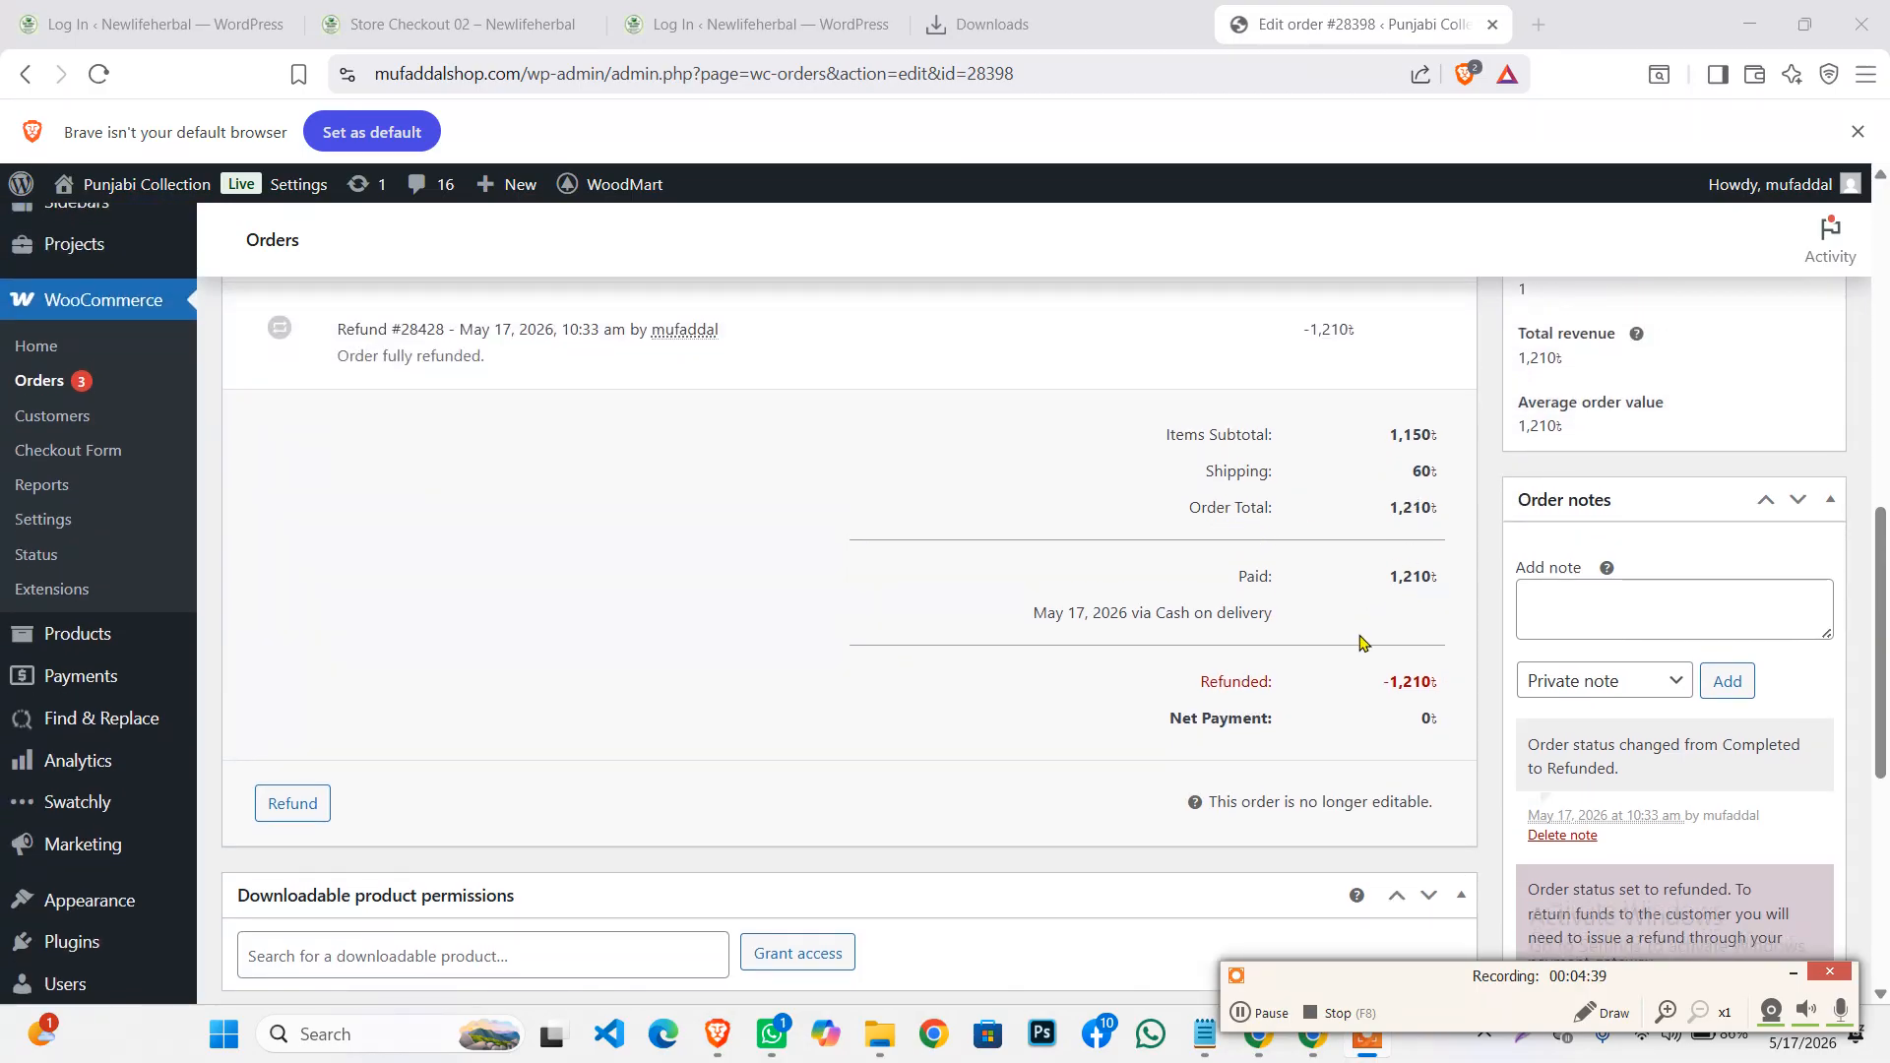
scroll(1005, 653, down, 5)
scroll(570, 497, up, 15)
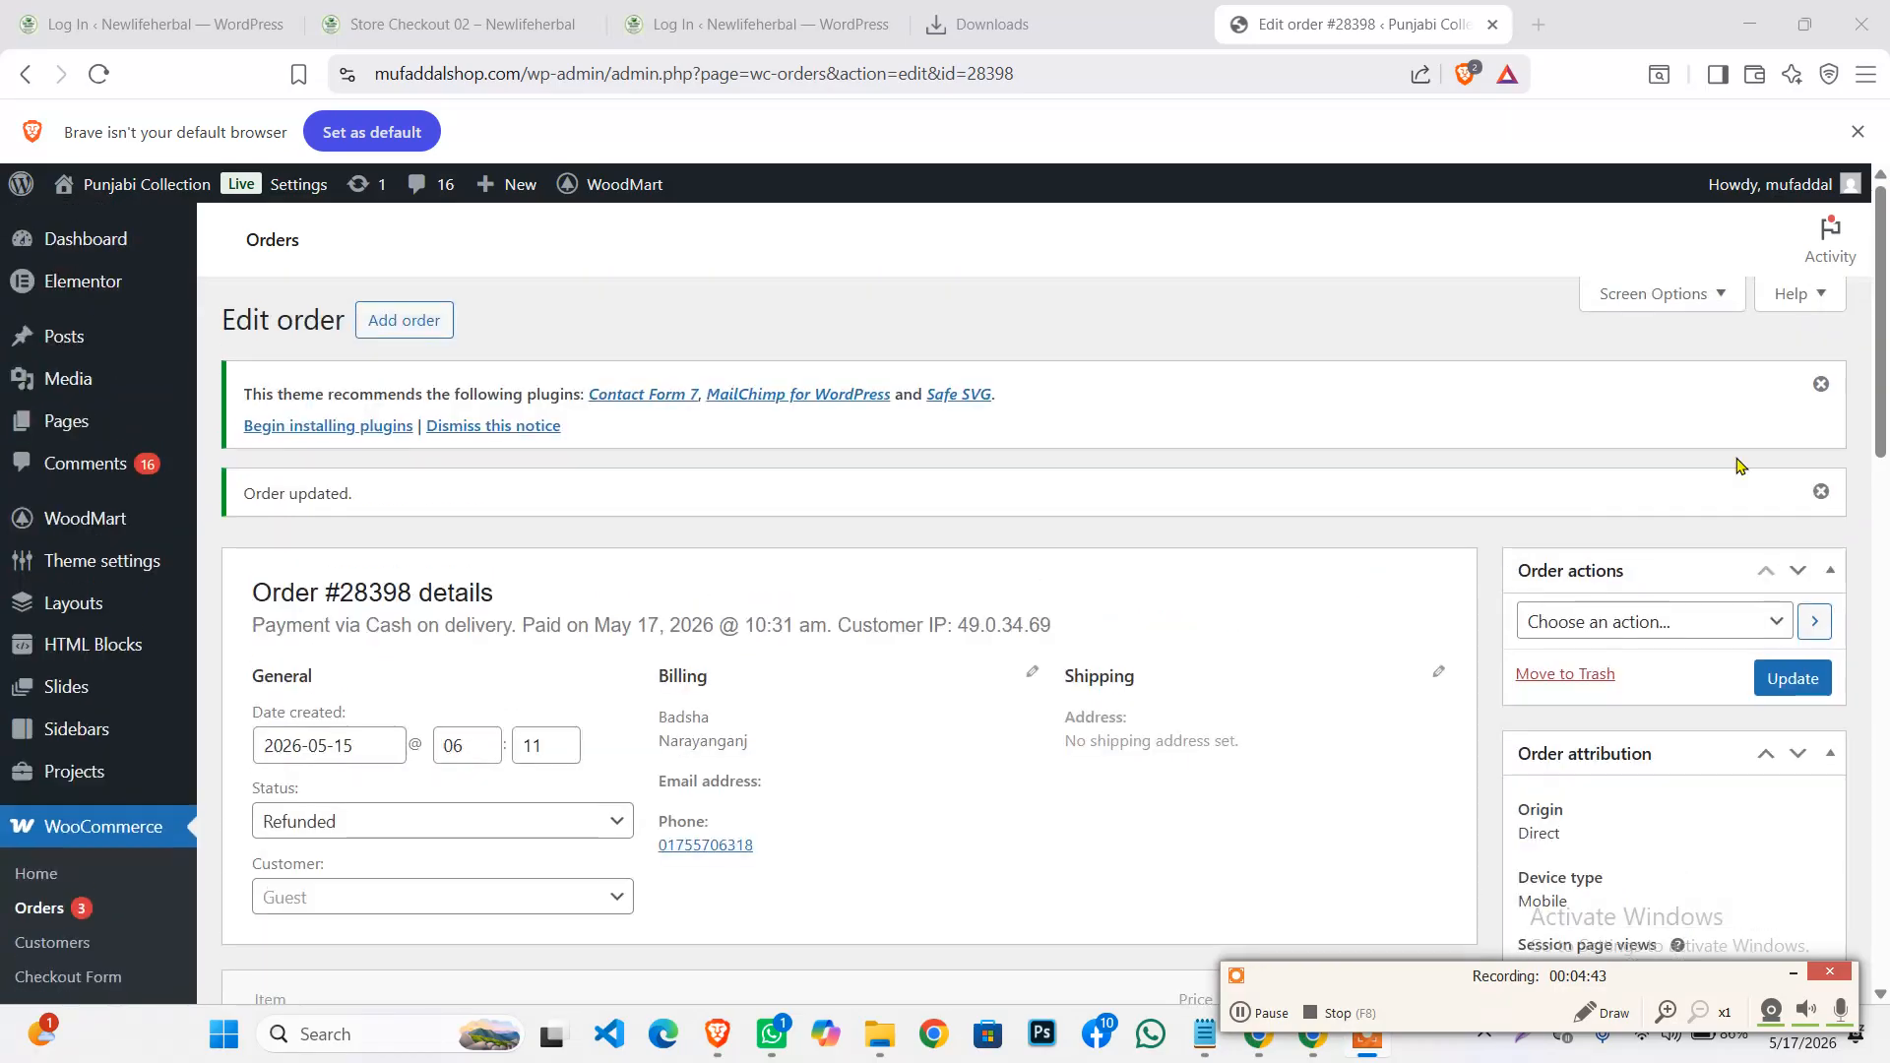
Dismiss the recommended-plugins and Order updated notices
click(1822, 384)
click(1833, 386)
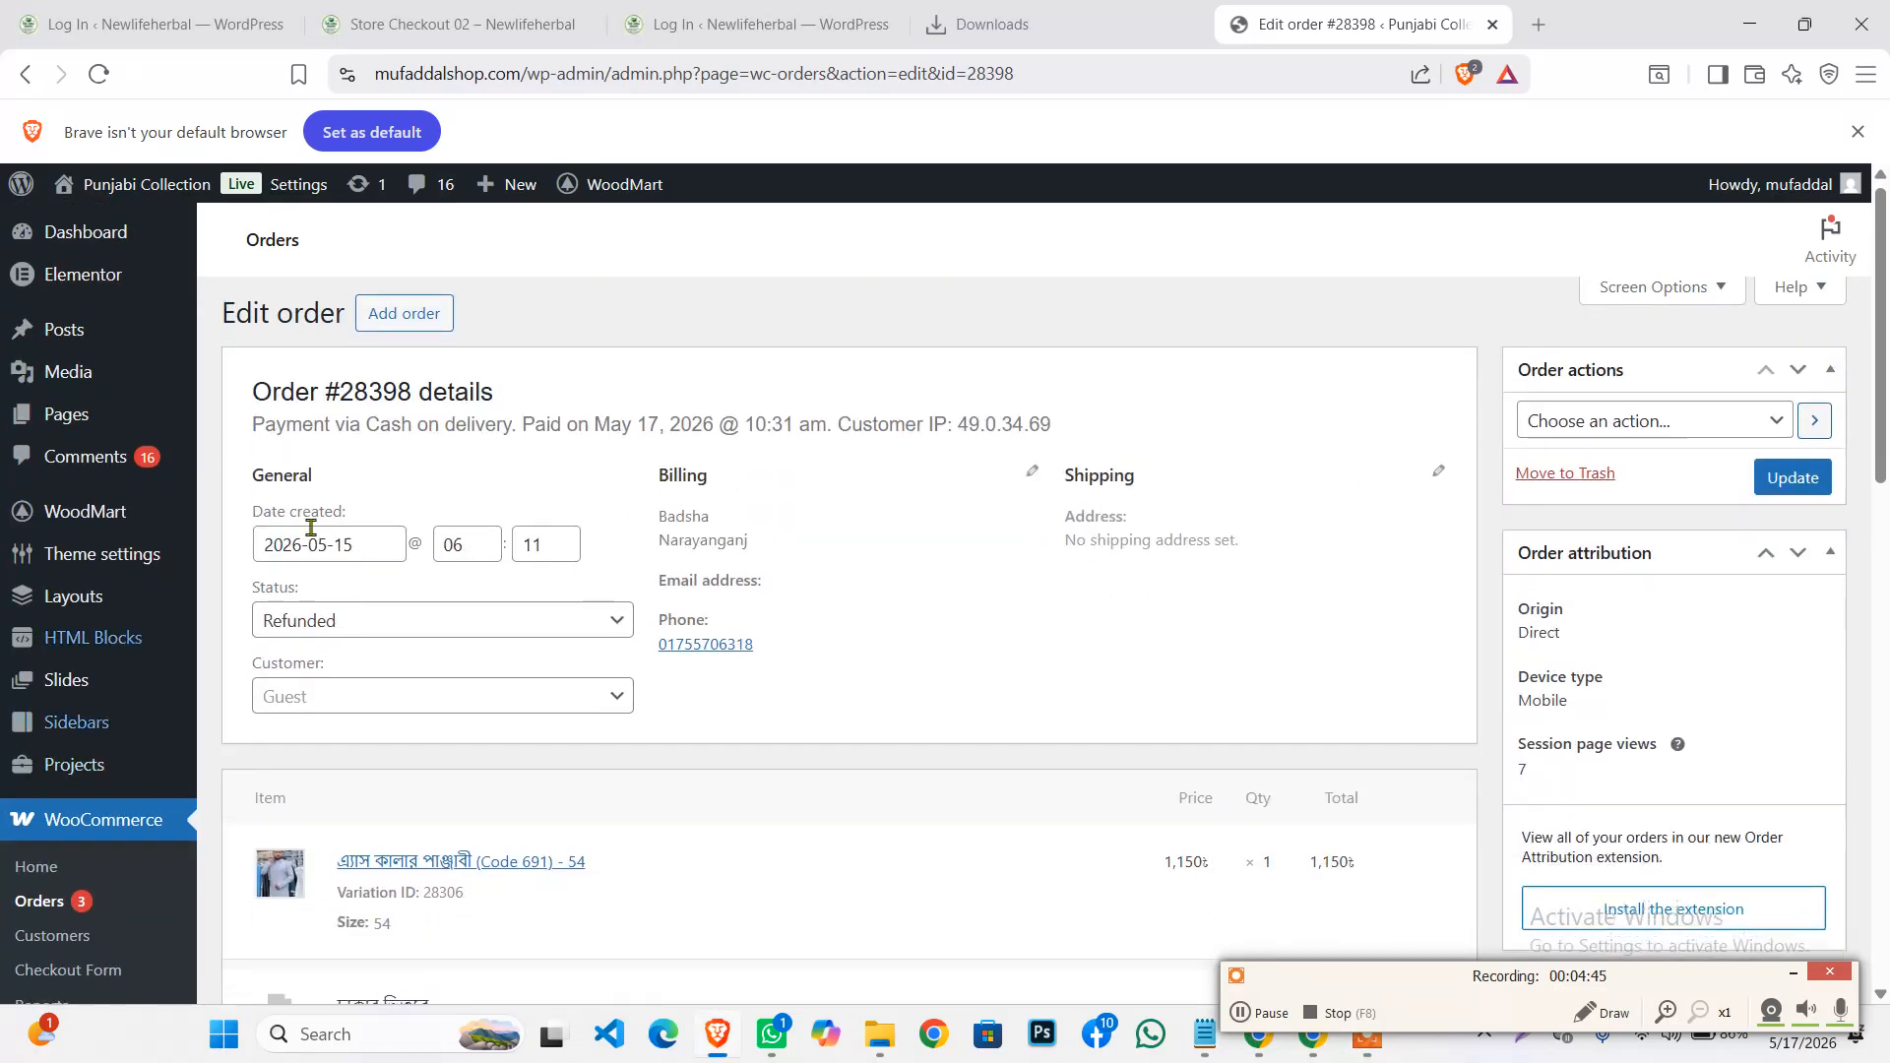
scroll(122, 611, down, 4)
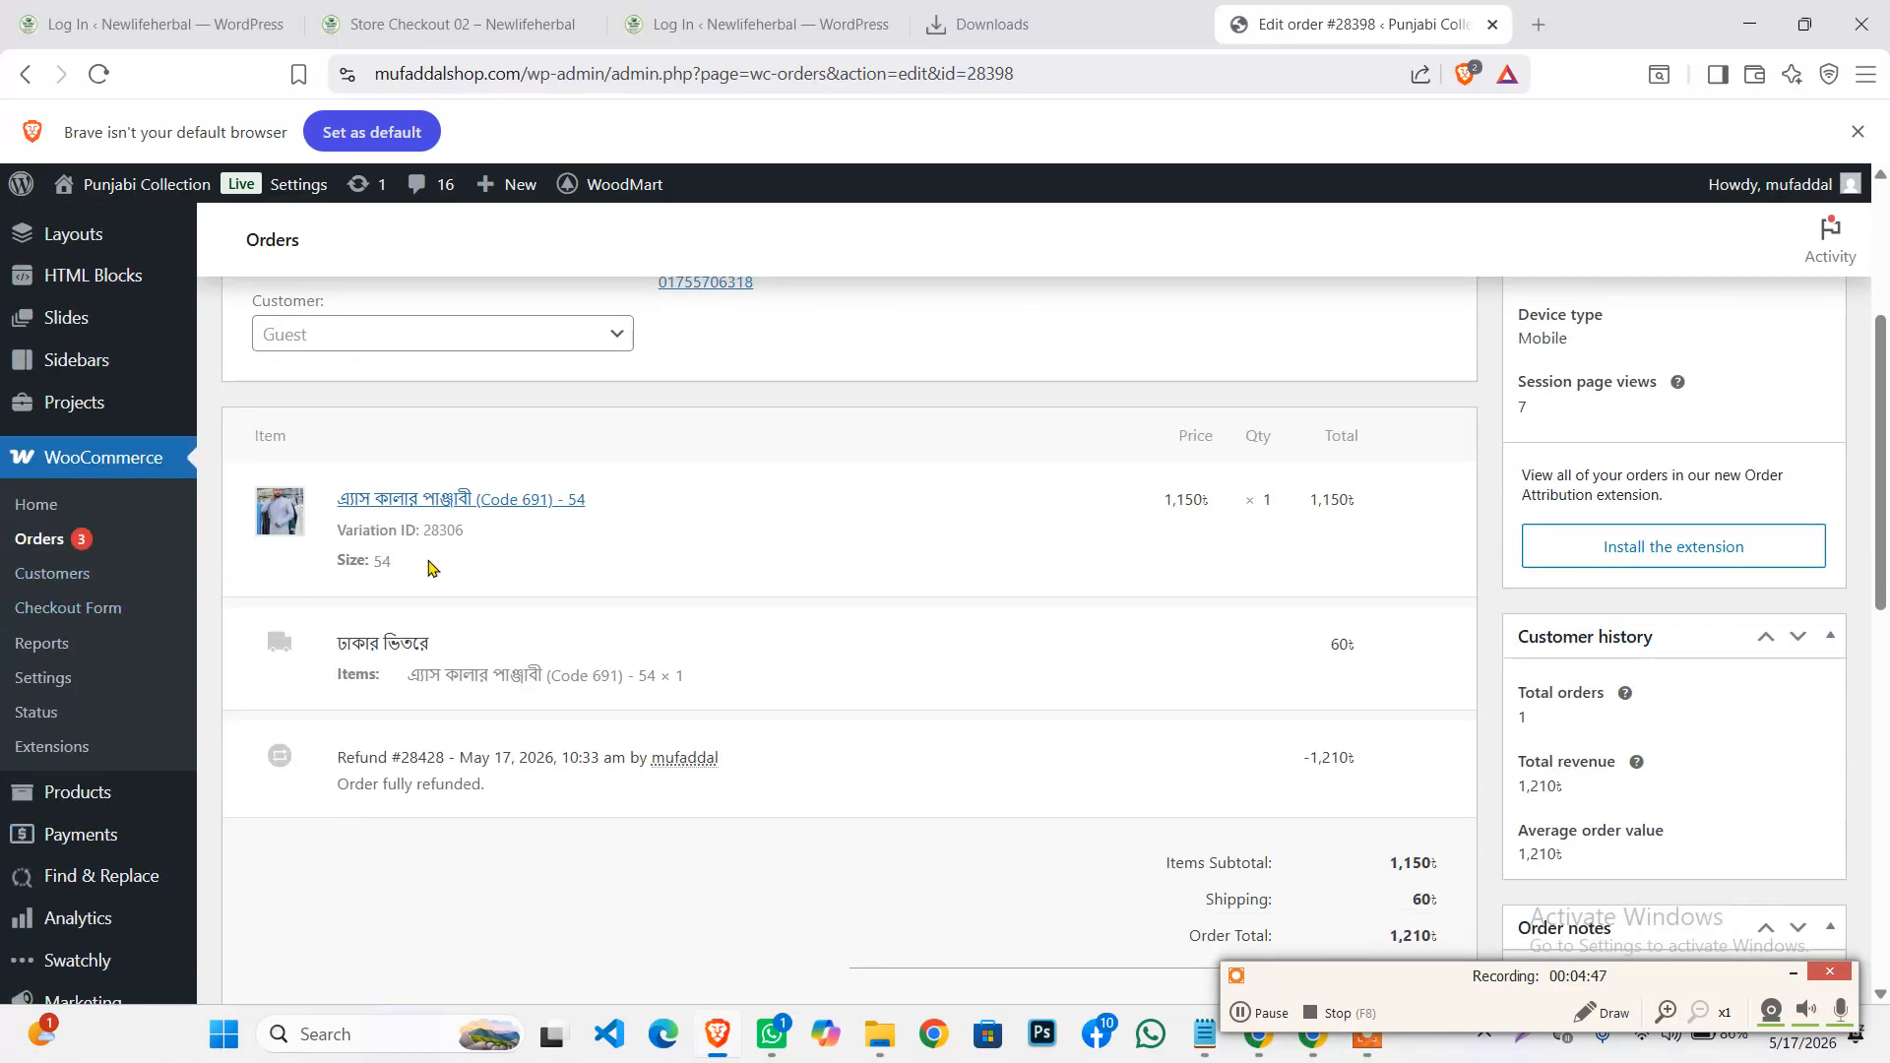
scroll(347, 546, up, 2)
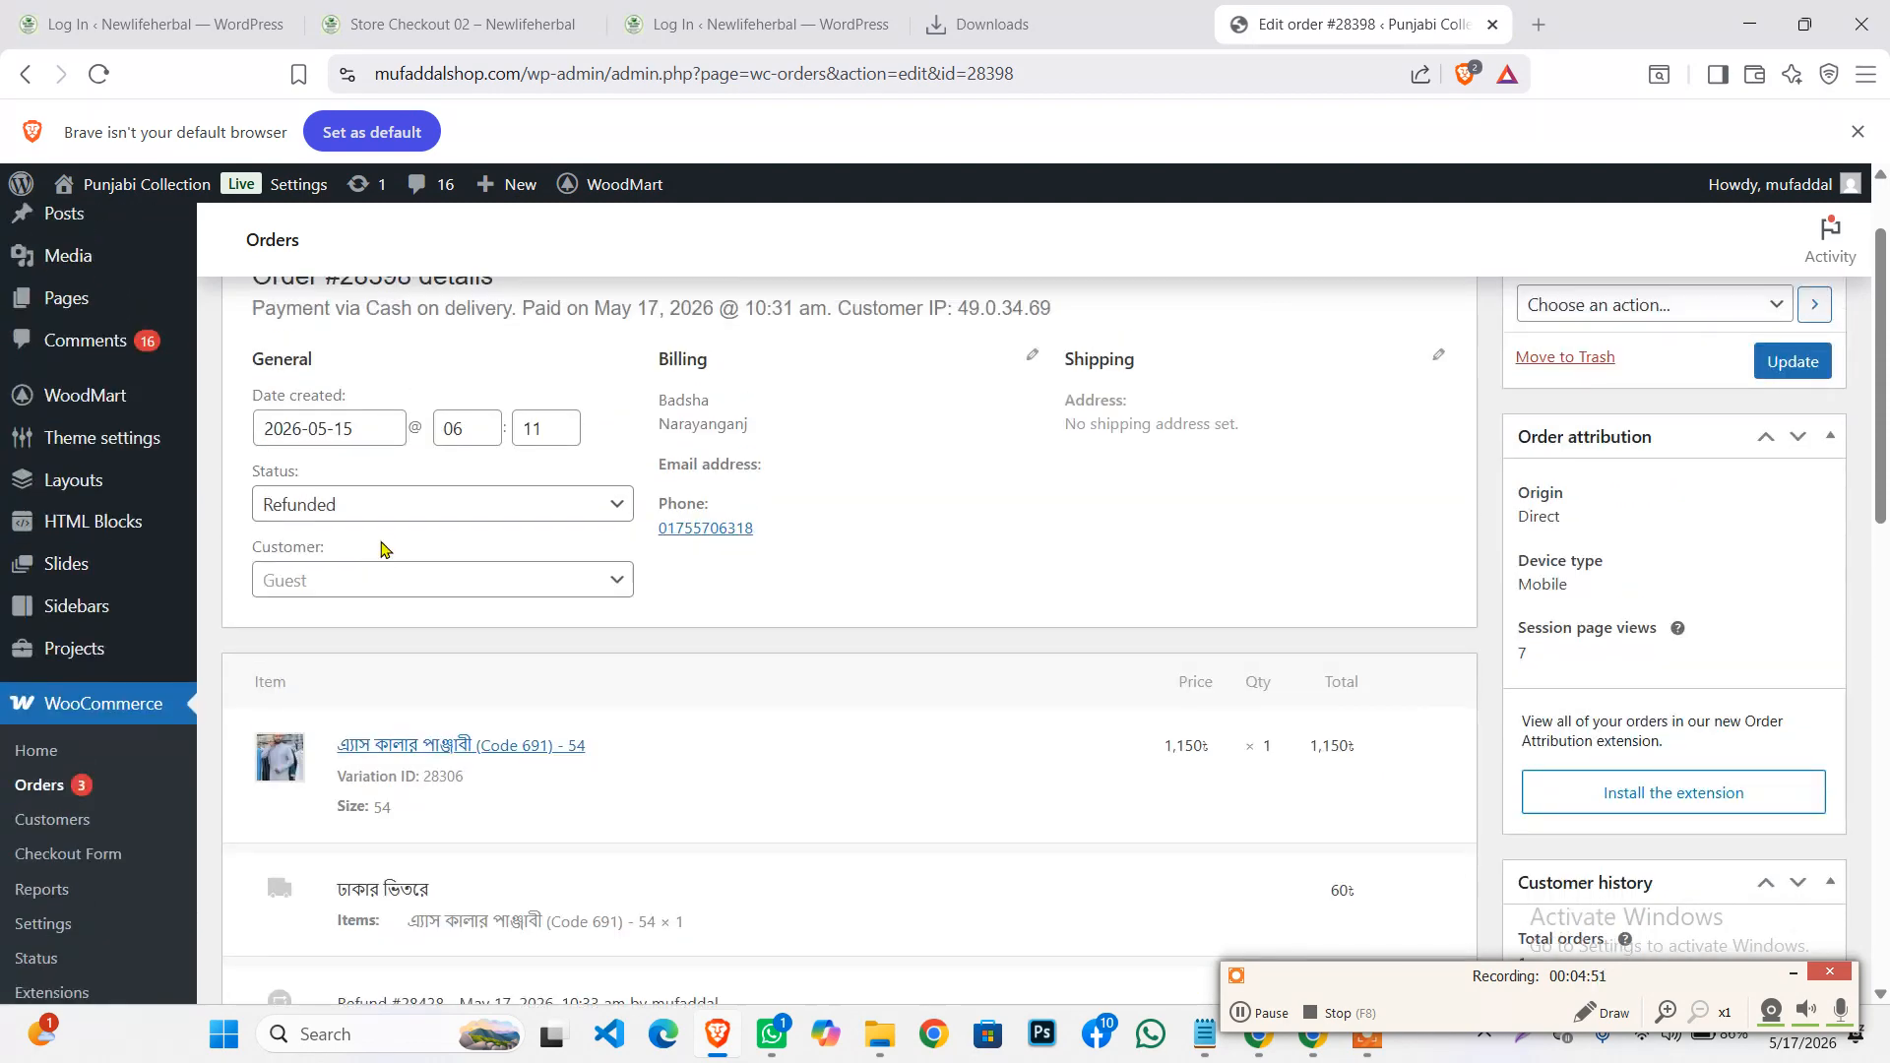
scroll(384, 549, up, 1)
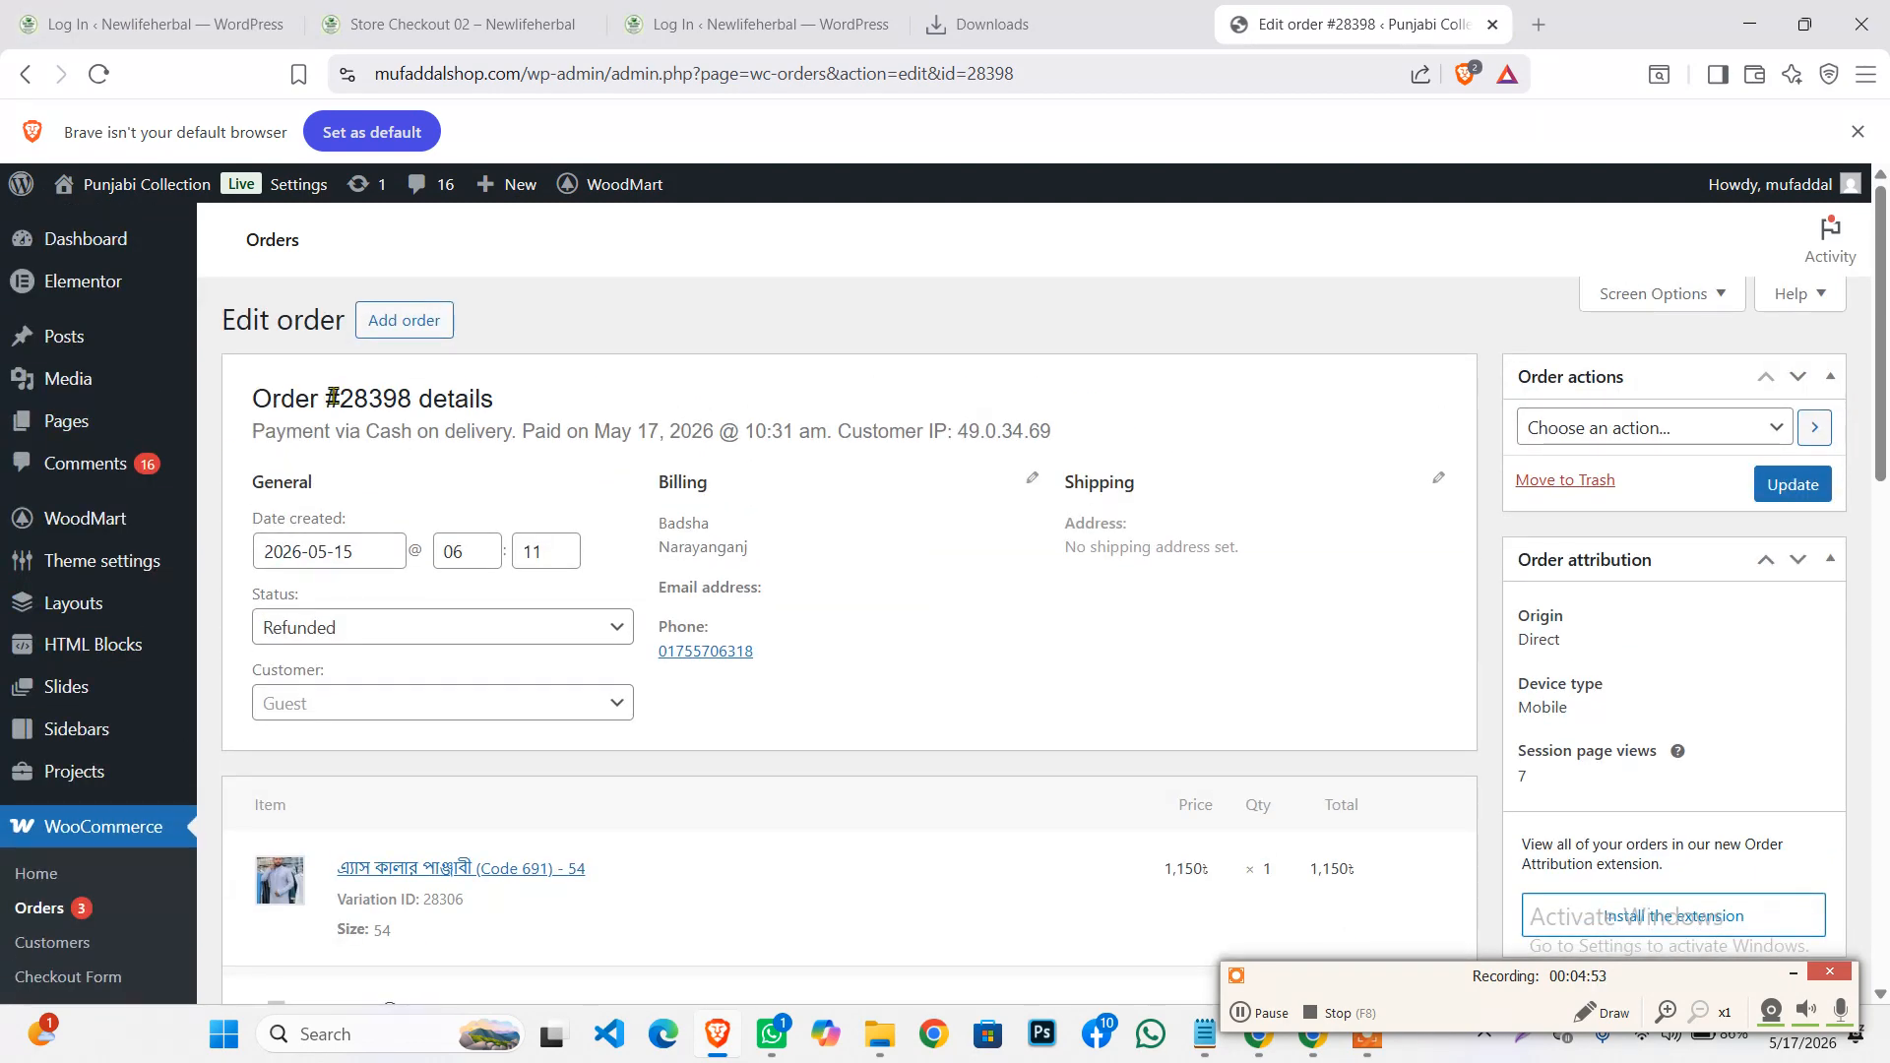
scroll(236, 528, down, 2)
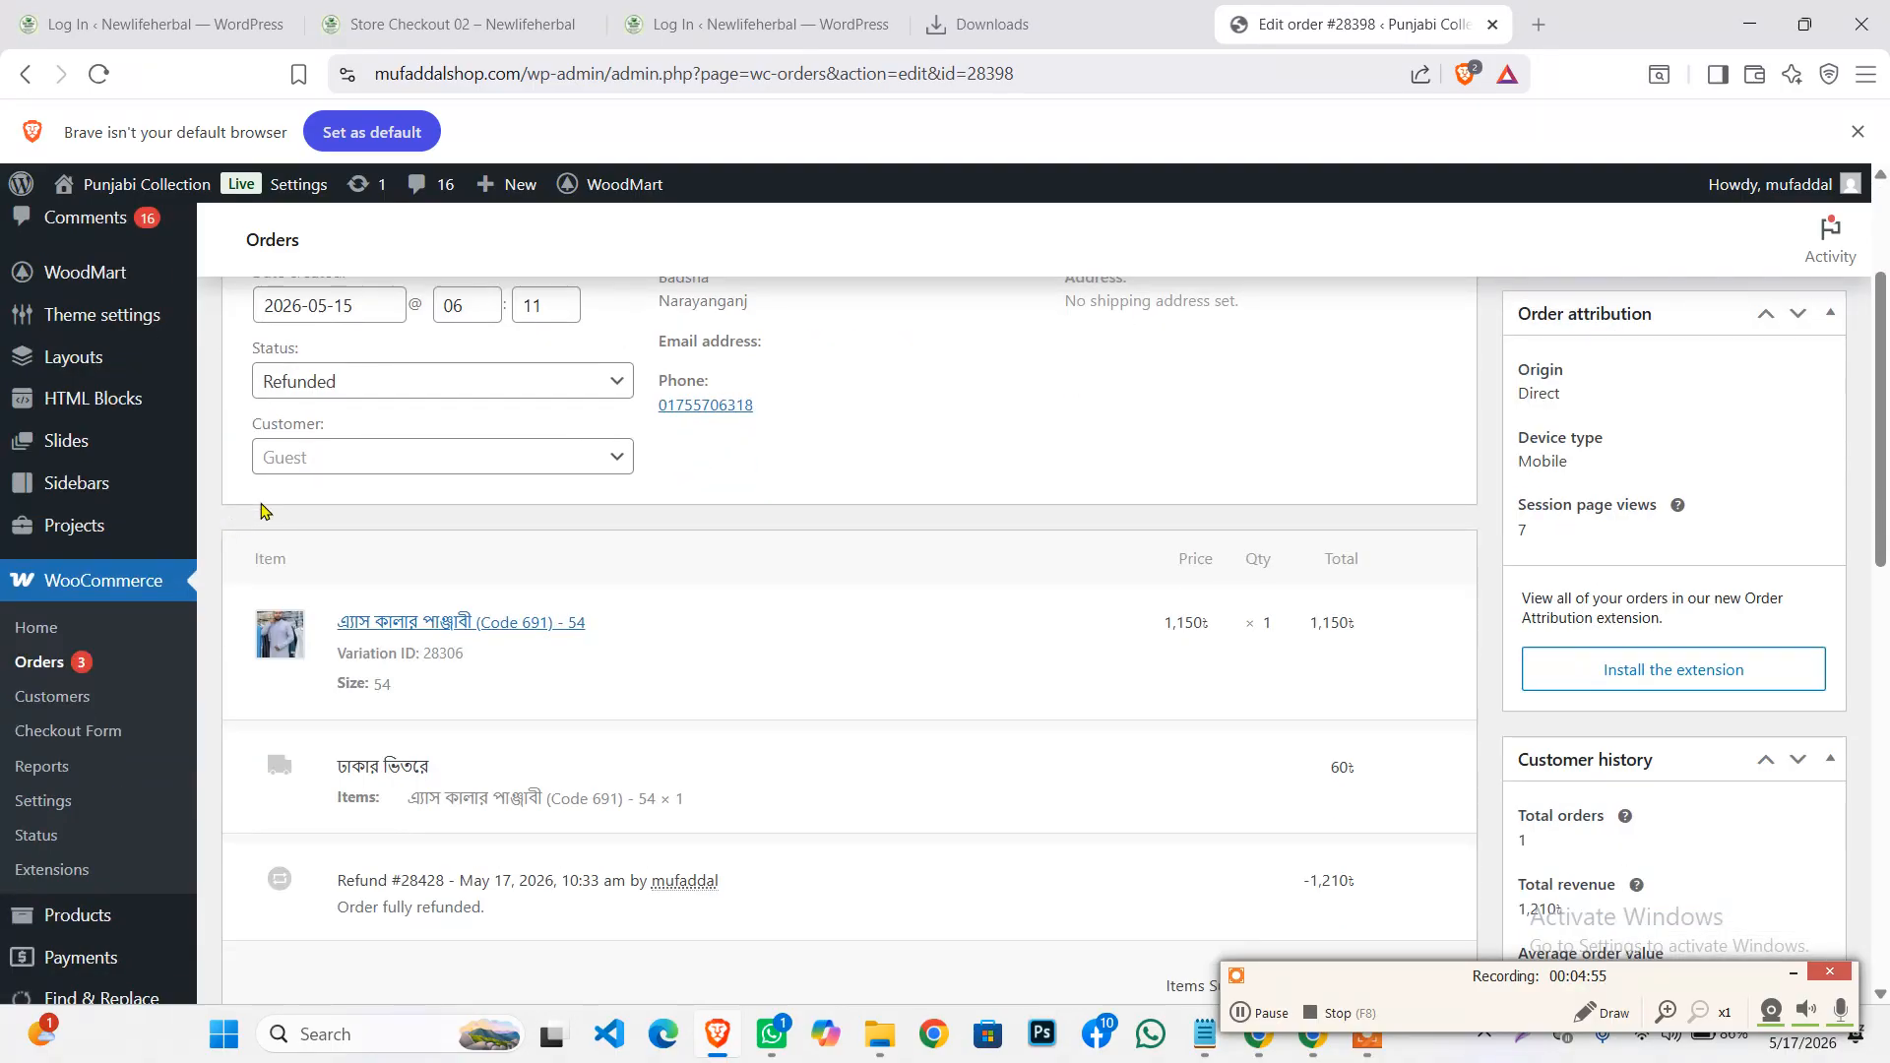
scroll(262, 510, down, 4)
scroll(289, 505, up, 1)
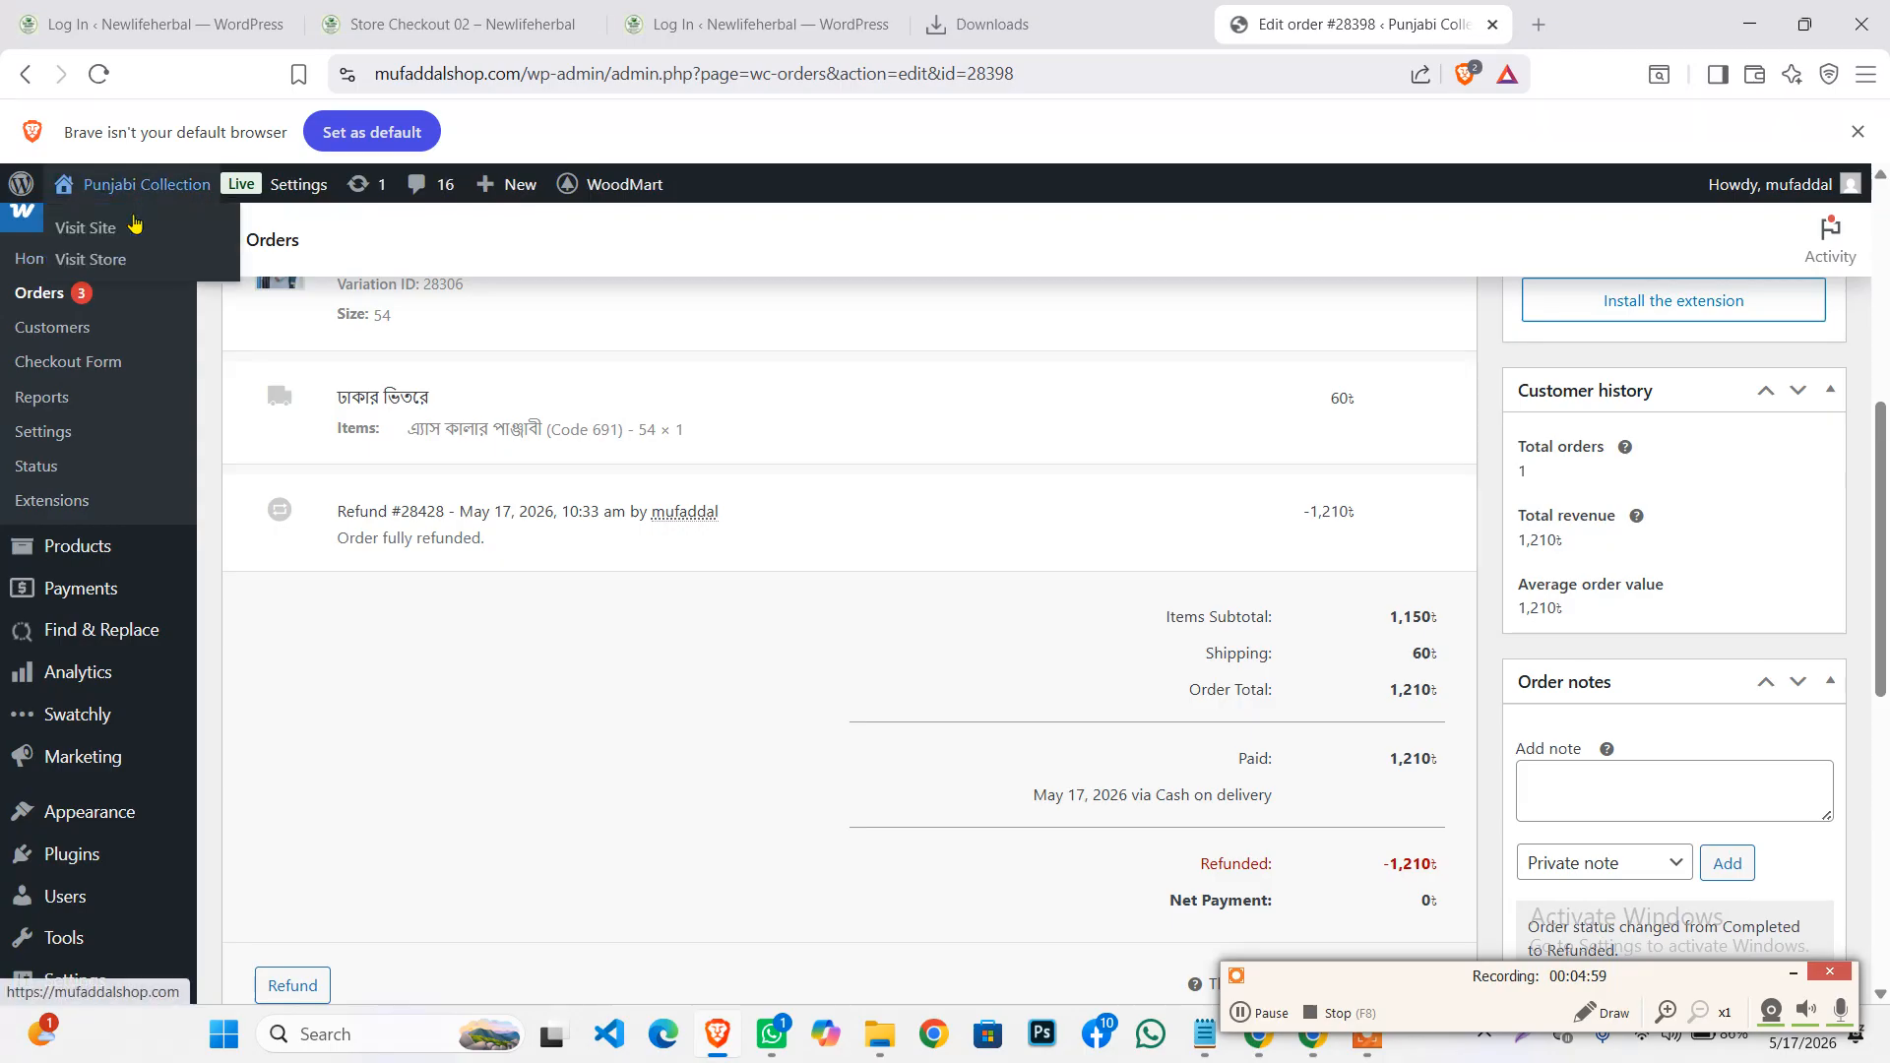
Open the Mufaddal Shop storefront in a new tab
right_click(135, 224)
click(147, 248)
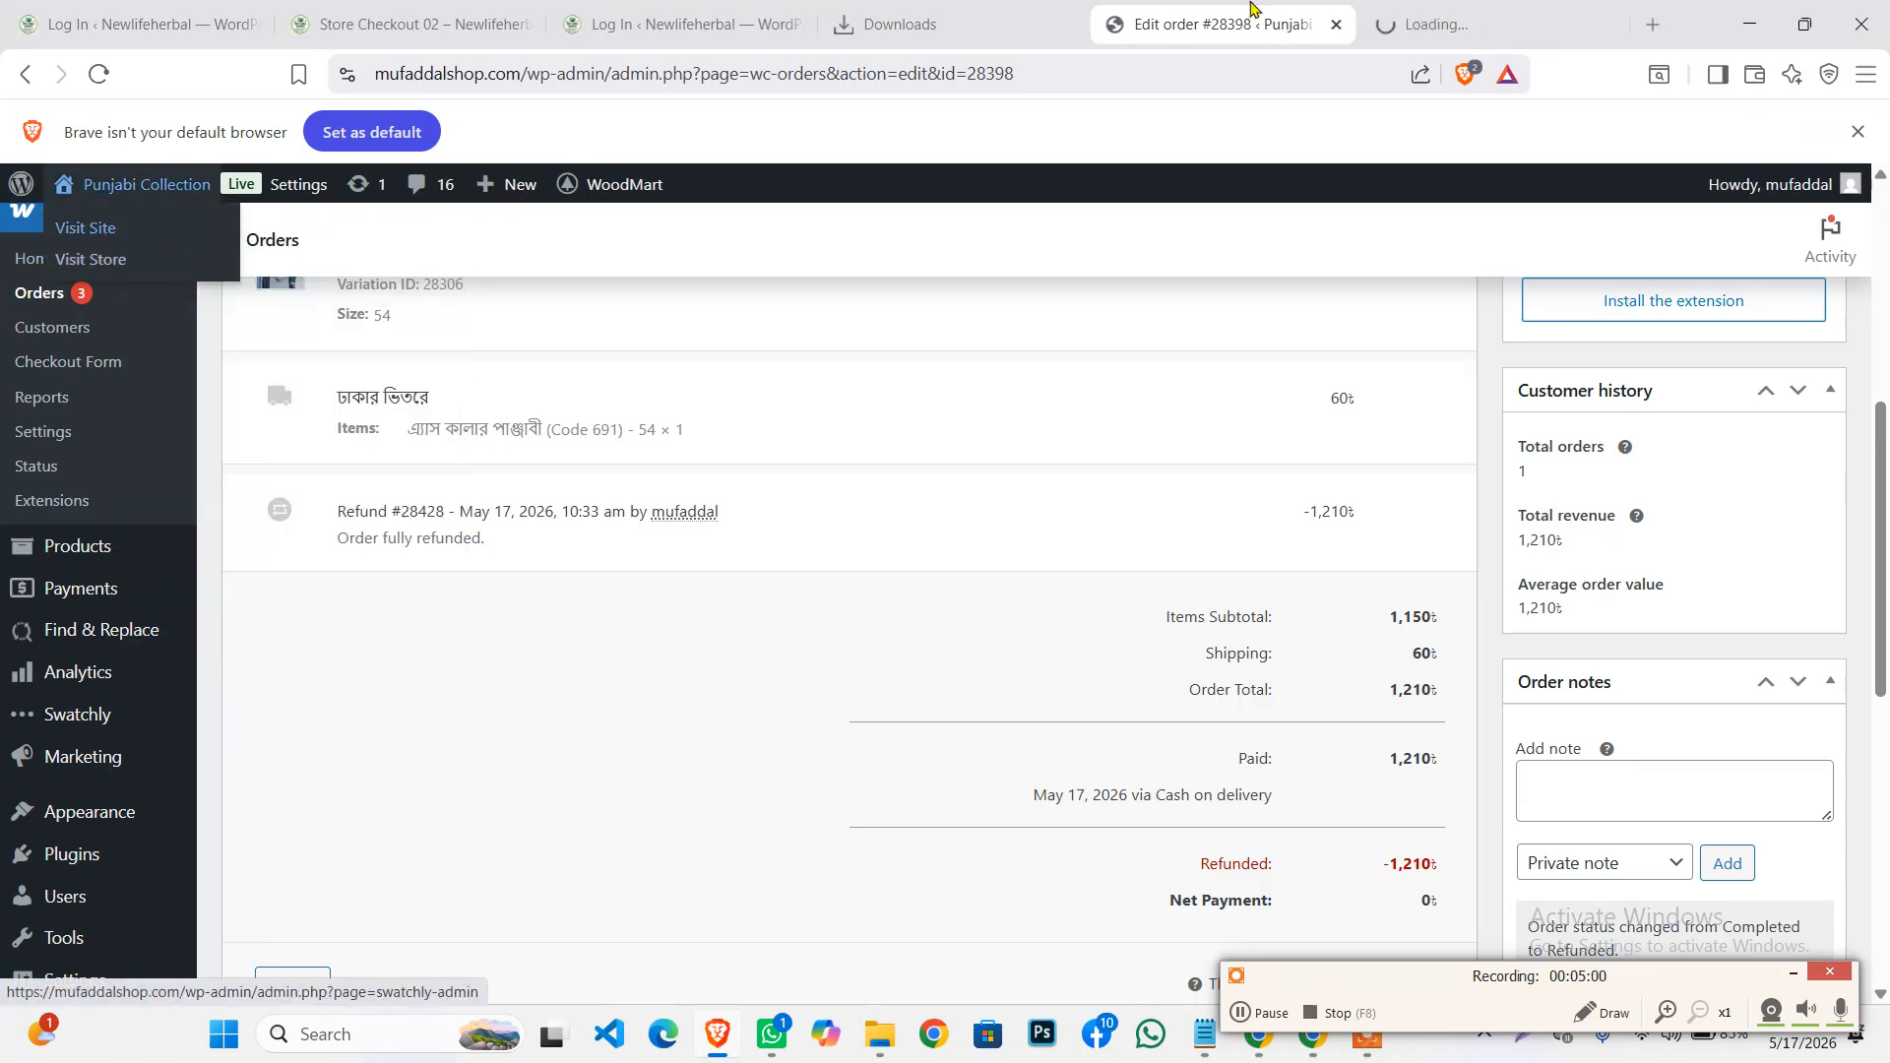
click(1498, 29)
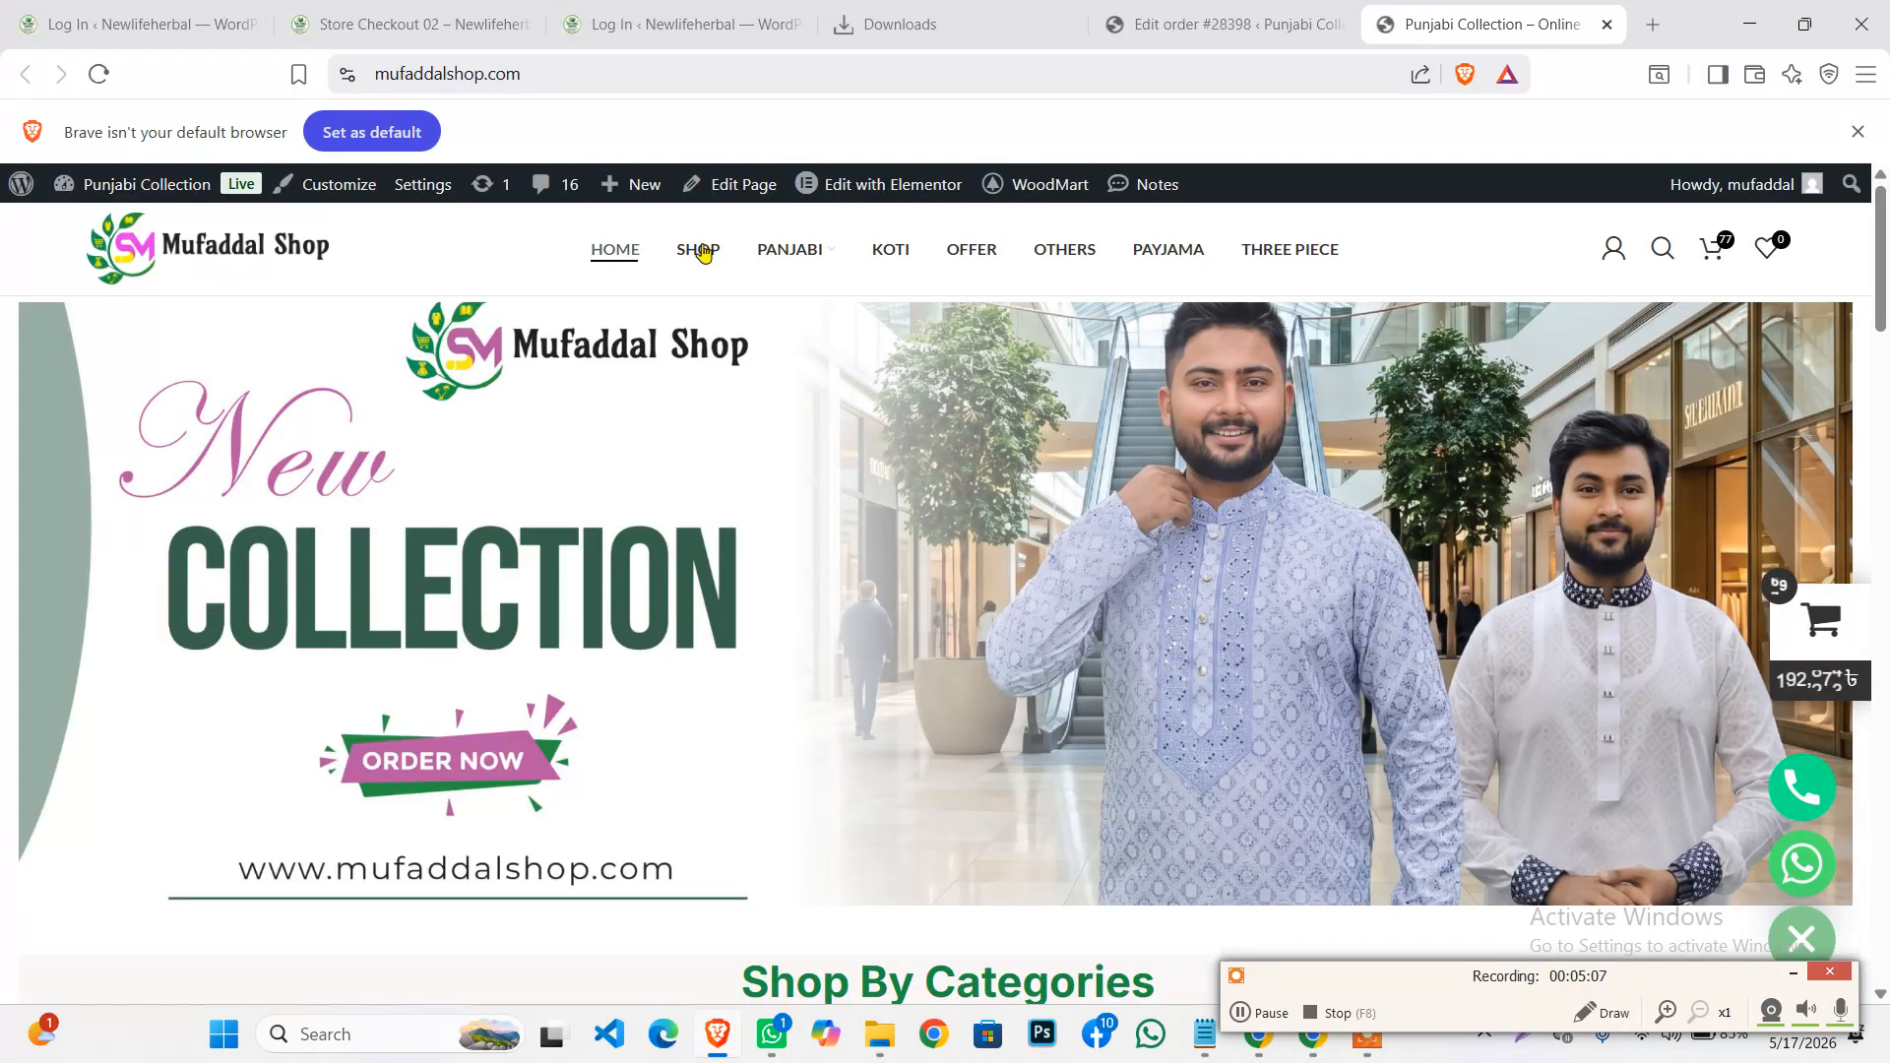
mouse_move(800, 249)
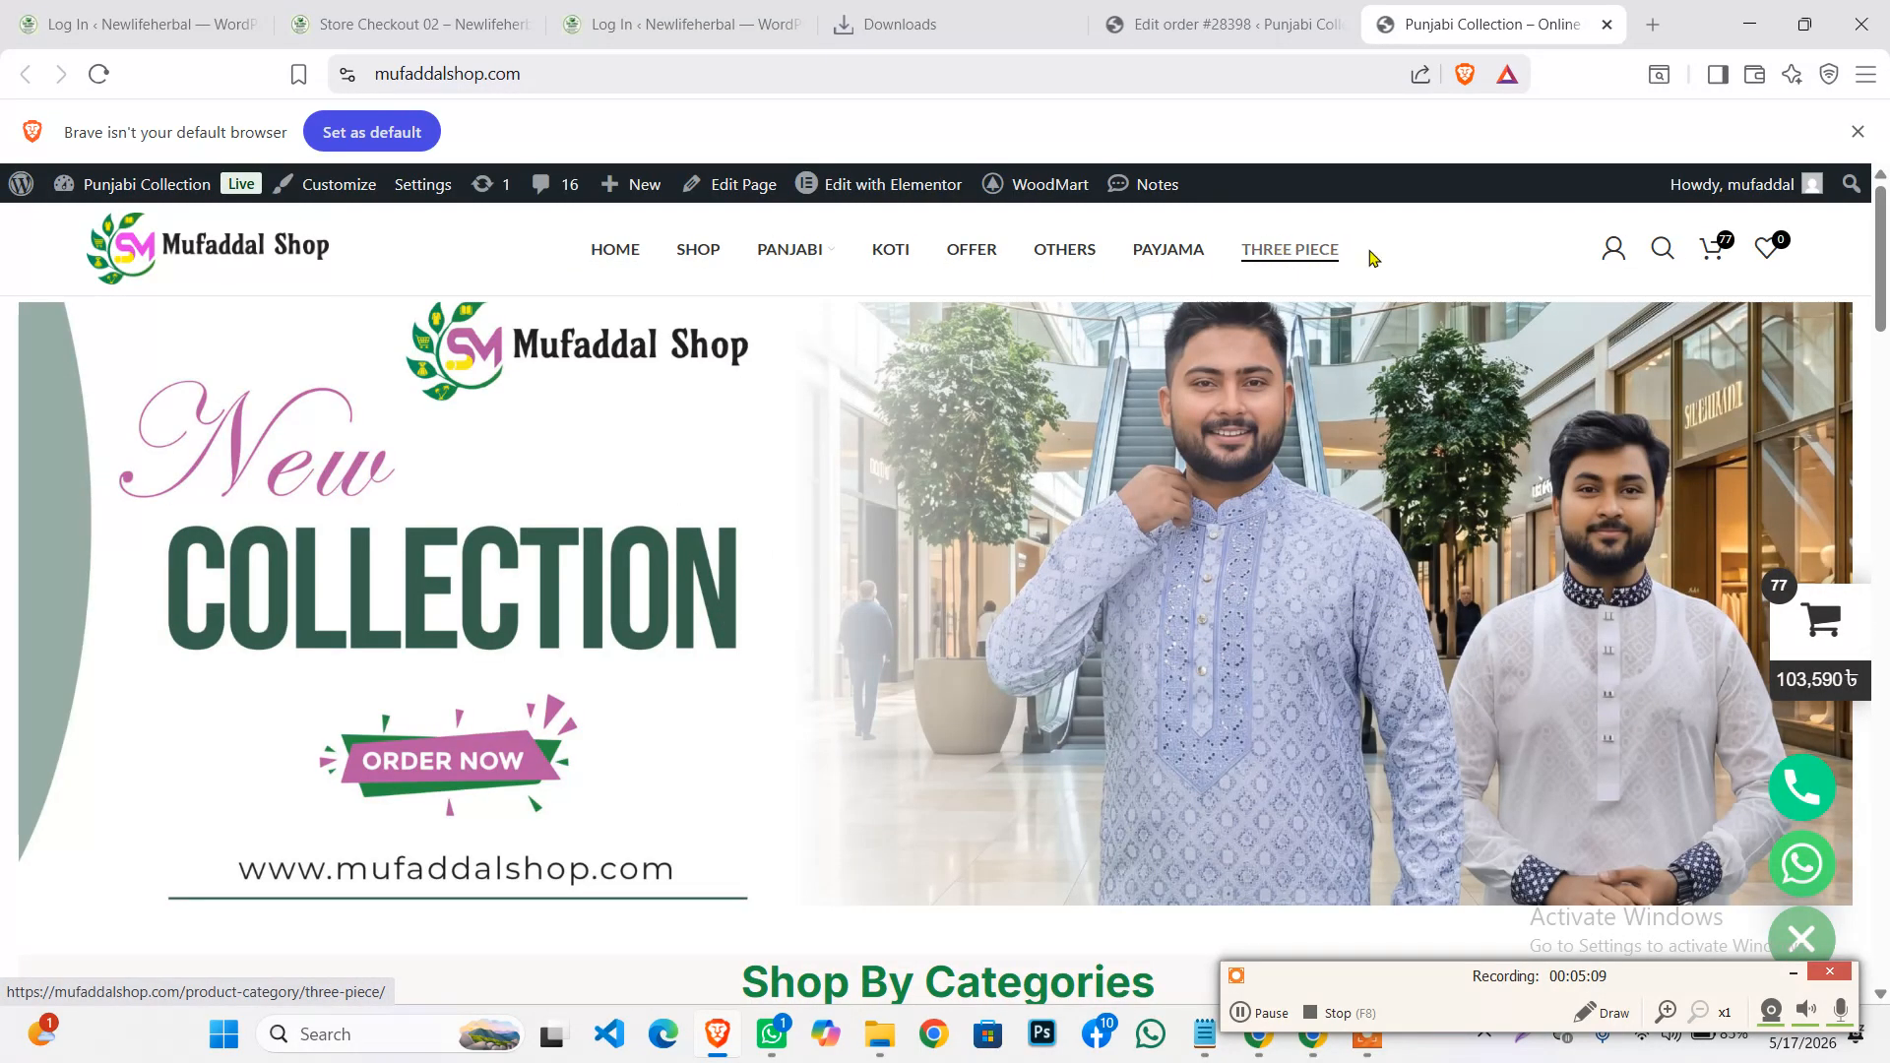
scroll(908, 551, down, 10)
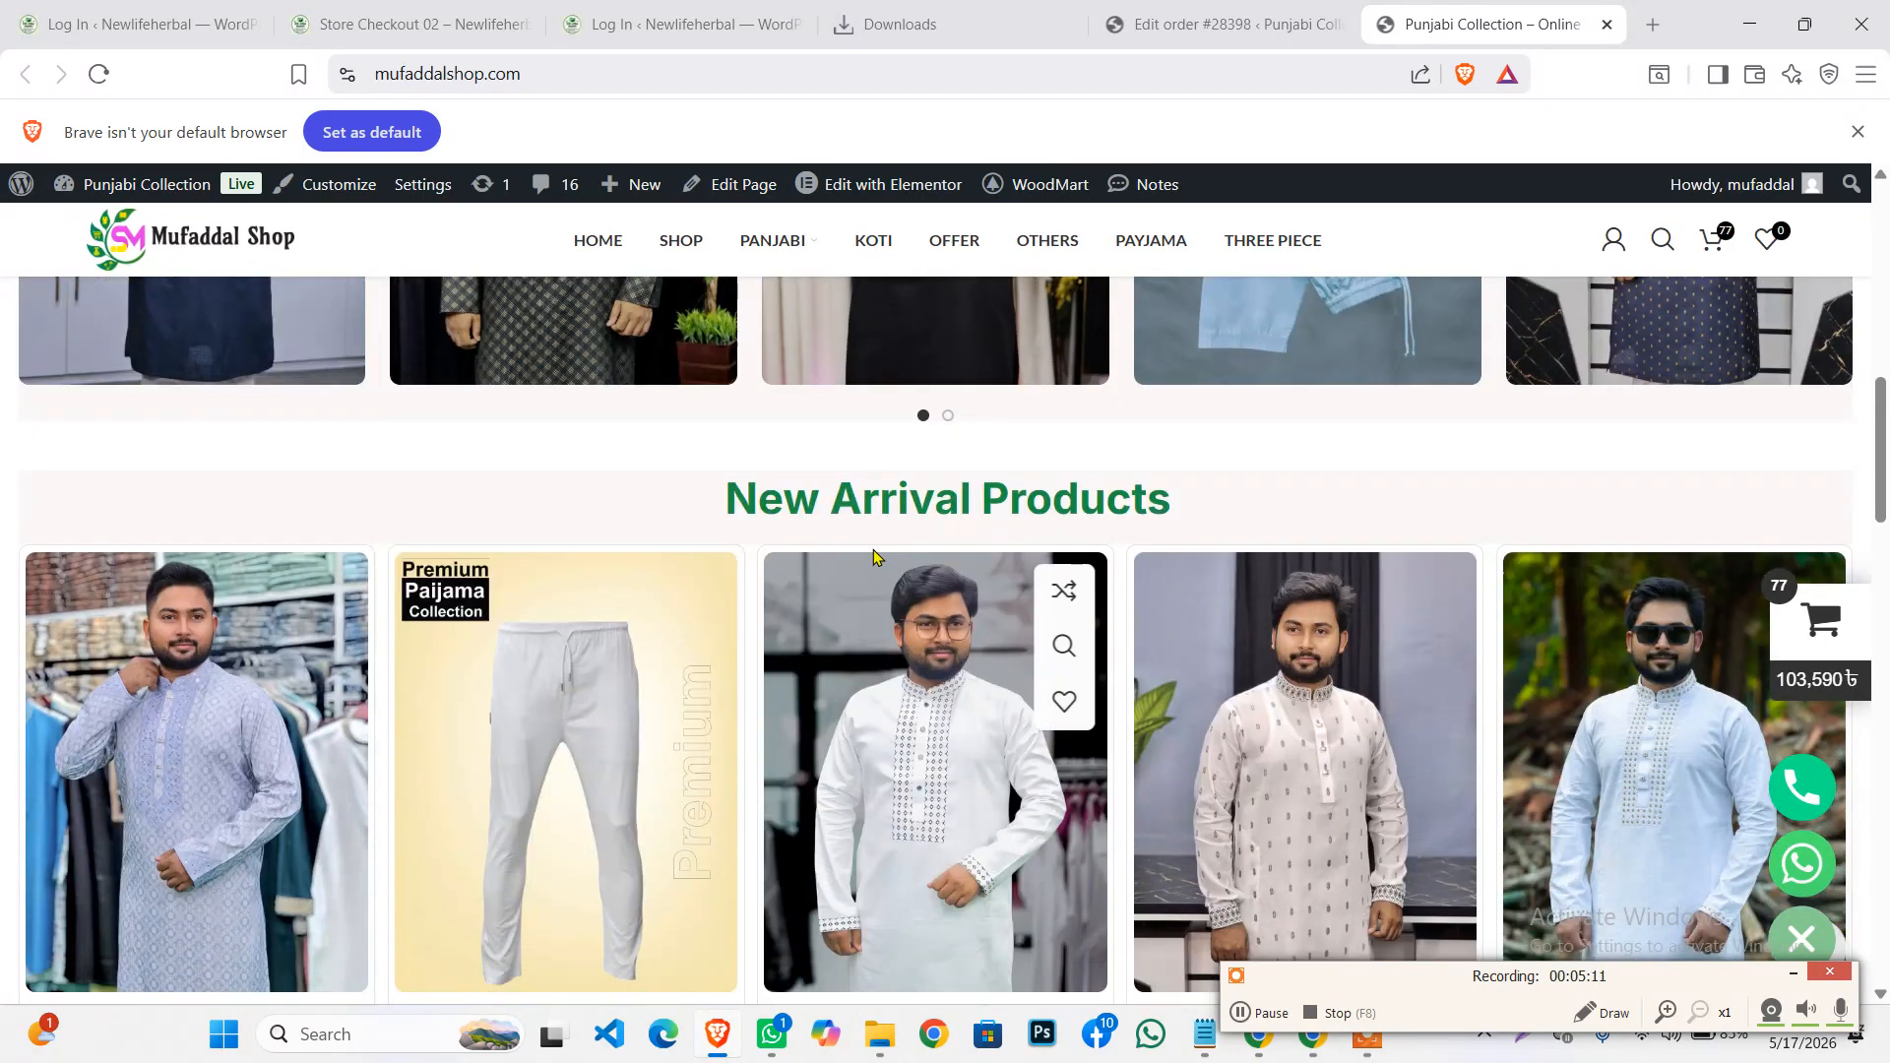
scroll(908, 552, up, 4)
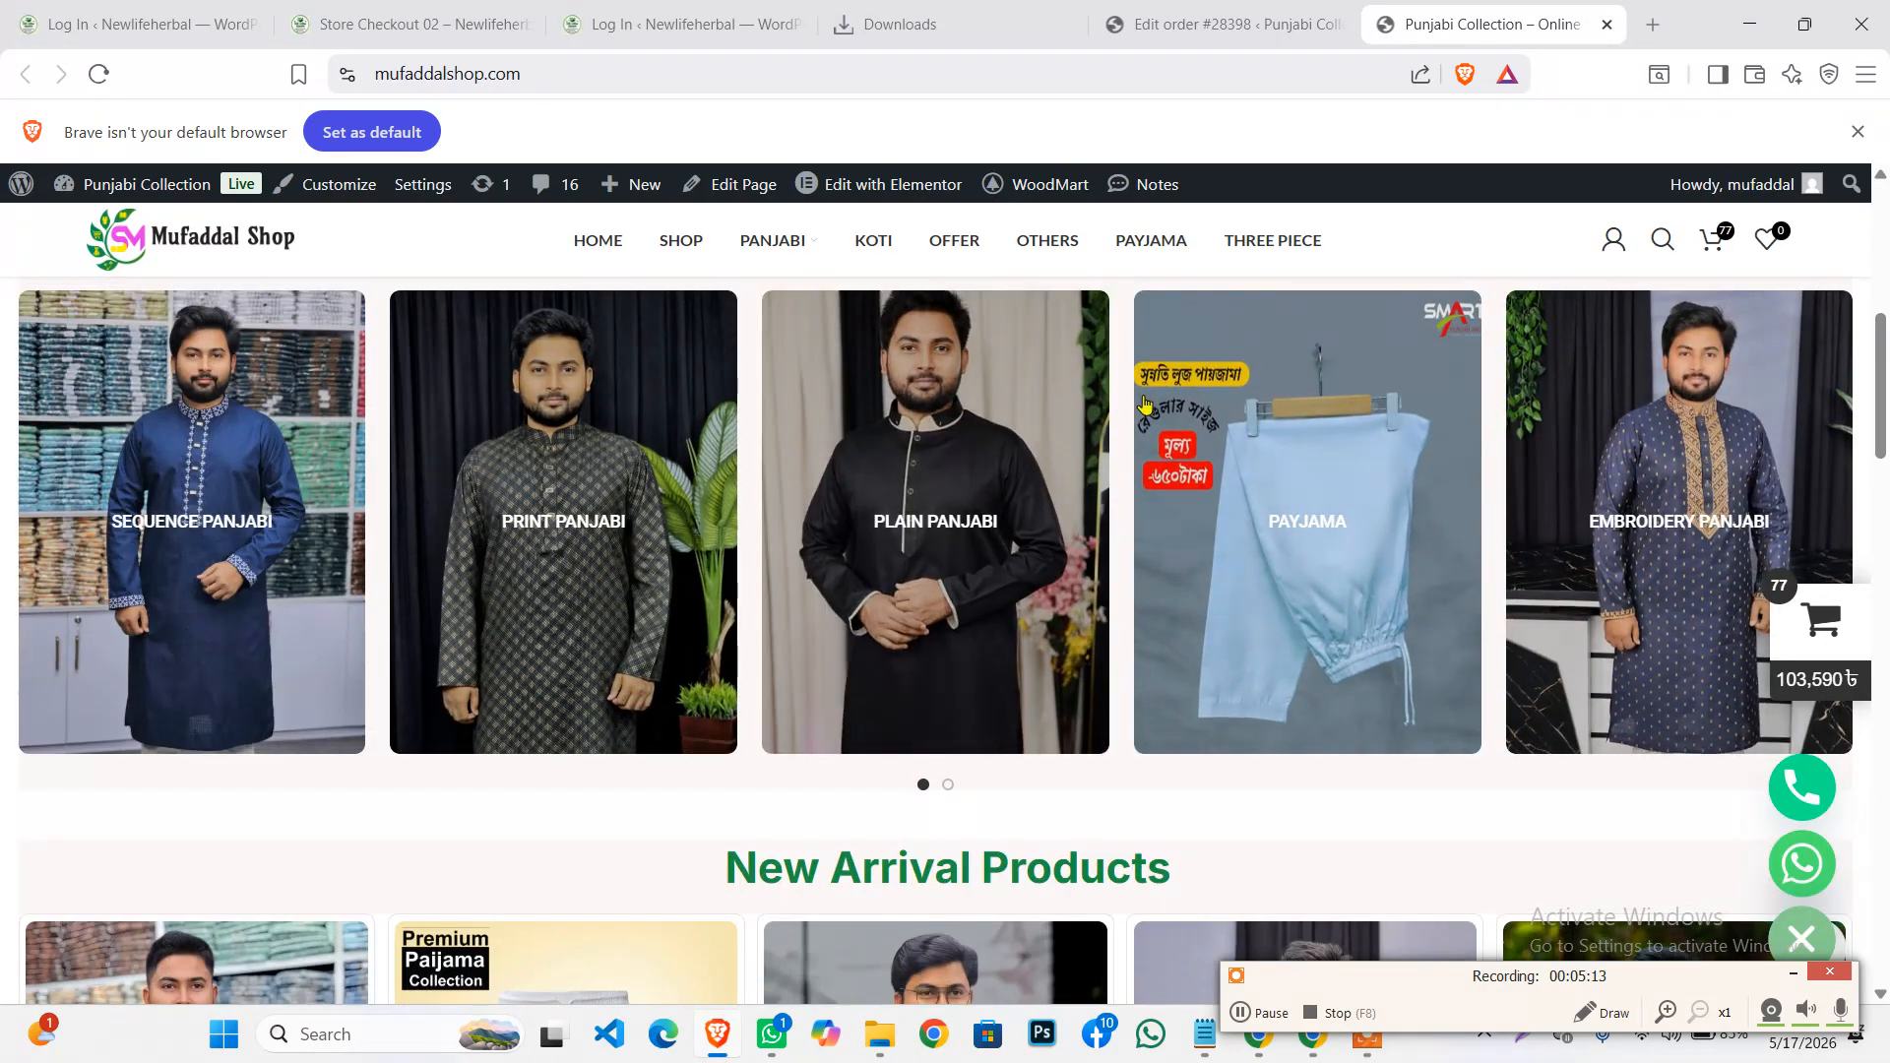
click(1177, 13)
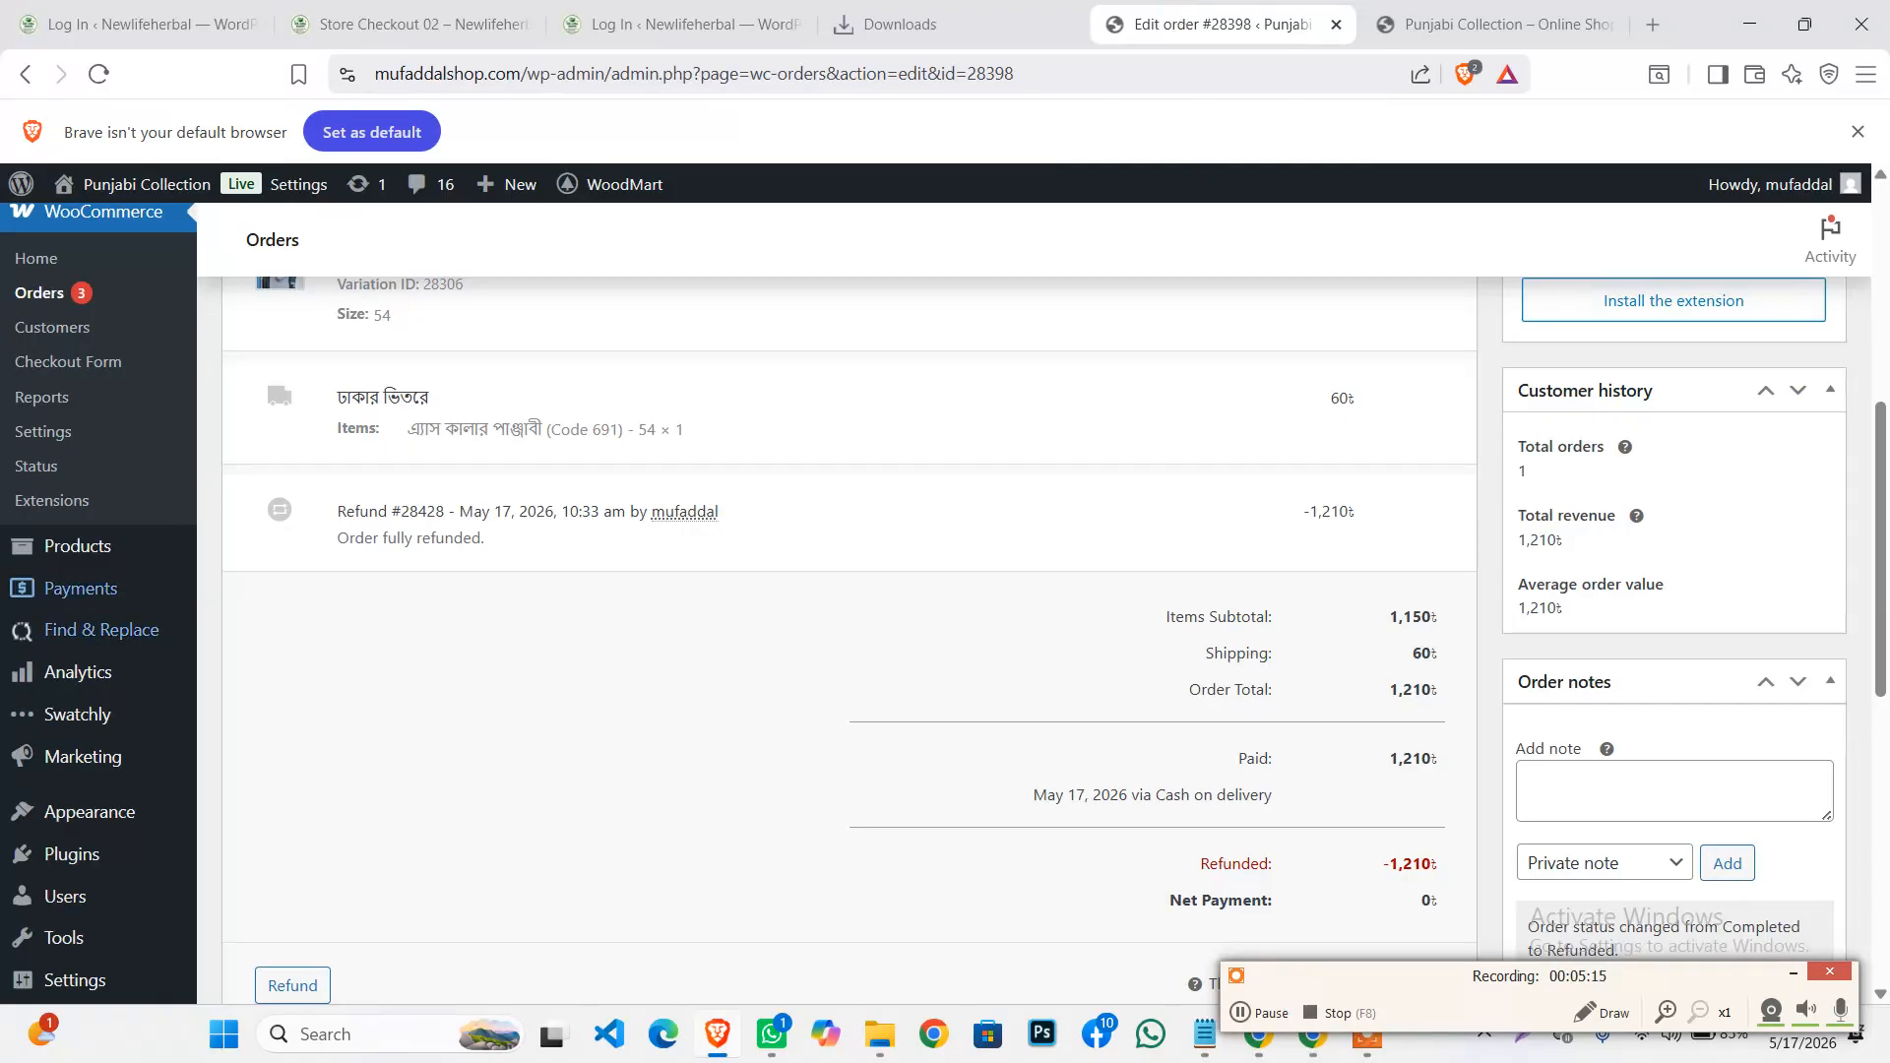
mouse_move(69, 544)
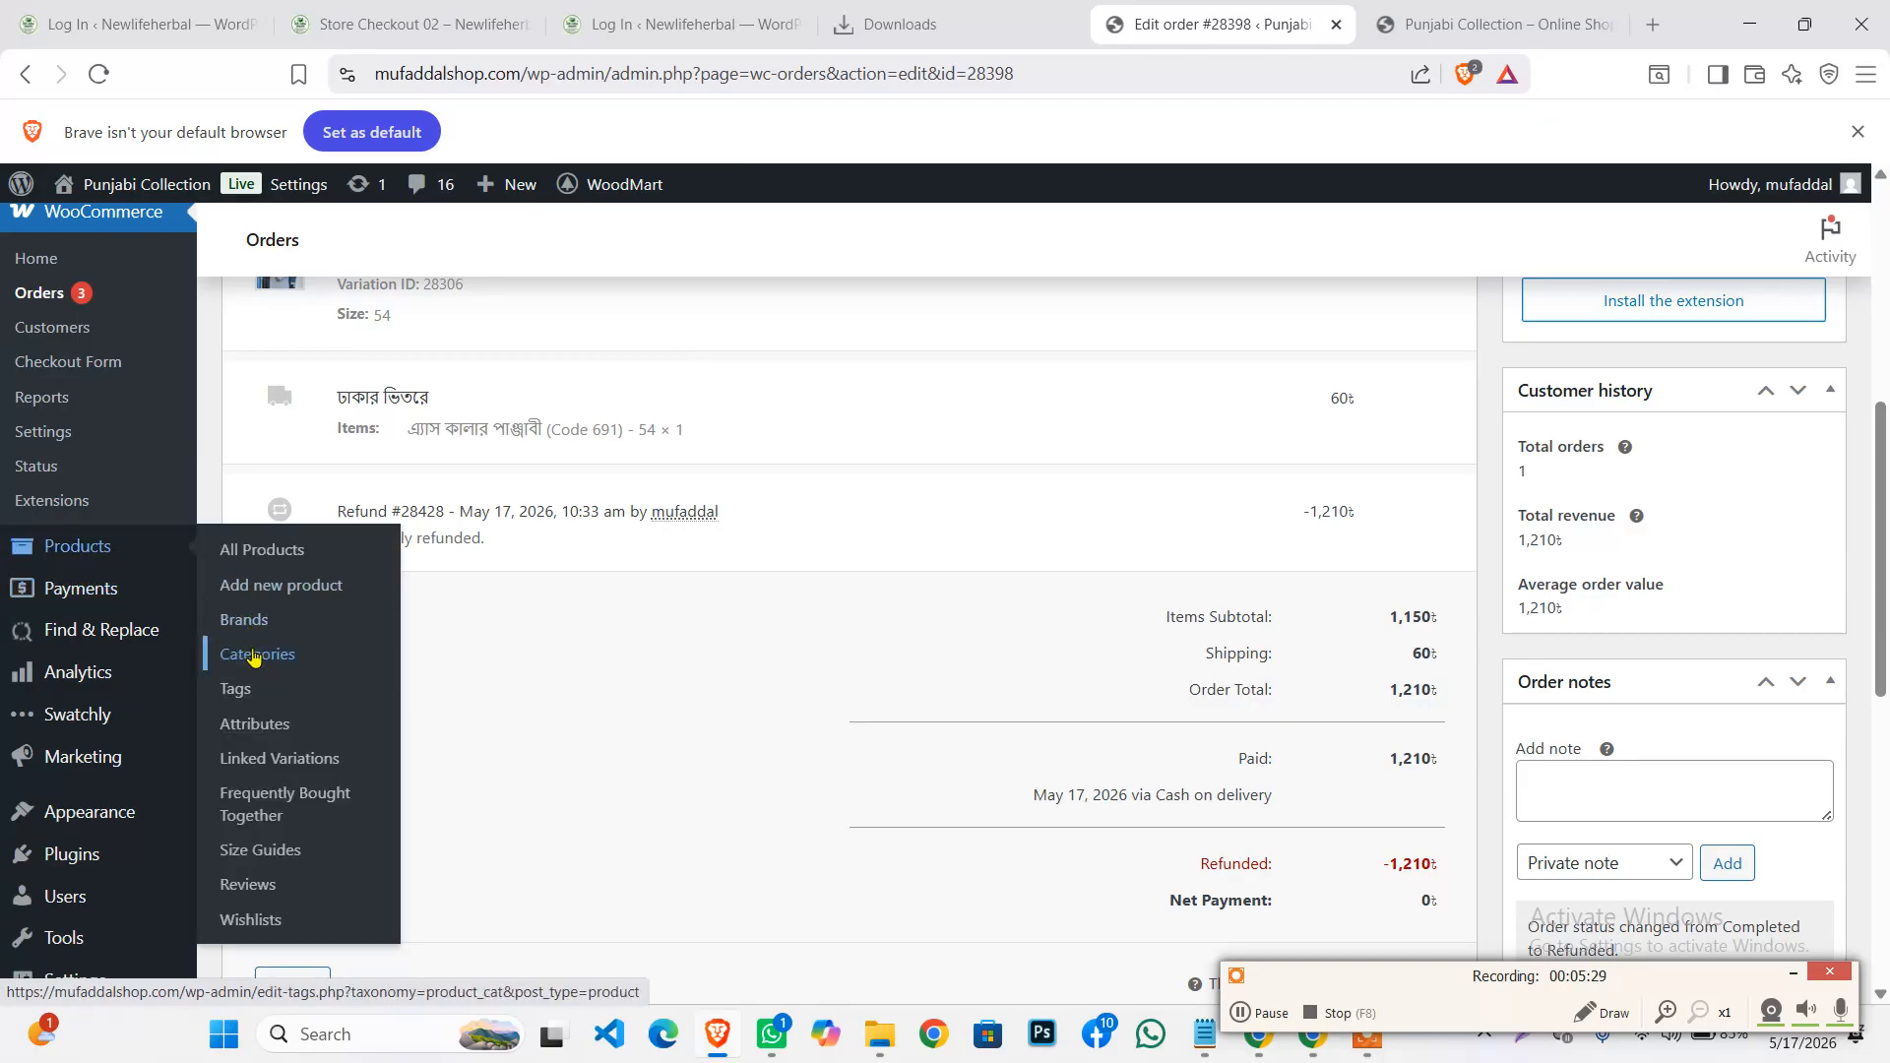
Open Products > Categories and enter 'color panjabi' as the new category name
click(254, 657)
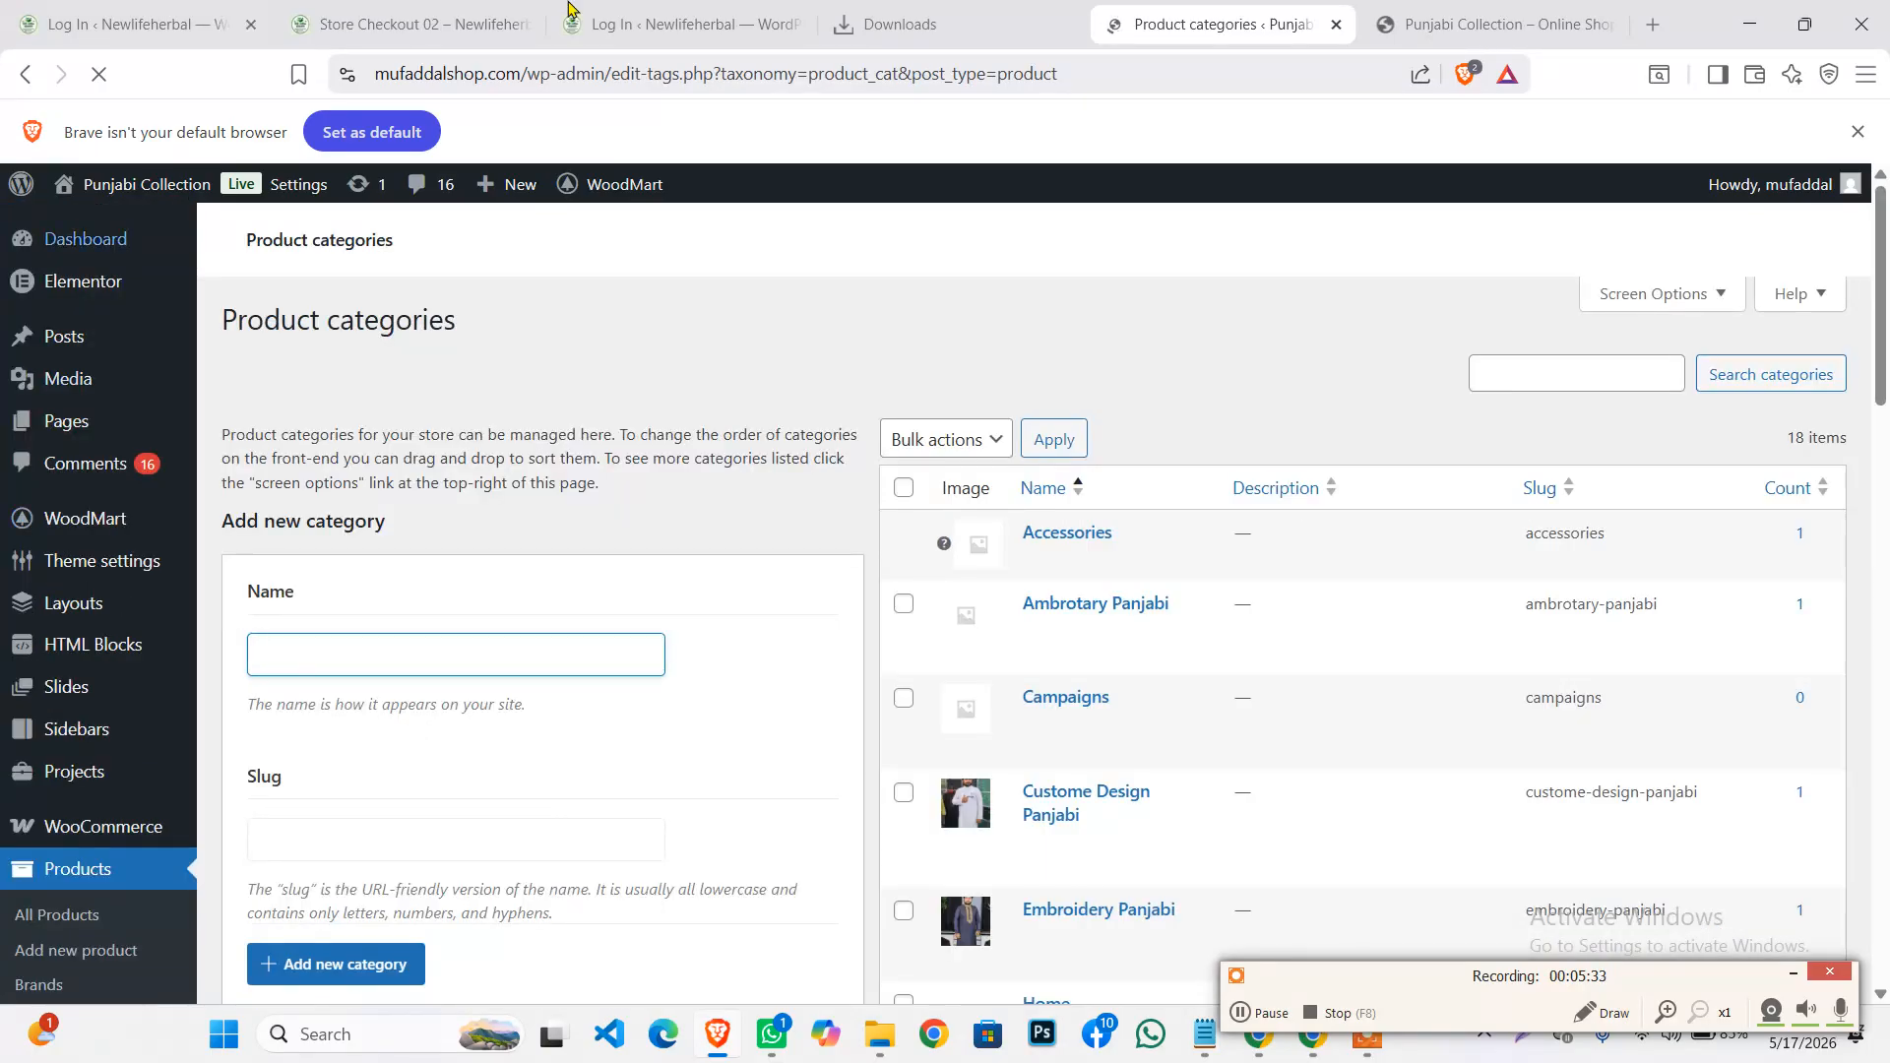
scroll(362, 623, down, 1)
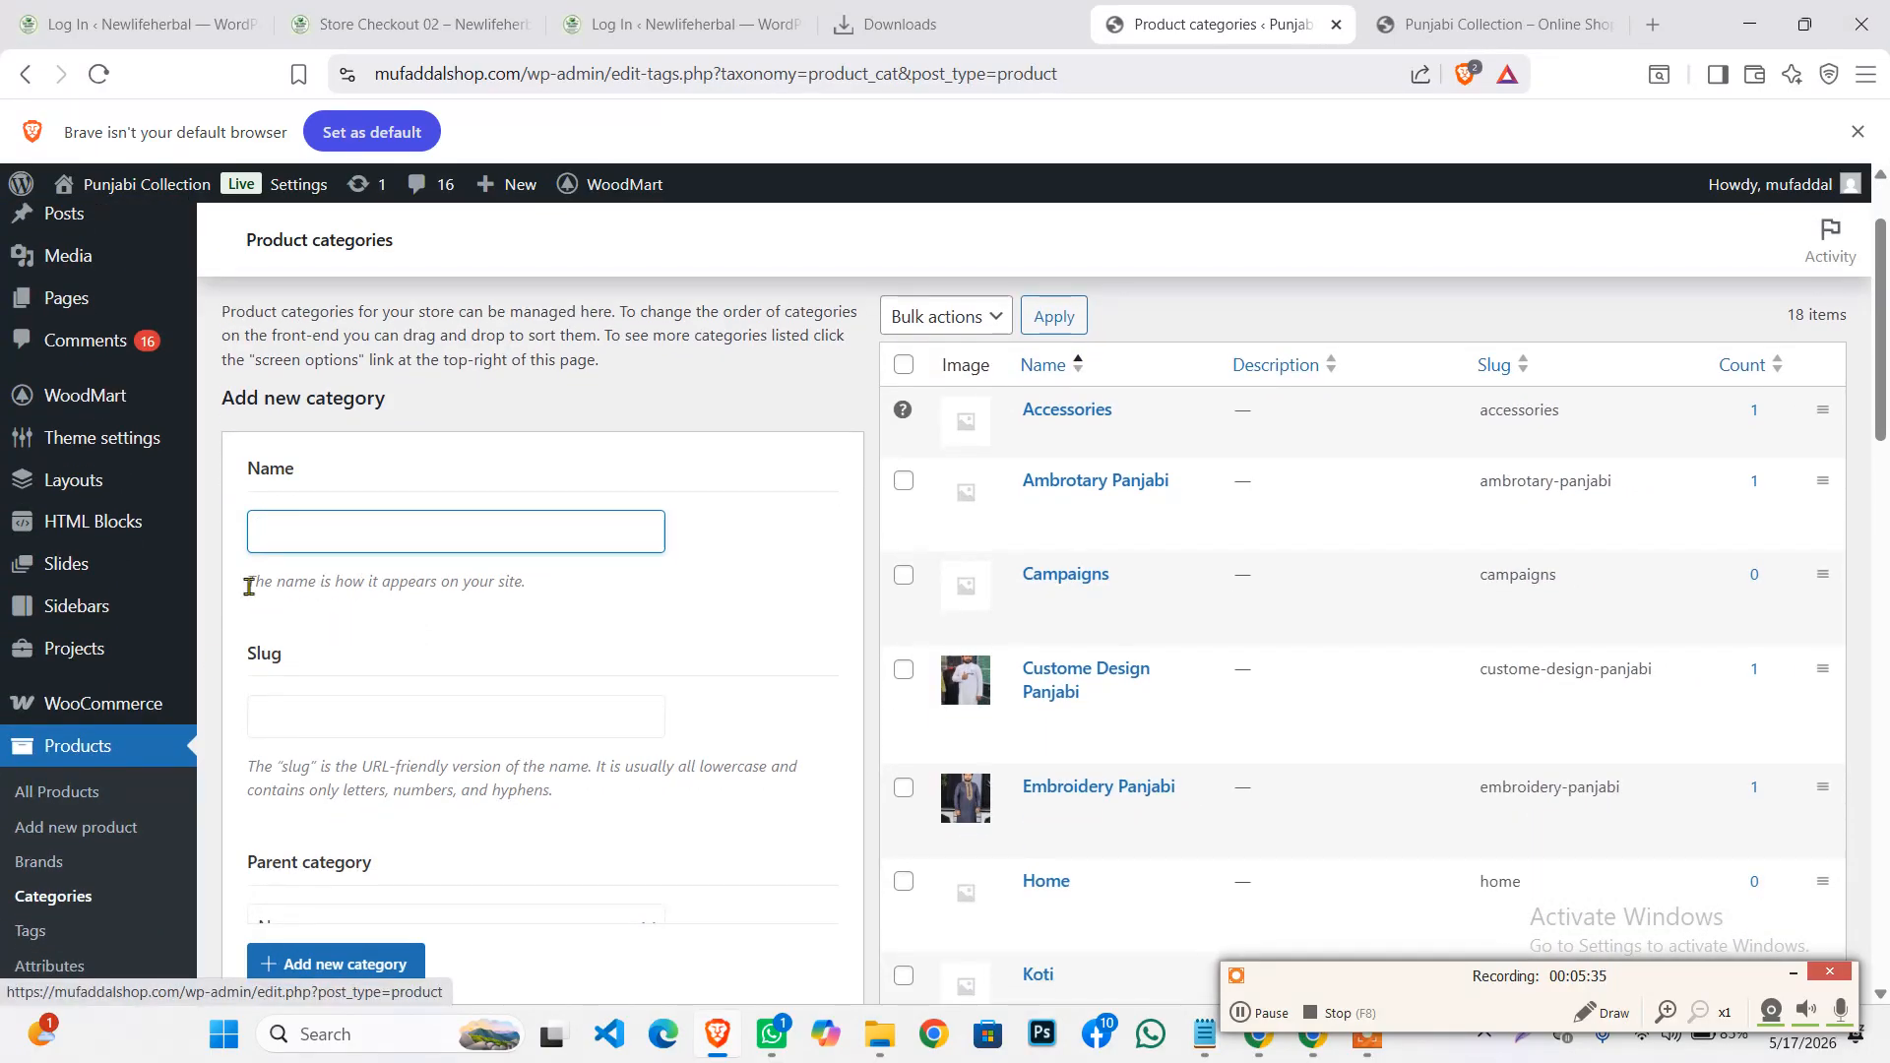
click(281, 531)
text(an)
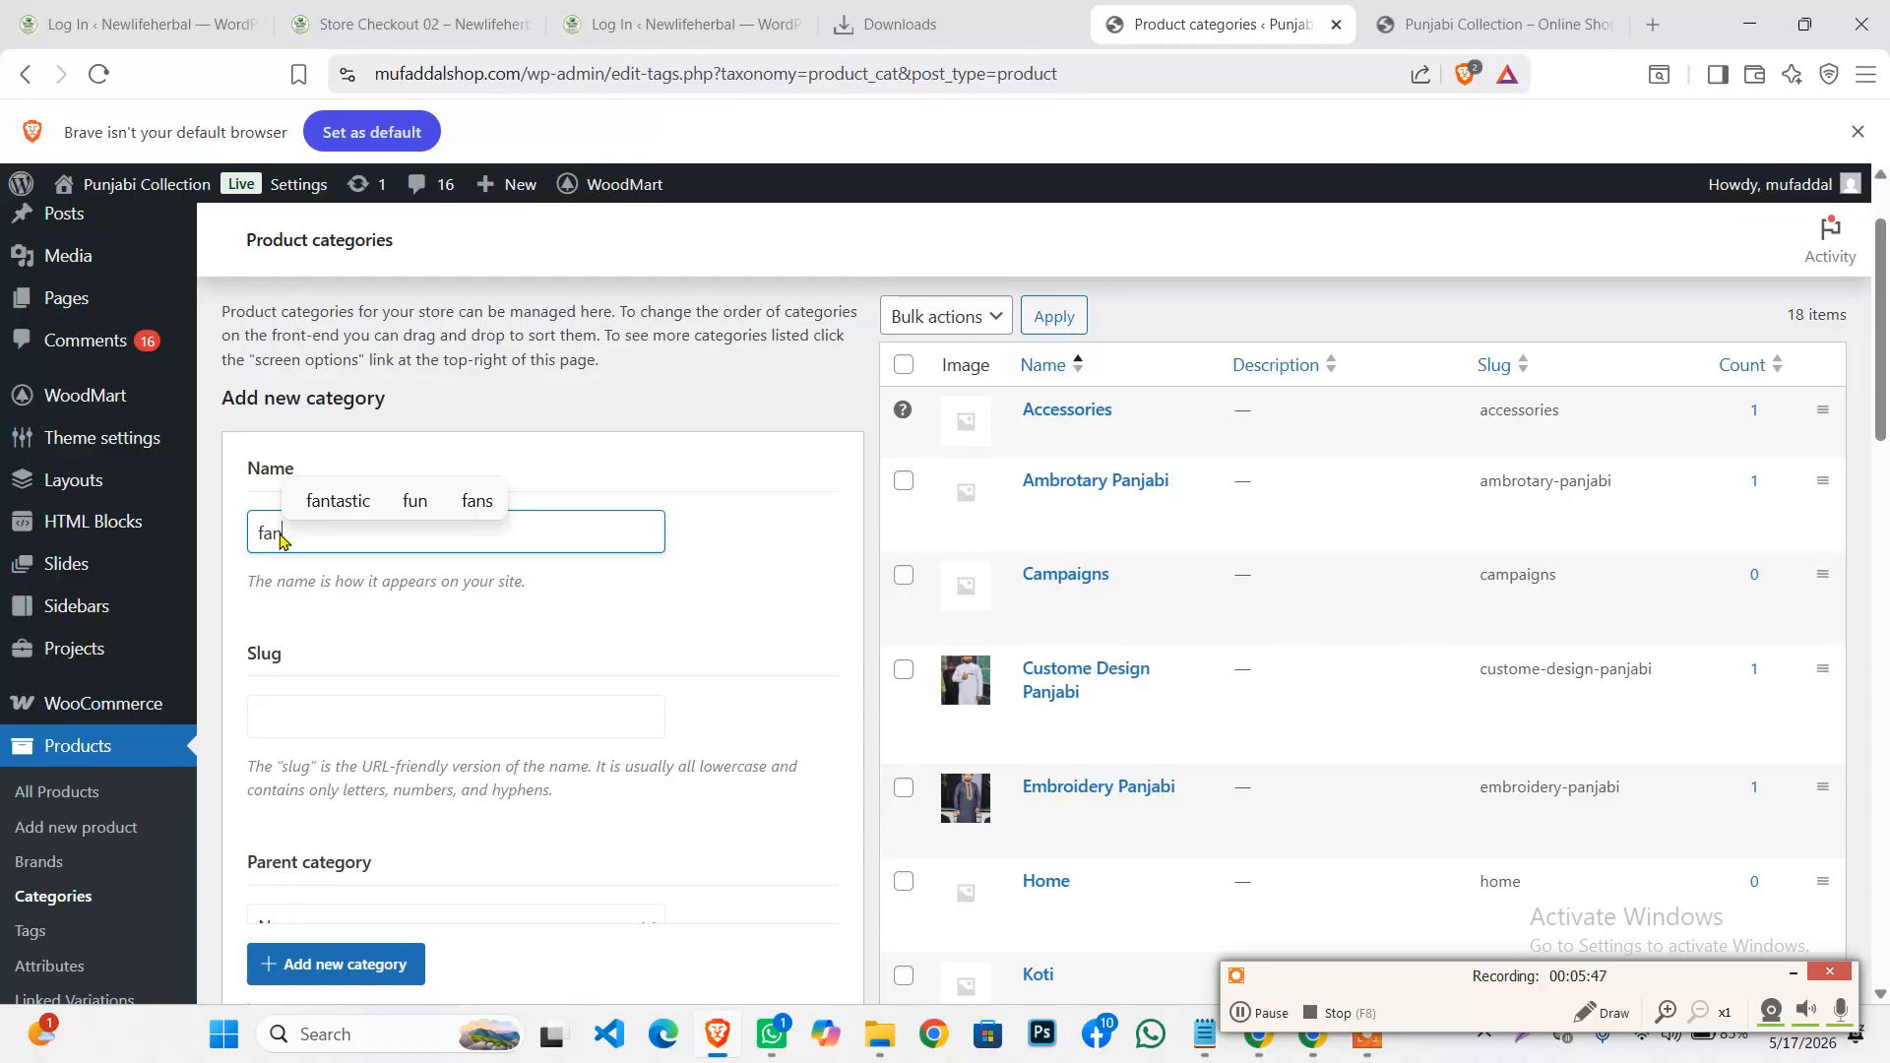
key(BackSpace)
key(BackSpace)
key(BackSpace)
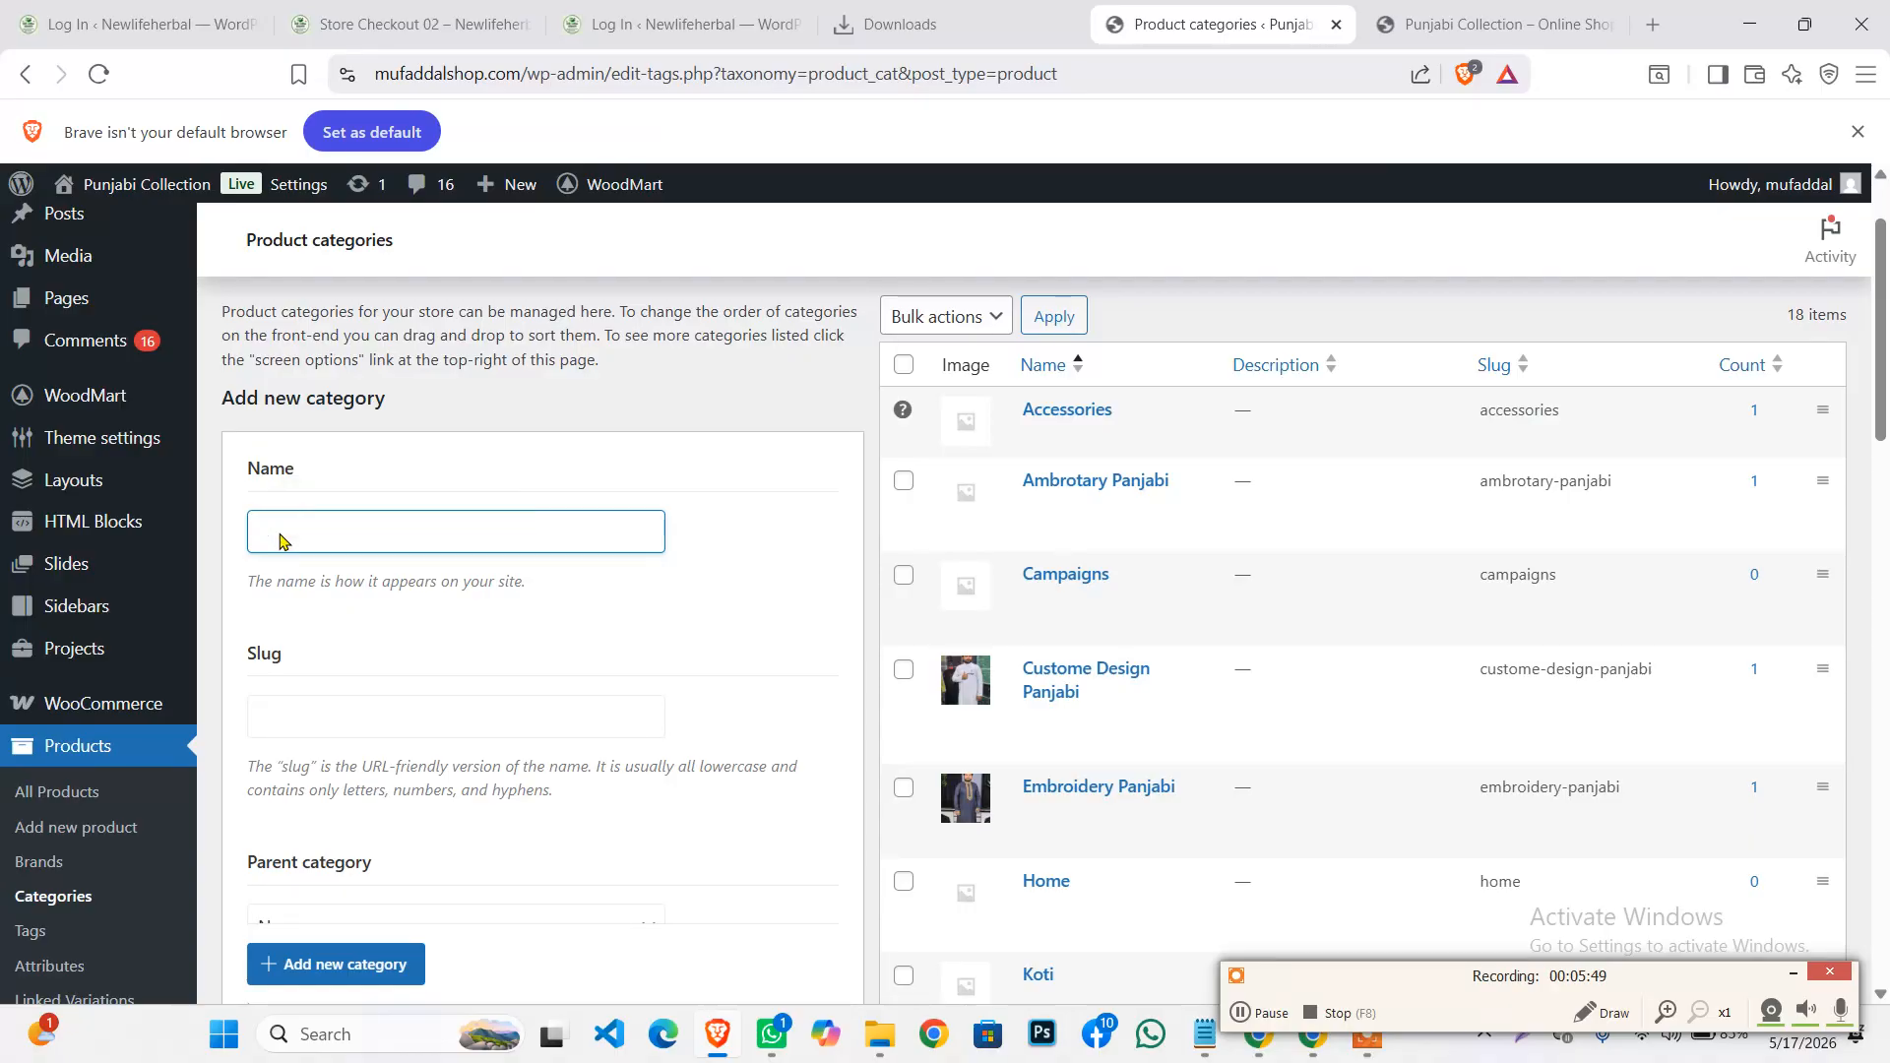
text(co)
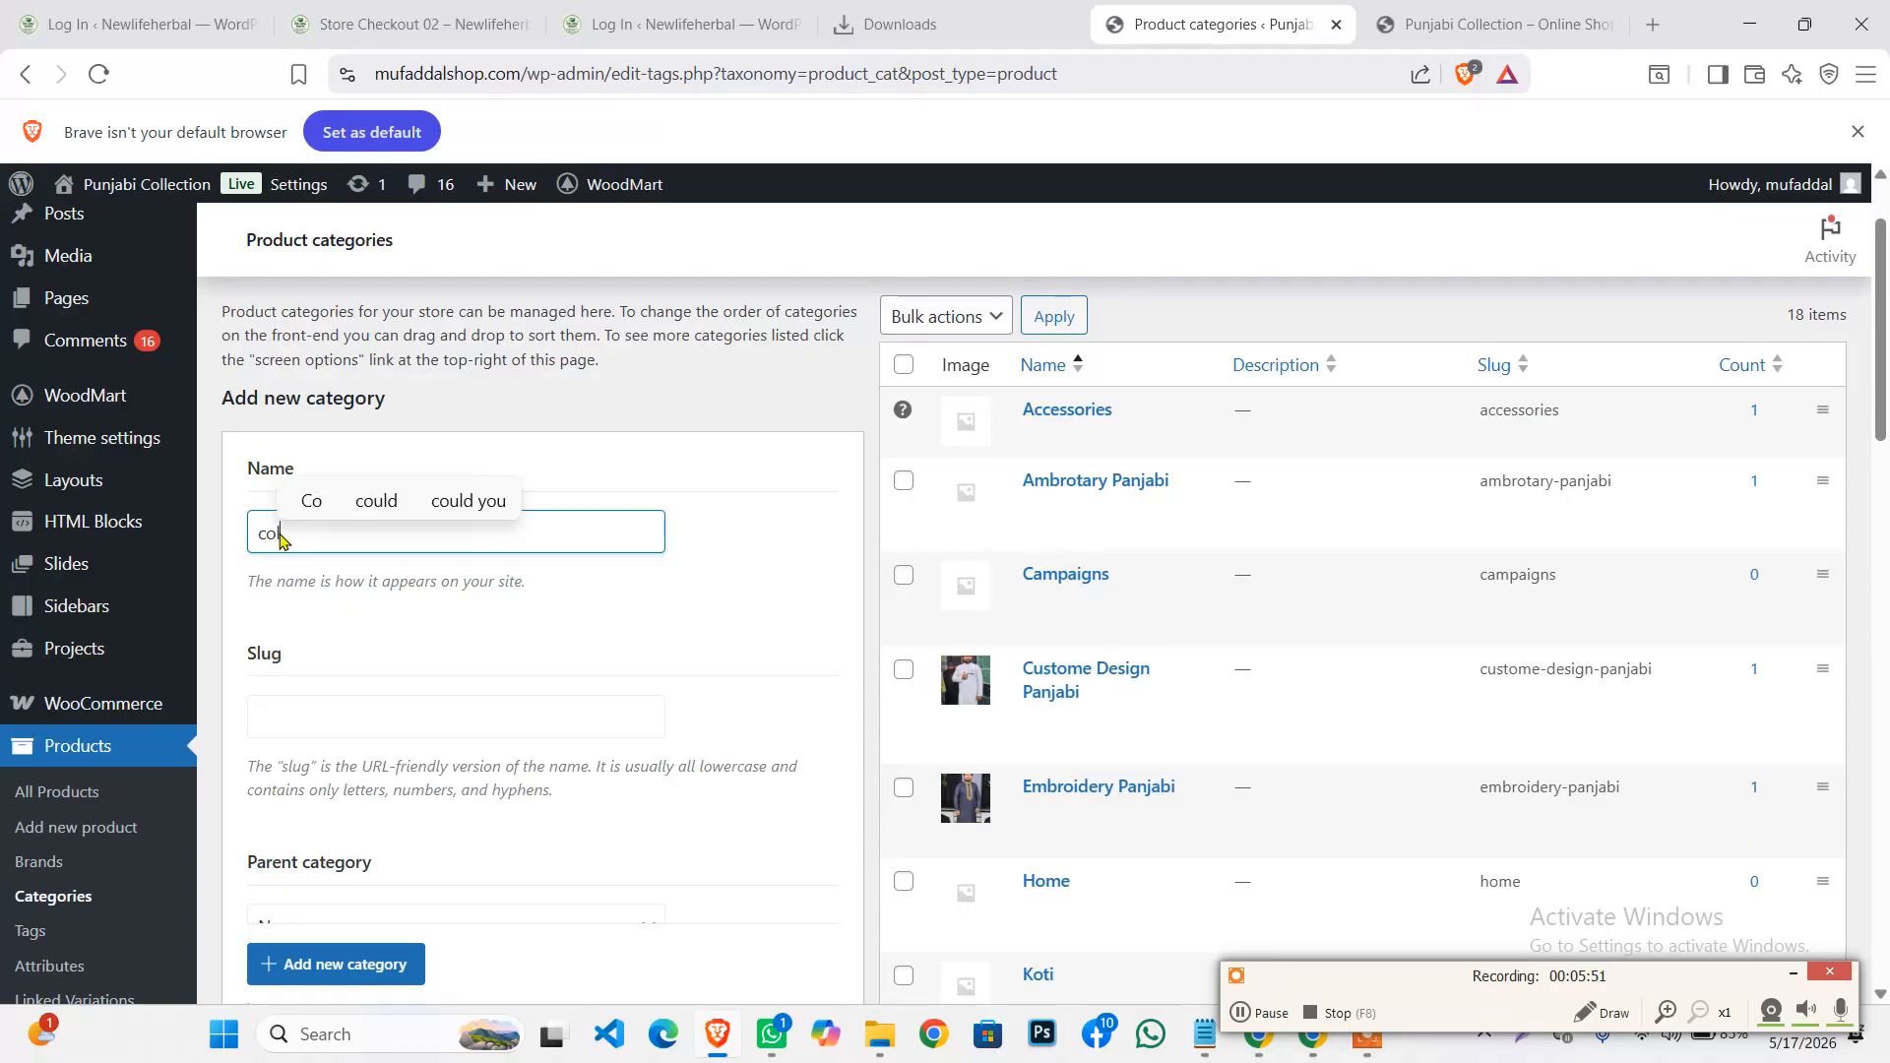
text(lor pan)
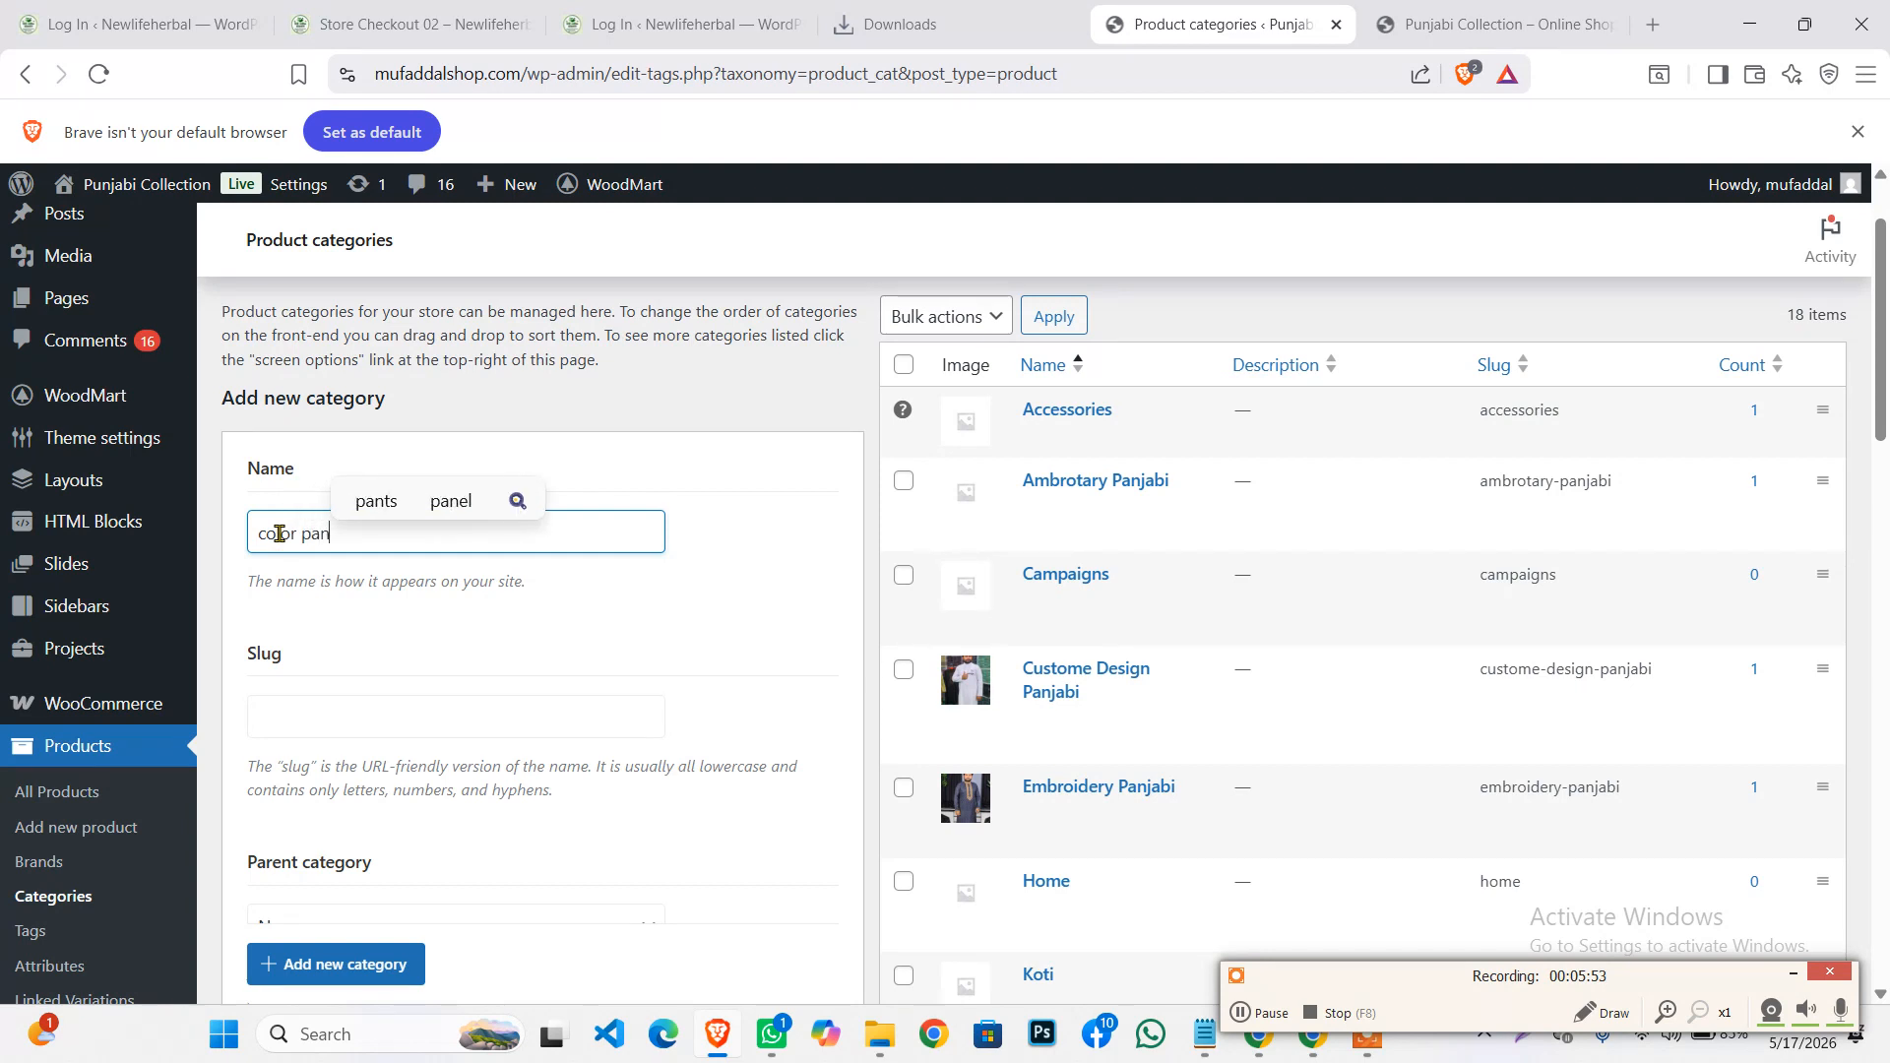
text(jabi)
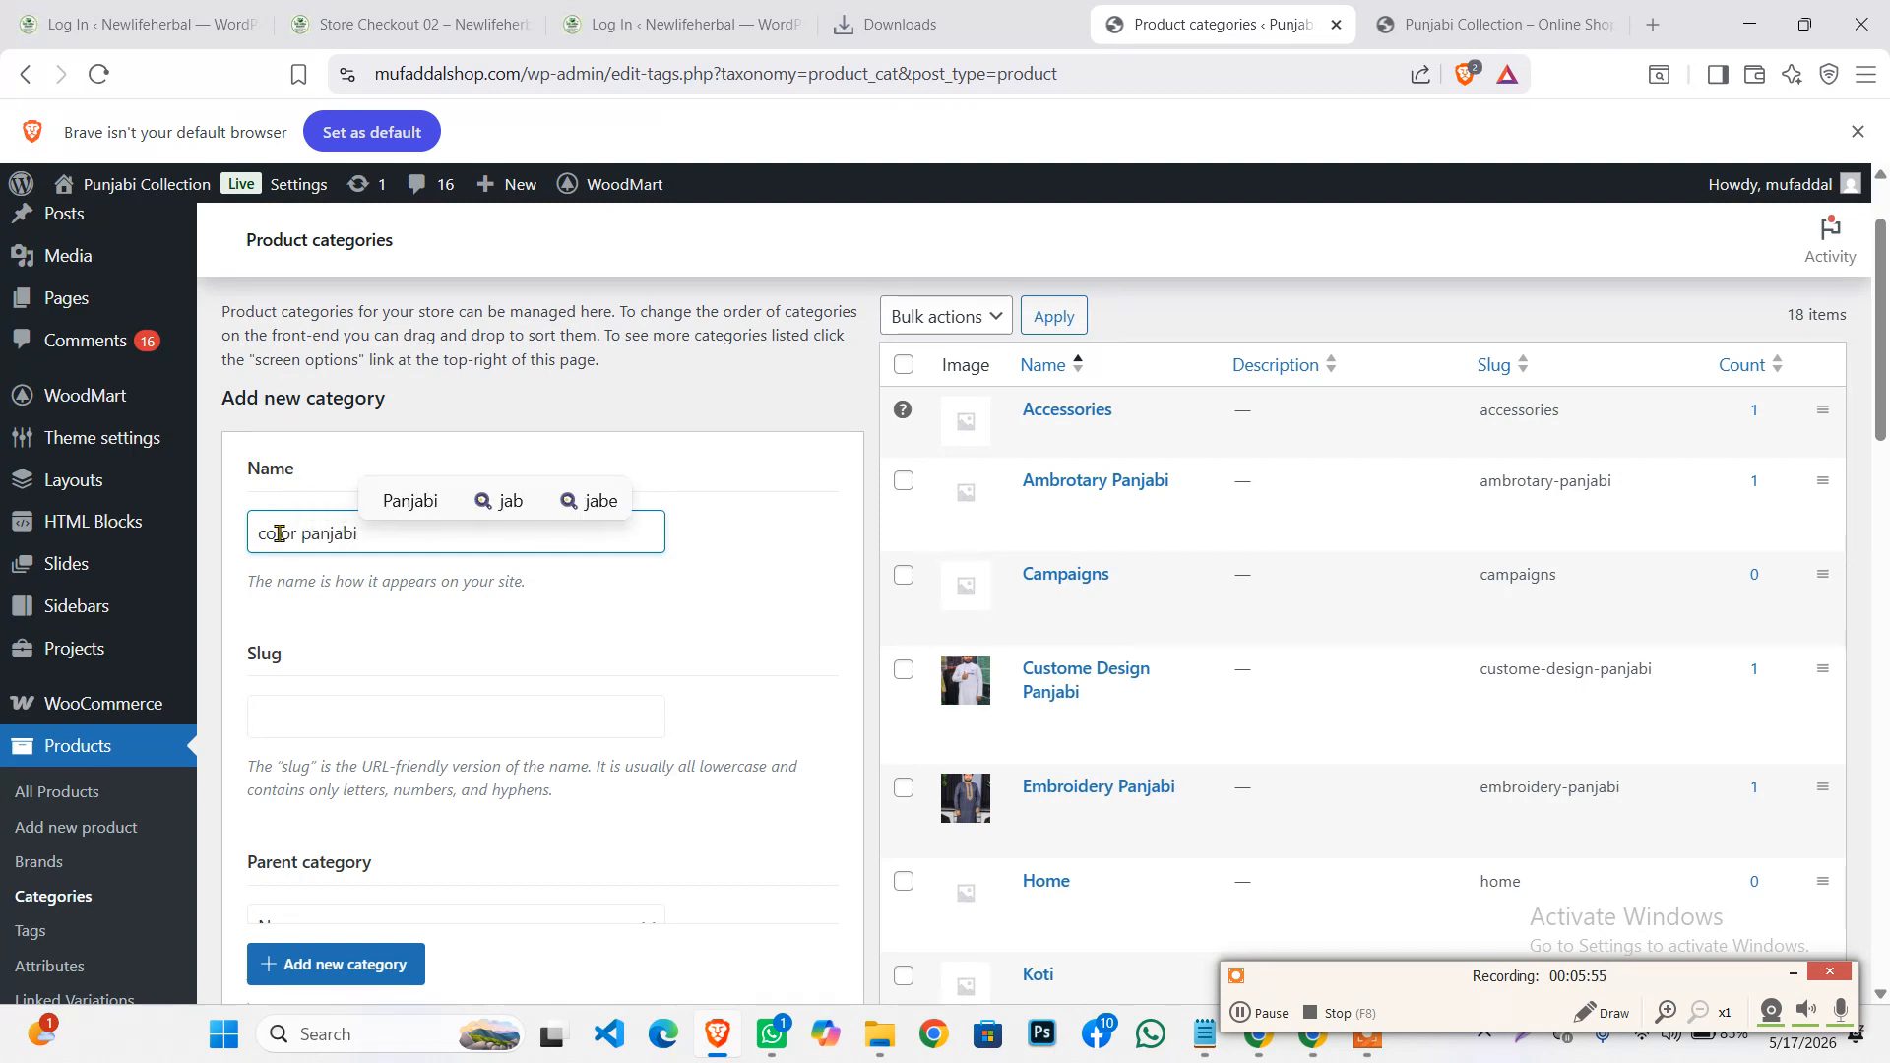
click(343, 621)
scroll(302, 562, down, 1)
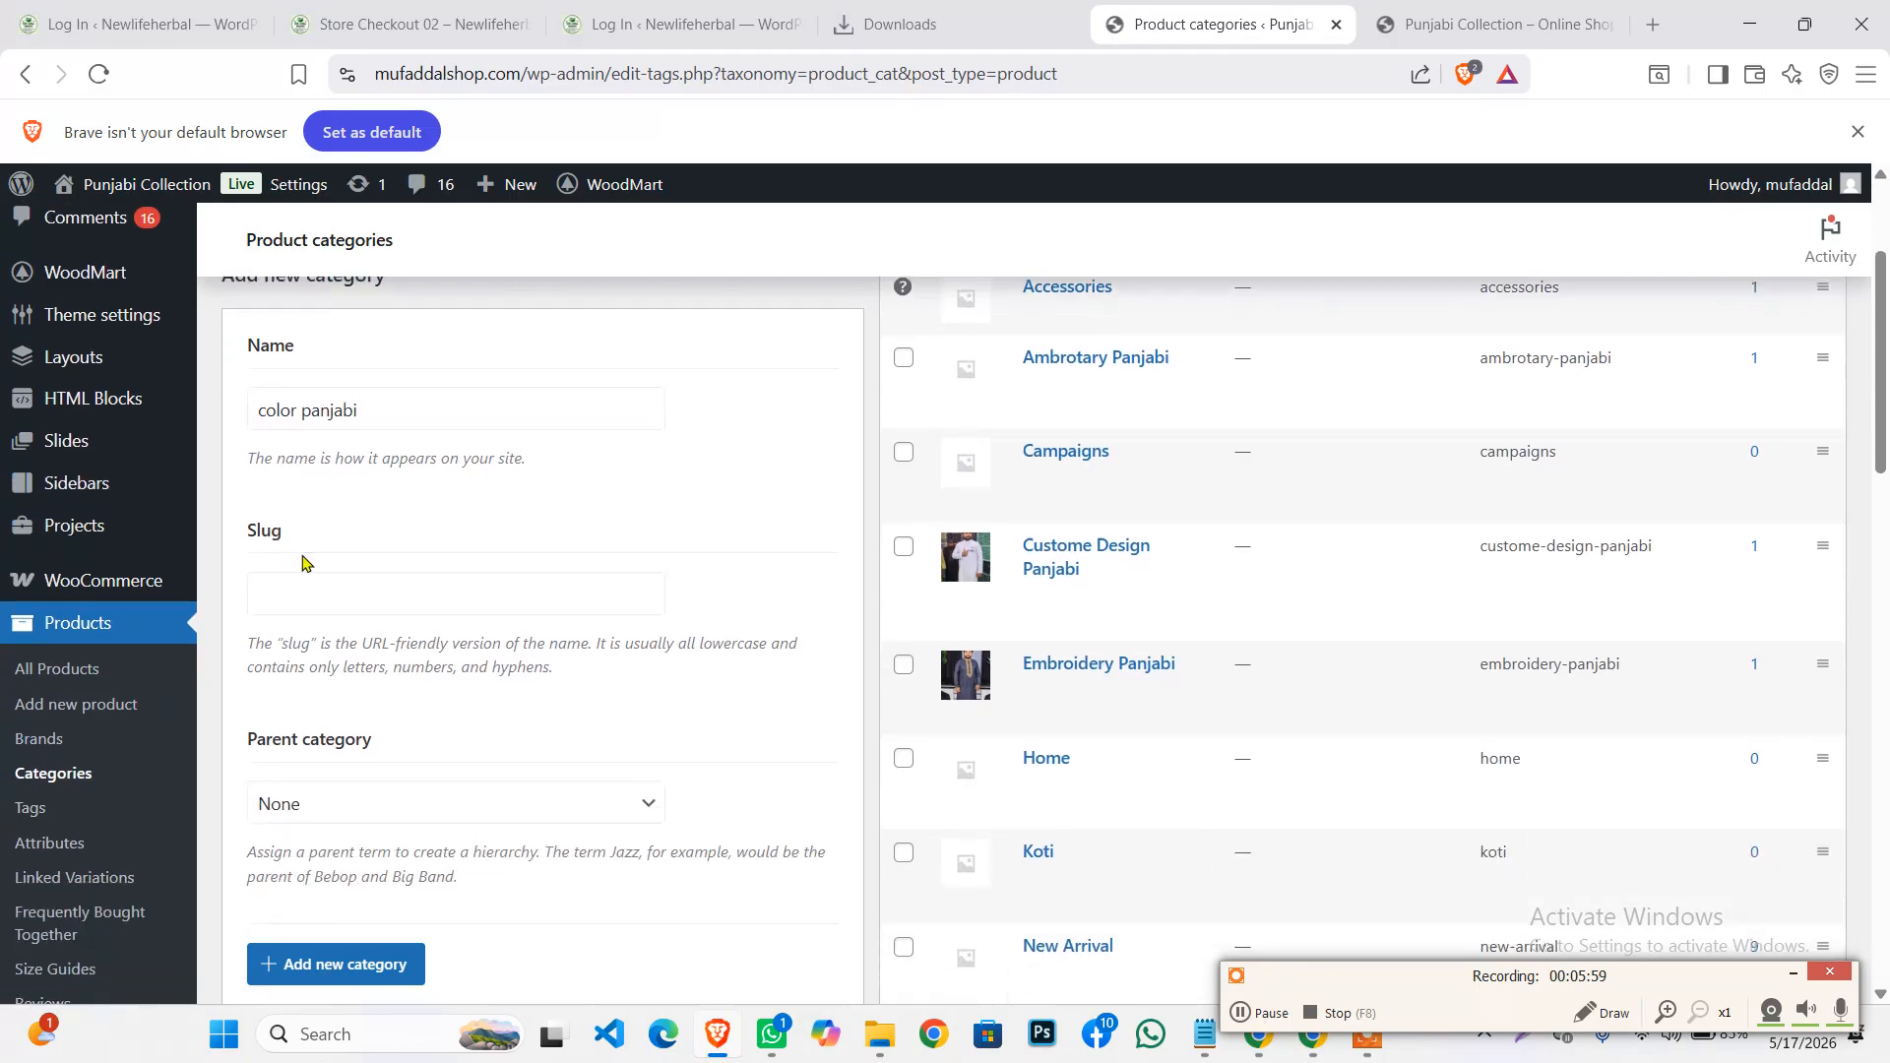
Glance at the storefront tab and come back to Product categories
scroll(345, 533, down, 8)
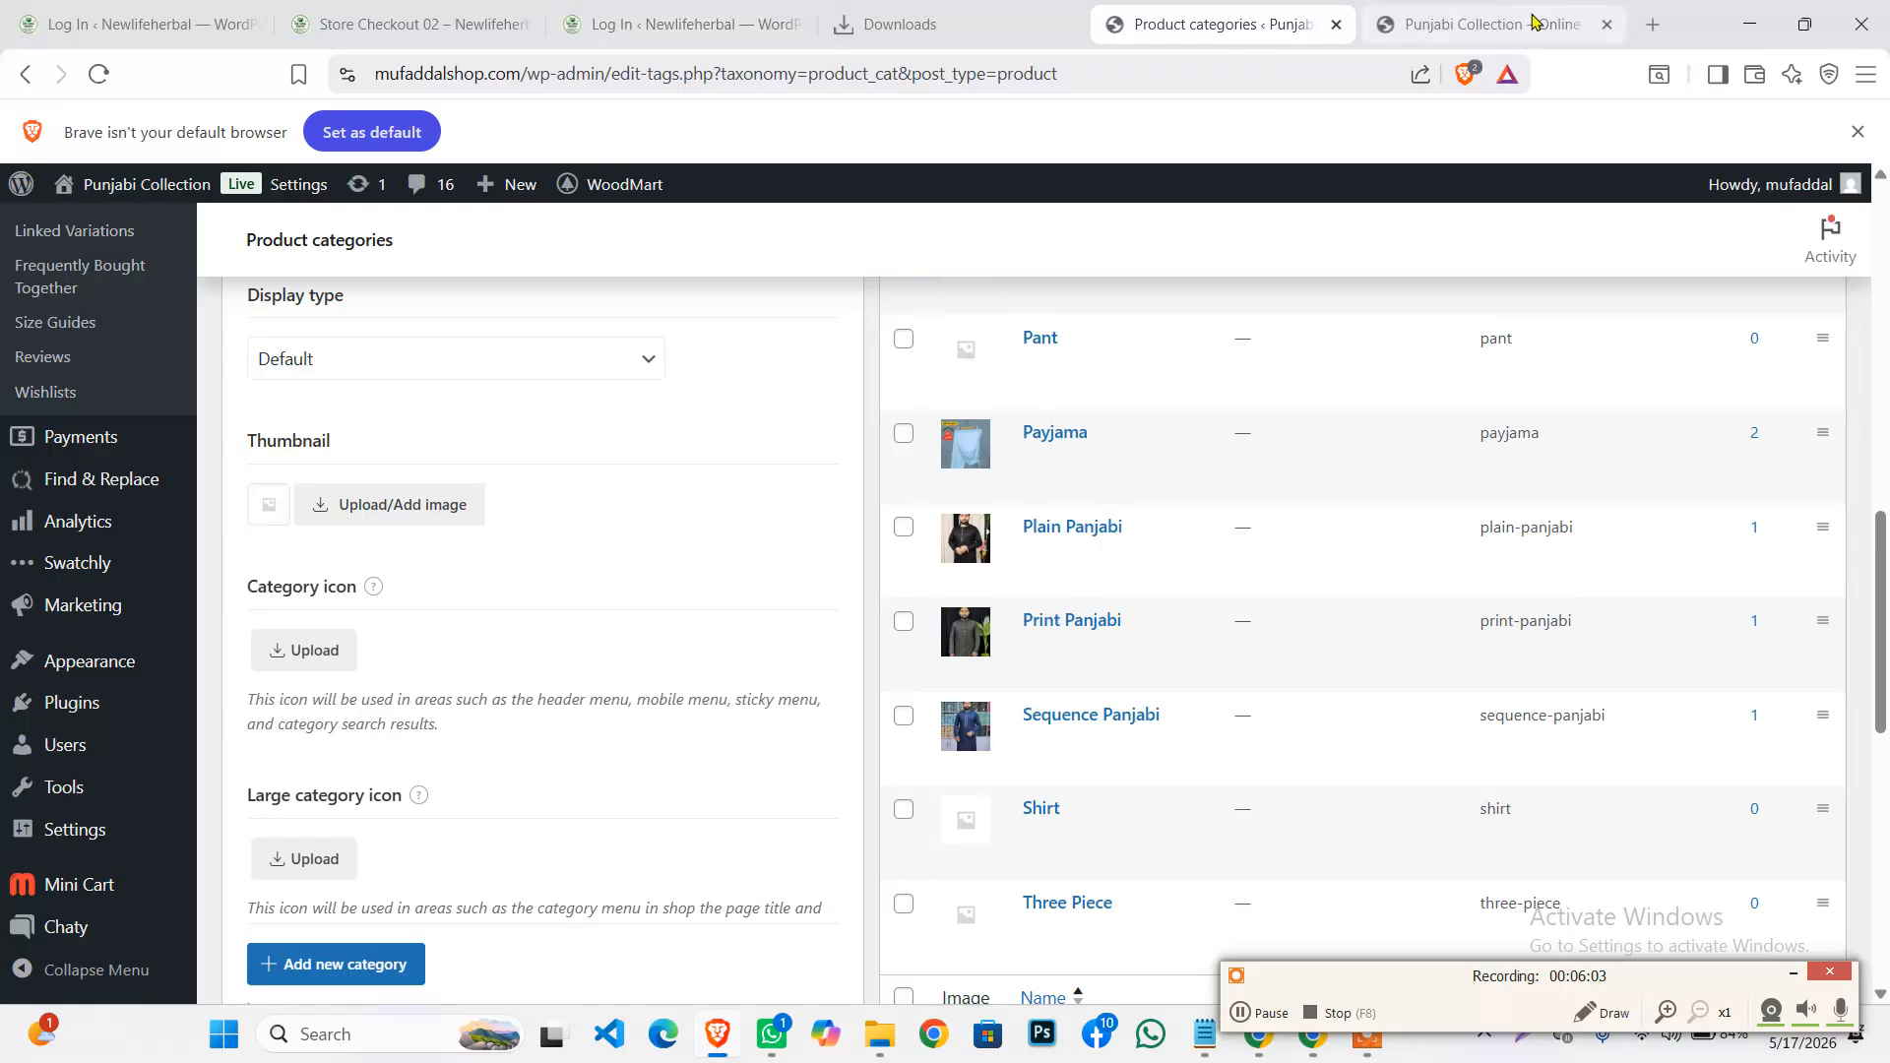
click(1497, 24)
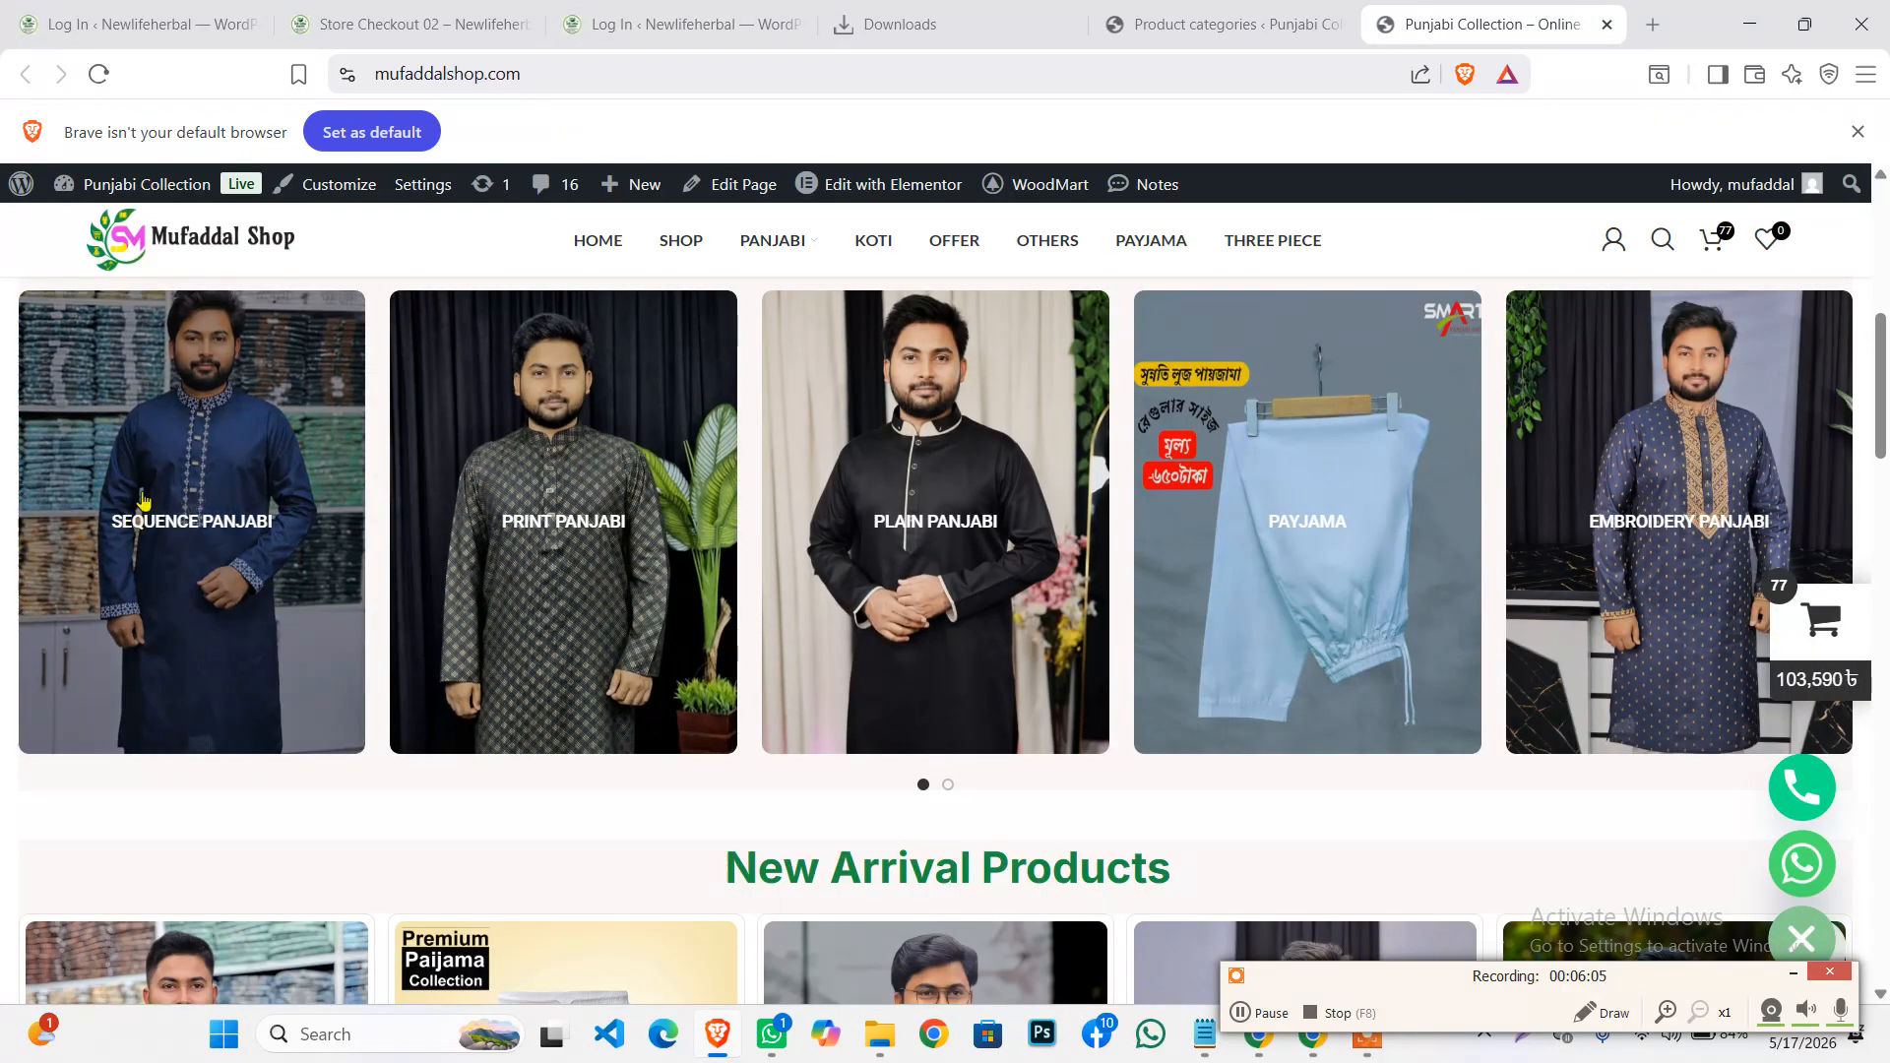
click(1222, 21)
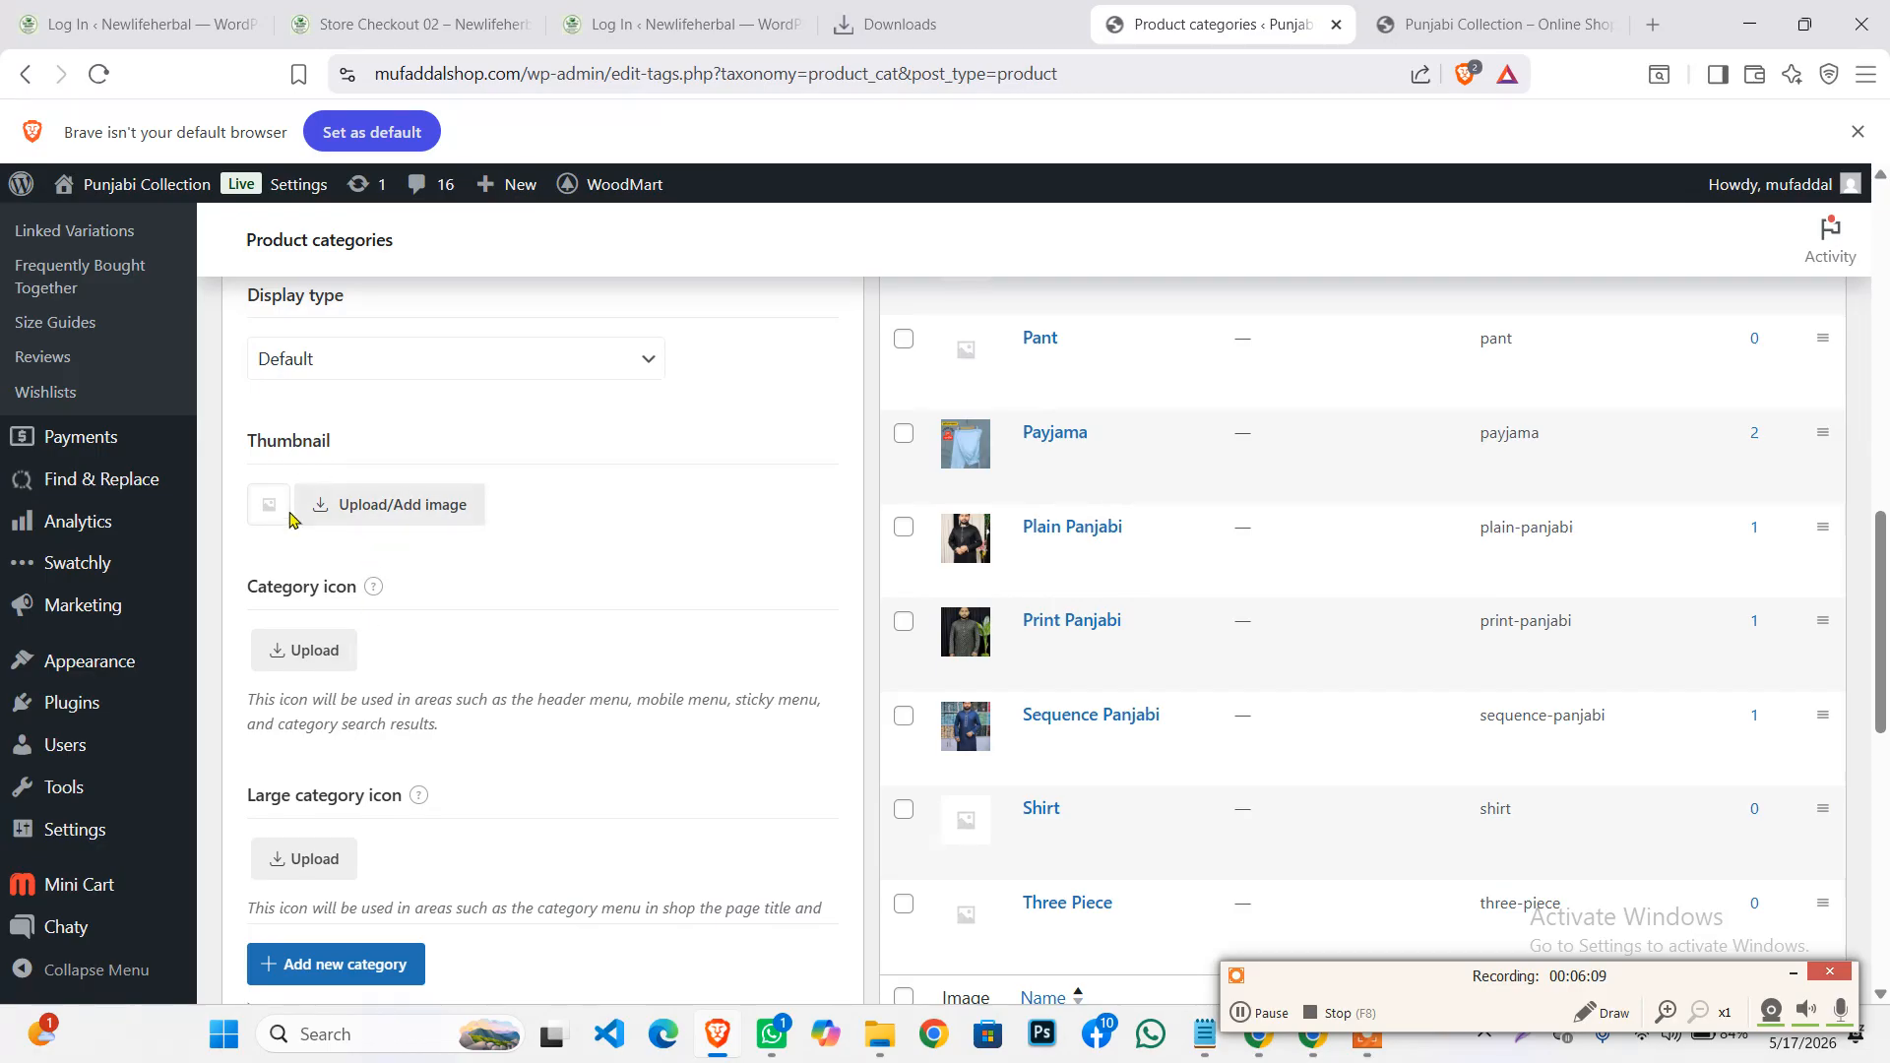
Pick the white kurta photo from the Media Library as the category thumbnail
click(366, 507)
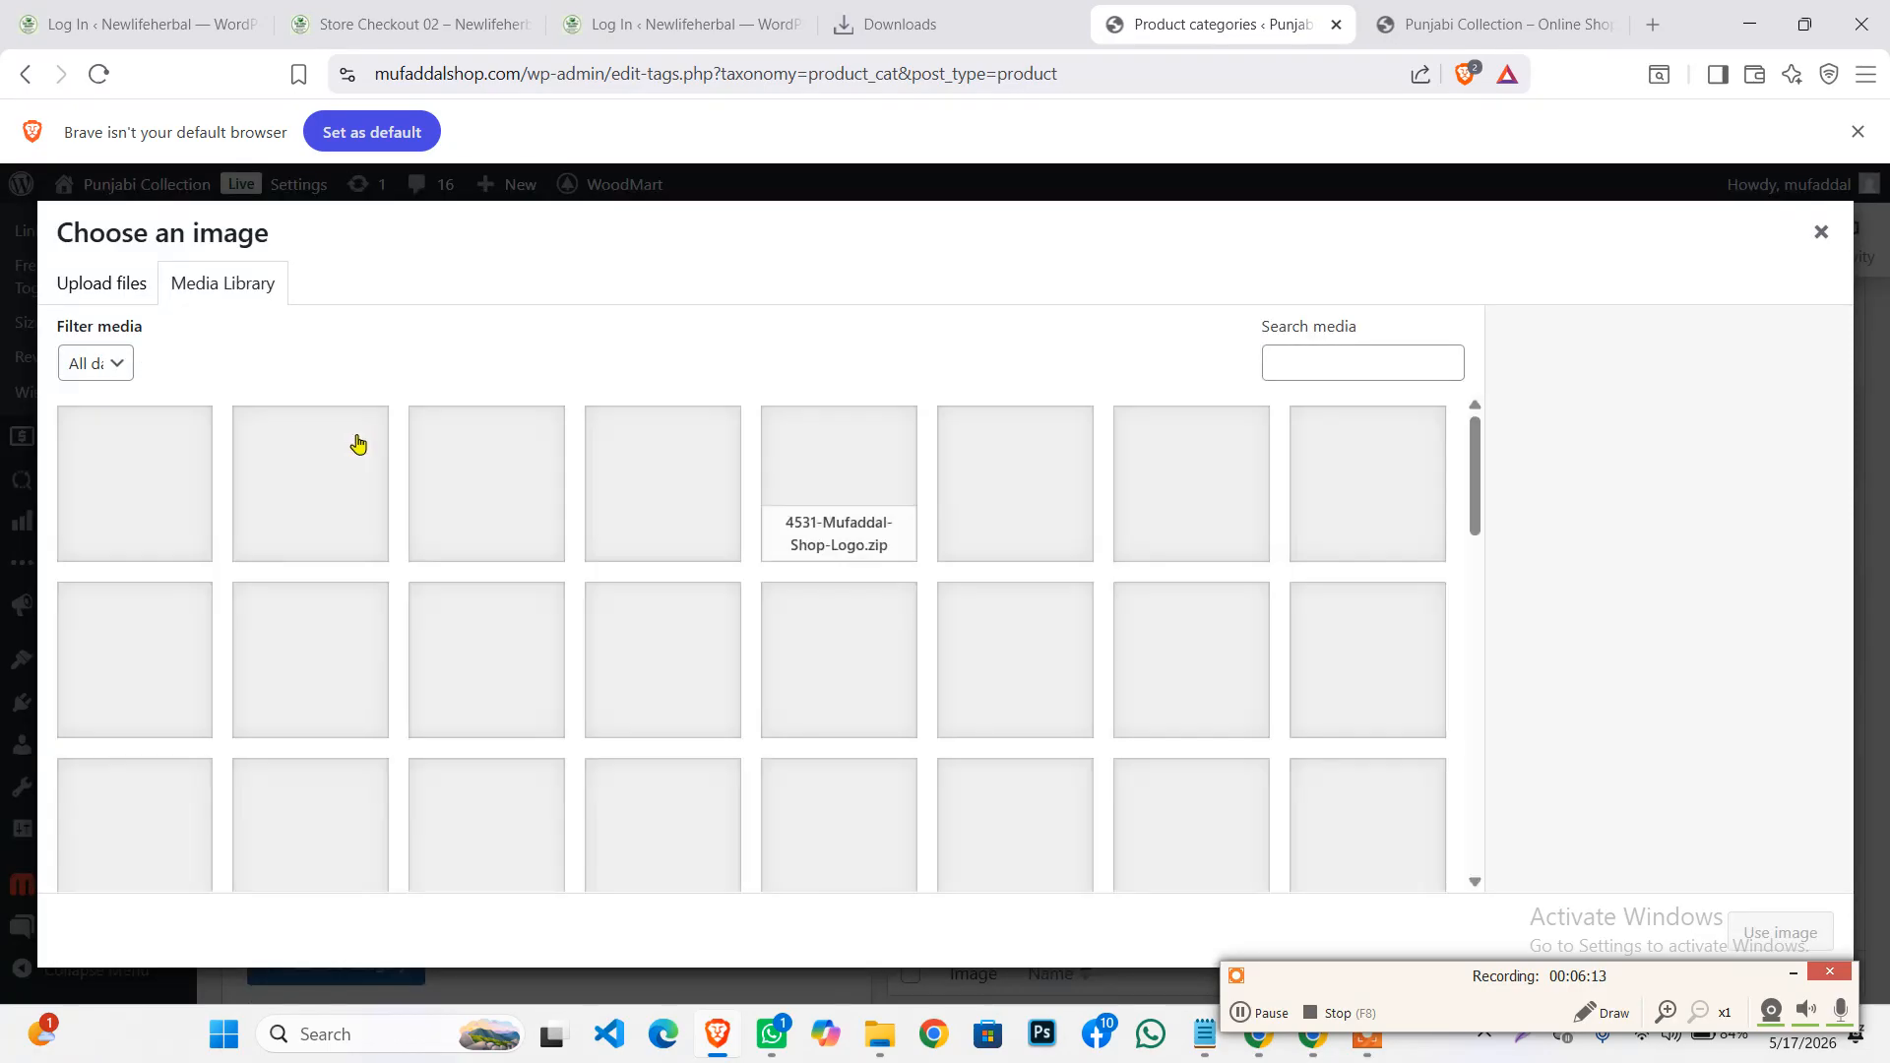
scroll(403, 557, down, 2)
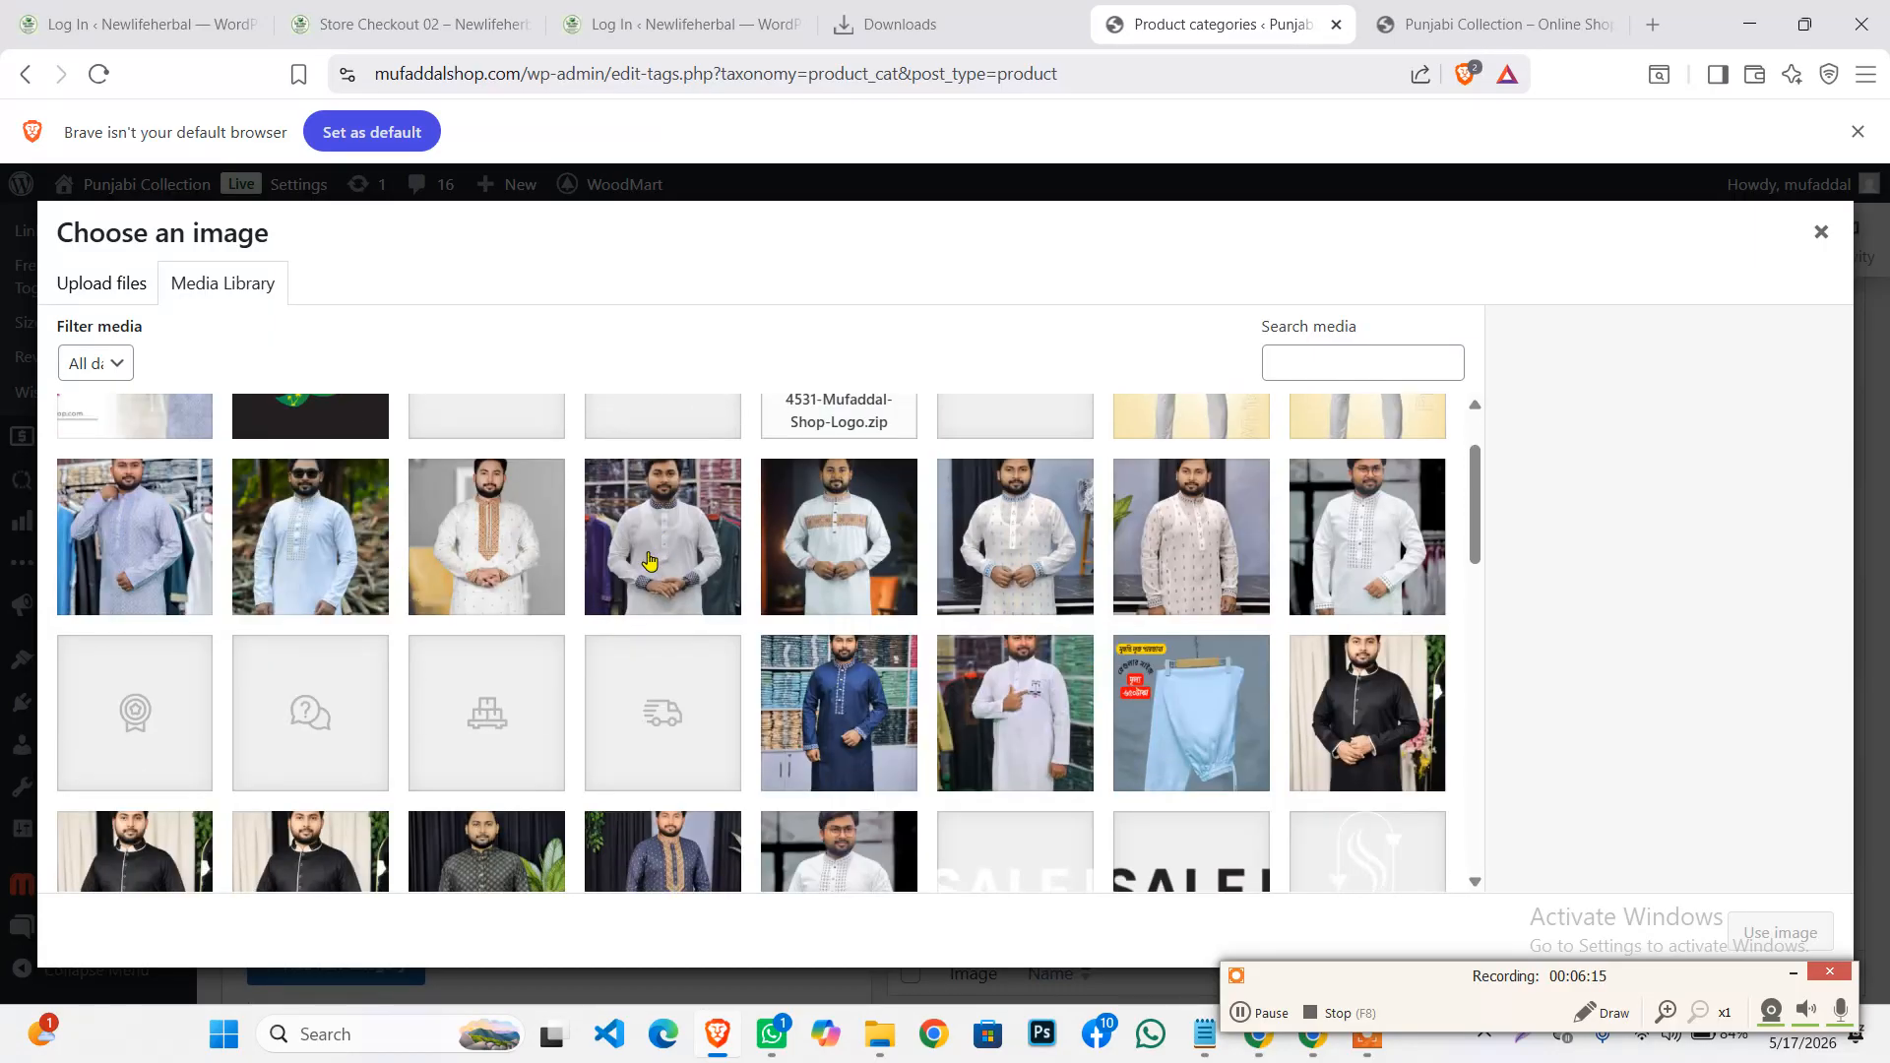
scroll(1109, 608, down, 3)
click(832, 589)
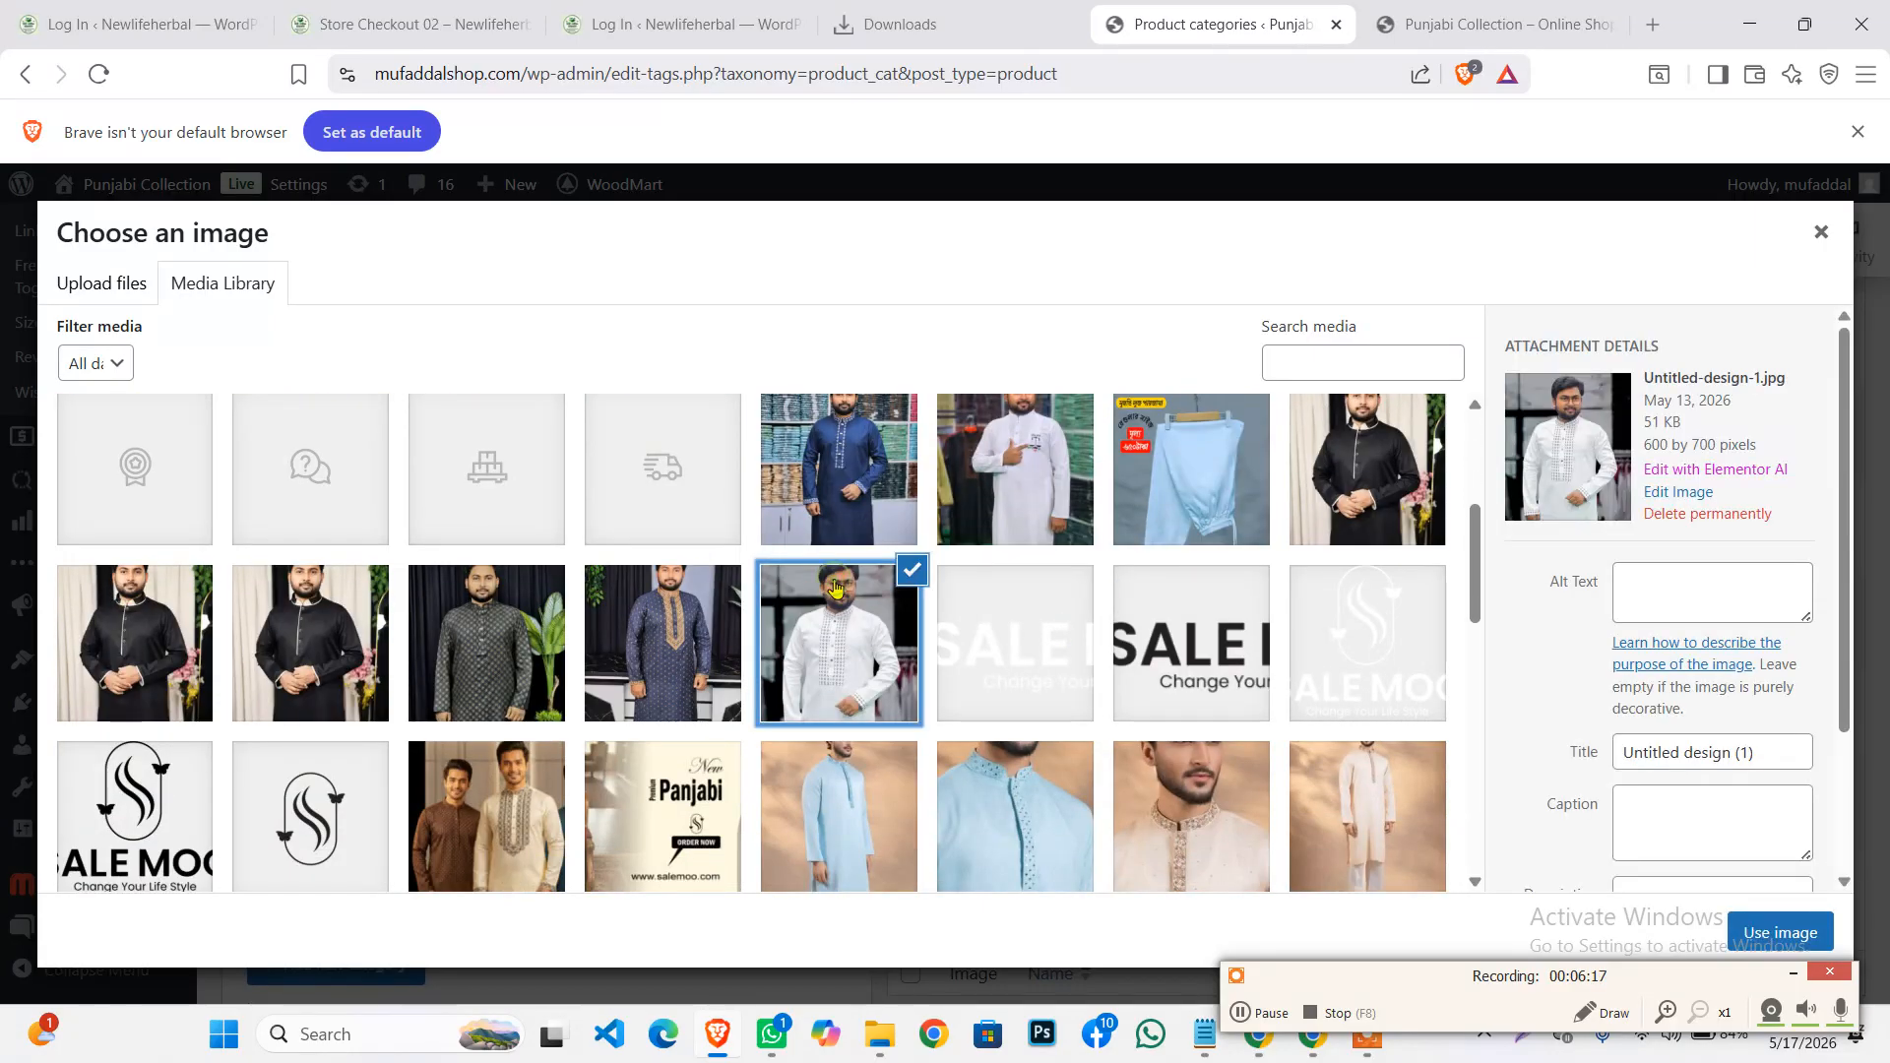
Apply the white kurta thumbnail and add 'color panjabi', confirming it tops the list
click(1769, 931)
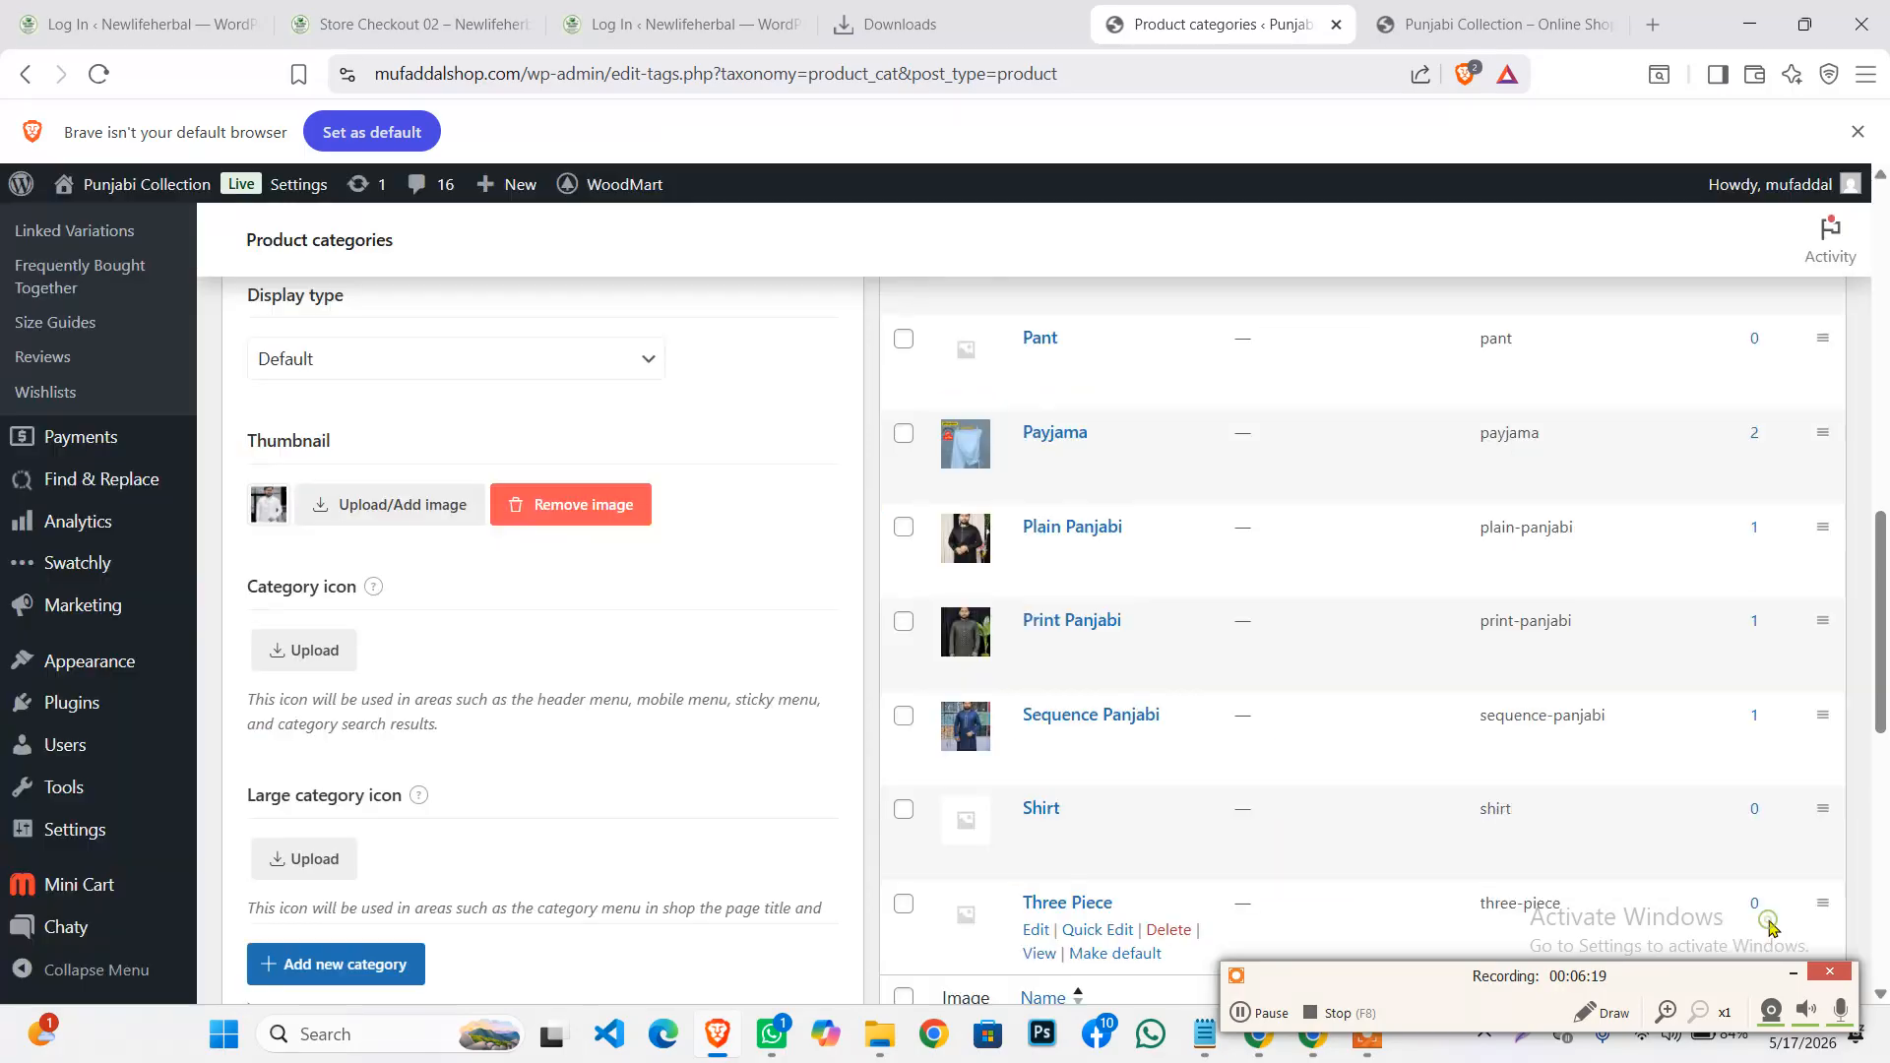
scroll(517, 778, down, 1)
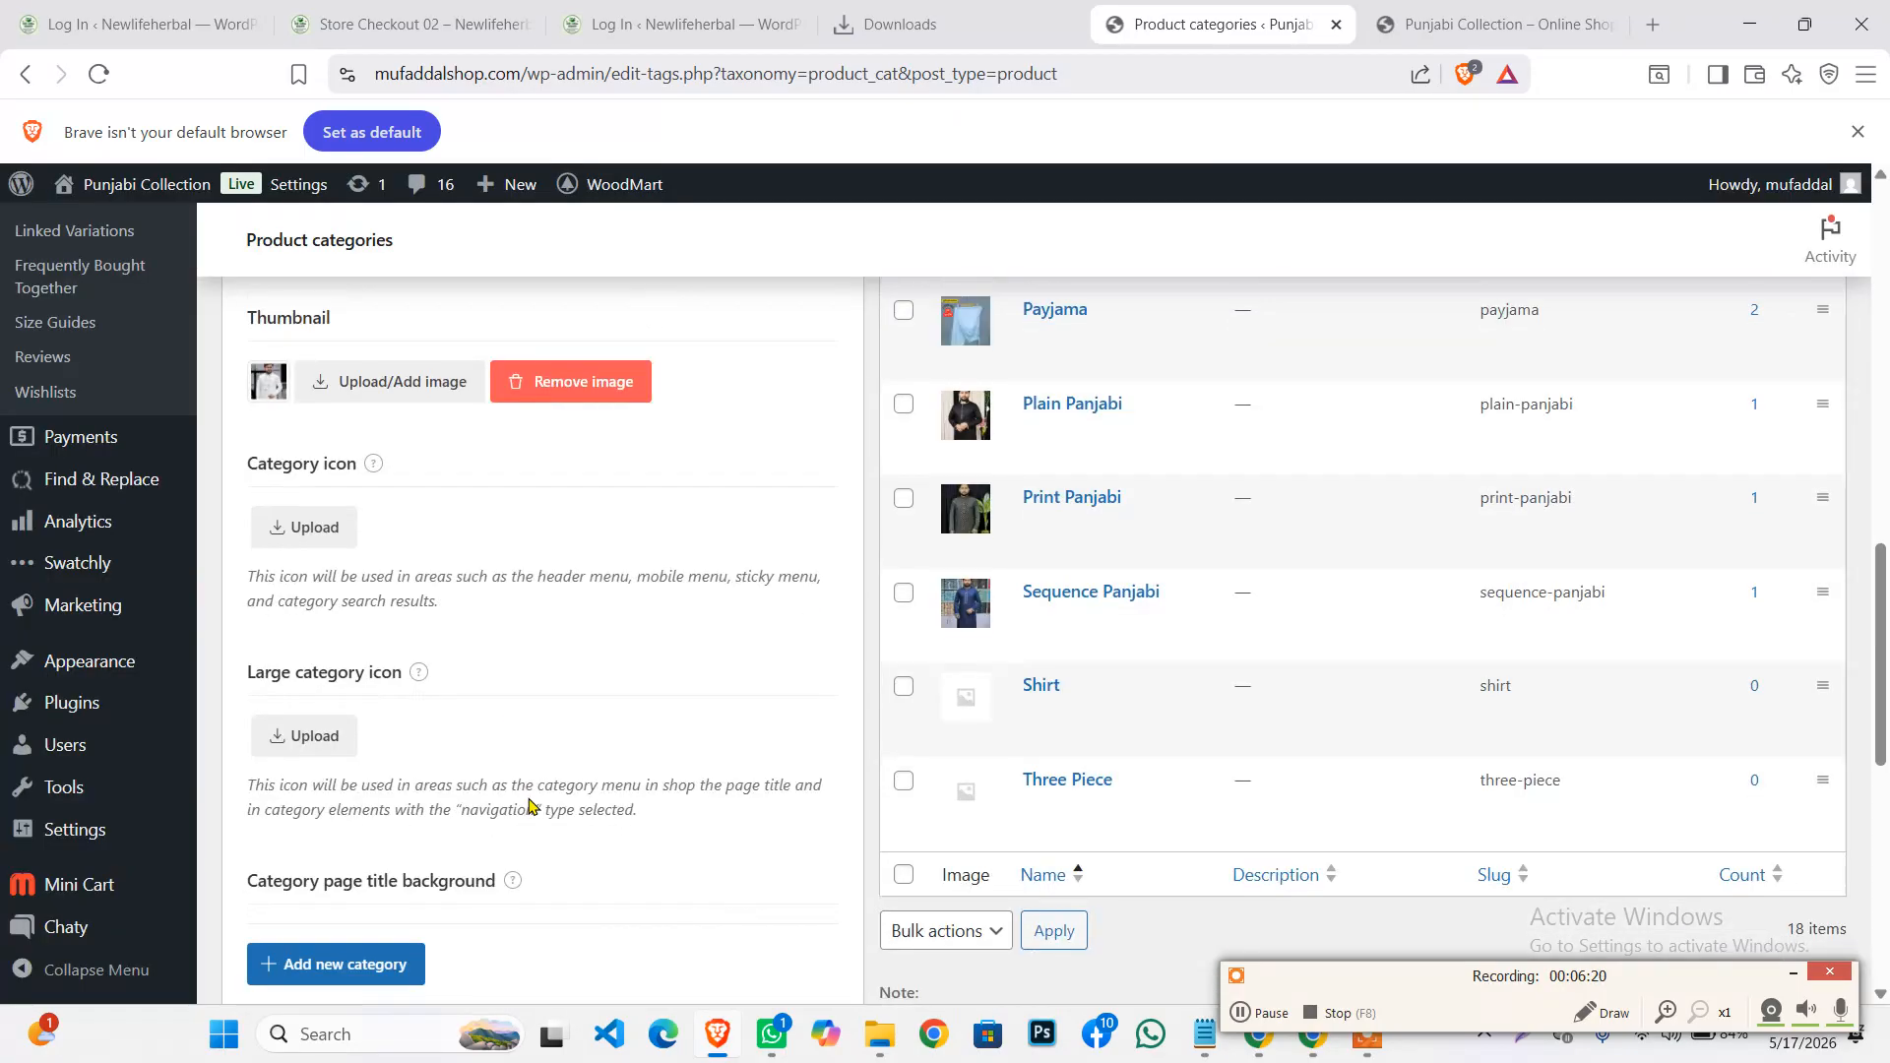
click(345, 974)
scroll(1004, 462, up, 8)
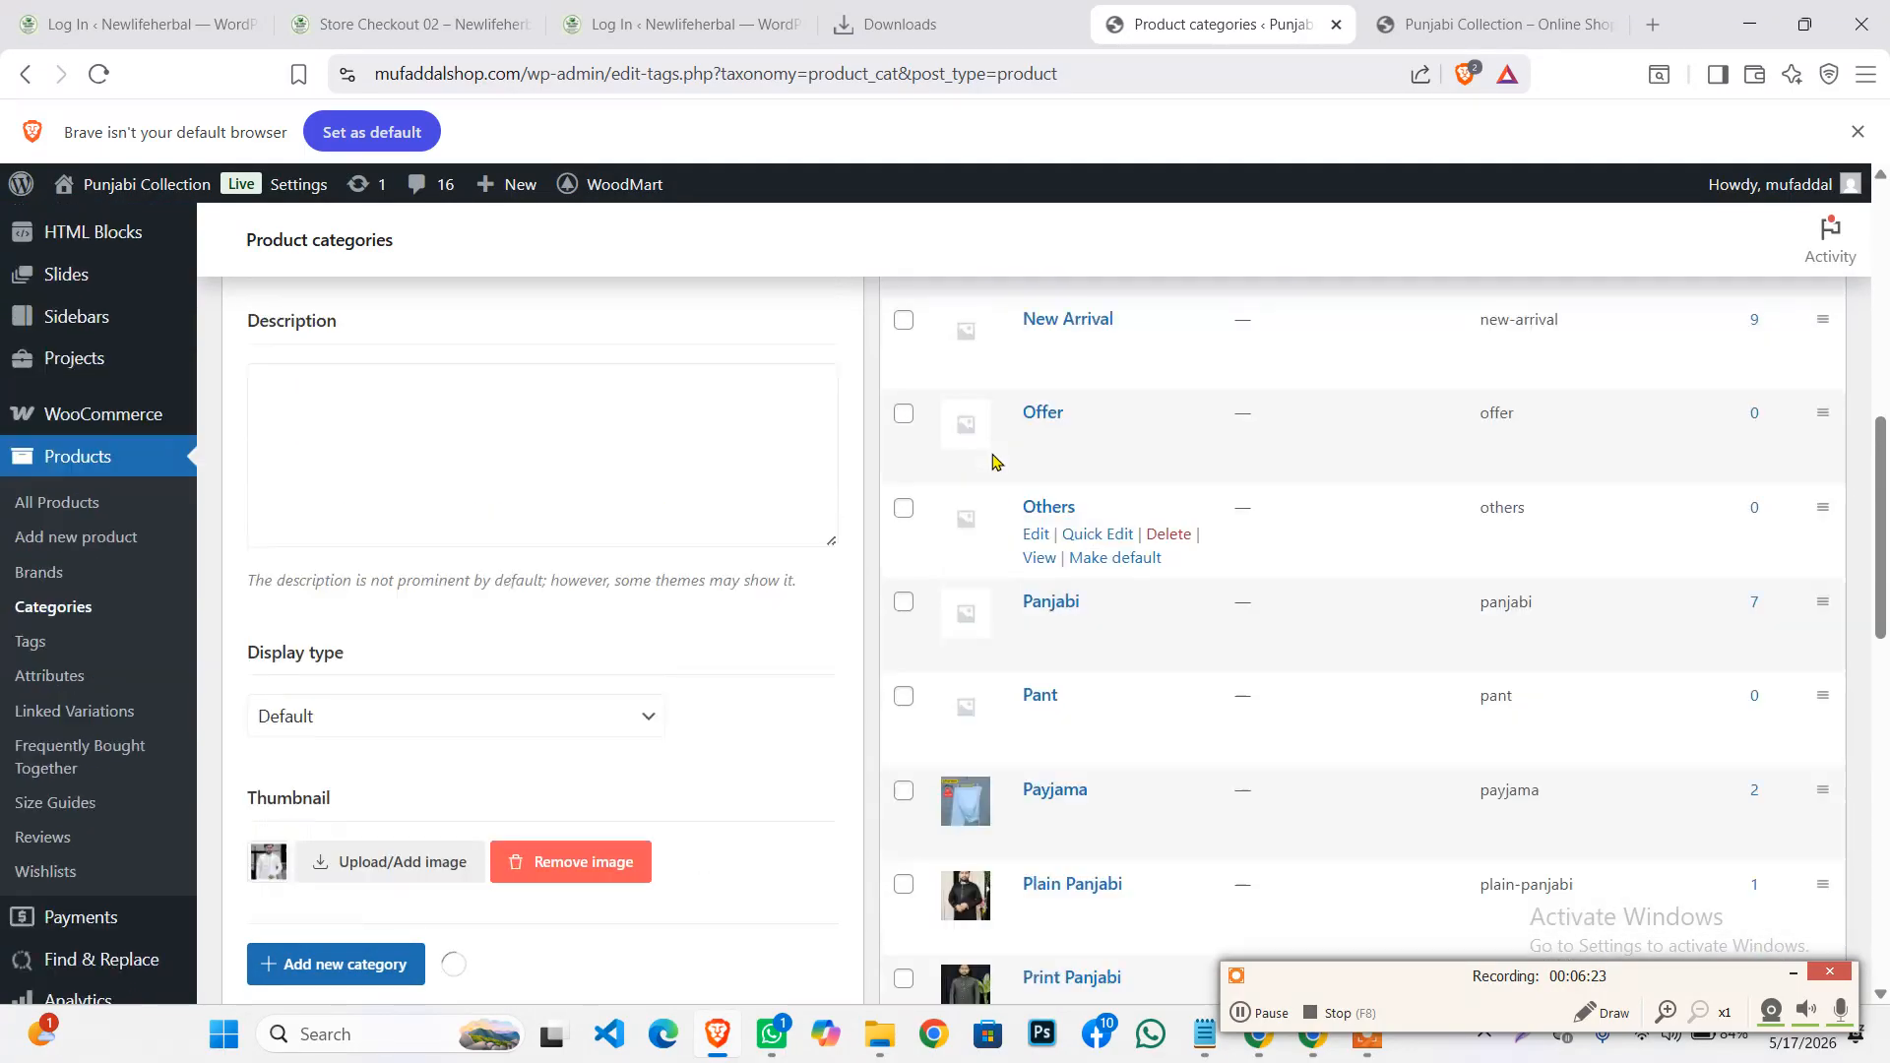
scroll(1027, 456, up, 5)
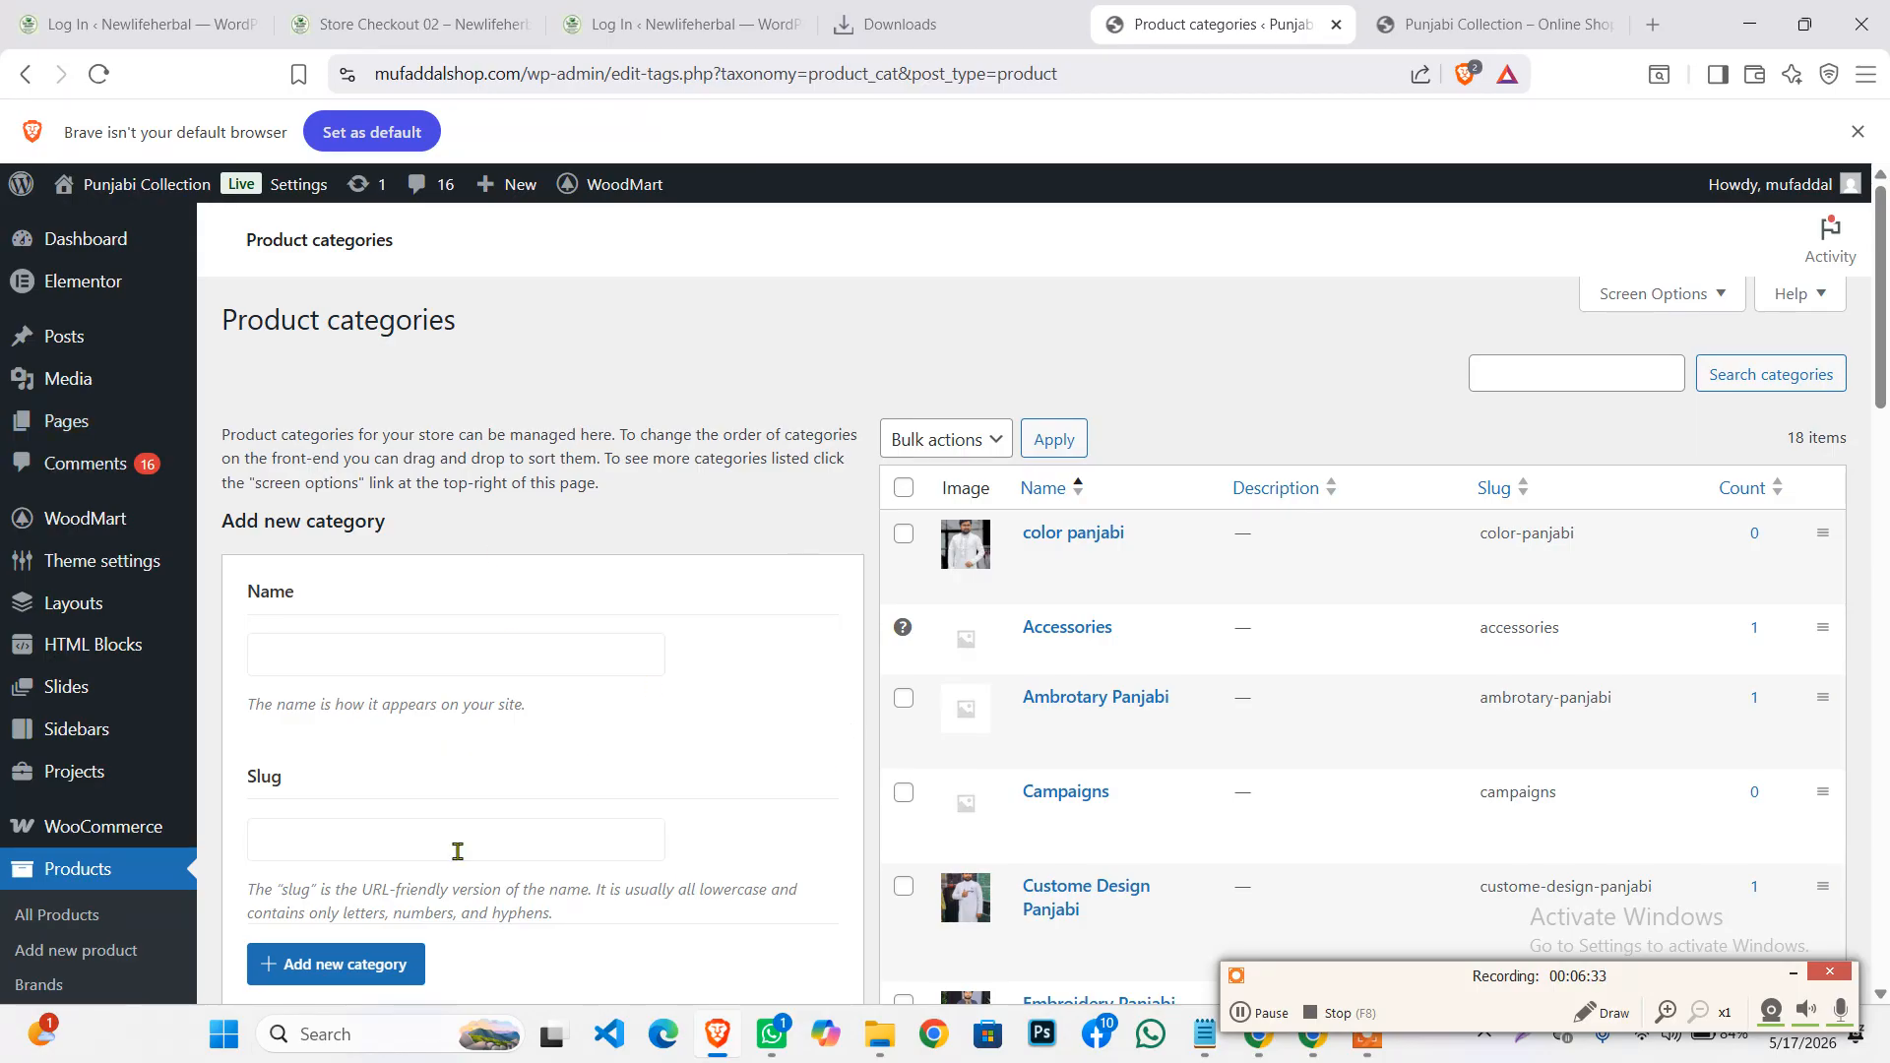
scroll(468, 595, down, 3)
scroll(500, 592, up, 3)
Look over the shop homepage in the storefront tab
click(1470, 38)
scroll(668, 637, down, 5)
scroll(667, 637, down, 2)
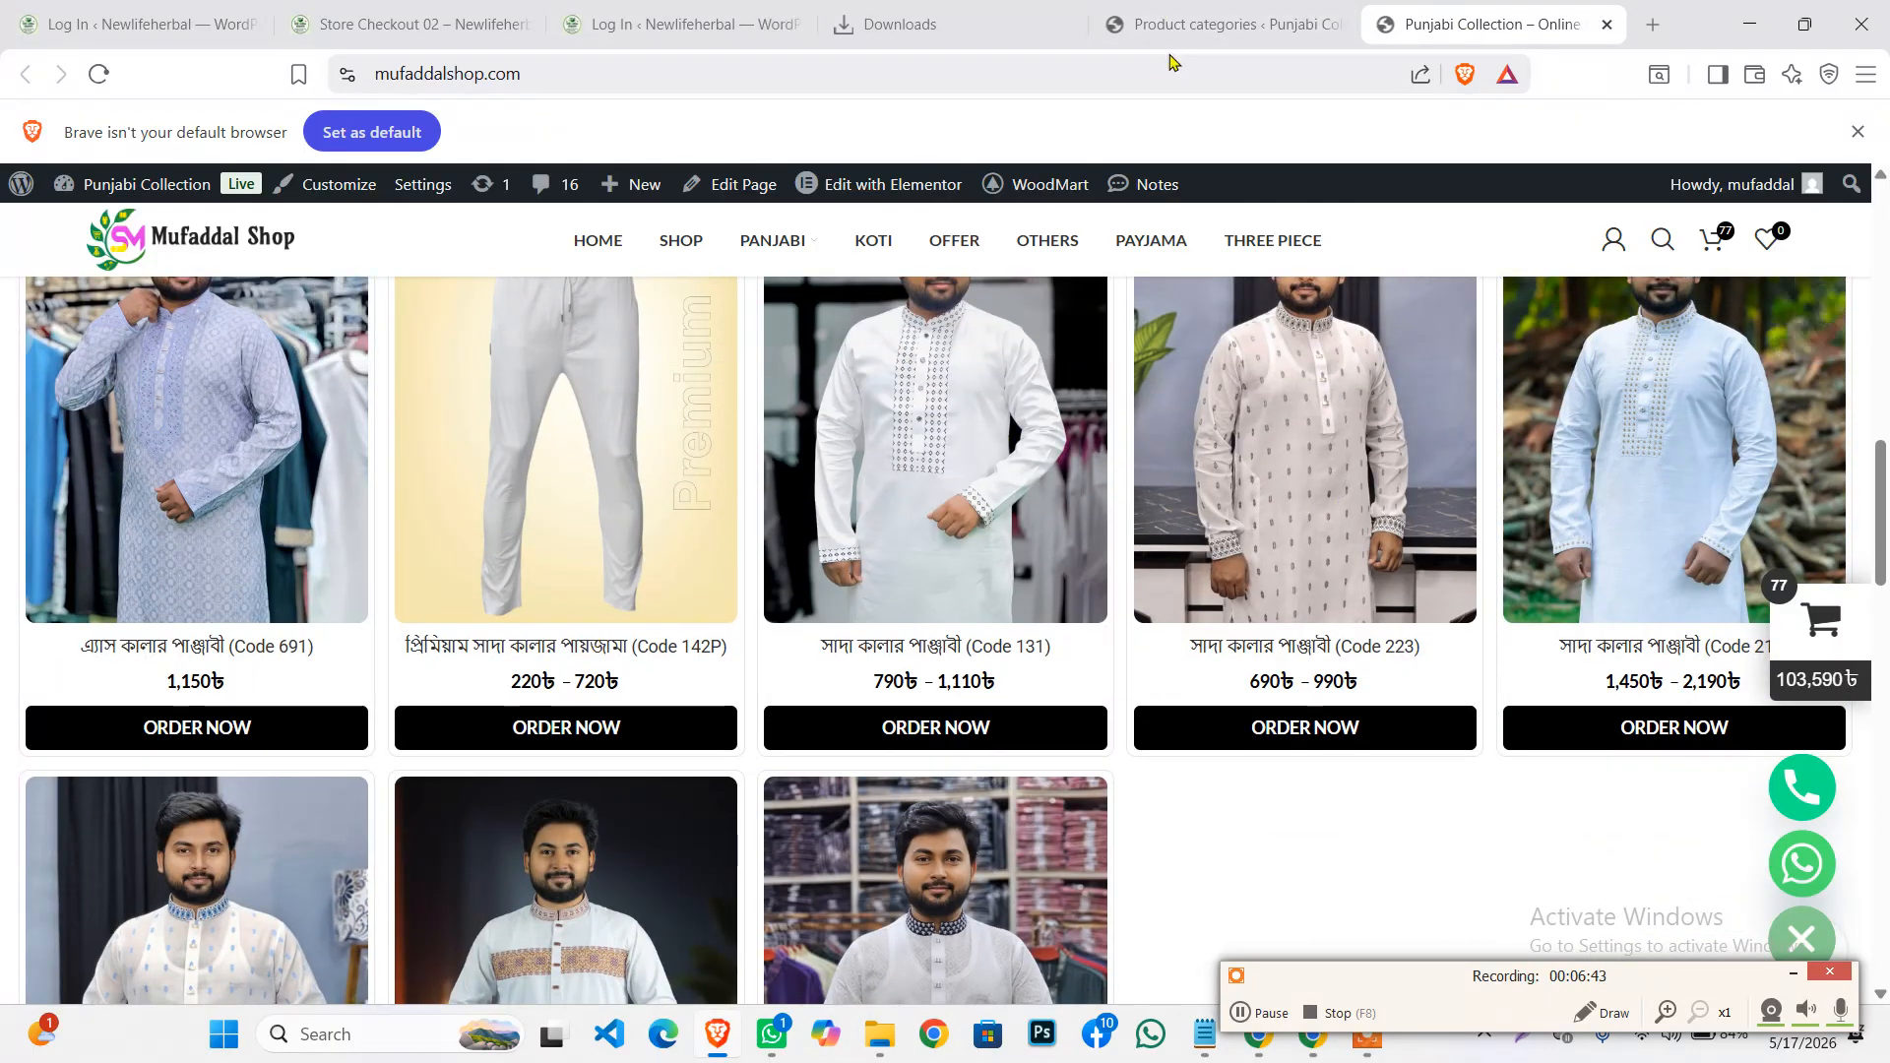
Back on Product categories, open Products > All Products in a new tab and switch to it
click(1322, 24)
scroll(79, 743, down, 3)
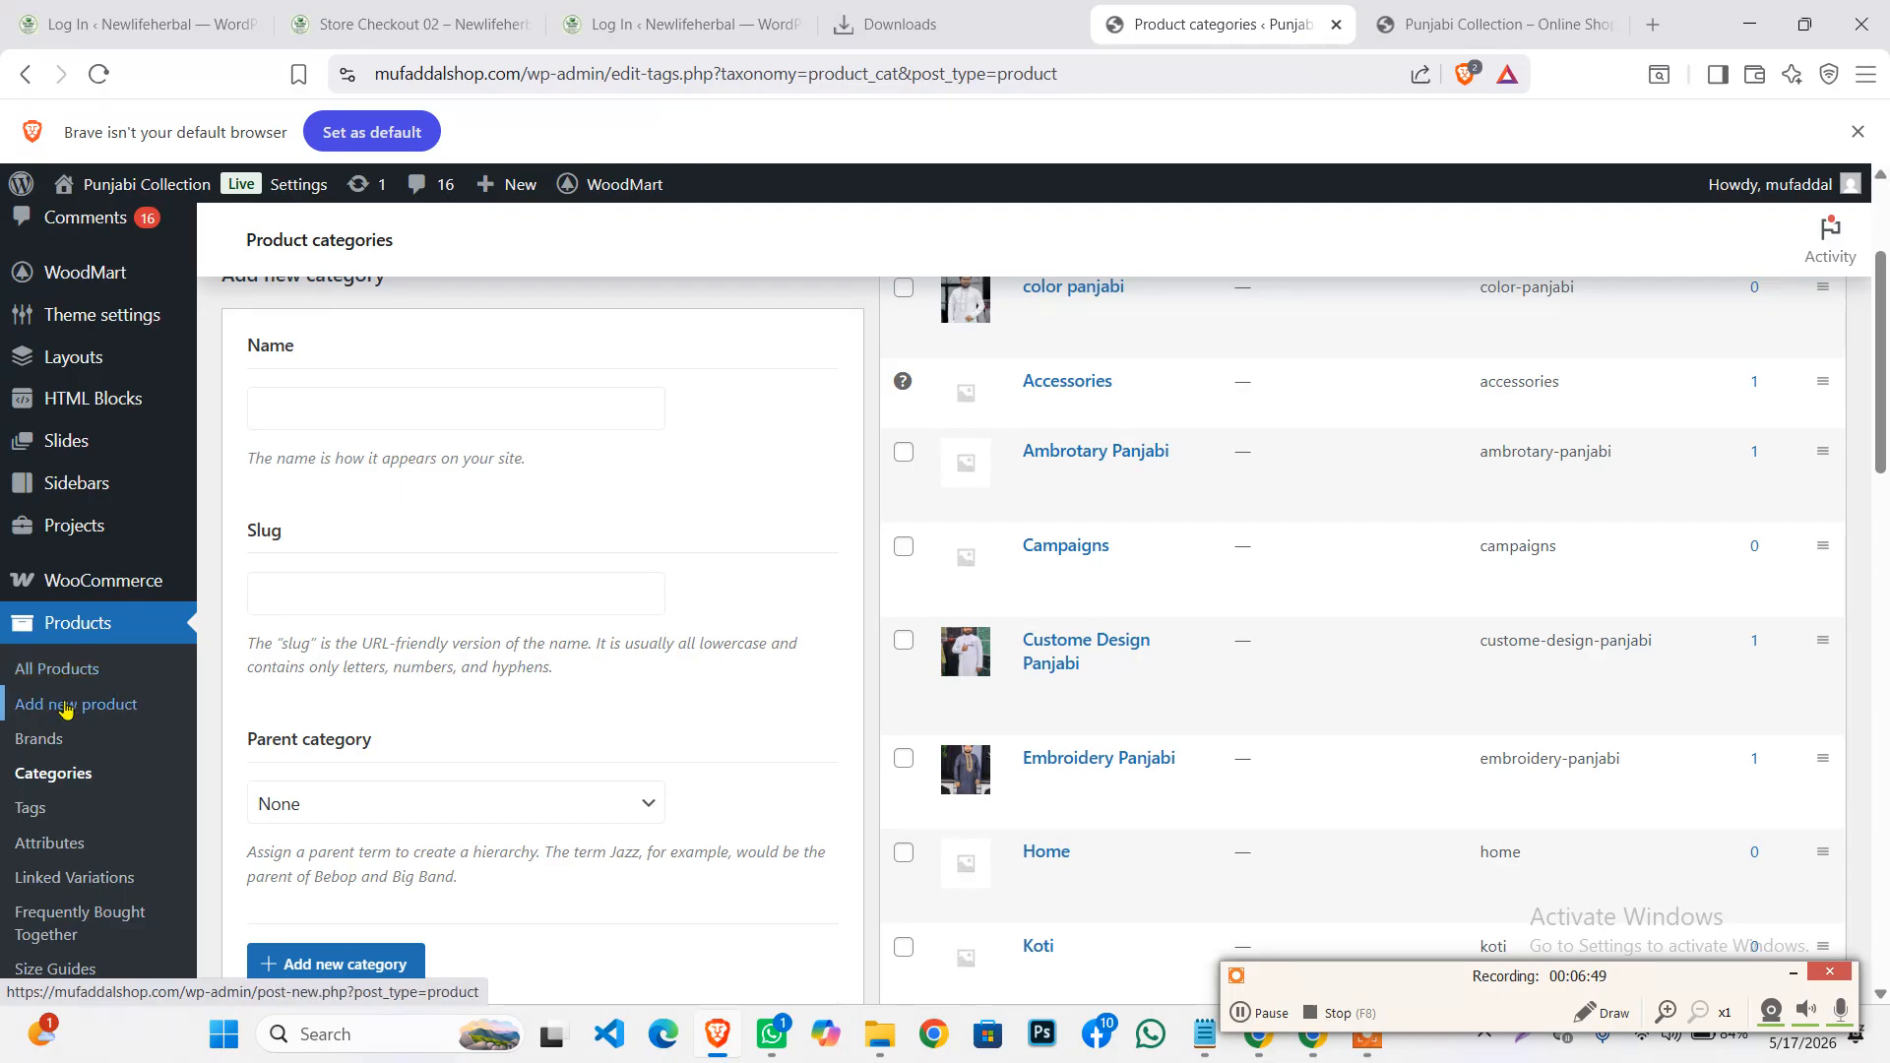
right_click(62, 673)
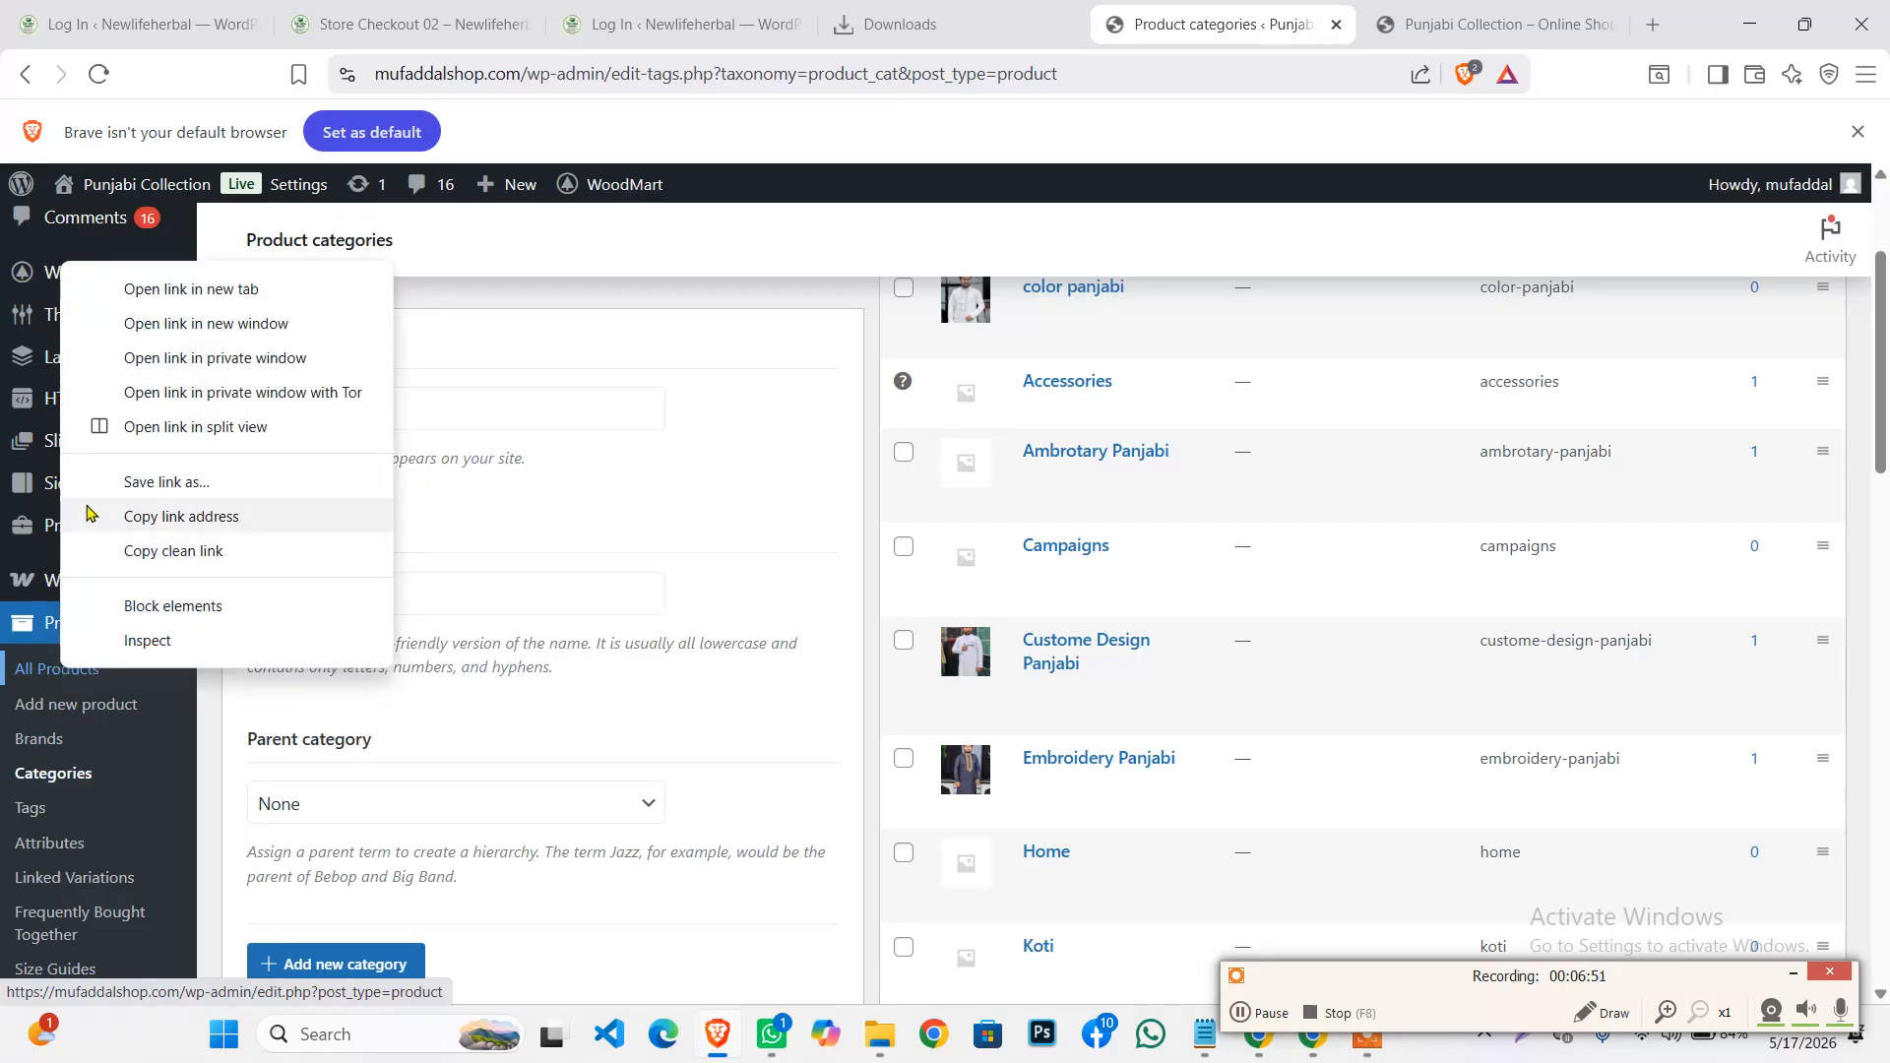
click(177, 288)
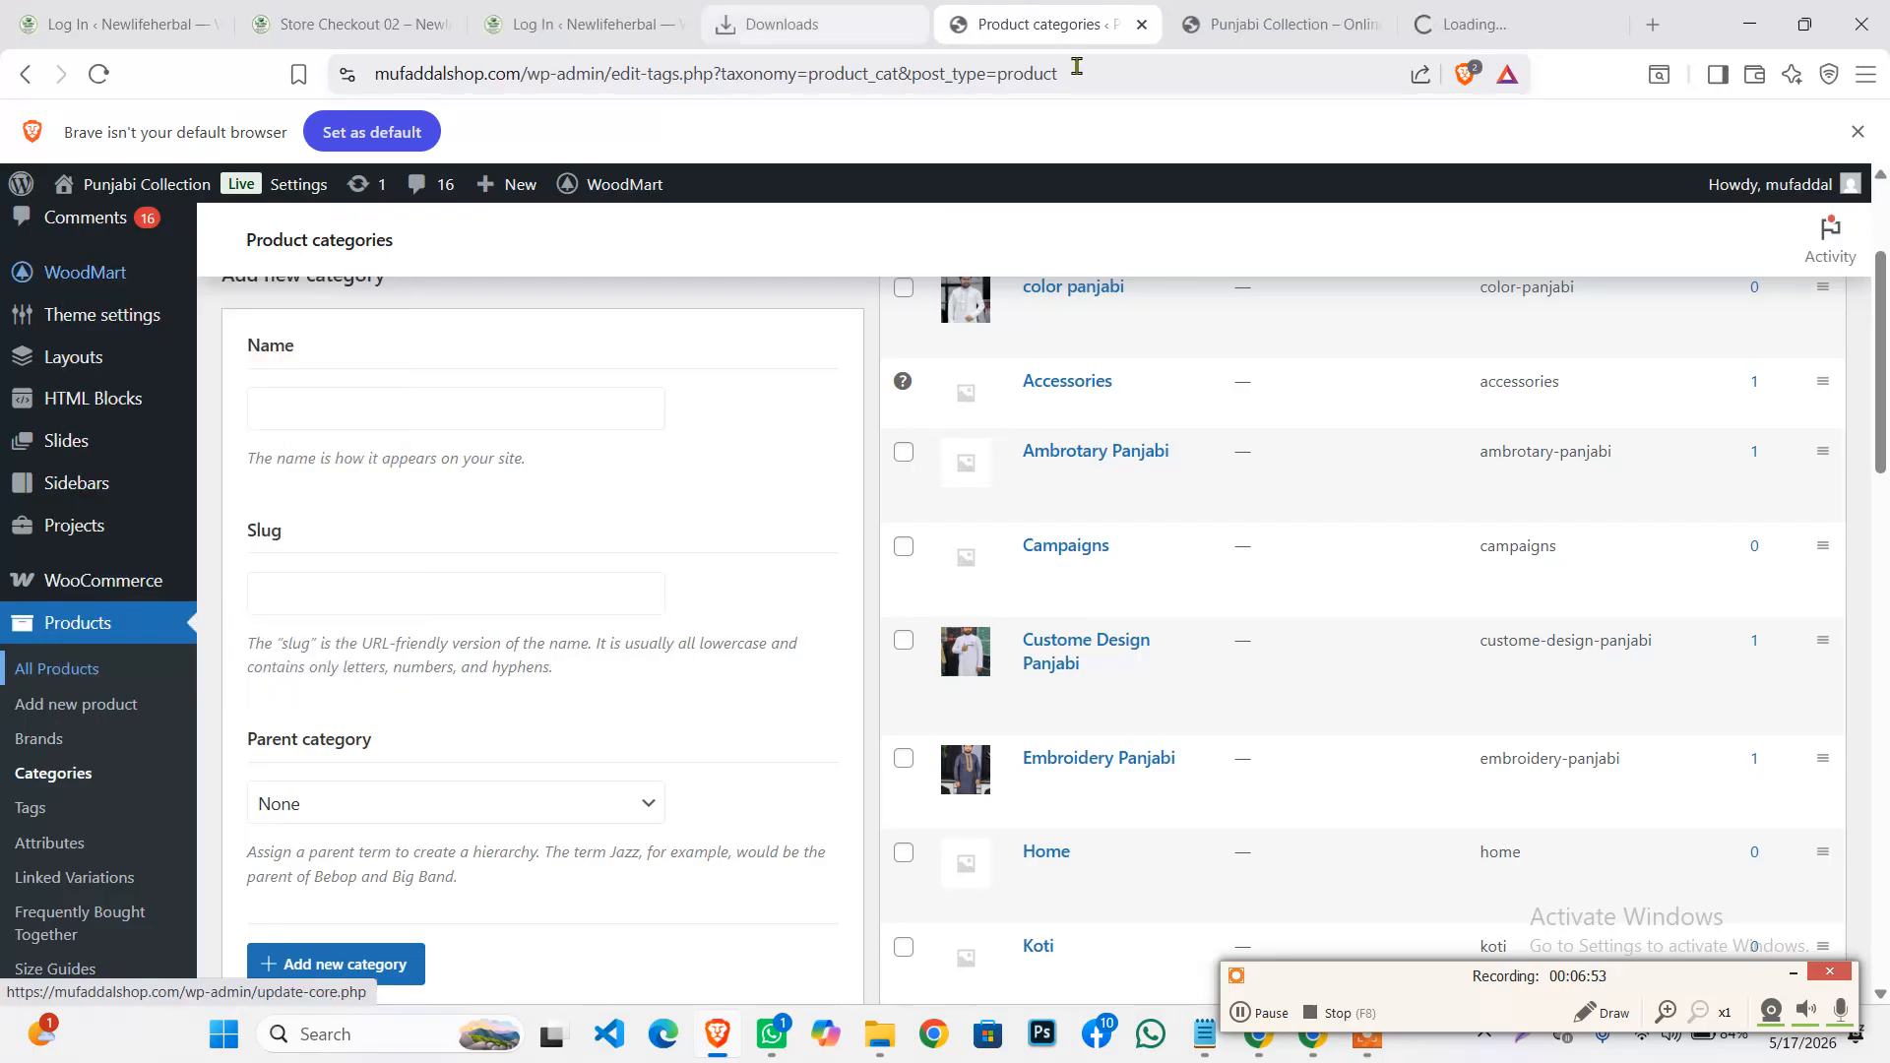
click(1502, 23)
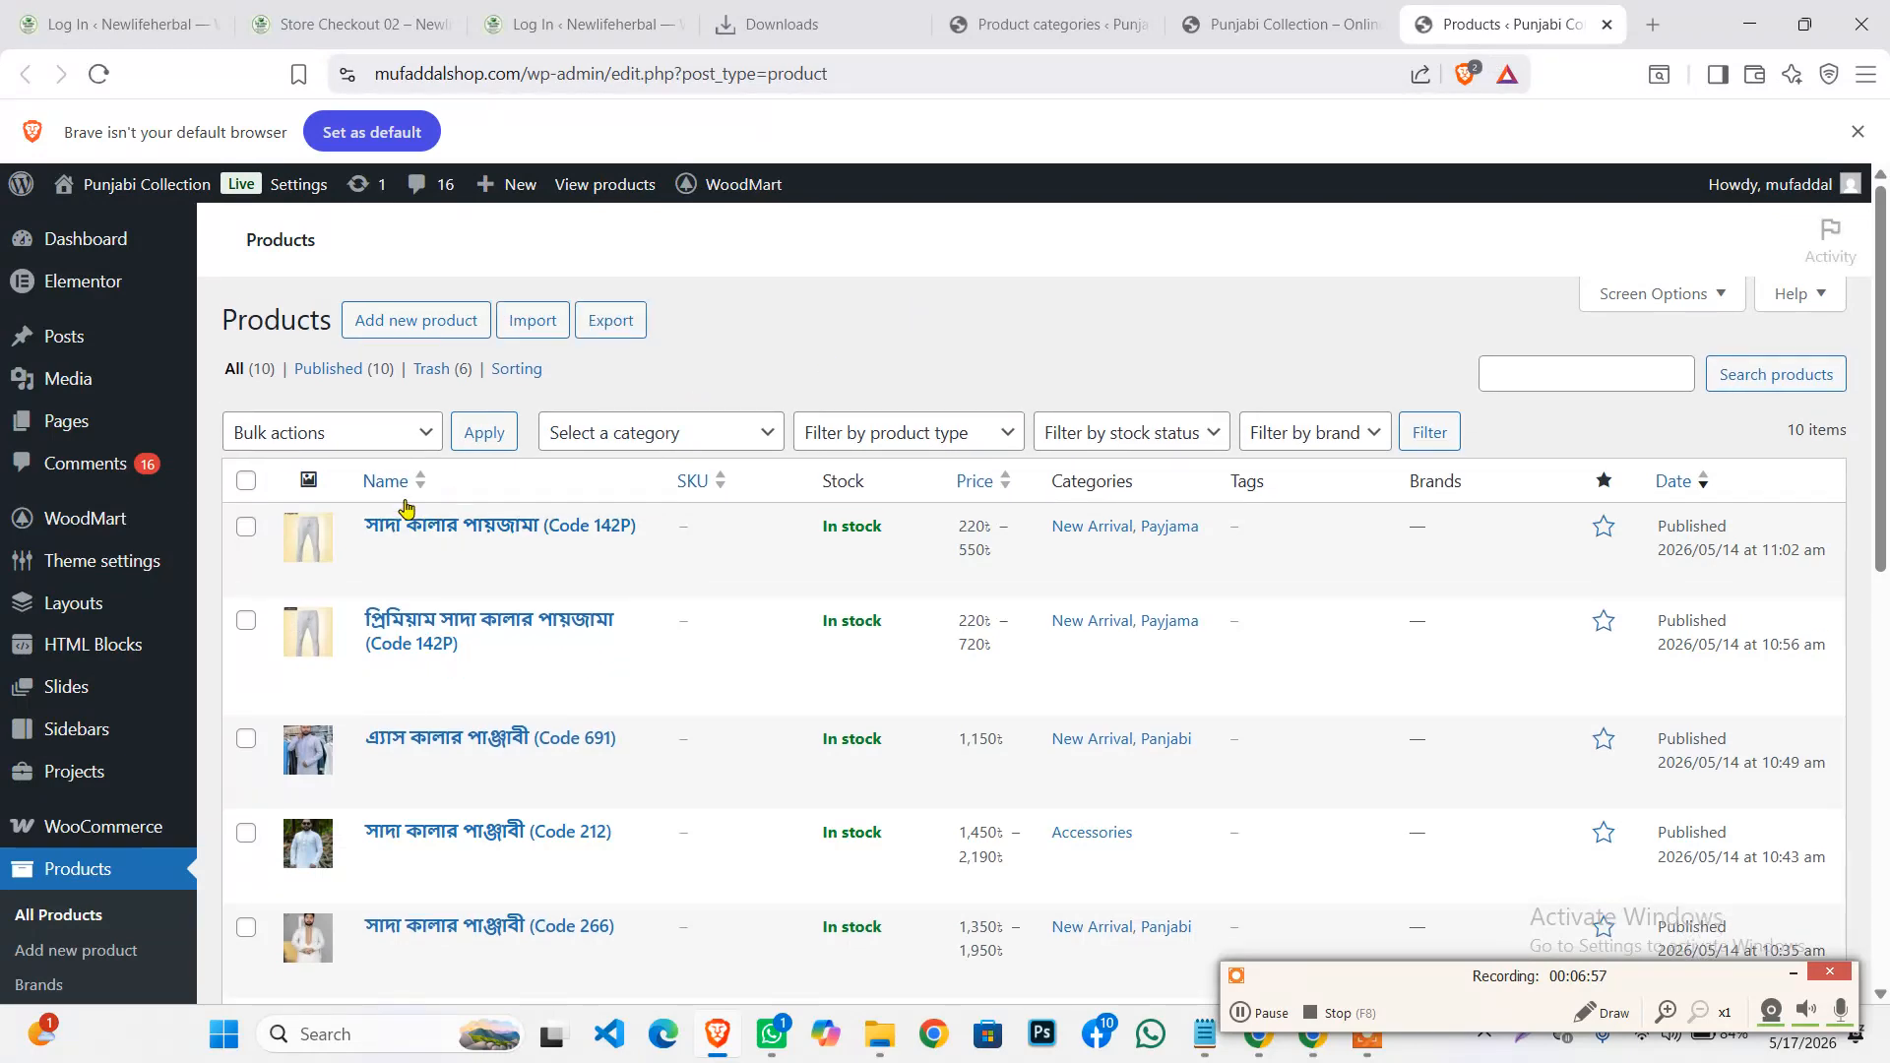
From the Products list, open Add new product in a new tab and switch to it
scroll(355, 689, down, 8)
scroll(352, 744, up, 8)
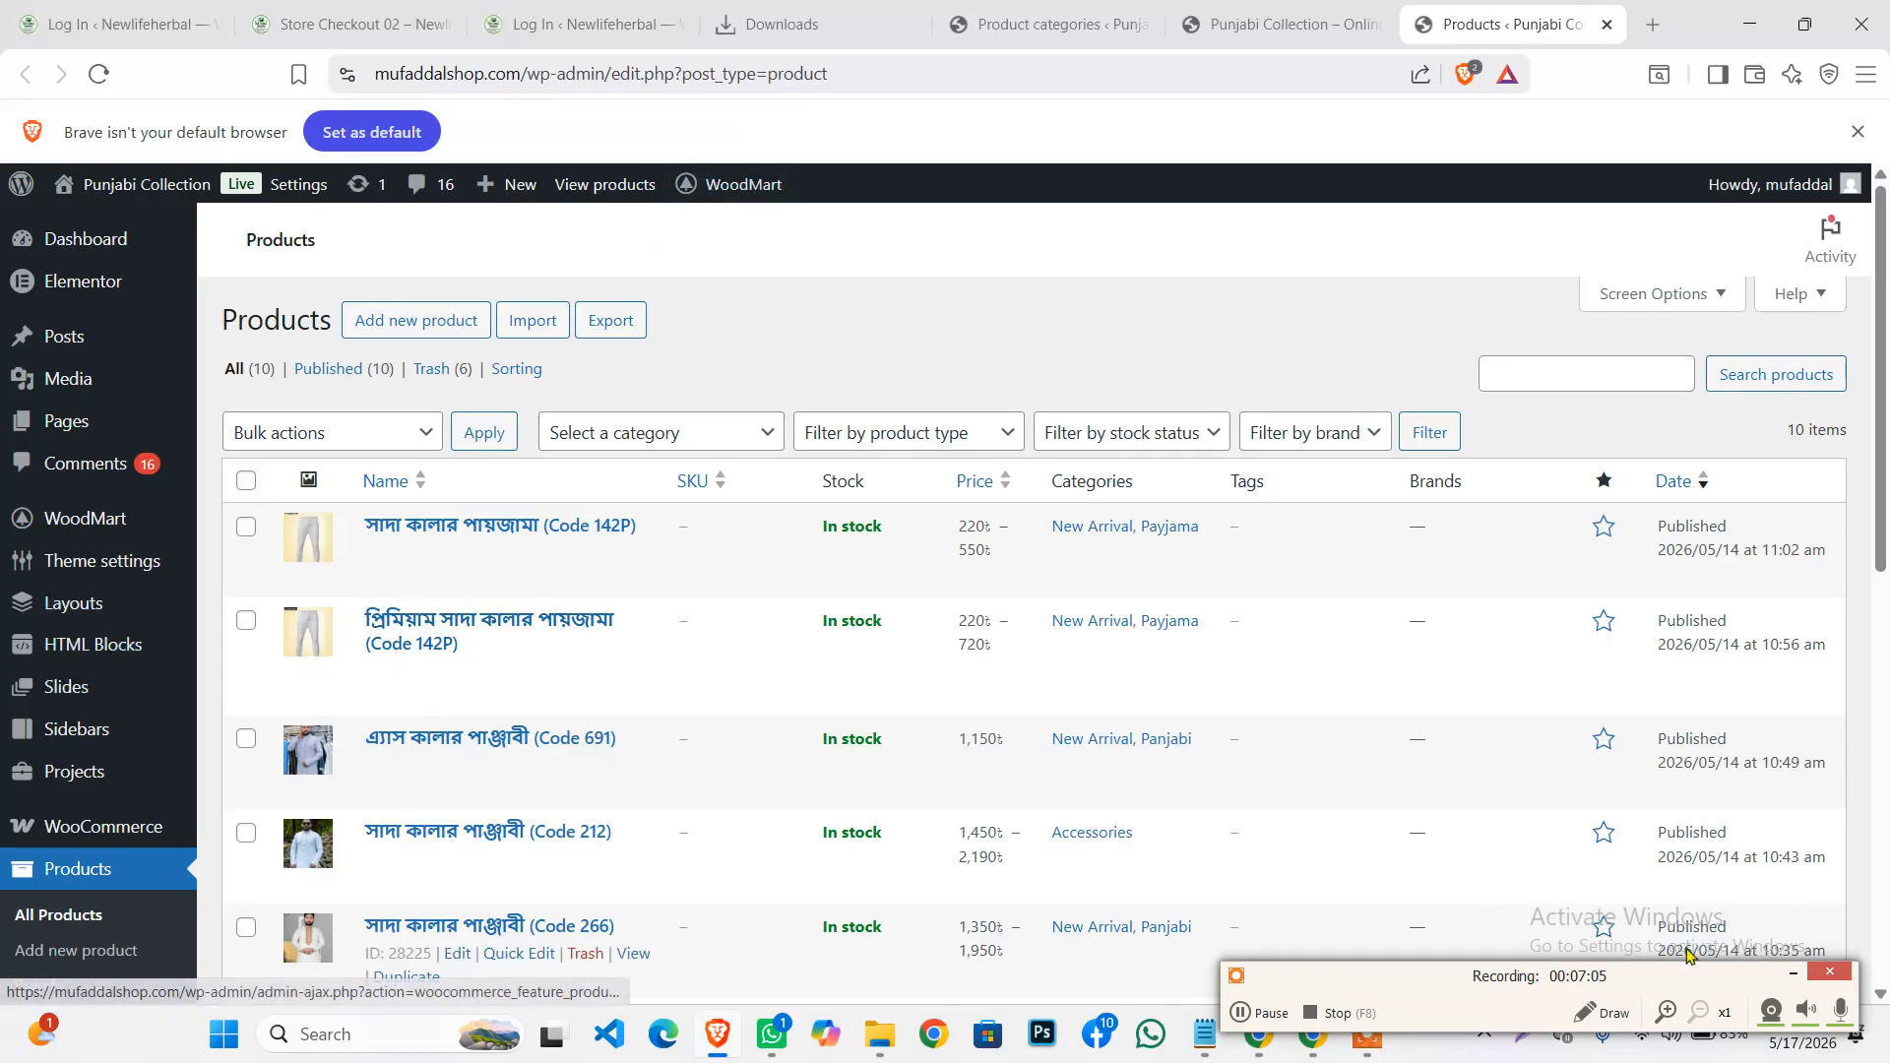
right_click(391, 331)
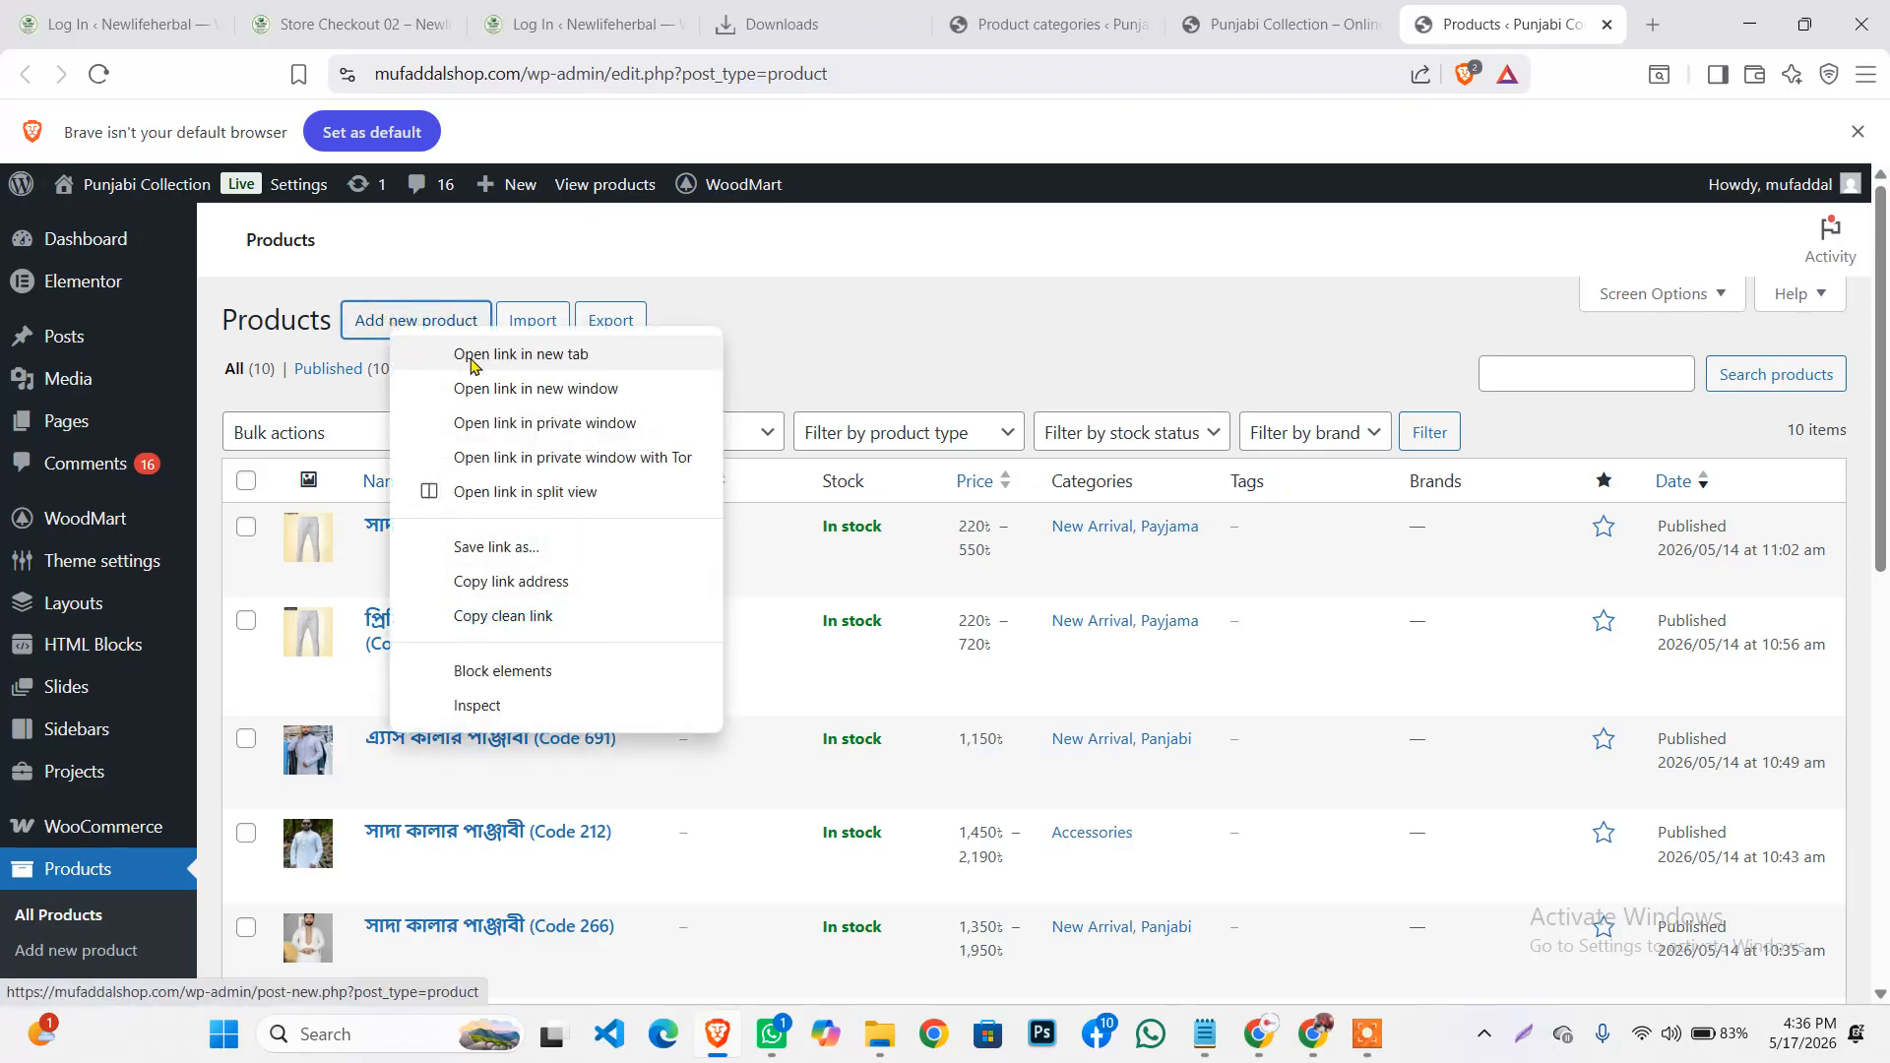
click(472, 358)
click(1545, 10)
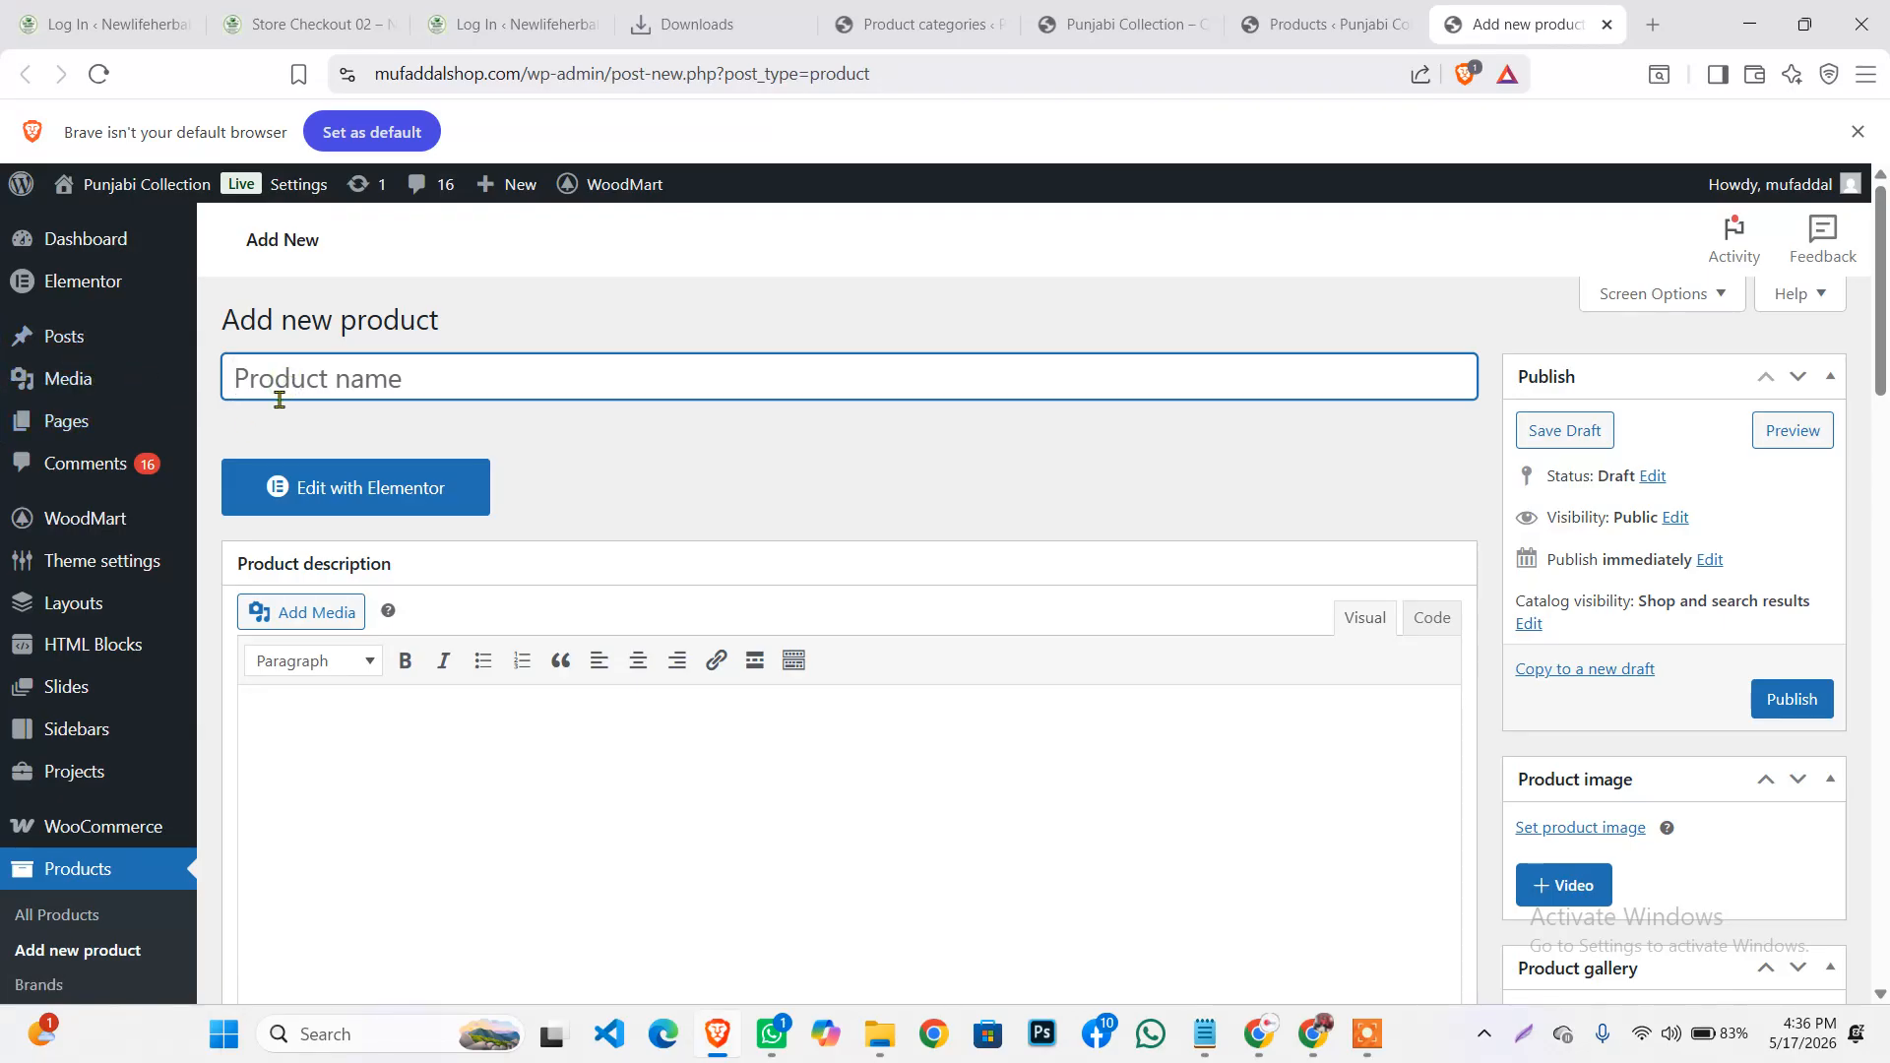
Name the product 'test product' and type placeholder lines into the product description
text(test)
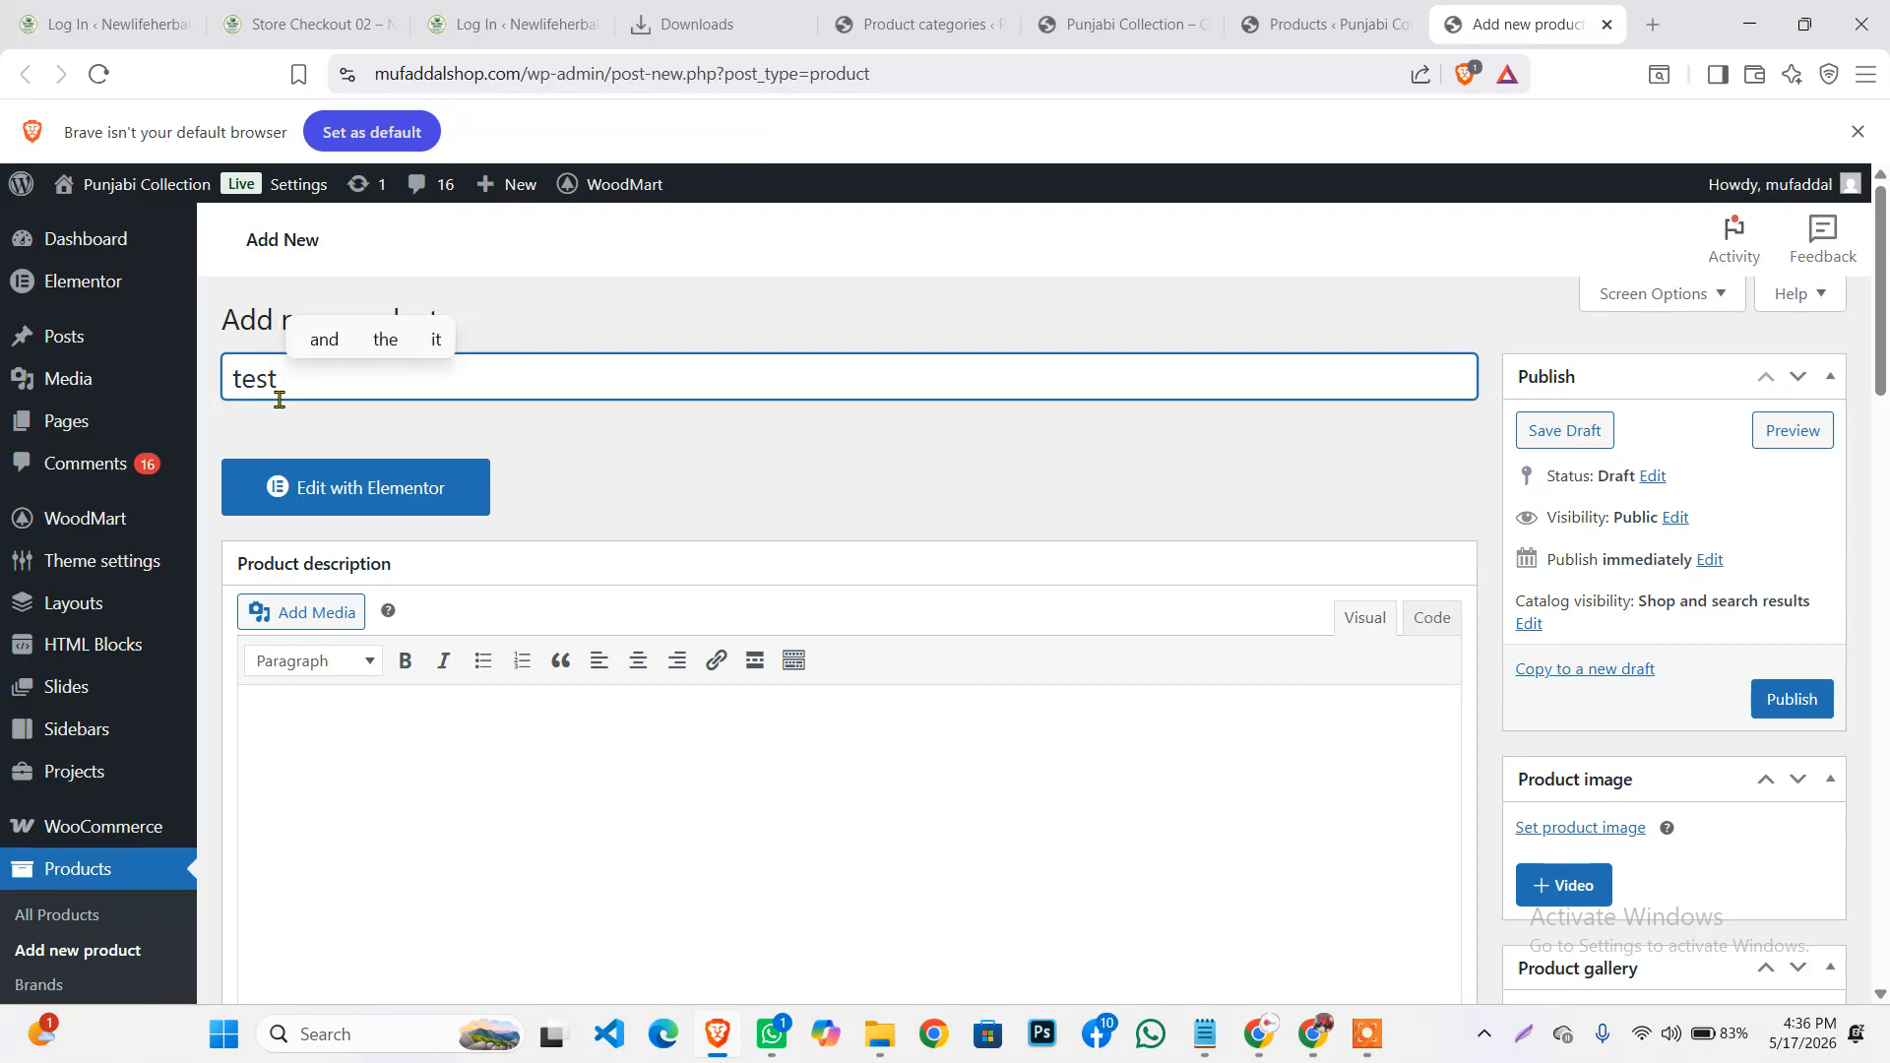
text( pro)
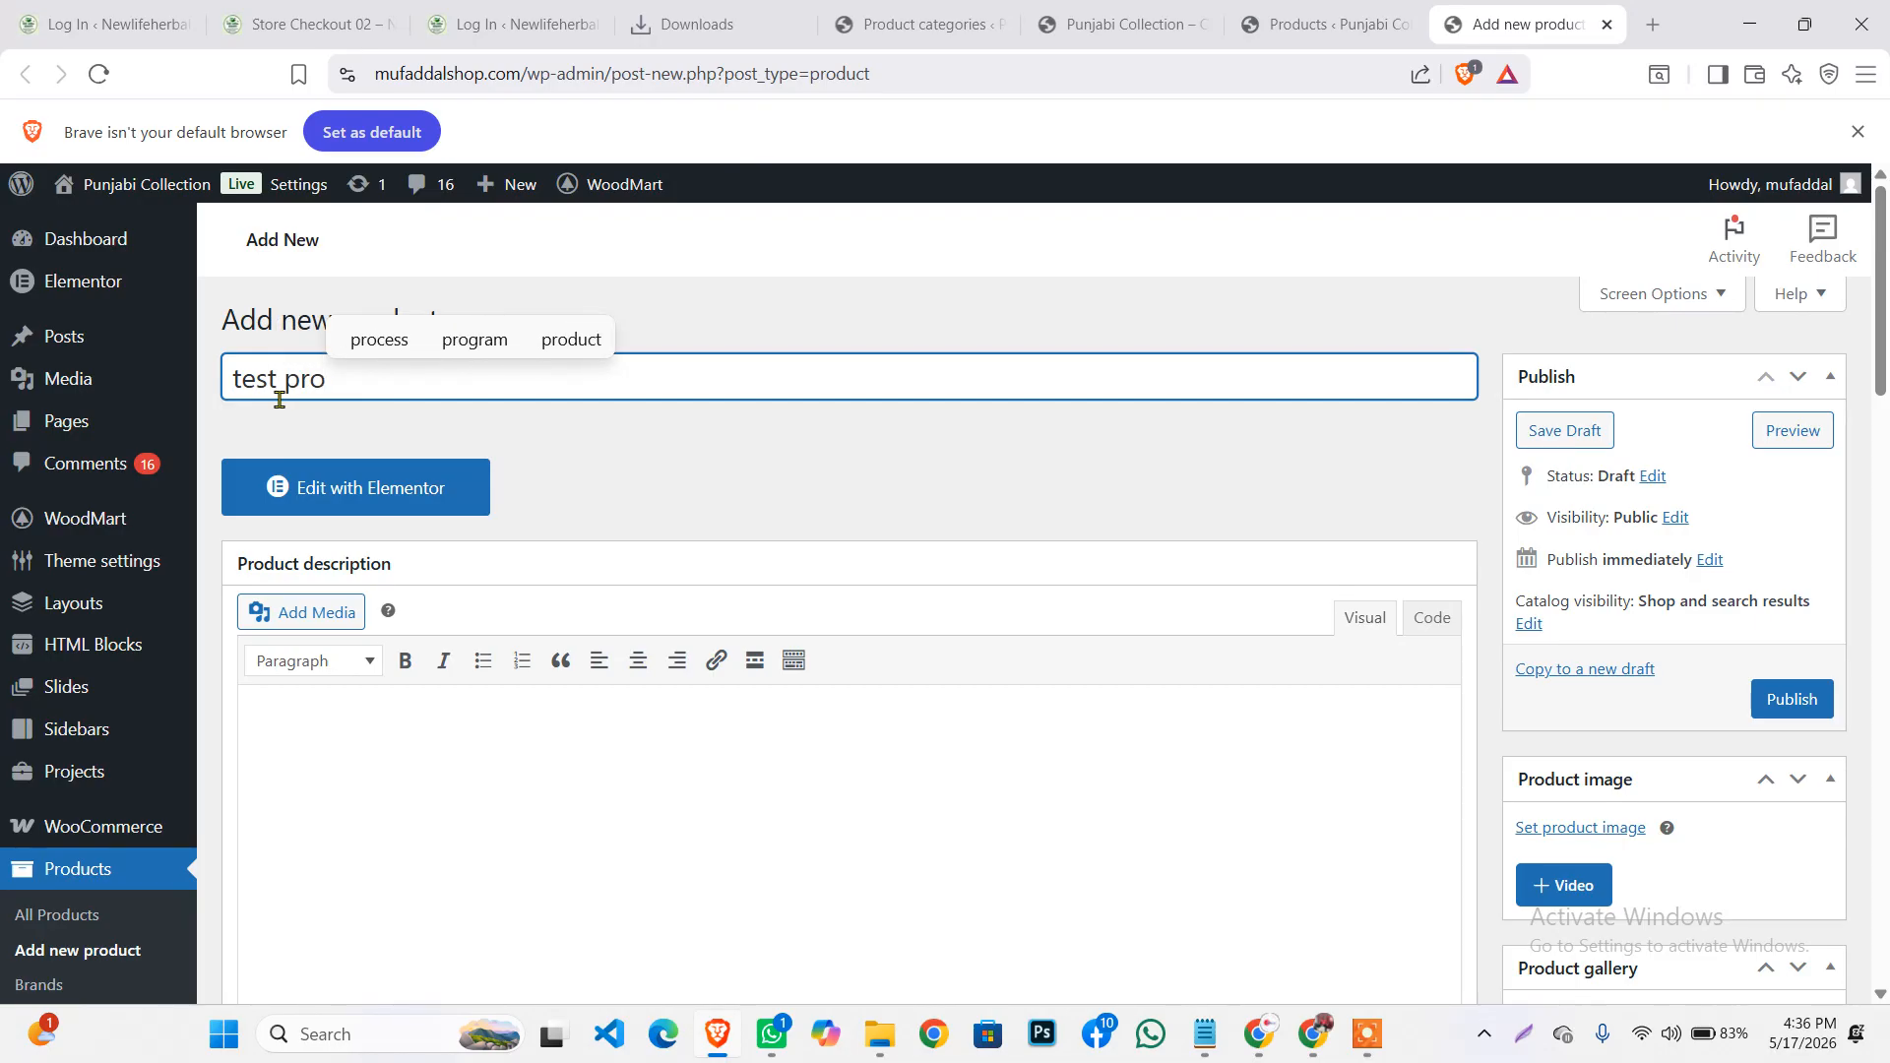
text(duct)
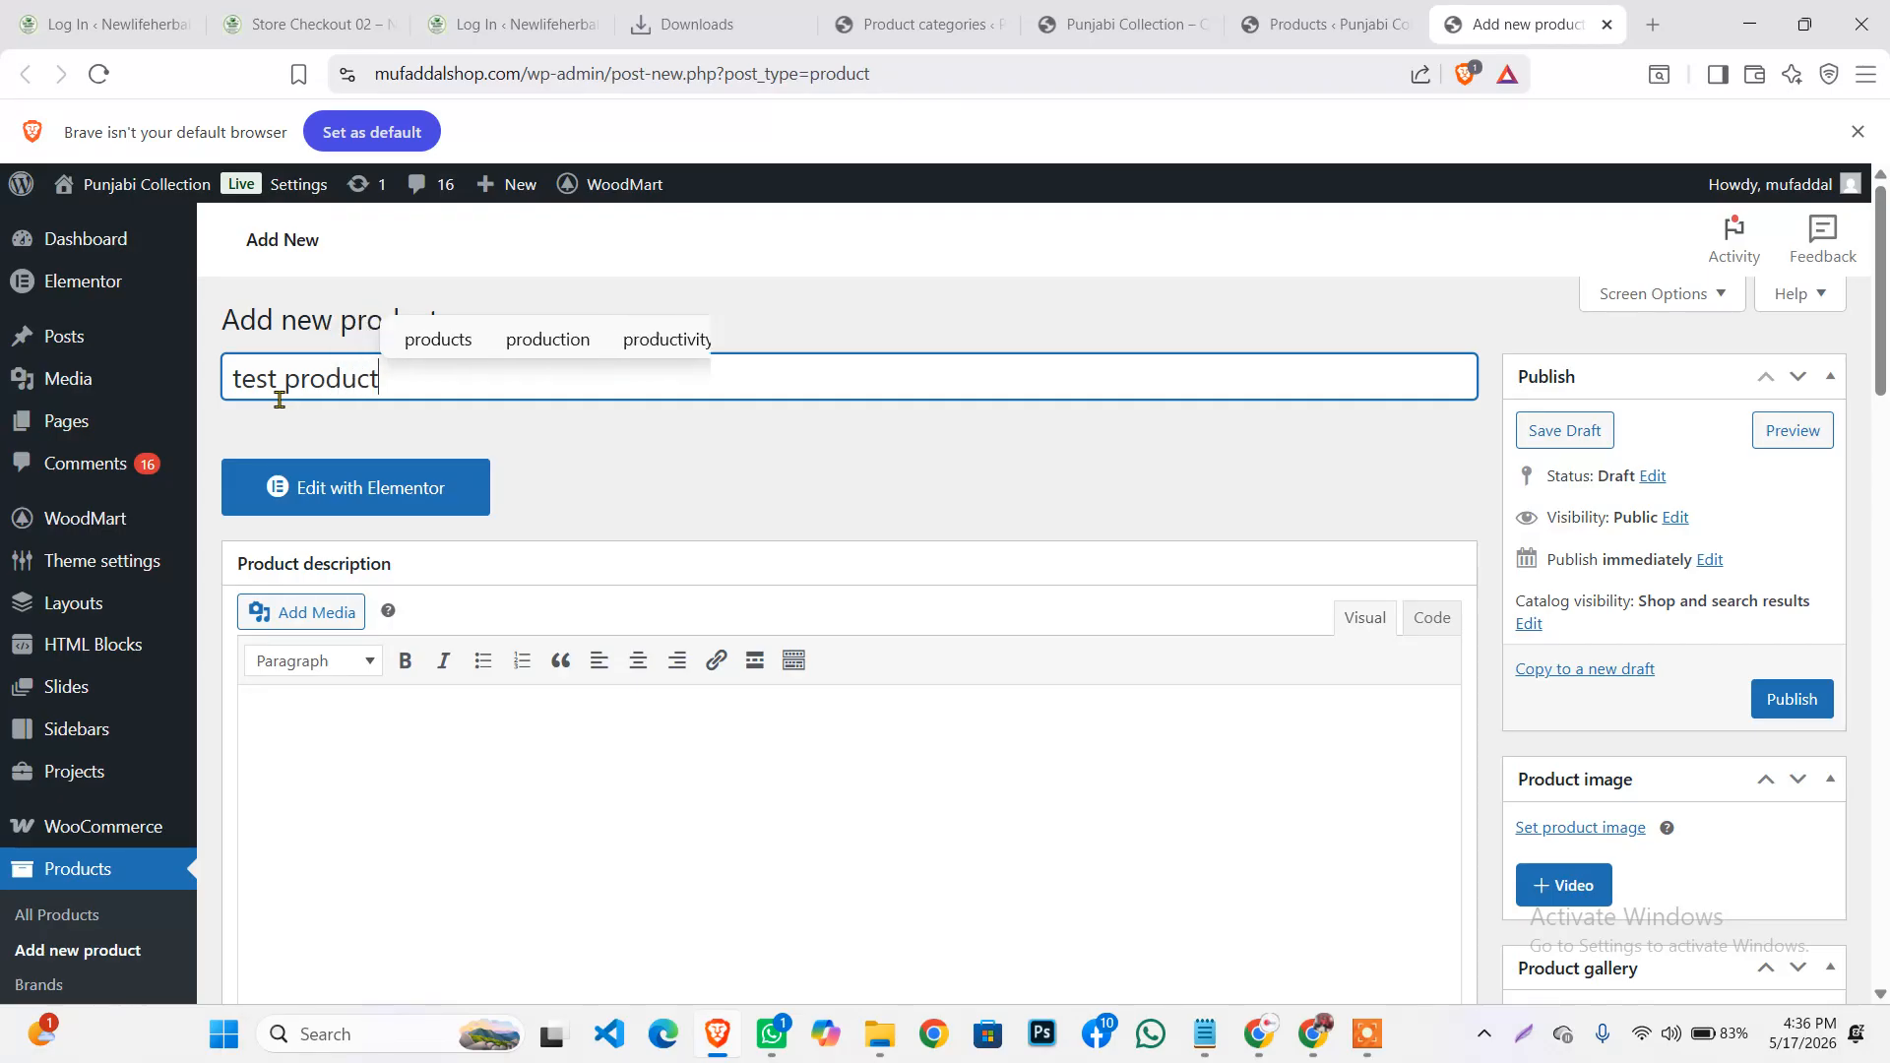
scroll(412, 537, down, 3)
click(295, 519)
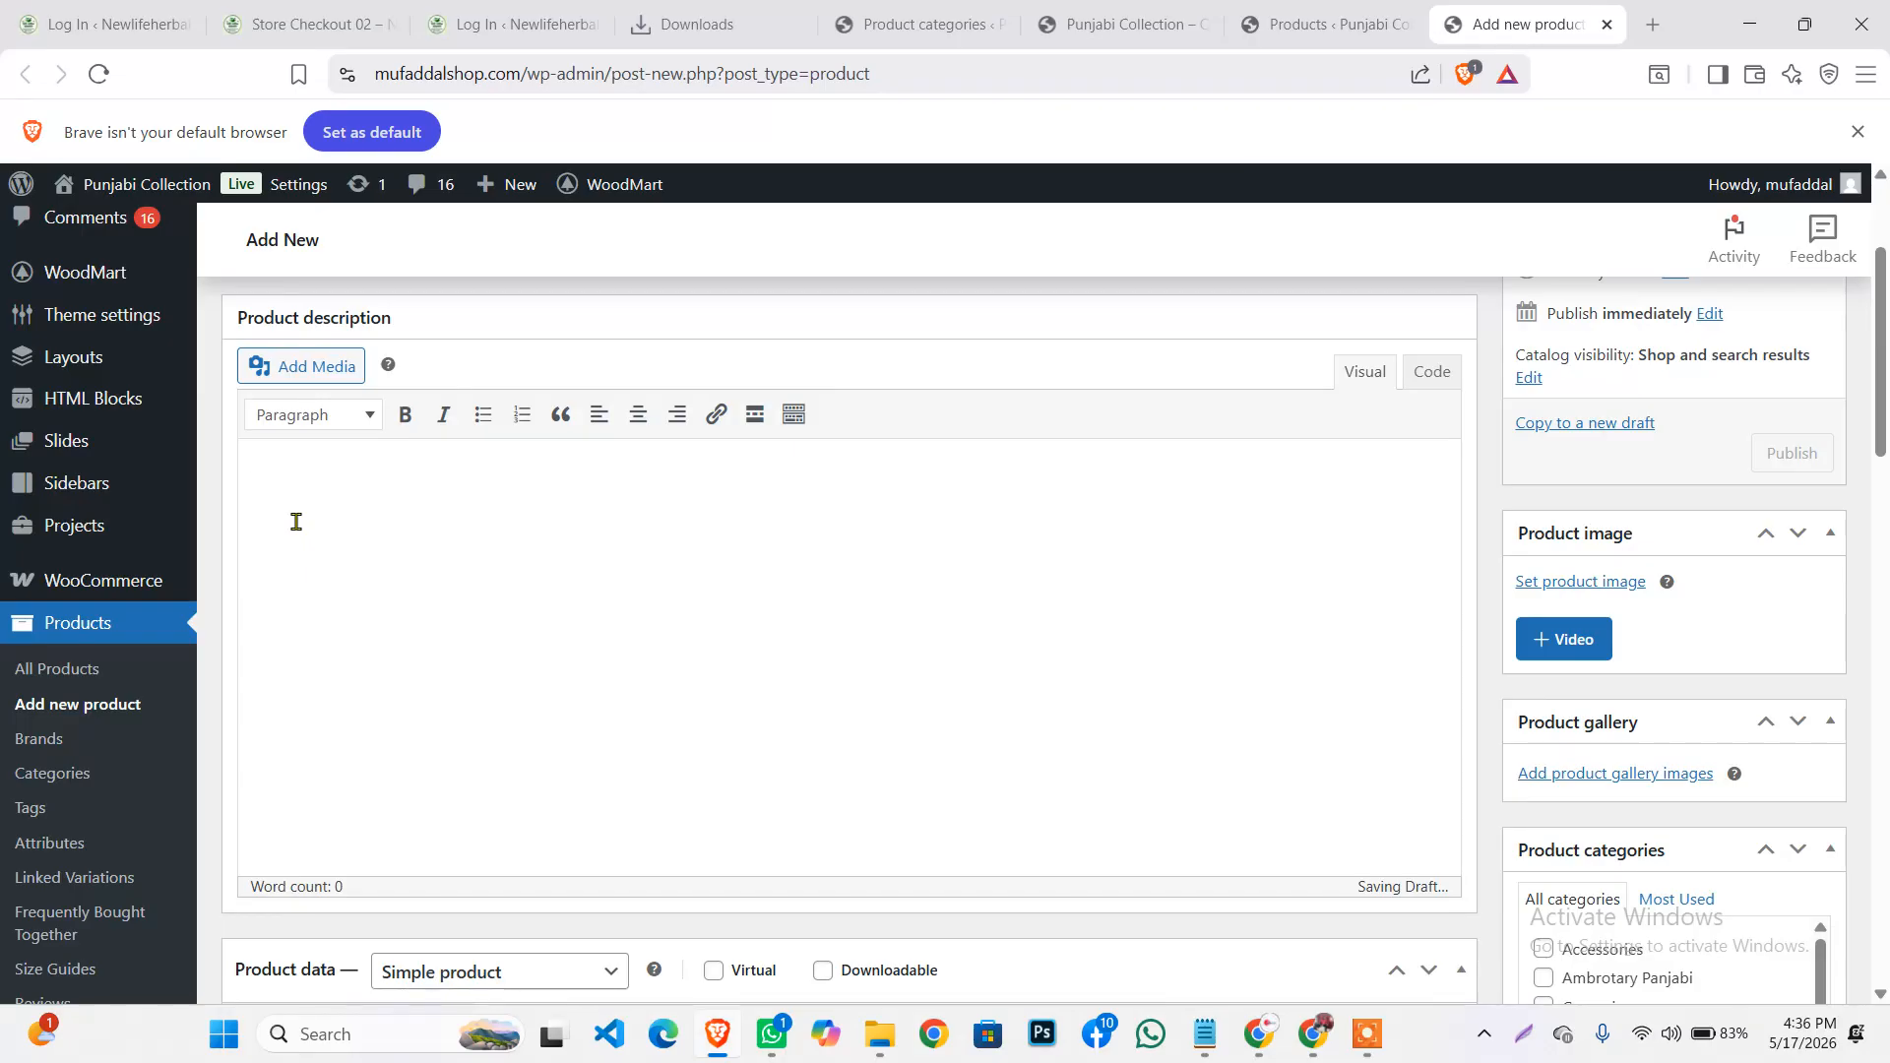
text(gytd)
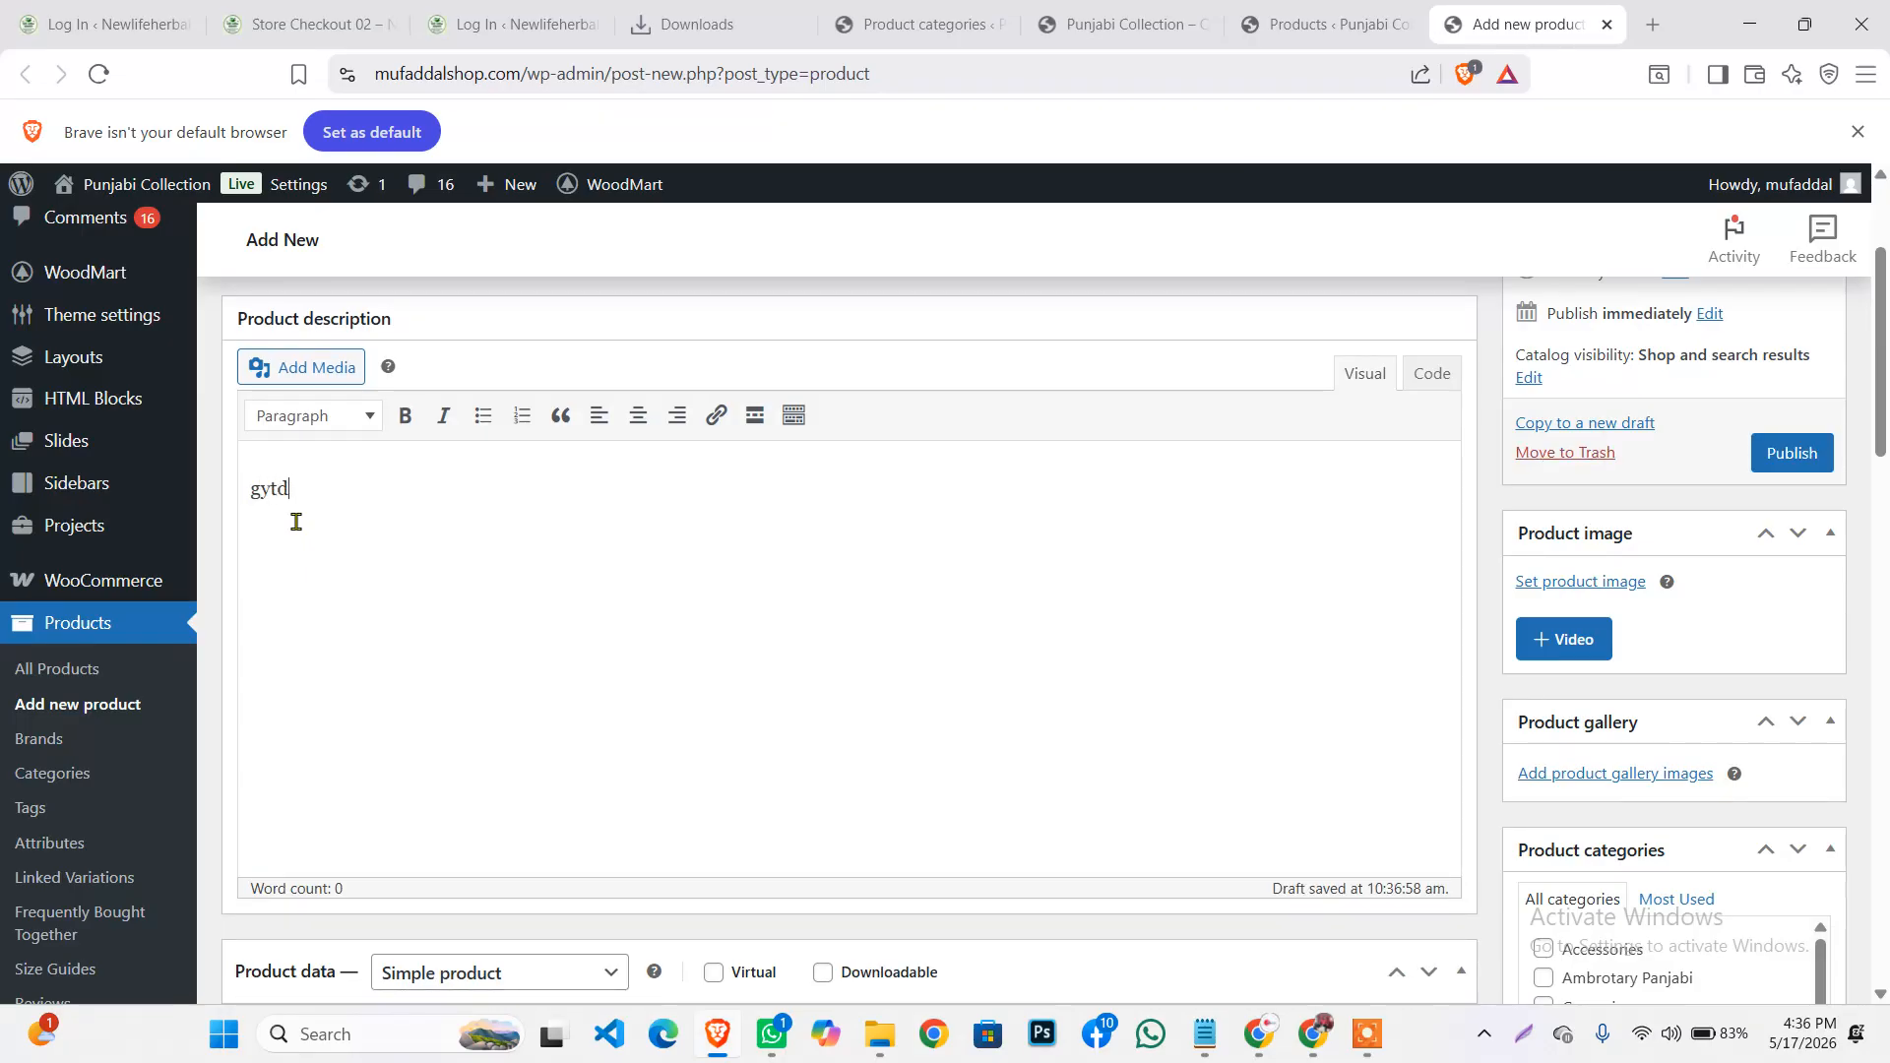
text(ywegduasjhduayfasuhcdsag)
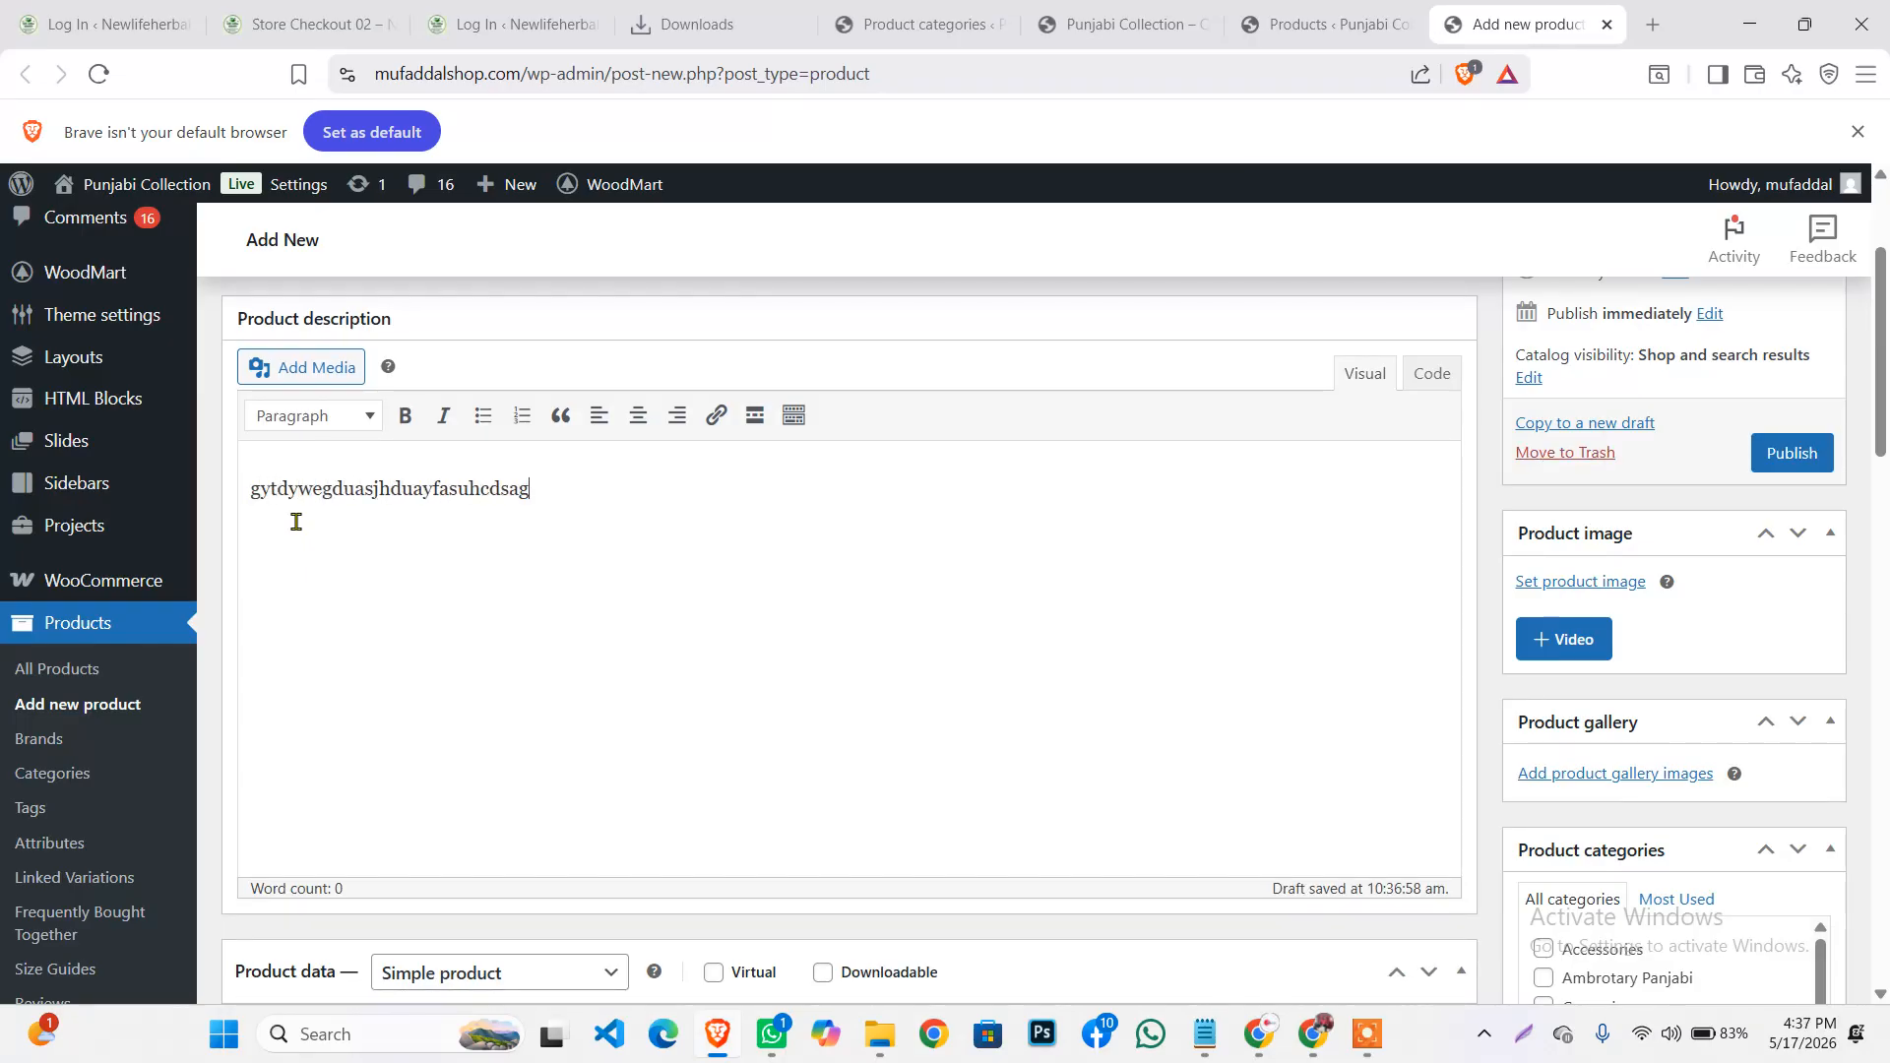
key(Return)
text(dhfuryfierjgogihof)
text(cdshfugirtgj)
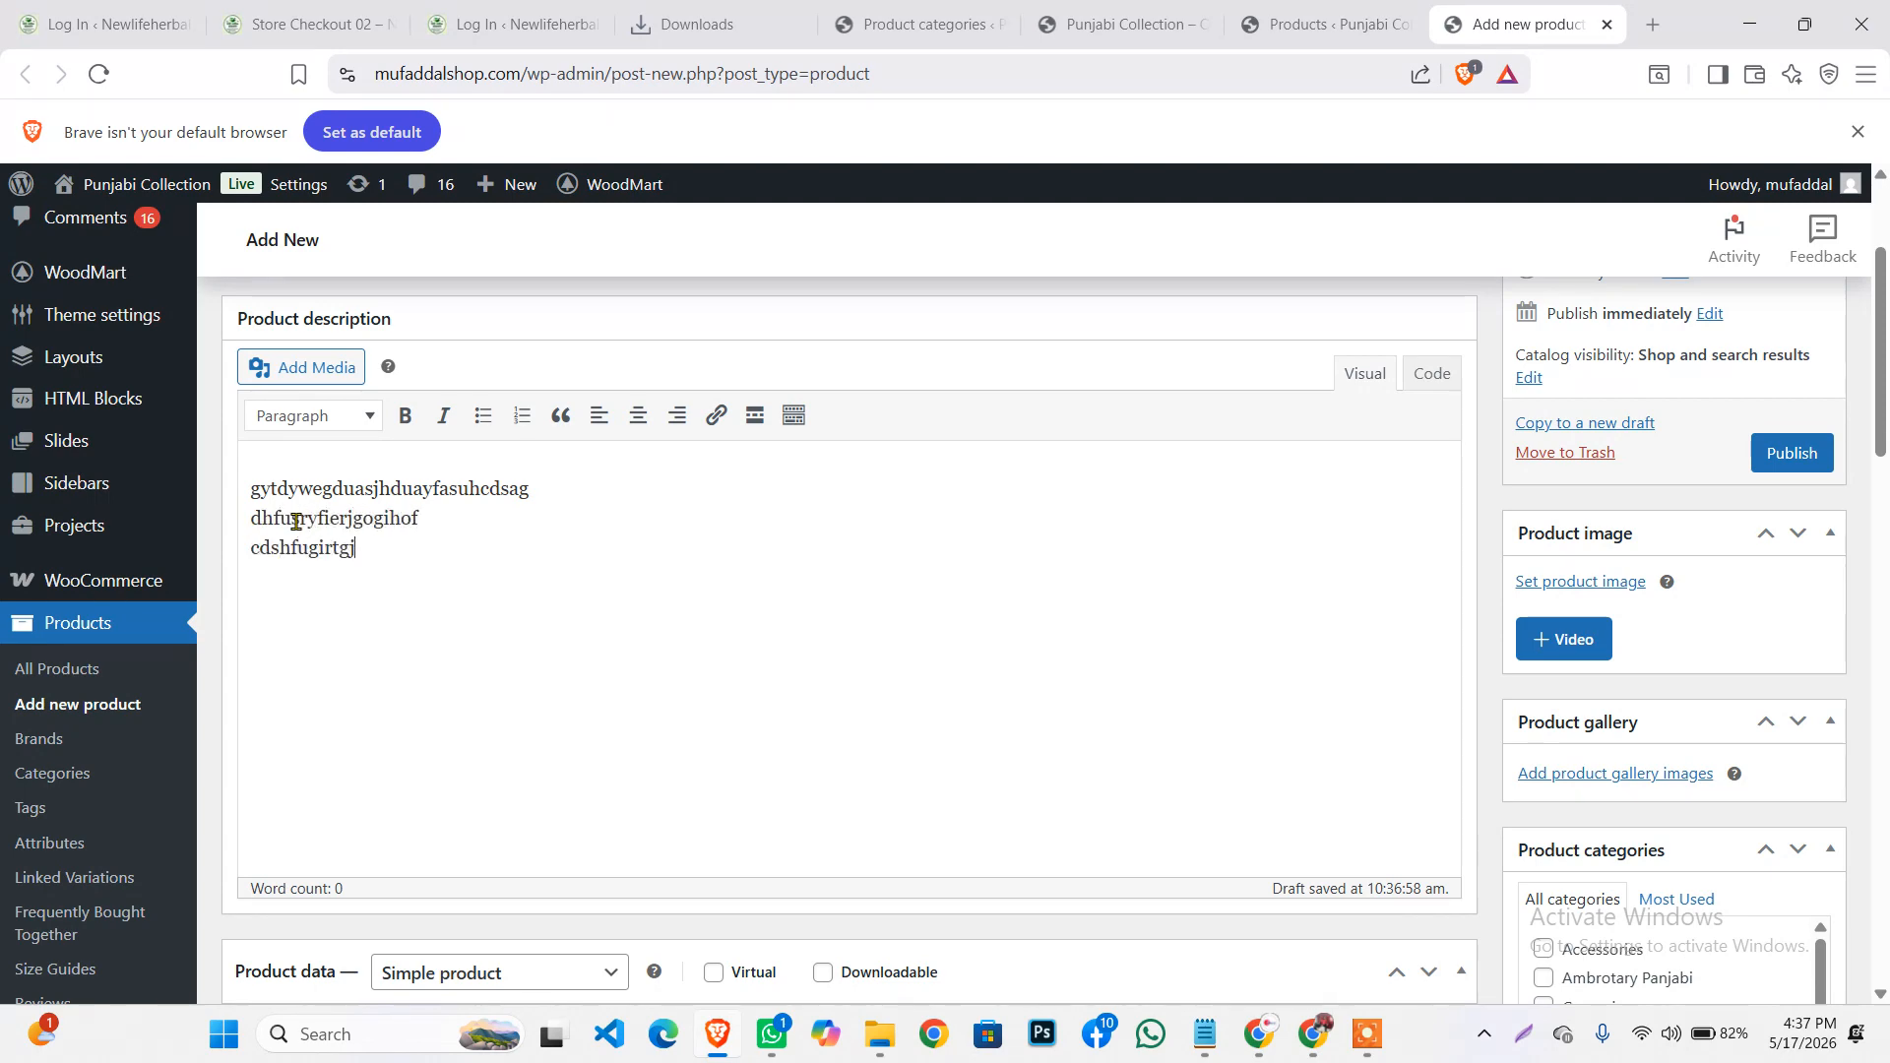
text(ot)
key(ctrl+a)
scroll(472, 596, down, 6)
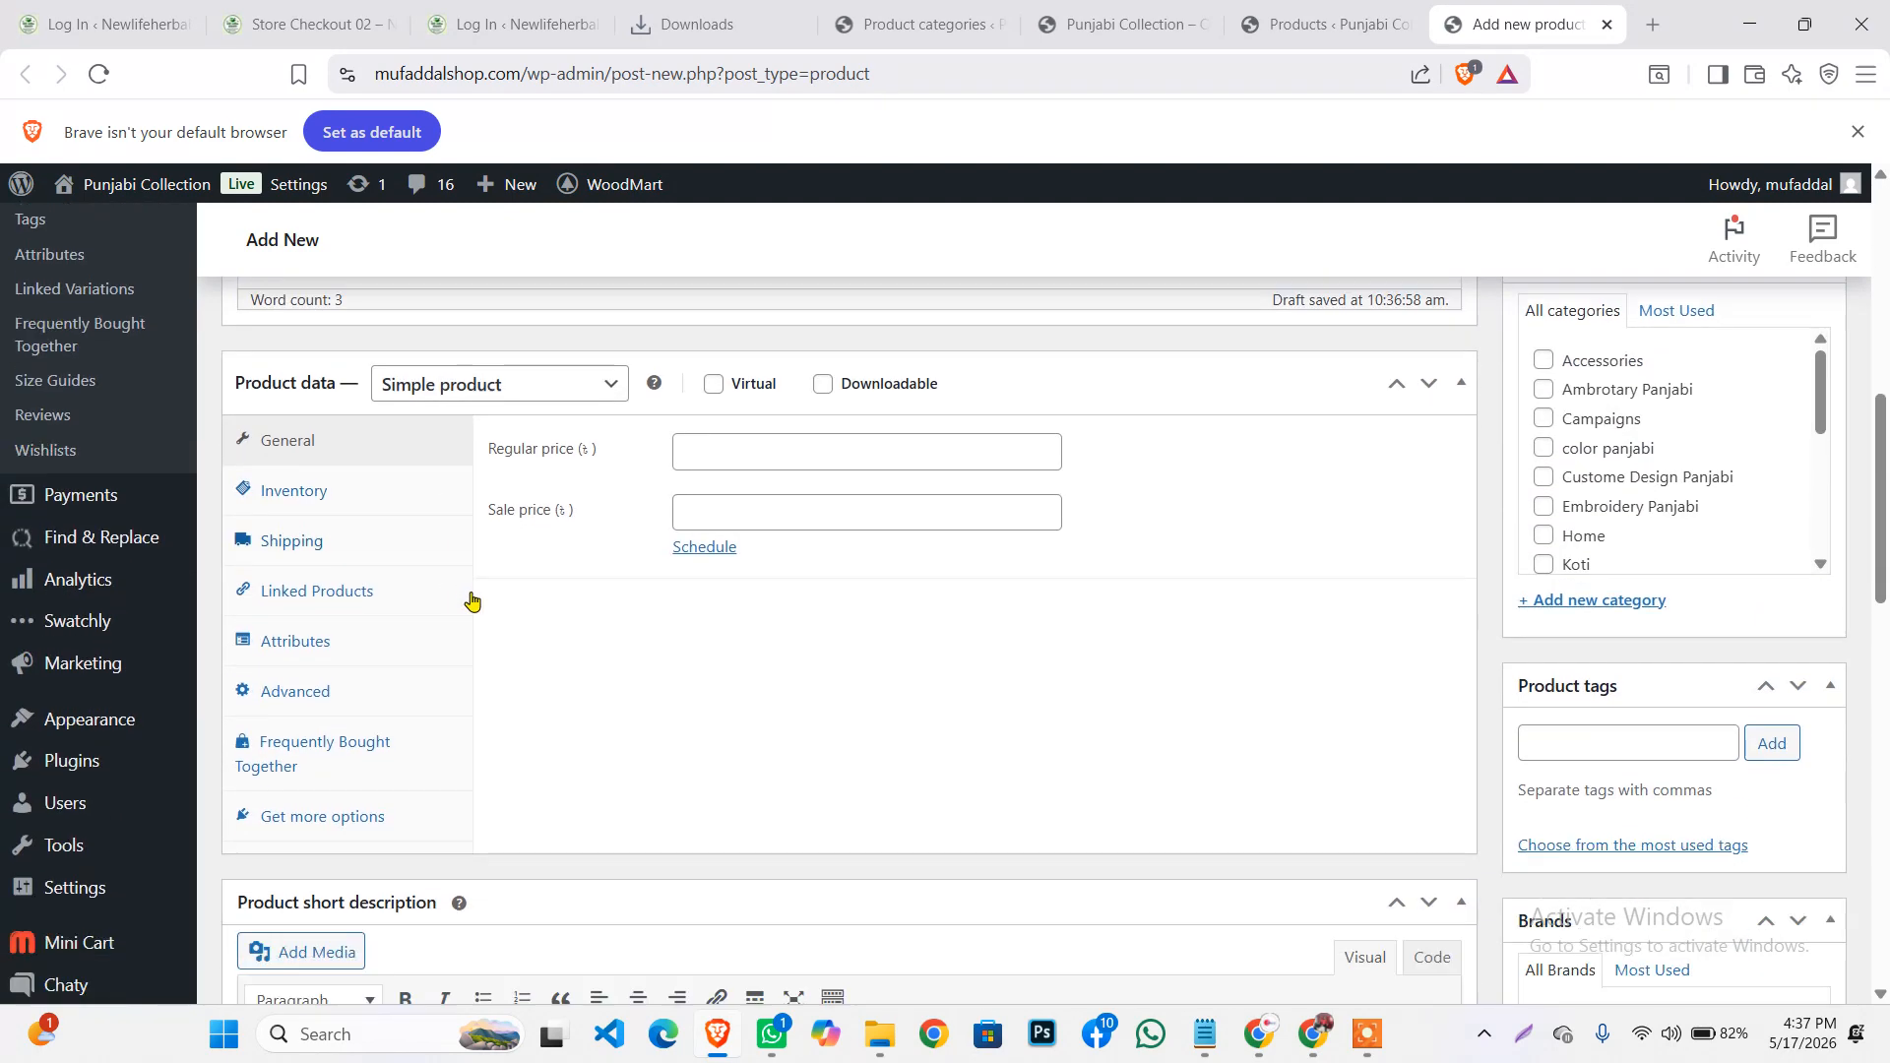
Enter a regular price of 400 and a sale price of 350
click(705, 424)
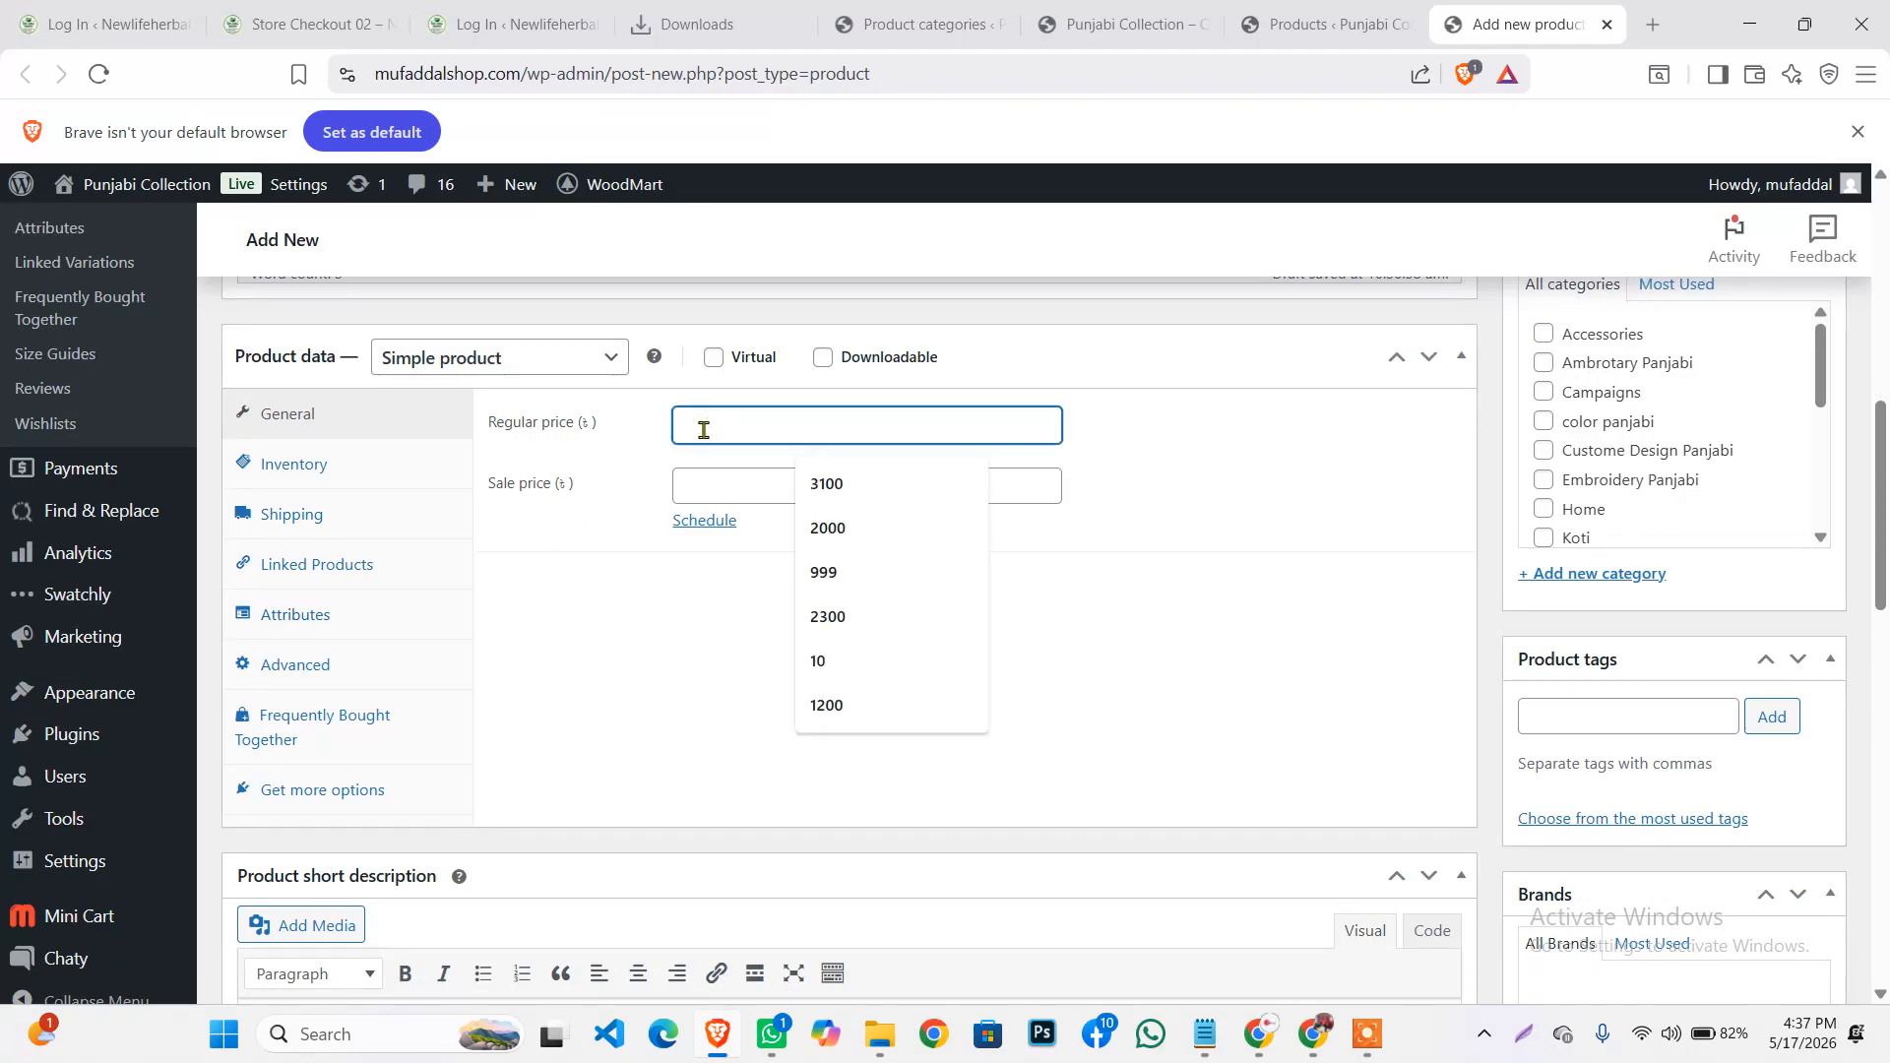
text(400)
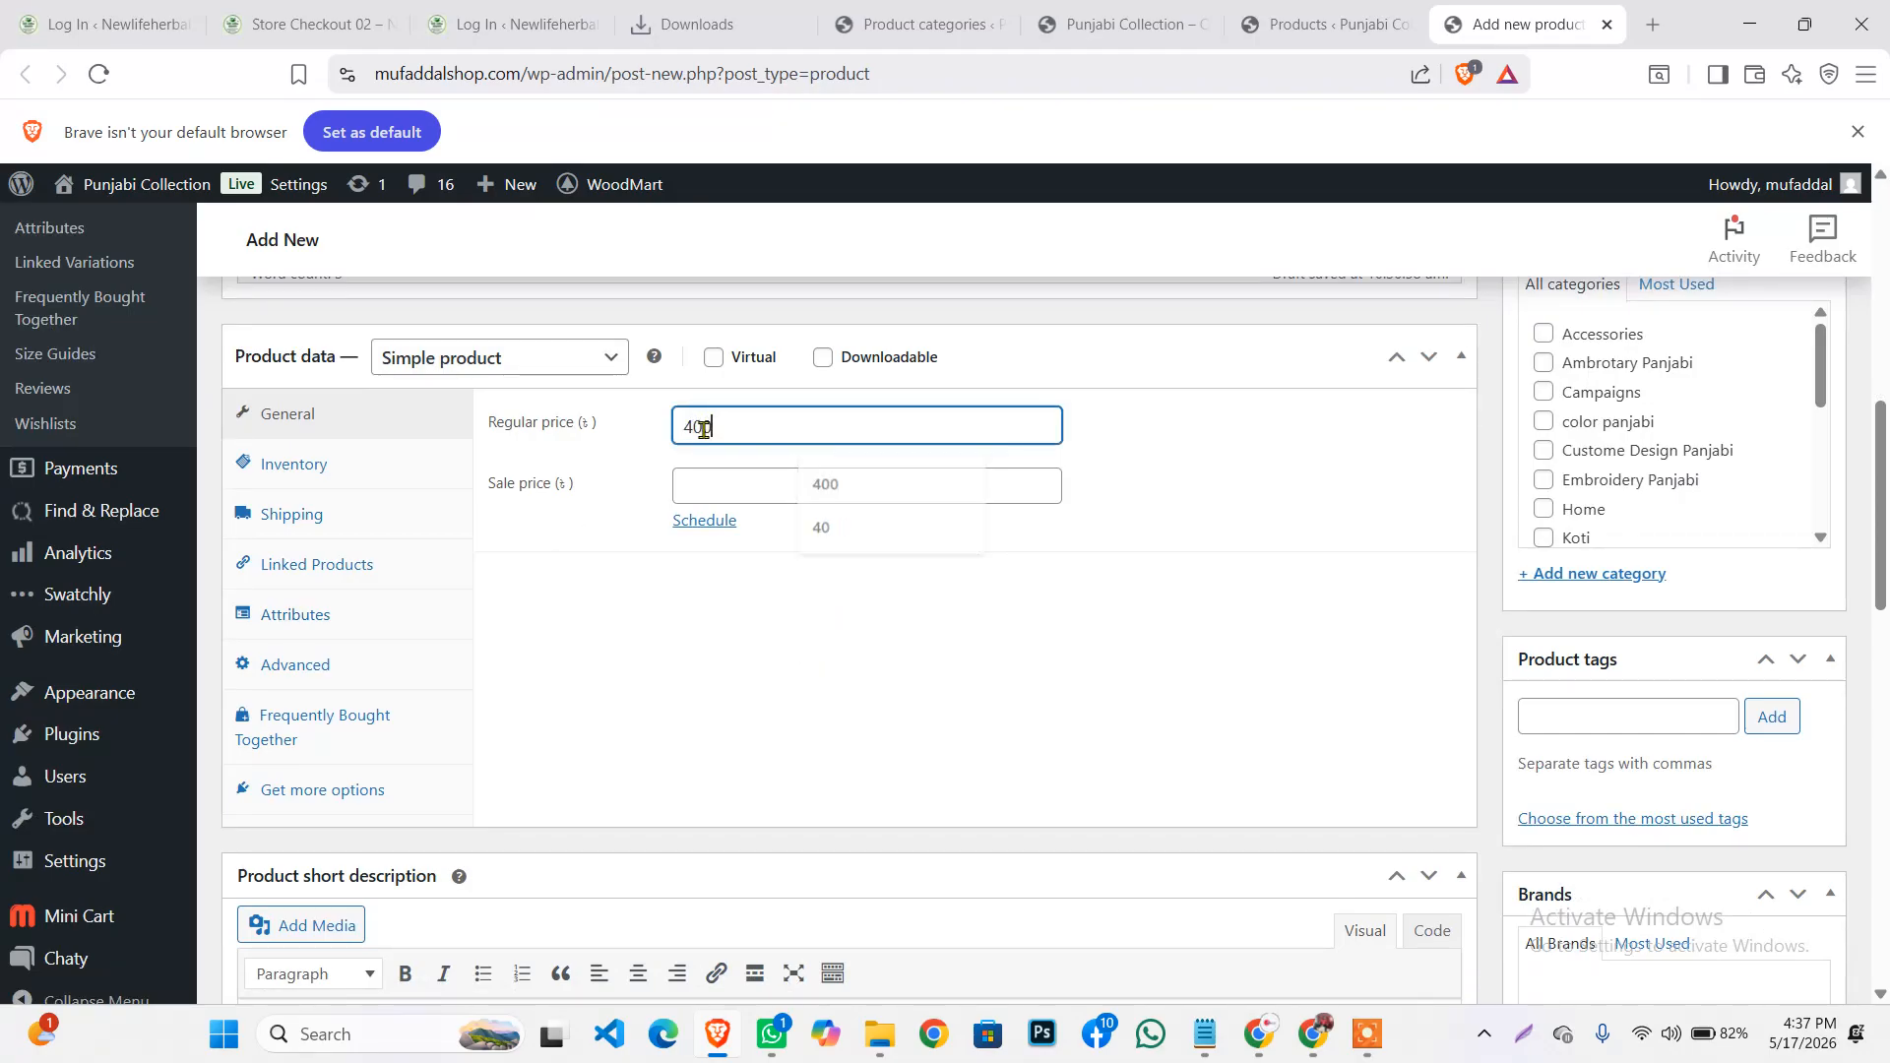
click(739, 487)
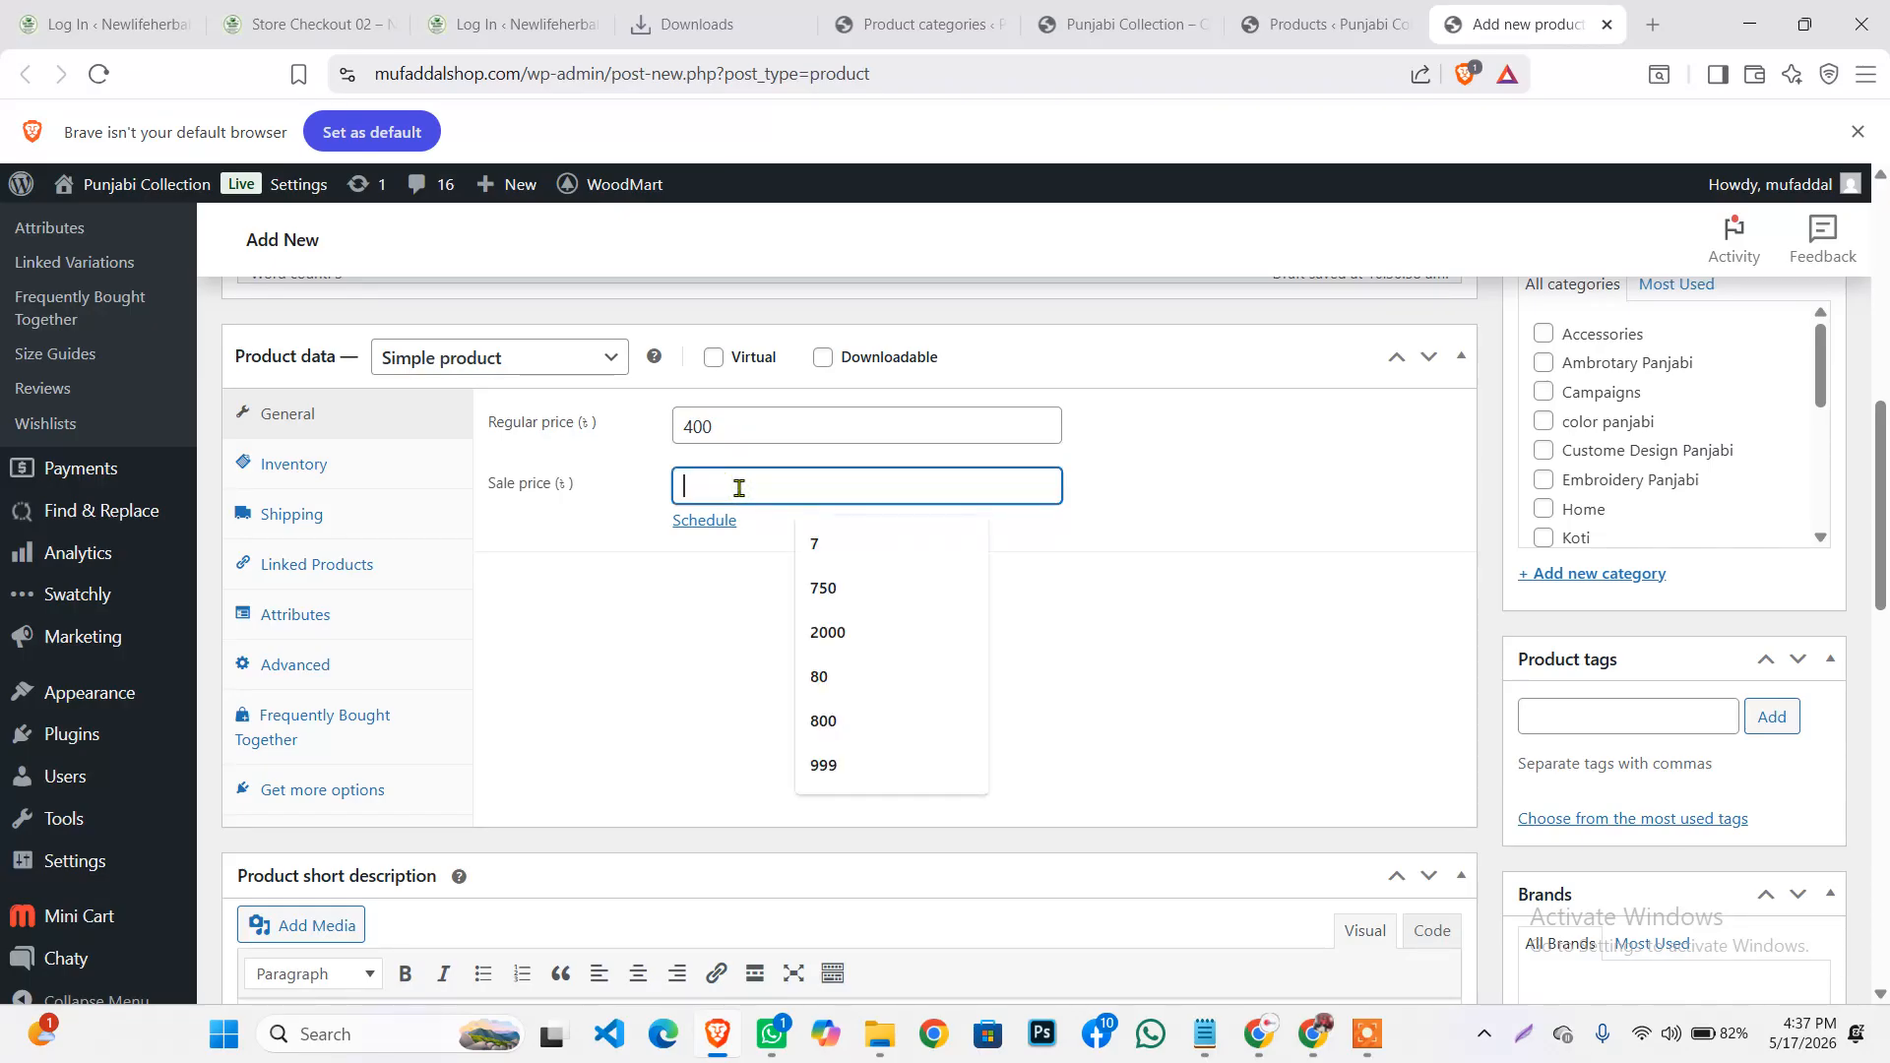
text(350)
scroll(740, 544, down, 3)
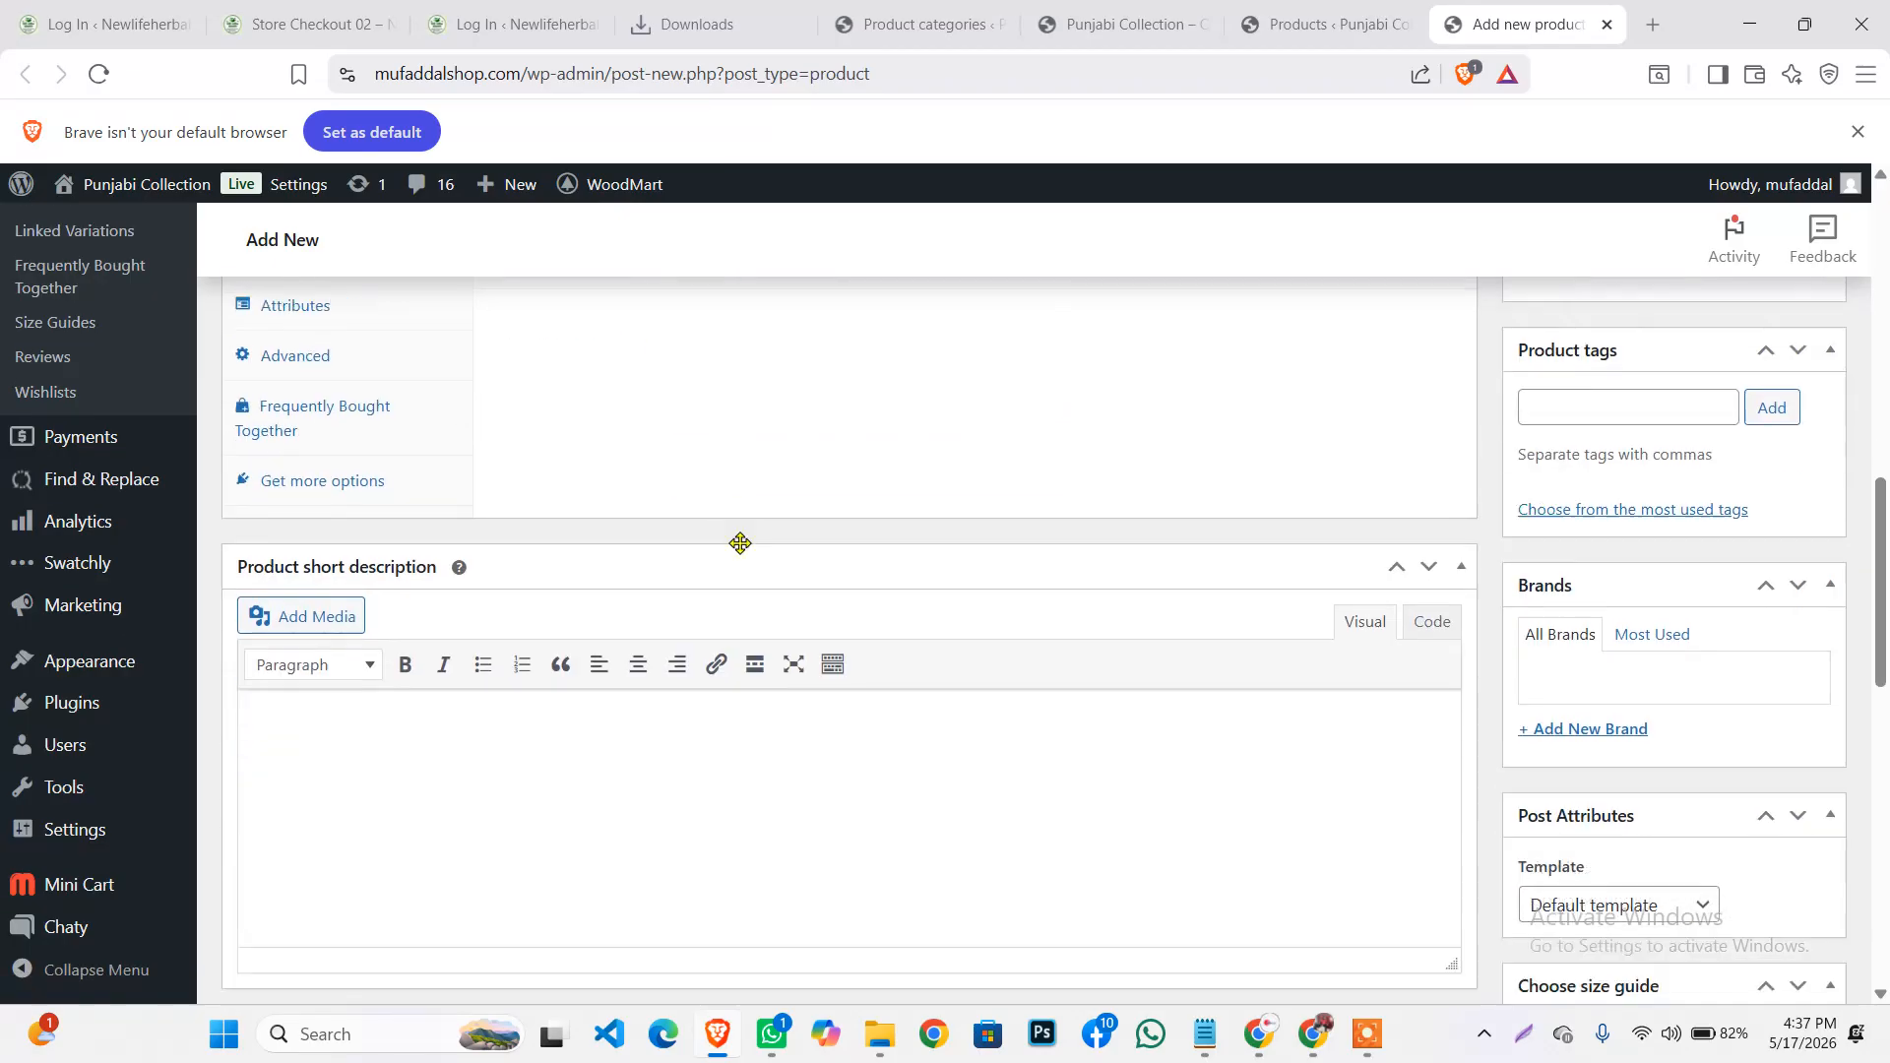
Insert 'code-' before 120 in the Product short description
click(309, 709)
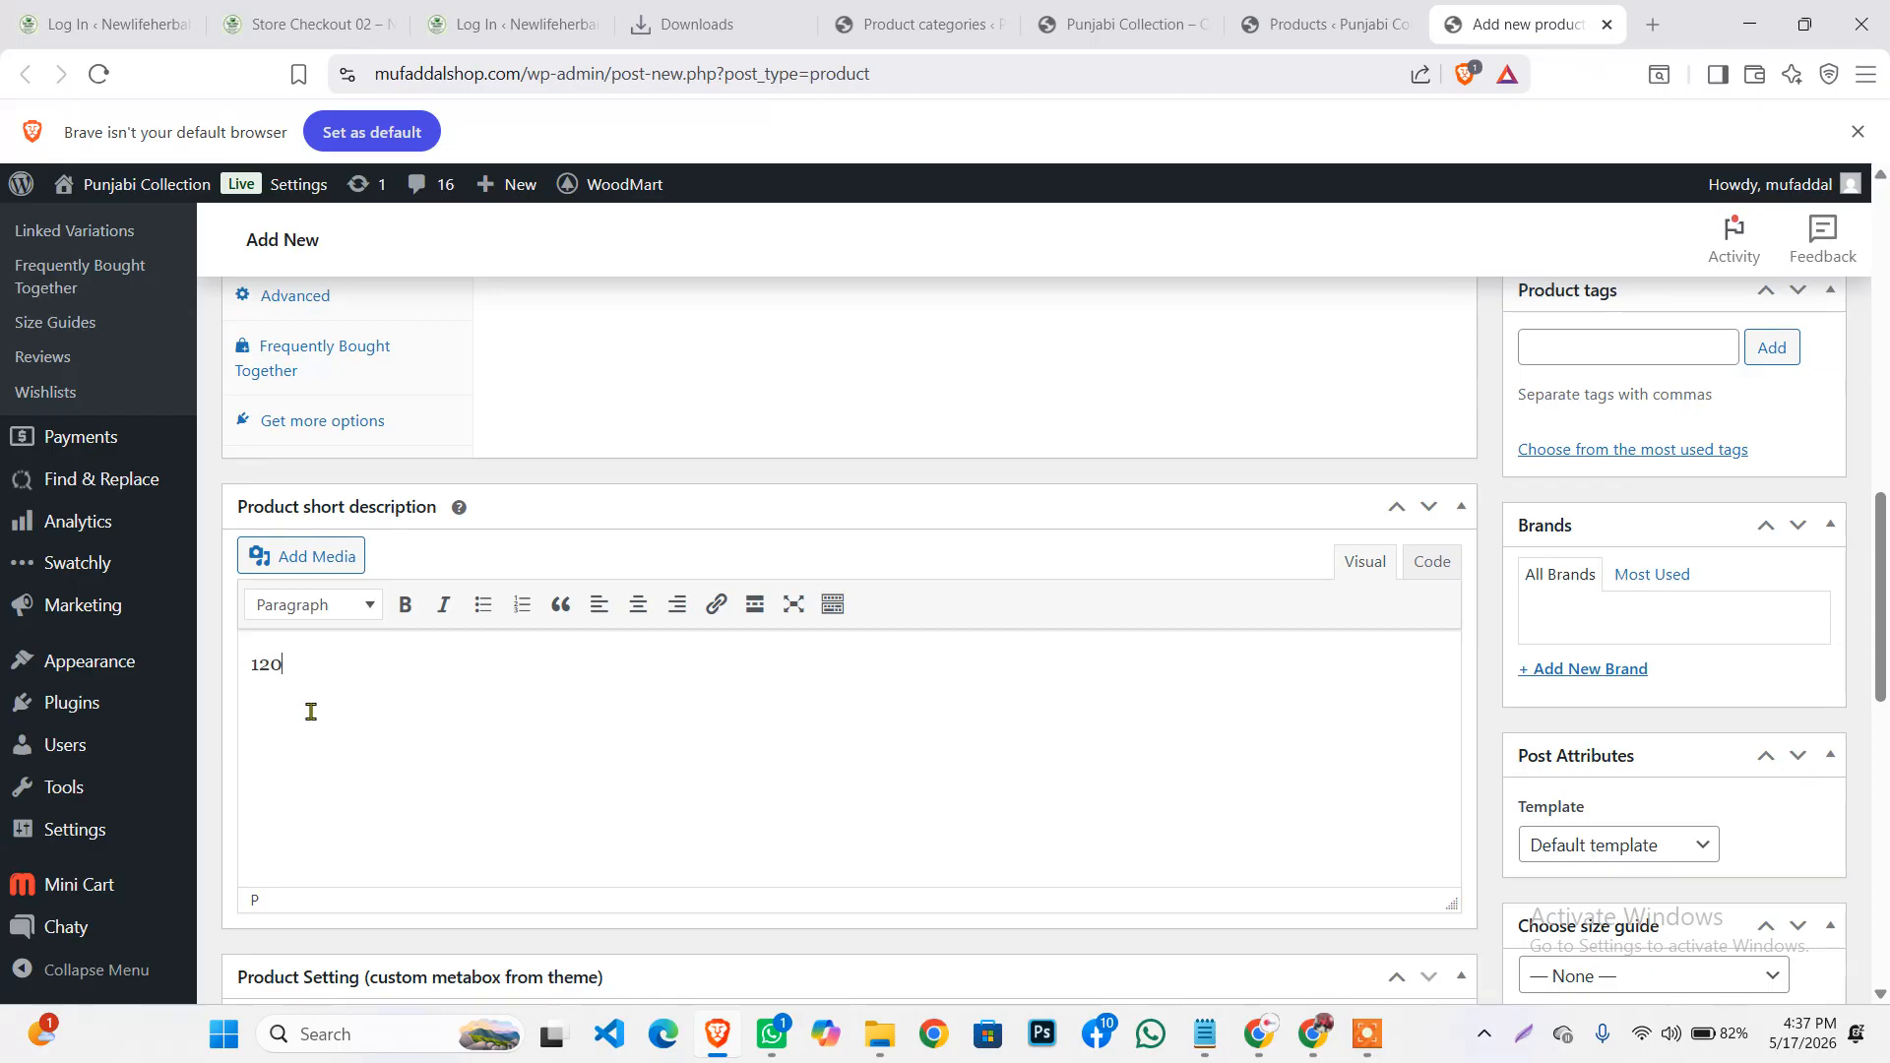
click(272, 679)
click(250, 667)
text(code-)
scroll(258, 672, up, 10)
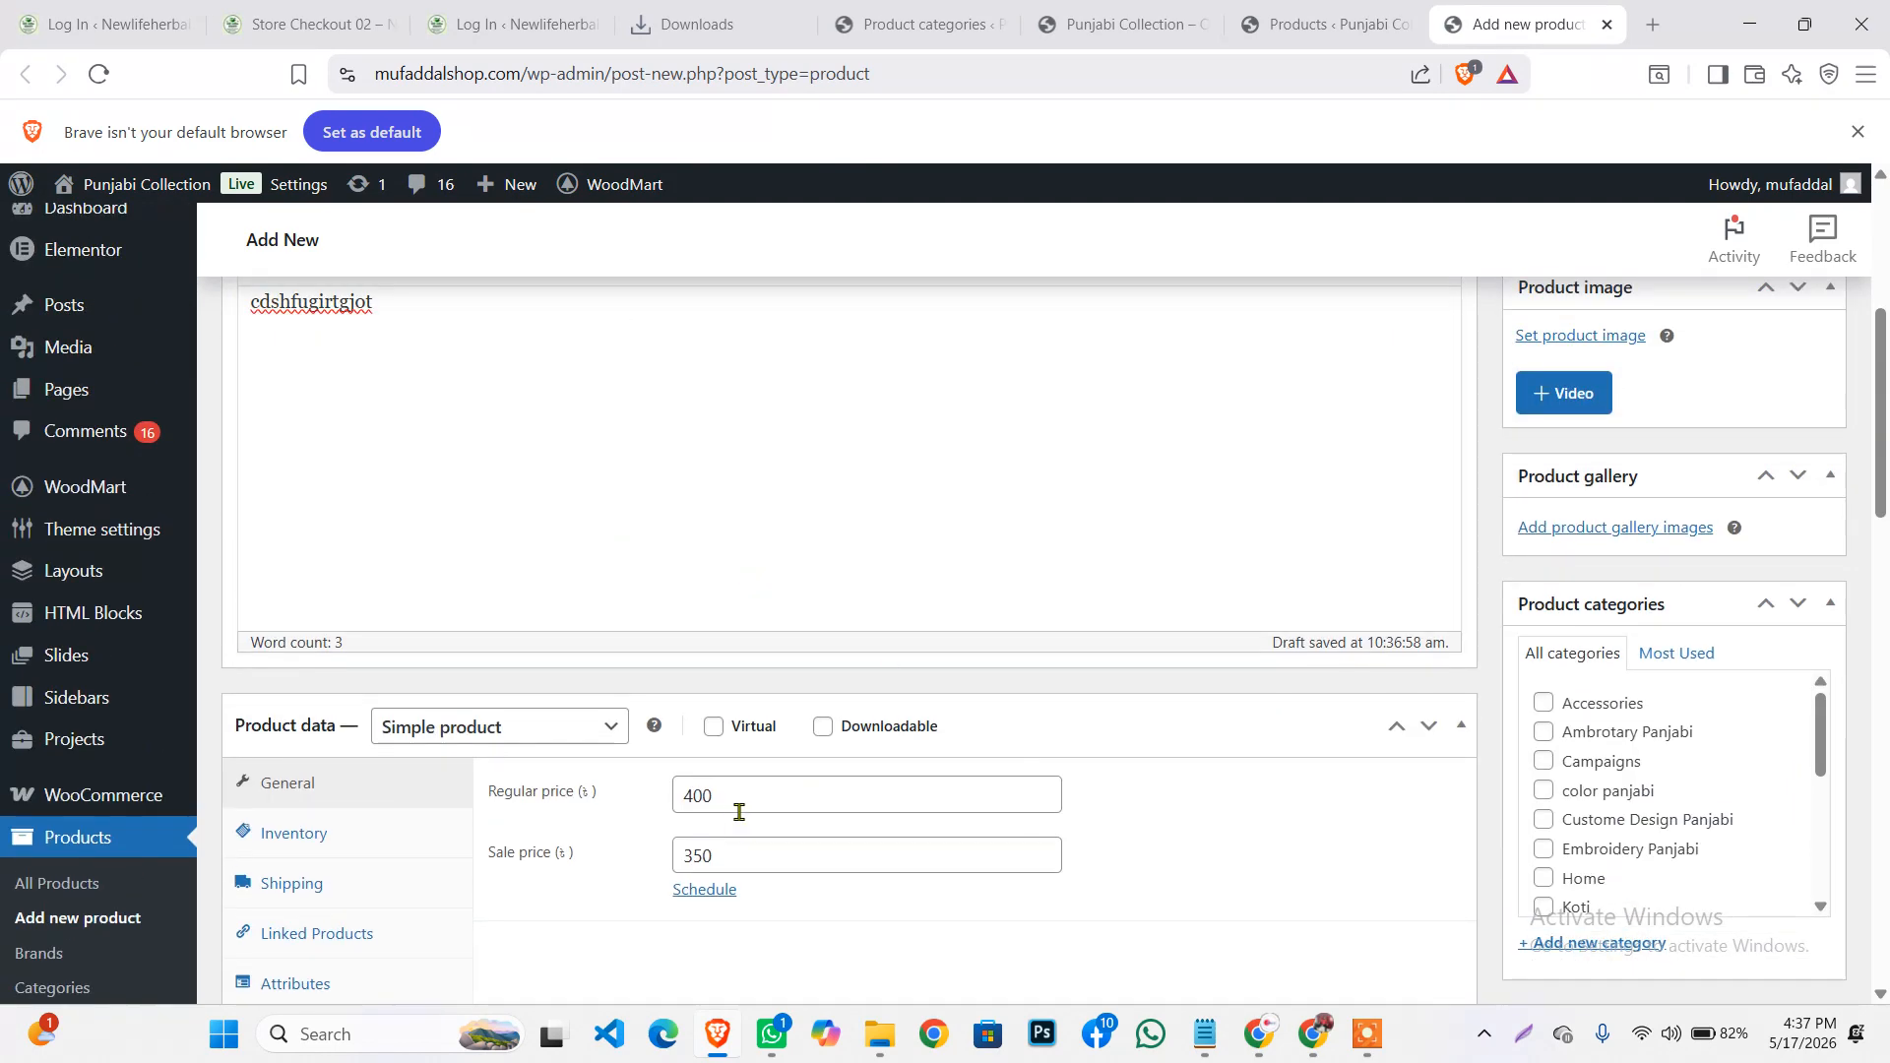
click(1369, 1034)
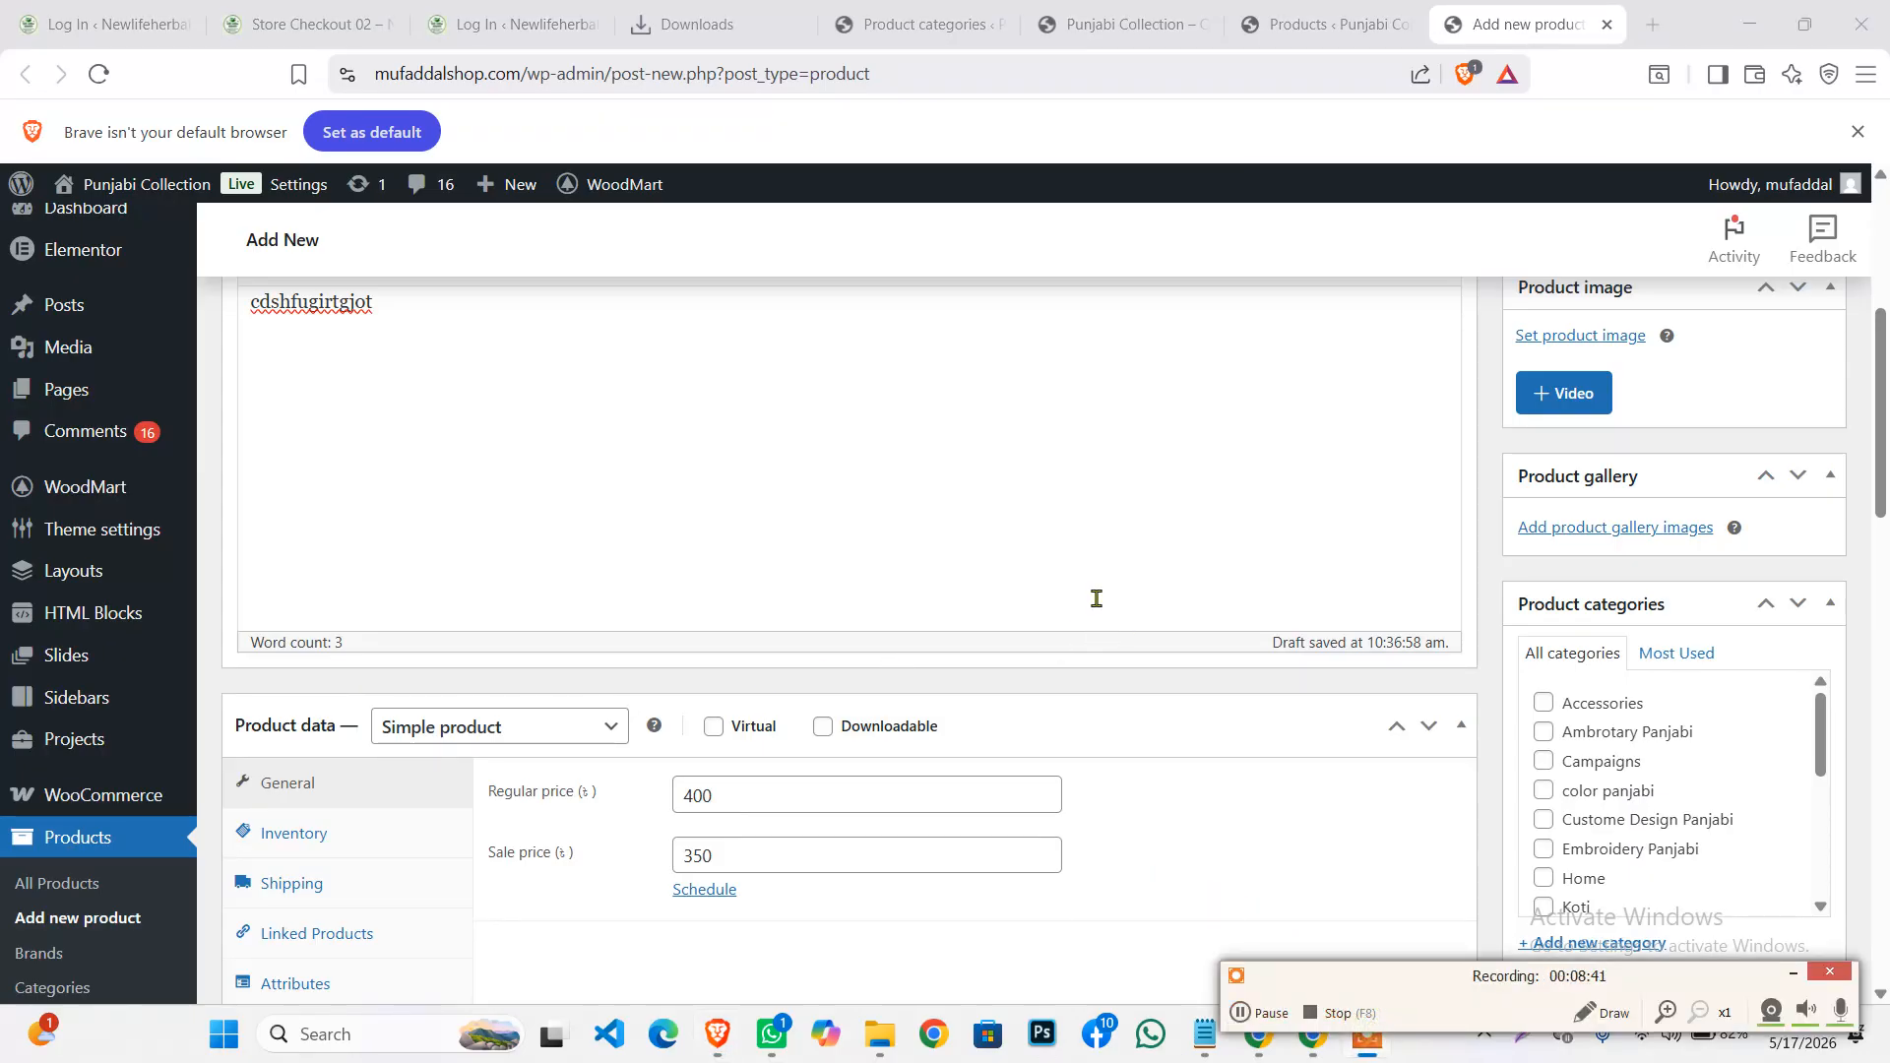
scroll(1098, 601, down, 3)
scroll(569, 752, down, 3)
scroll(569, 752, up, 6)
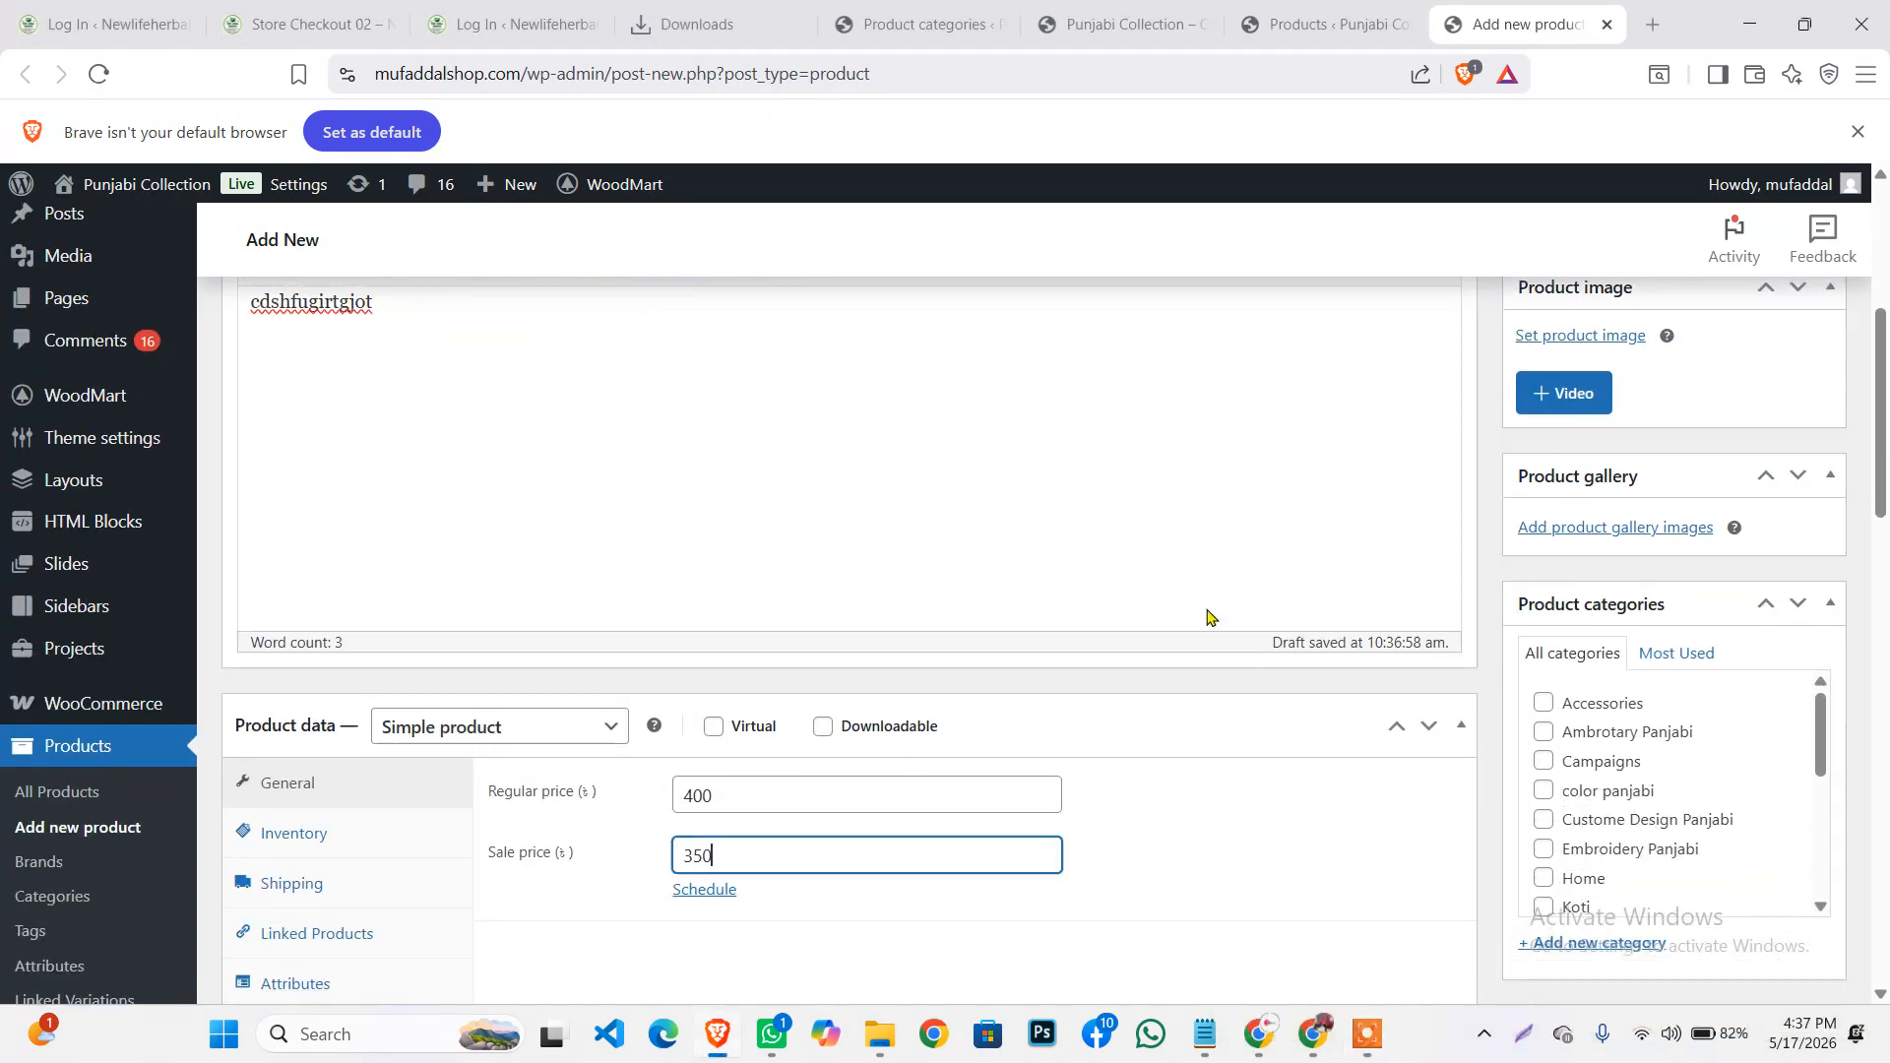
scroll(1185, 626, up, 4)
scroll(1185, 626, up, 2)
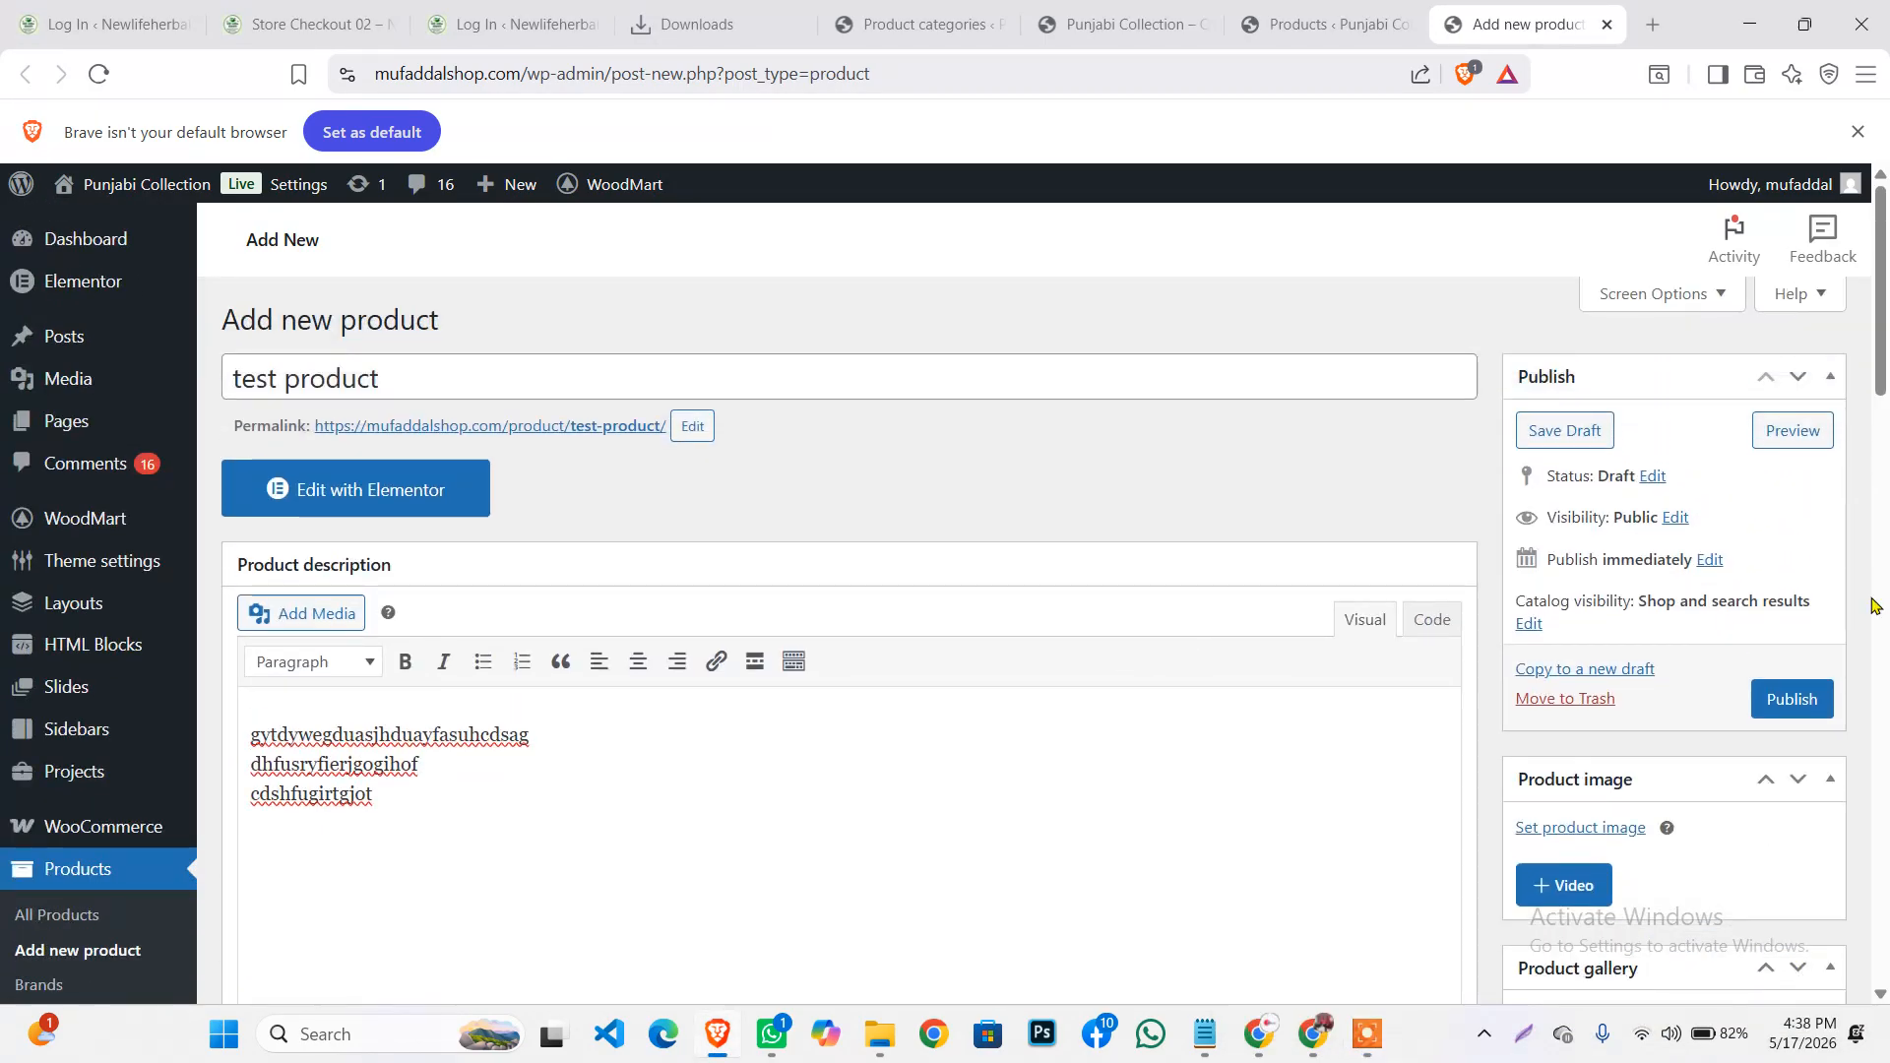
scroll(1637, 557, down, 10)
scroll(1641, 581, up, 1)
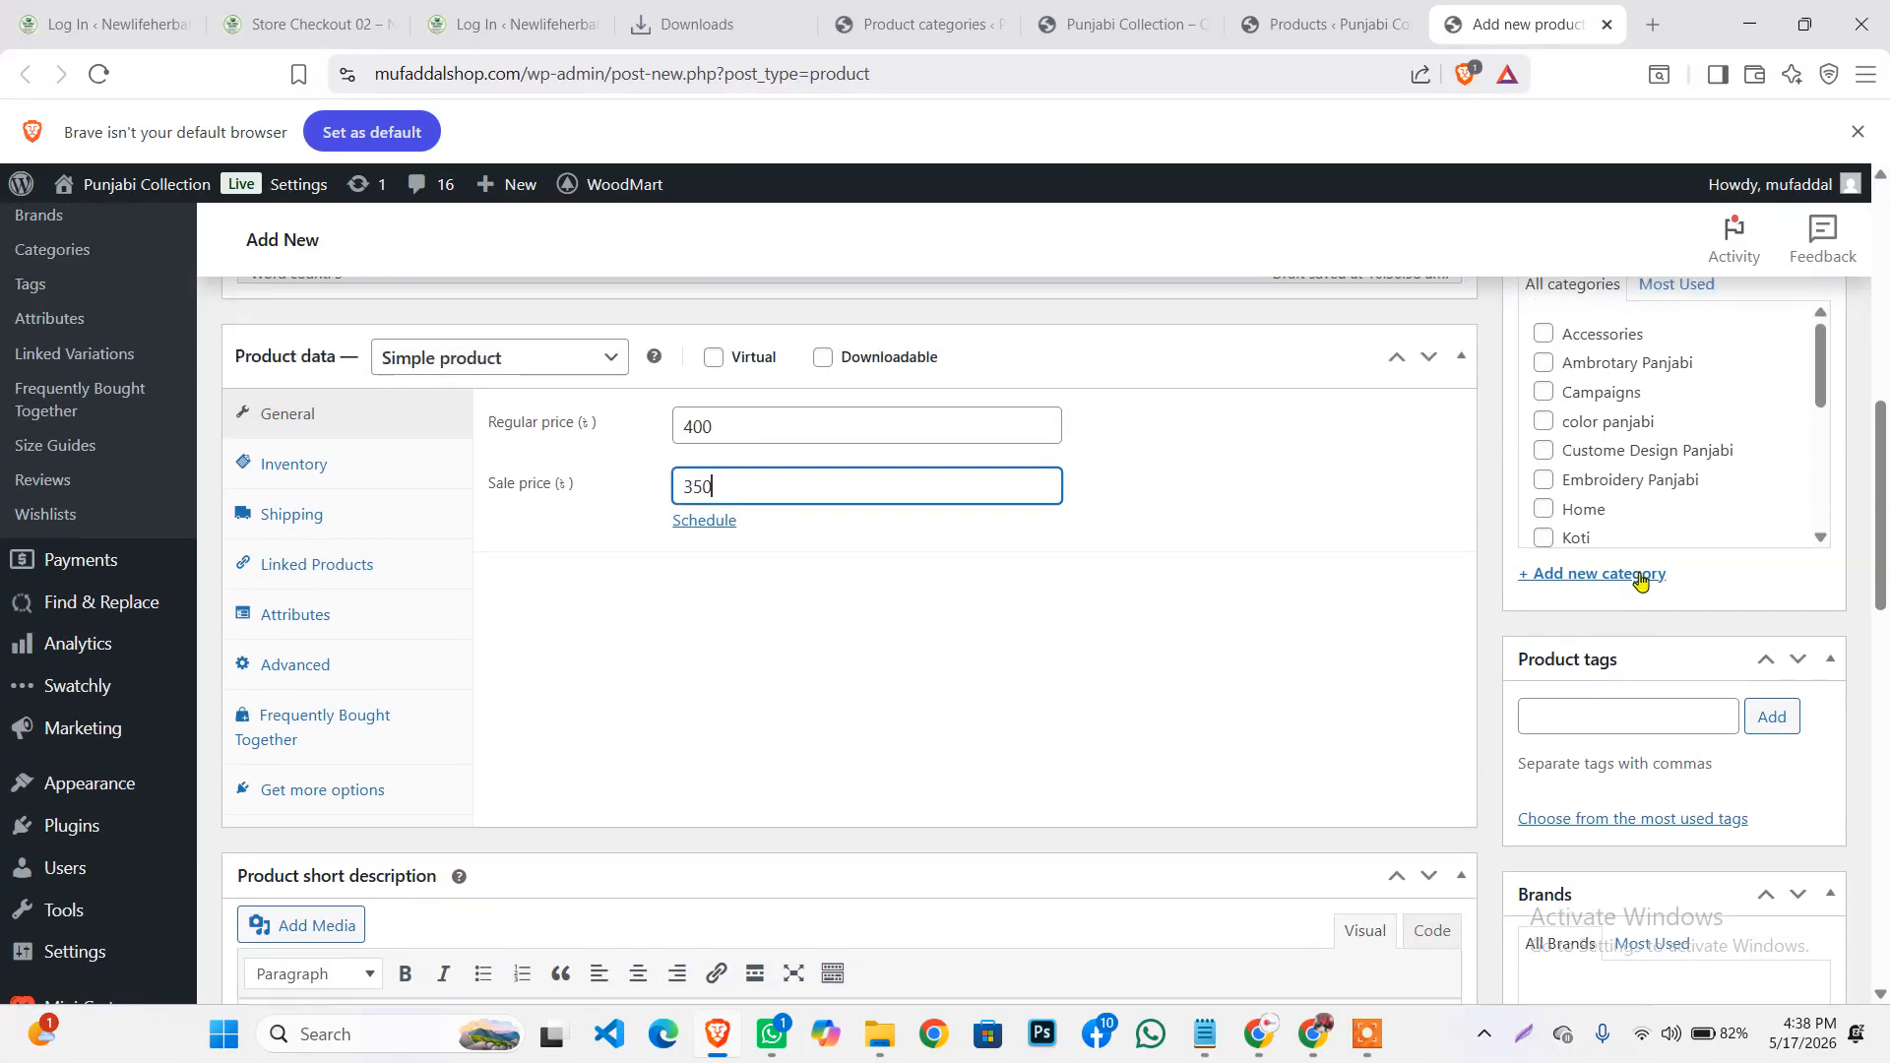
Tick the color panjabi category, leaving Accessories unticked
scroll(1614, 448, up, 1)
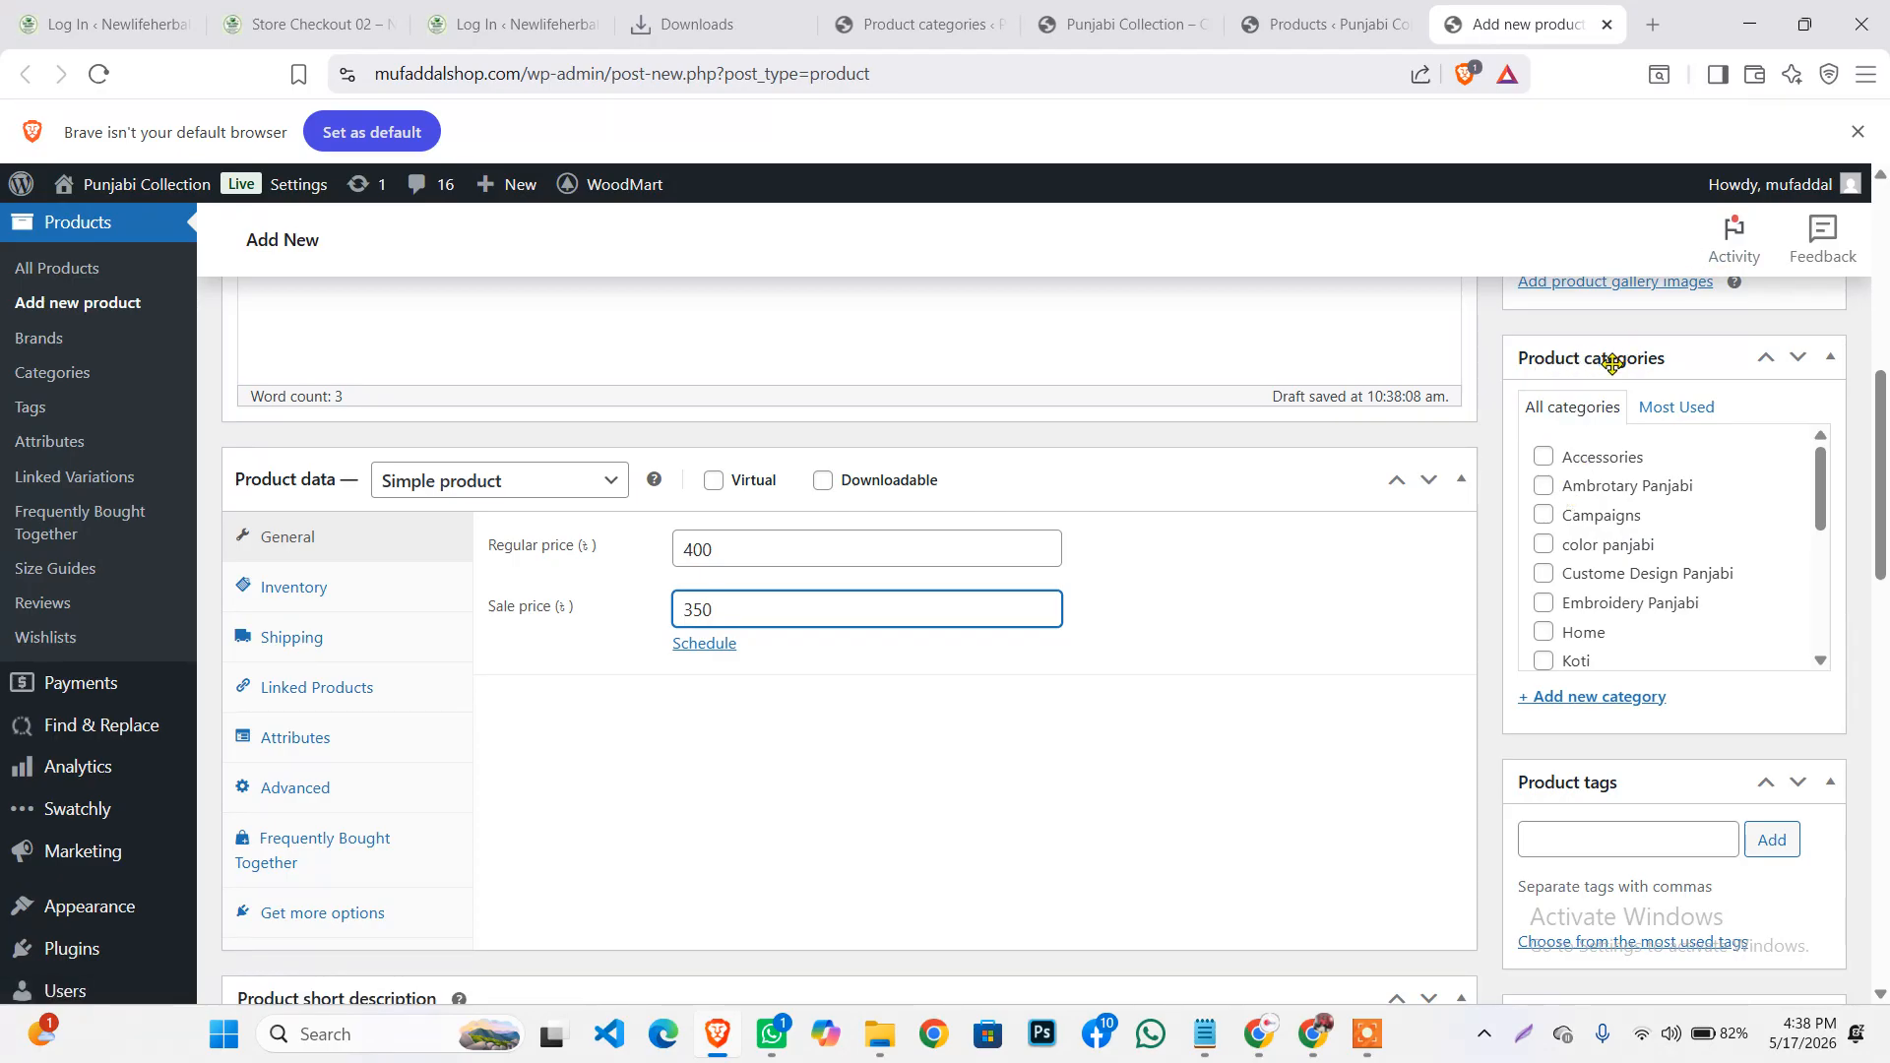
scroll(1576, 512, down, 3)
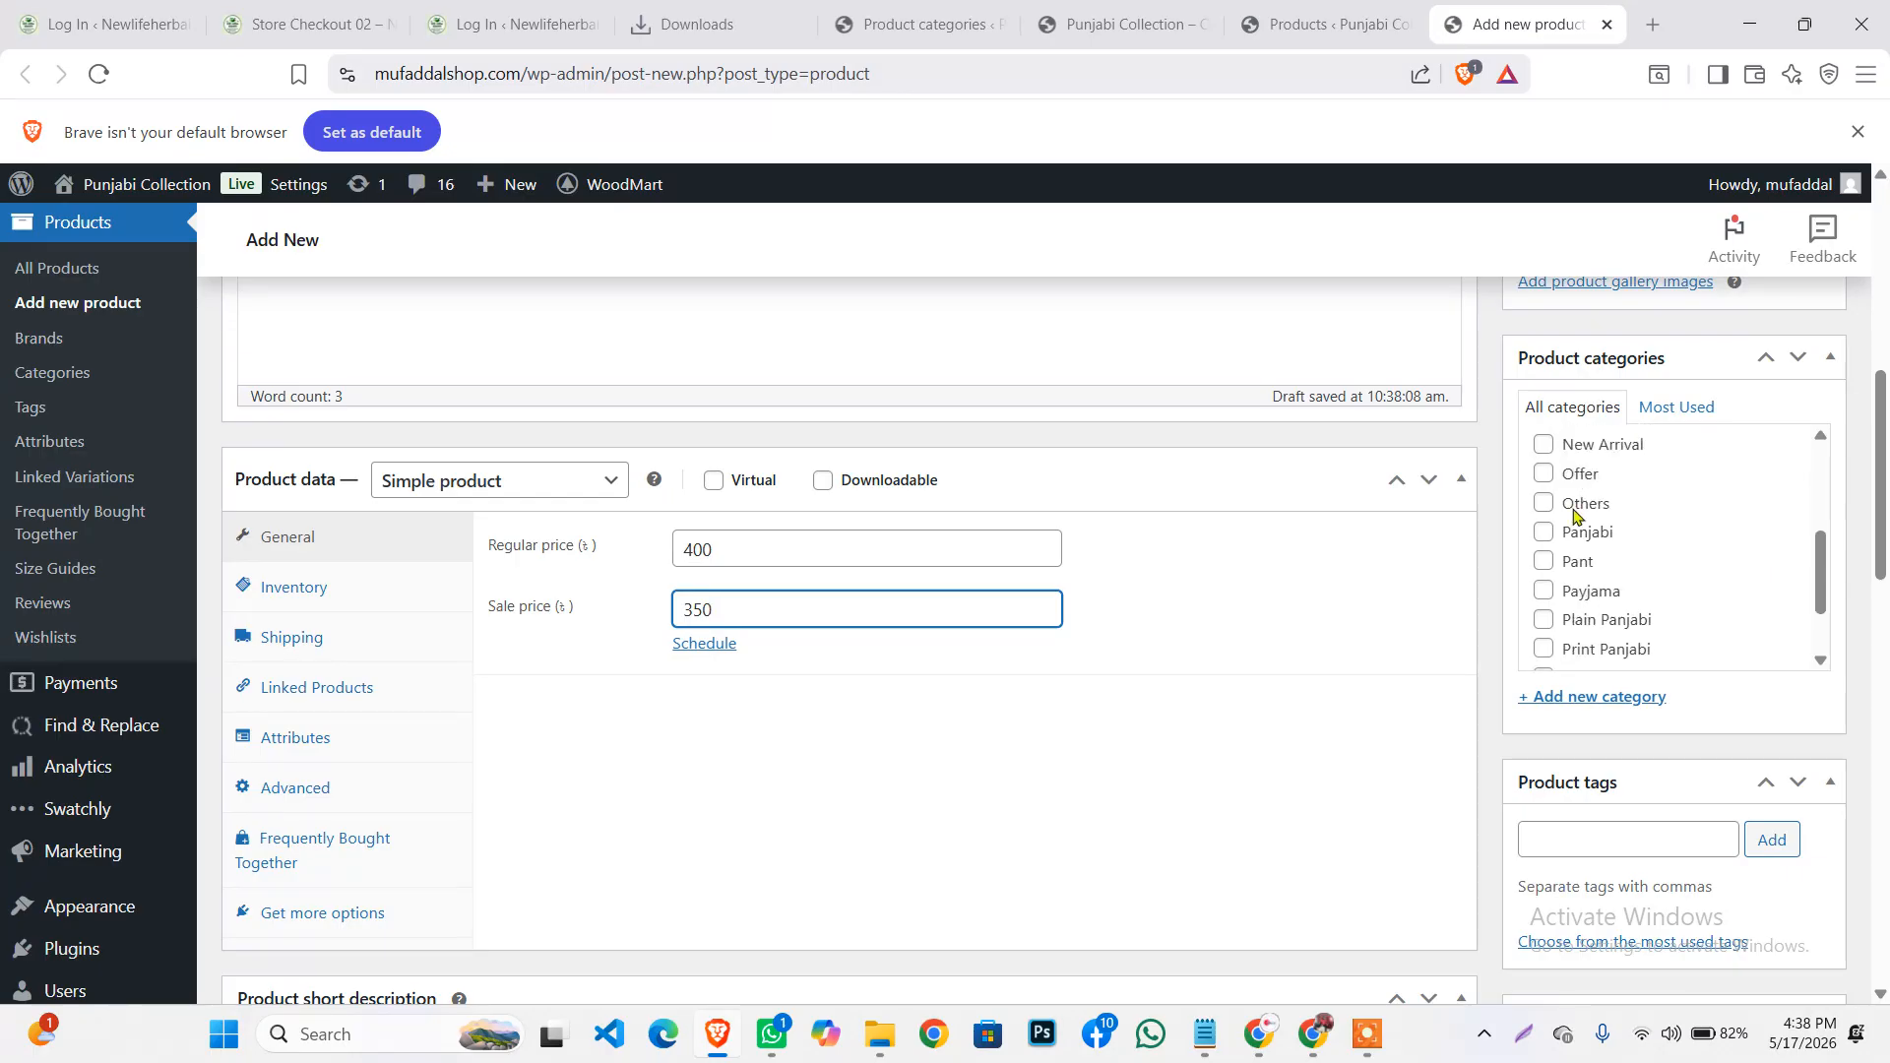
scroll(1575, 512, down, 5)
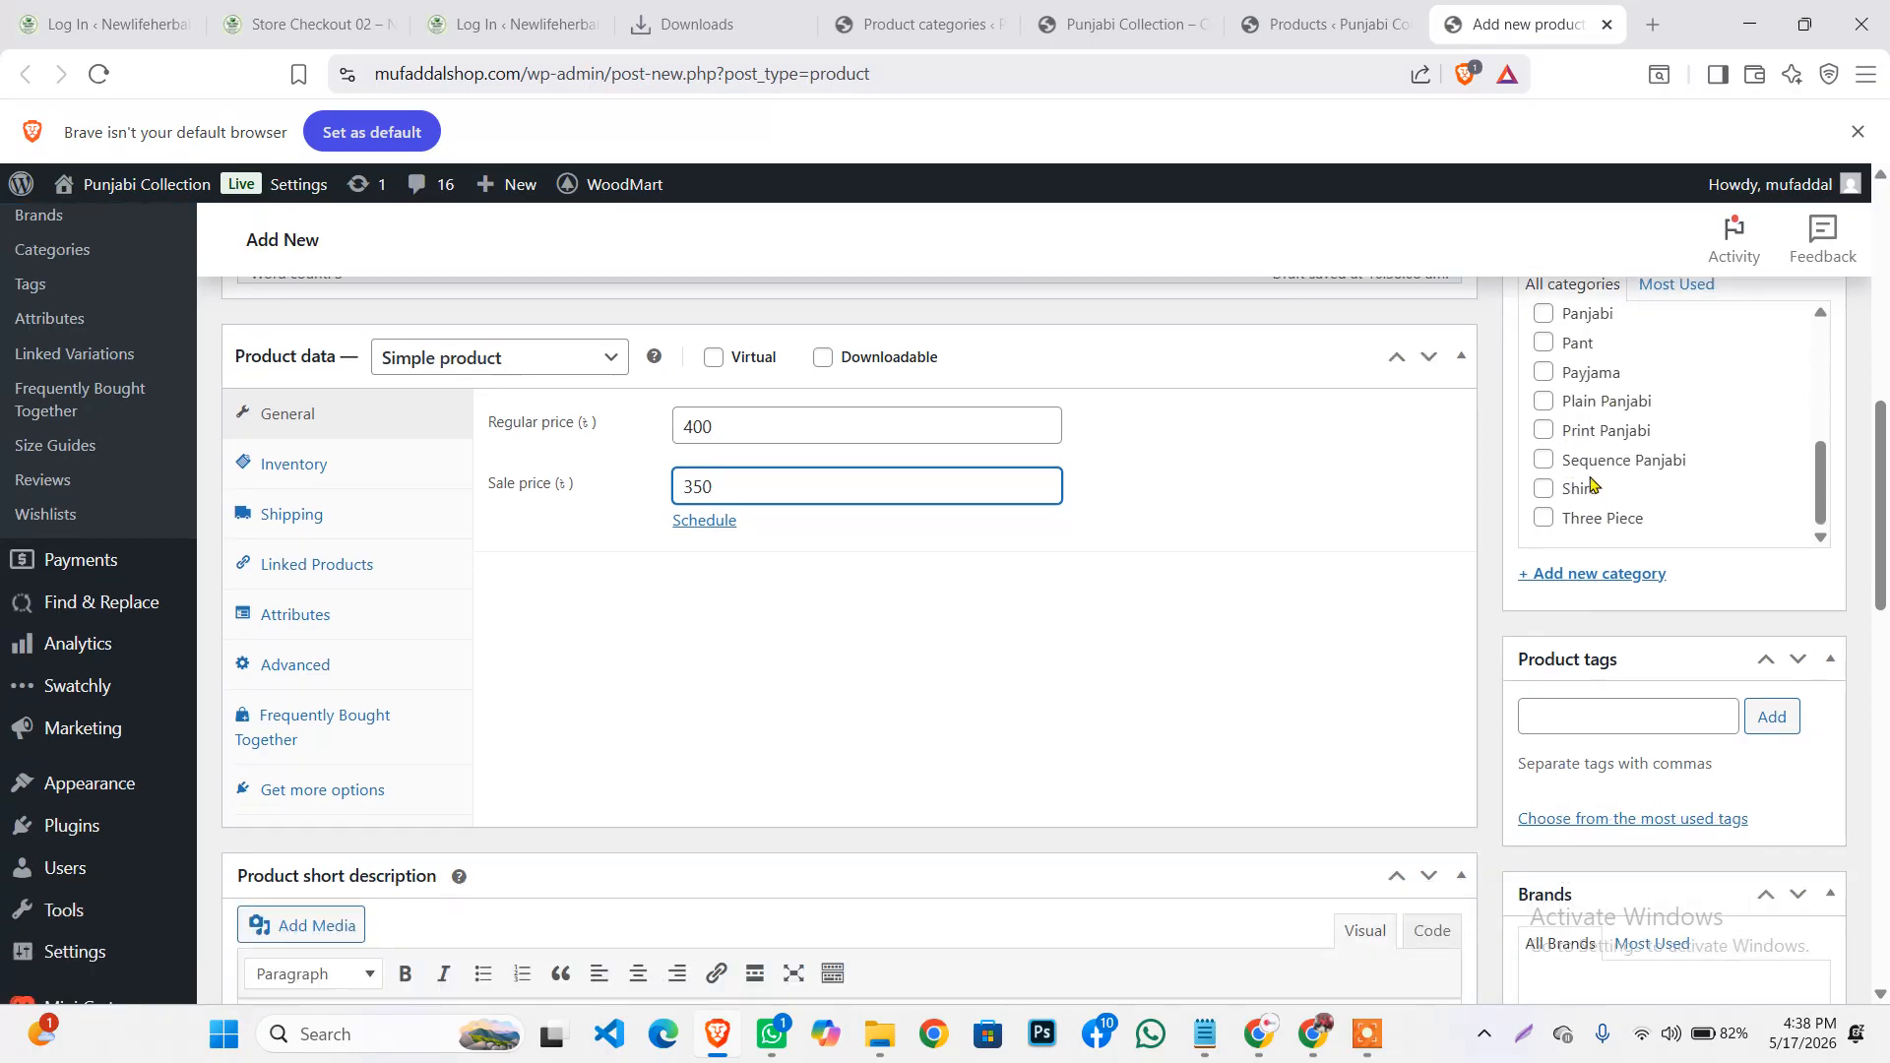
scroll(1592, 478, up, 5)
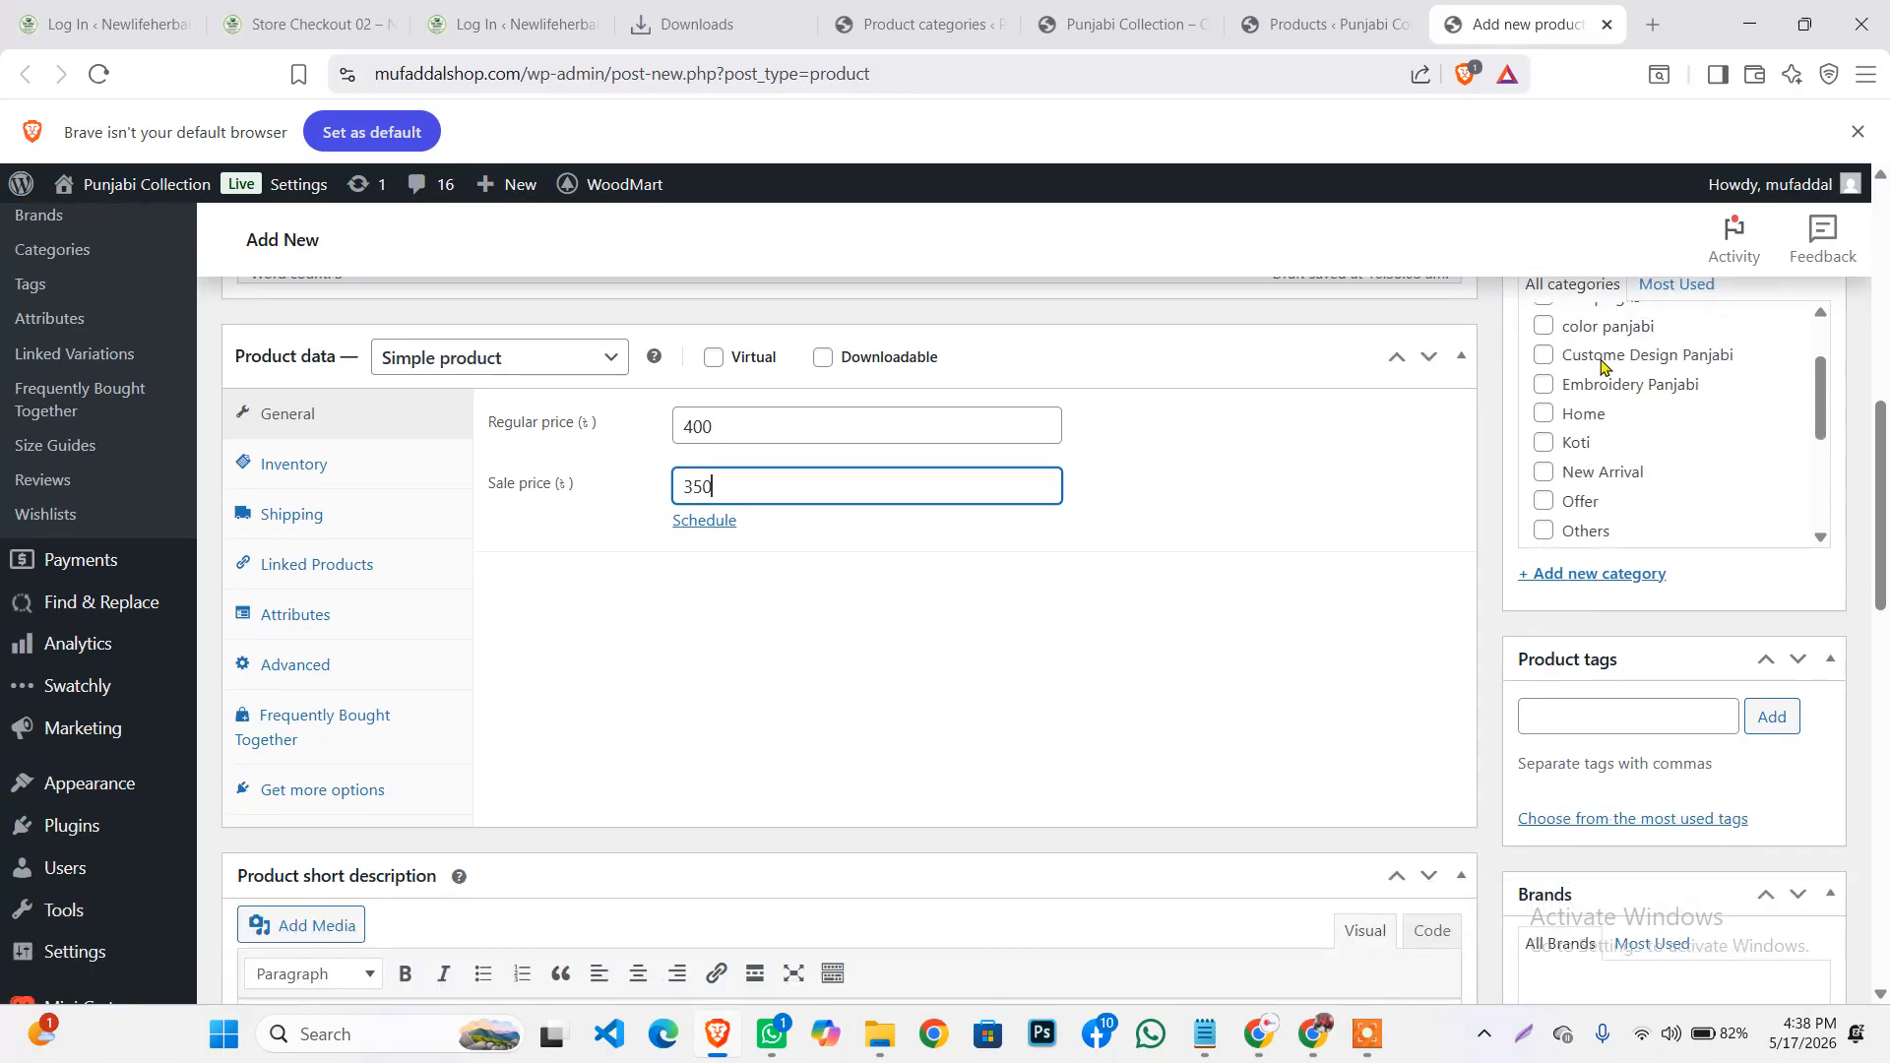
click(1543, 326)
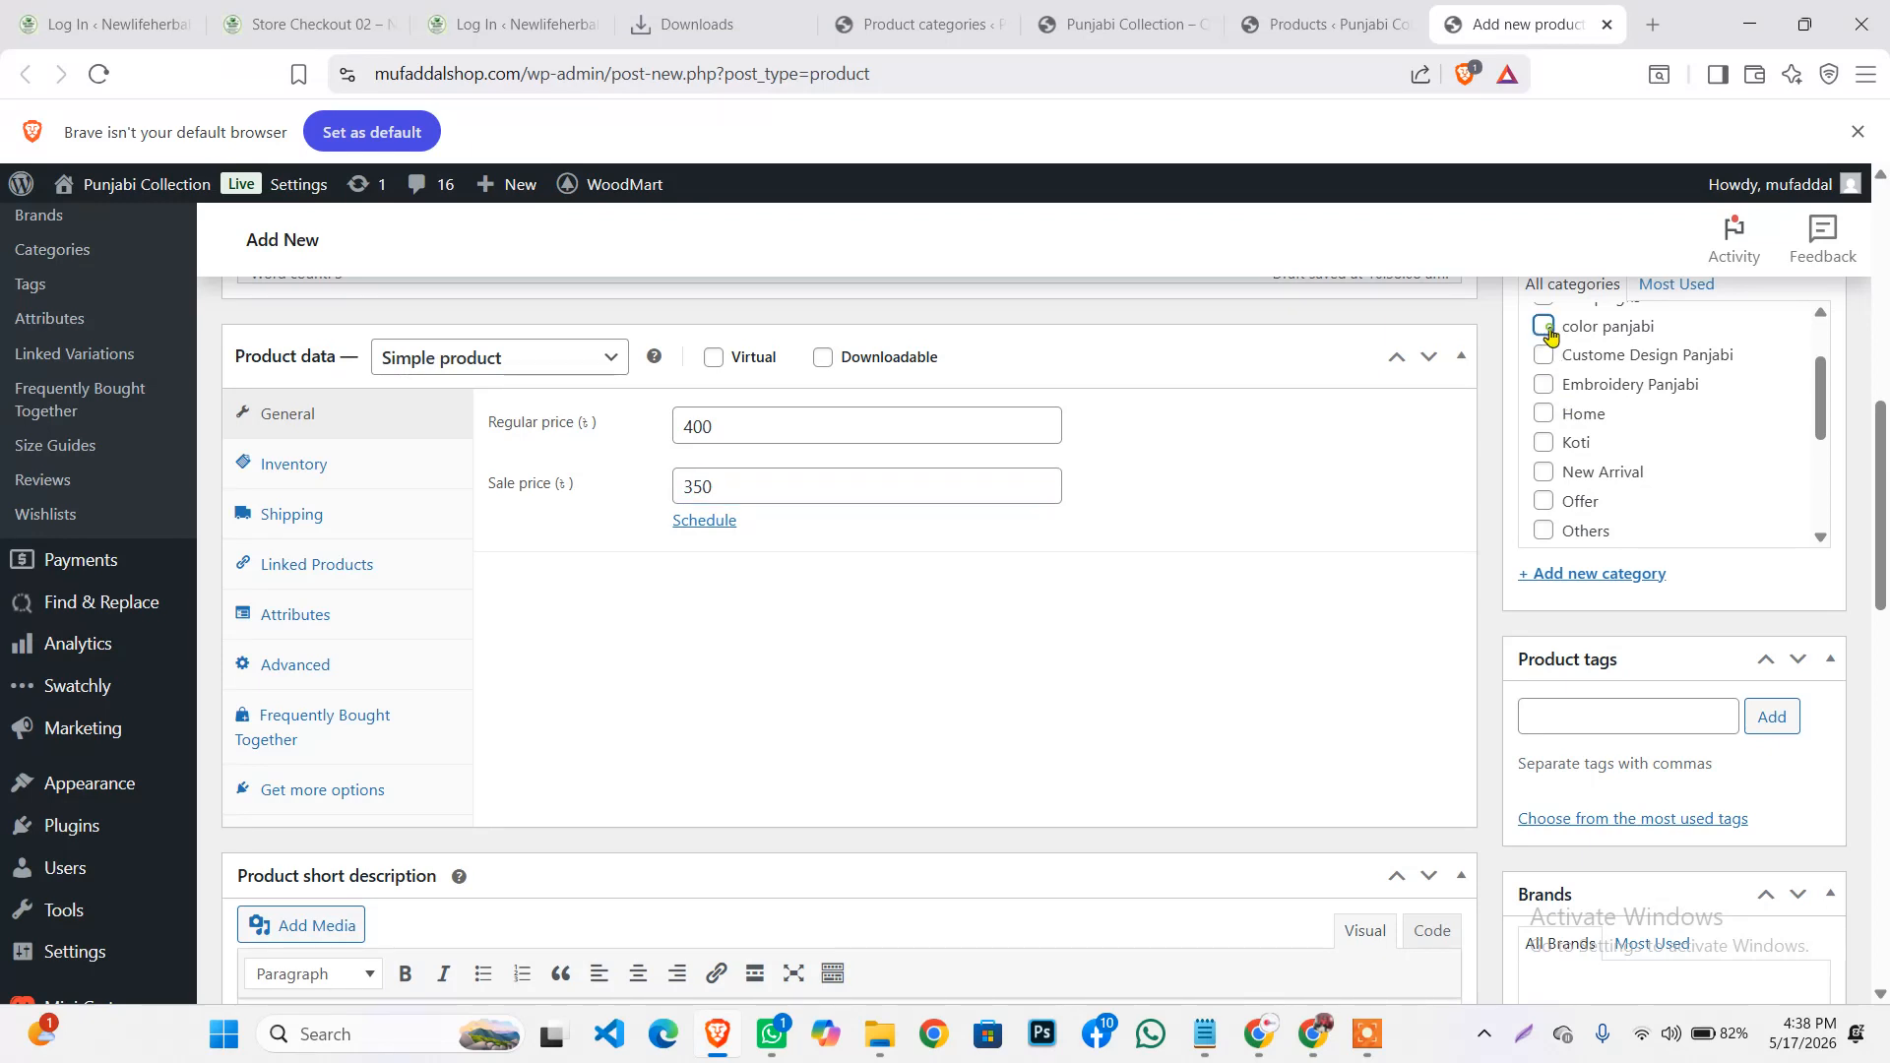
scroll(1595, 414, up, 3)
scroll(1615, 481, up, 1)
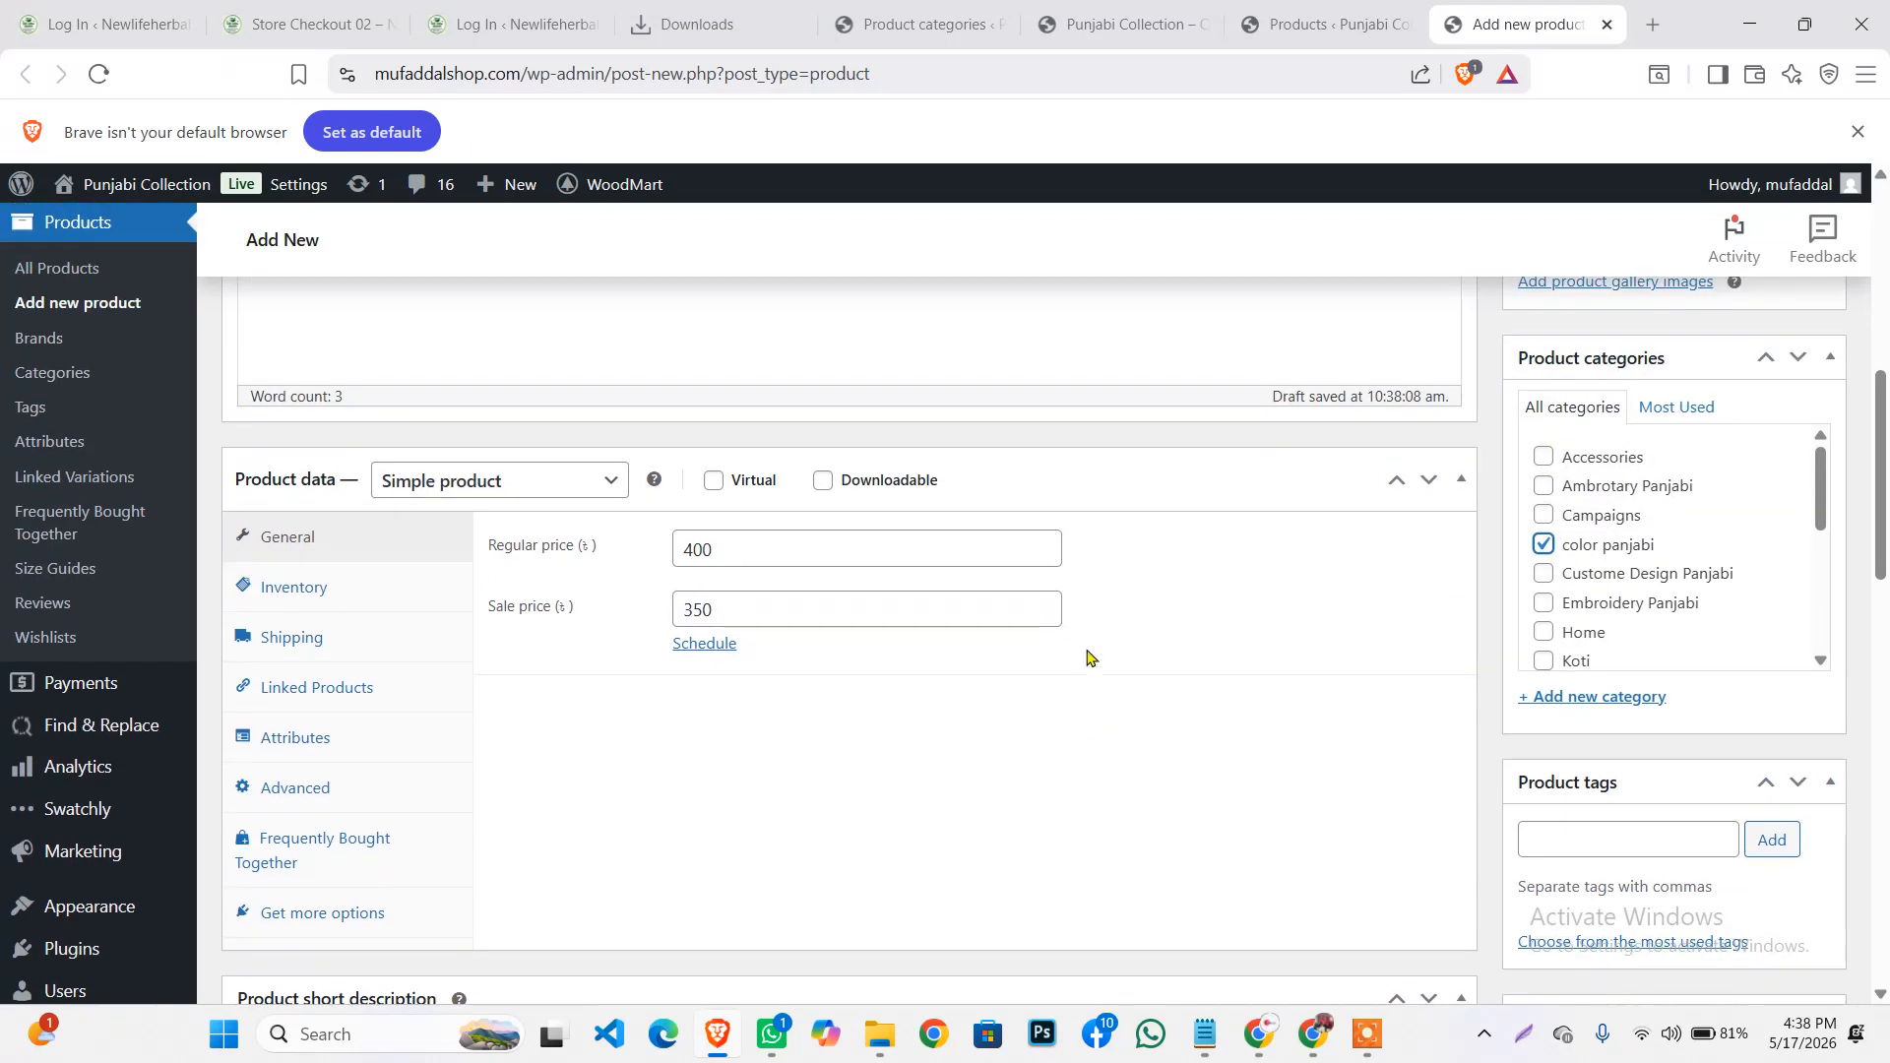
click(1544, 457)
click(1545, 458)
Open the media picker for the product gallery images
scroll(1482, 689, up, 1)
scroll(1576, 658, down, 2)
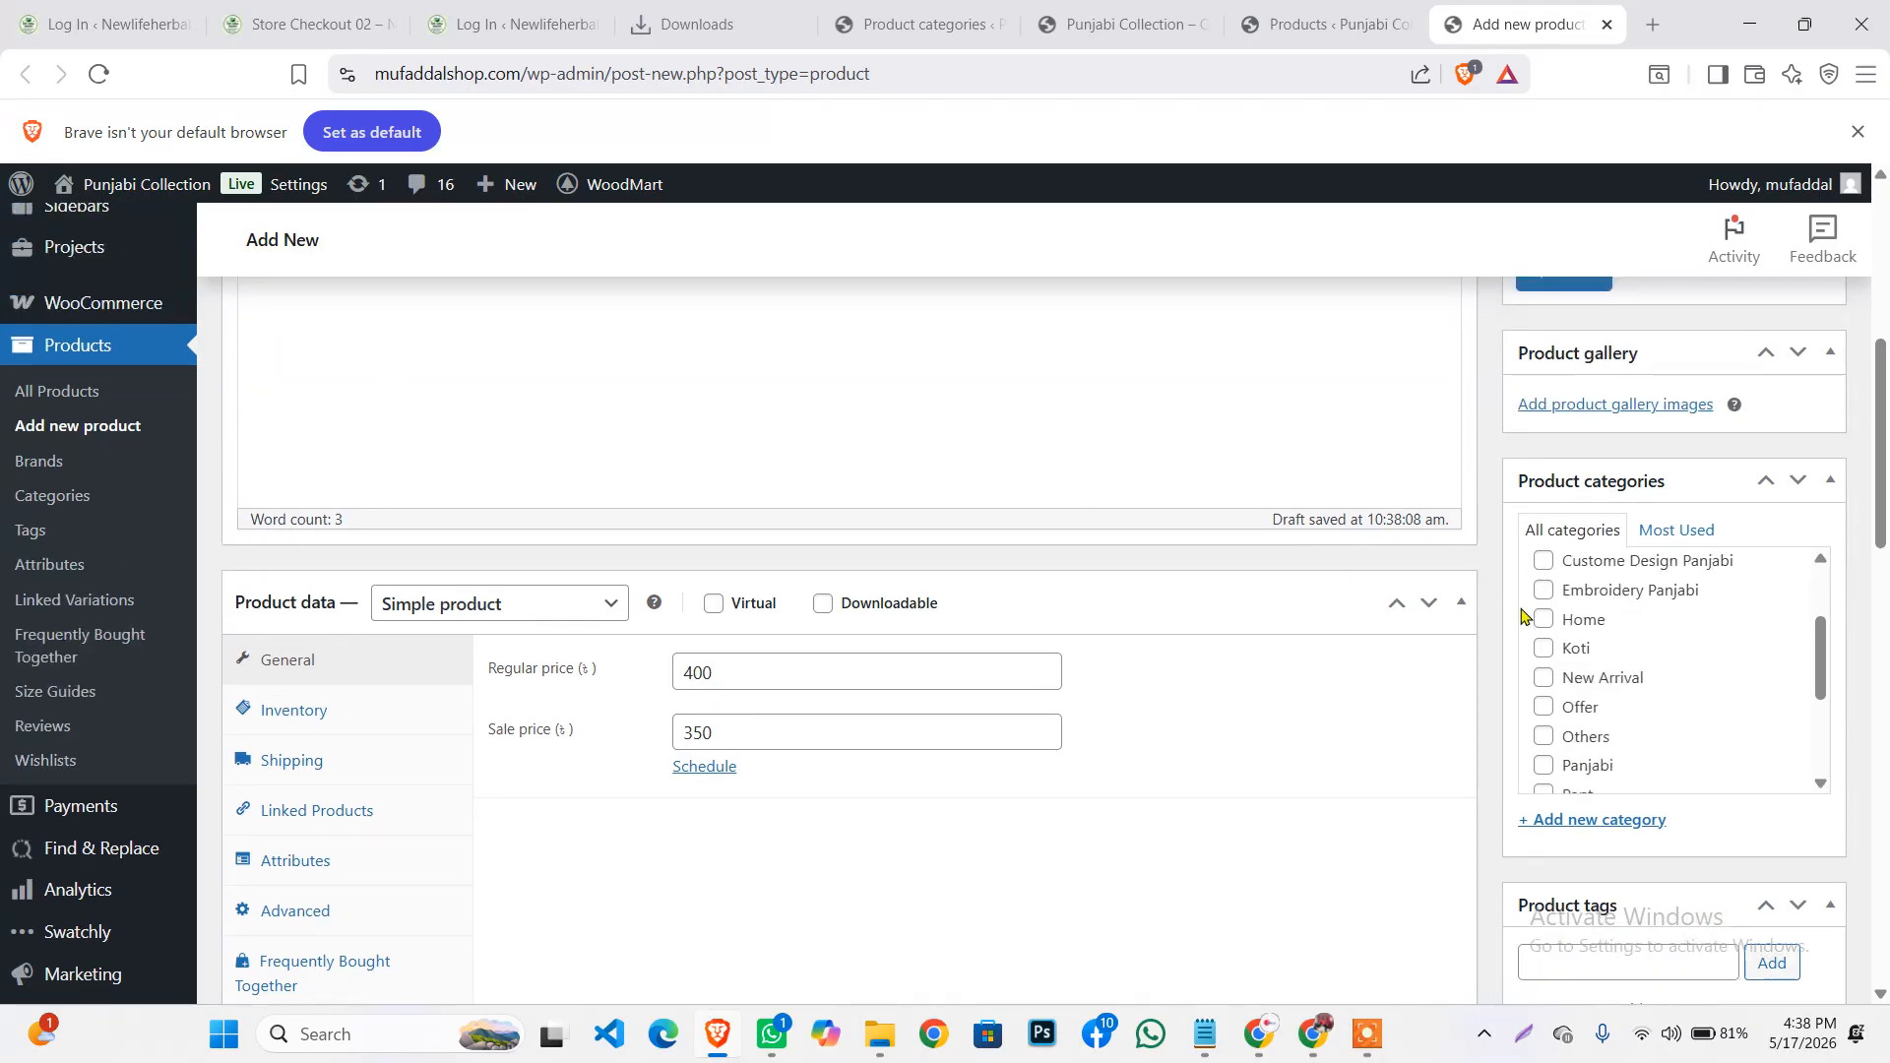
scroll(1577, 657, up, 2)
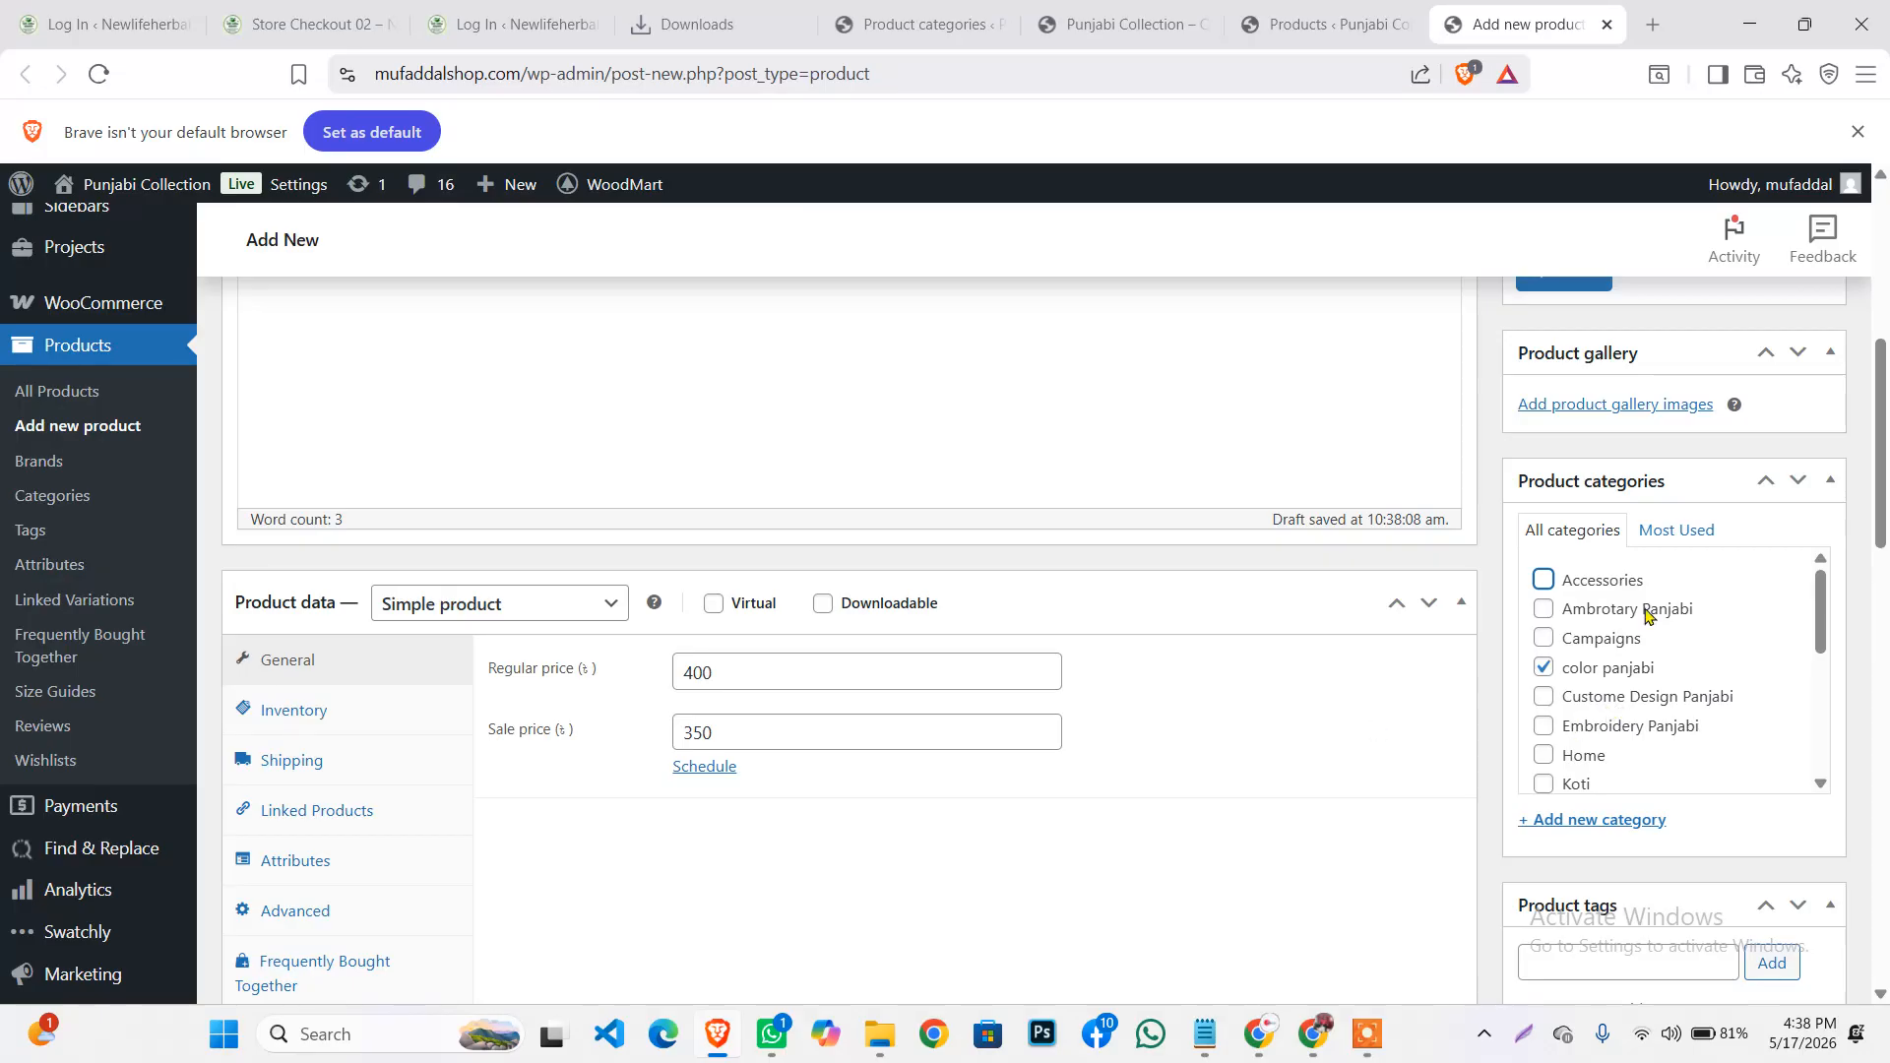
scroll(1633, 532, up, 1)
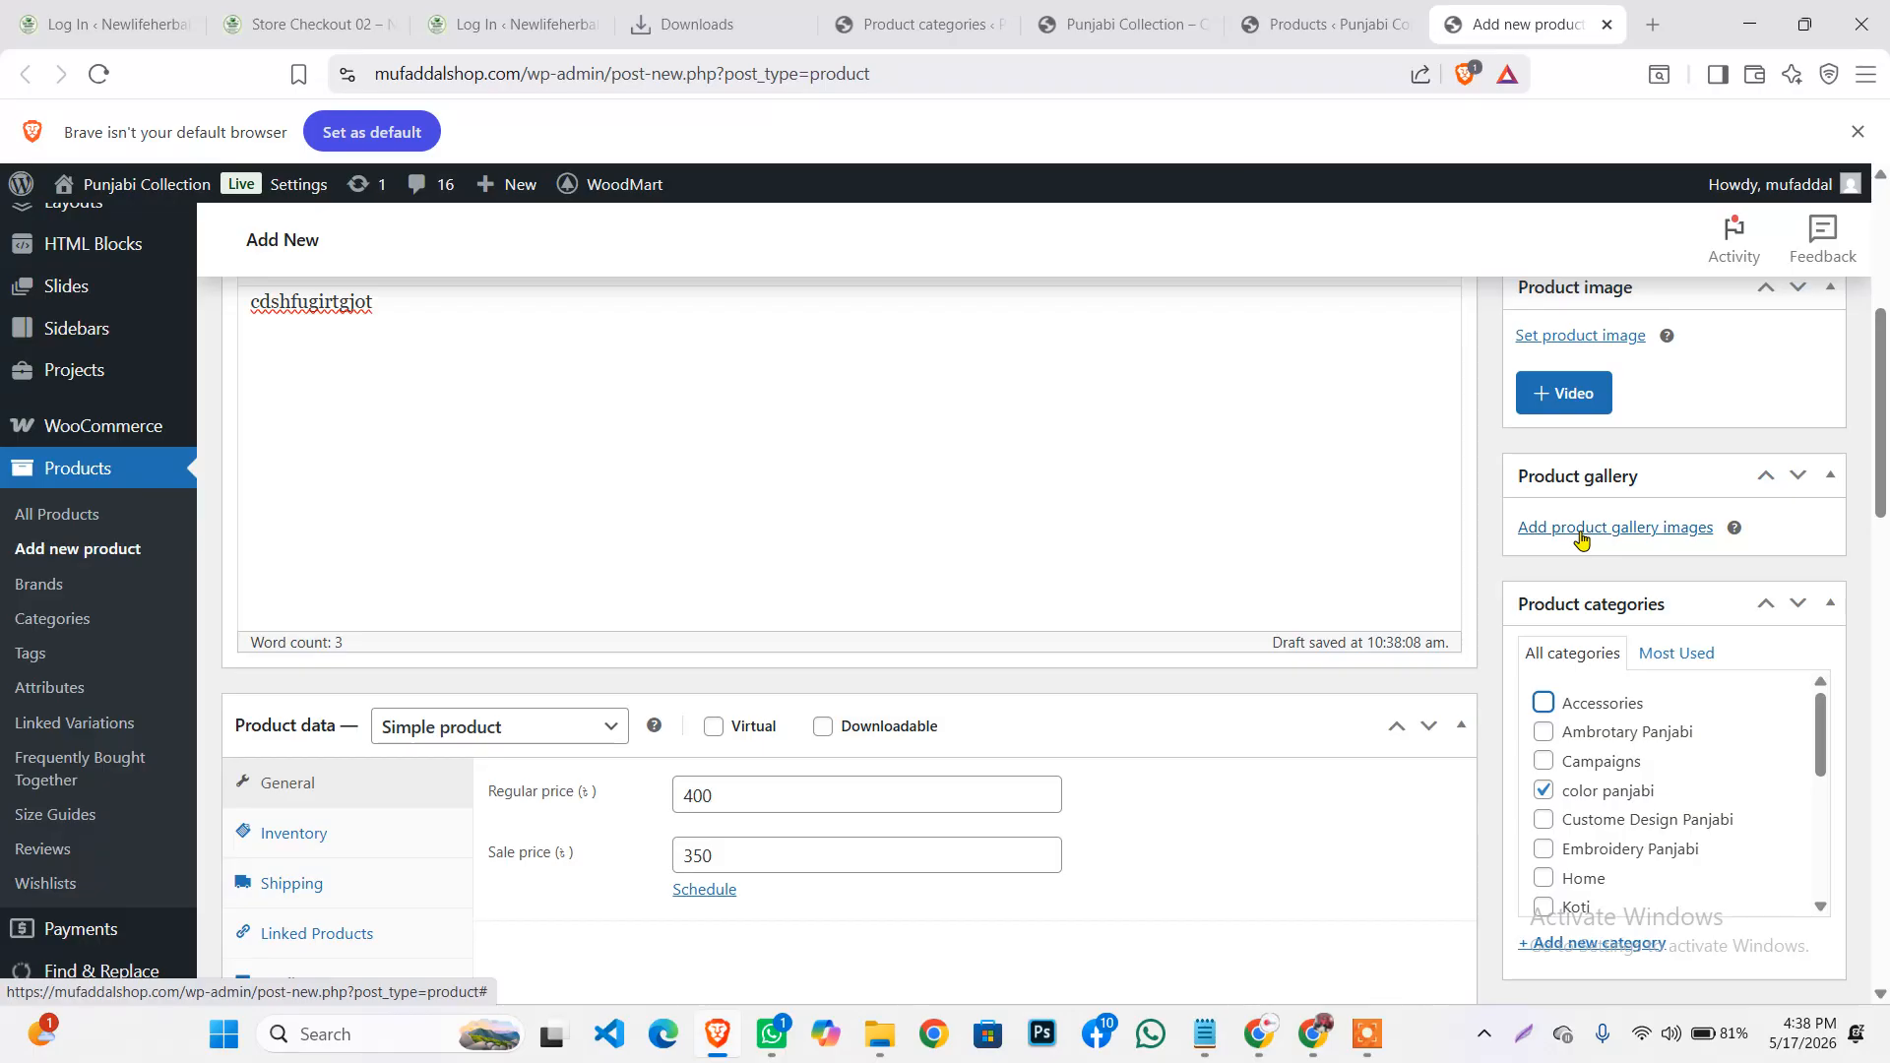
click(1369, 1036)
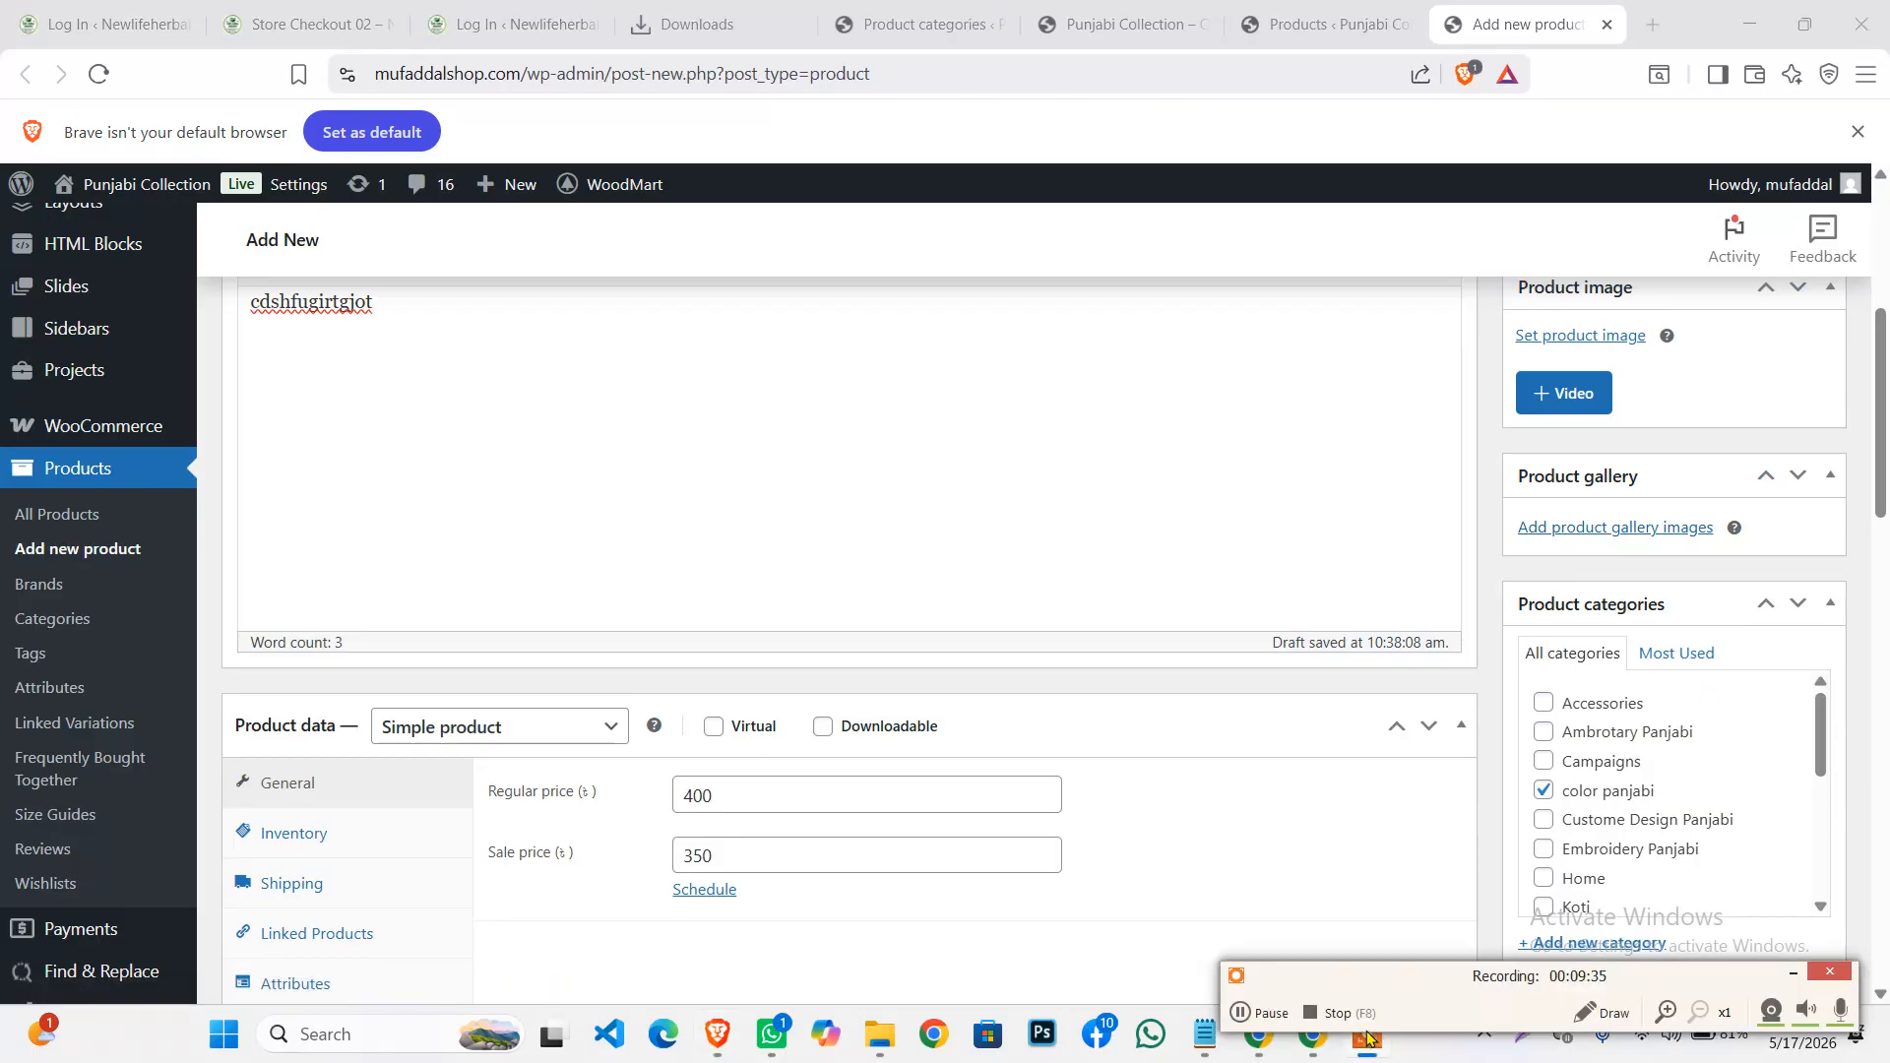
click(1793, 975)
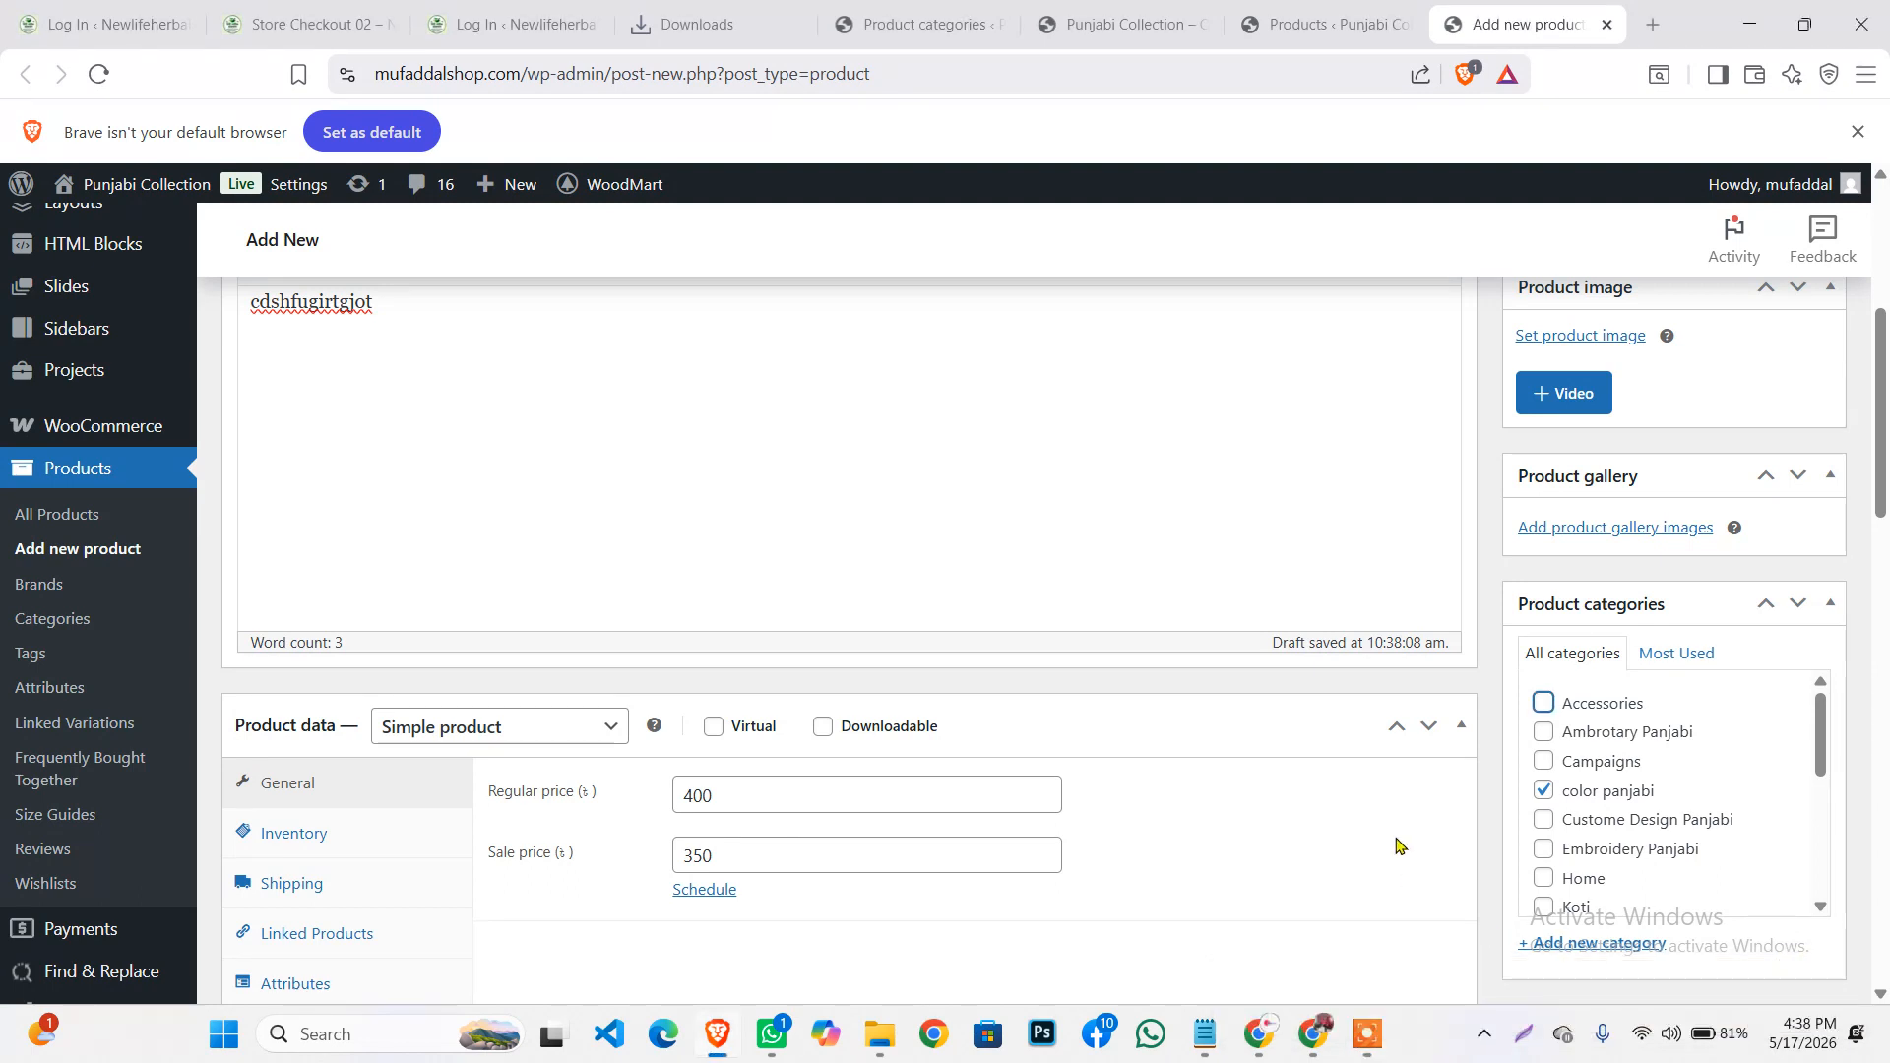
click(1600, 528)
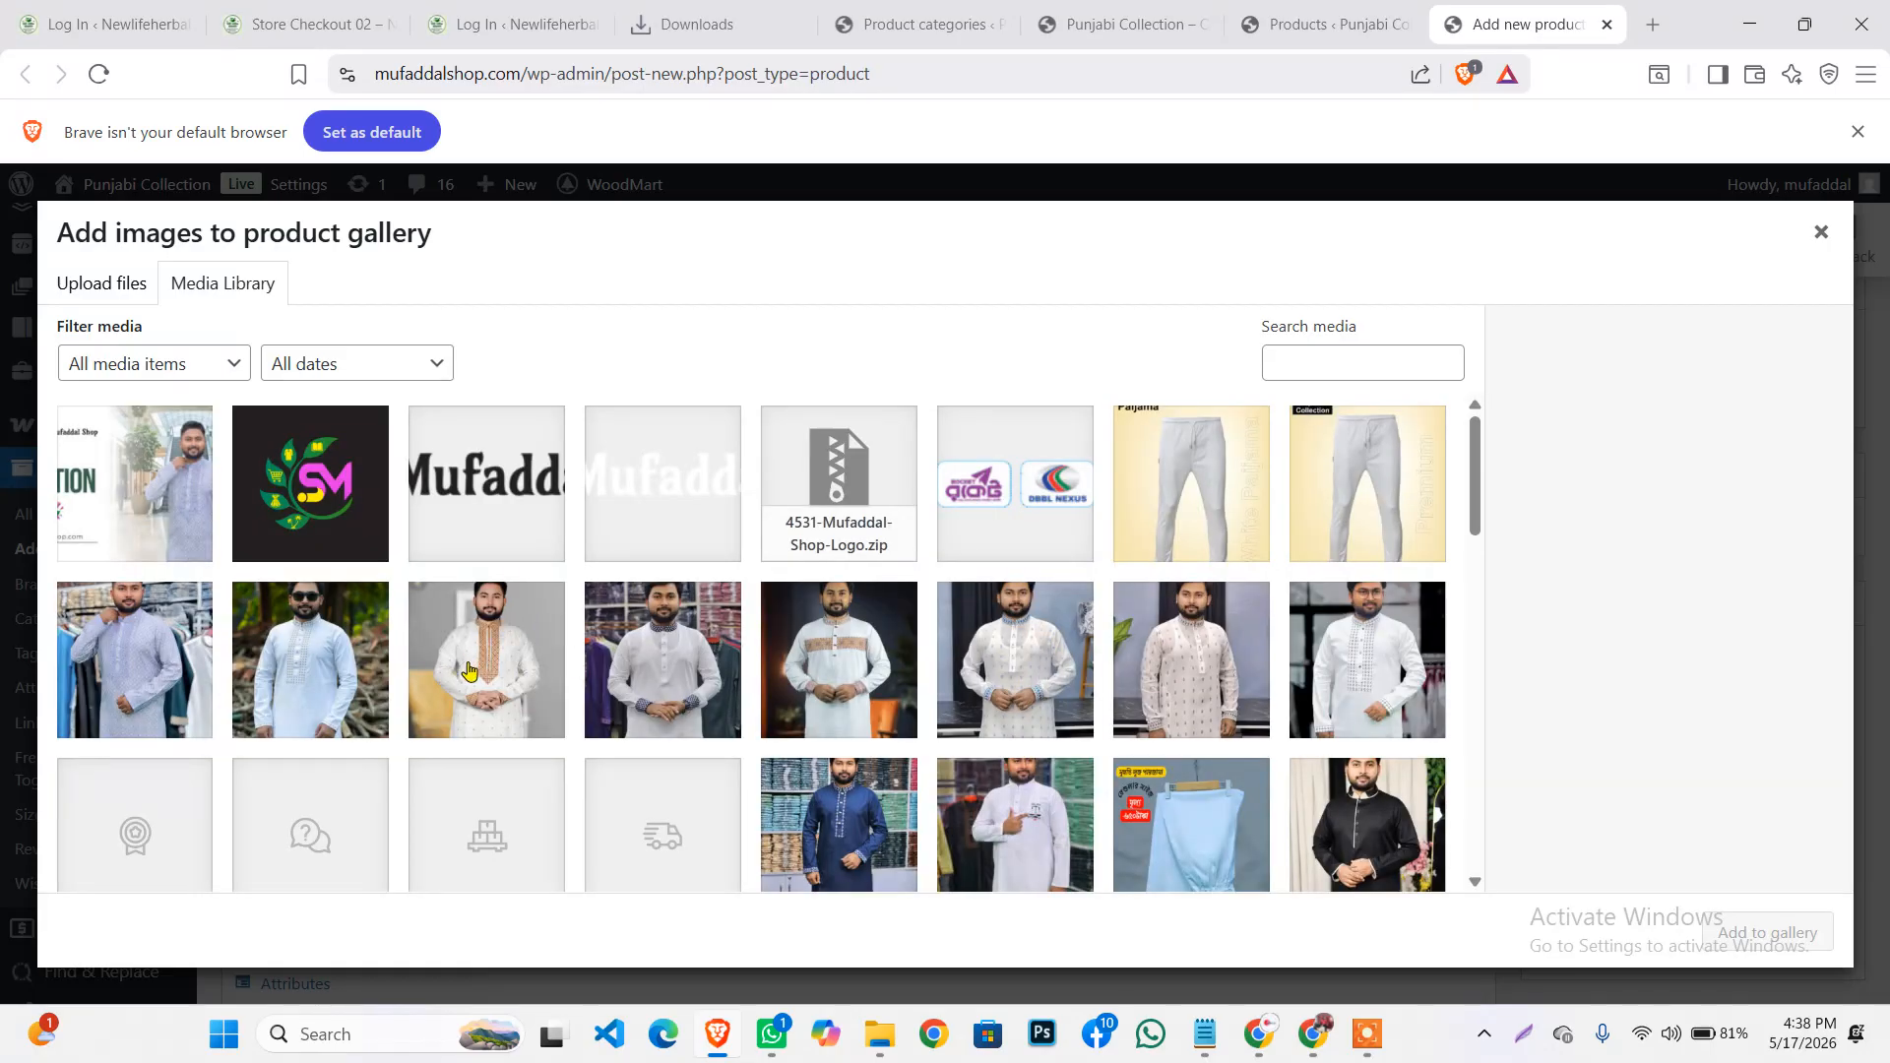
Upload the light-navy, mid-navy and ash jogger images (bdln-701, bdmn-702, bda-704) from Downloads
scroll(591, 601, down, 3)
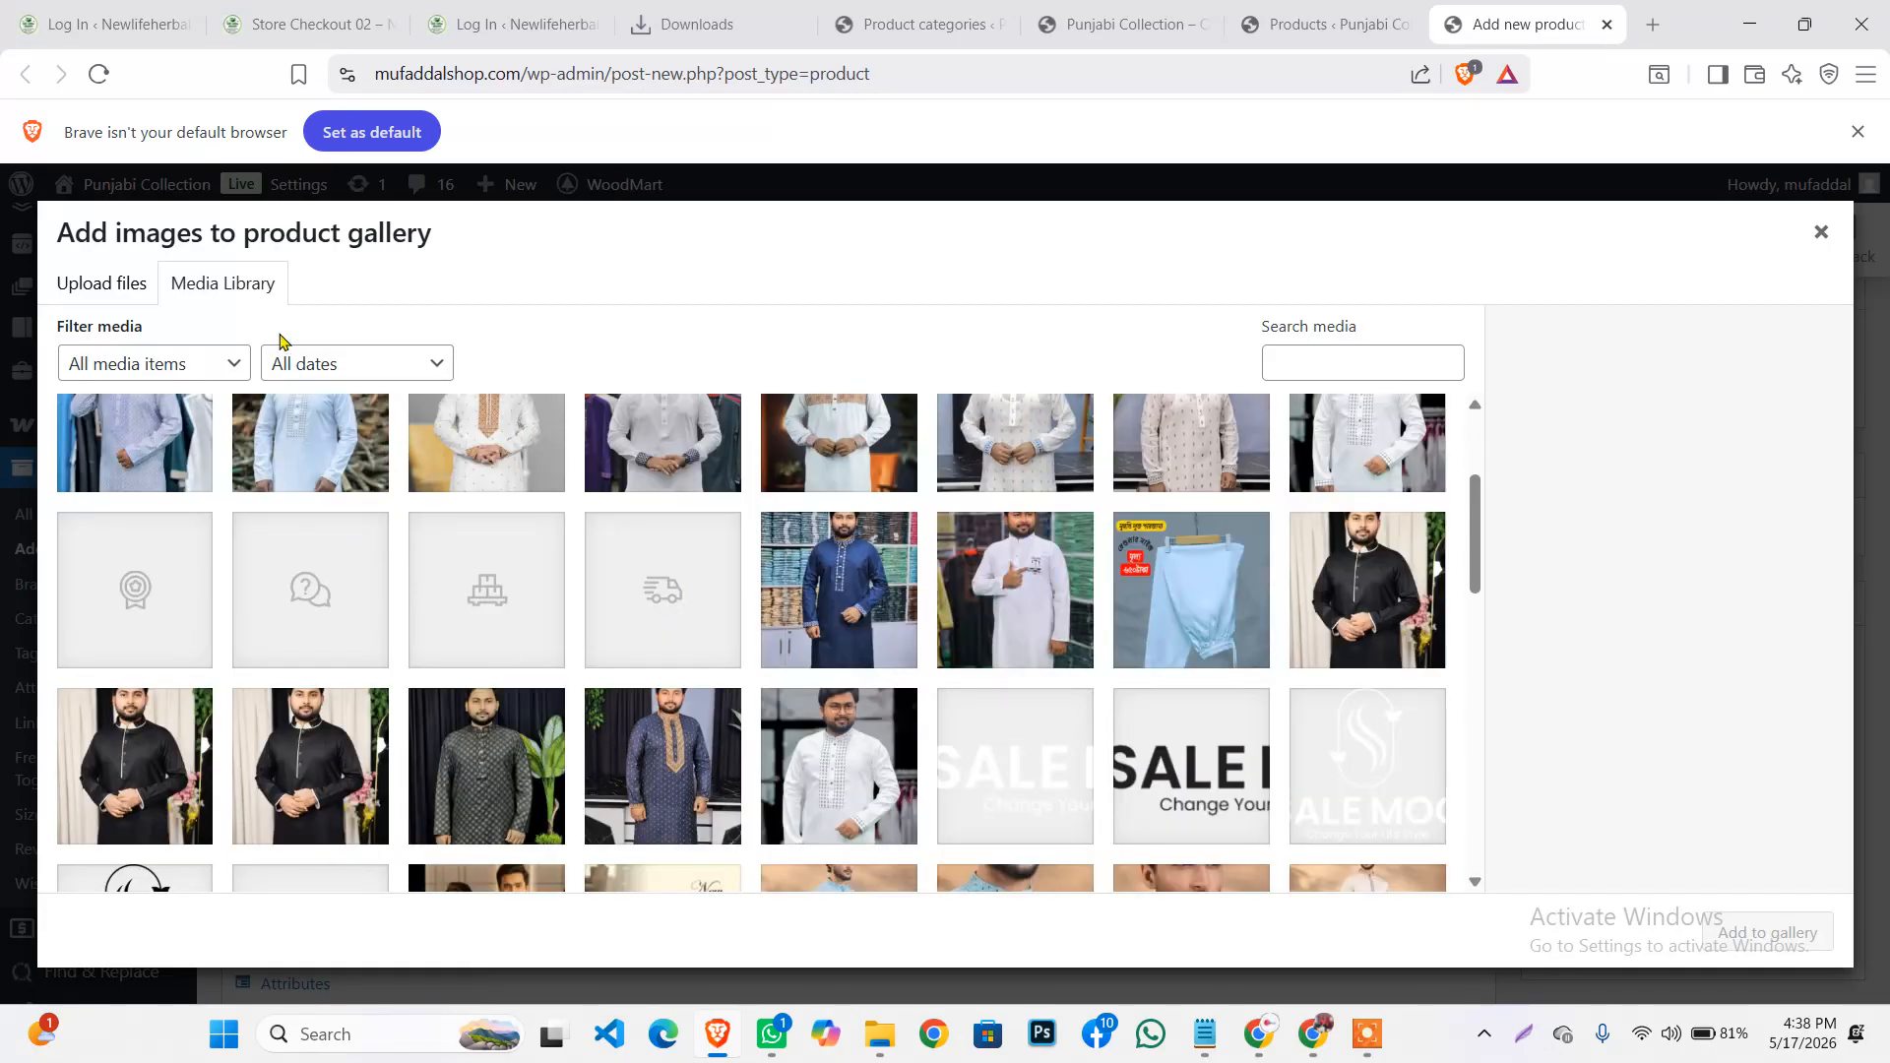
click(116, 295)
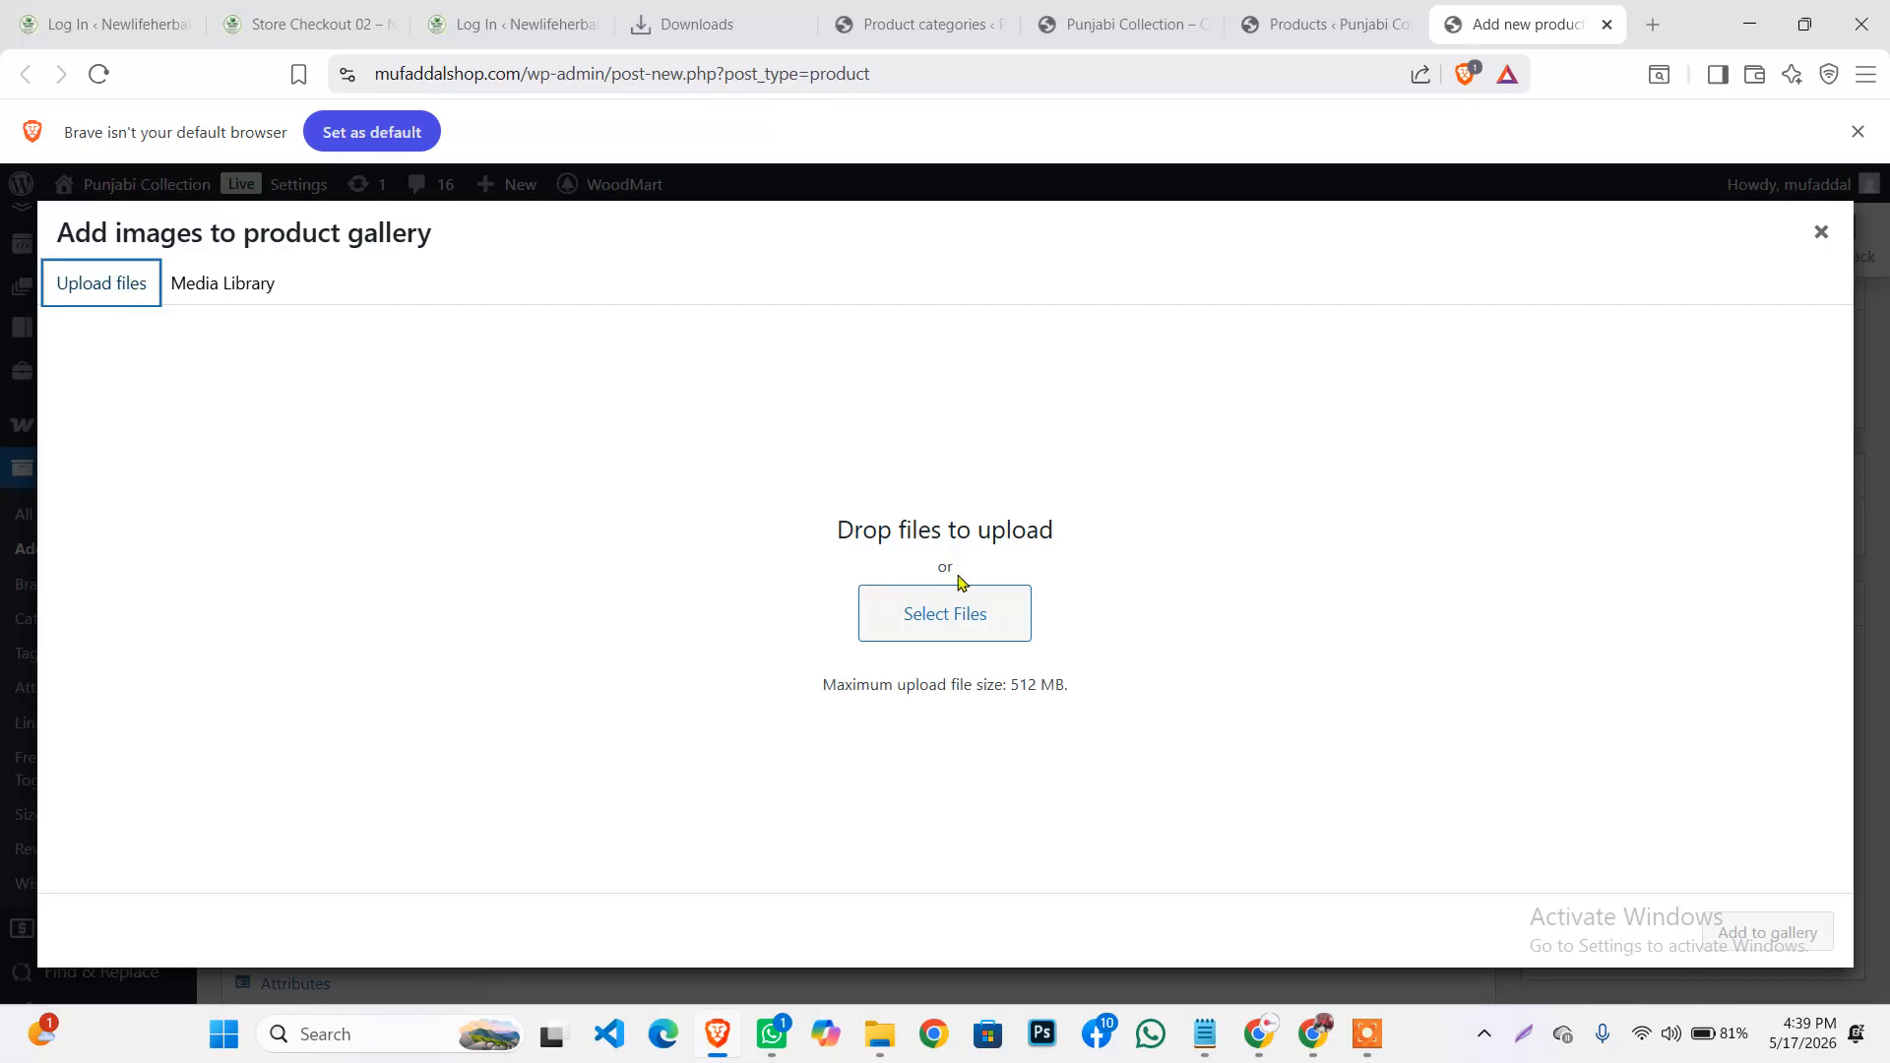
click(947, 618)
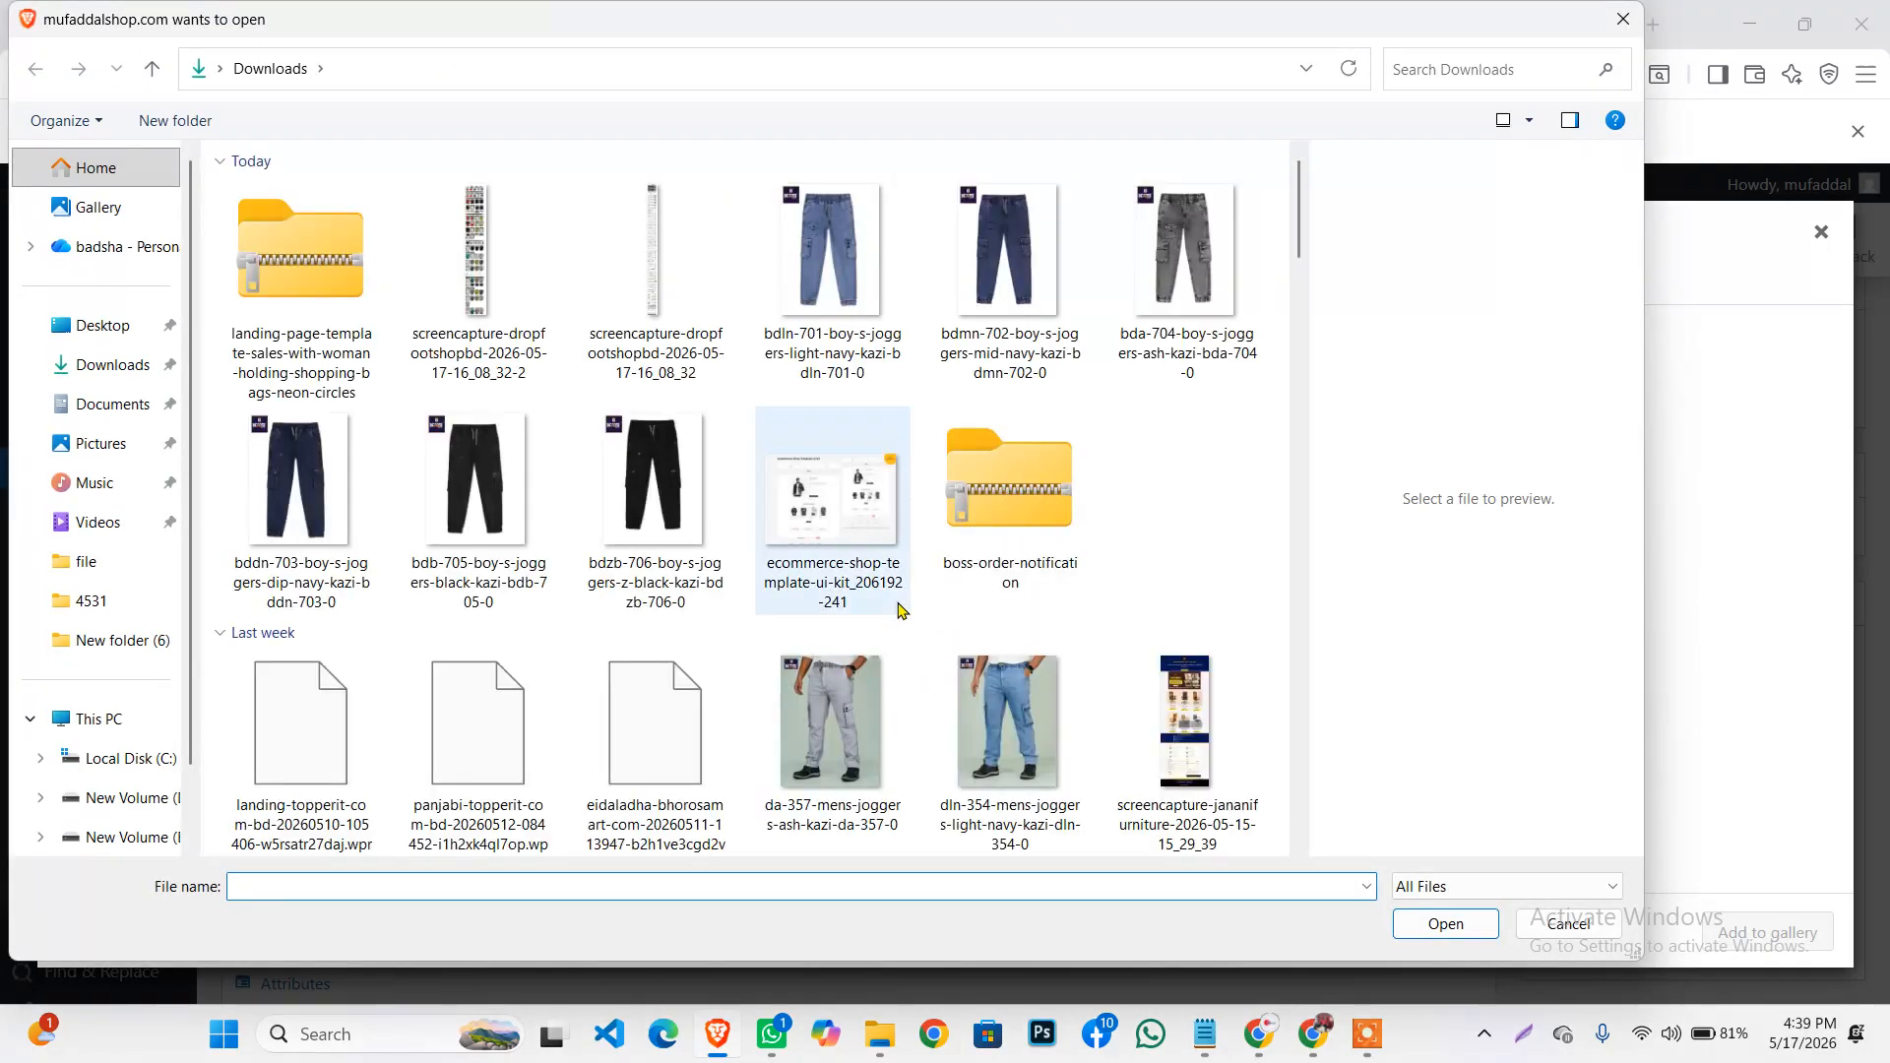
scroll(815, 510, down, 10)
scroll(819, 510, up, 10)
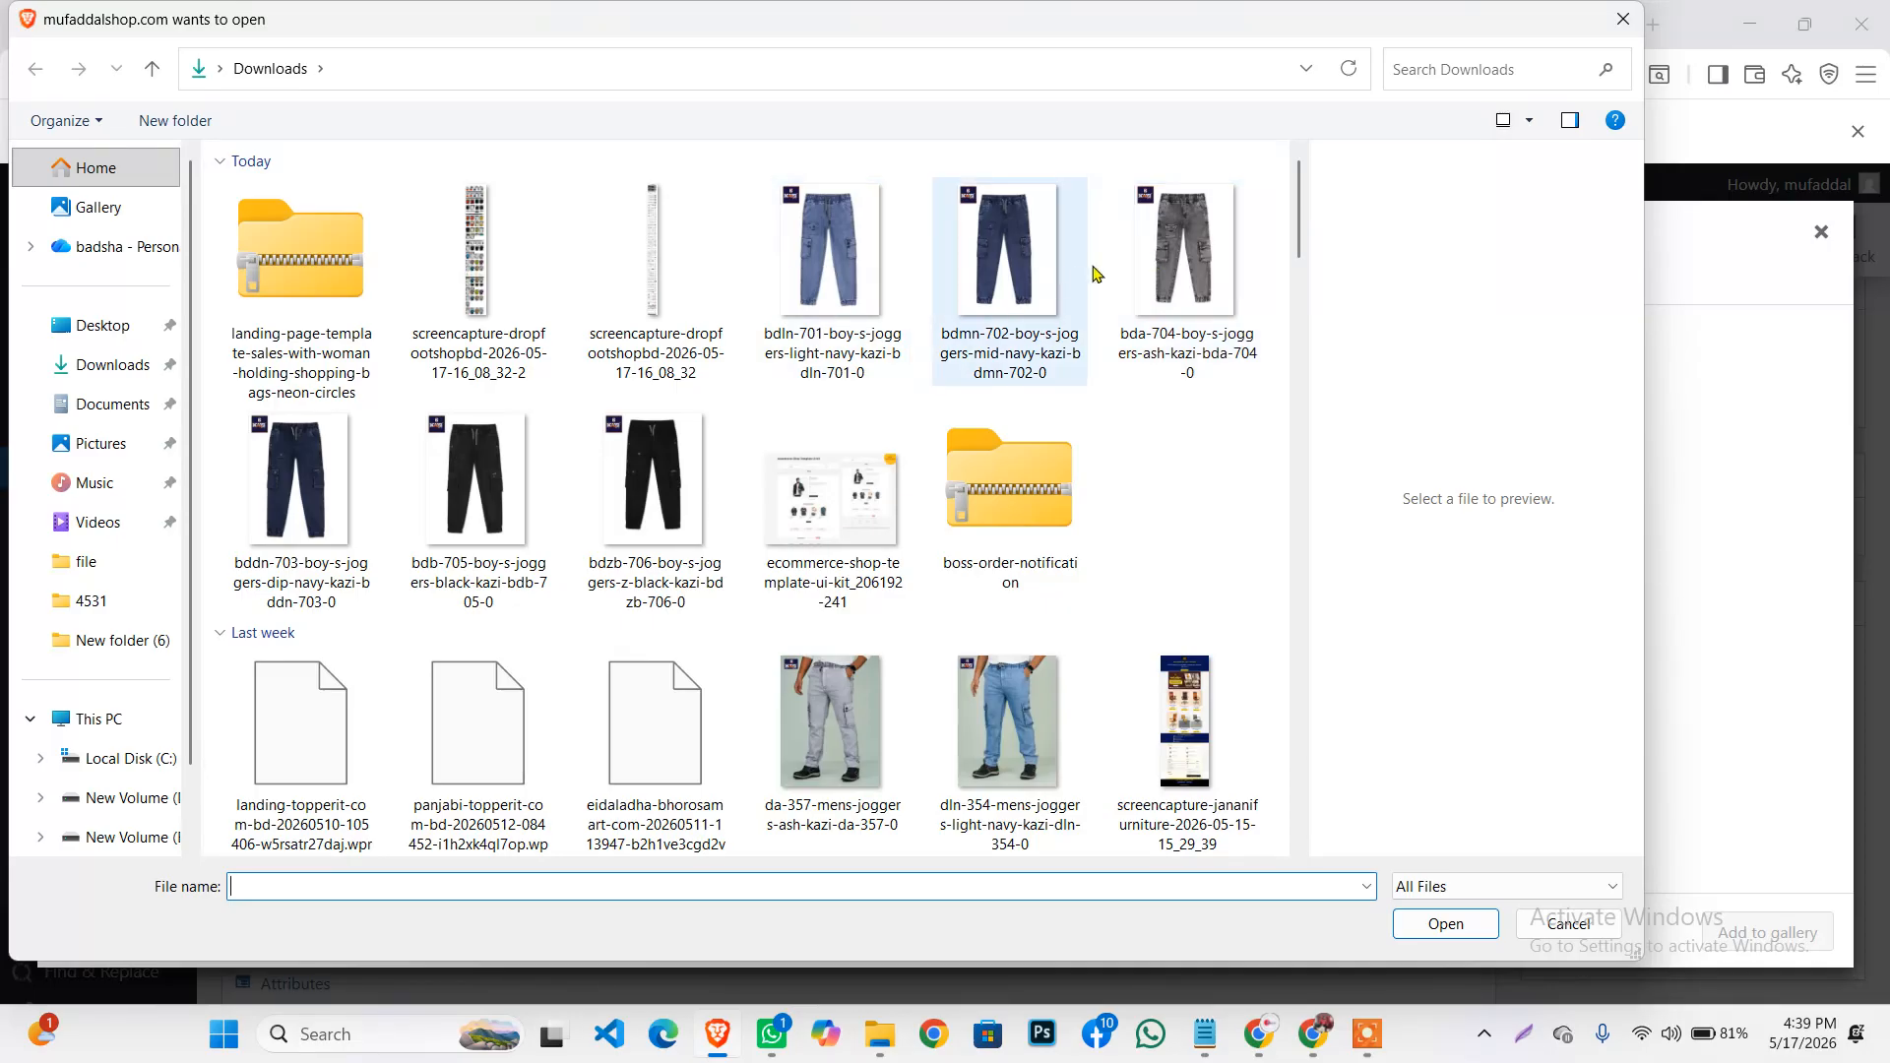
click(839, 284)
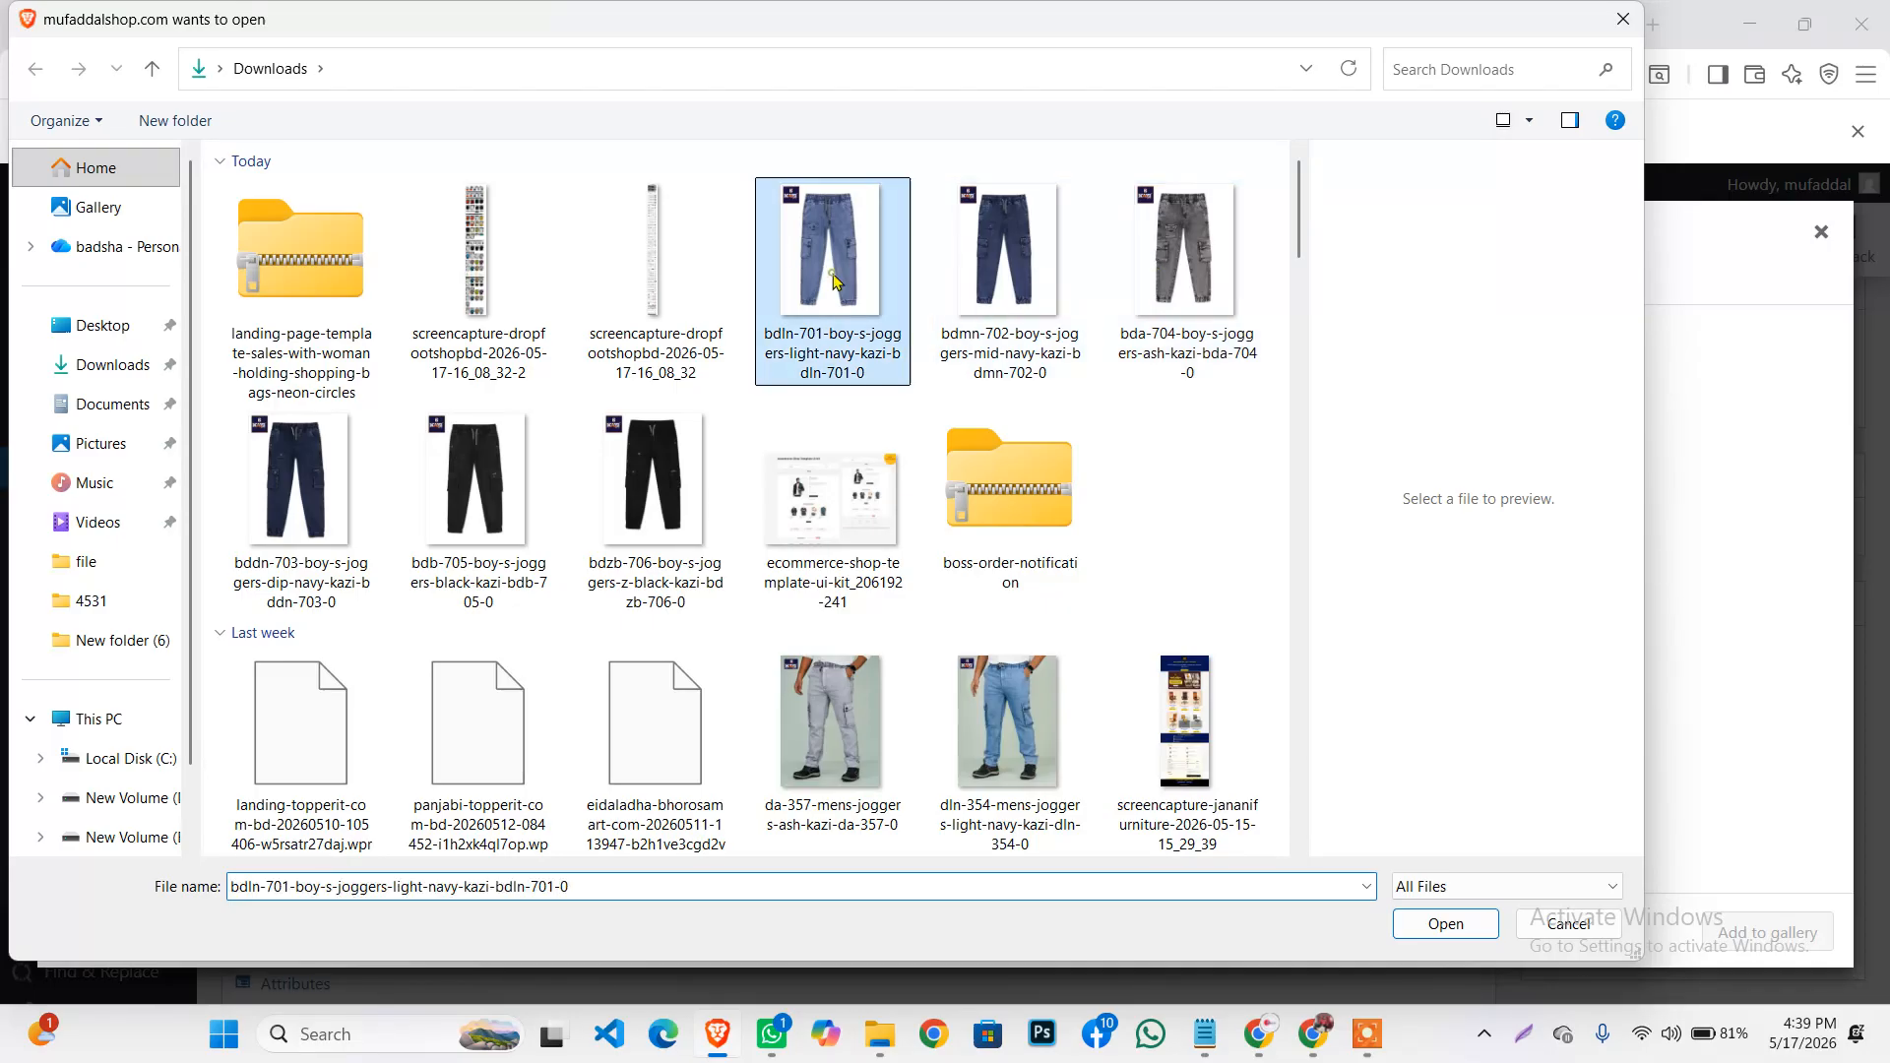
ctrl+click(1017, 279)
ctrl+click(1144, 273)
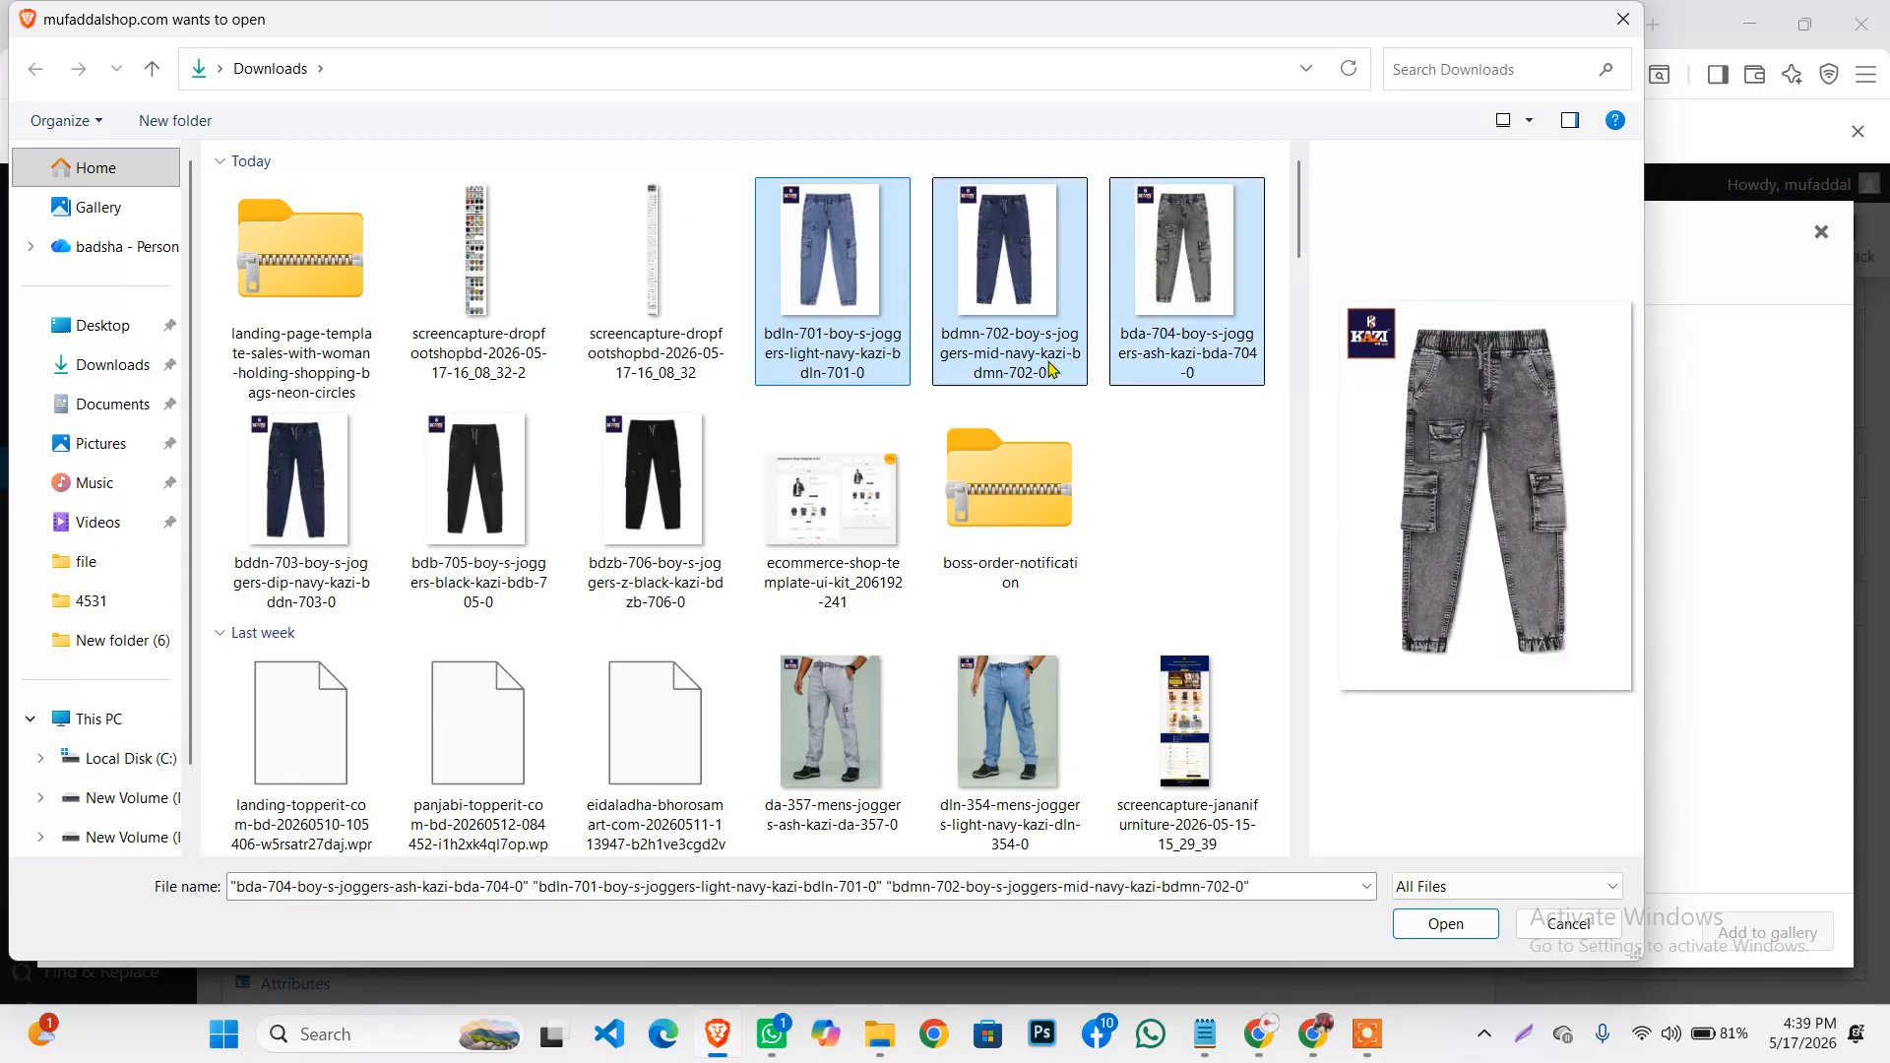
click(1459, 931)
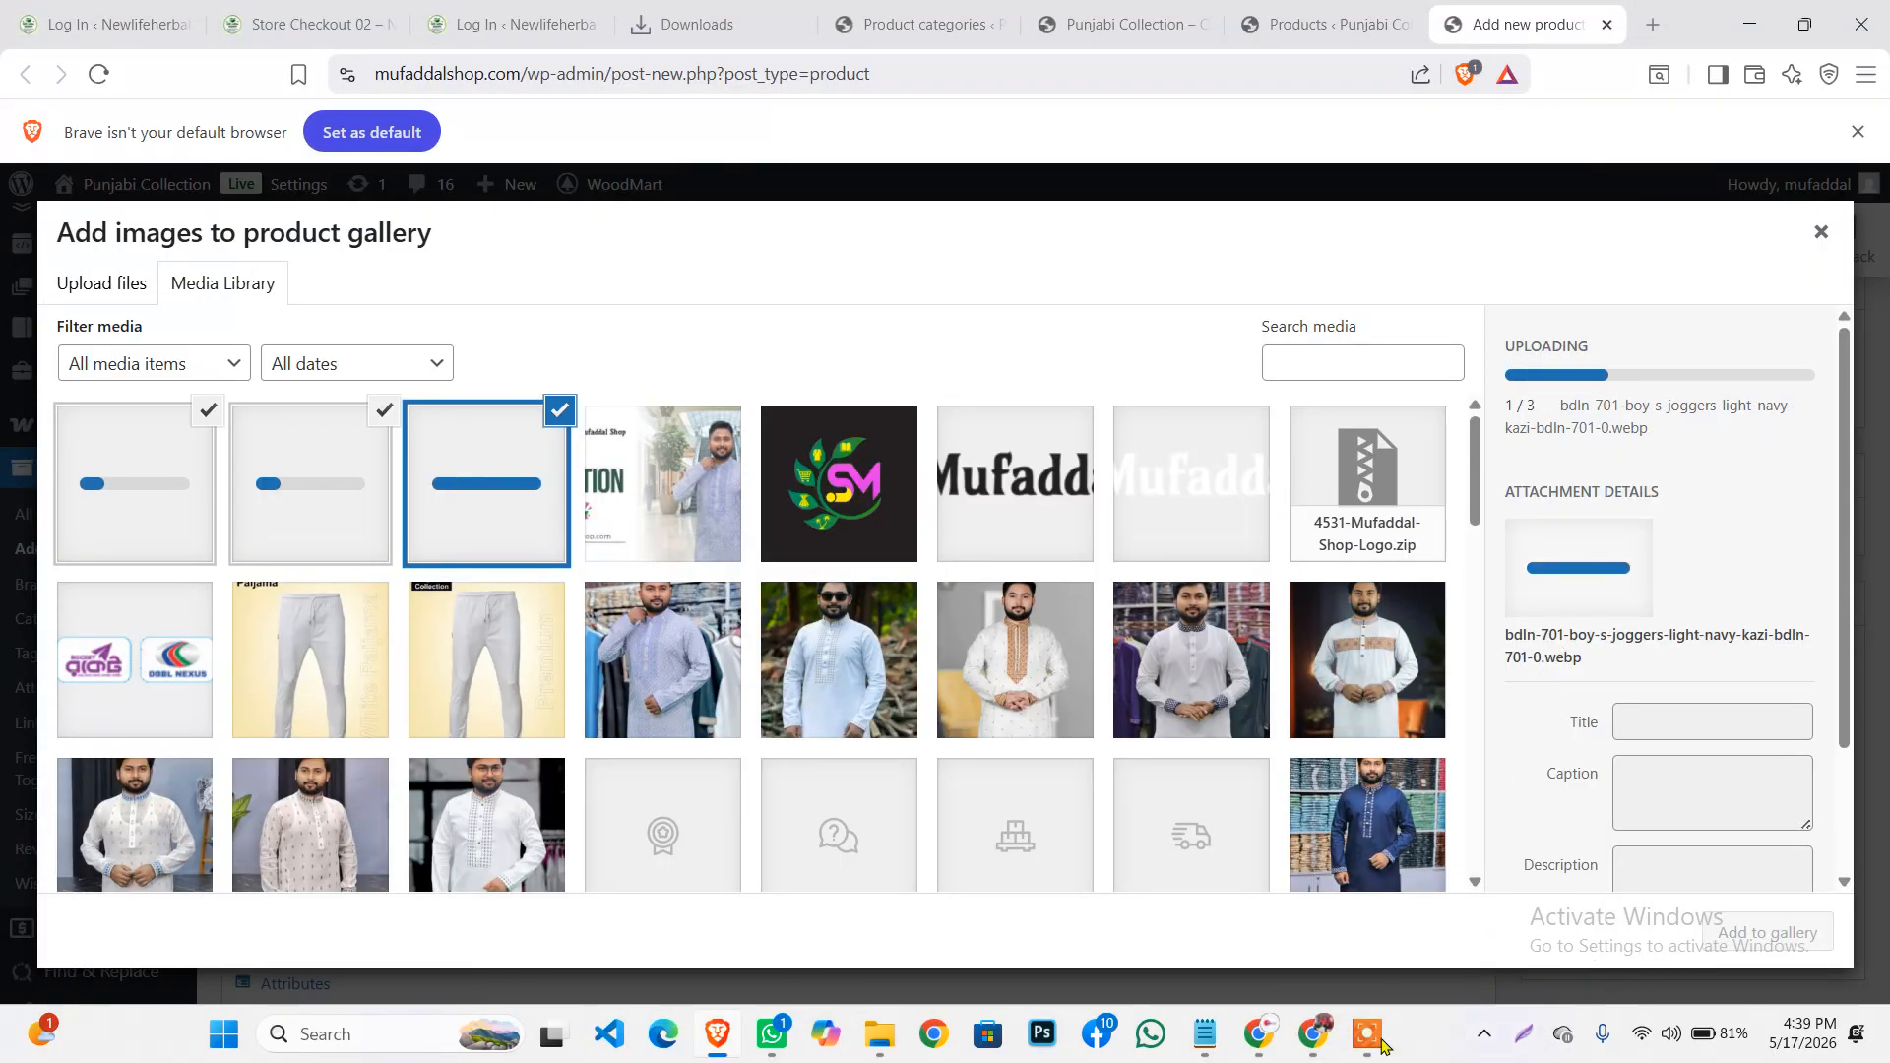
Add the three uploaded jogger photos to the product gallery
mouse_move(1372, 1043)
click(1360, 1051)
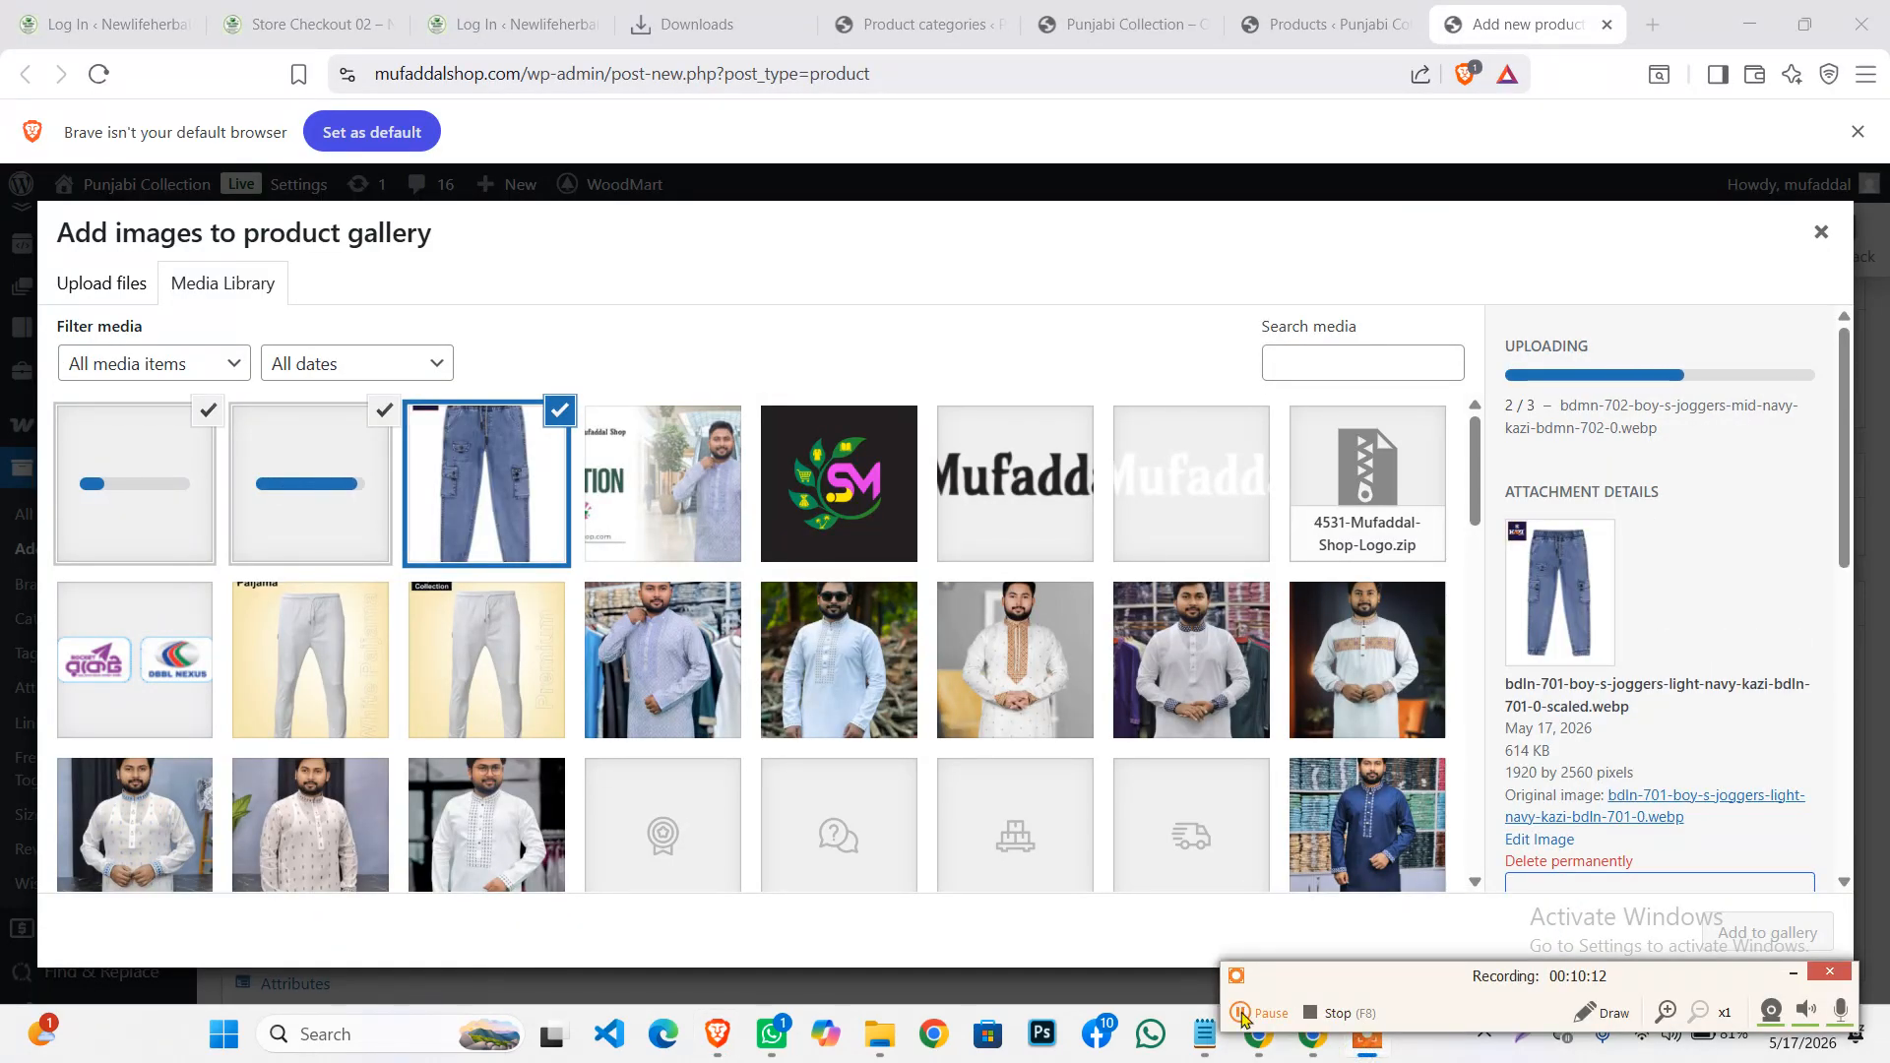
click(1242, 1016)
click(1243, 1016)
click(1794, 973)
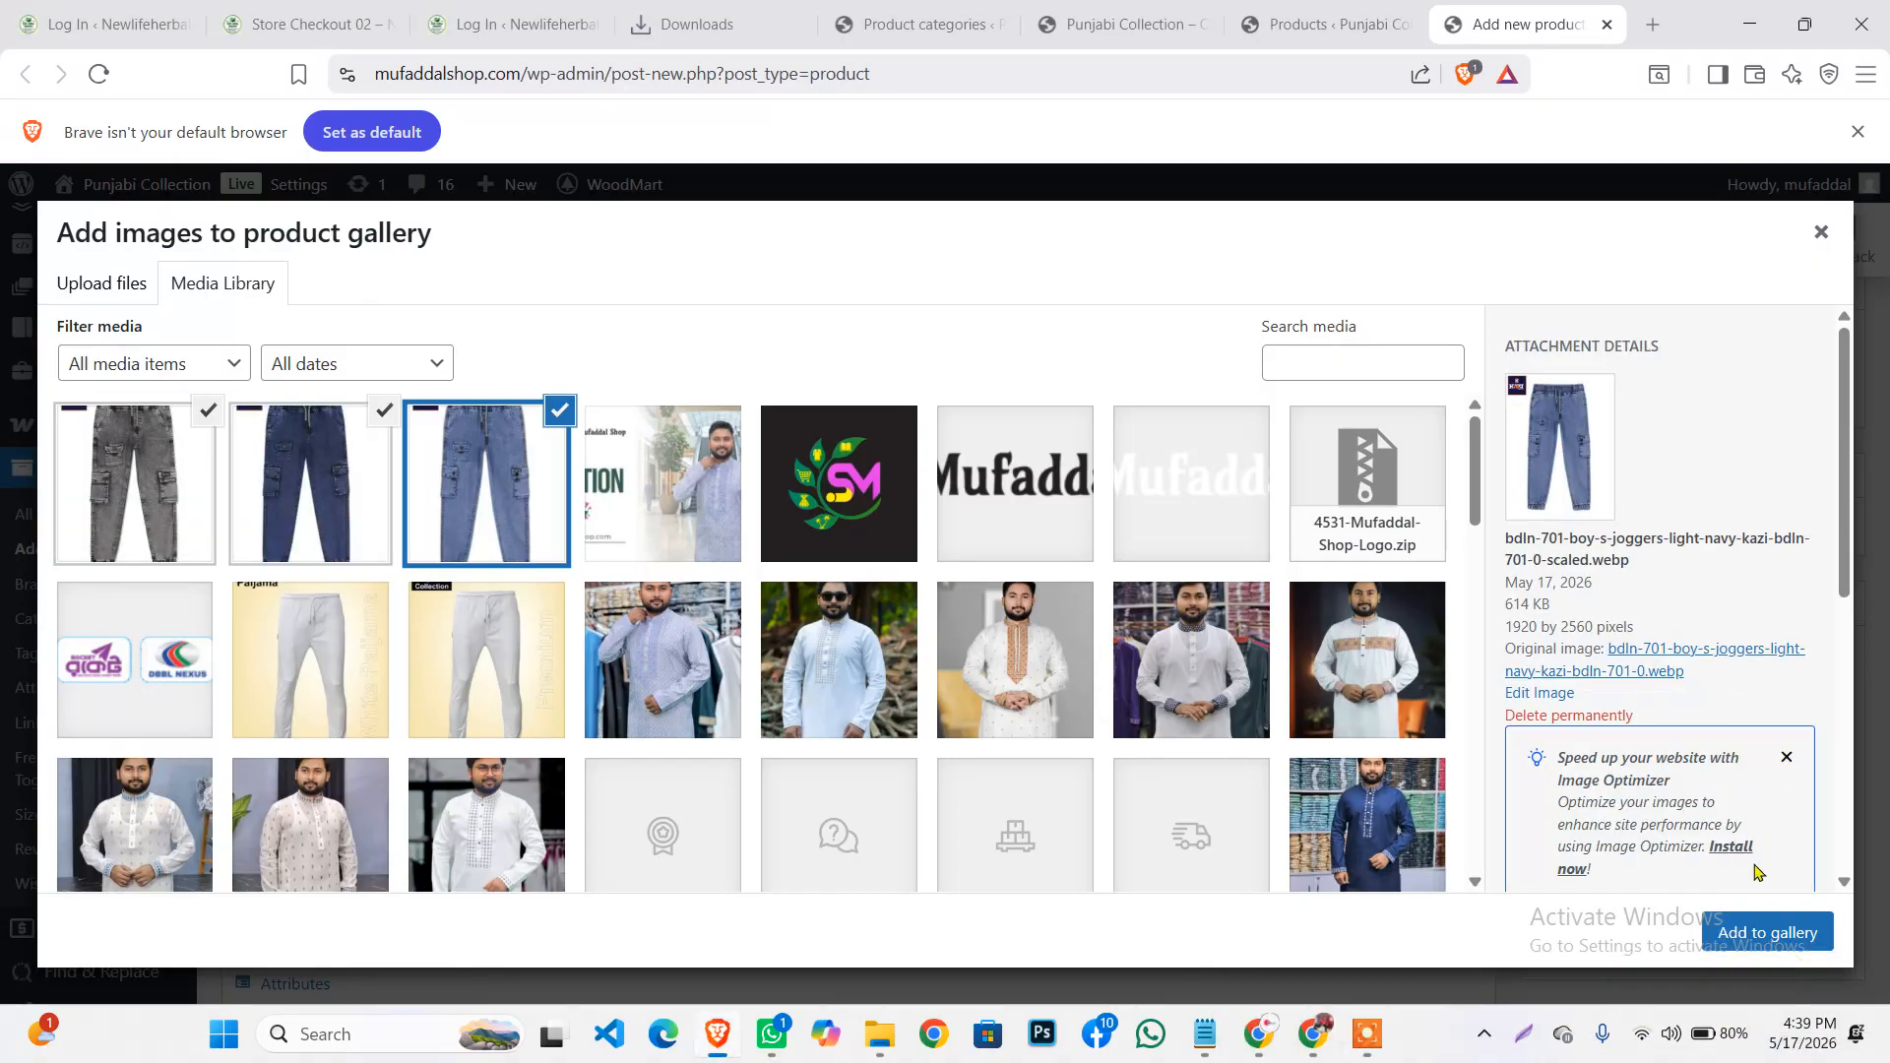
click(1755, 937)
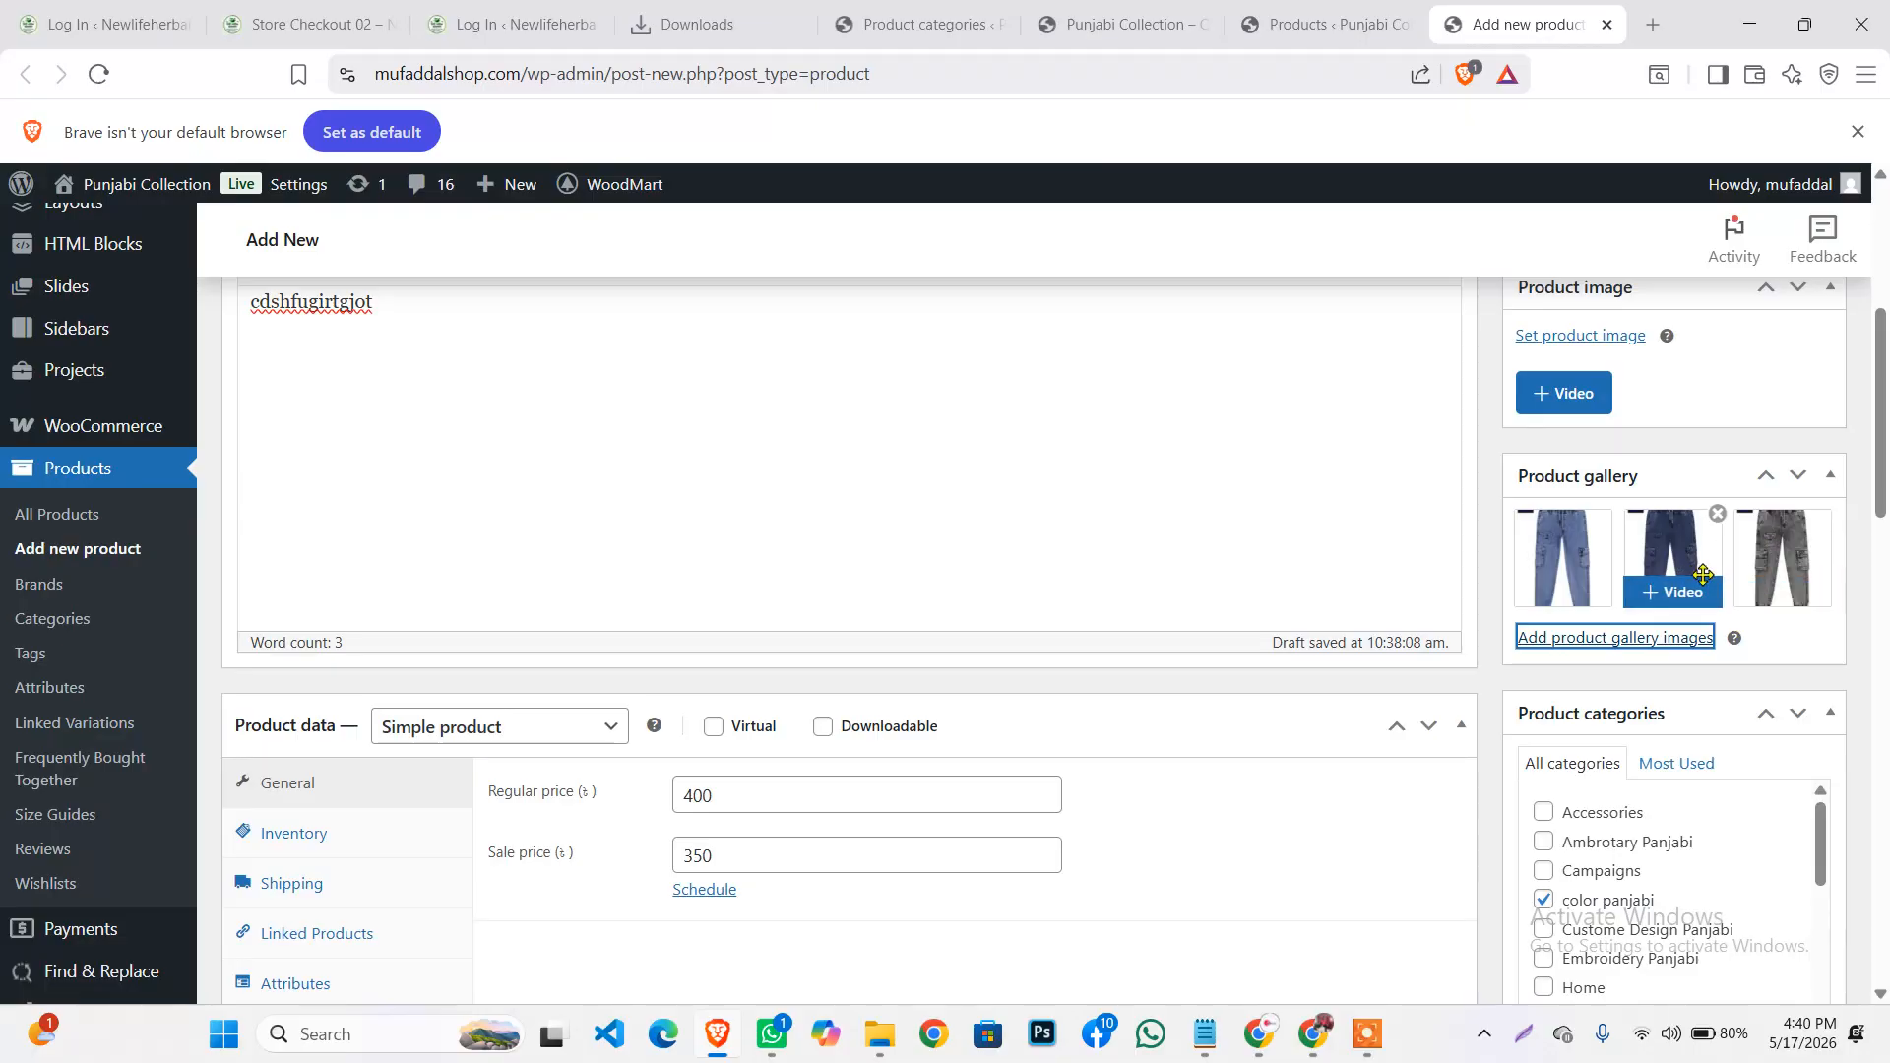
Set the light-navy jeans photo as the main product image
scroll(1718, 611, up, 1)
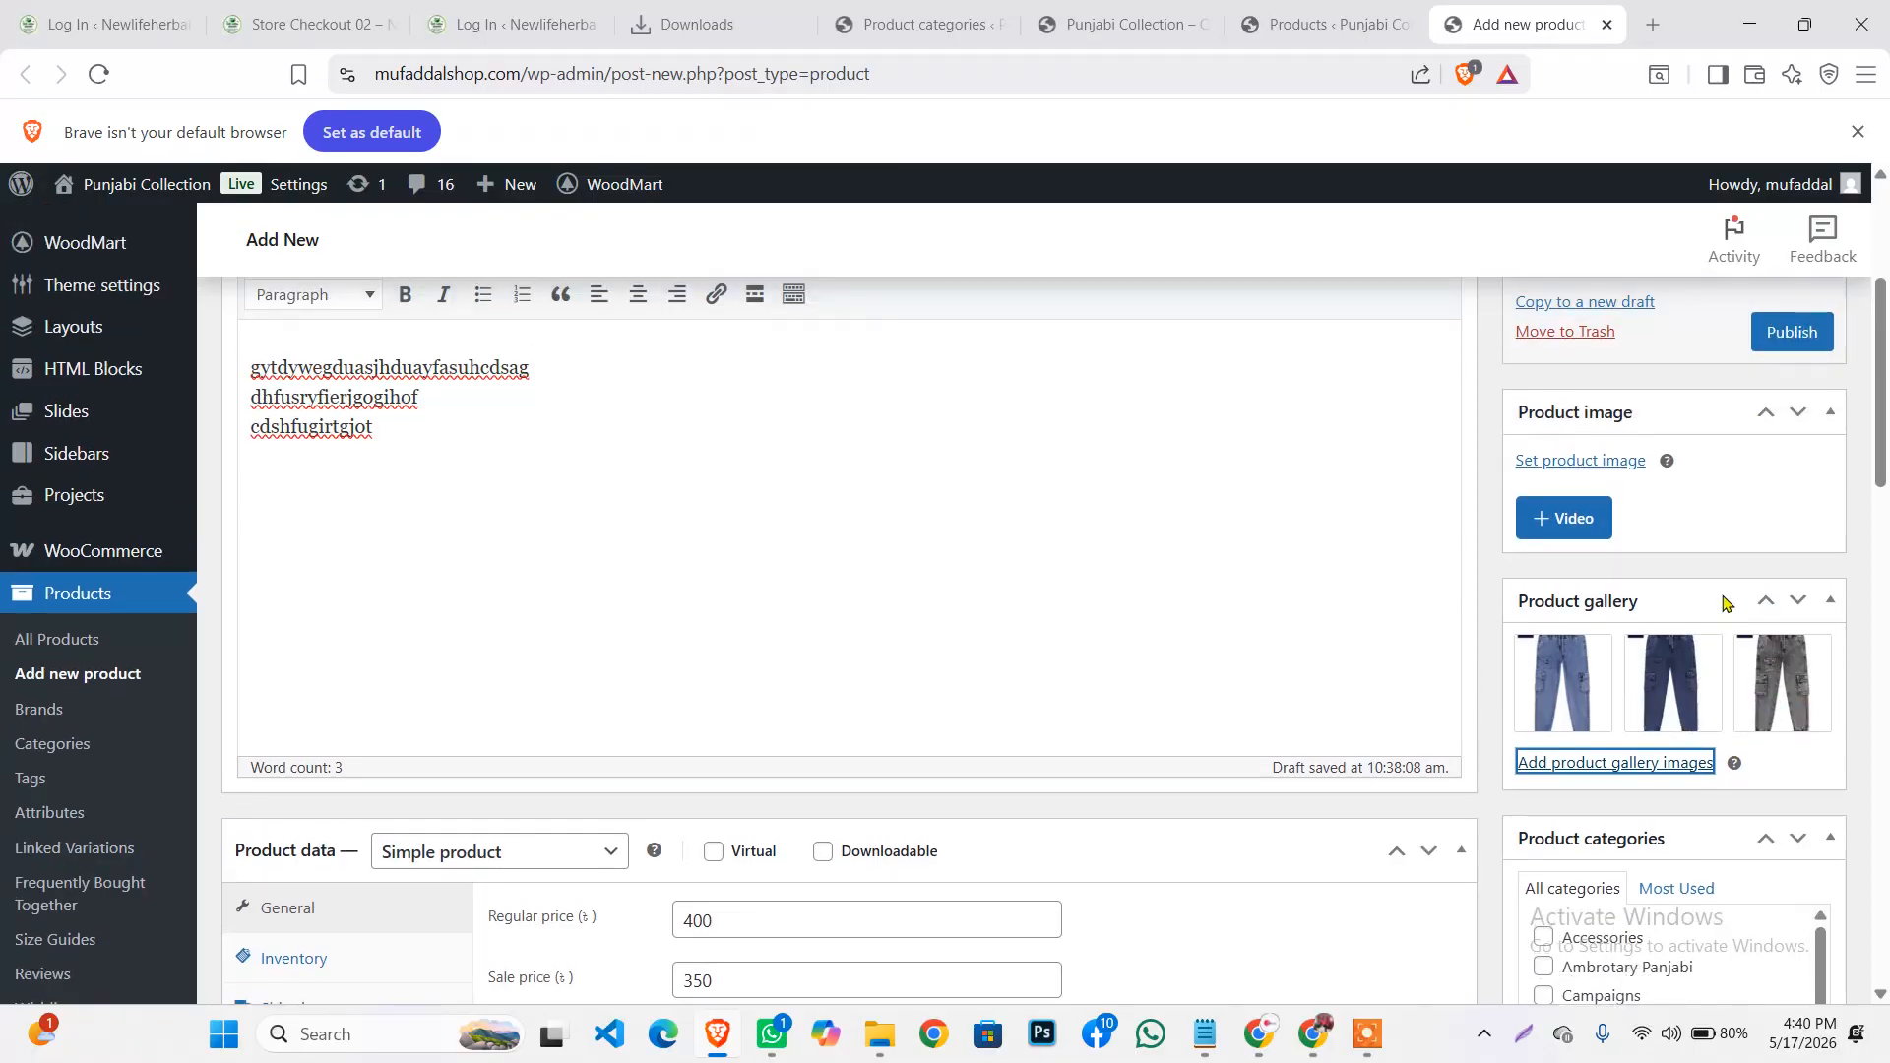
scroll(1723, 602, up, 1)
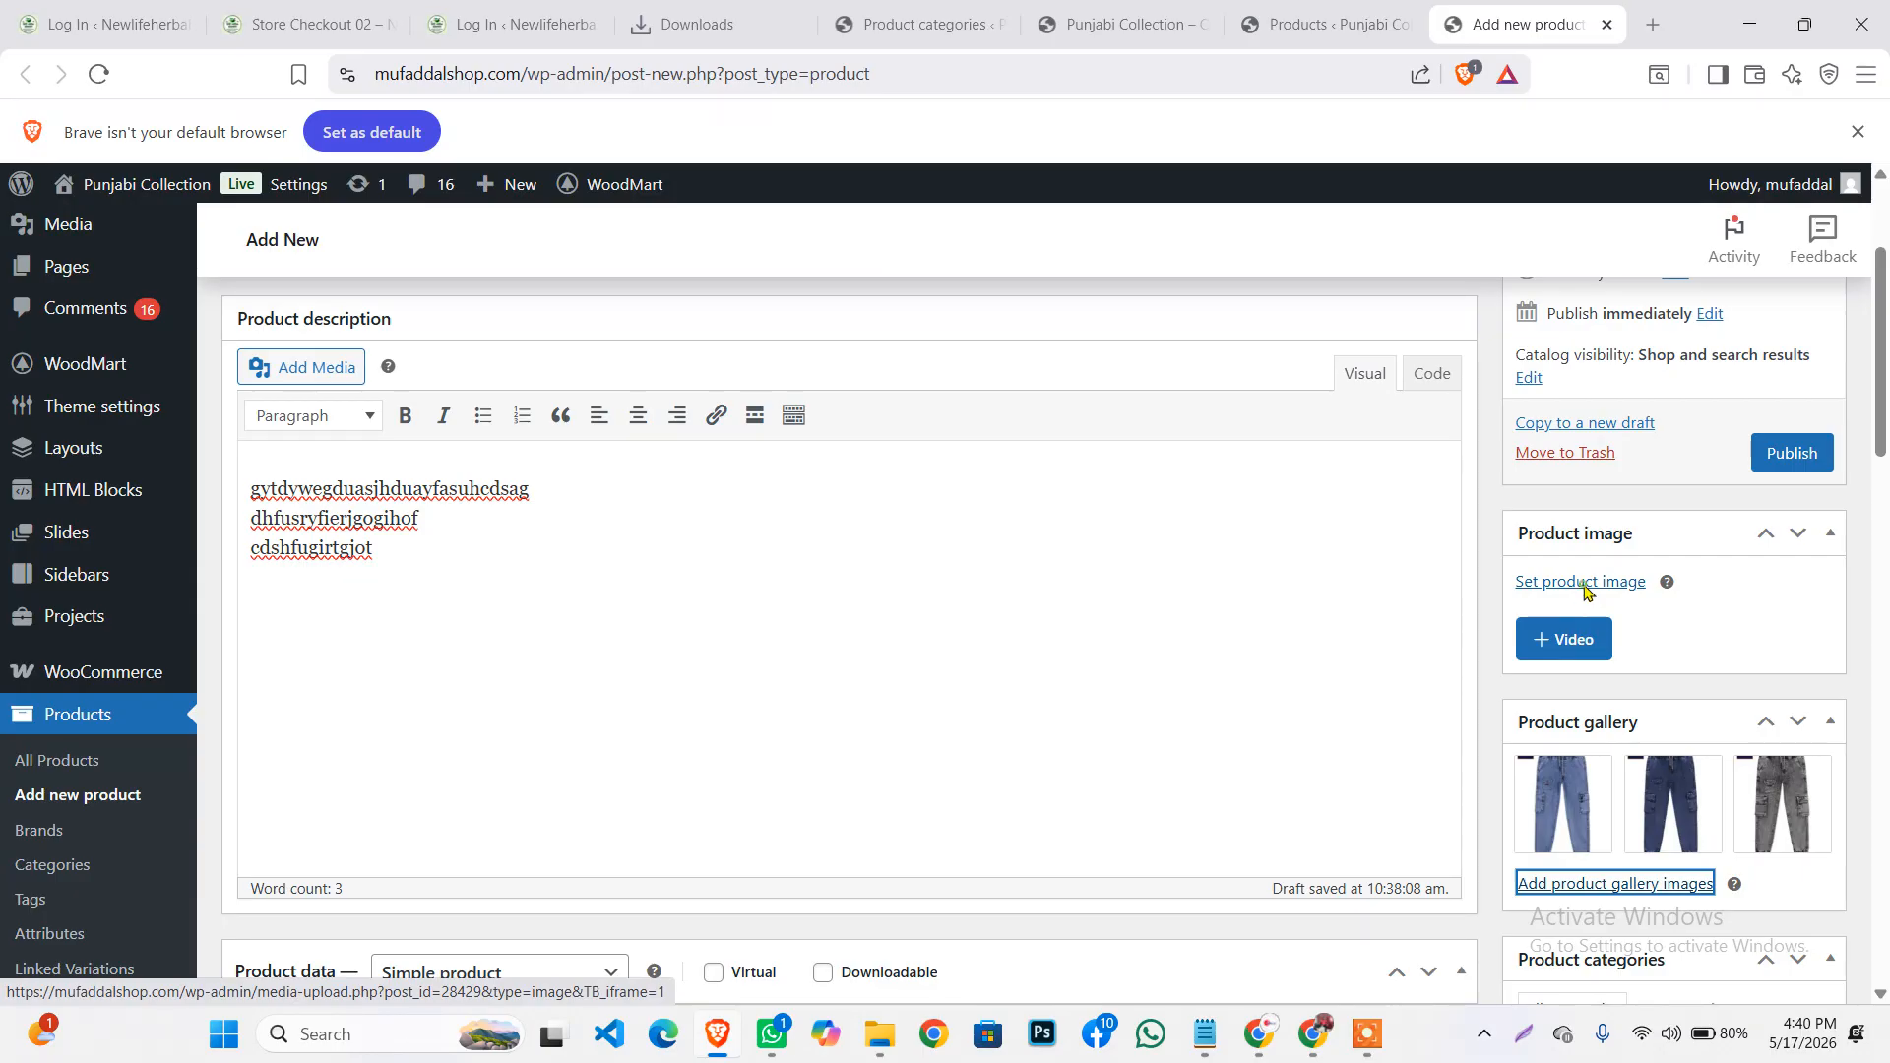
click(1581, 582)
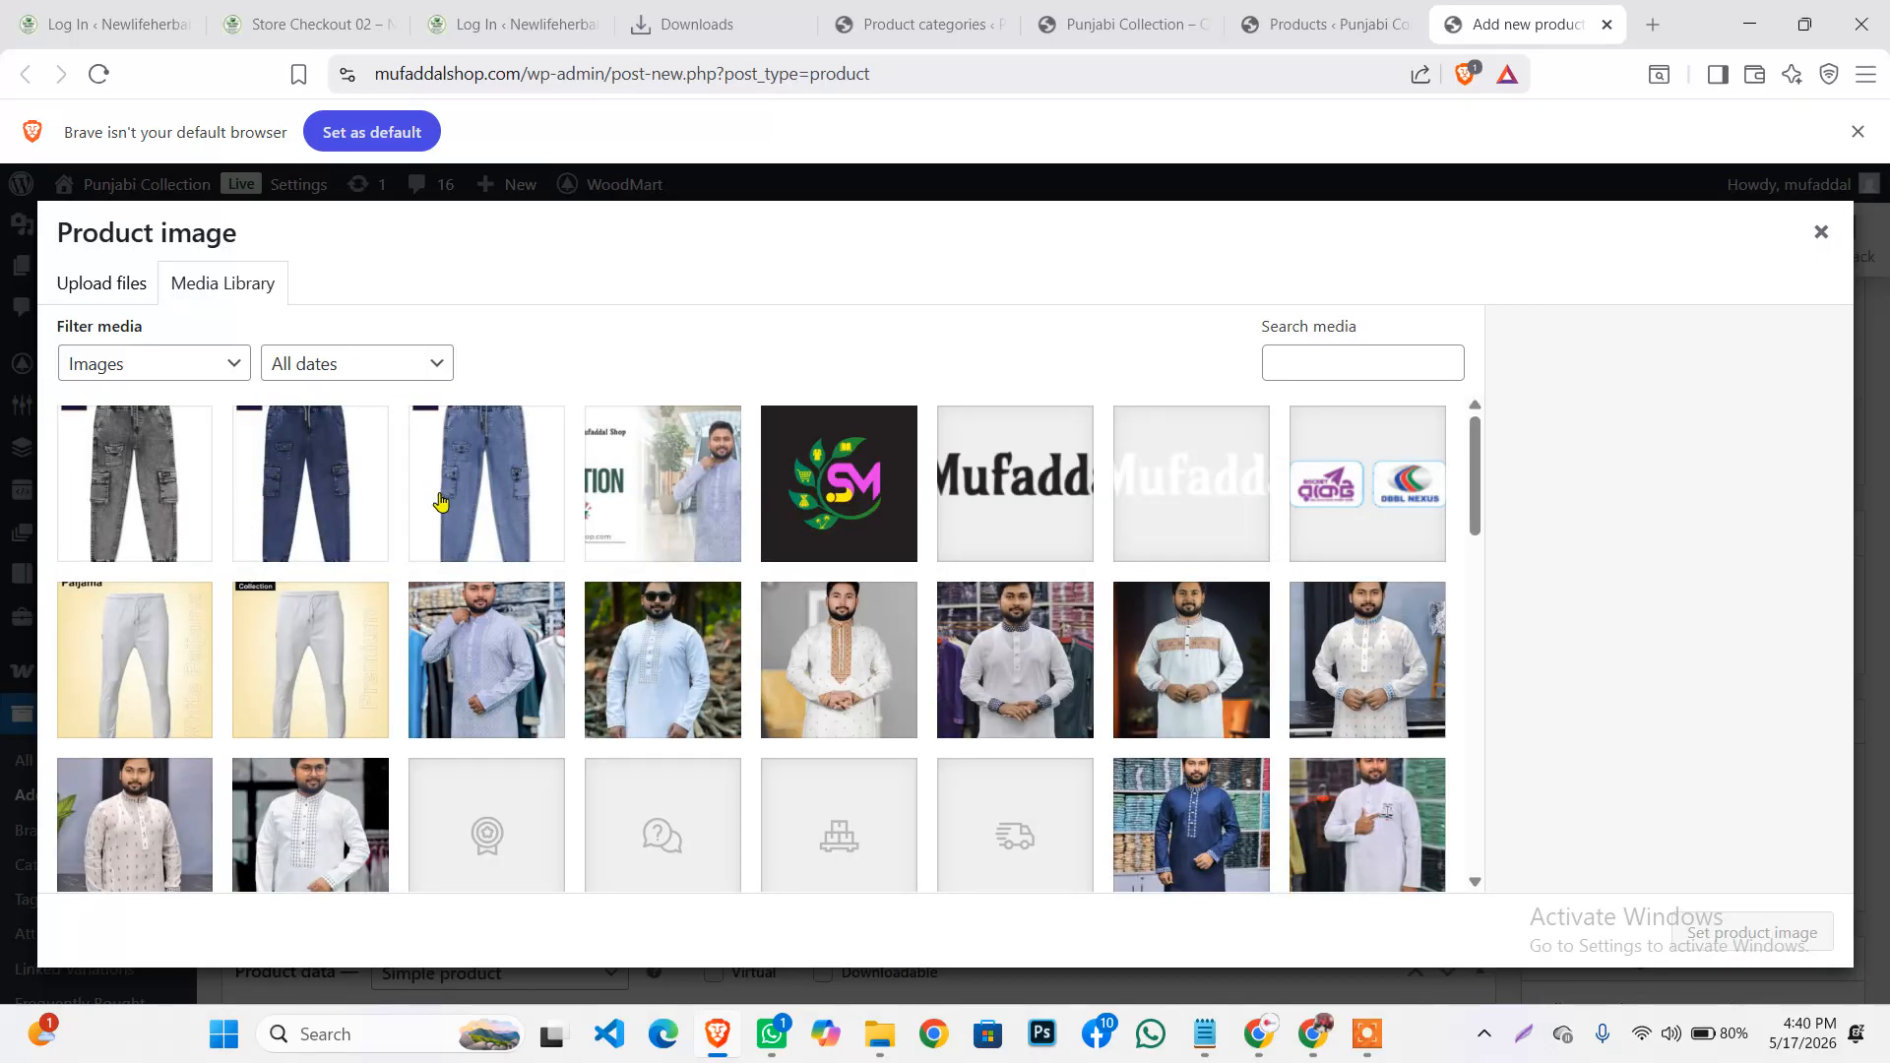
click(462, 468)
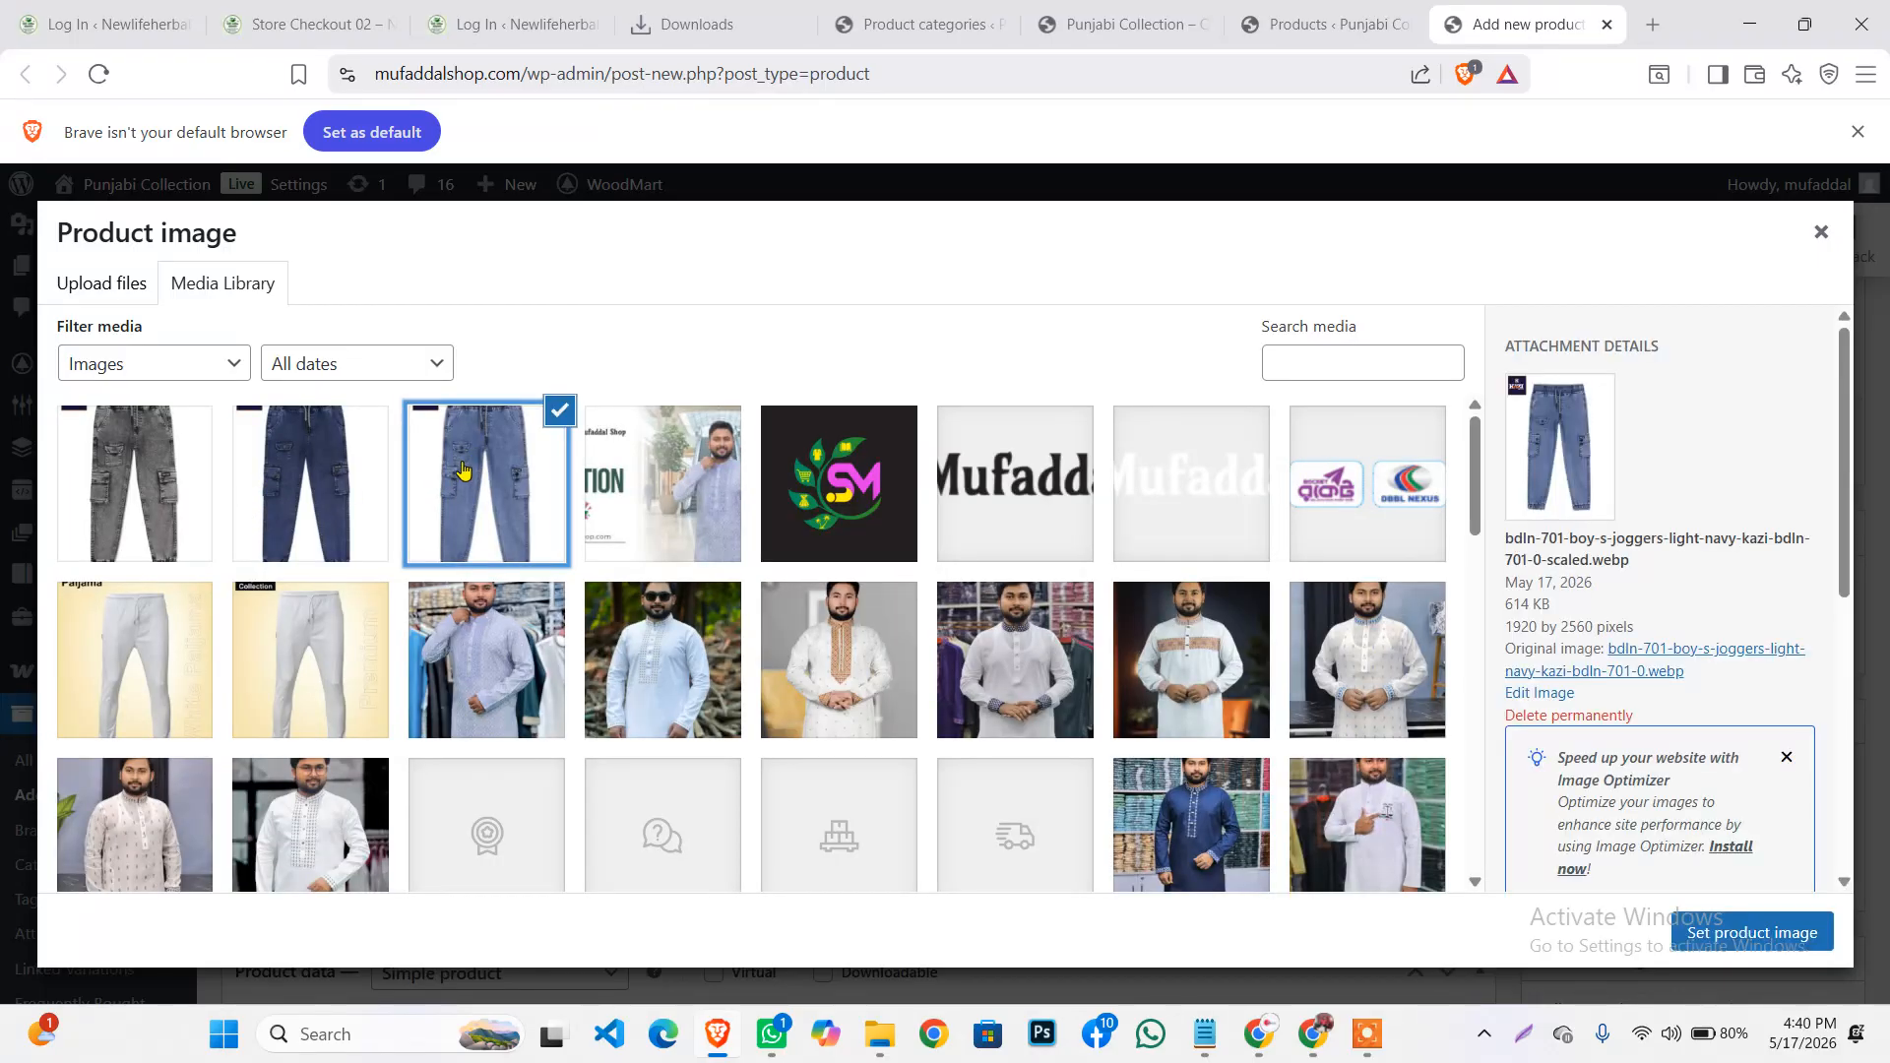
click(1772, 931)
Publish the test product
scroll(1772, 748, up, 1)
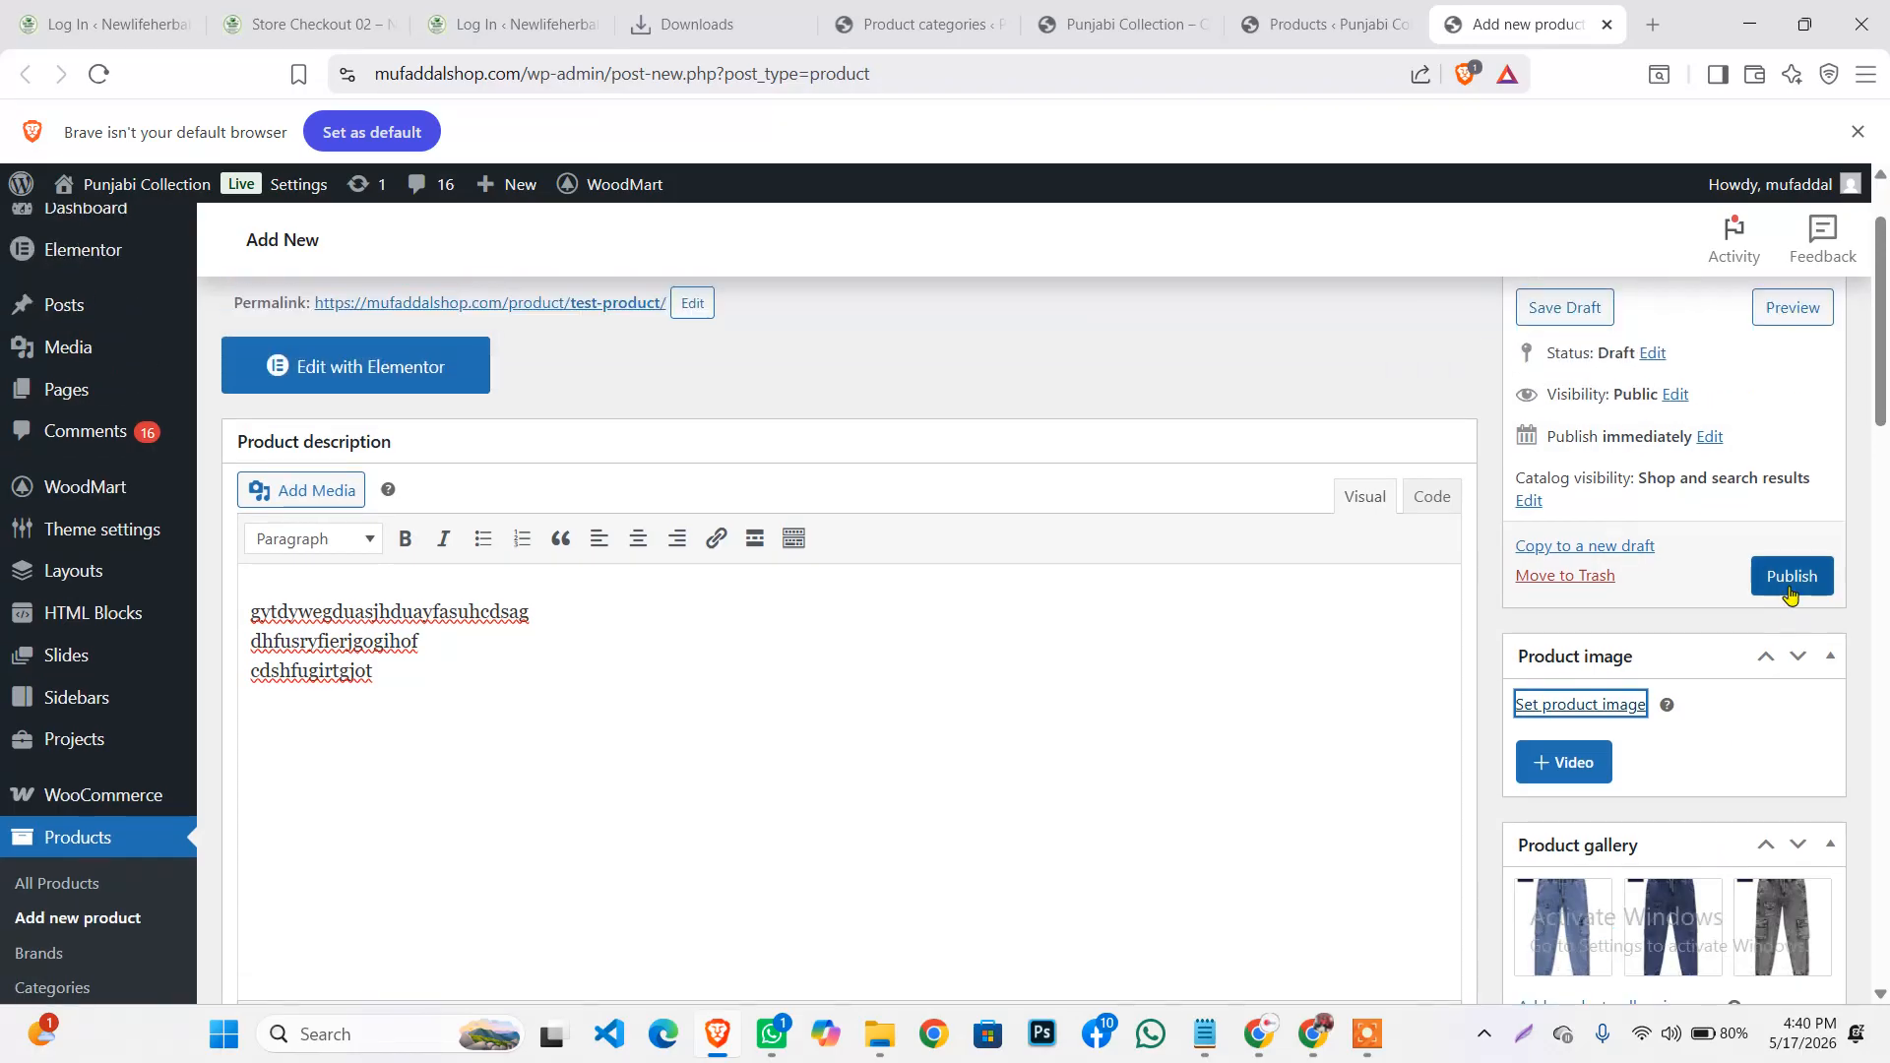
click(1778, 577)
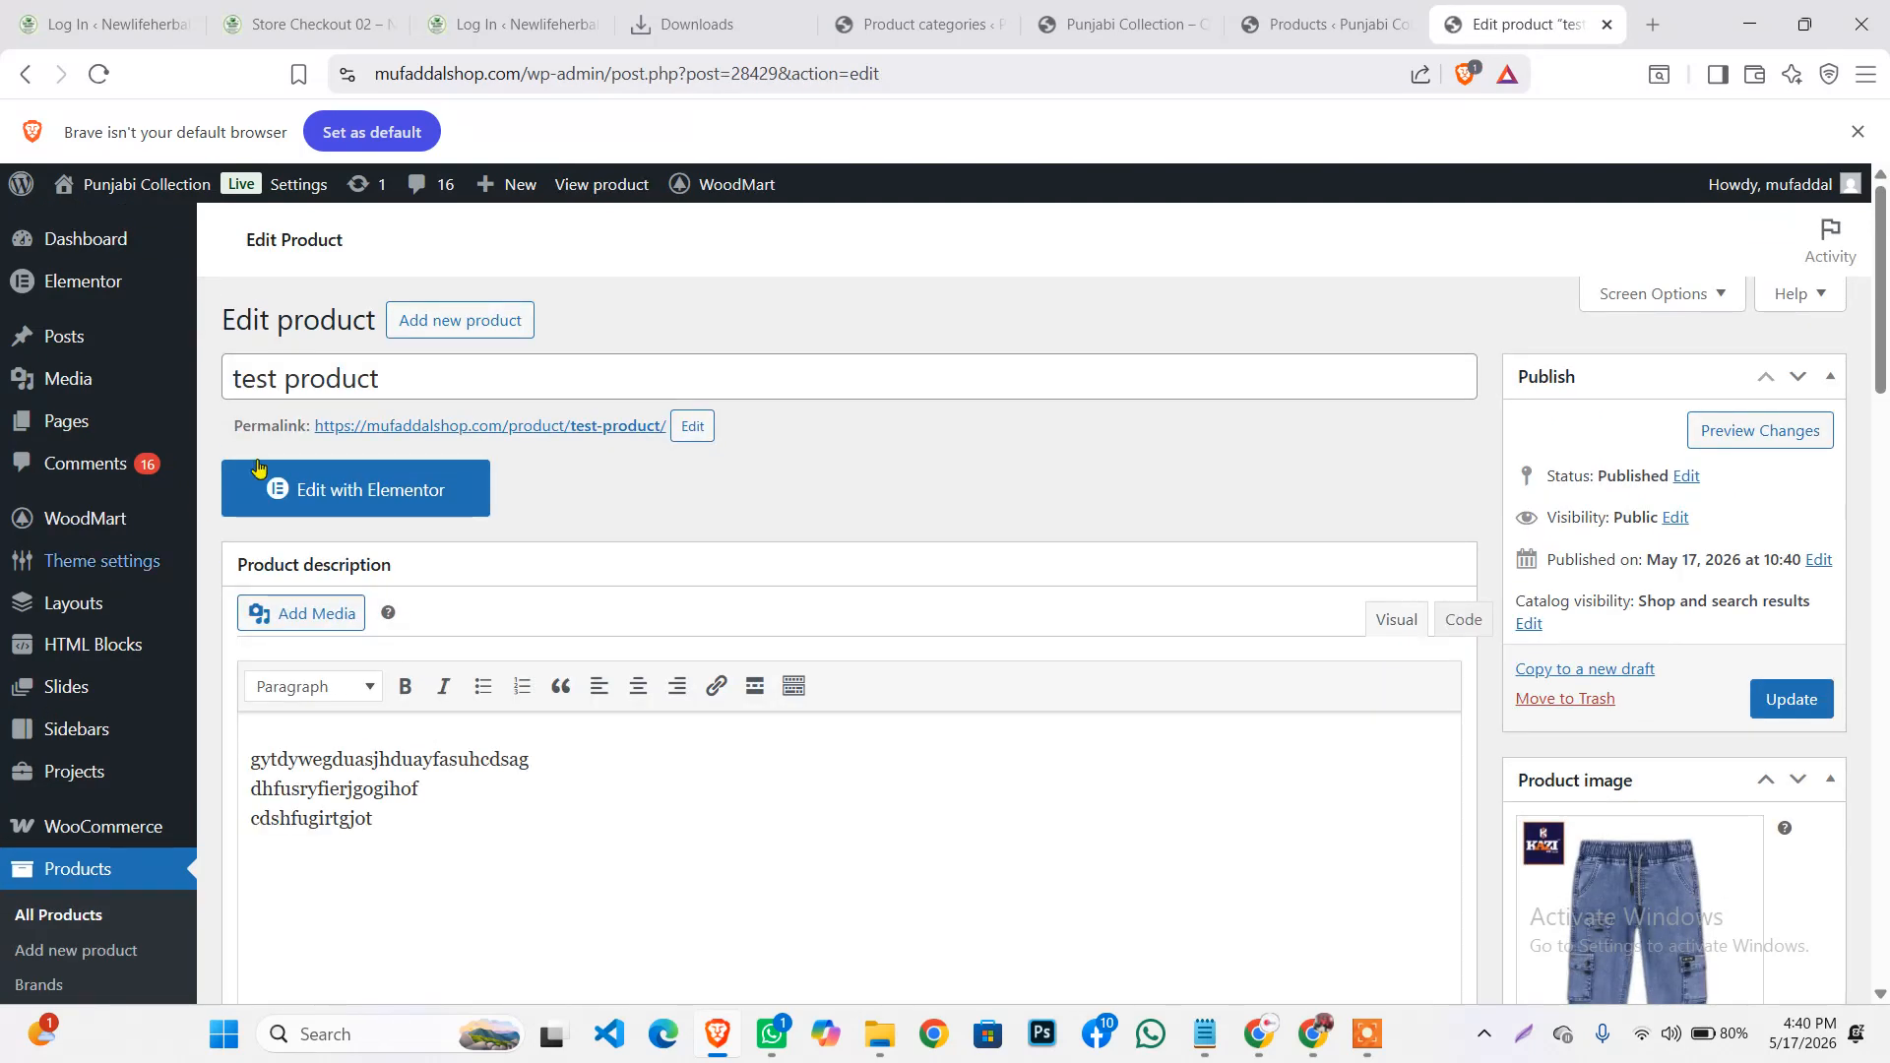
click(503, 433)
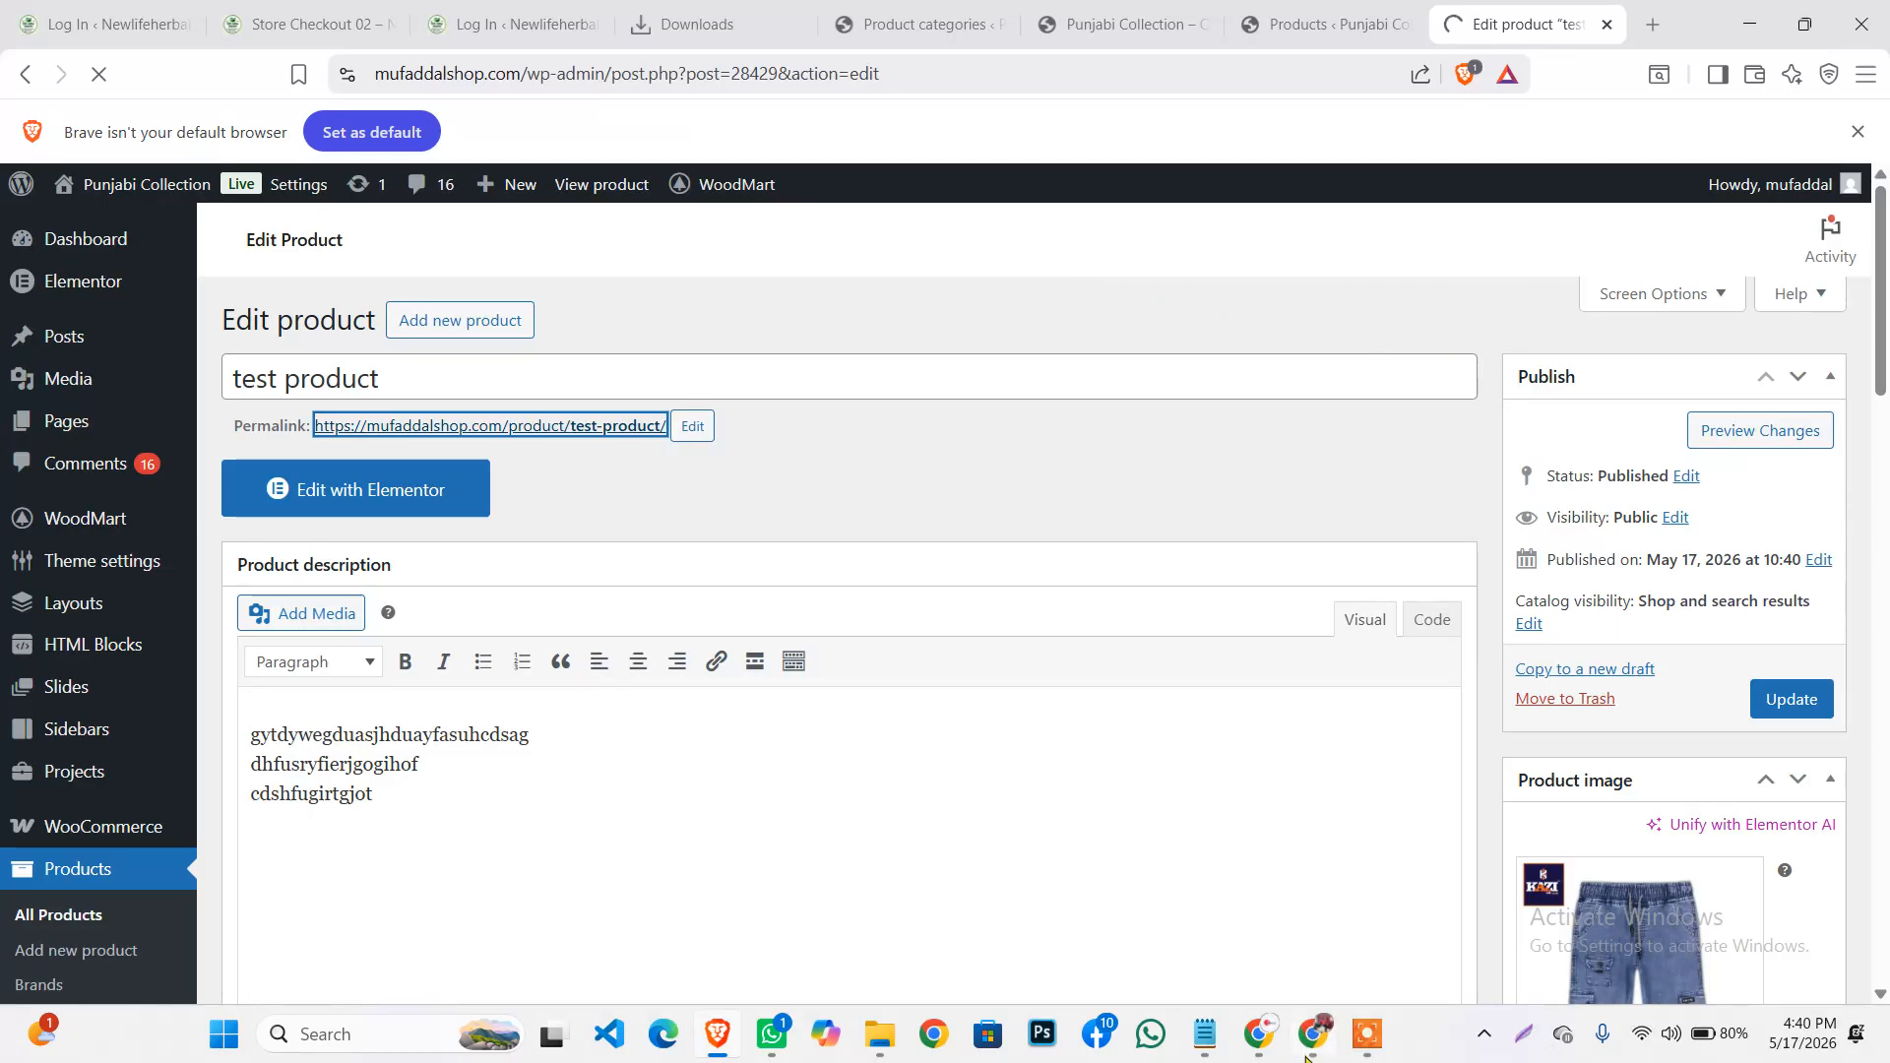
mouse_move(1370, 1034)
click(1359, 1034)
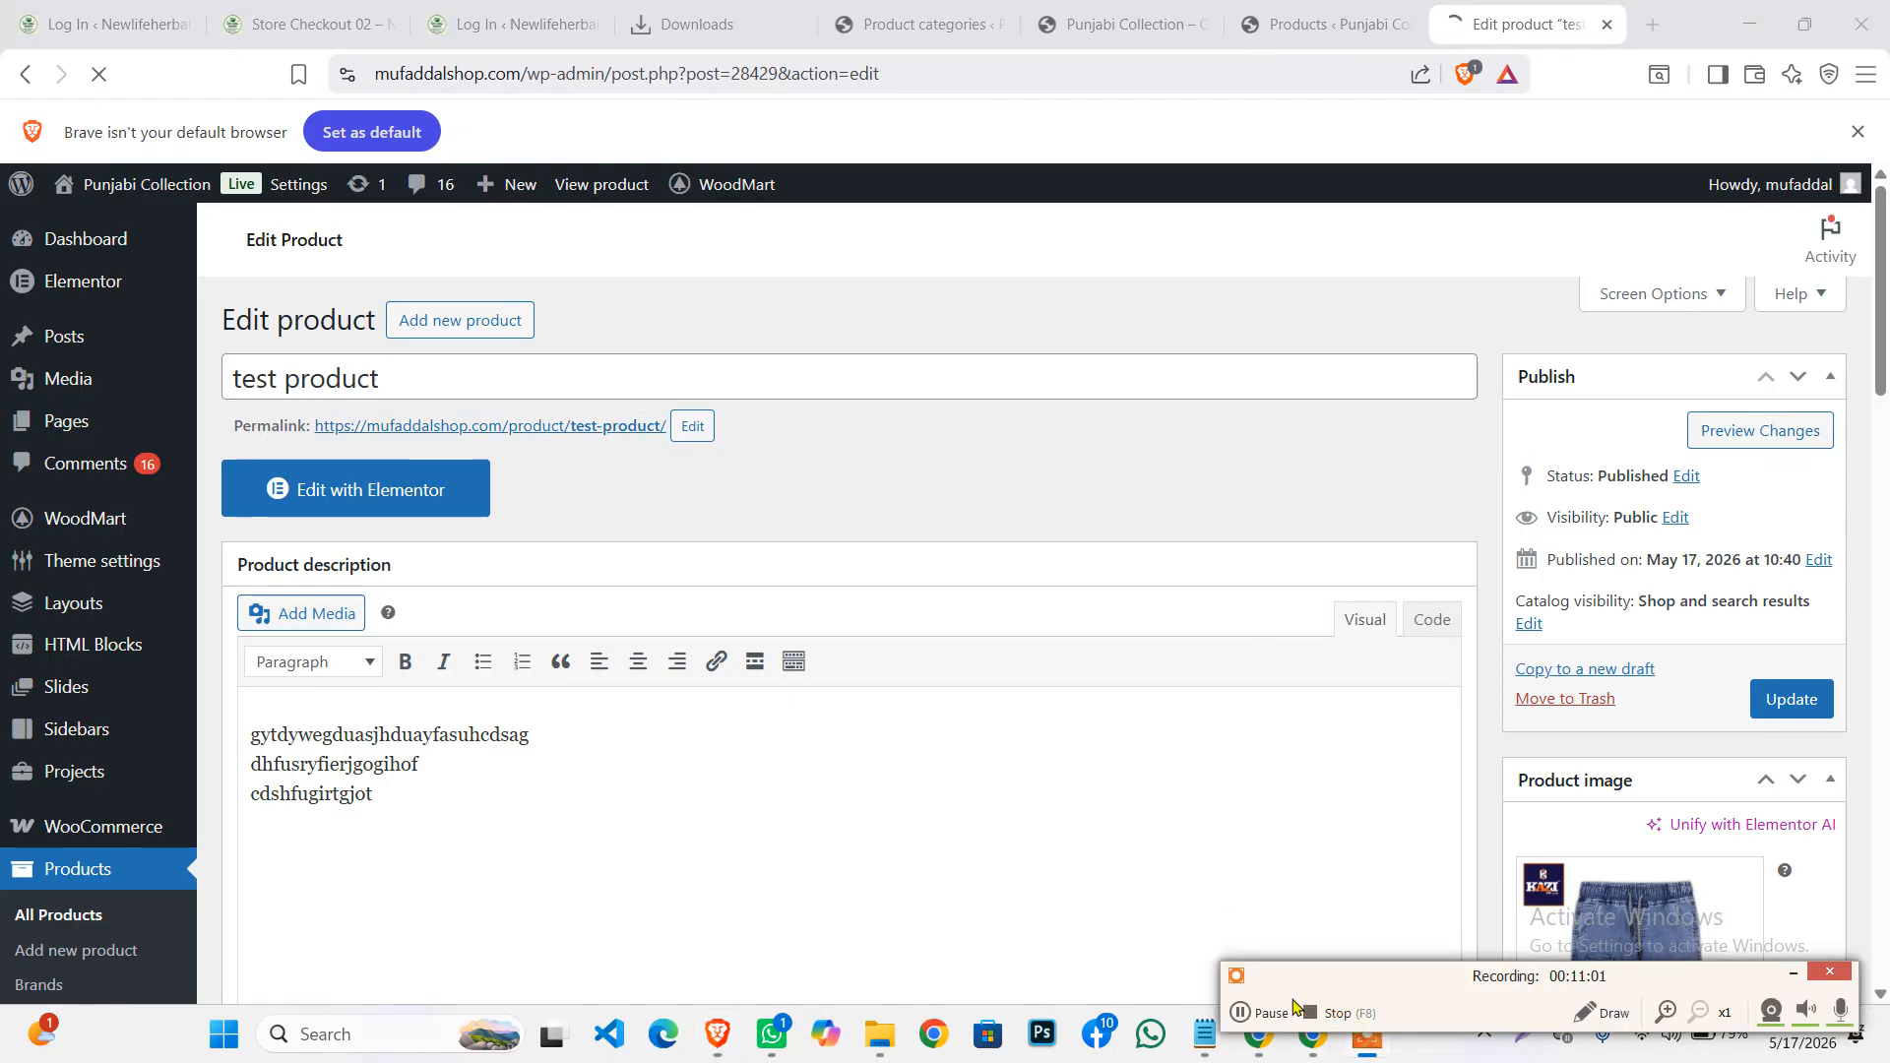
Show Product data Attributes, then Variations with sizes 34, 36 and 38, and expand variation #28435
click(1238, 1015)
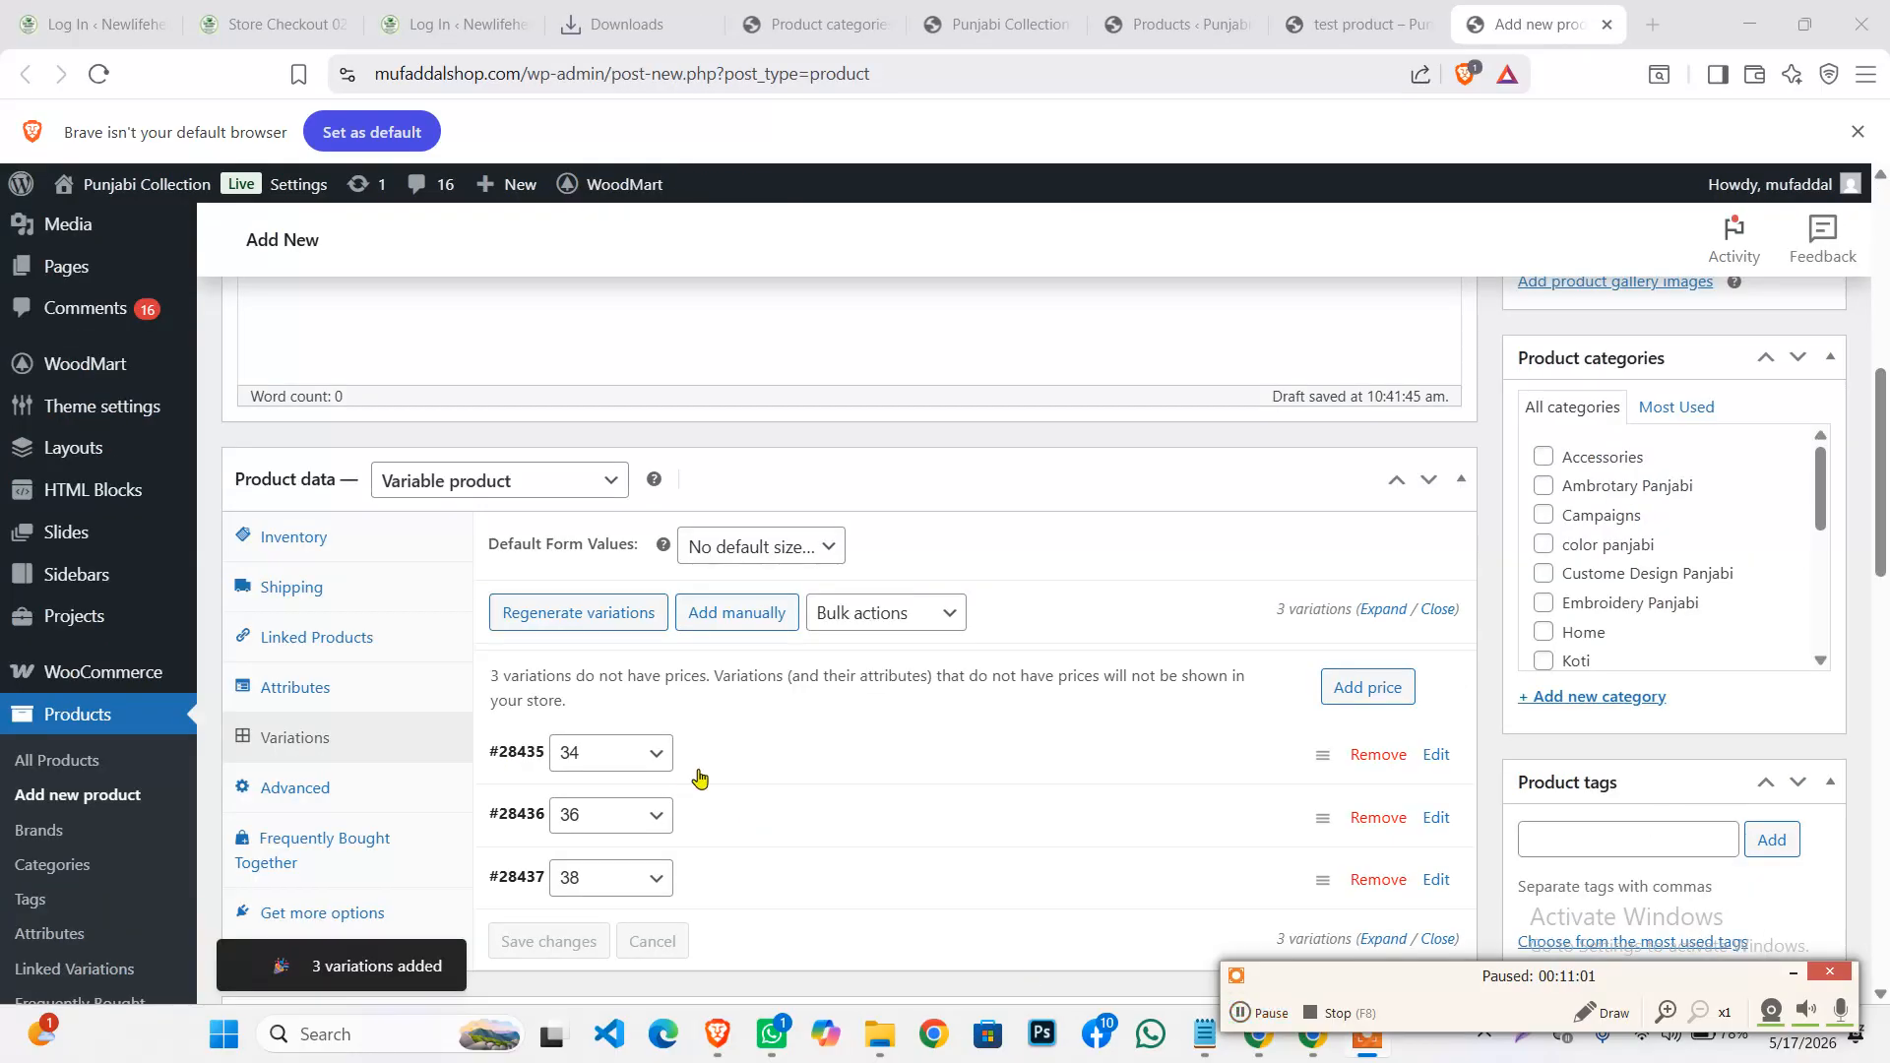
scroll(762, 714, up, 1)
scroll(762, 715, down, 1)
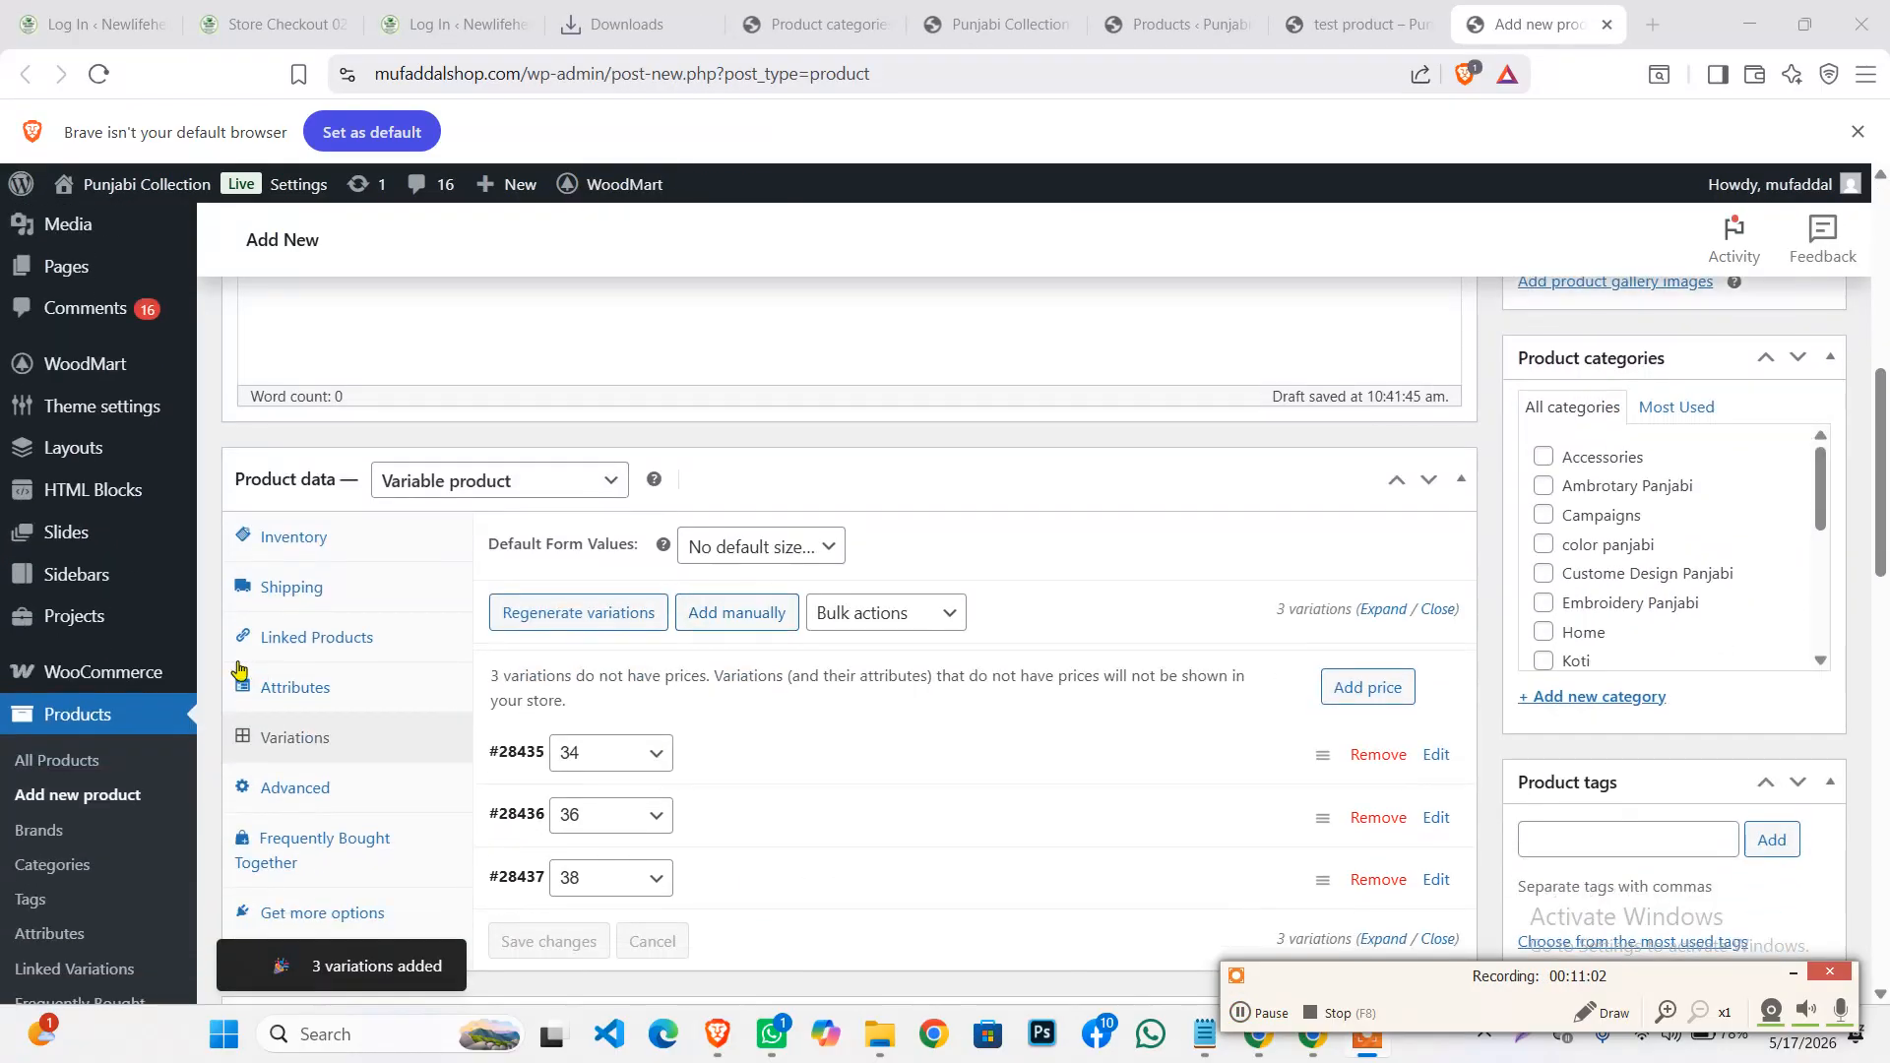
click(293, 691)
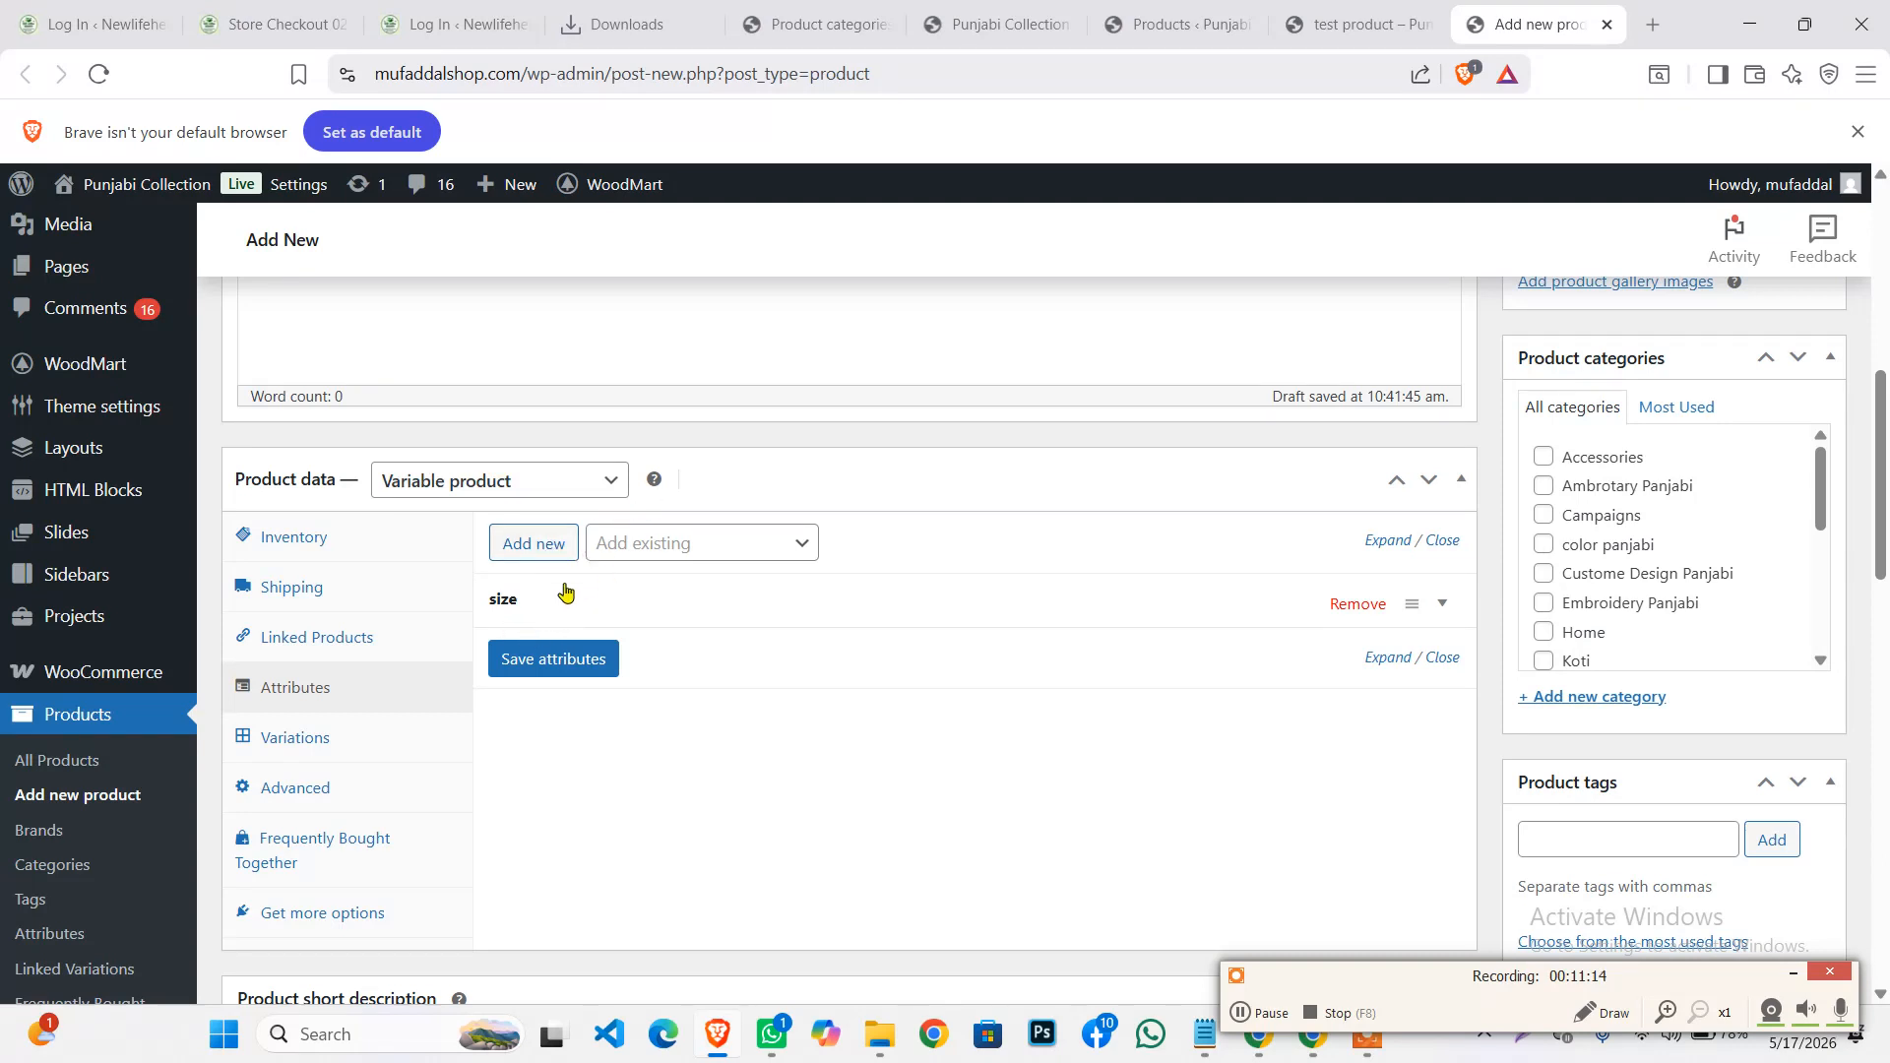
click(363, 739)
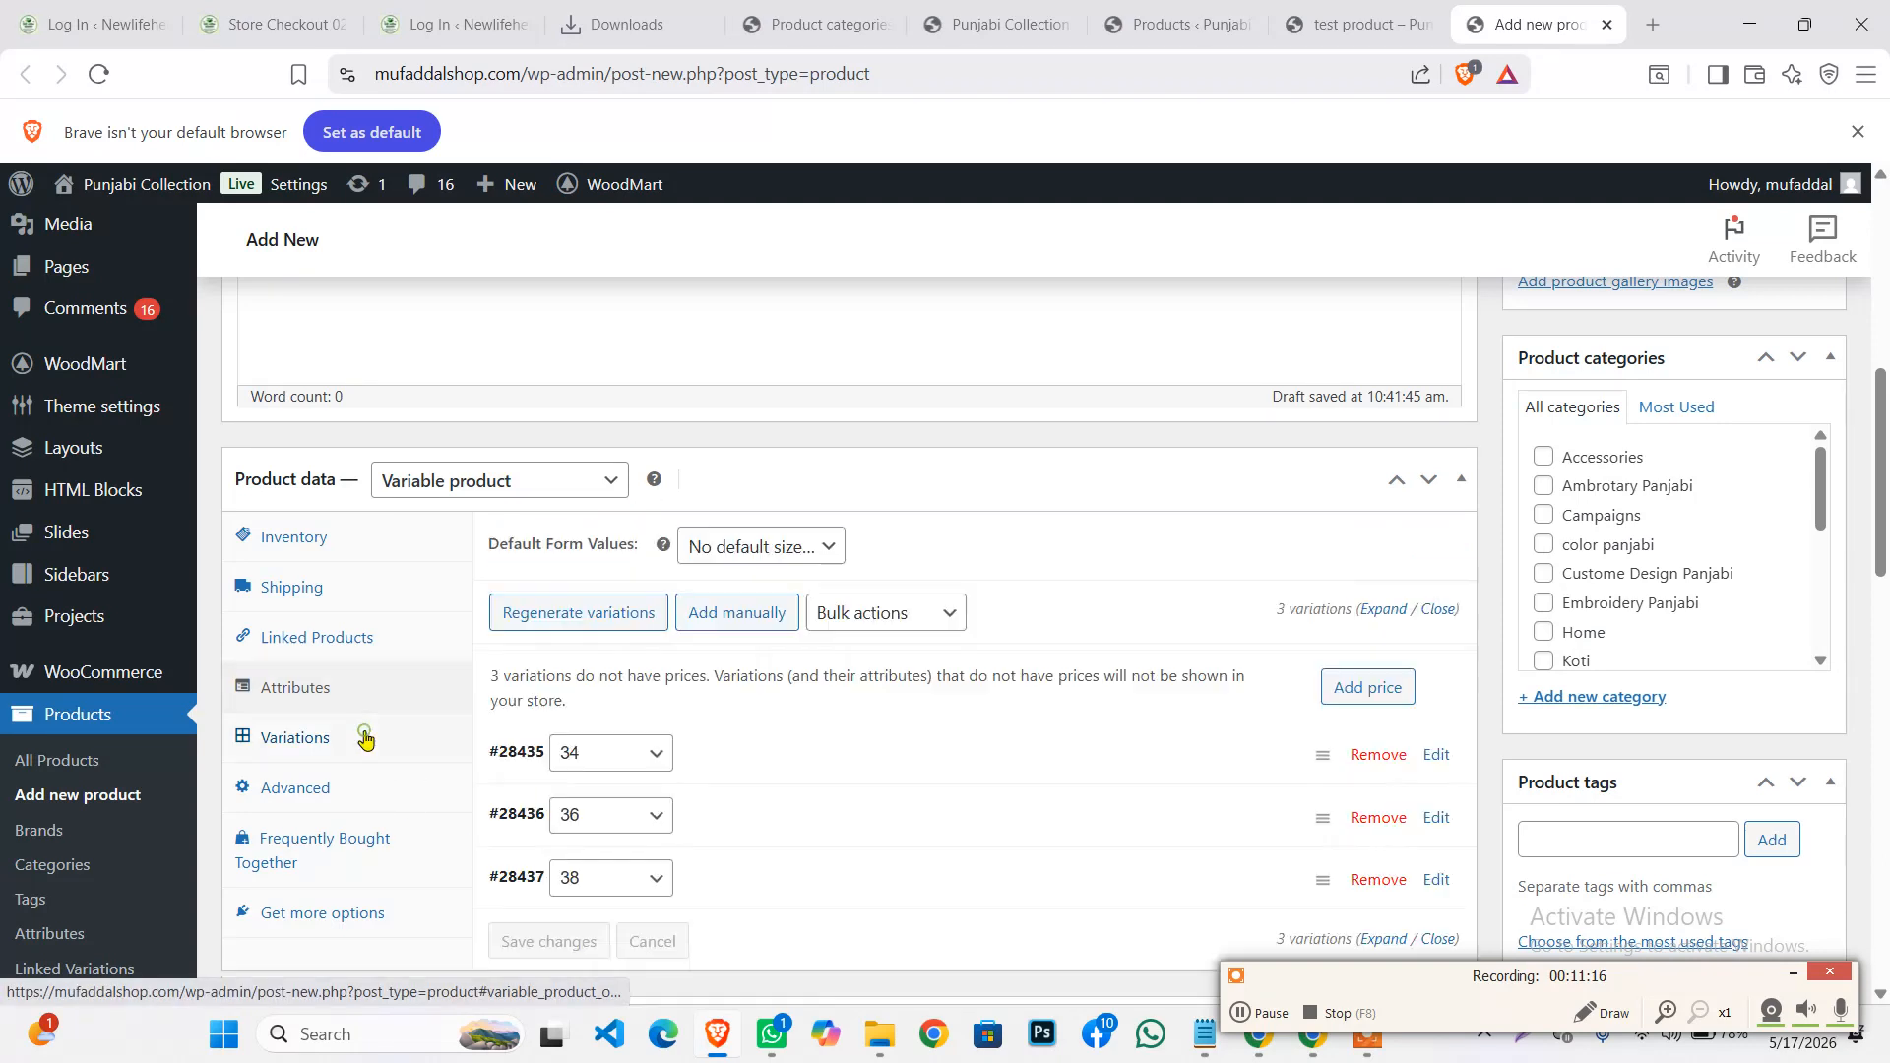
scroll(702, 552, down, 2)
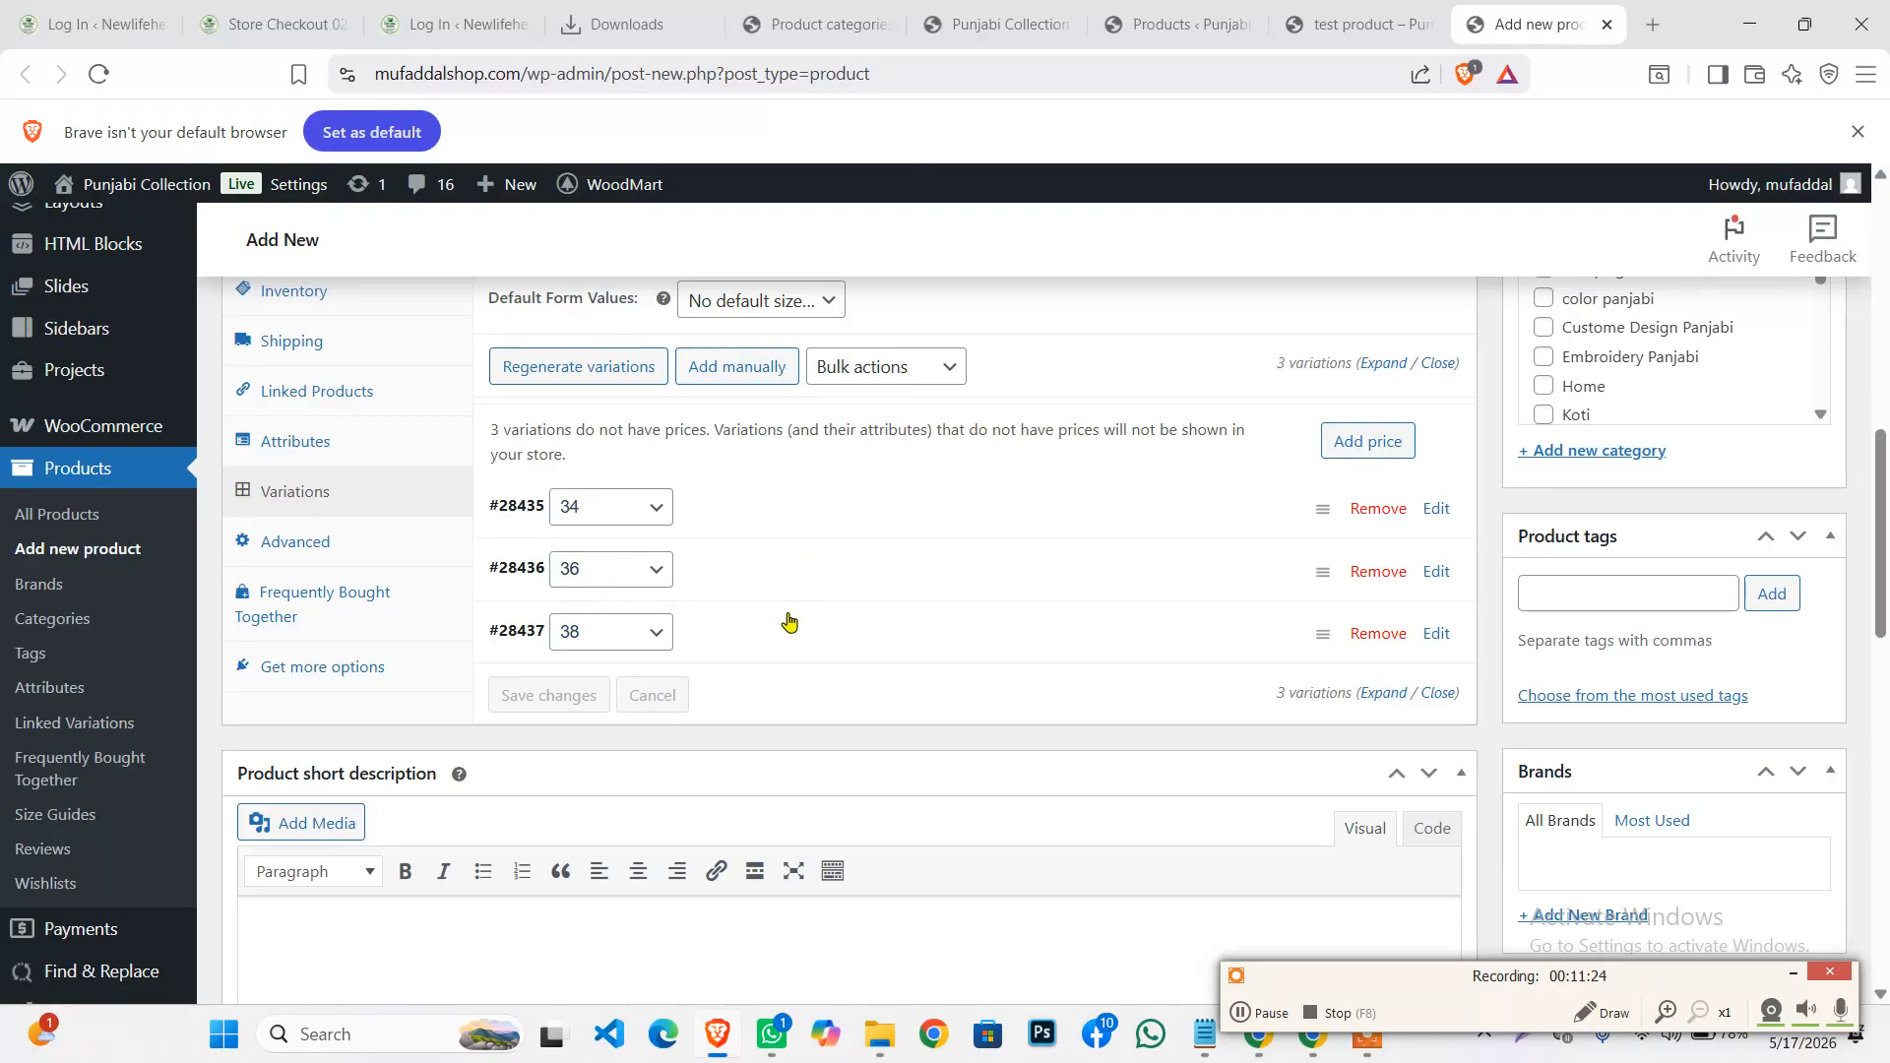
scroll(785, 625, up, 1)
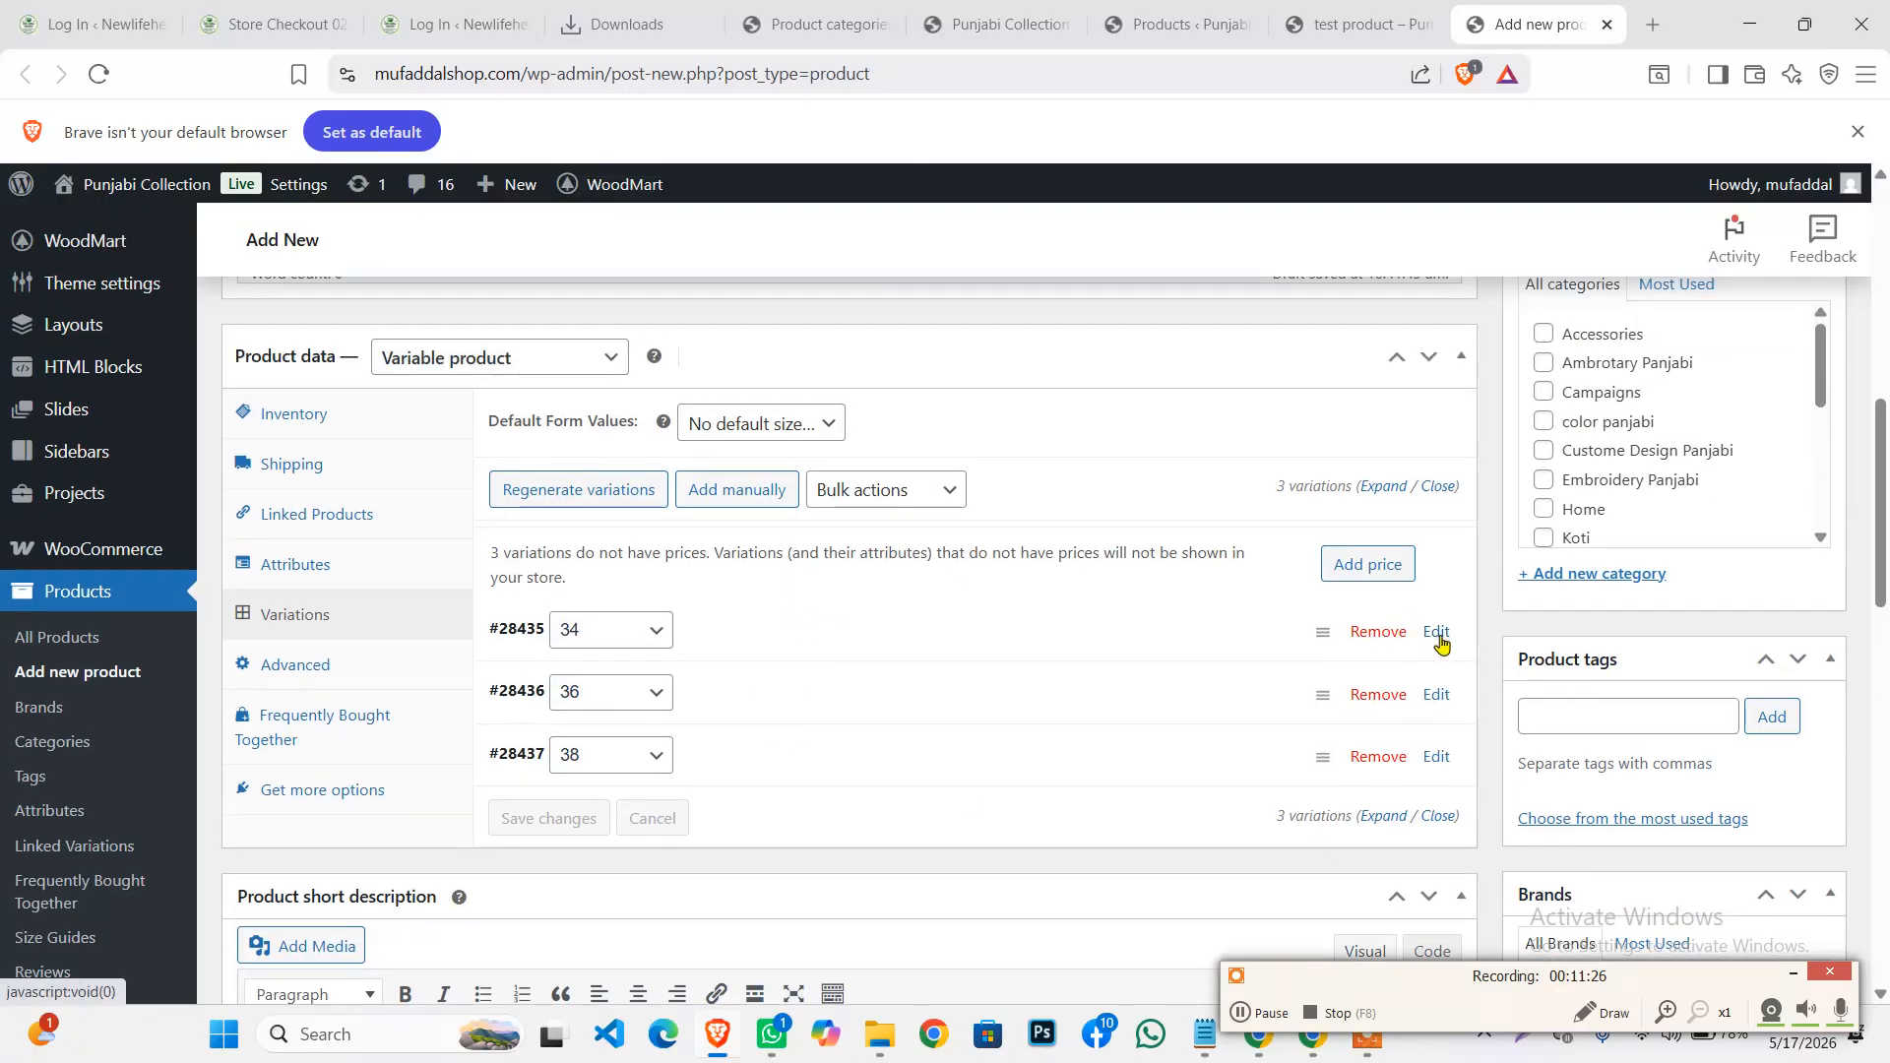
click(714, 628)
Set the light-navy jeans photo as the size 34 variation image
scroll(739, 582, down, 2)
scroll(424, 726, up, 1)
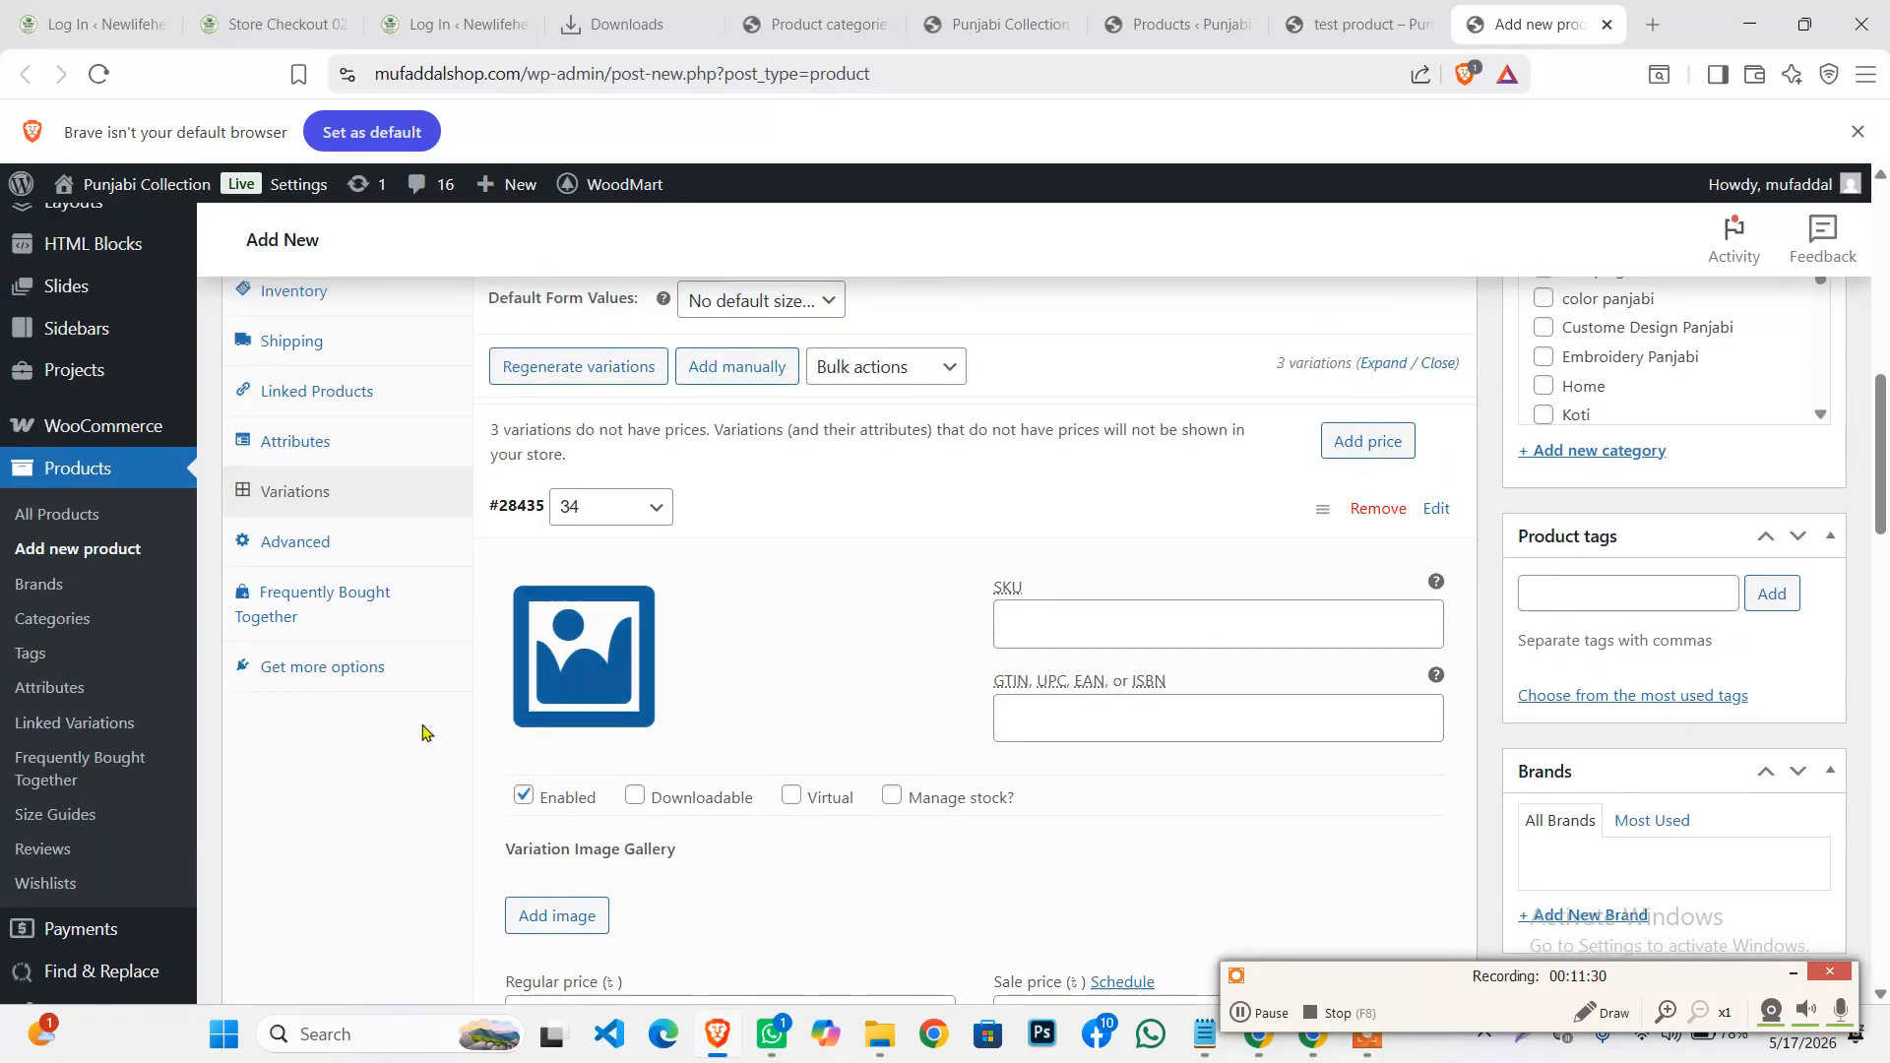
click(595, 655)
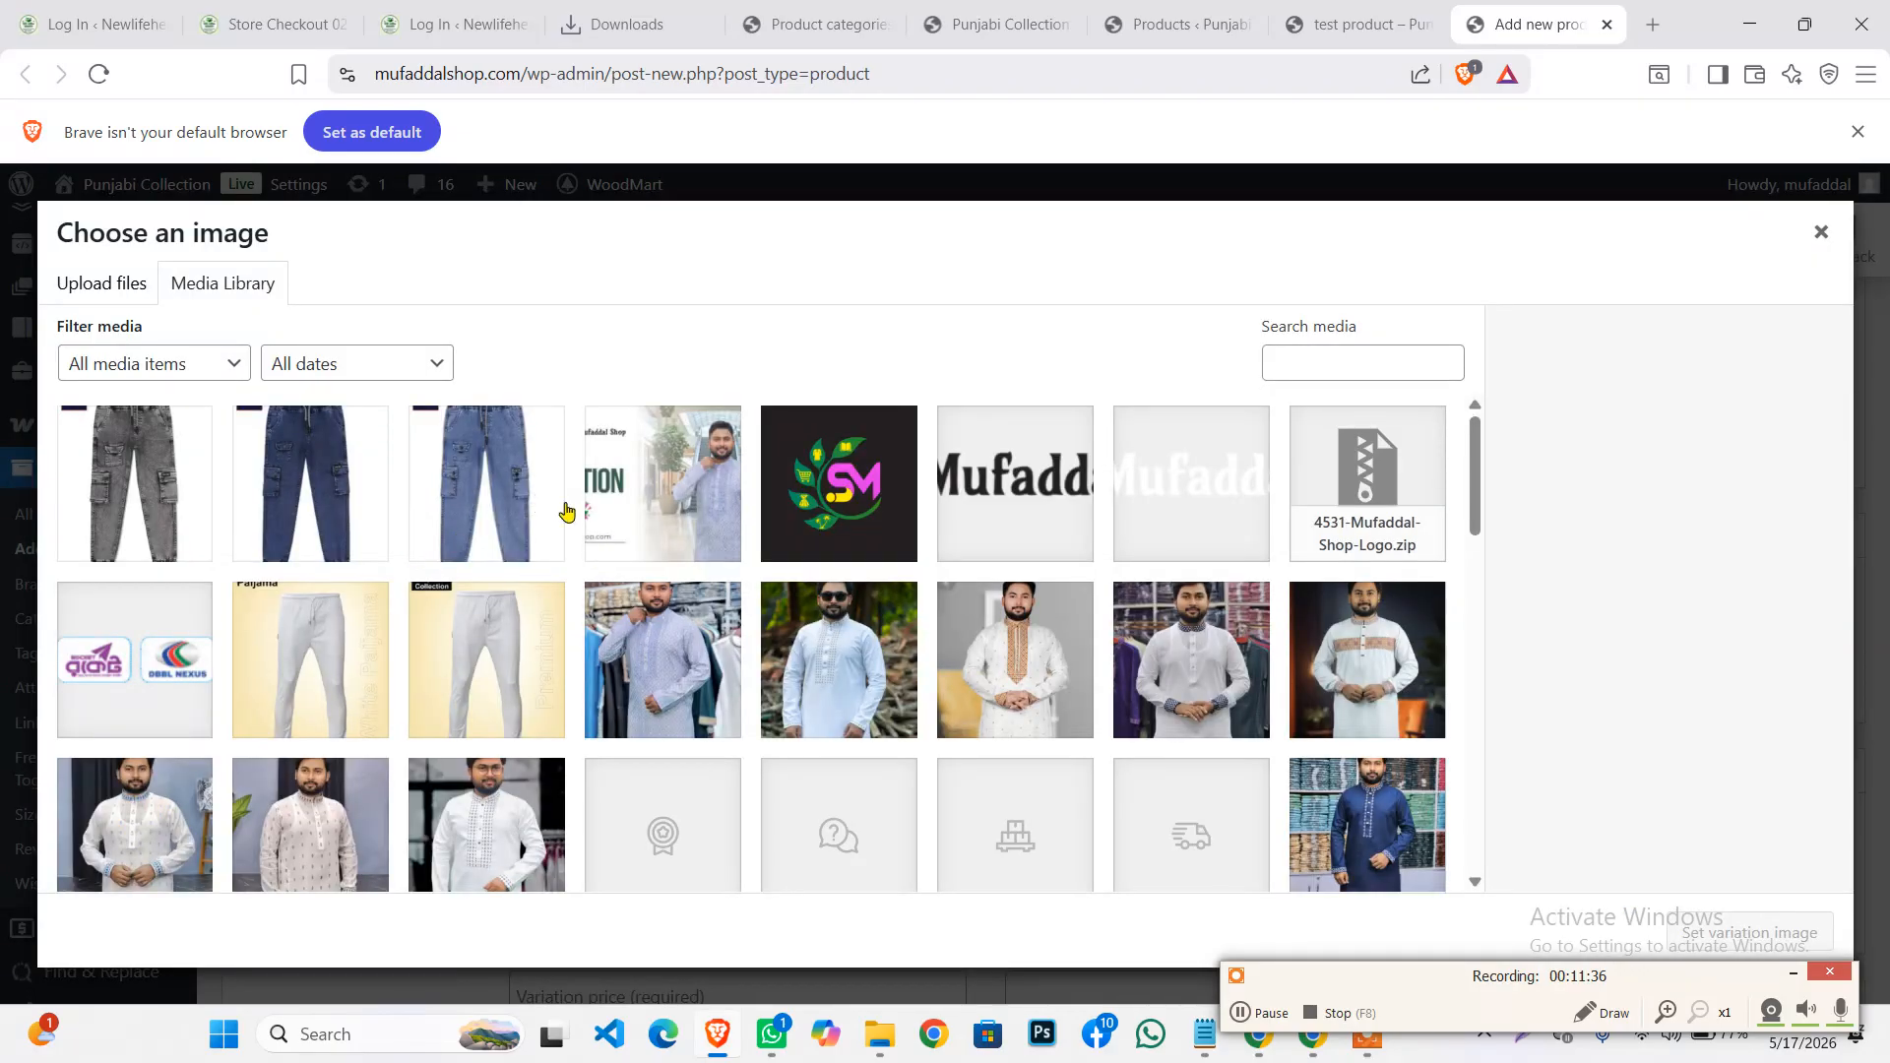
scroll(523, 588, down, 2)
scroll(537, 590, up, 2)
click(475, 468)
click(1746, 932)
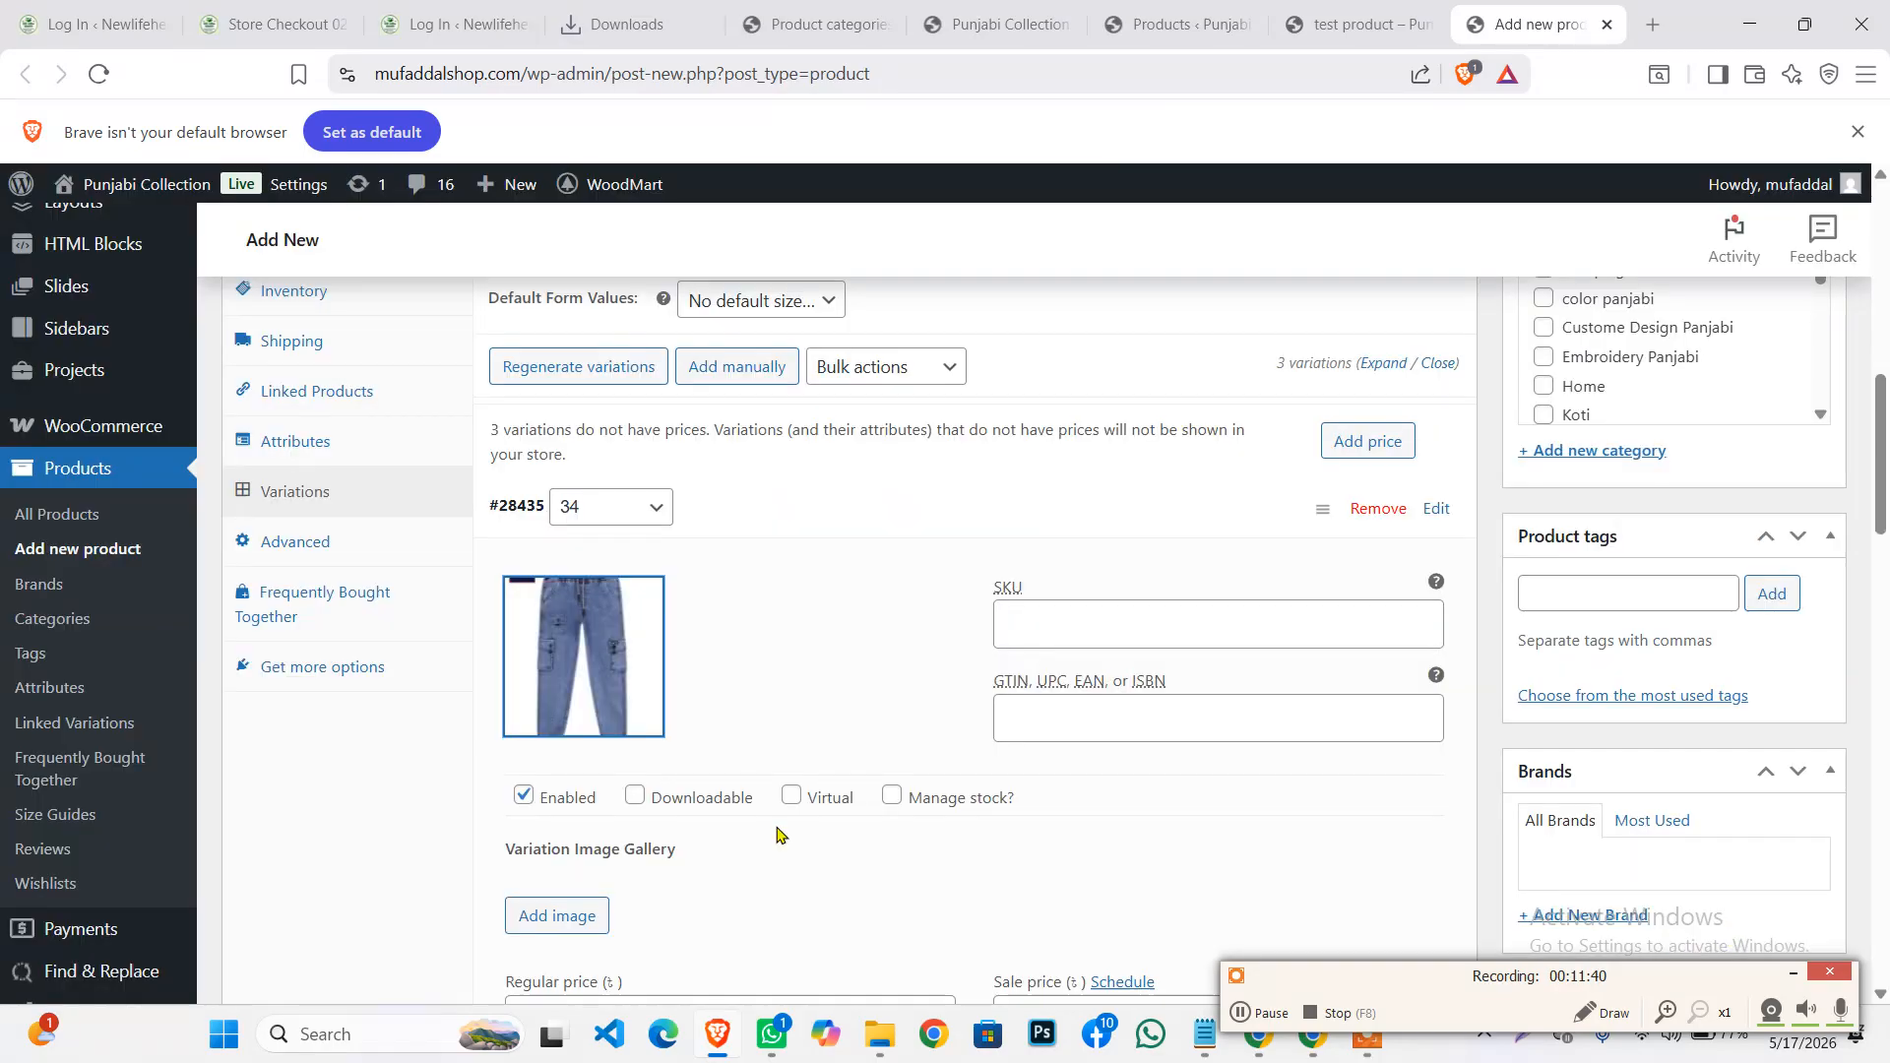
scroll(813, 556, down, 2)
scroll(814, 556, down, 1)
Enter a regular price of 120 and enable stock management with stock quantity 0
click(659, 654)
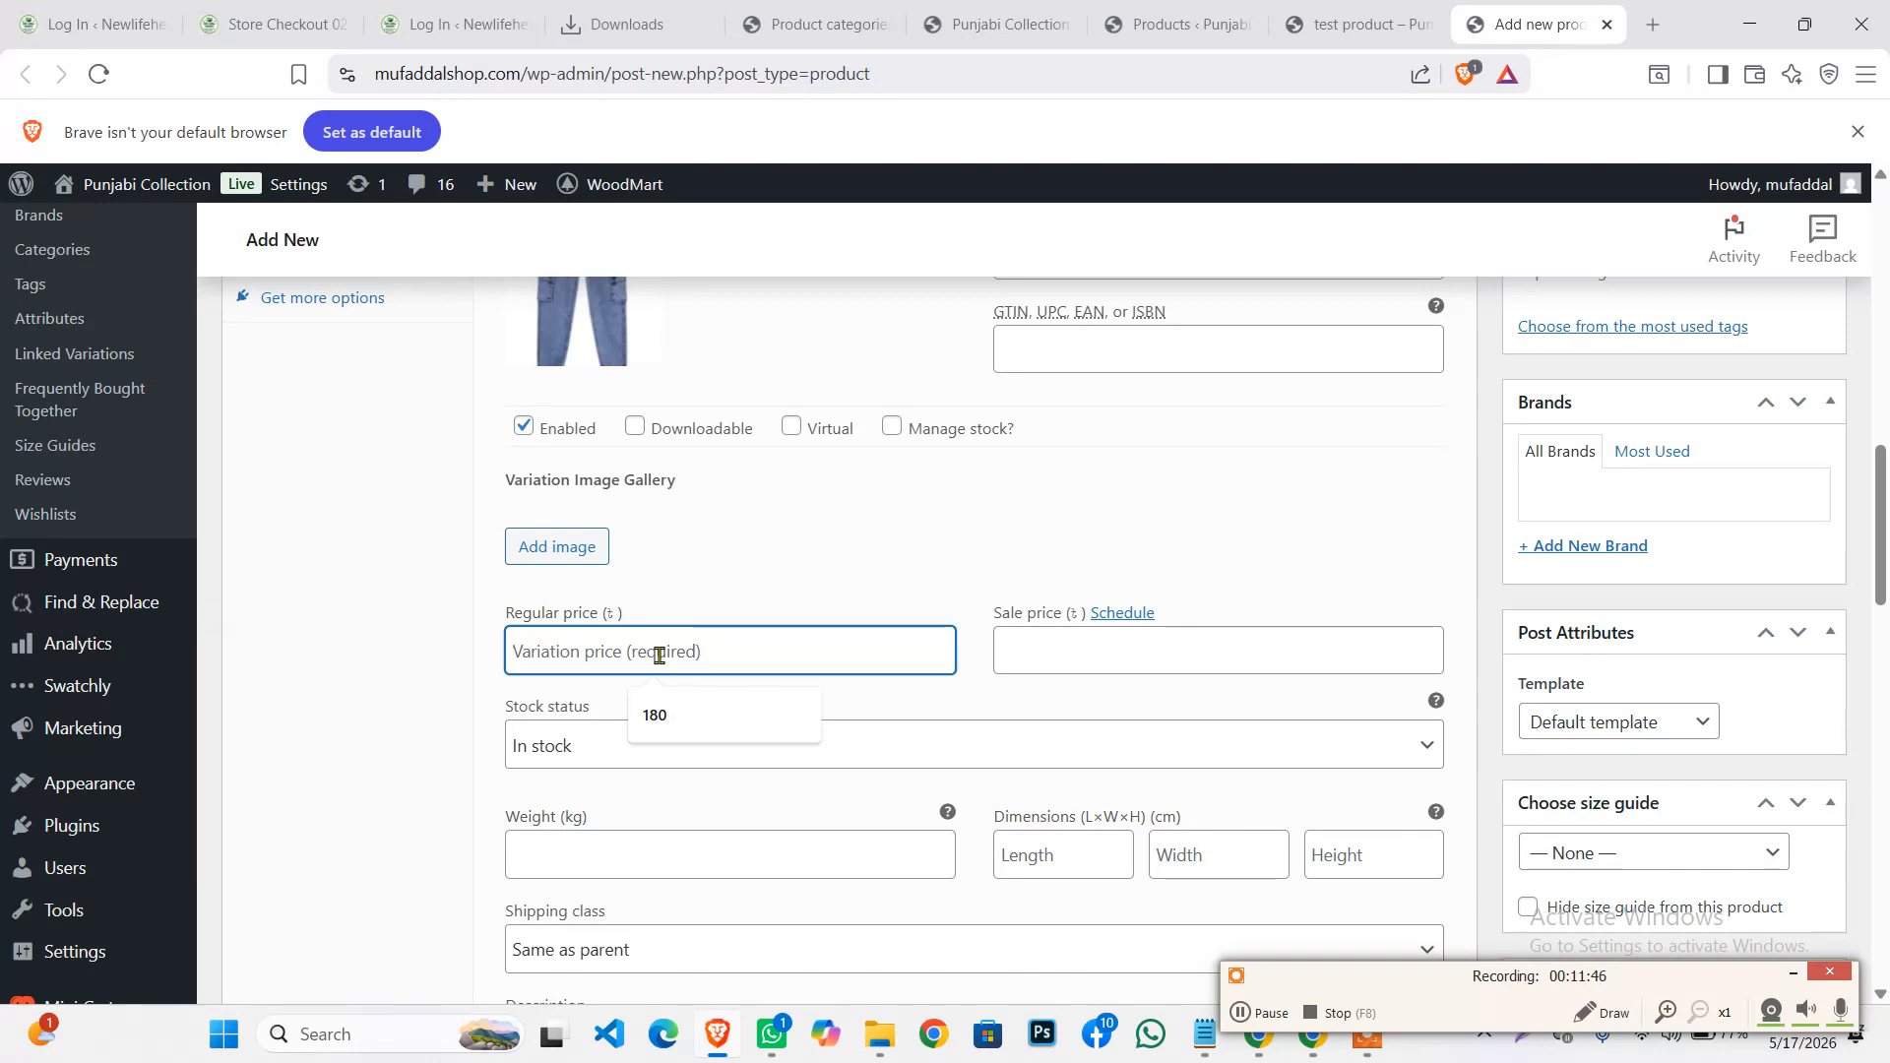
text(120)
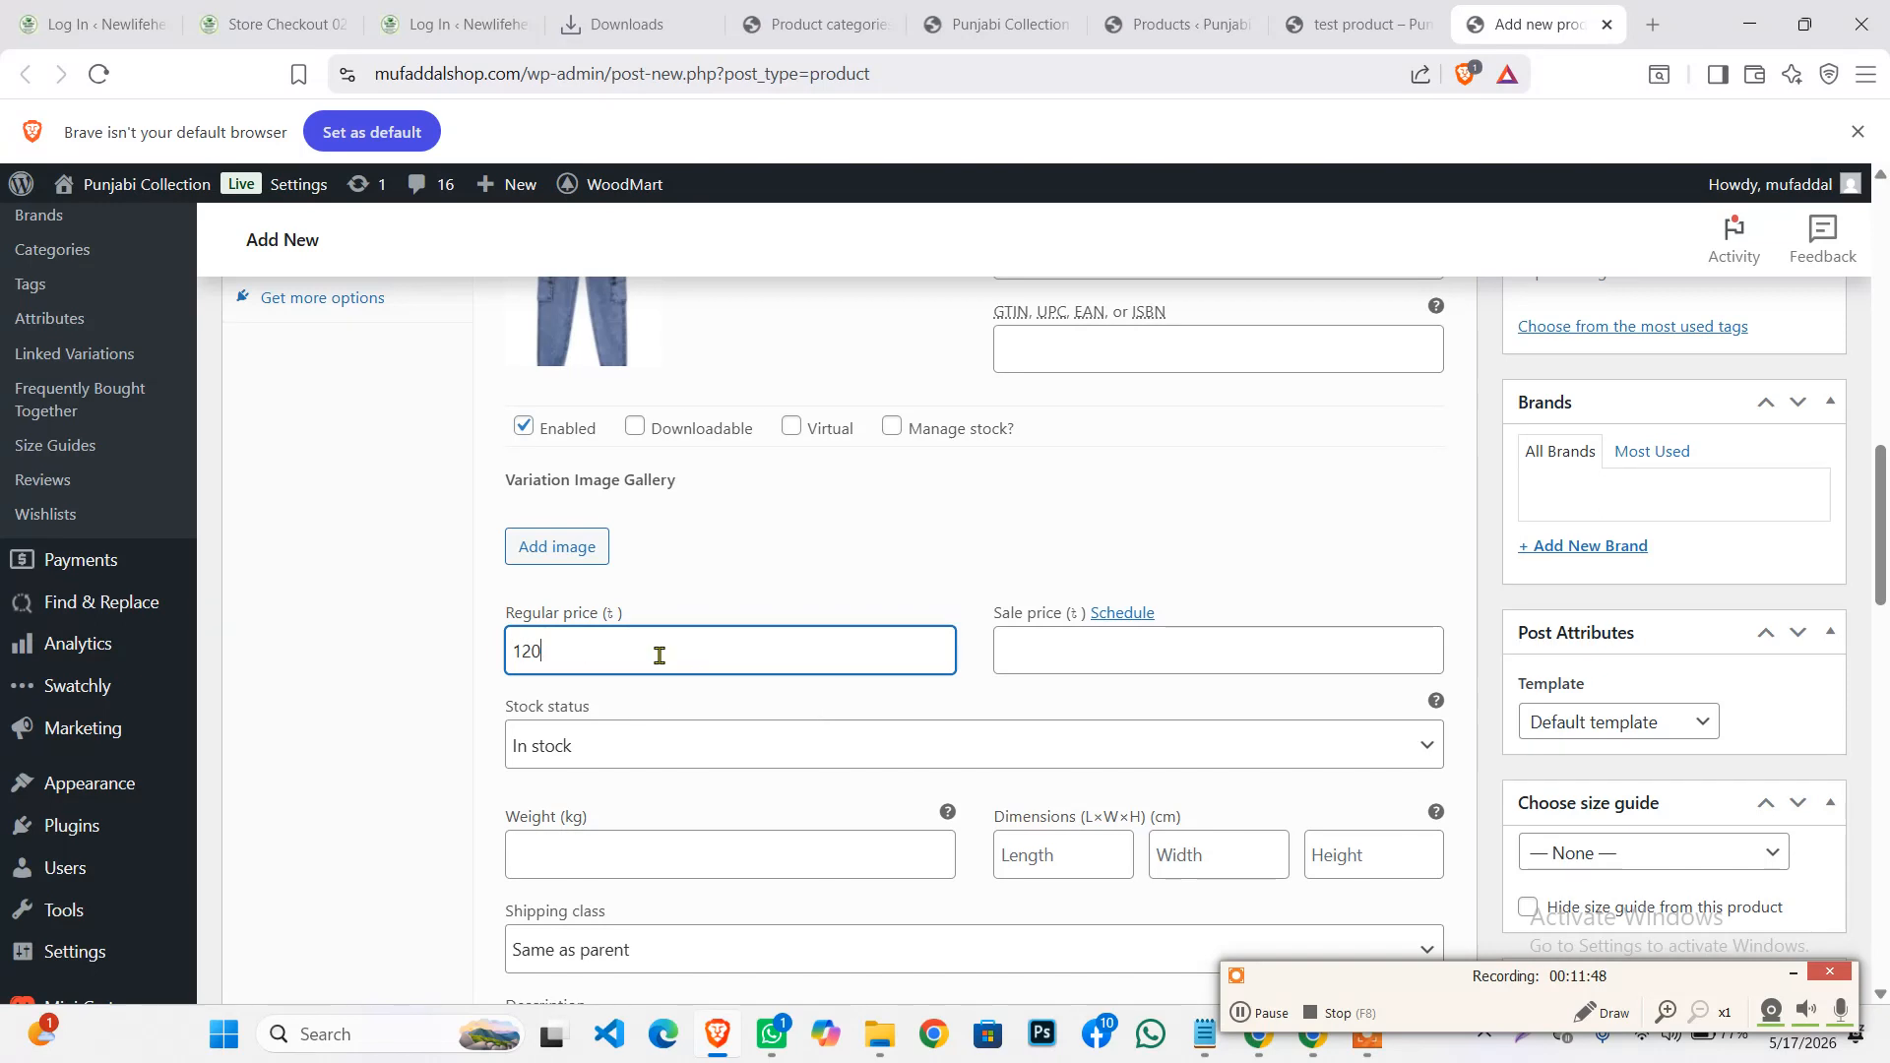
scroll(705, 646, down, 1)
scroll(886, 506, up, 1)
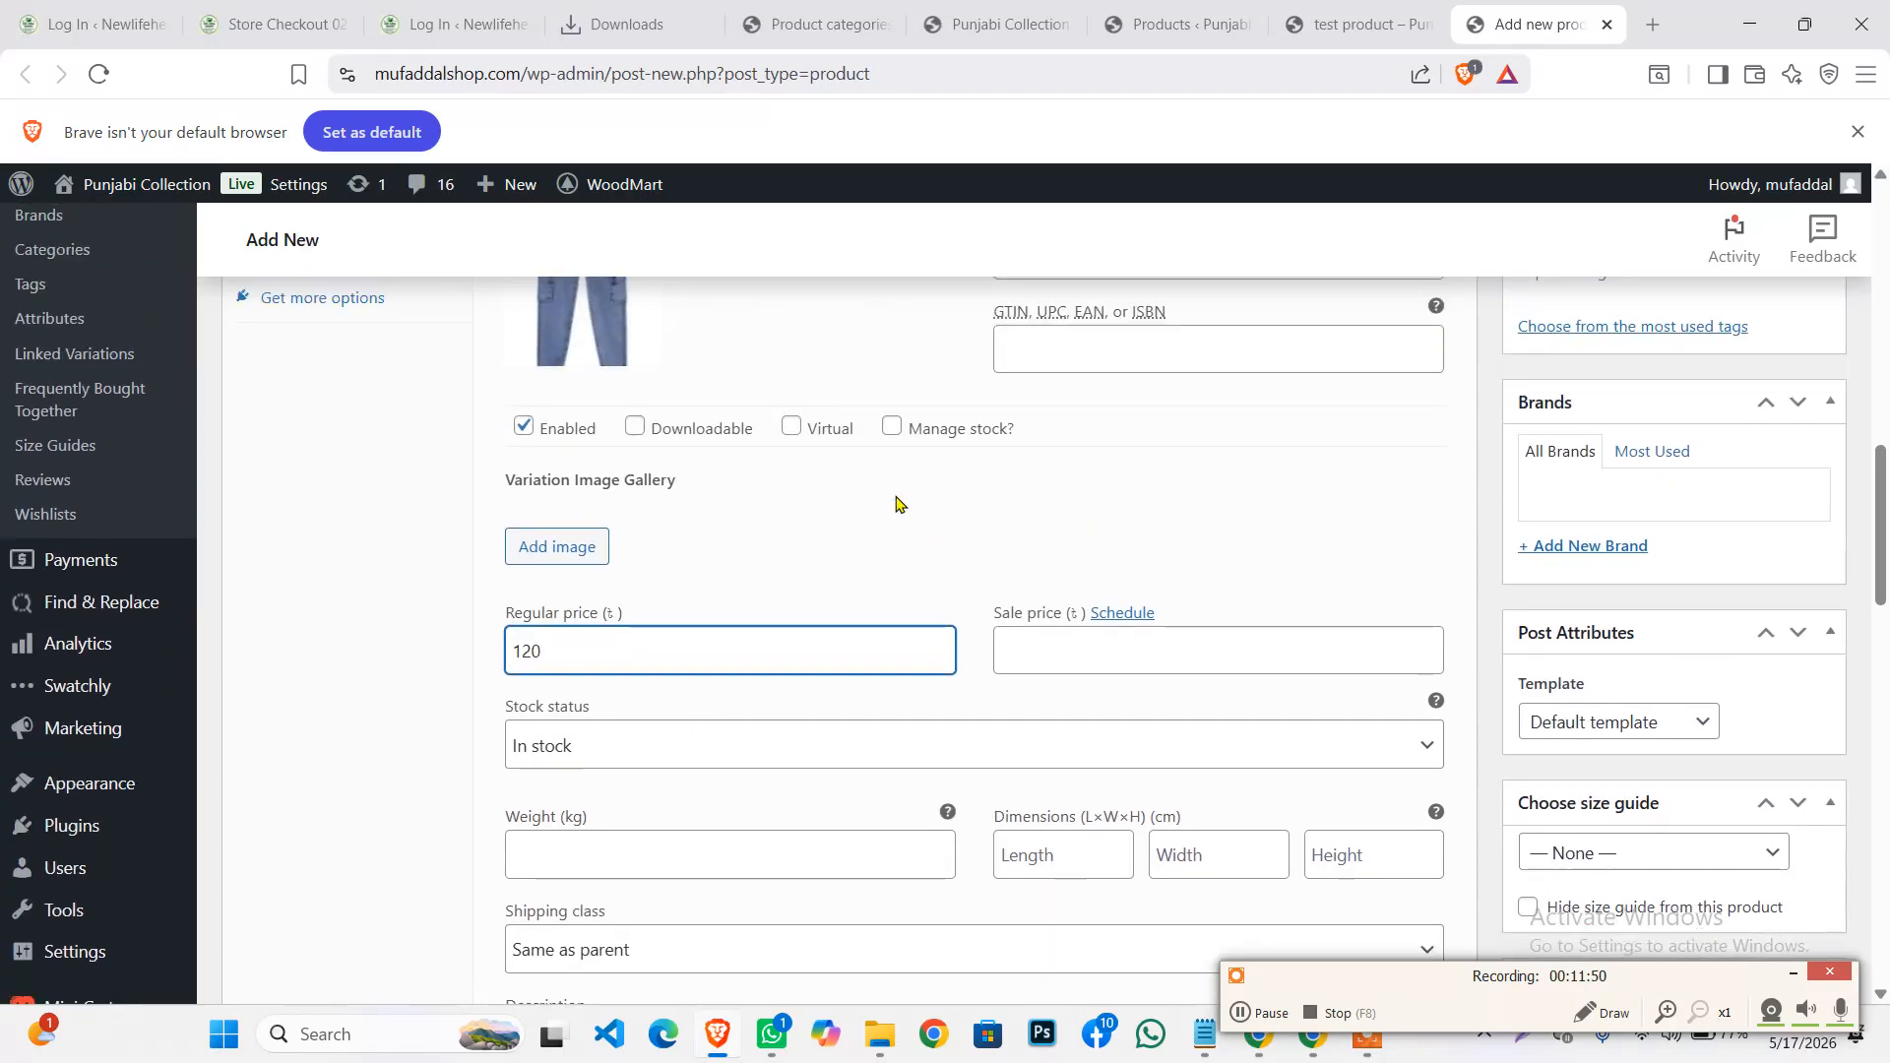
click(893, 427)
scroll(830, 578, down, 1)
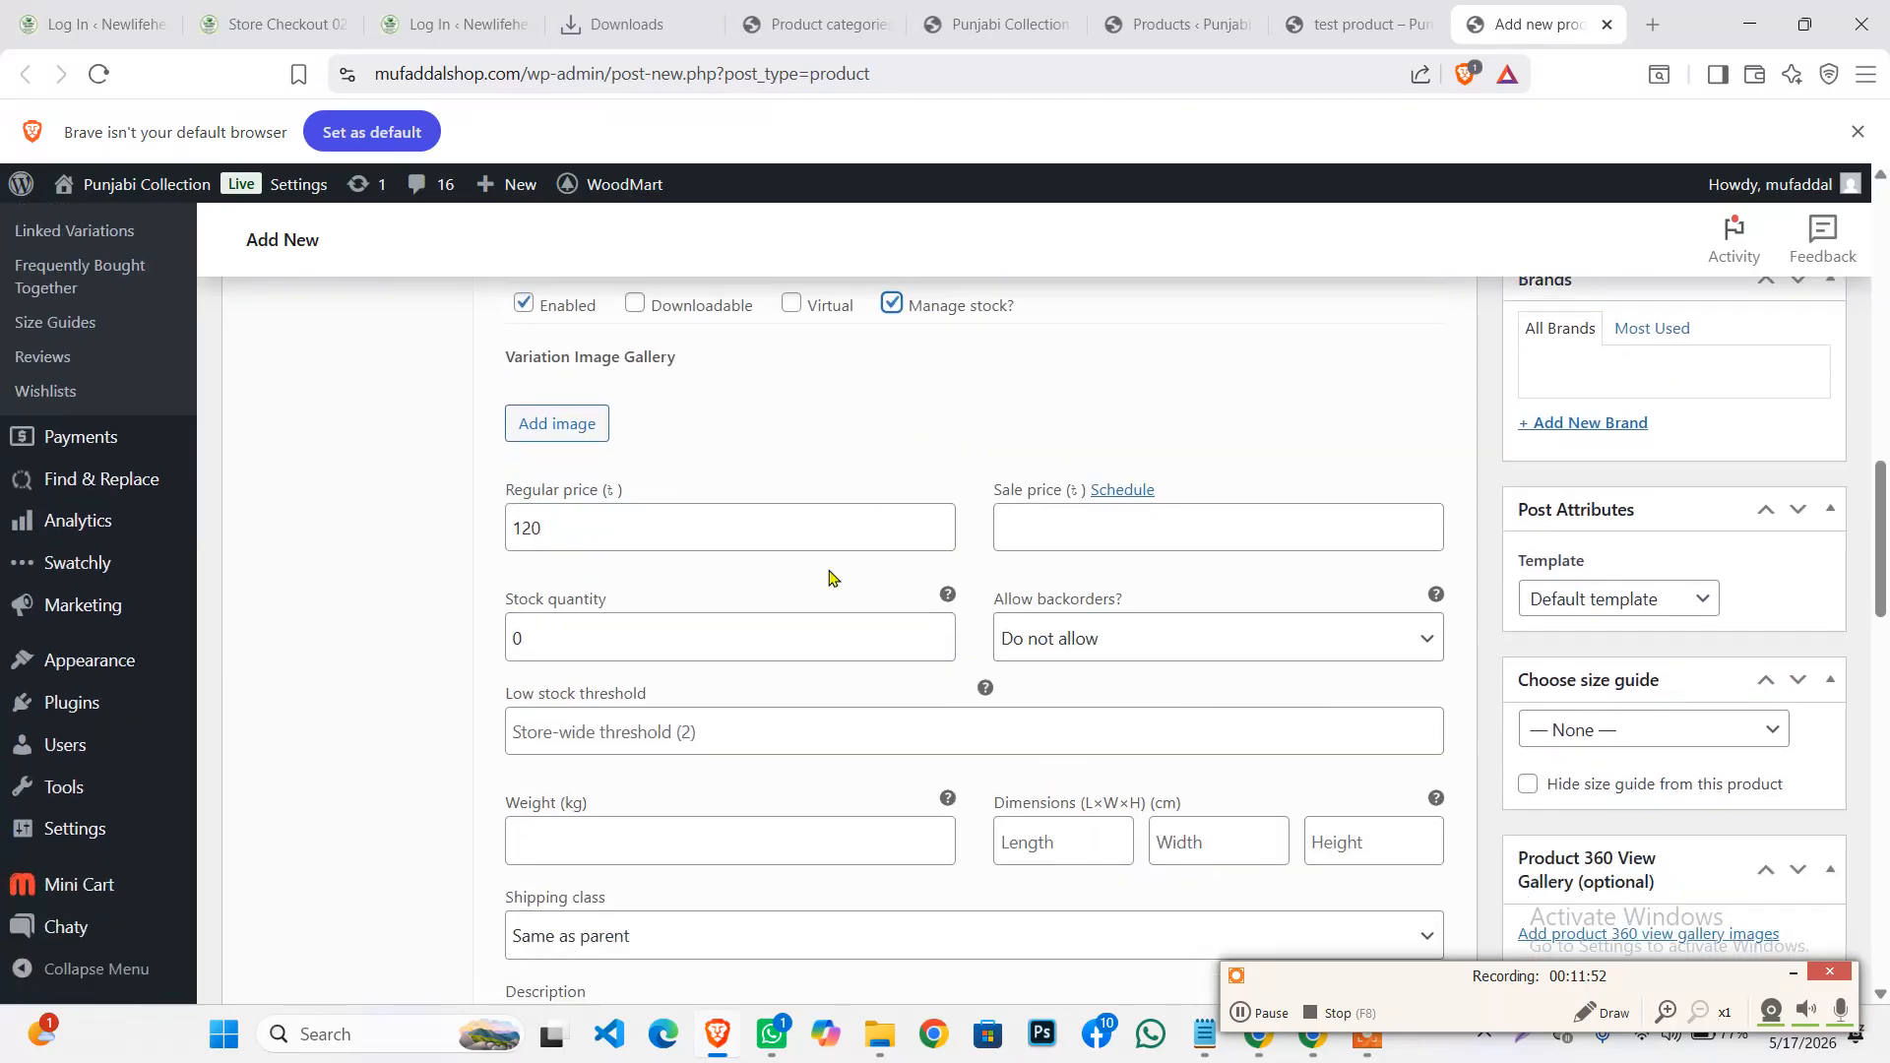
click(576, 631)
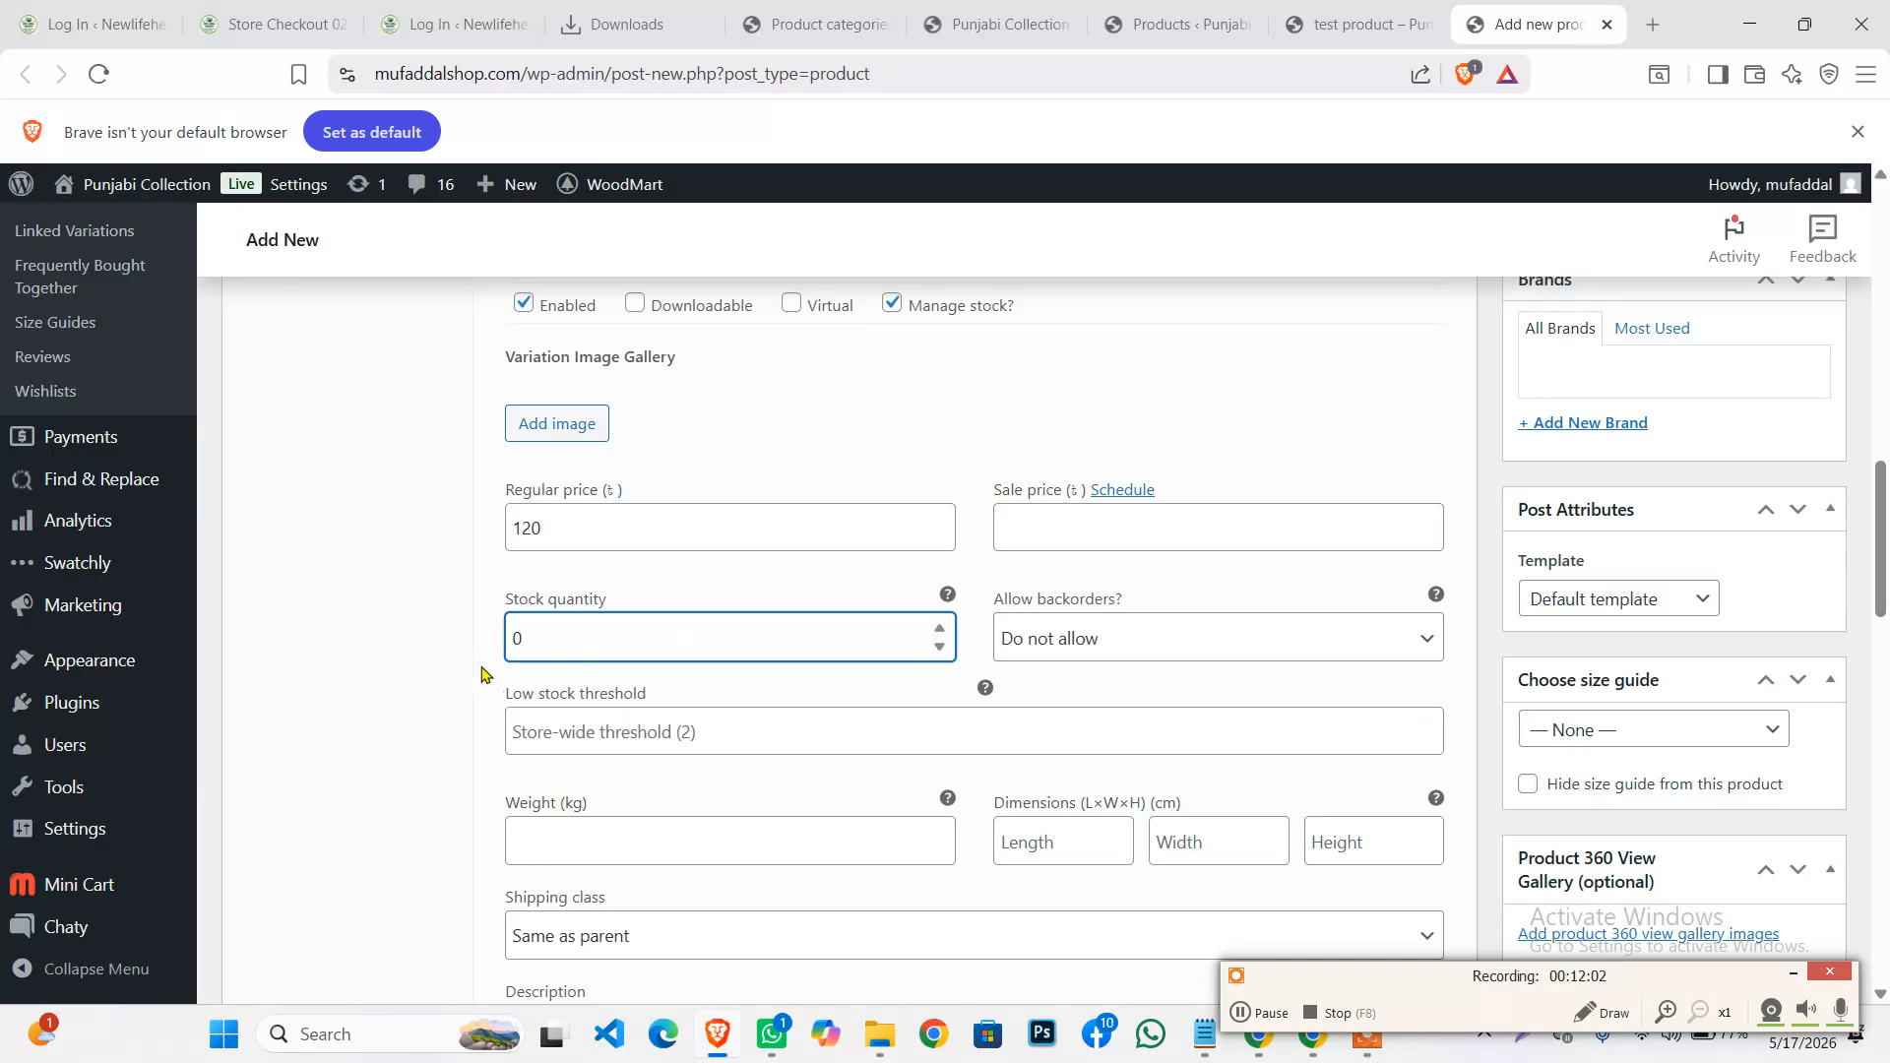
scroll(688, 680, down, 1)
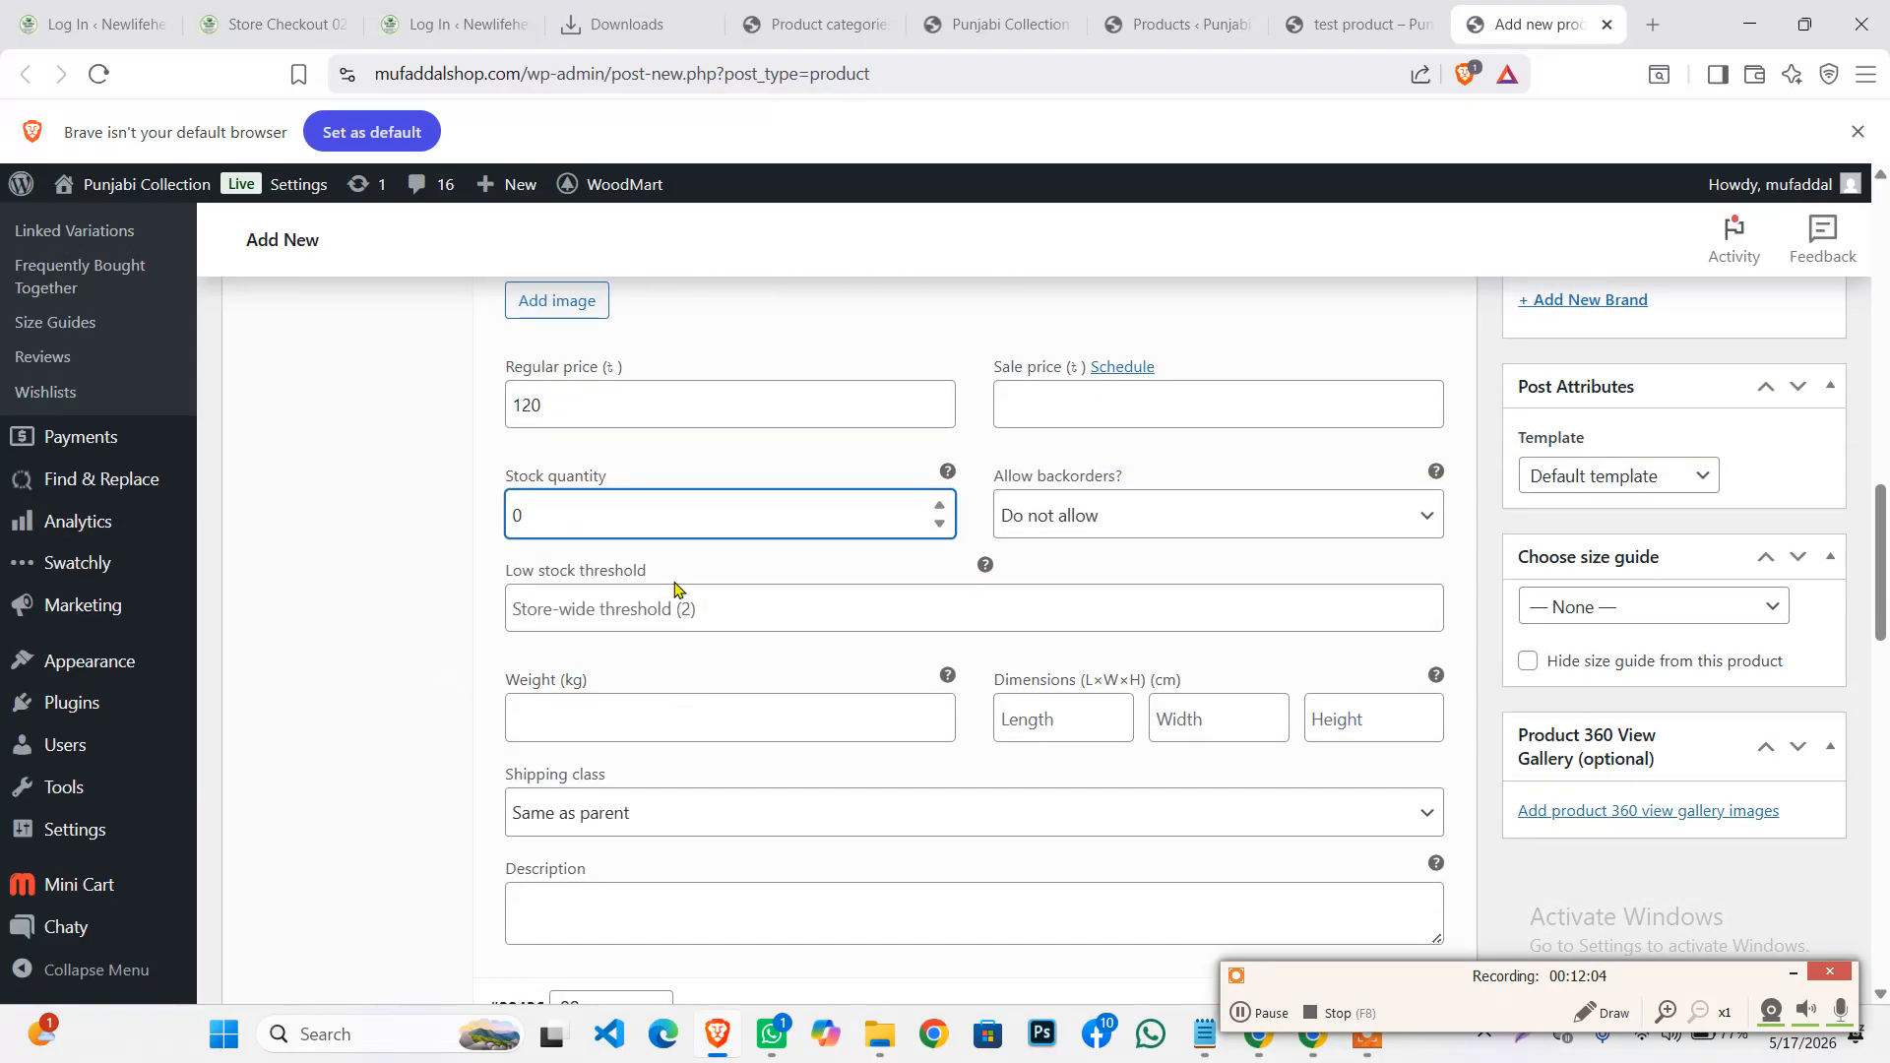
scroll(590, 571, up, 1)
drag(528, 650, 500, 654)
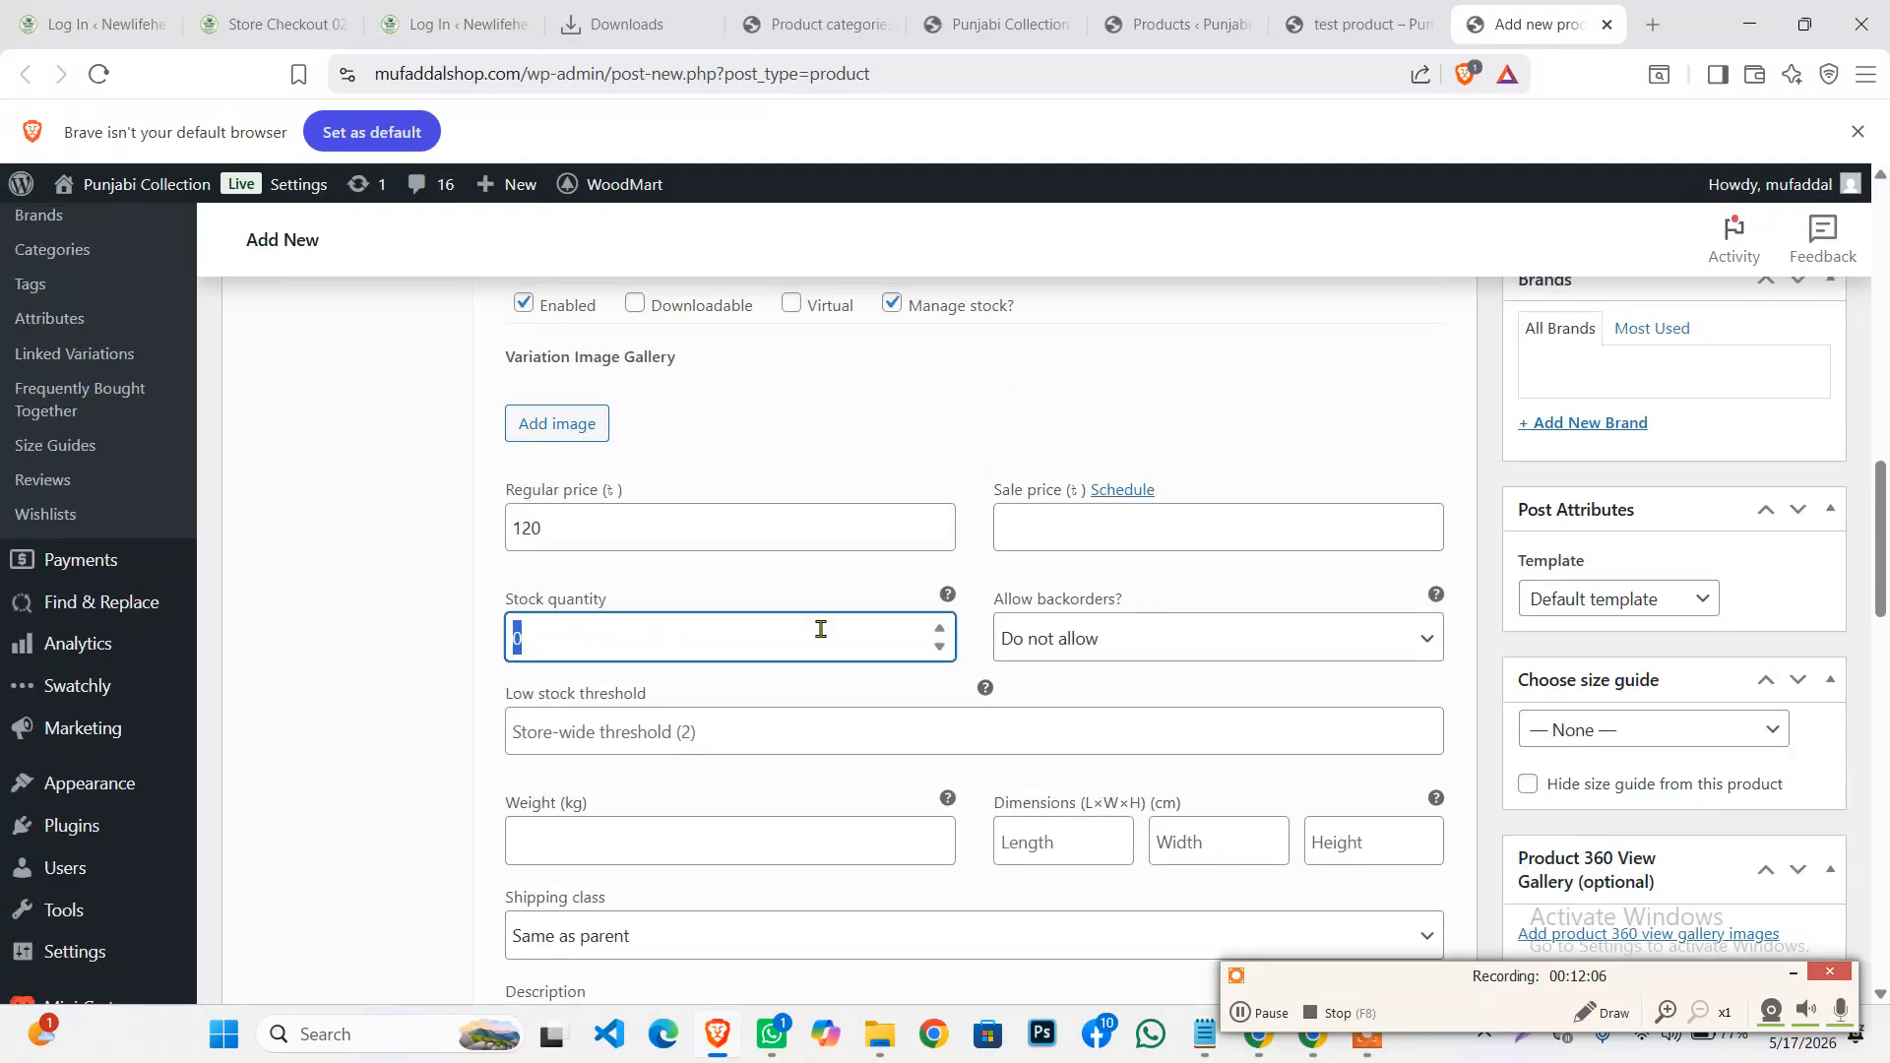
Set Allow backorders to 'Allow, but notify customer' and recheck the 120 regular price
click(1089, 641)
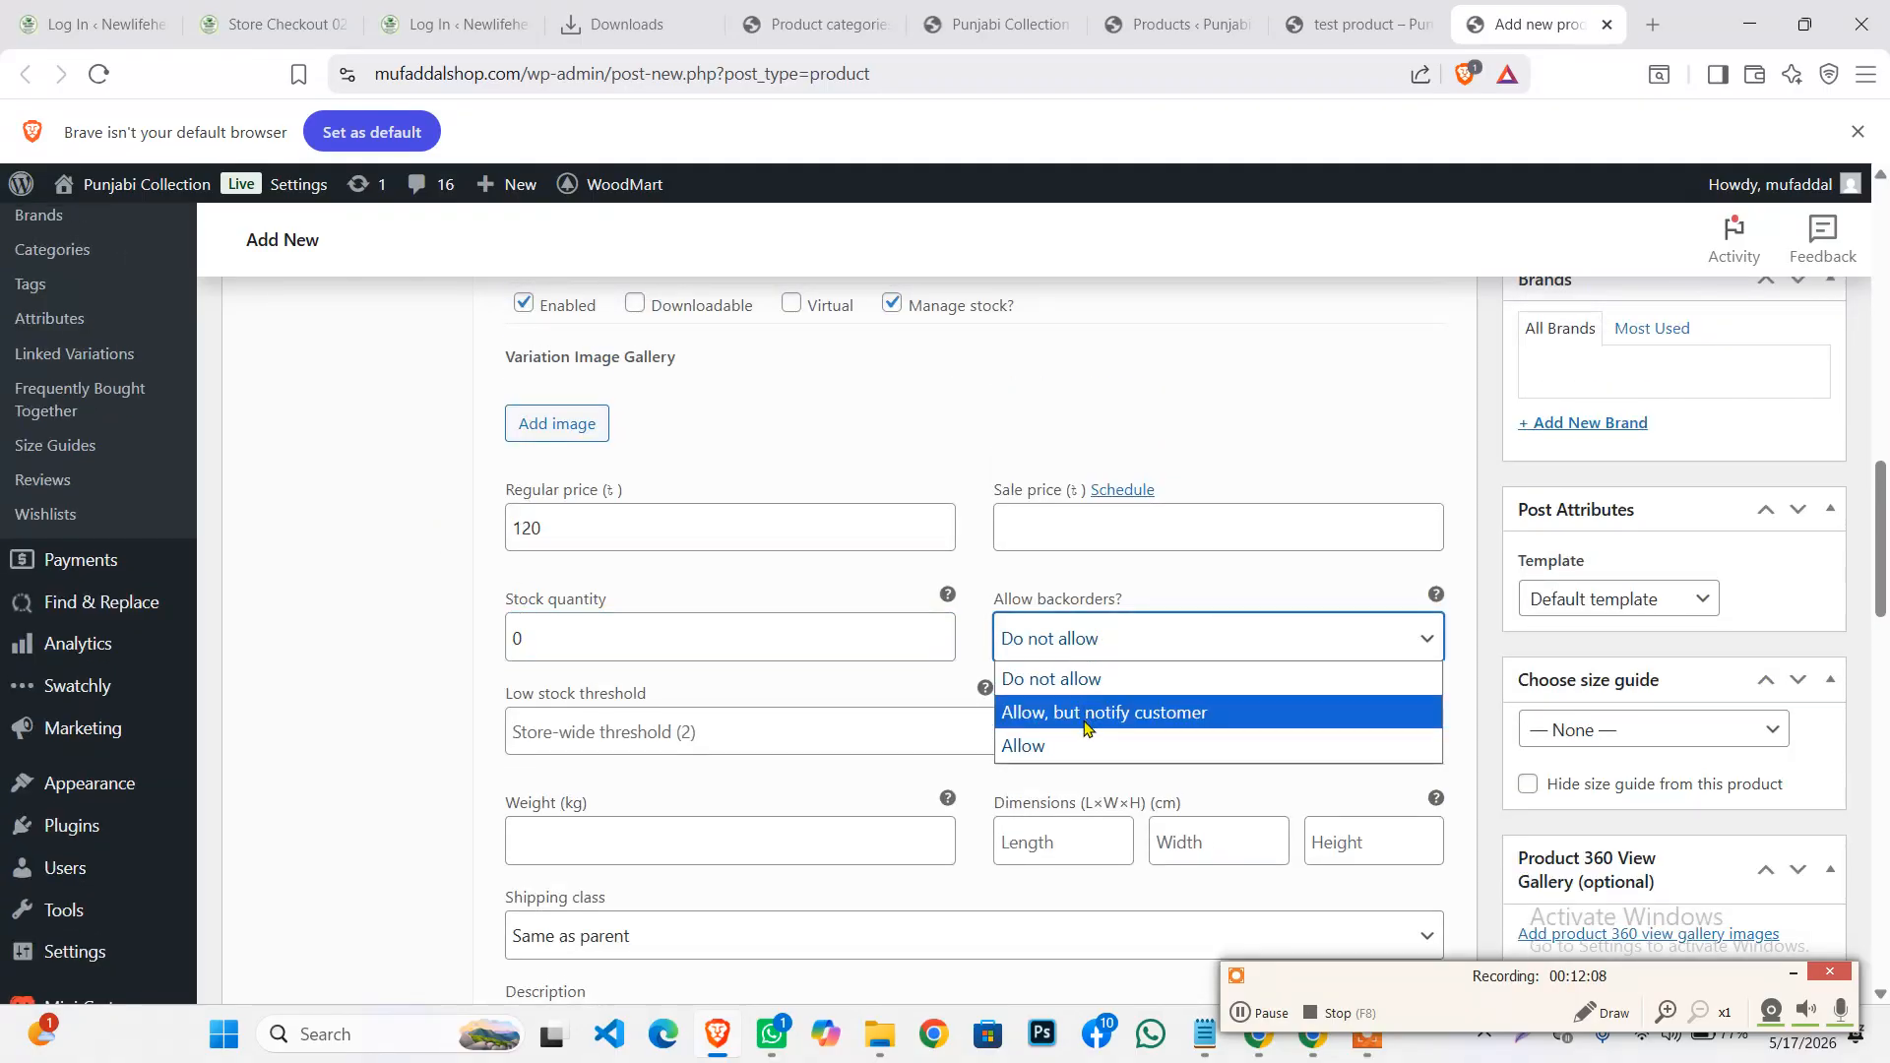
click(1160, 722)
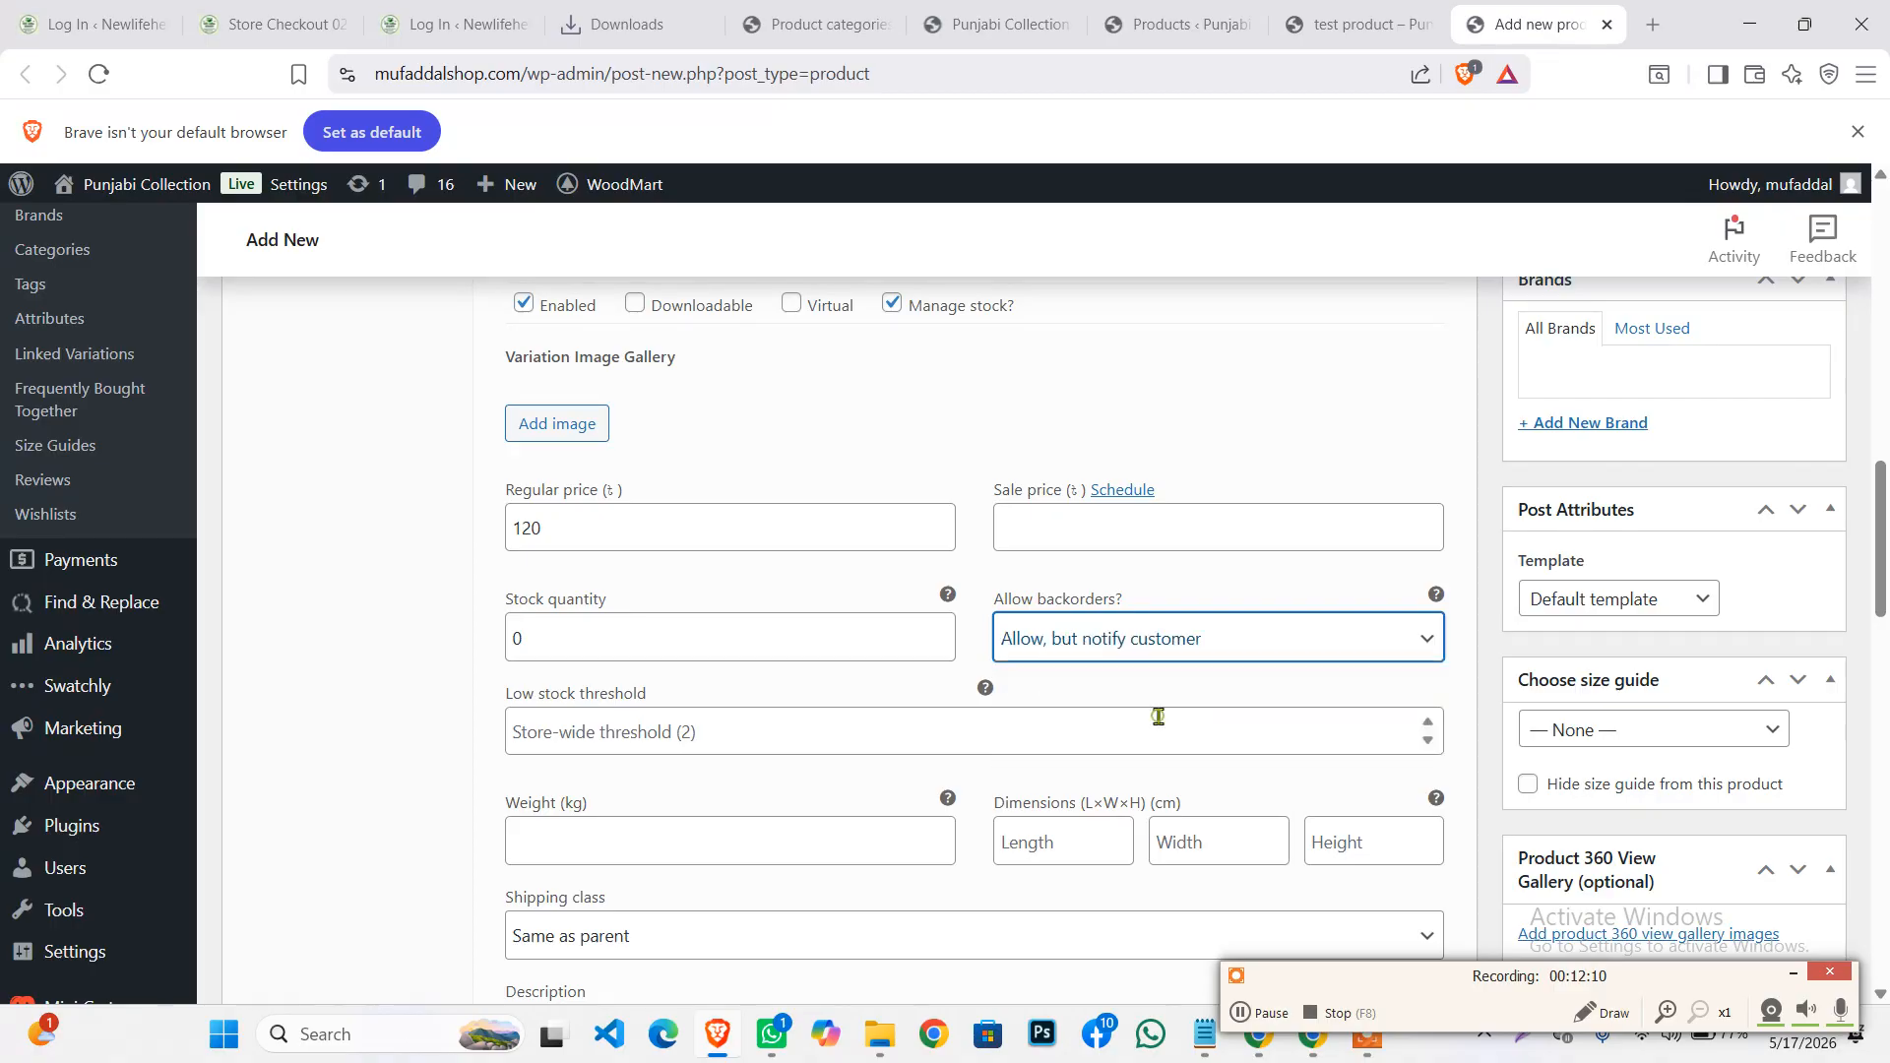
scroll(705, 688, down, 2)
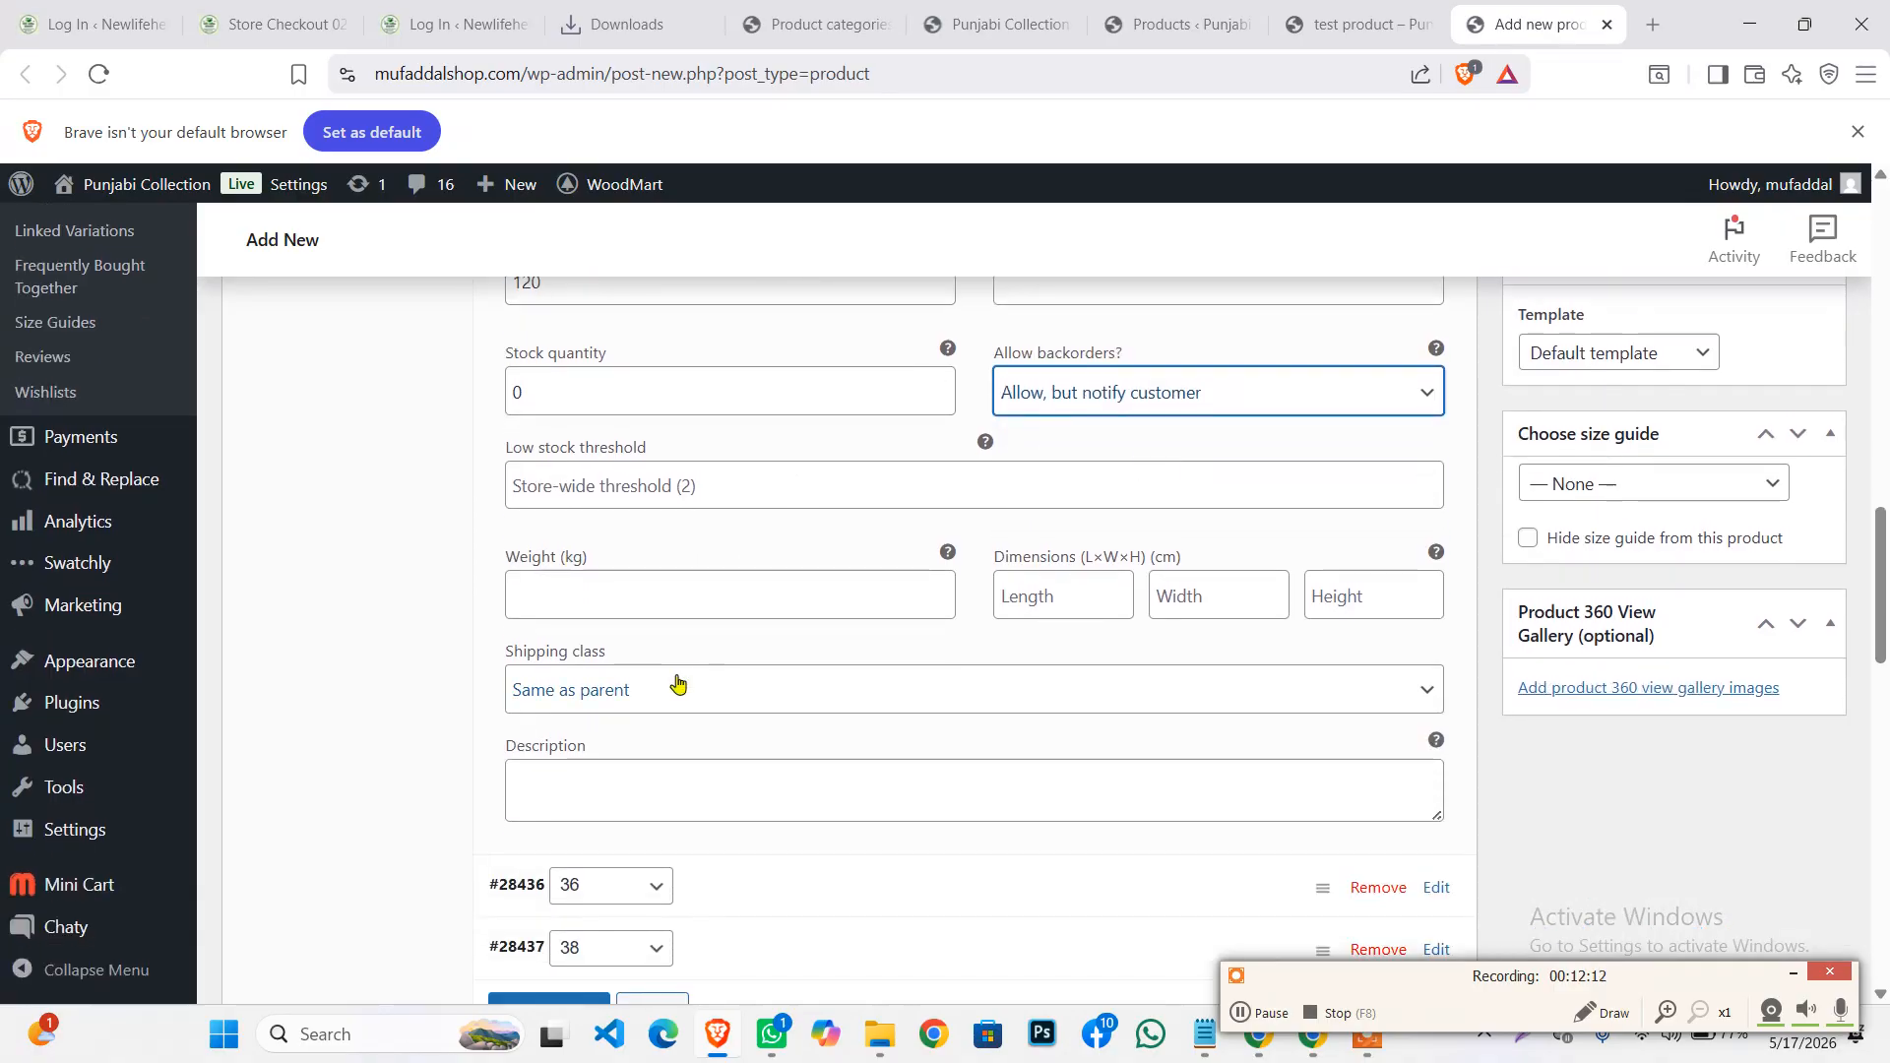
scroll(675, 684, up, 2)
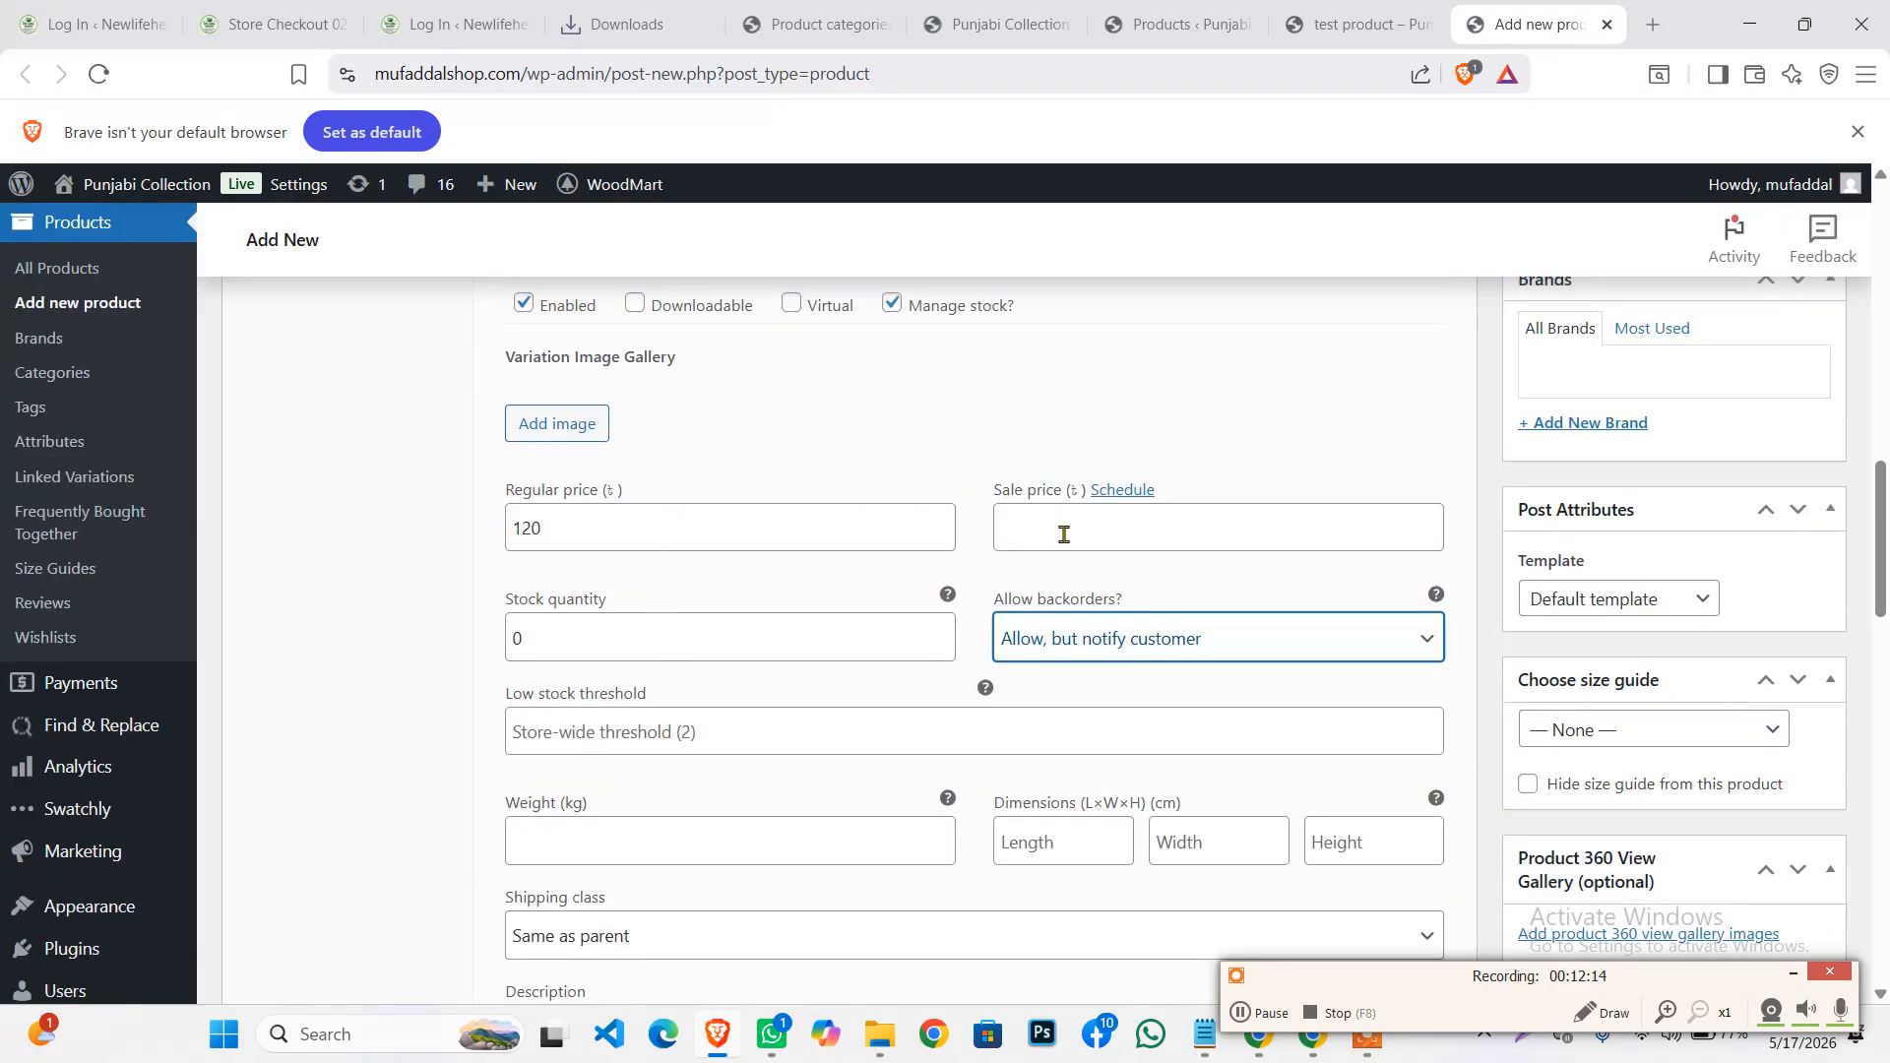
click(1064, 535)
click(654, 545)
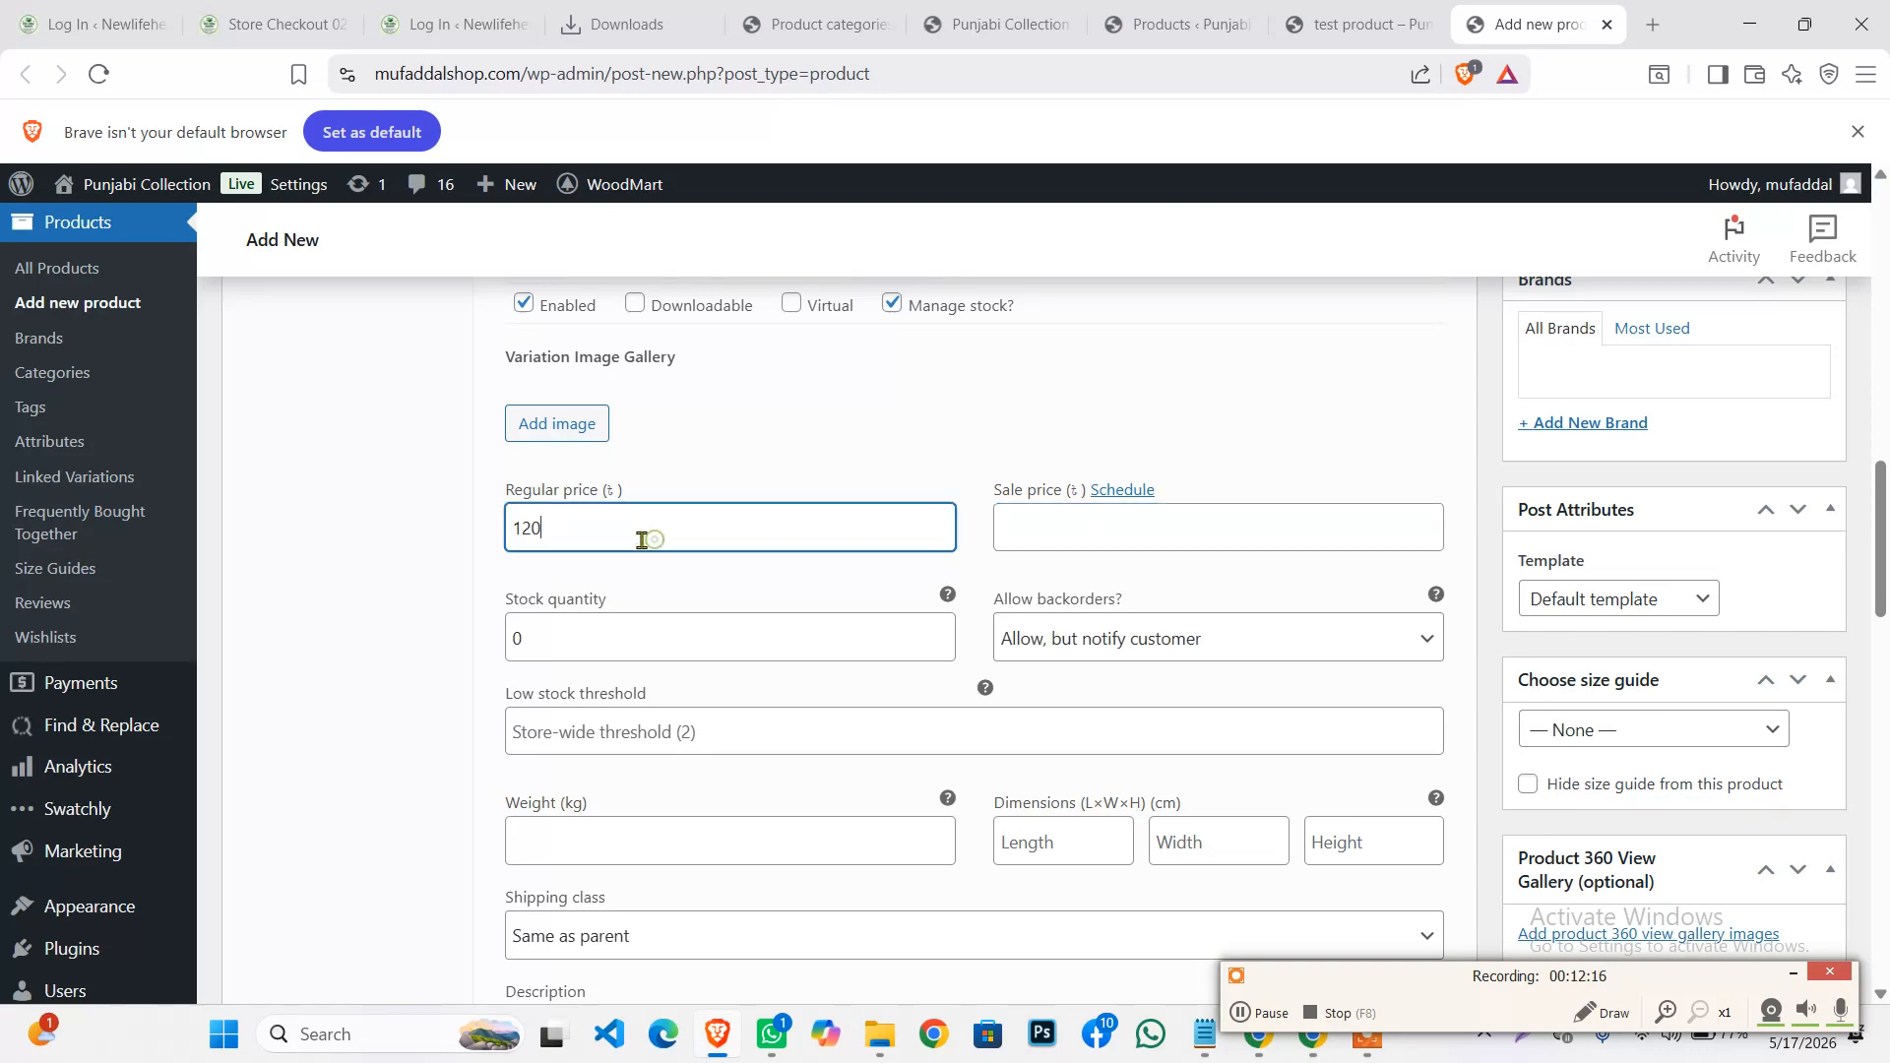
double_click(560, 528)
scroll(563, 524, down, 6)
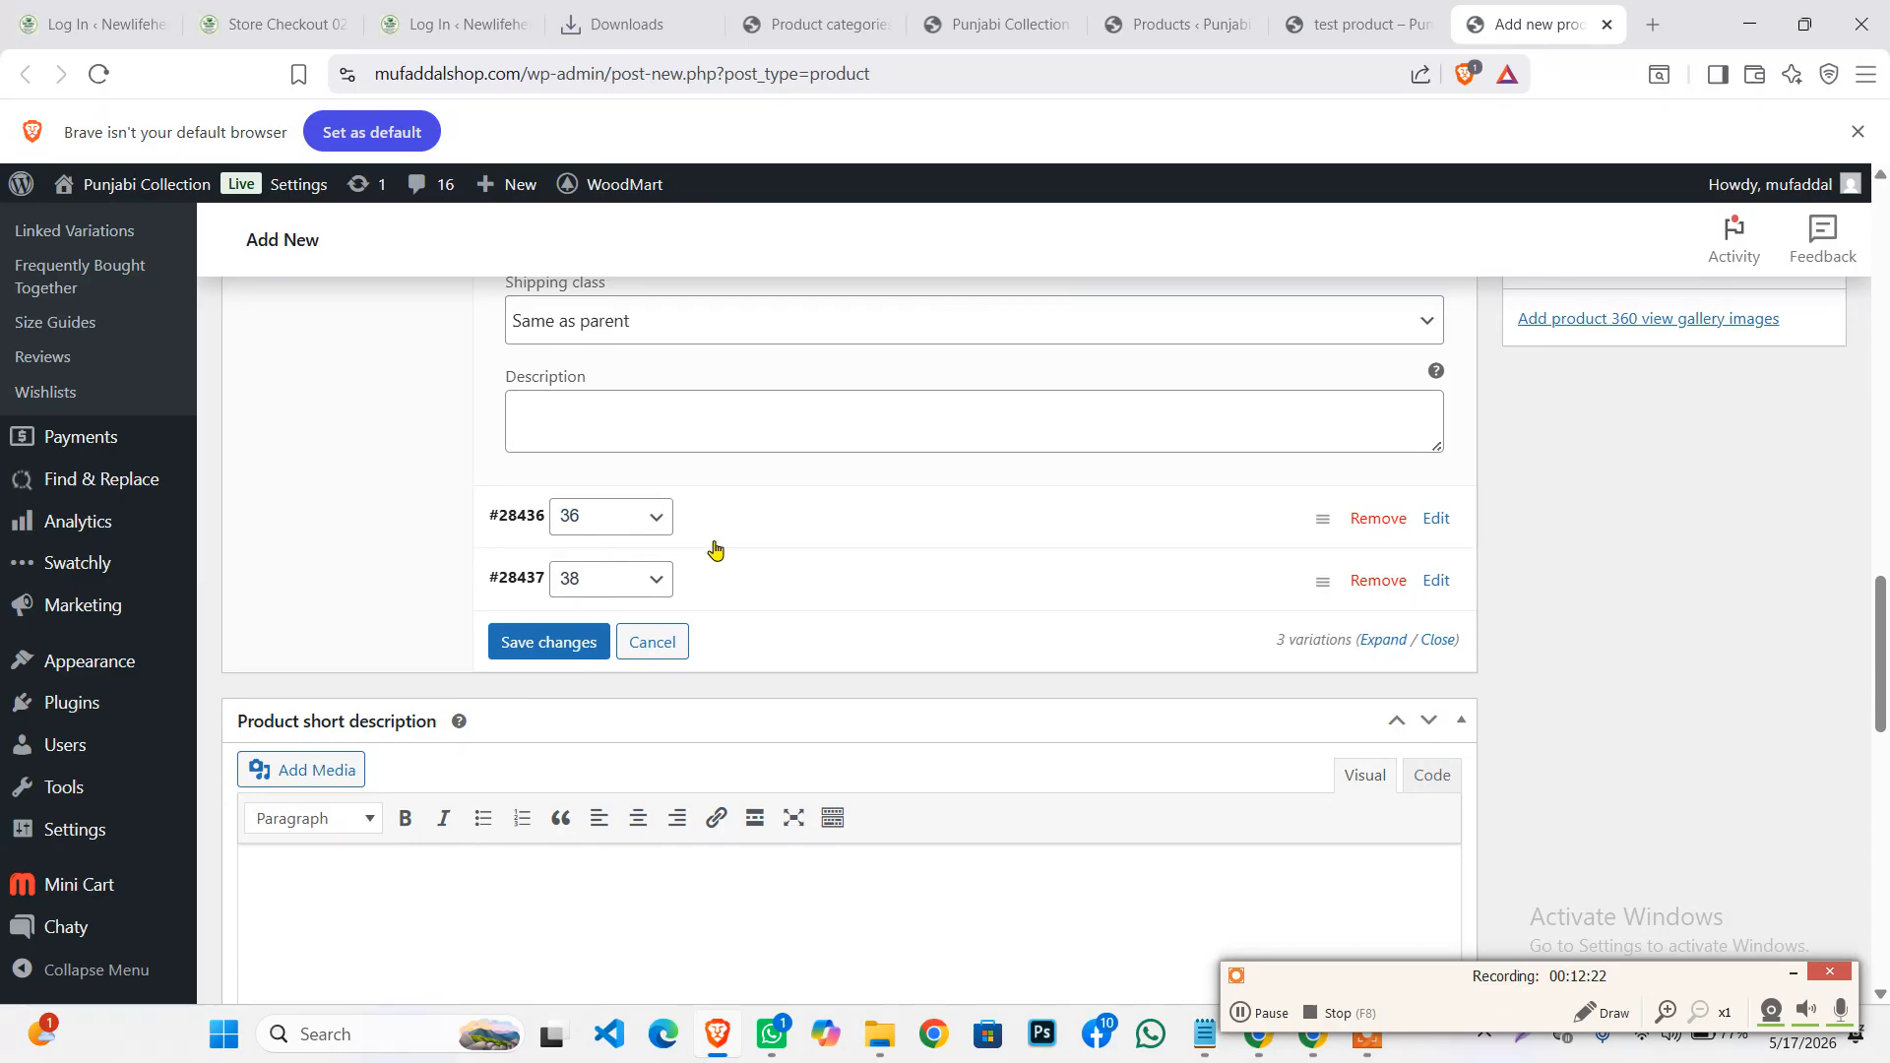
Give the size 36 variation the blue jeans photo and a regular price of 140
click(713, 536)
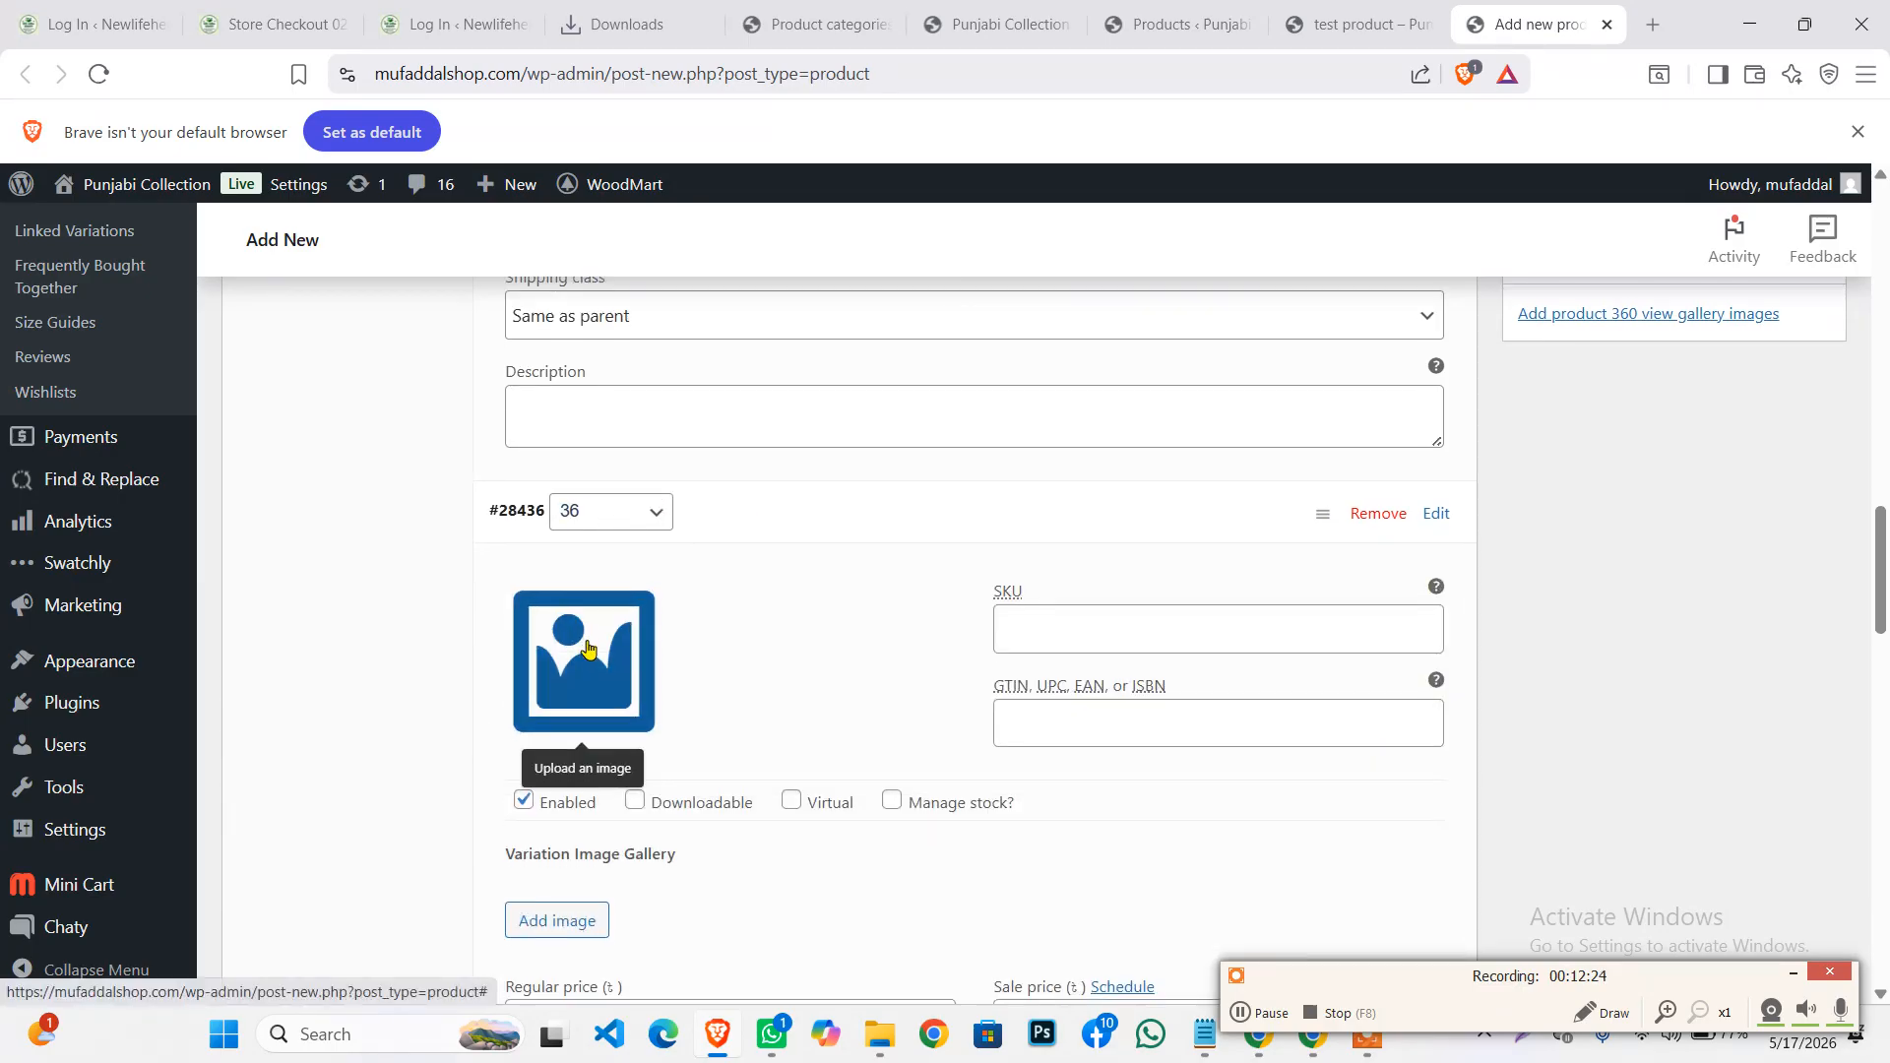
scroll(540, 726, down, 2)
click(540, 459)
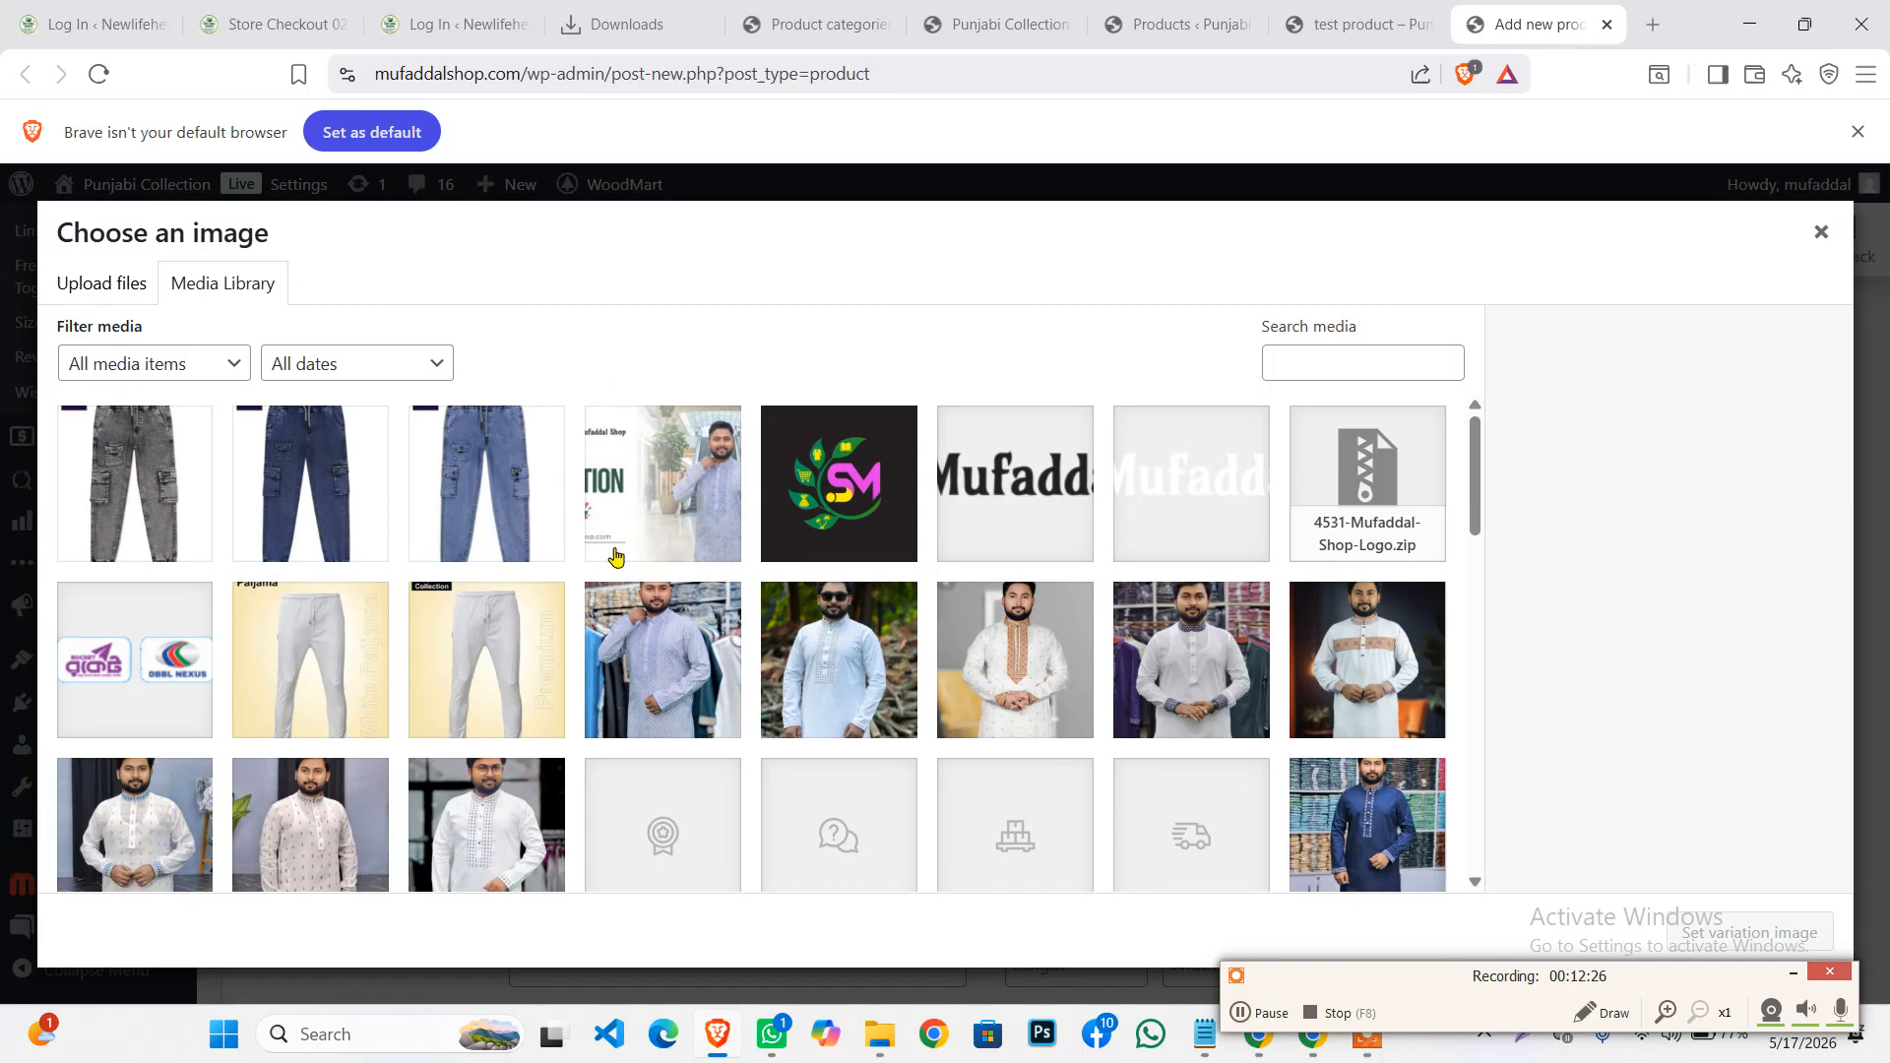
click(265, 488)
click(1733, 932)
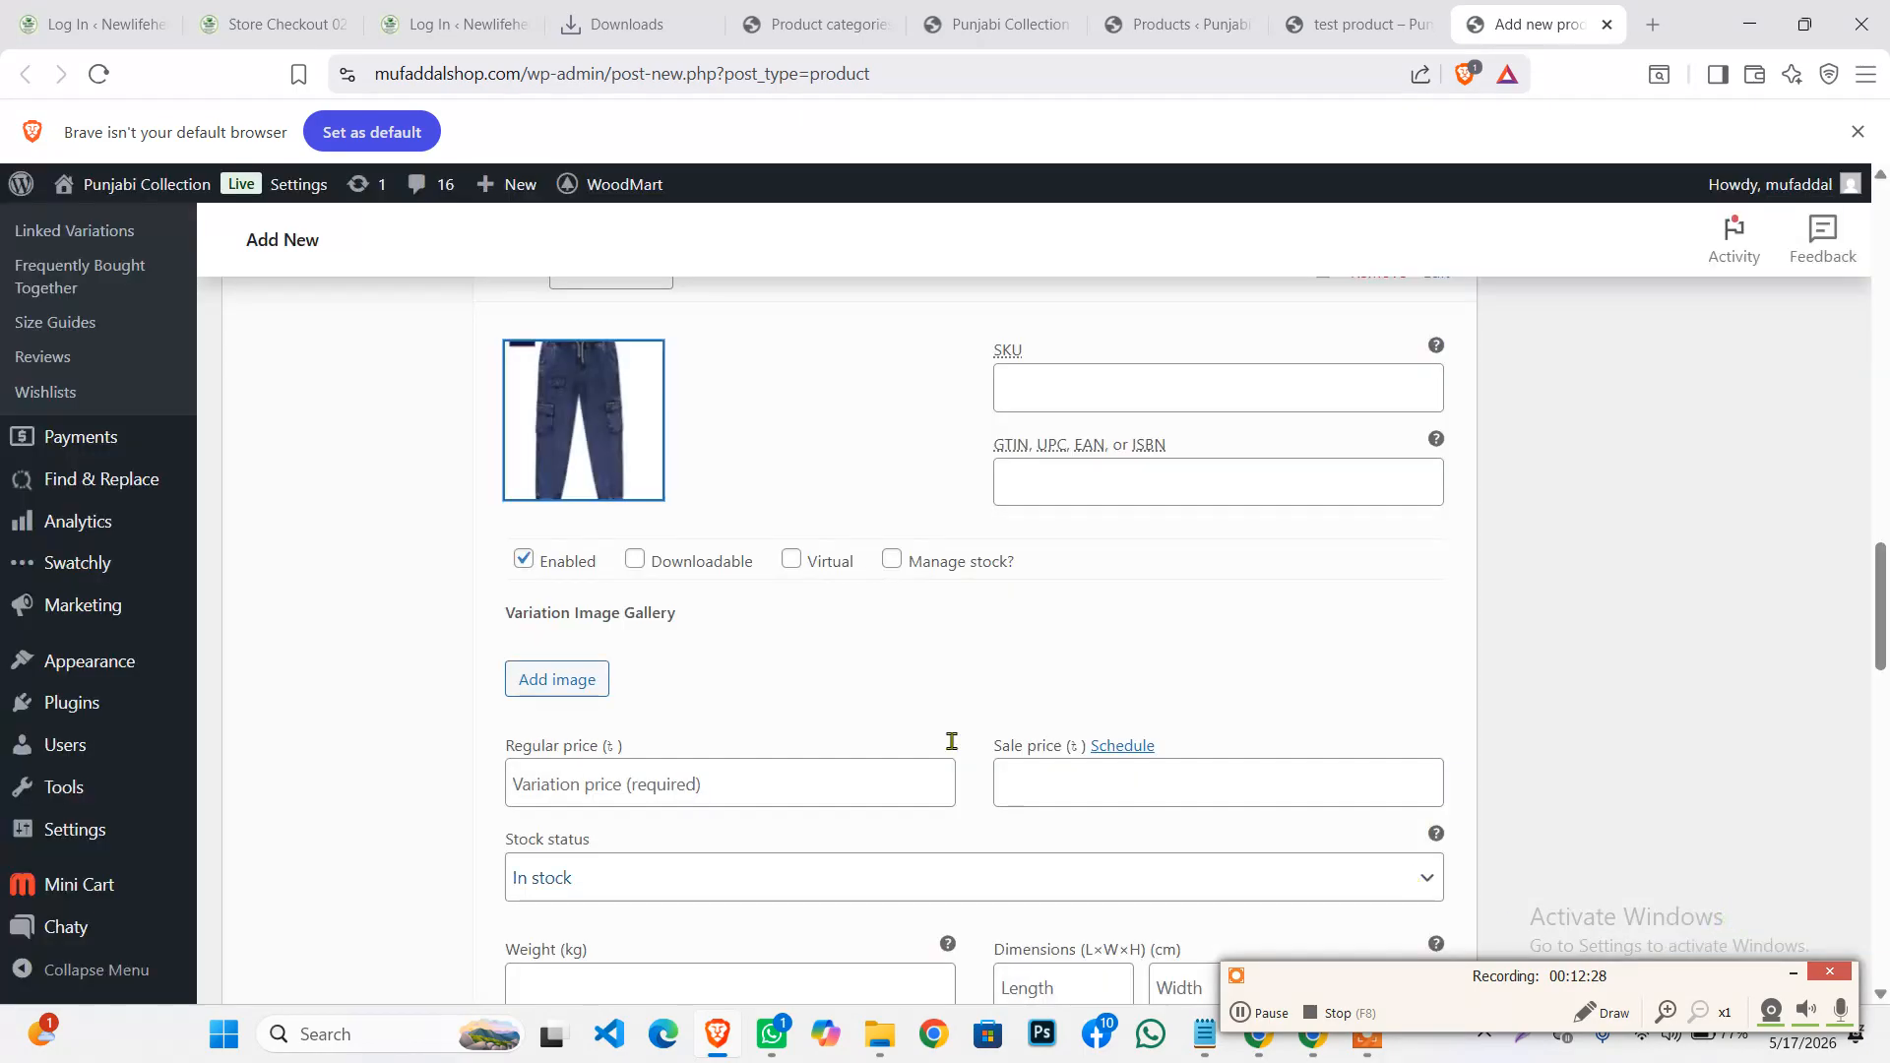
scroll(729, 561, down, 2)
scroll(729, 561, up, 3)
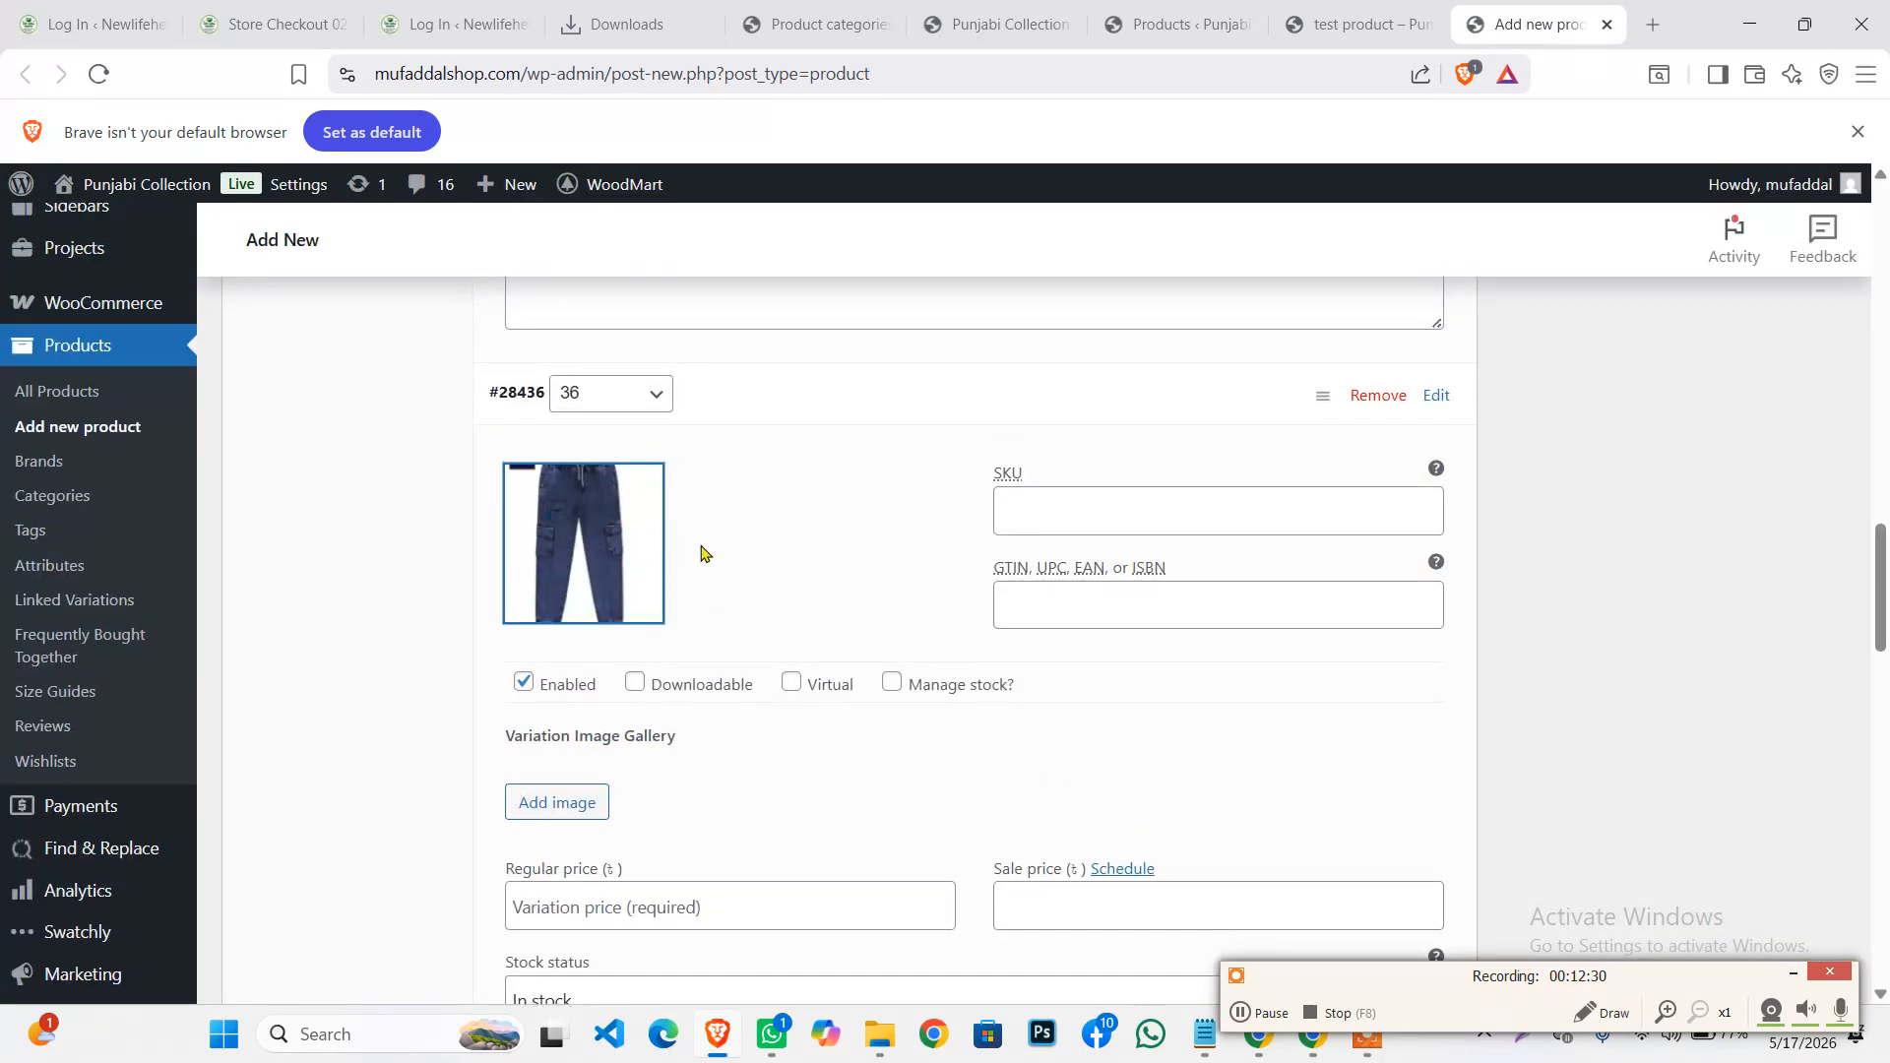
scroll(709, 581, down, 3)
scroll(709, 581, down, 2)
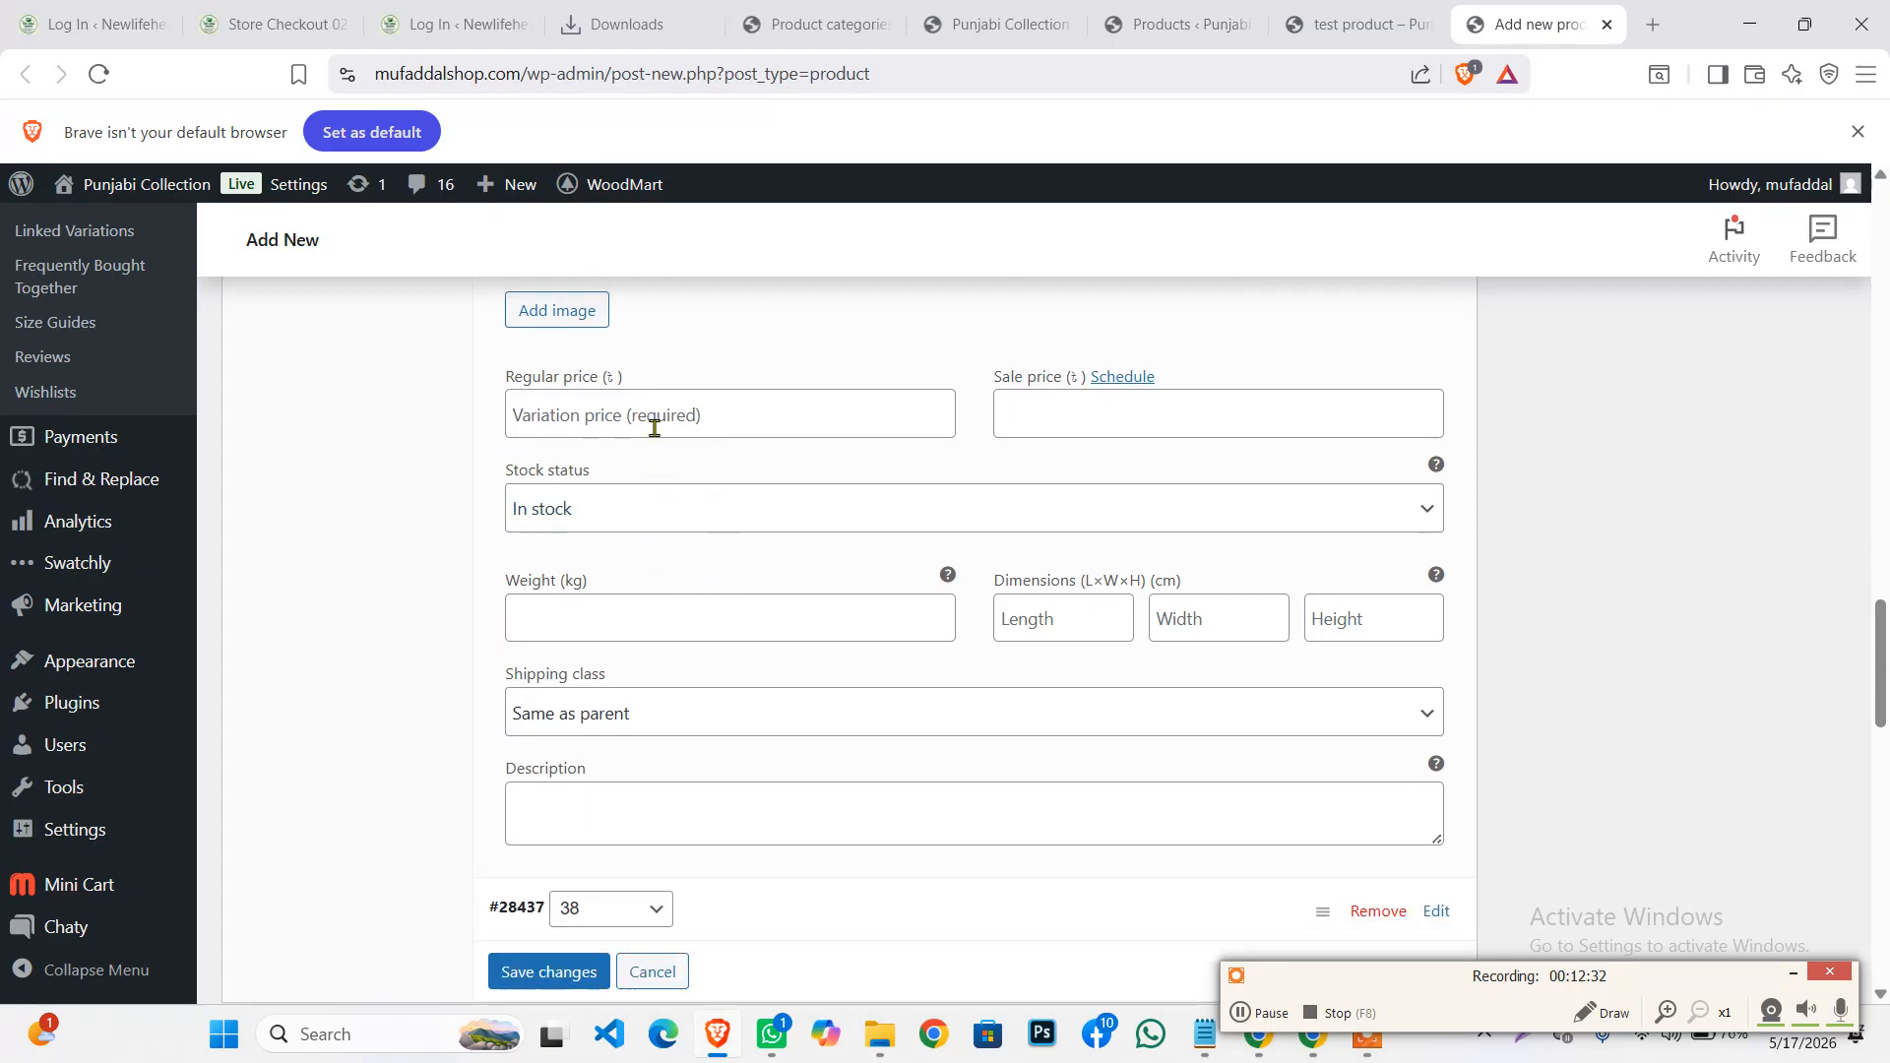
click(627, 413)
text(1)
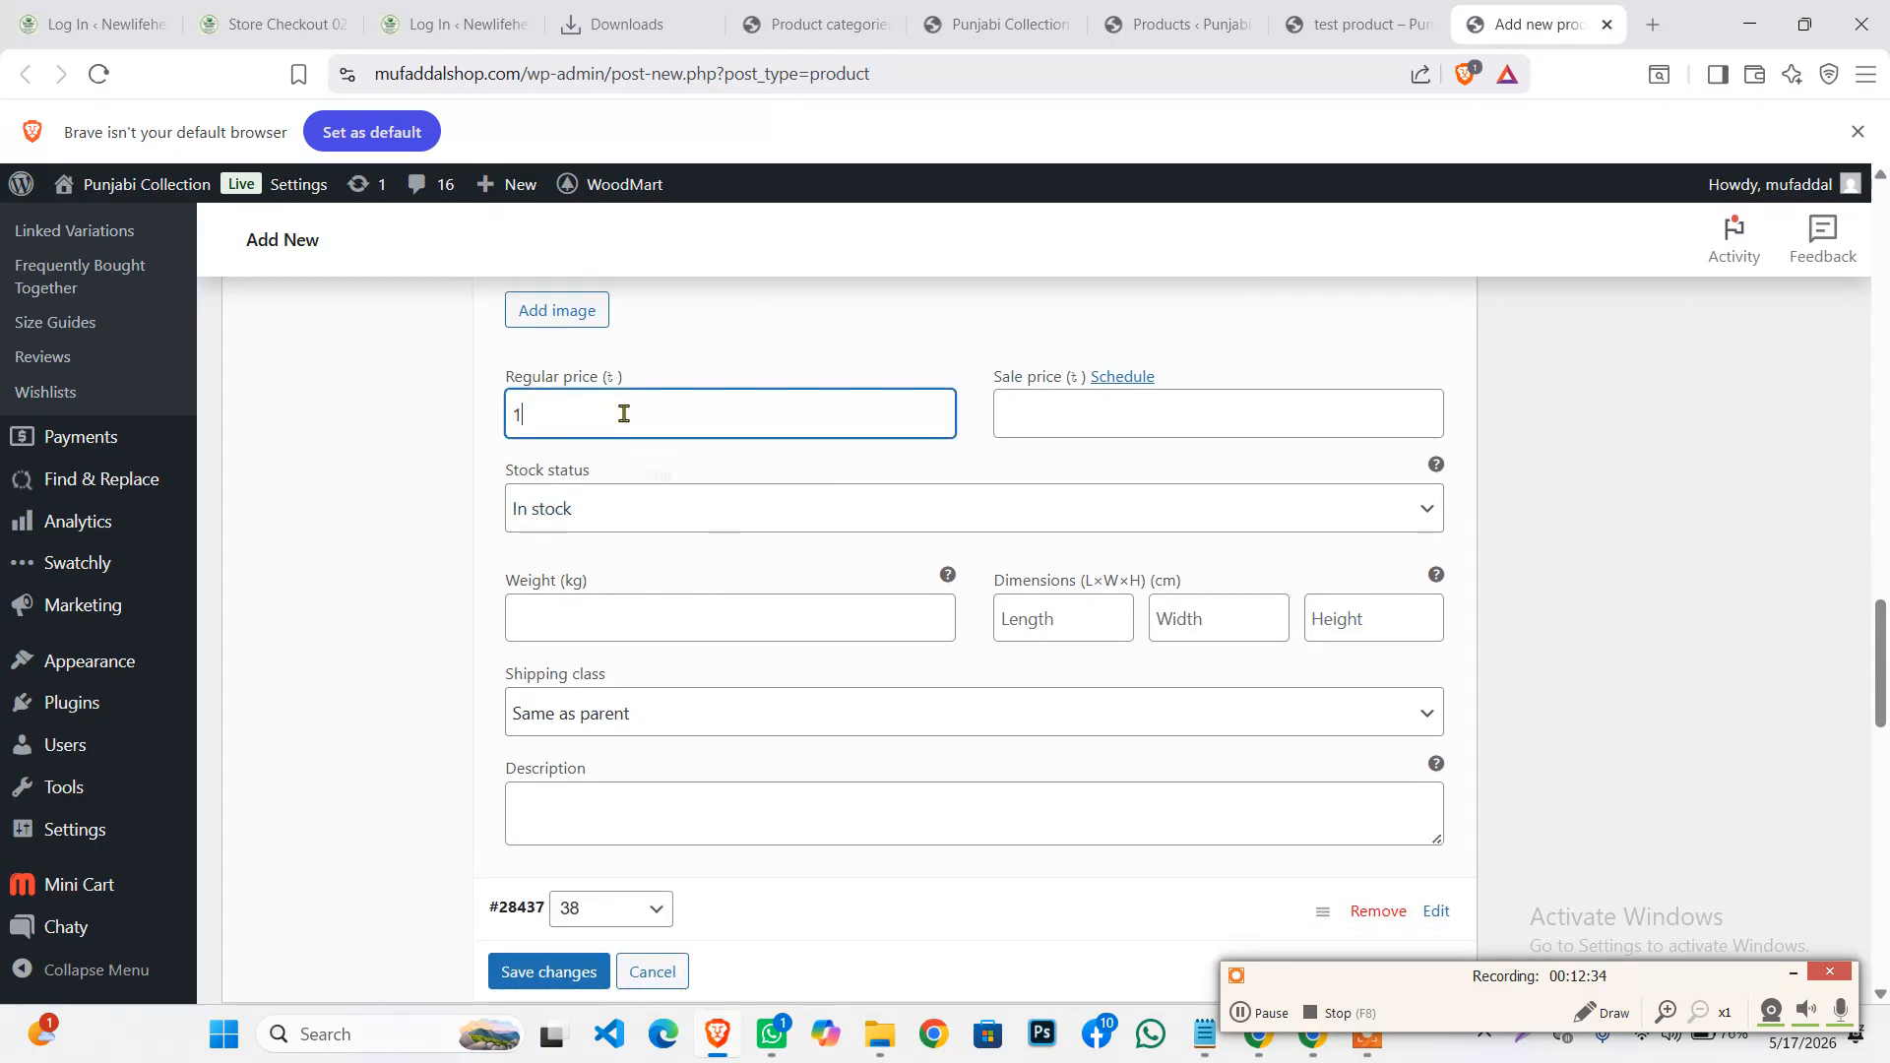
key(BackSpace)
key(BackSpace)
scroll(713, 659, down, 2)
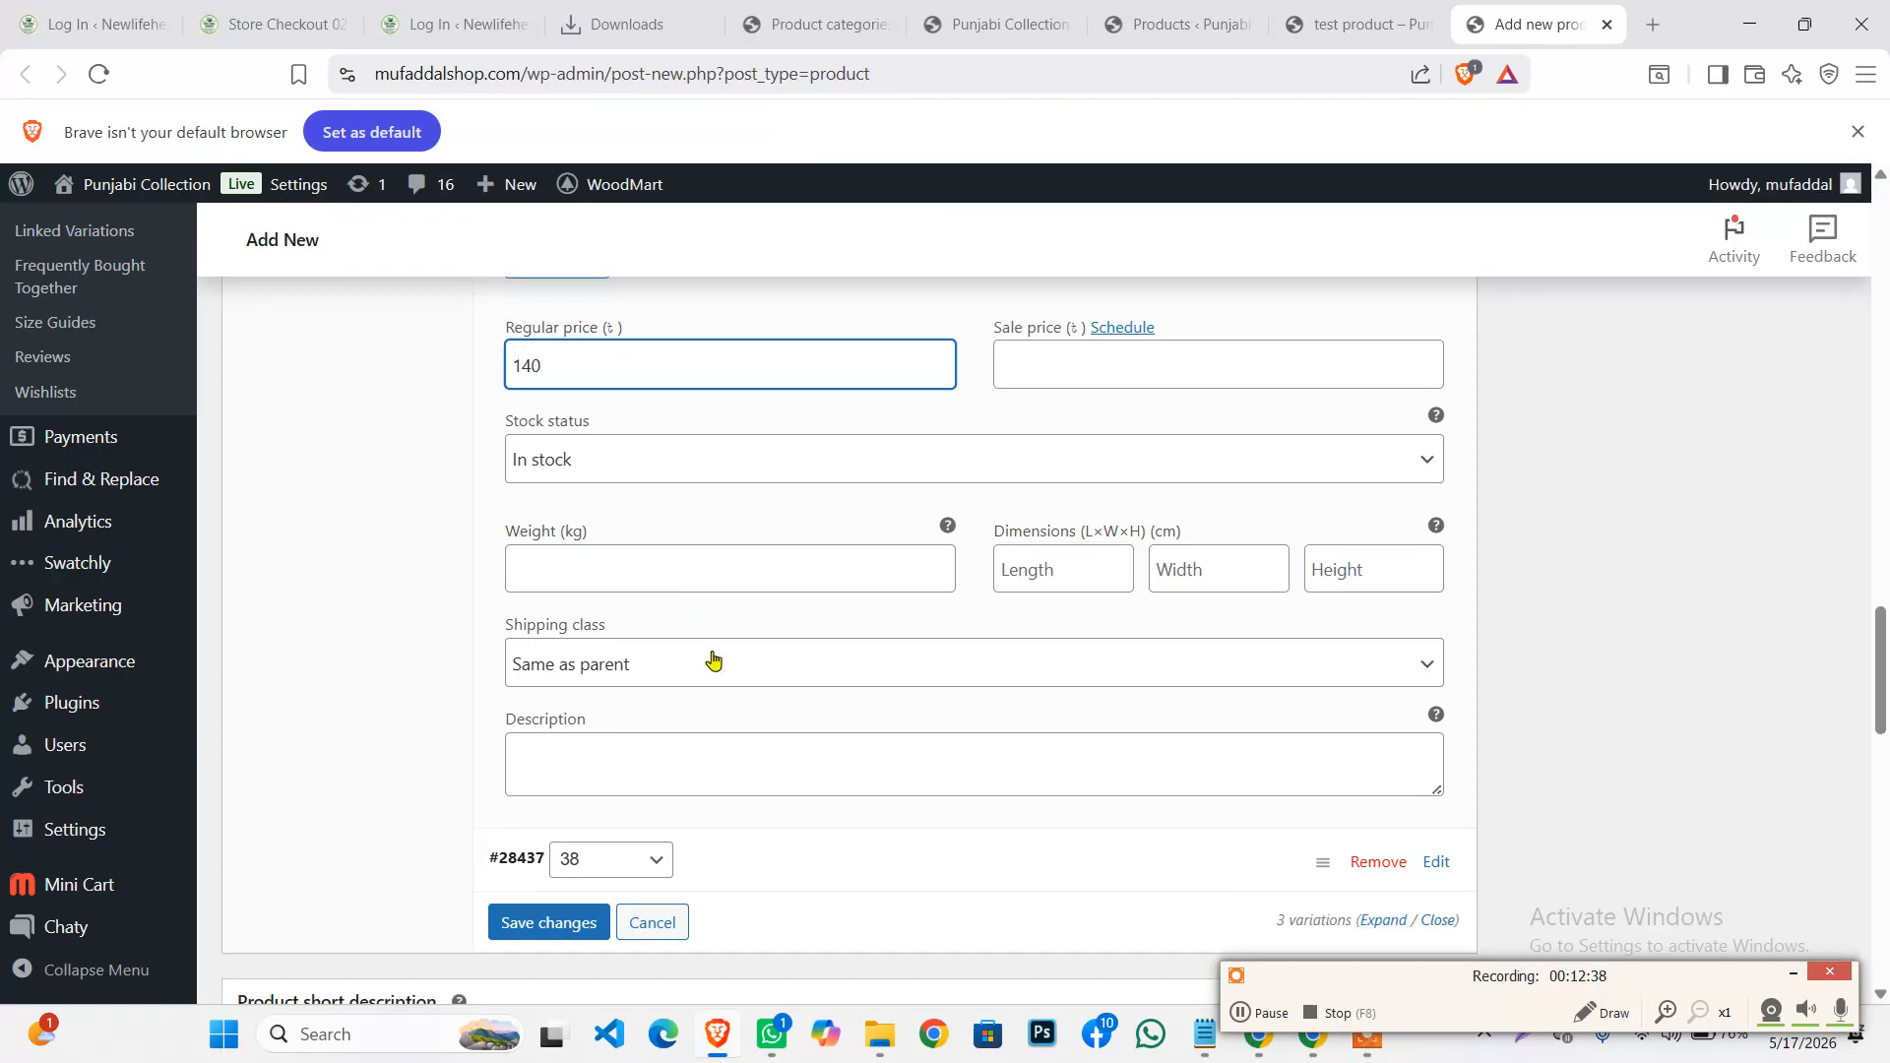
Give size 38 the grey joggers photo and price 450, then save the changes
click(707, 669)
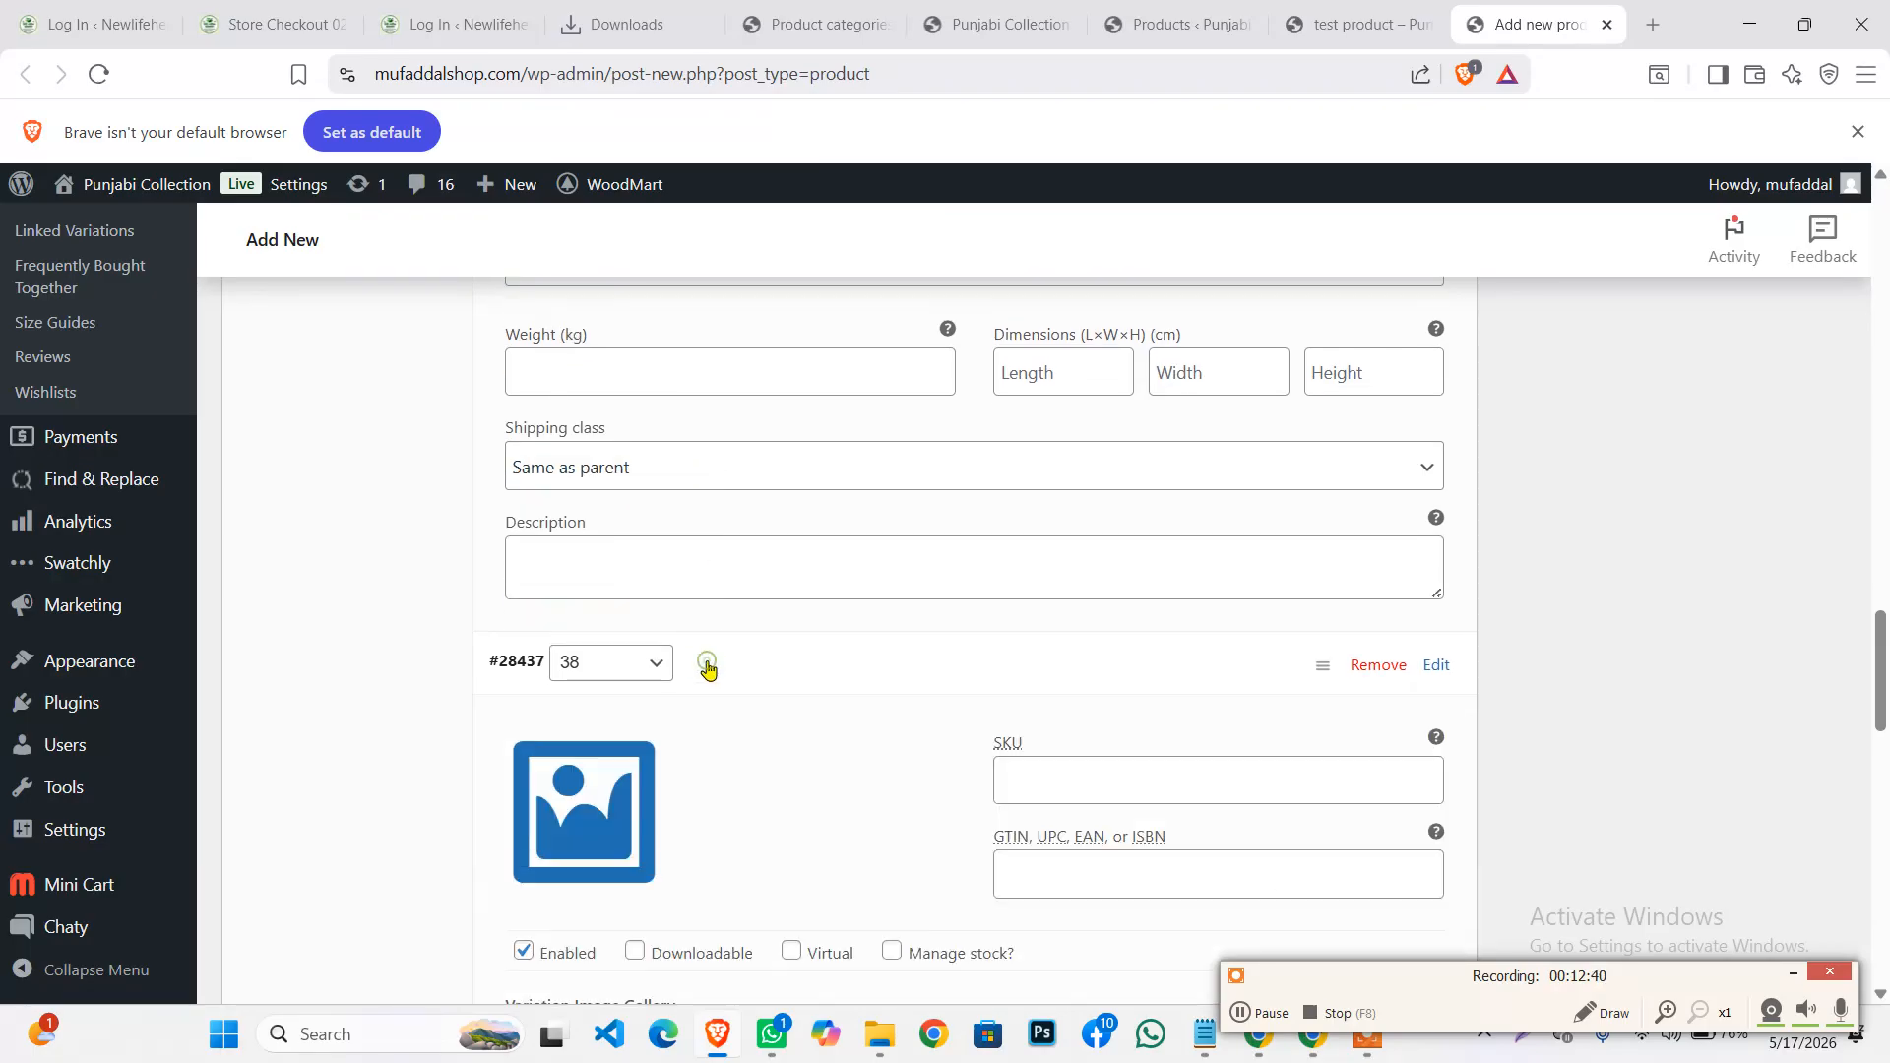
scroll(666, 578, down, 4)
click(571, 380)
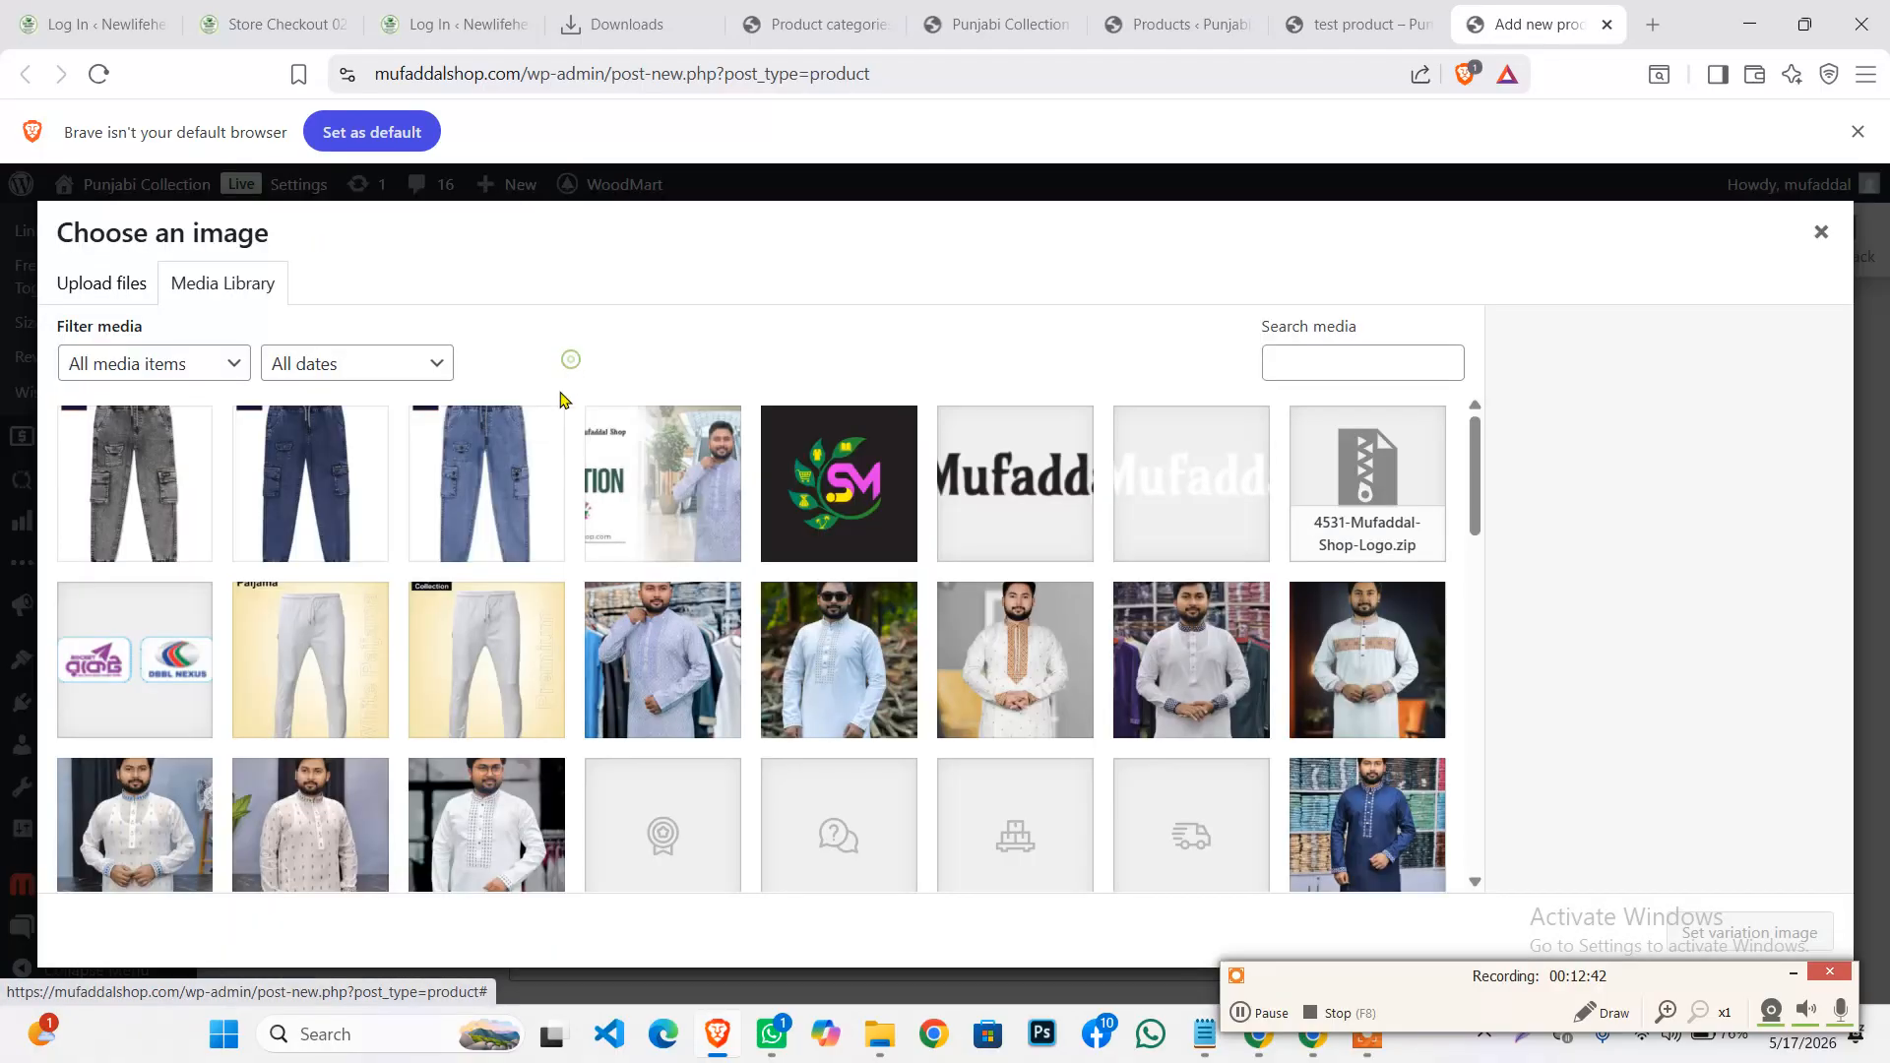
click(146, 488)
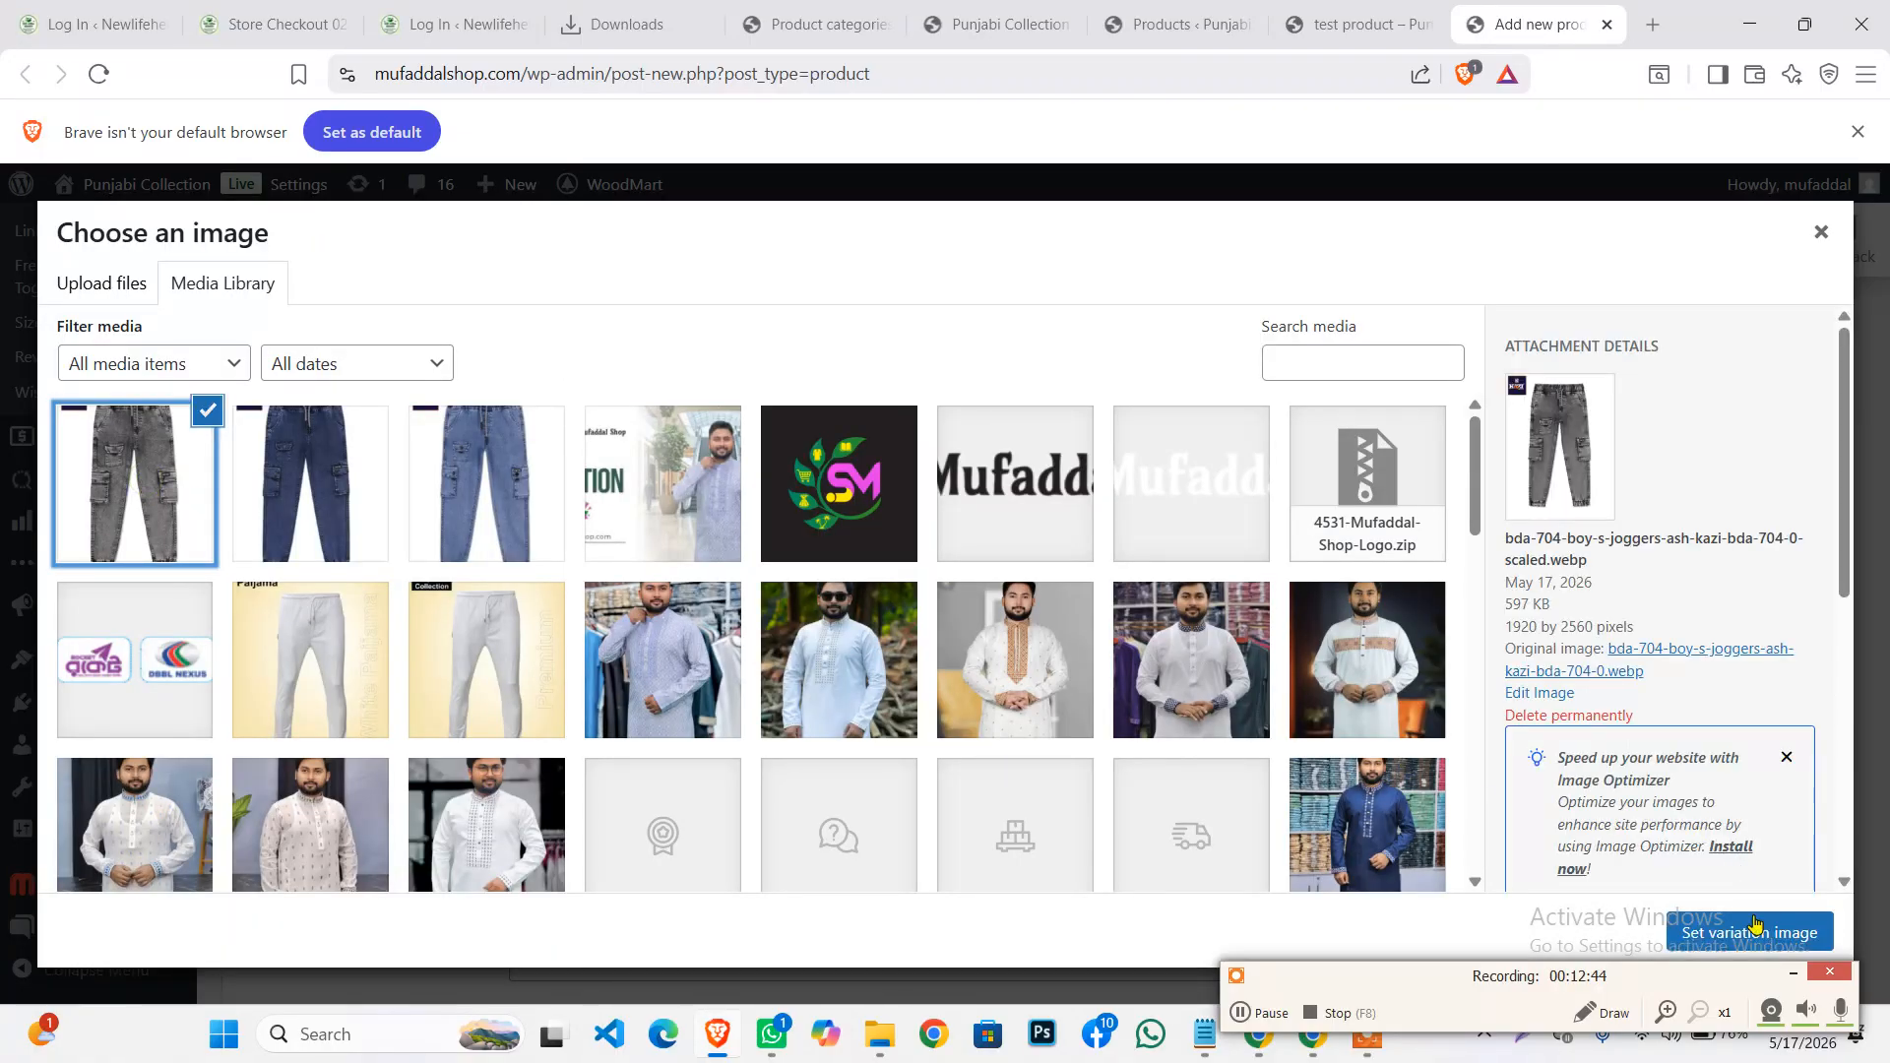
click(1754, 923)
scroll(768, 790, down, 3)
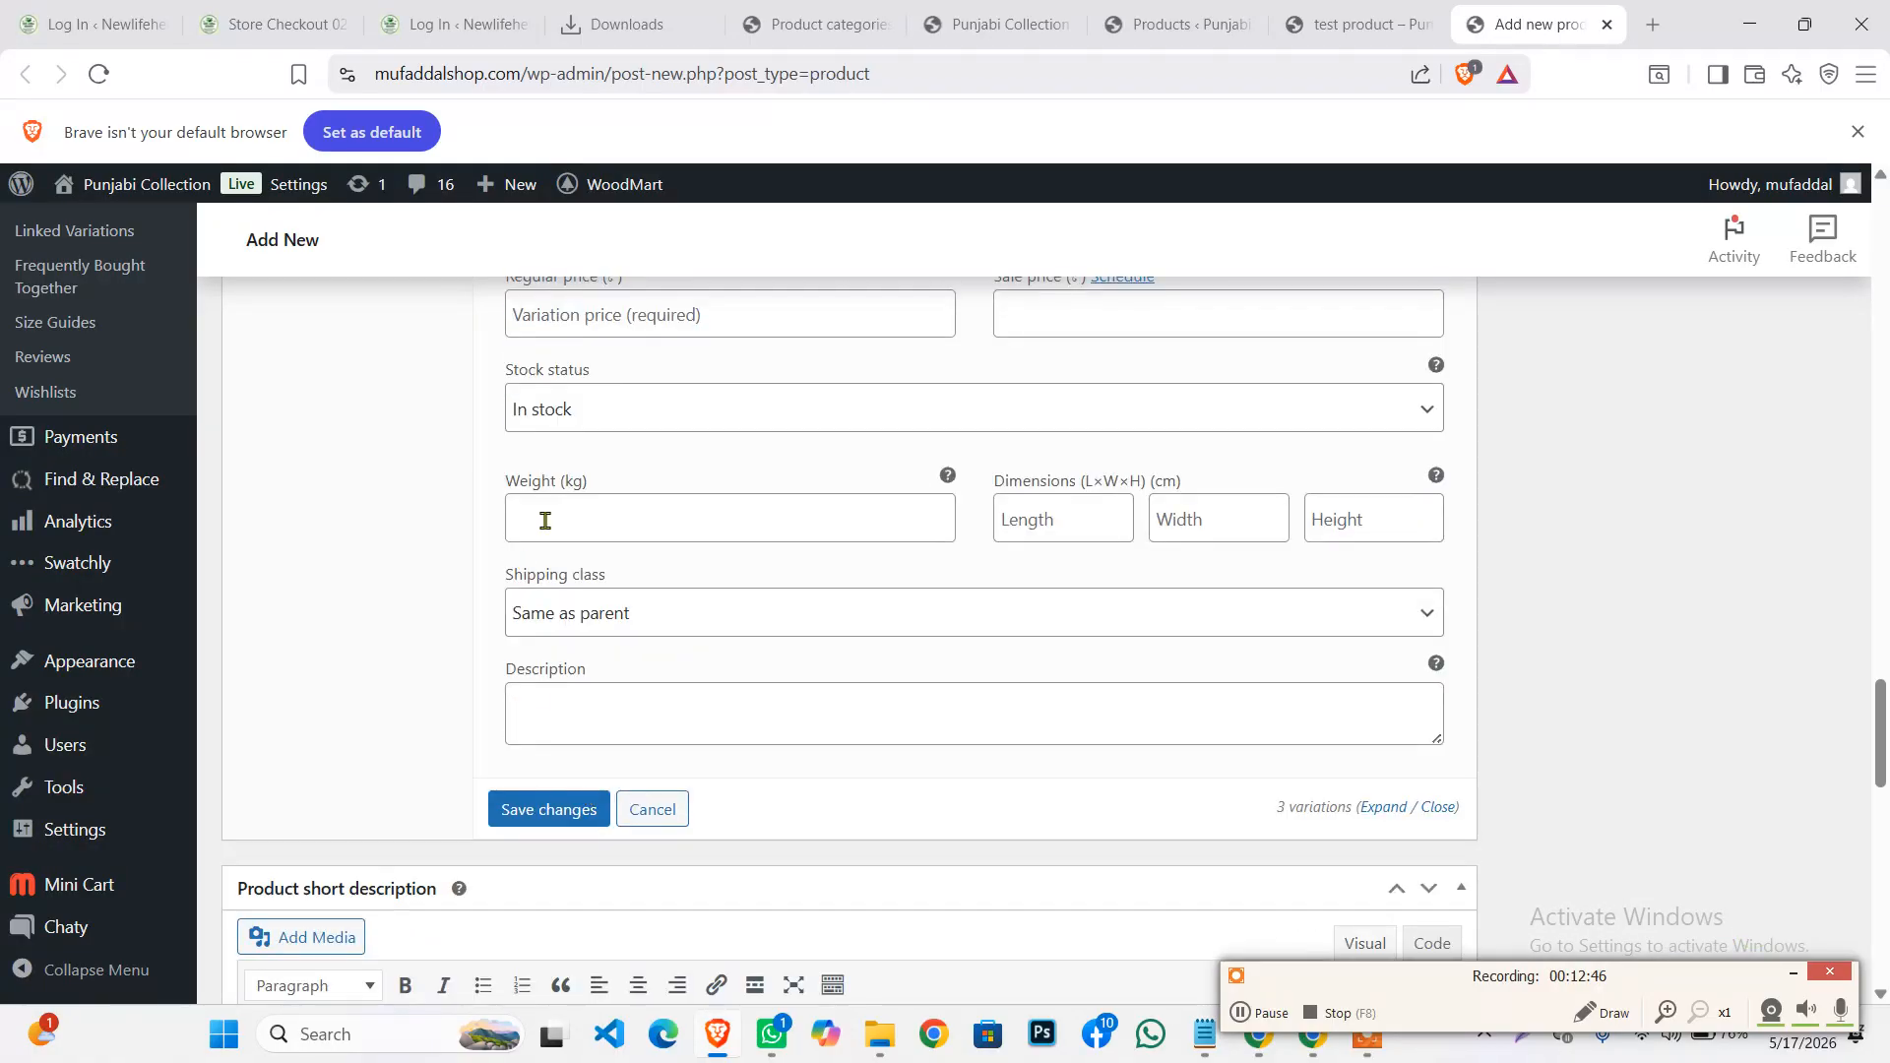
scroll(547, 531, up, 2)
click(557, 563)
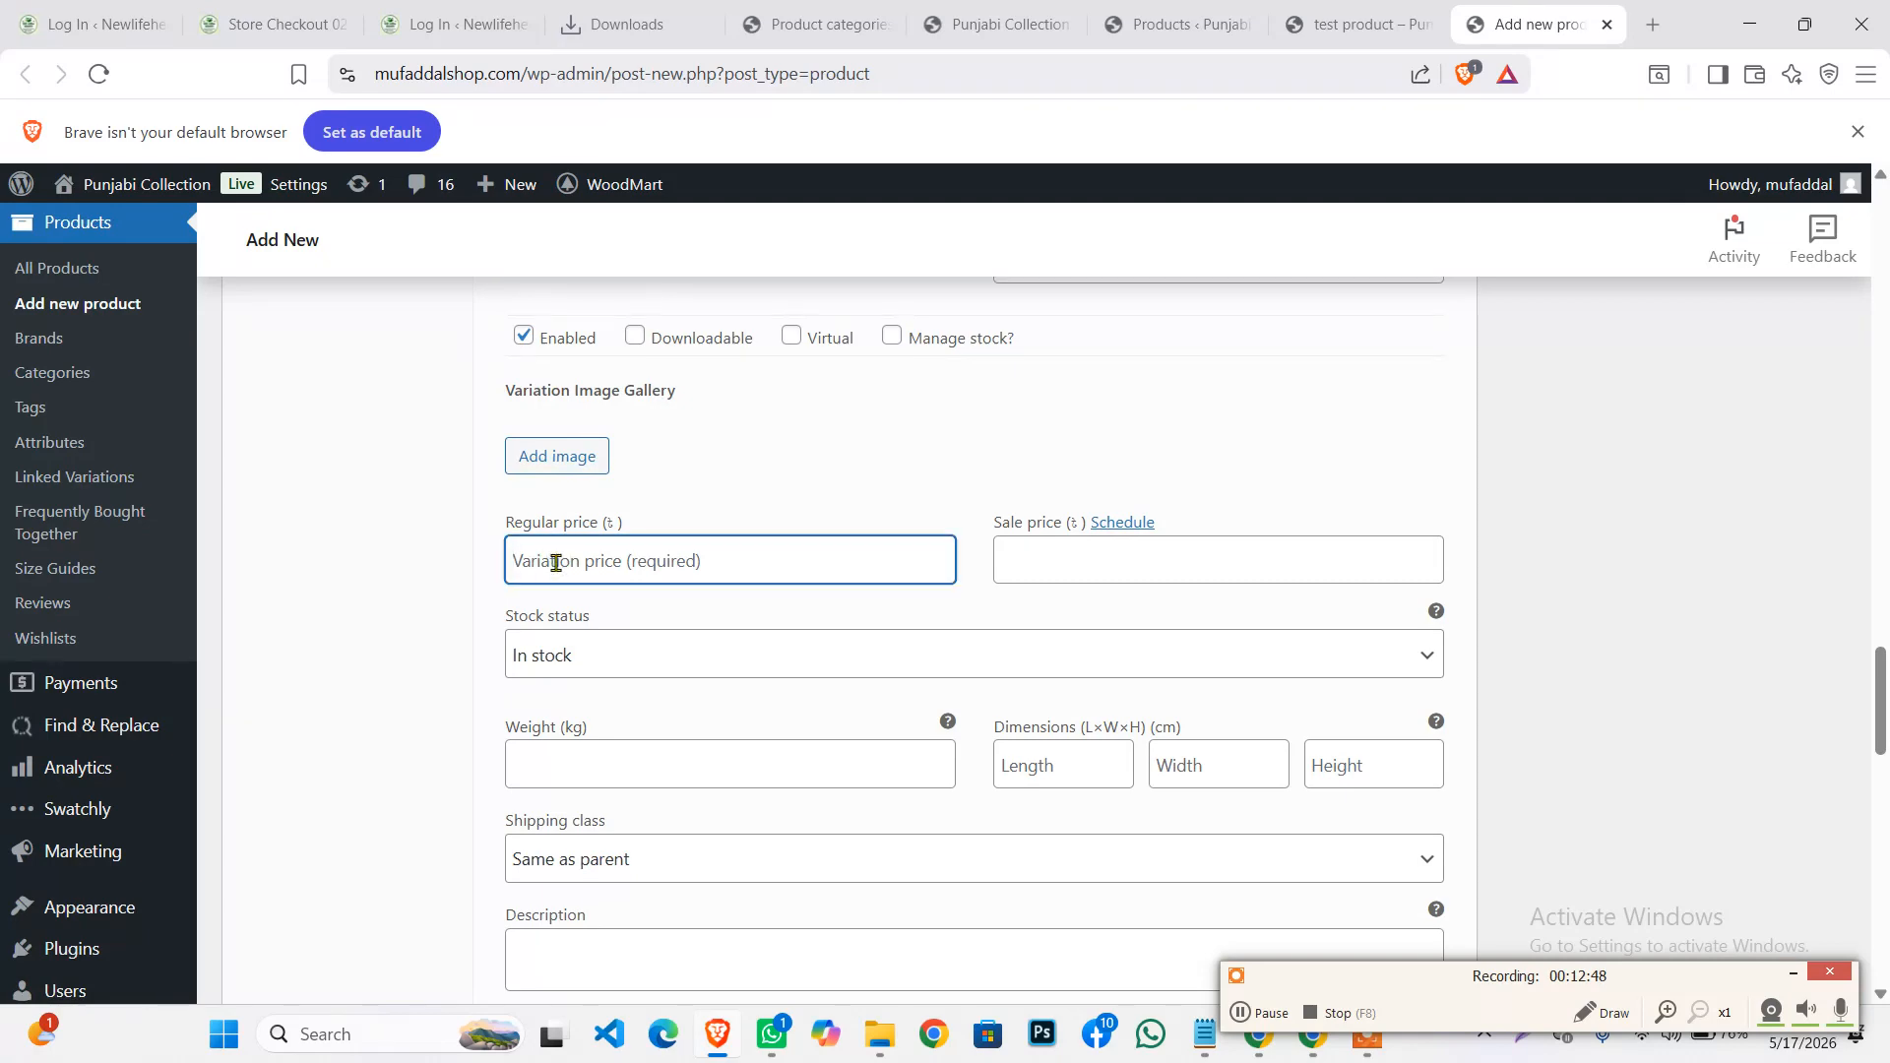
text(450)
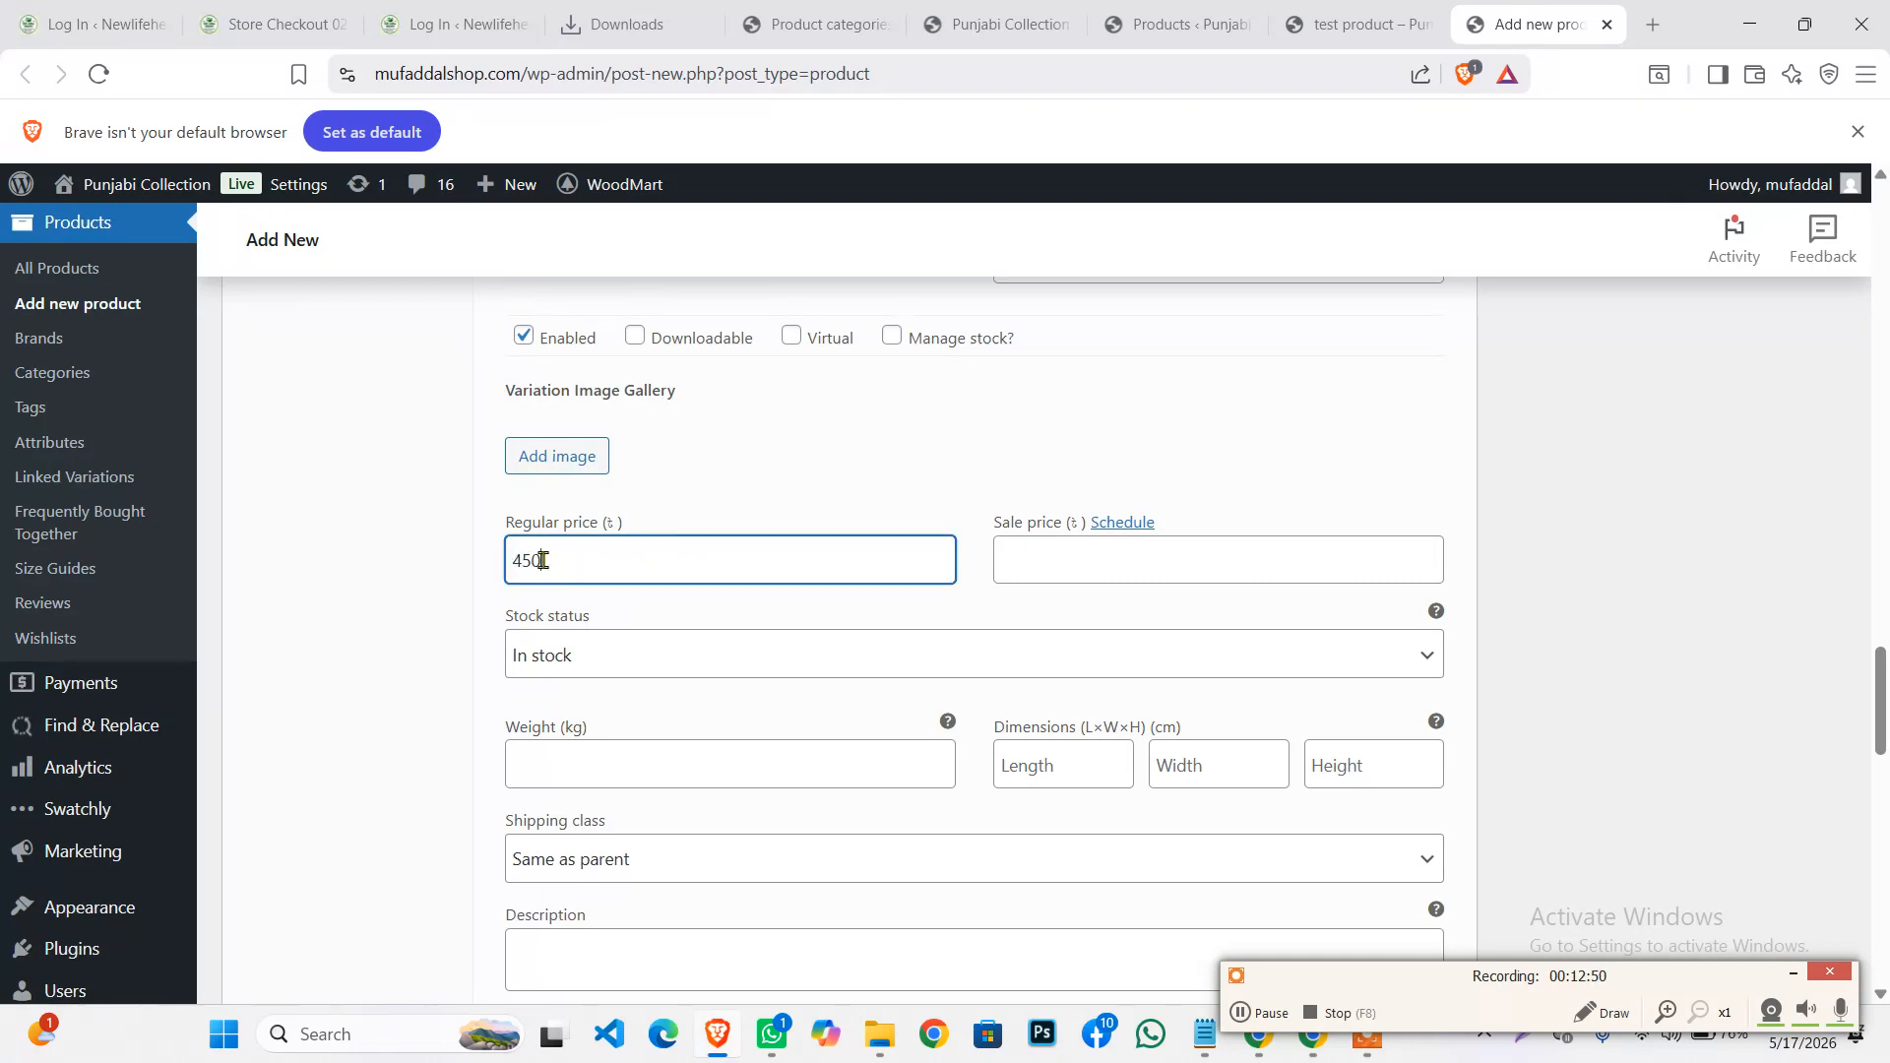
scroll(718, 507, down, 6)
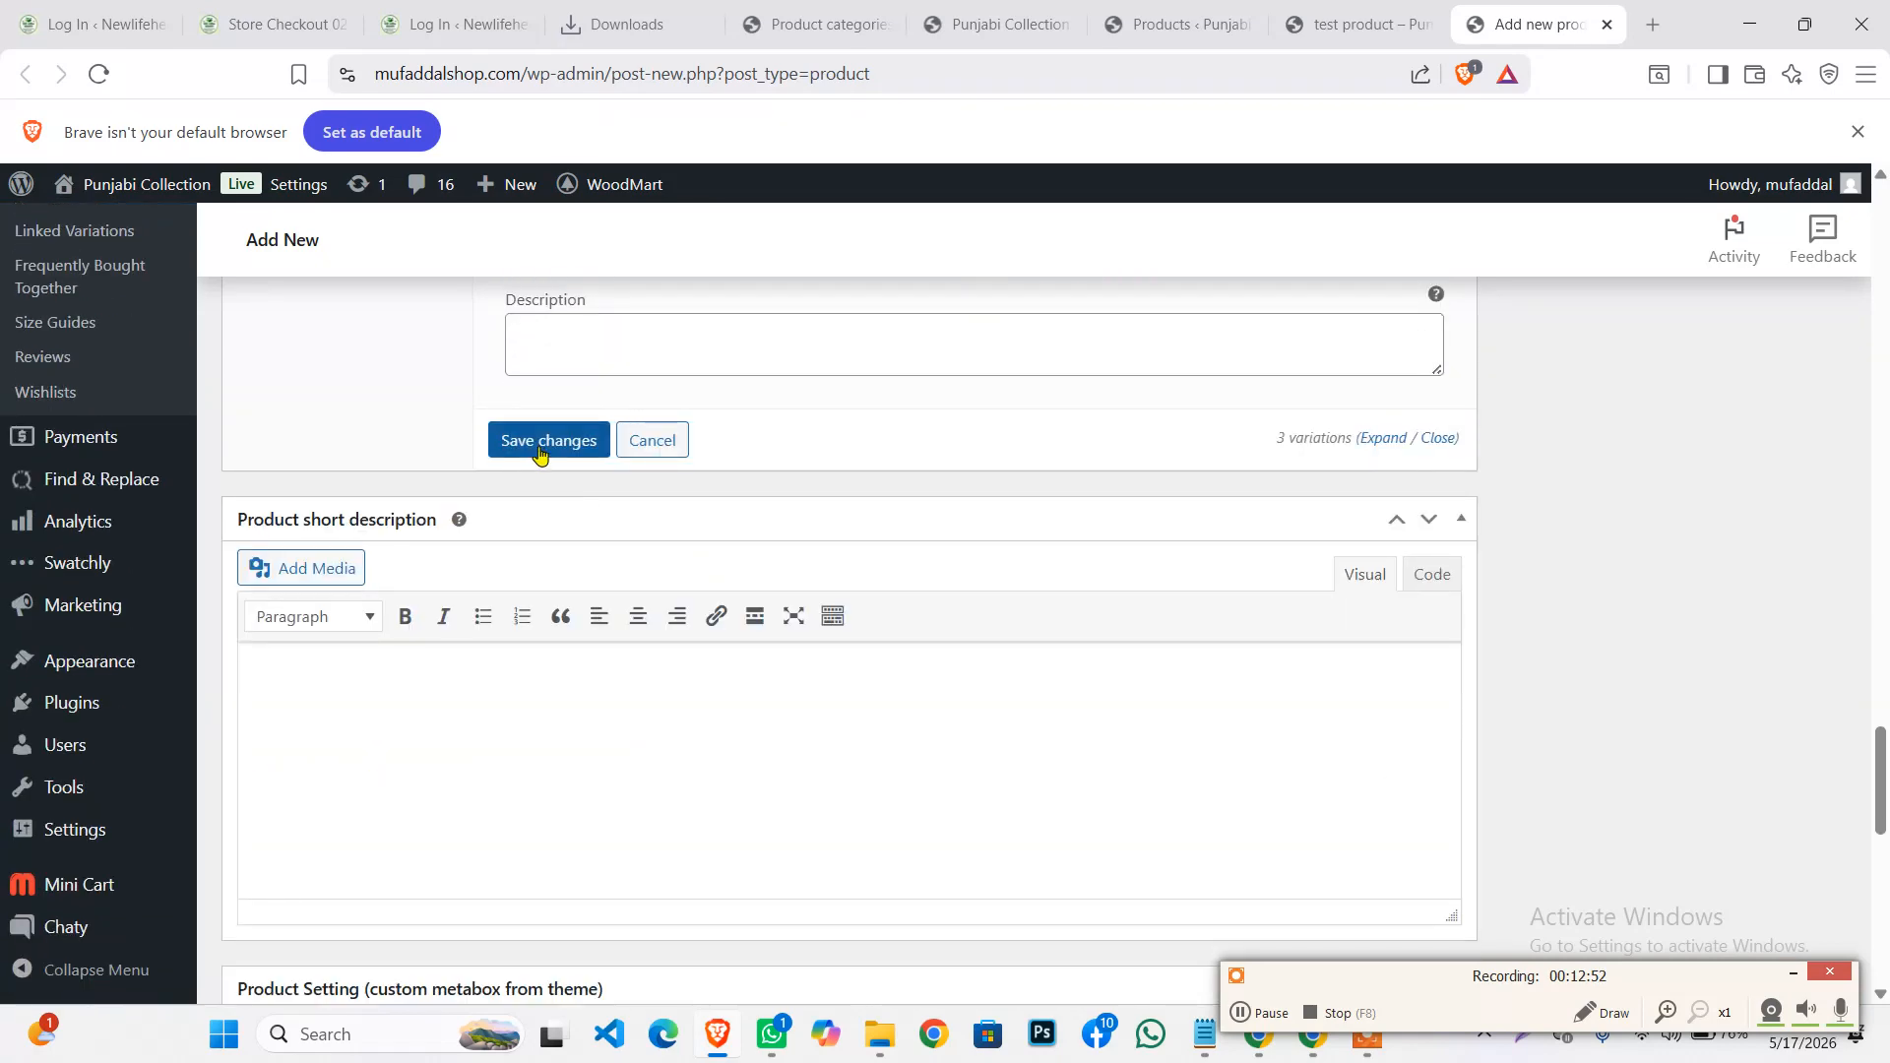
click(537, 445)
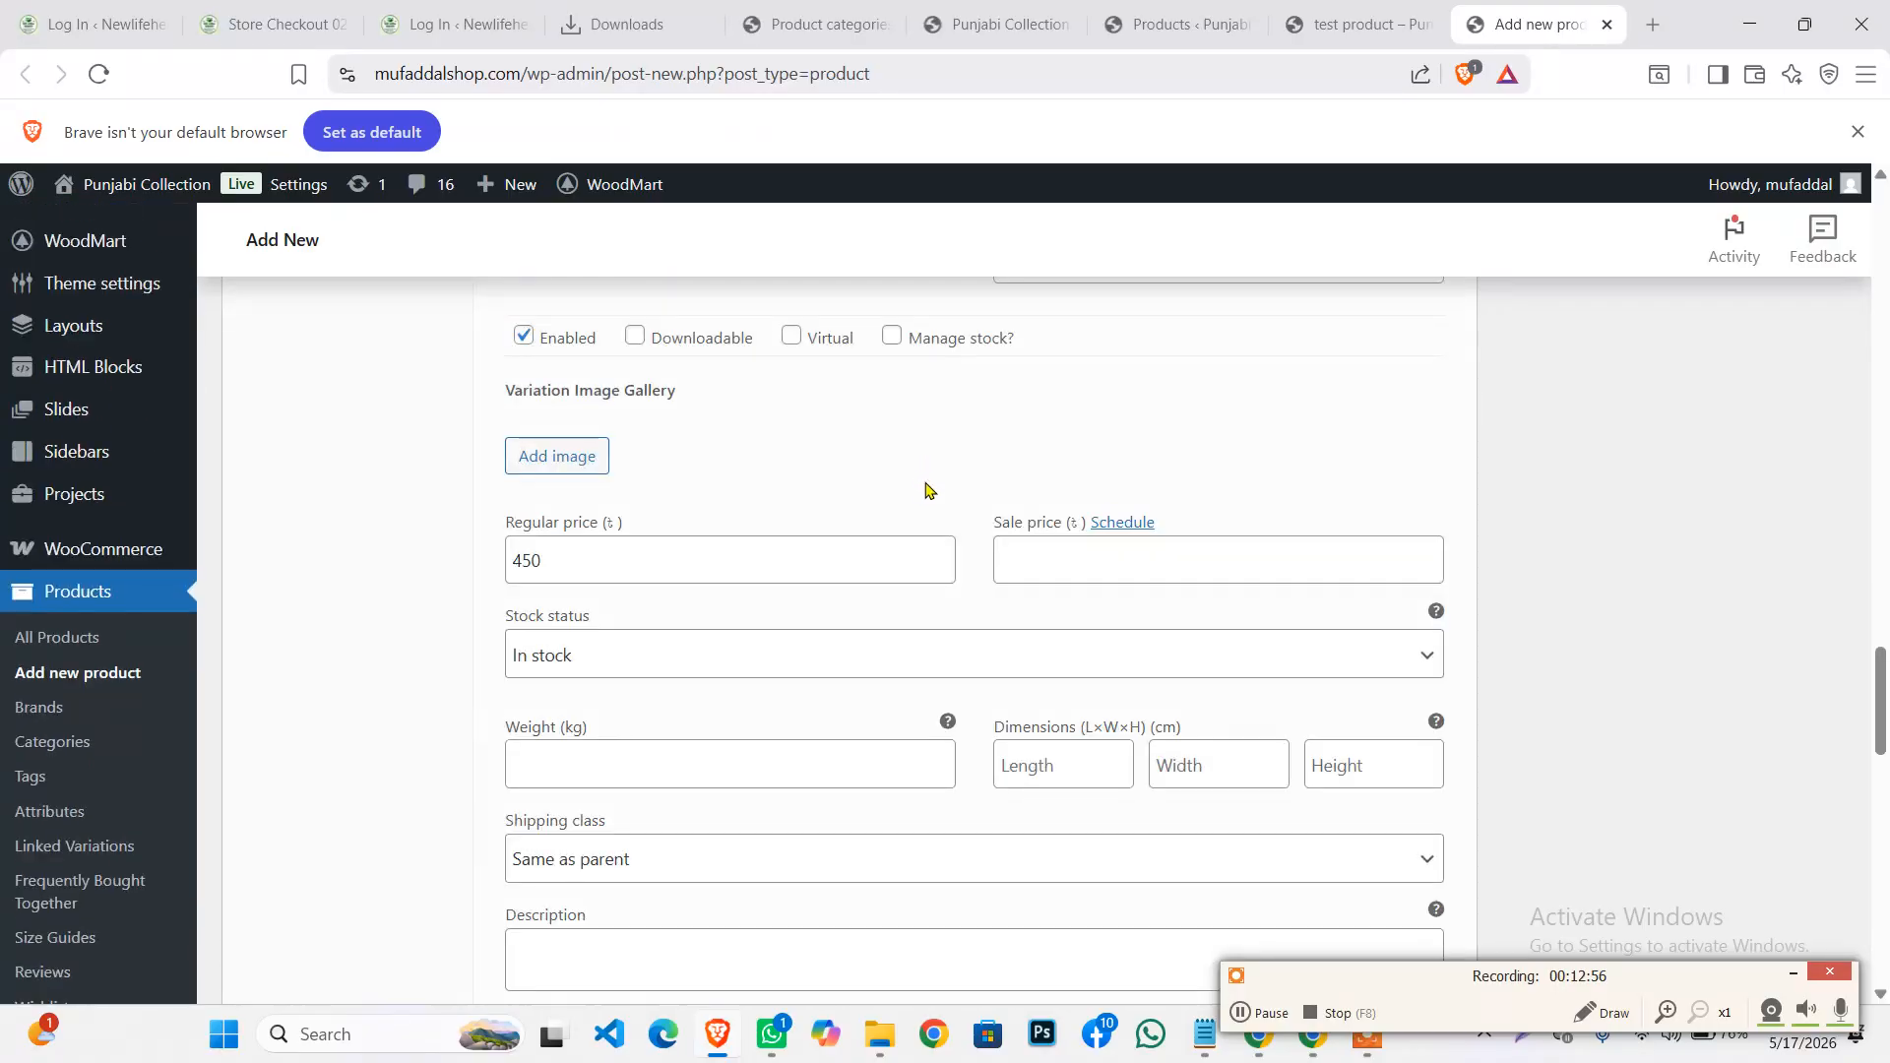
Scroll the product edit page to the Product categories box showing color panjabi ticked
scroll(1412, 572, up, 10)
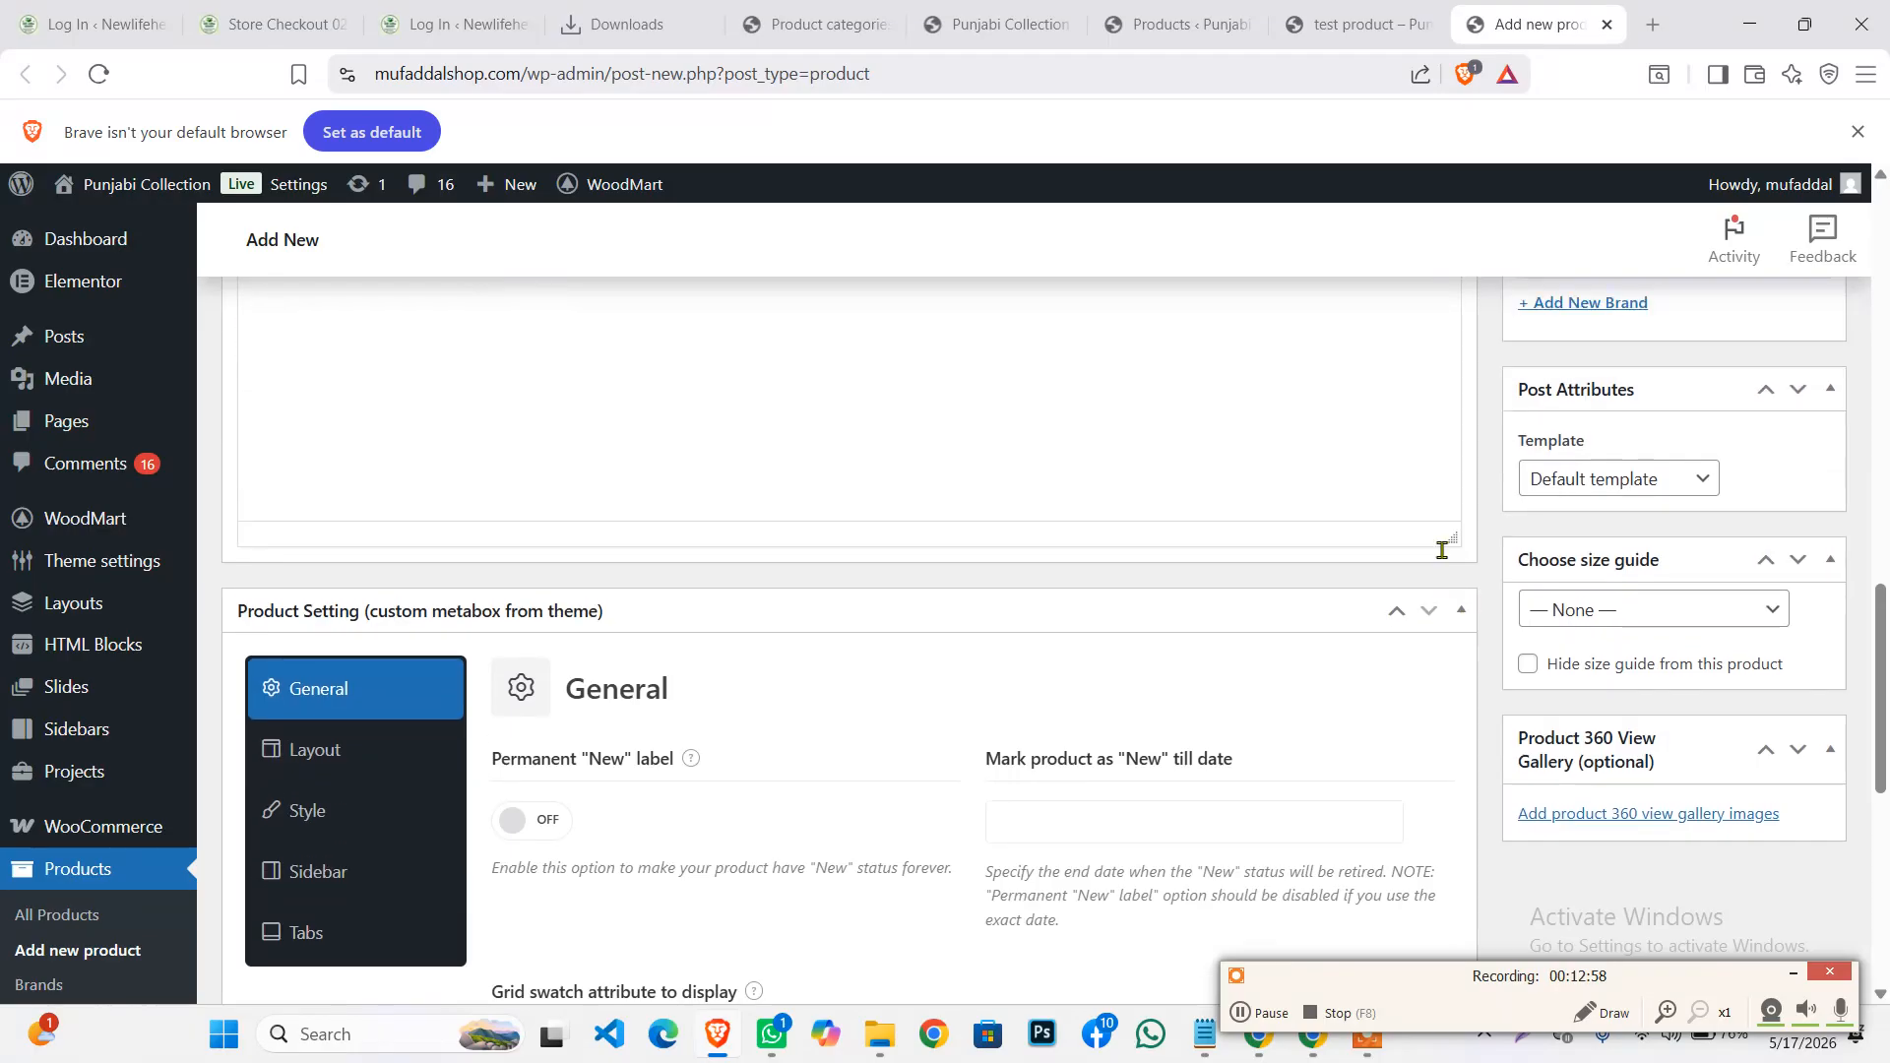
scroll(1427, 620, up, 3)
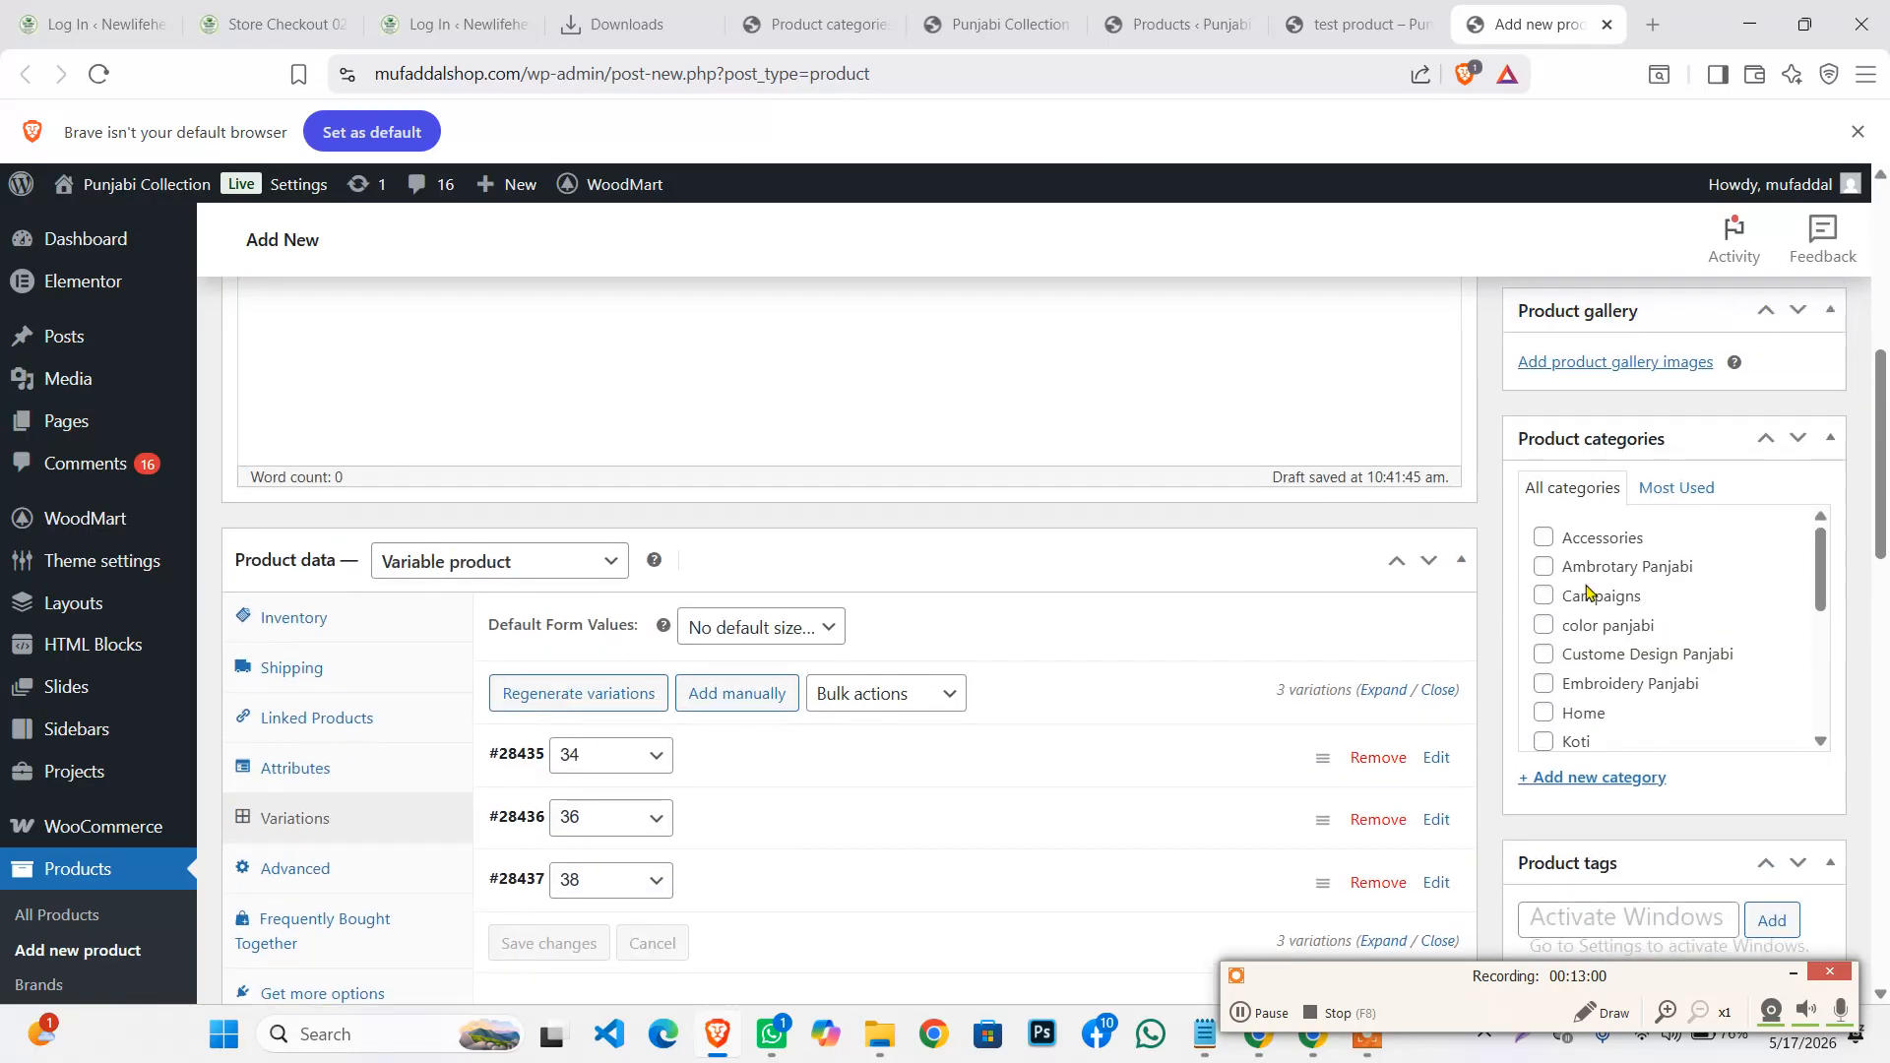
scroll(1629, 730, down, 2)
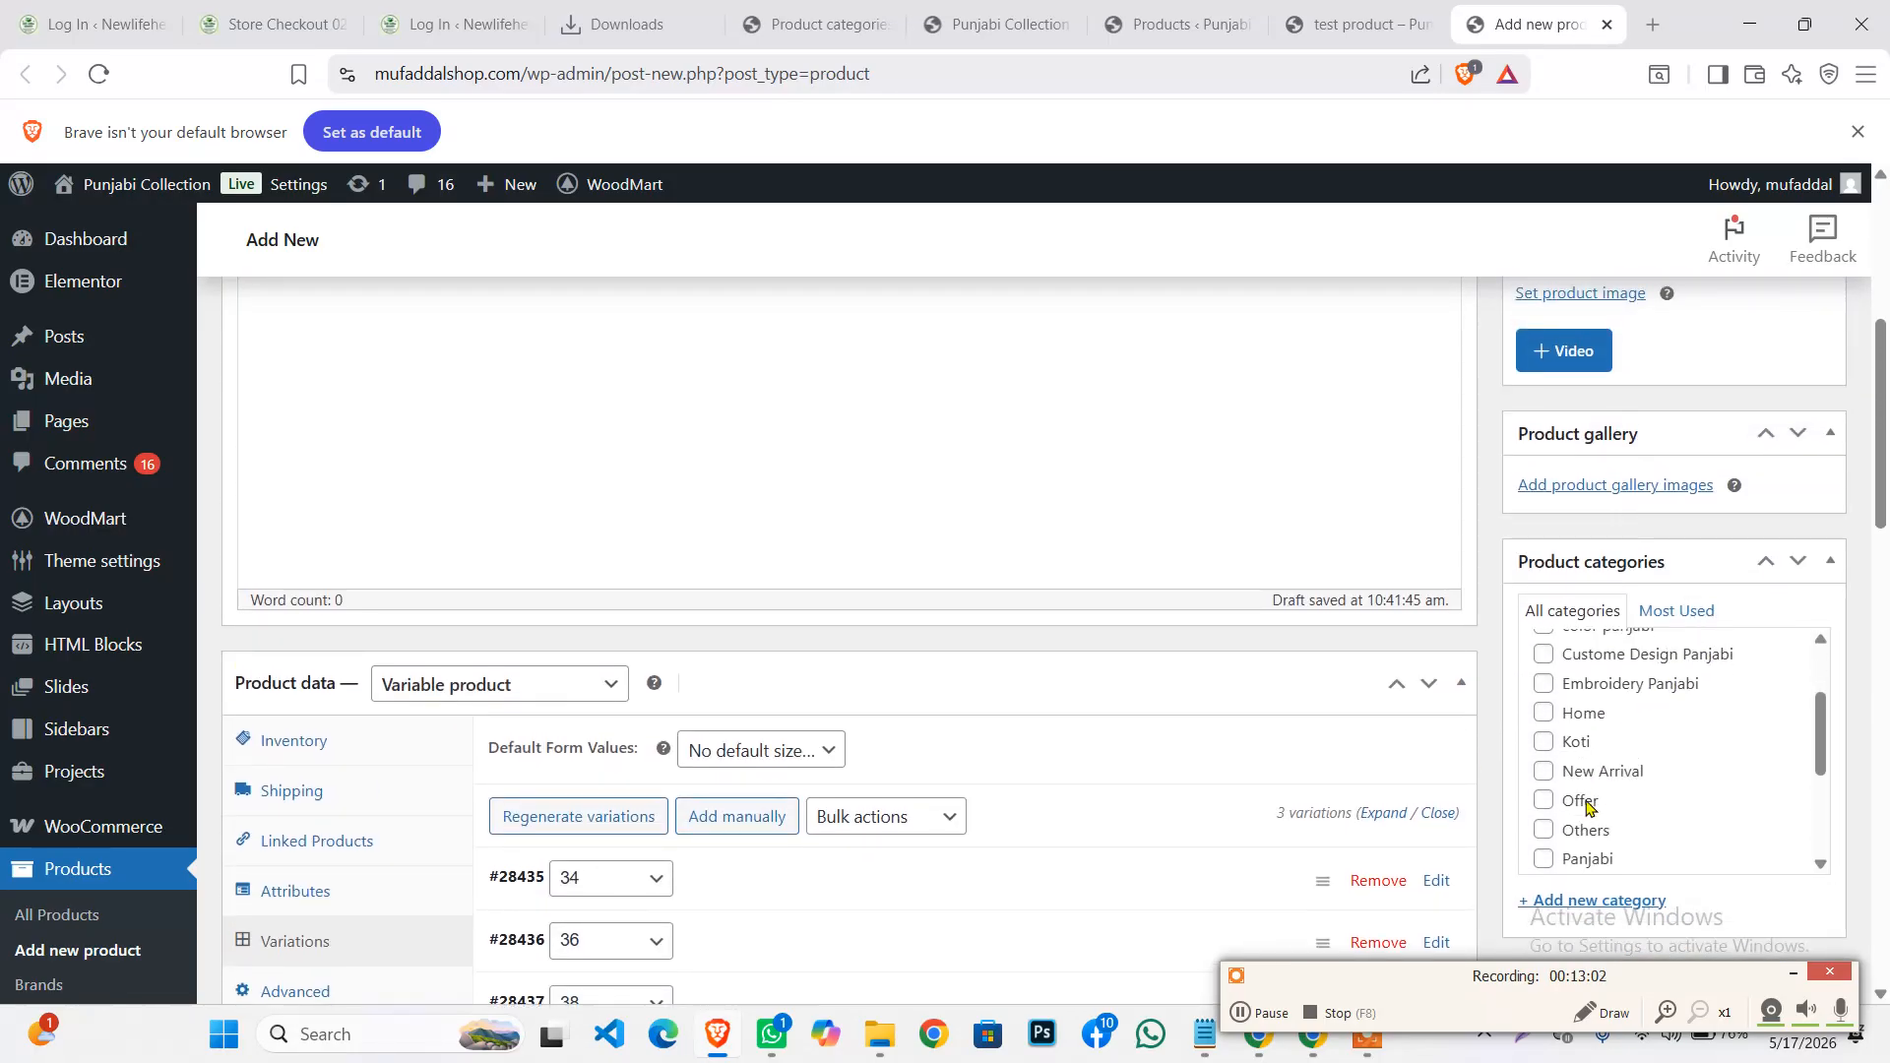
scroll(1626, 785, down, 3)
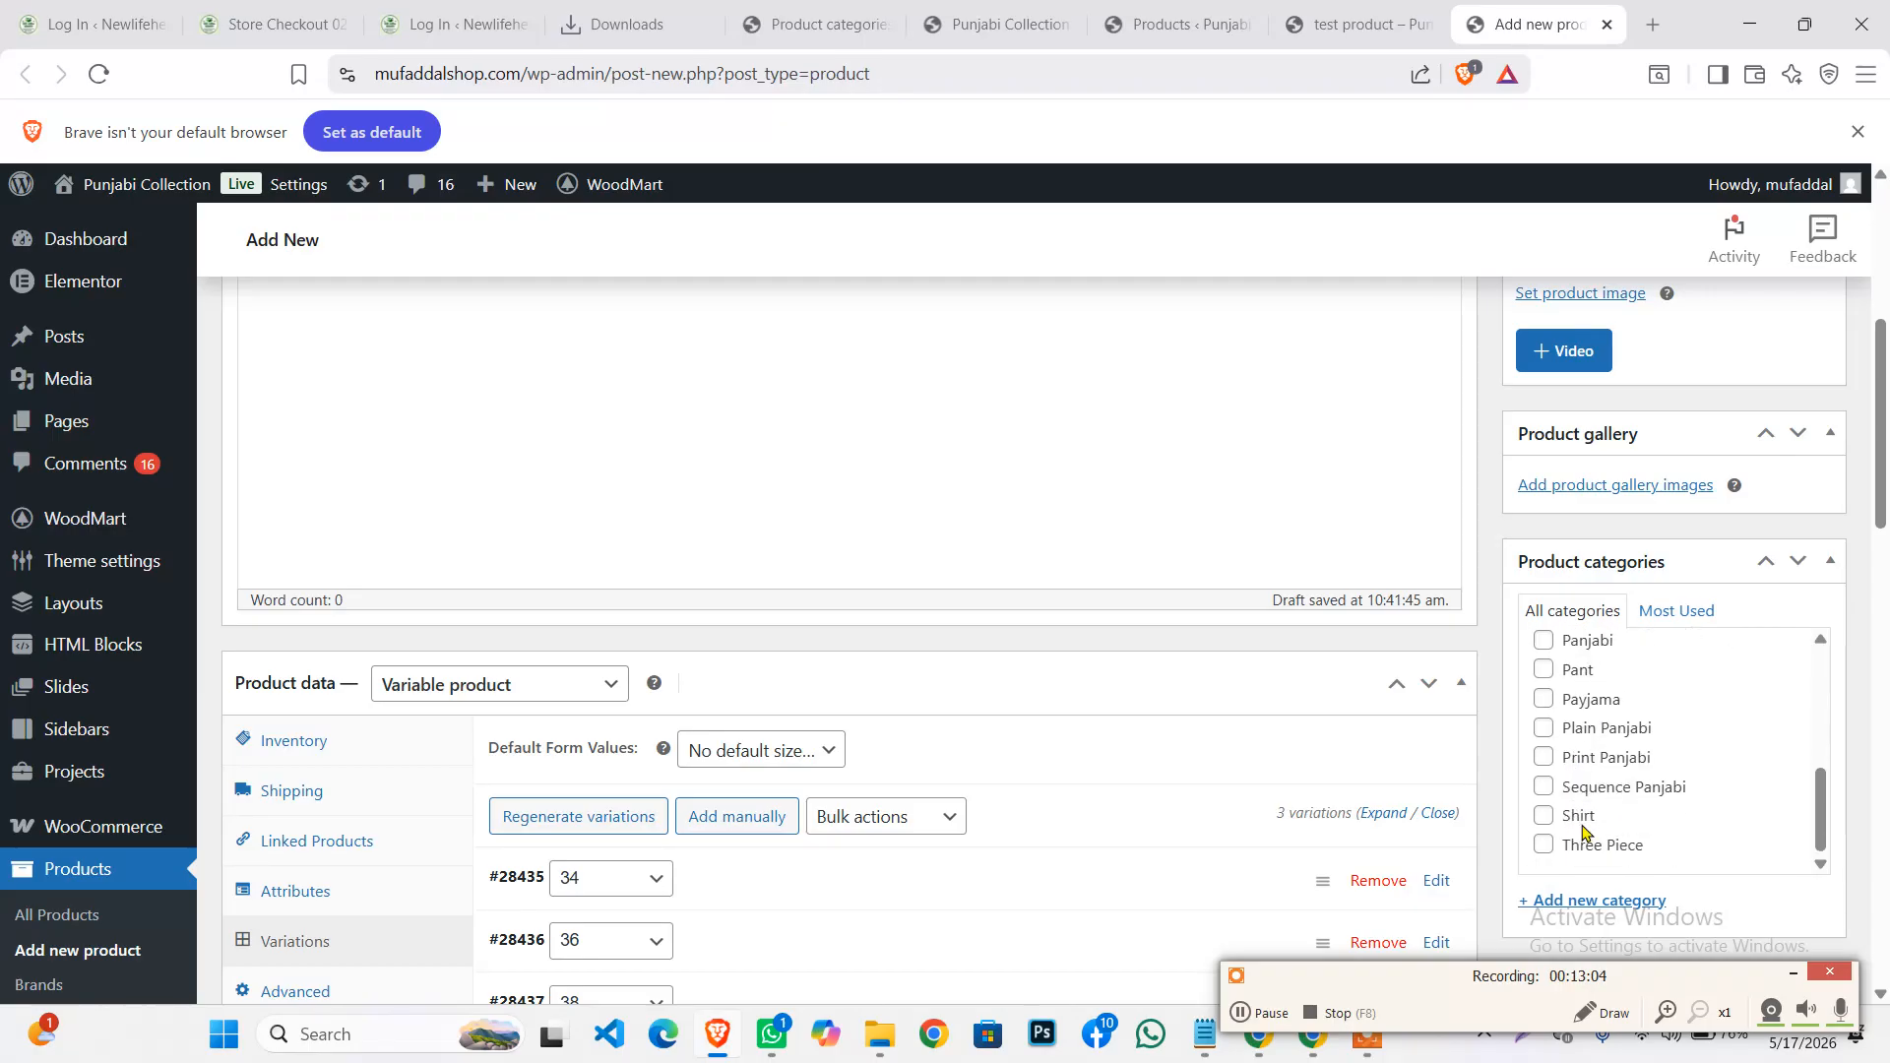
scroll(1595, 788, up, 3)
scroll(1572, 751, up, 2)
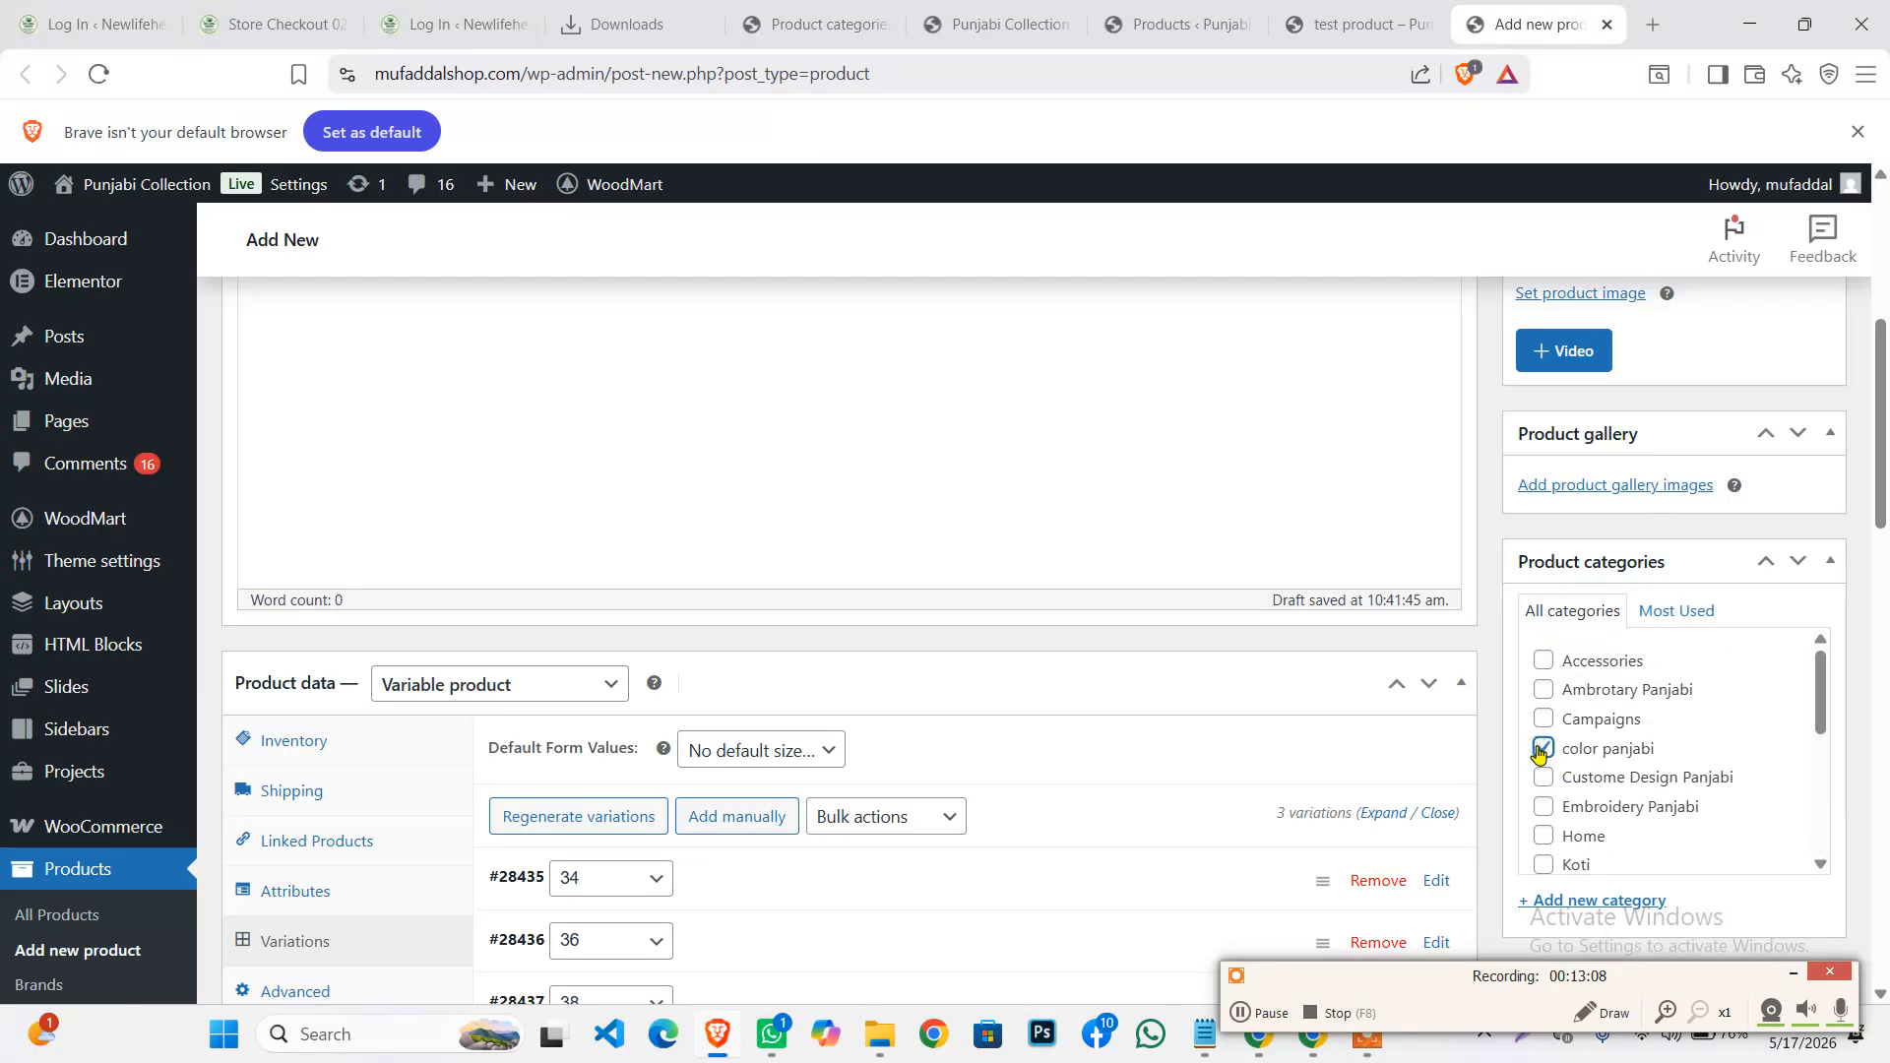
scroll(1572, 728, up, 2)
scroll(1595, 689, down, 2)
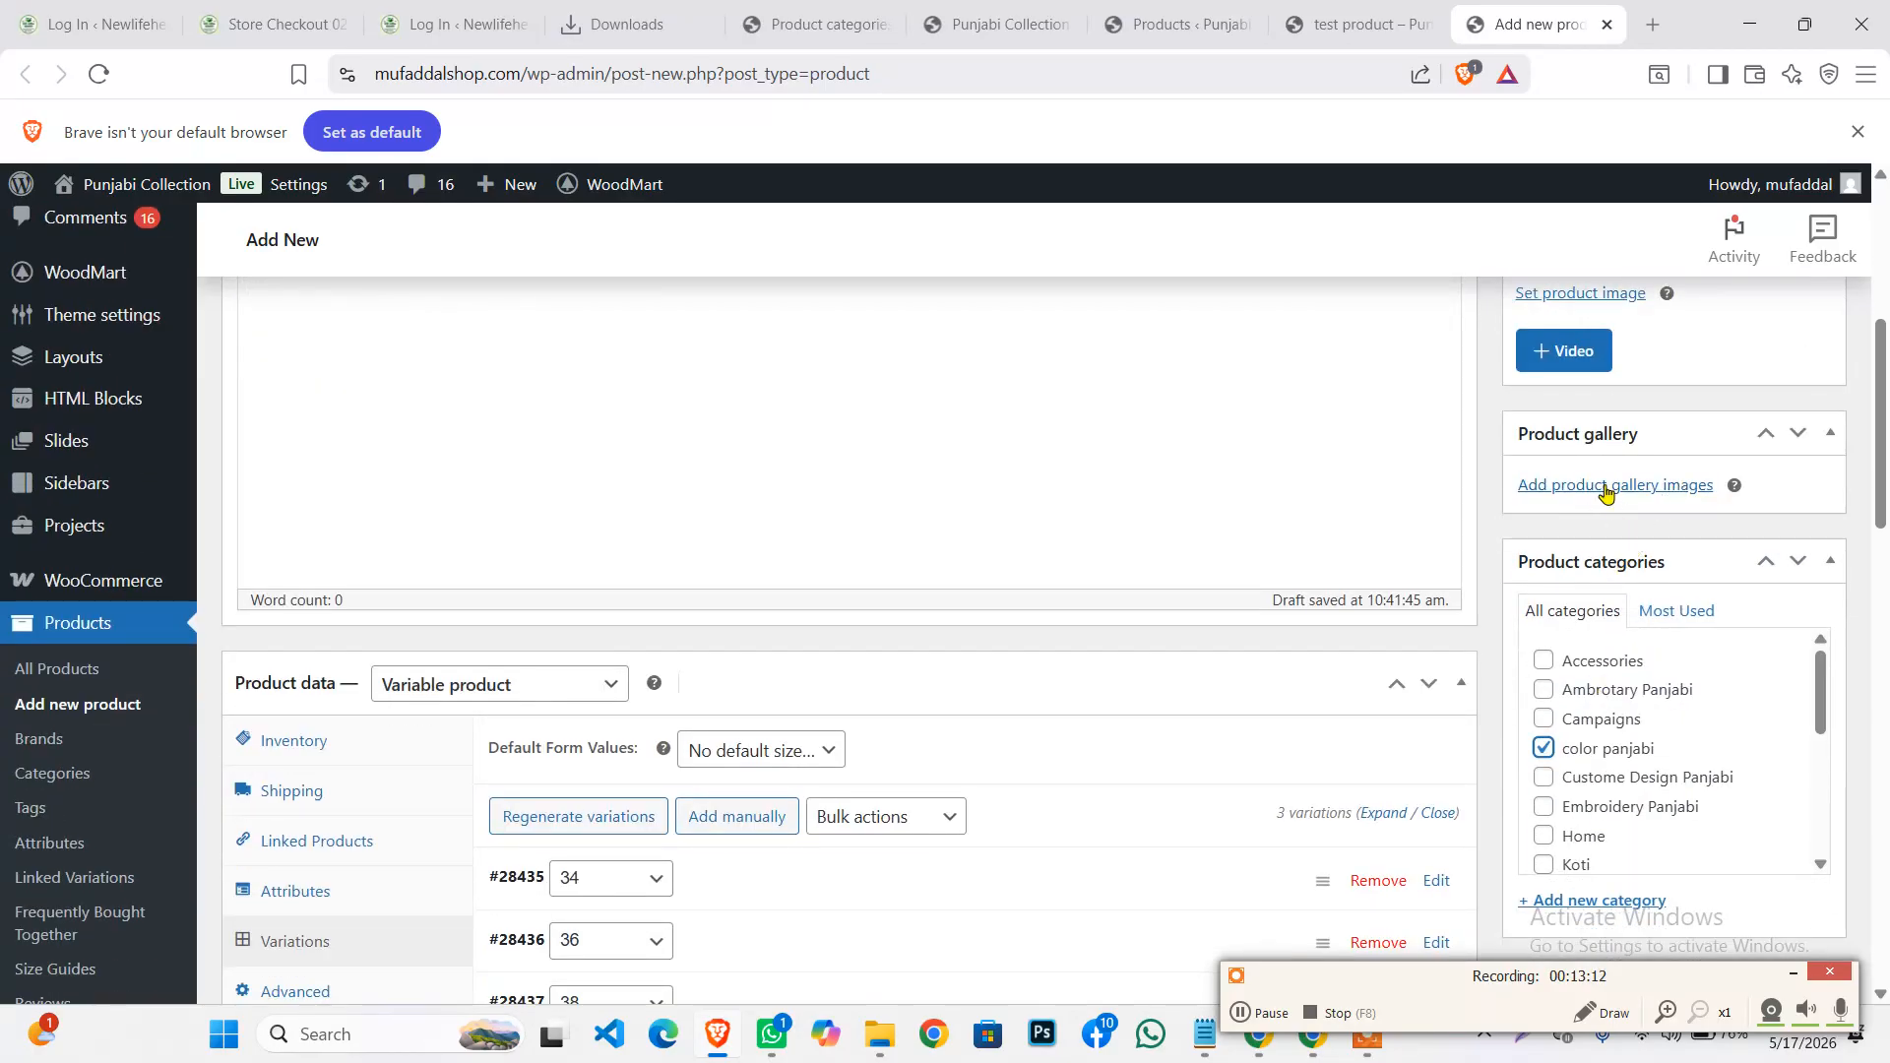
scroll(1607, 491, up, 1)
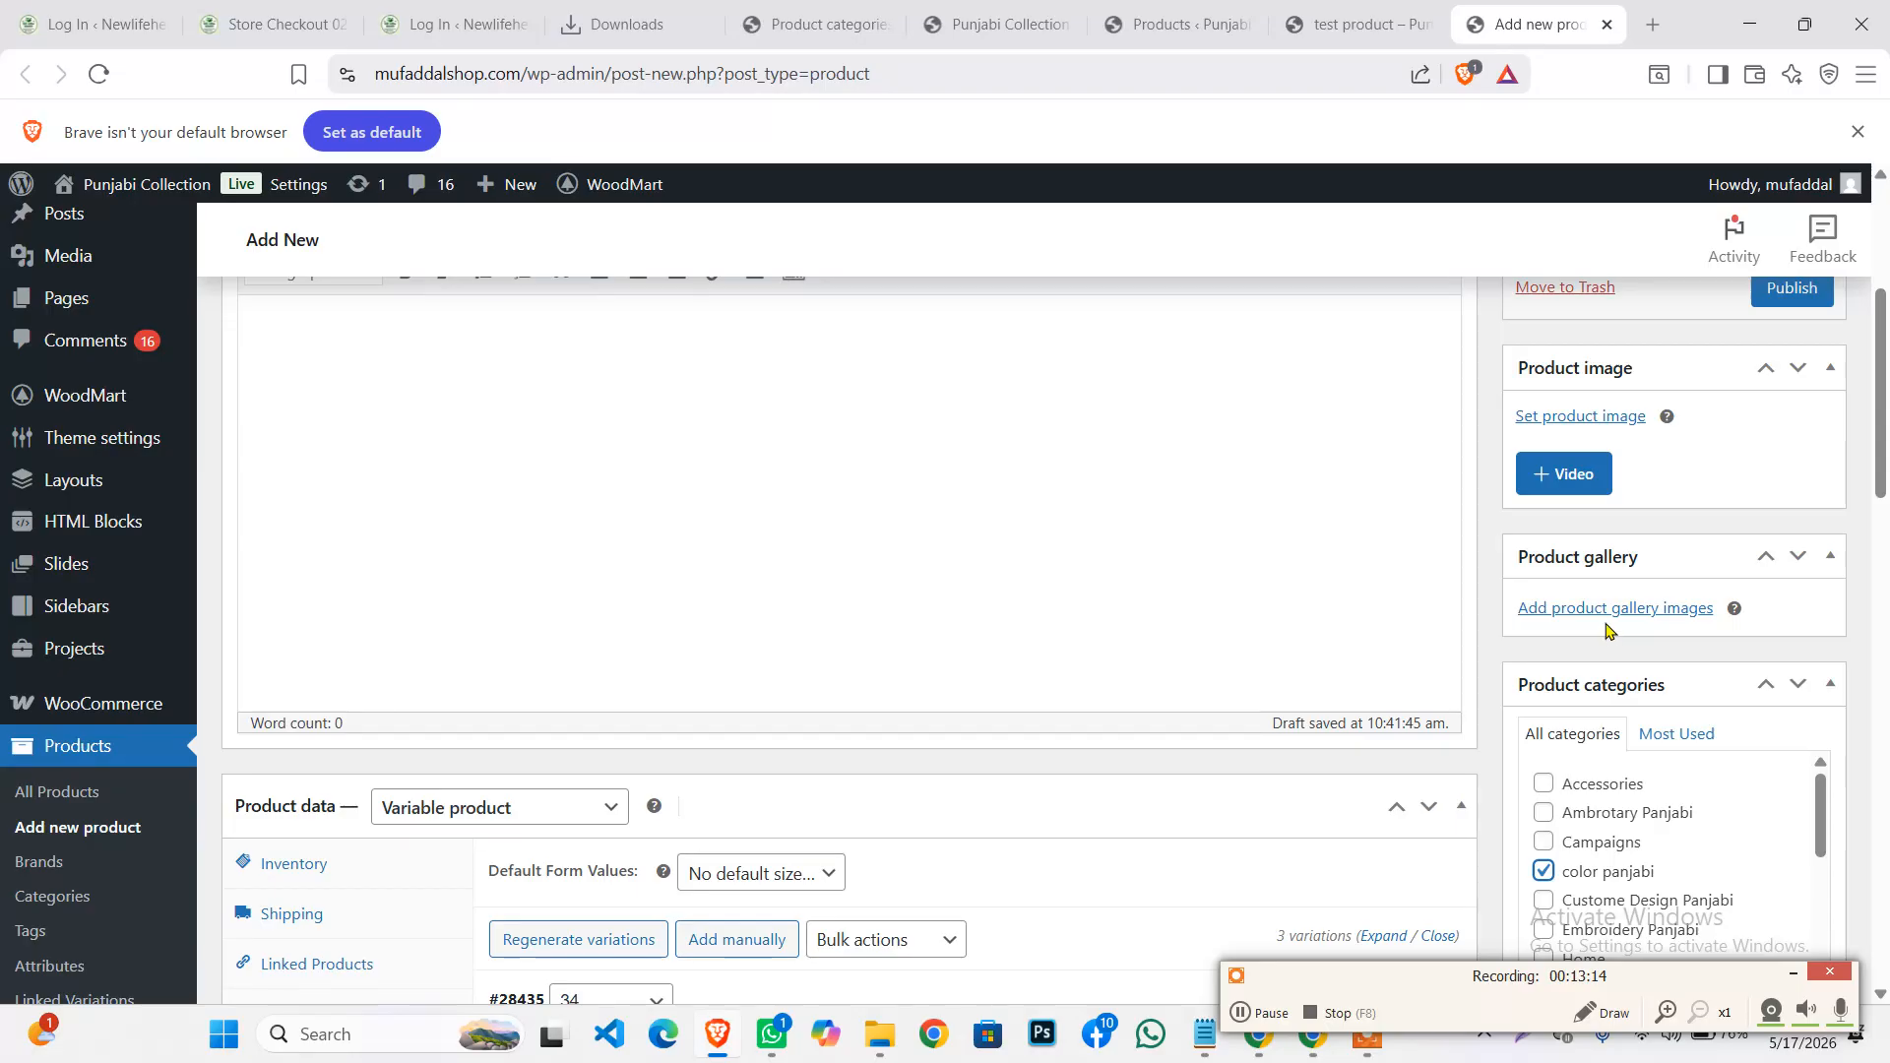
Add the grey, dark navy and light blue jogger photos from the media library to the gallery
click(1607, 610)
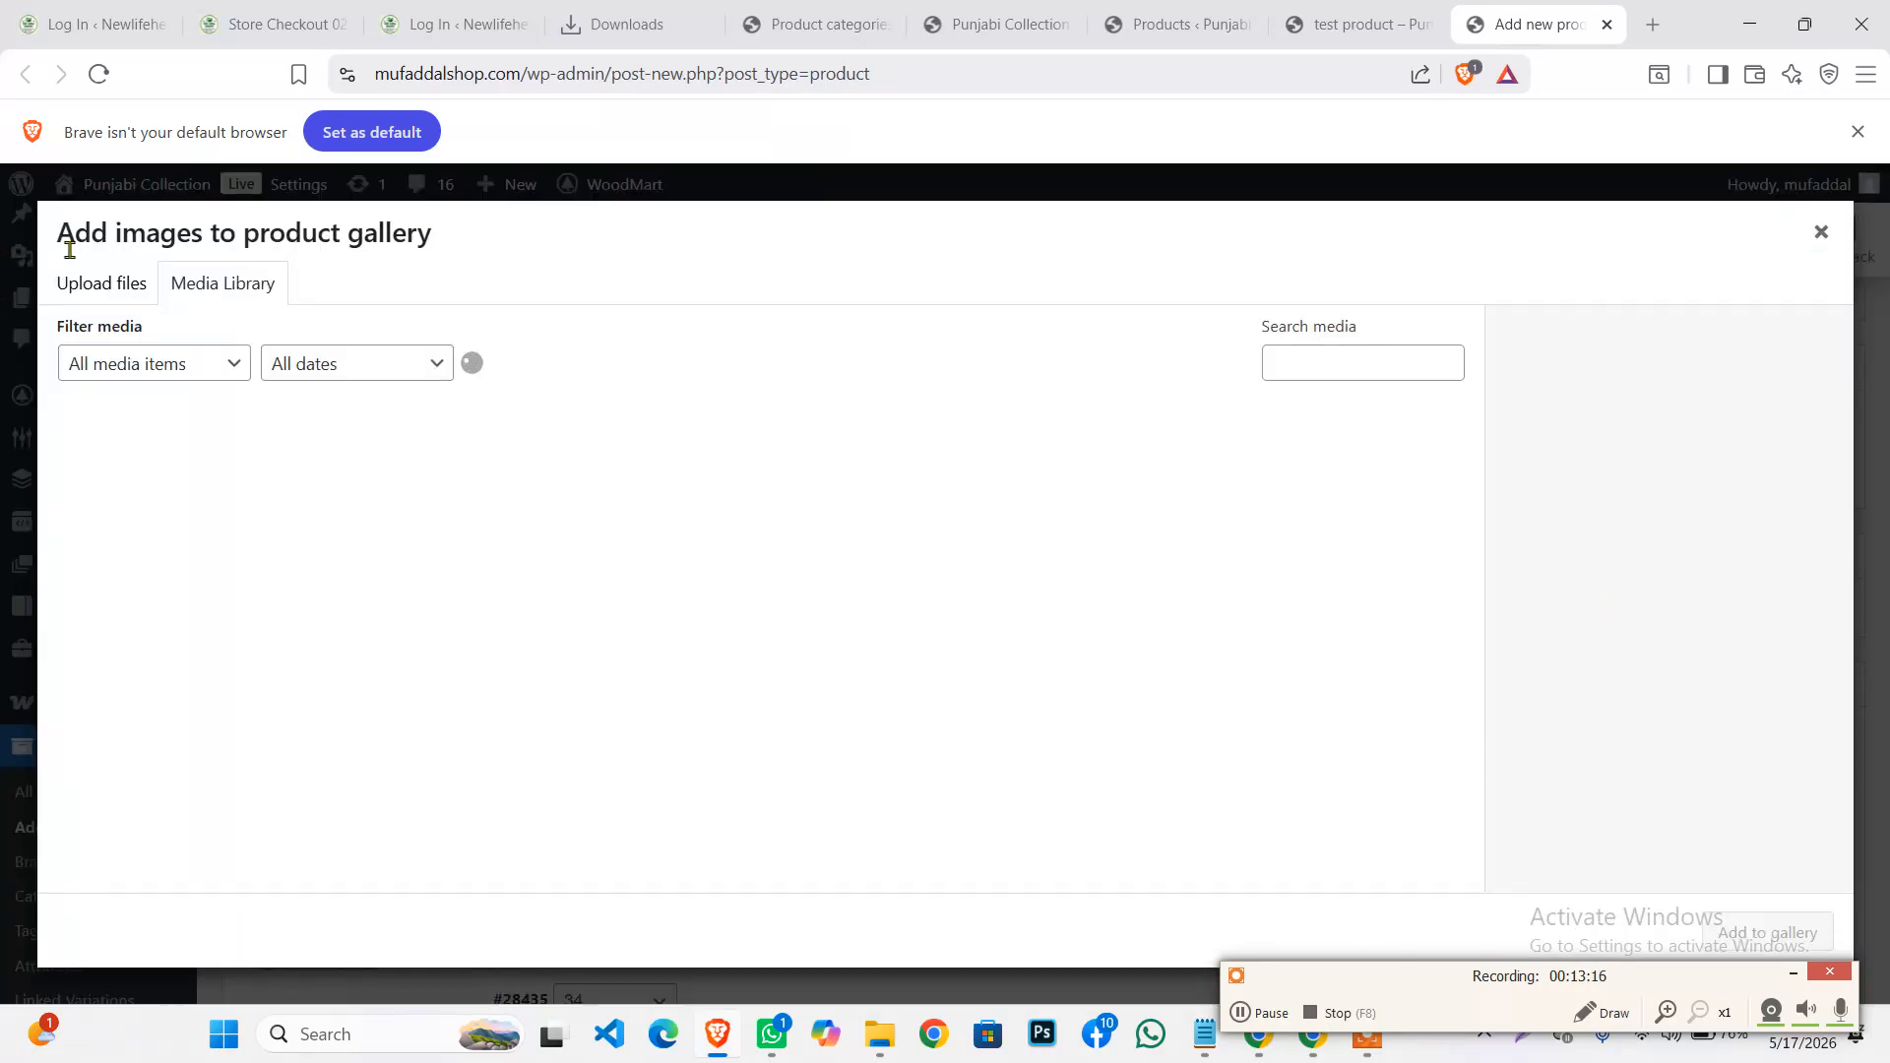
click(89, 284)
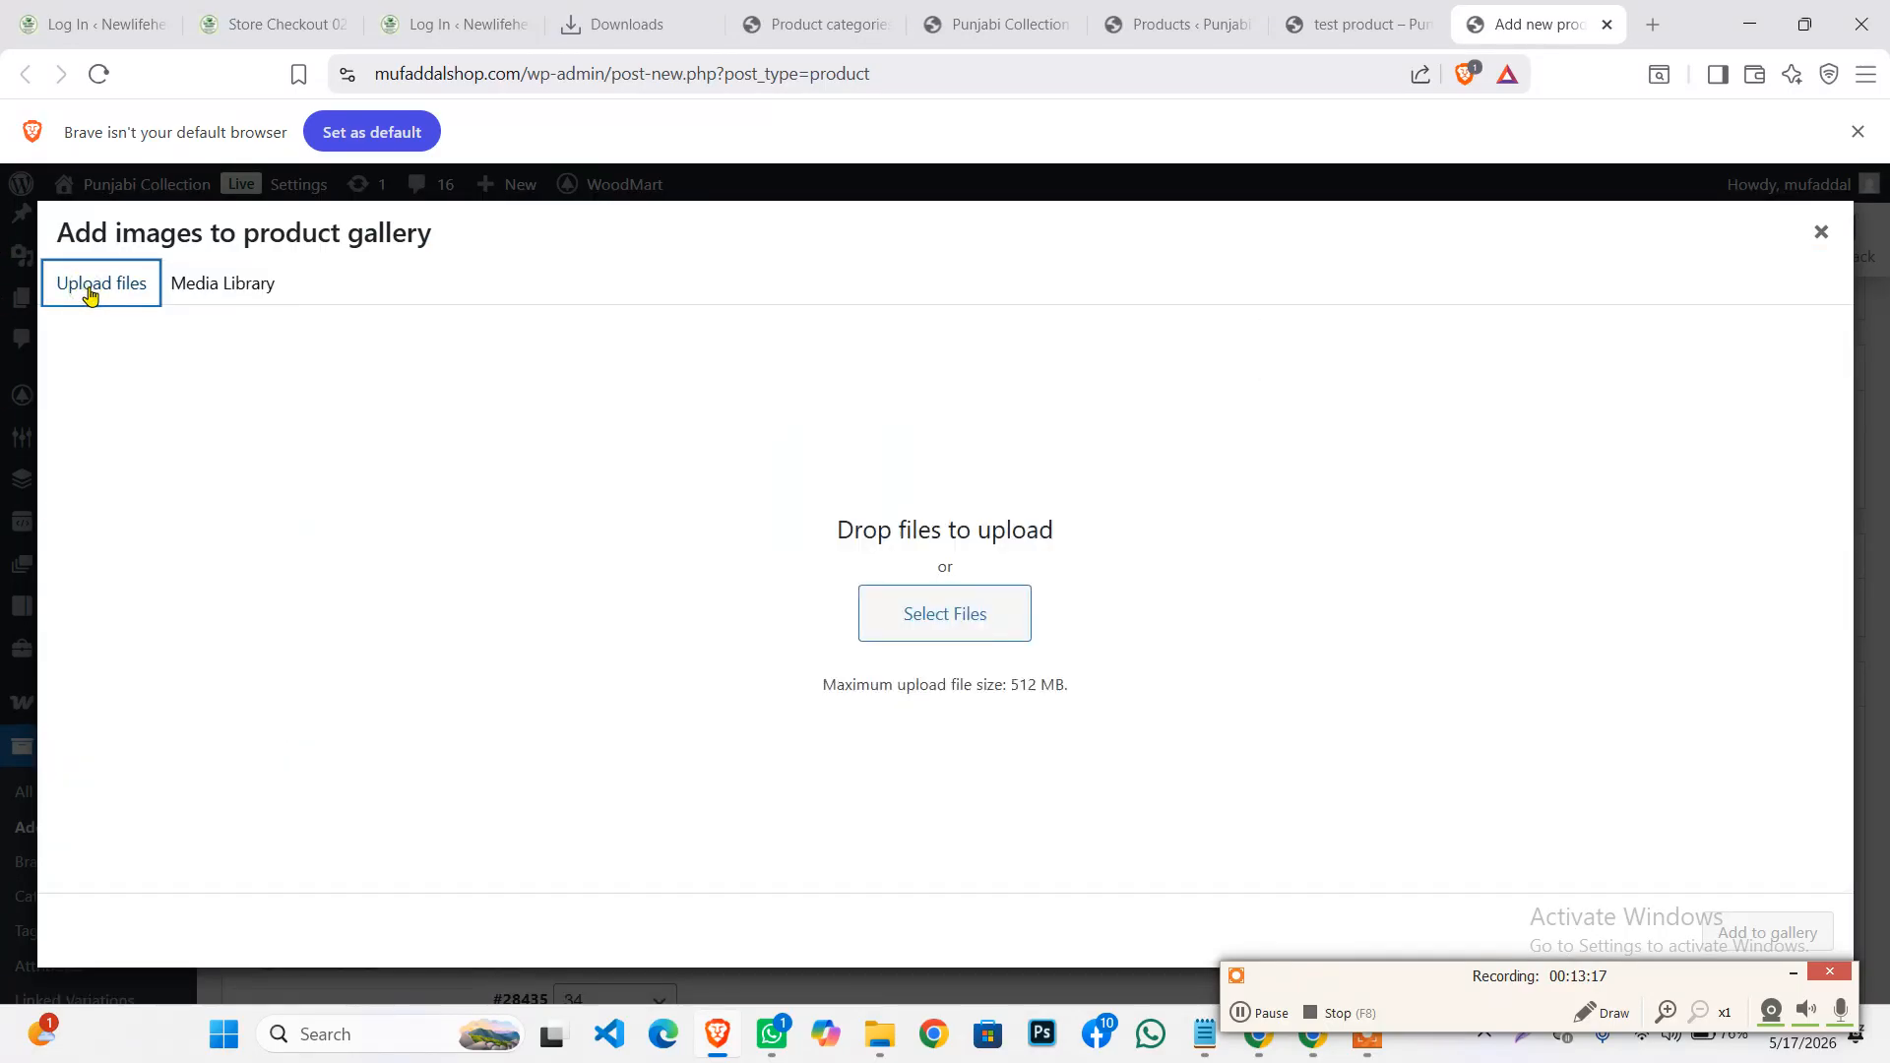
click(966, 618)
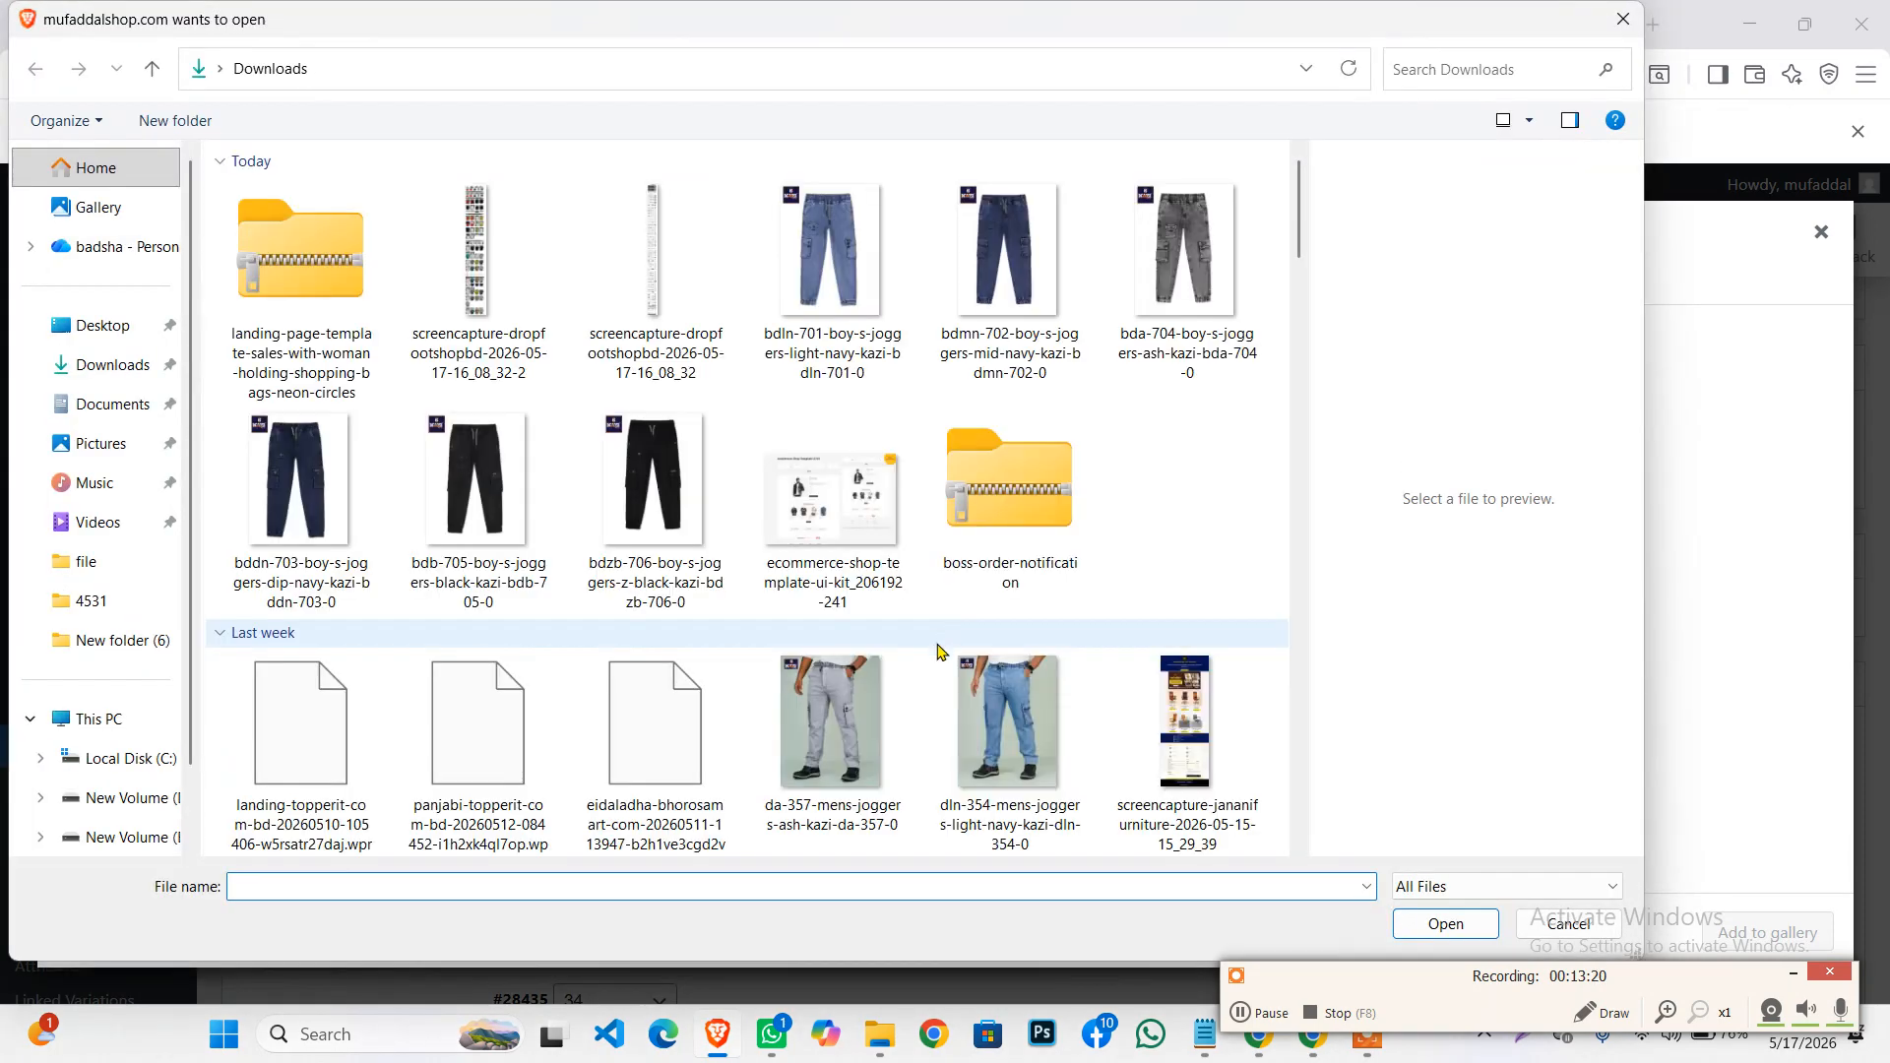
click(1623, 18)
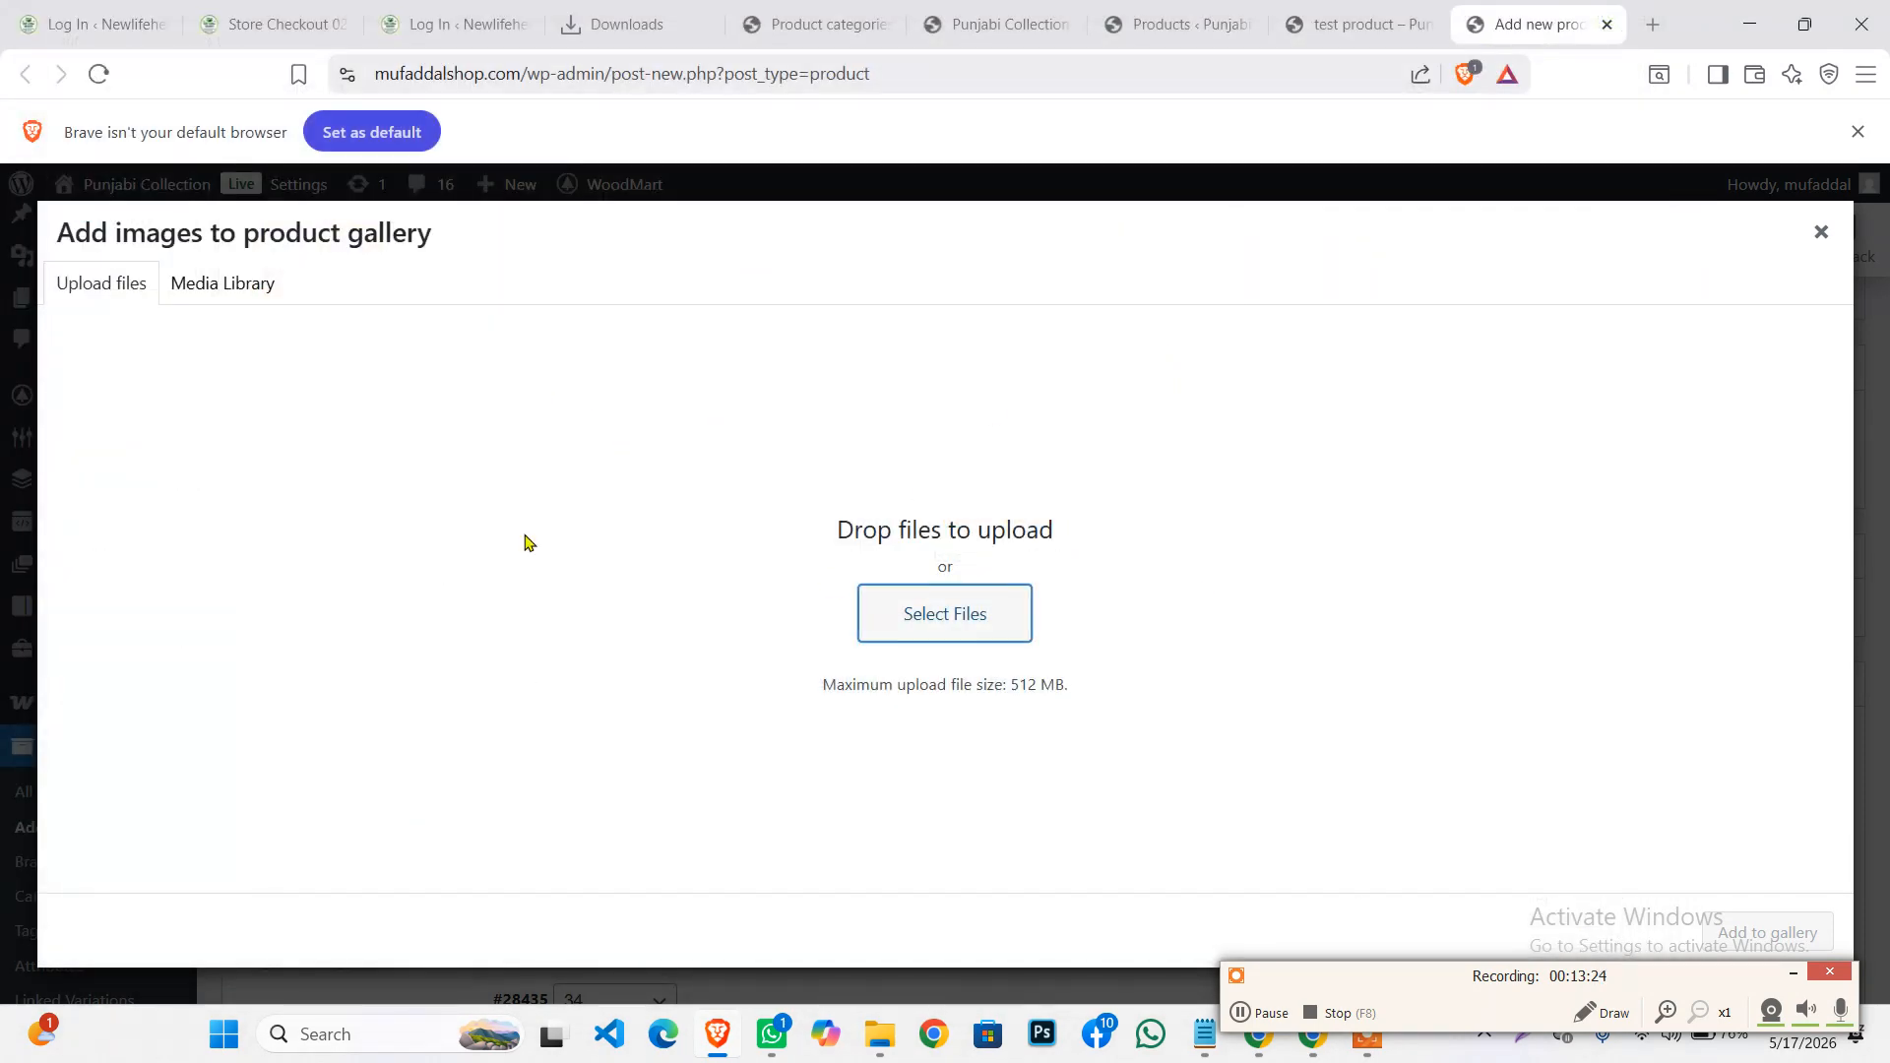
click(221, 286)
click(175, 486)
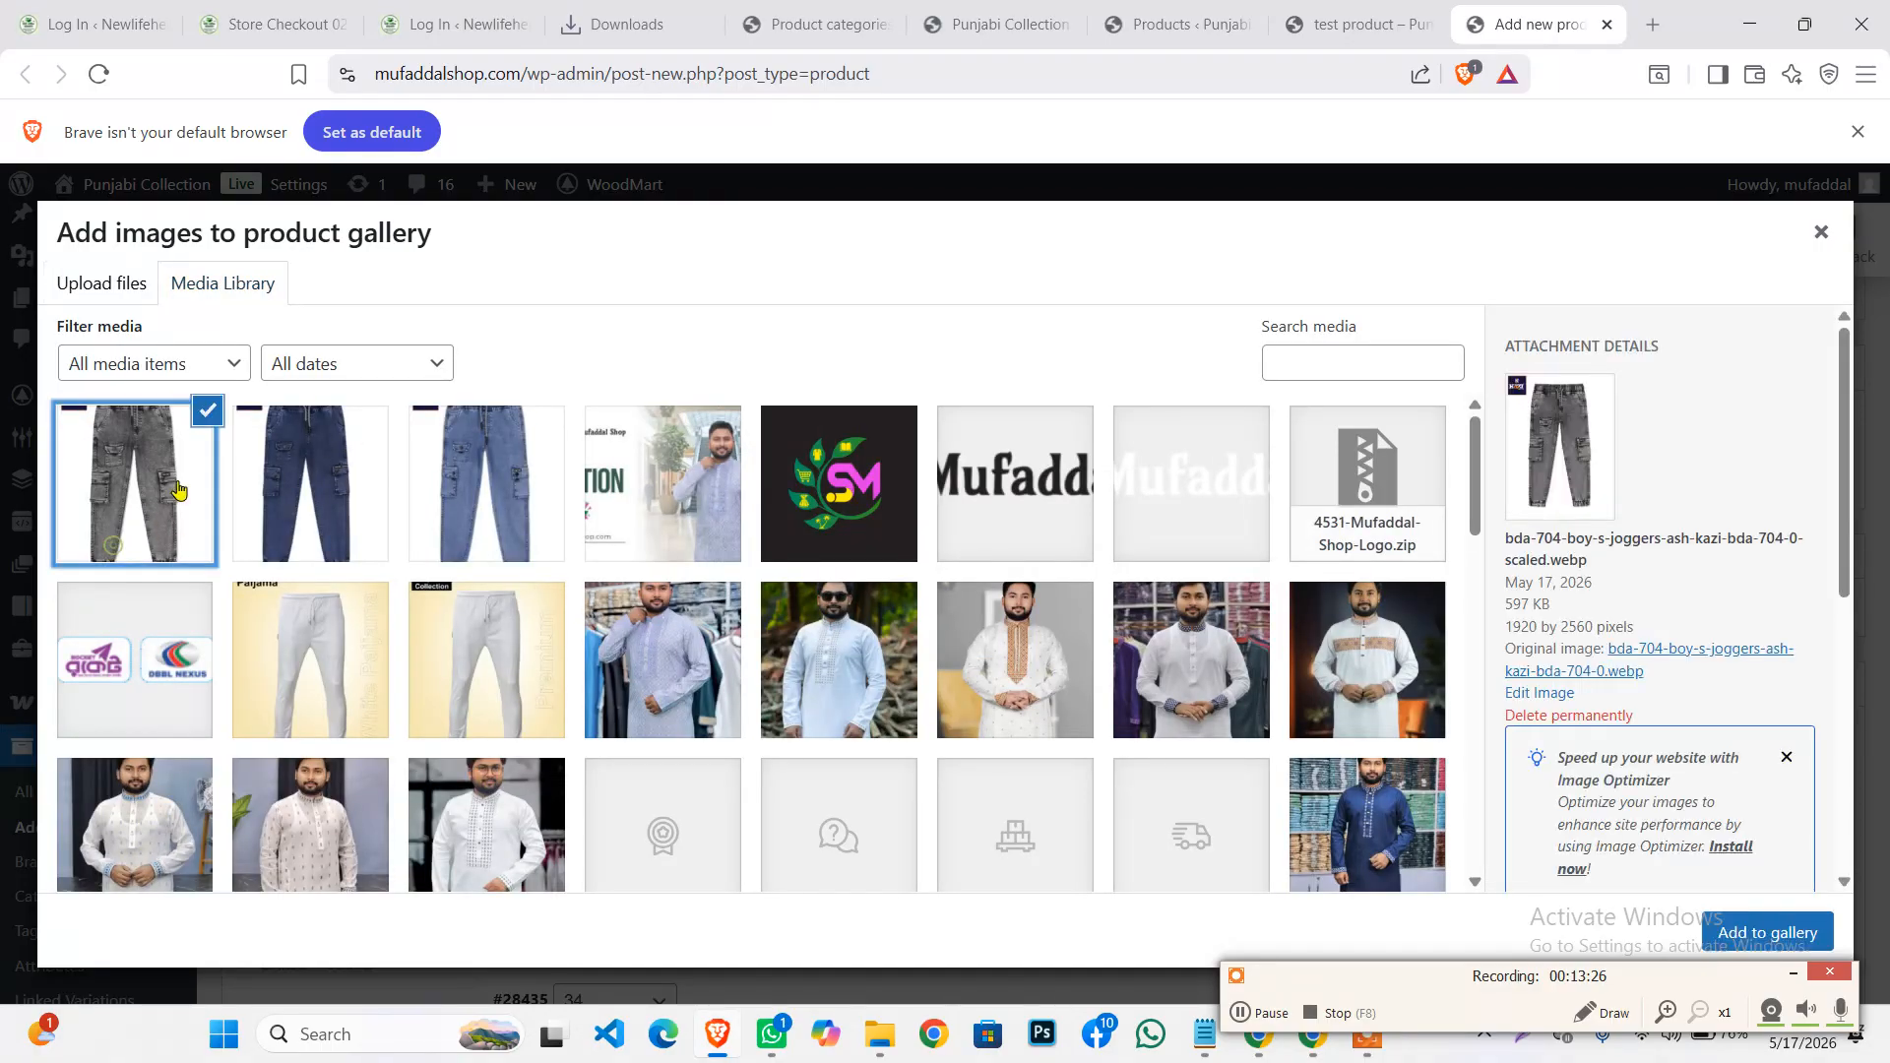
click(336, 484)
click(511, 464)
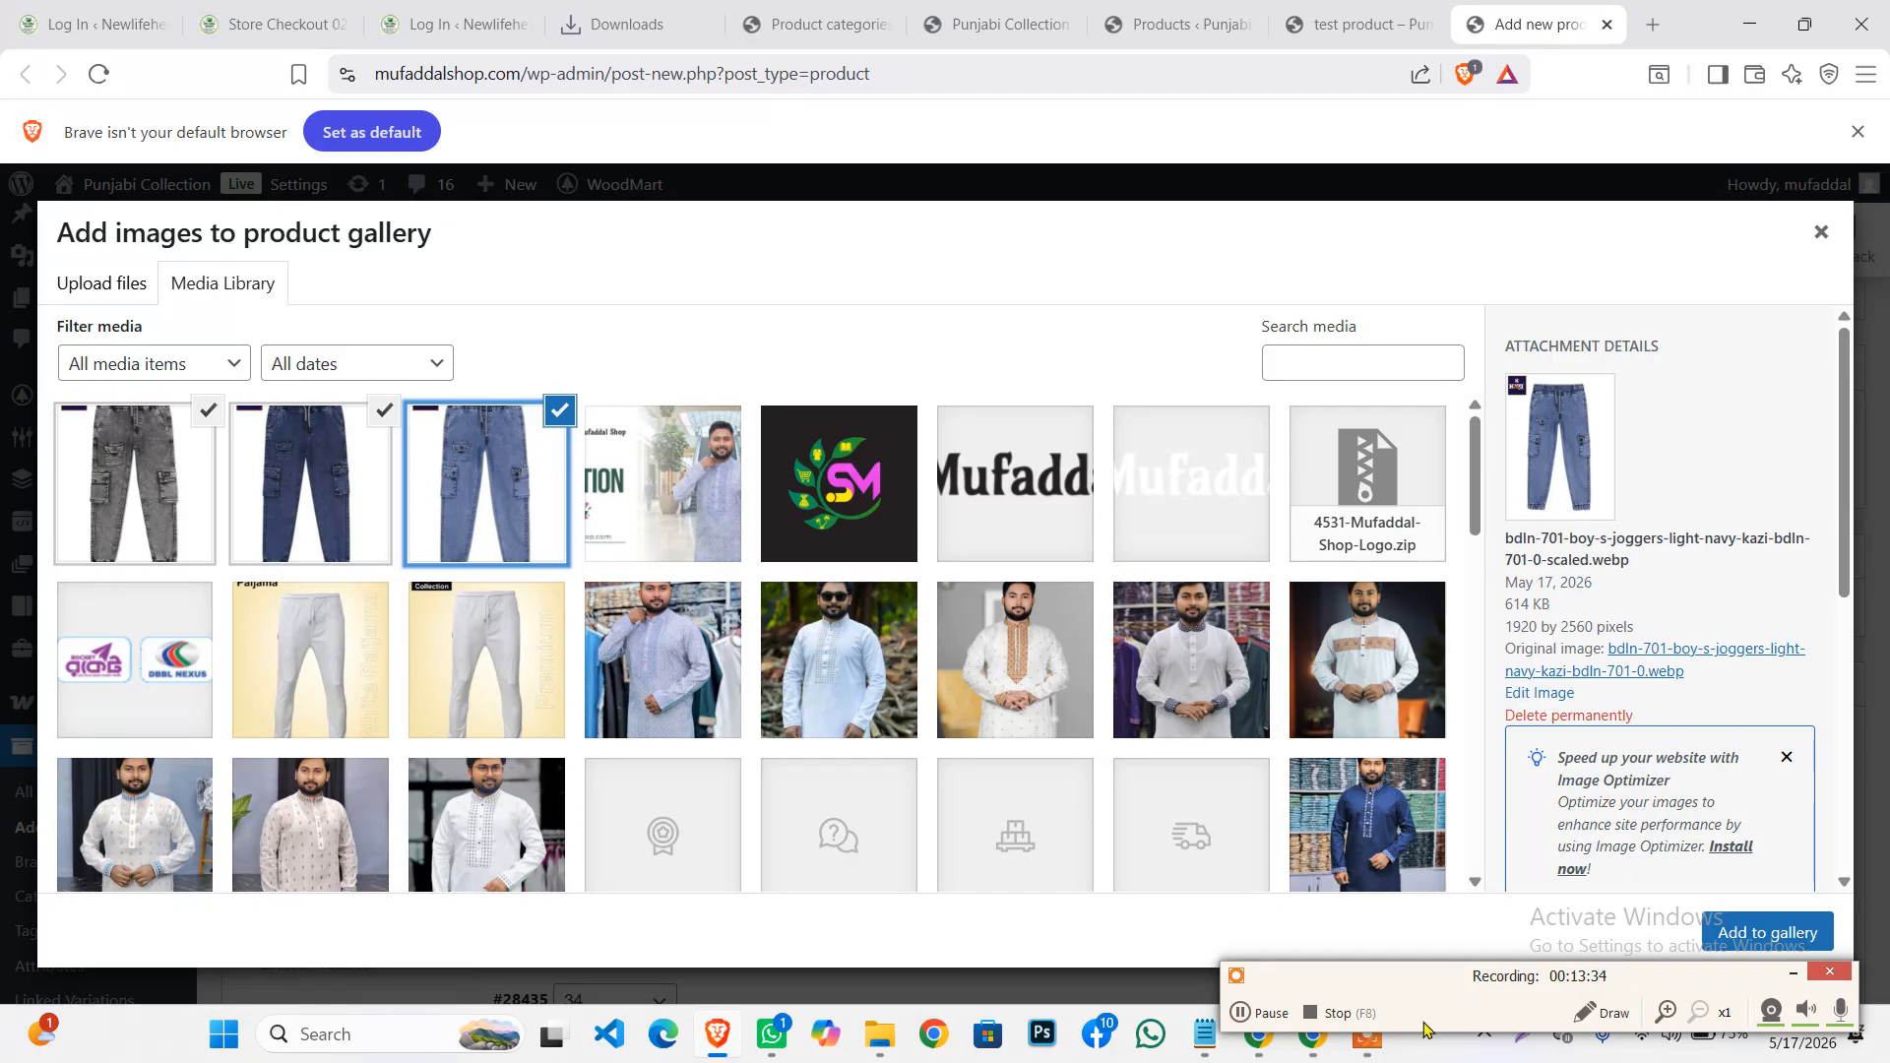
click(1770, 933)
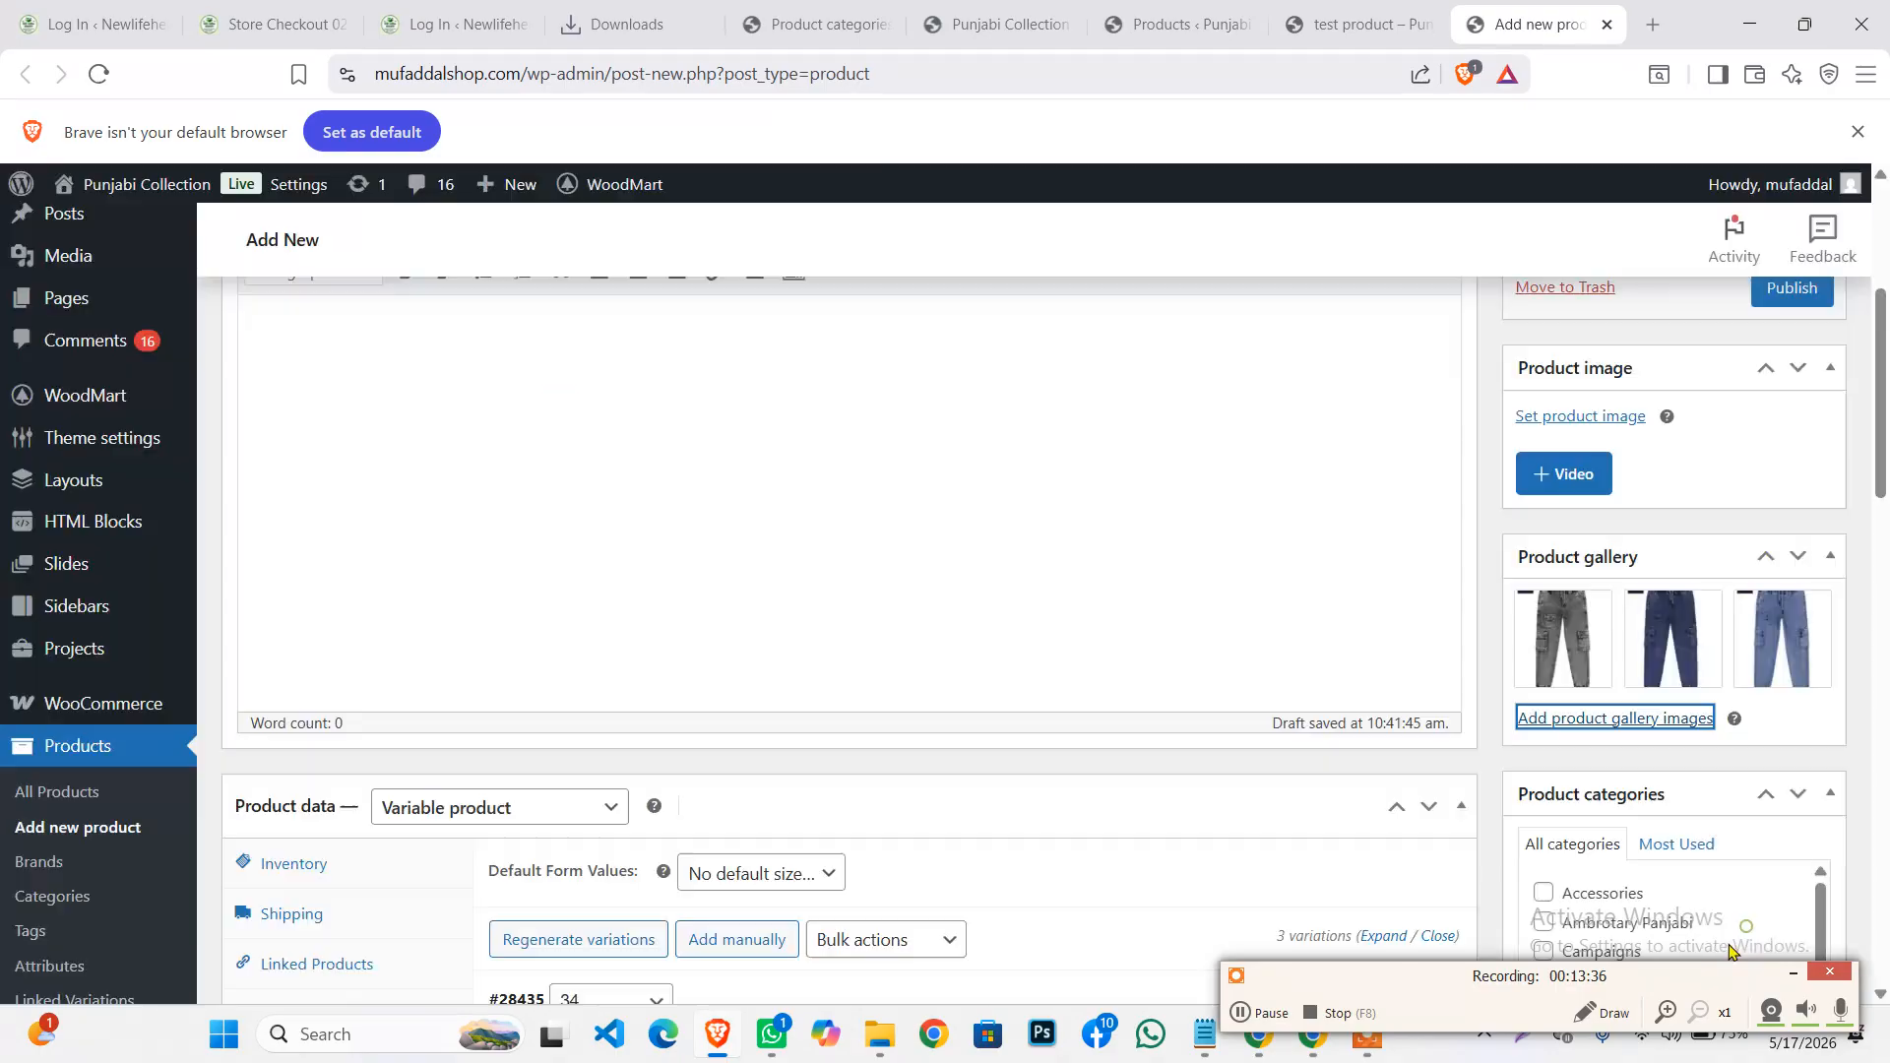
Set the navy jeans photo as the main product image
click(1792, 975)
scroll(1148, 875, up, 4)
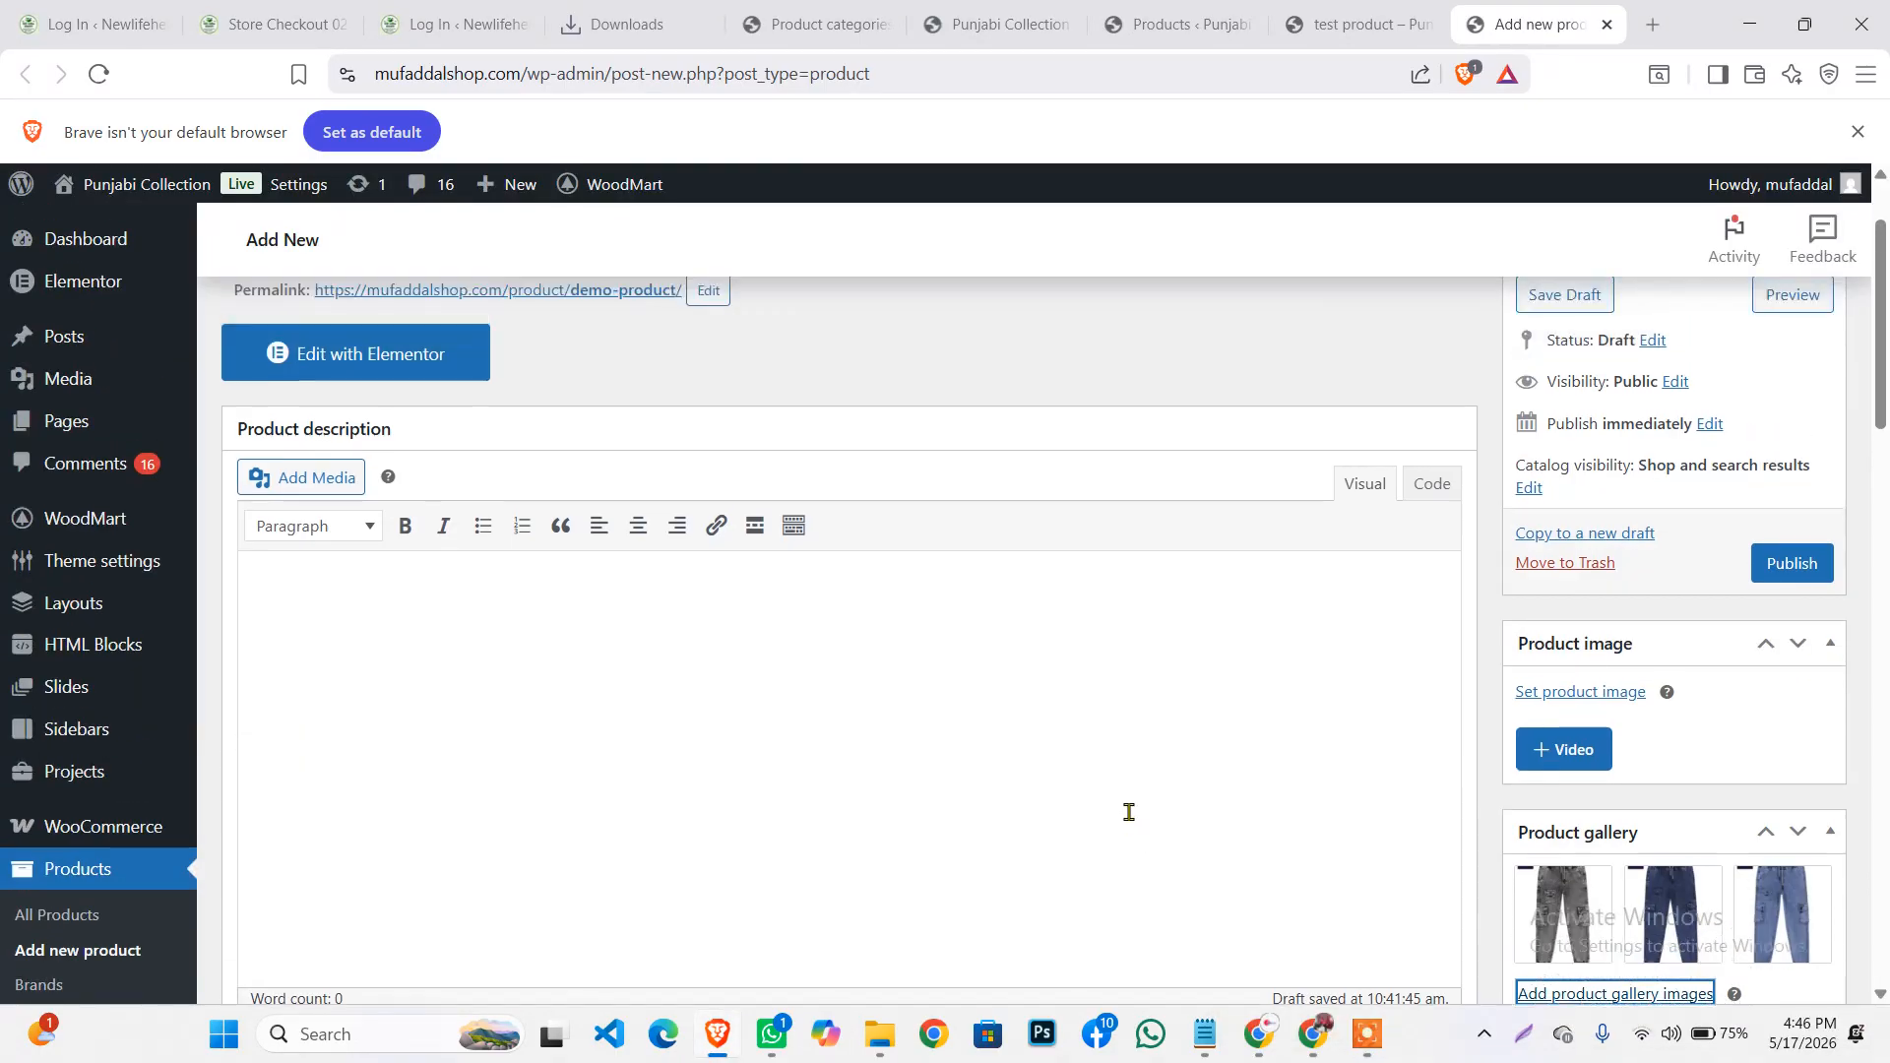
scroll(1561, 694, down, 1)
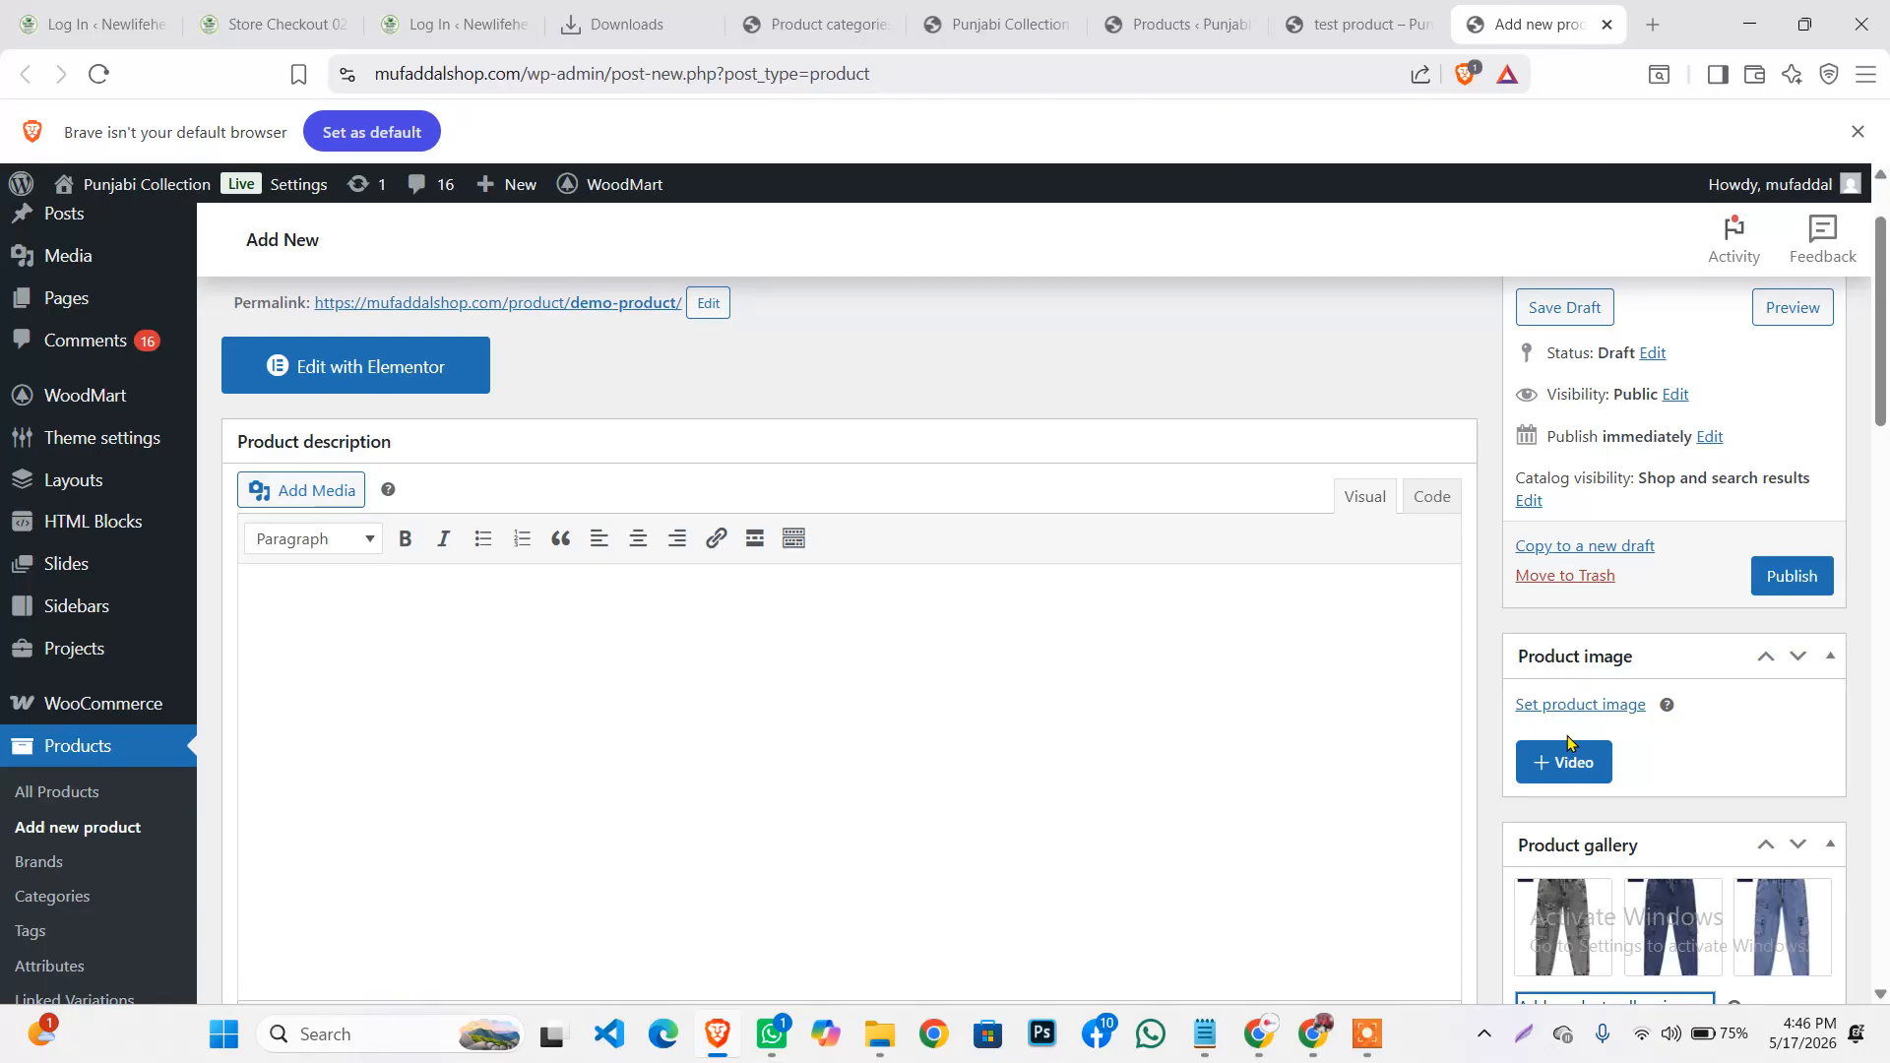
click(1529, 705)
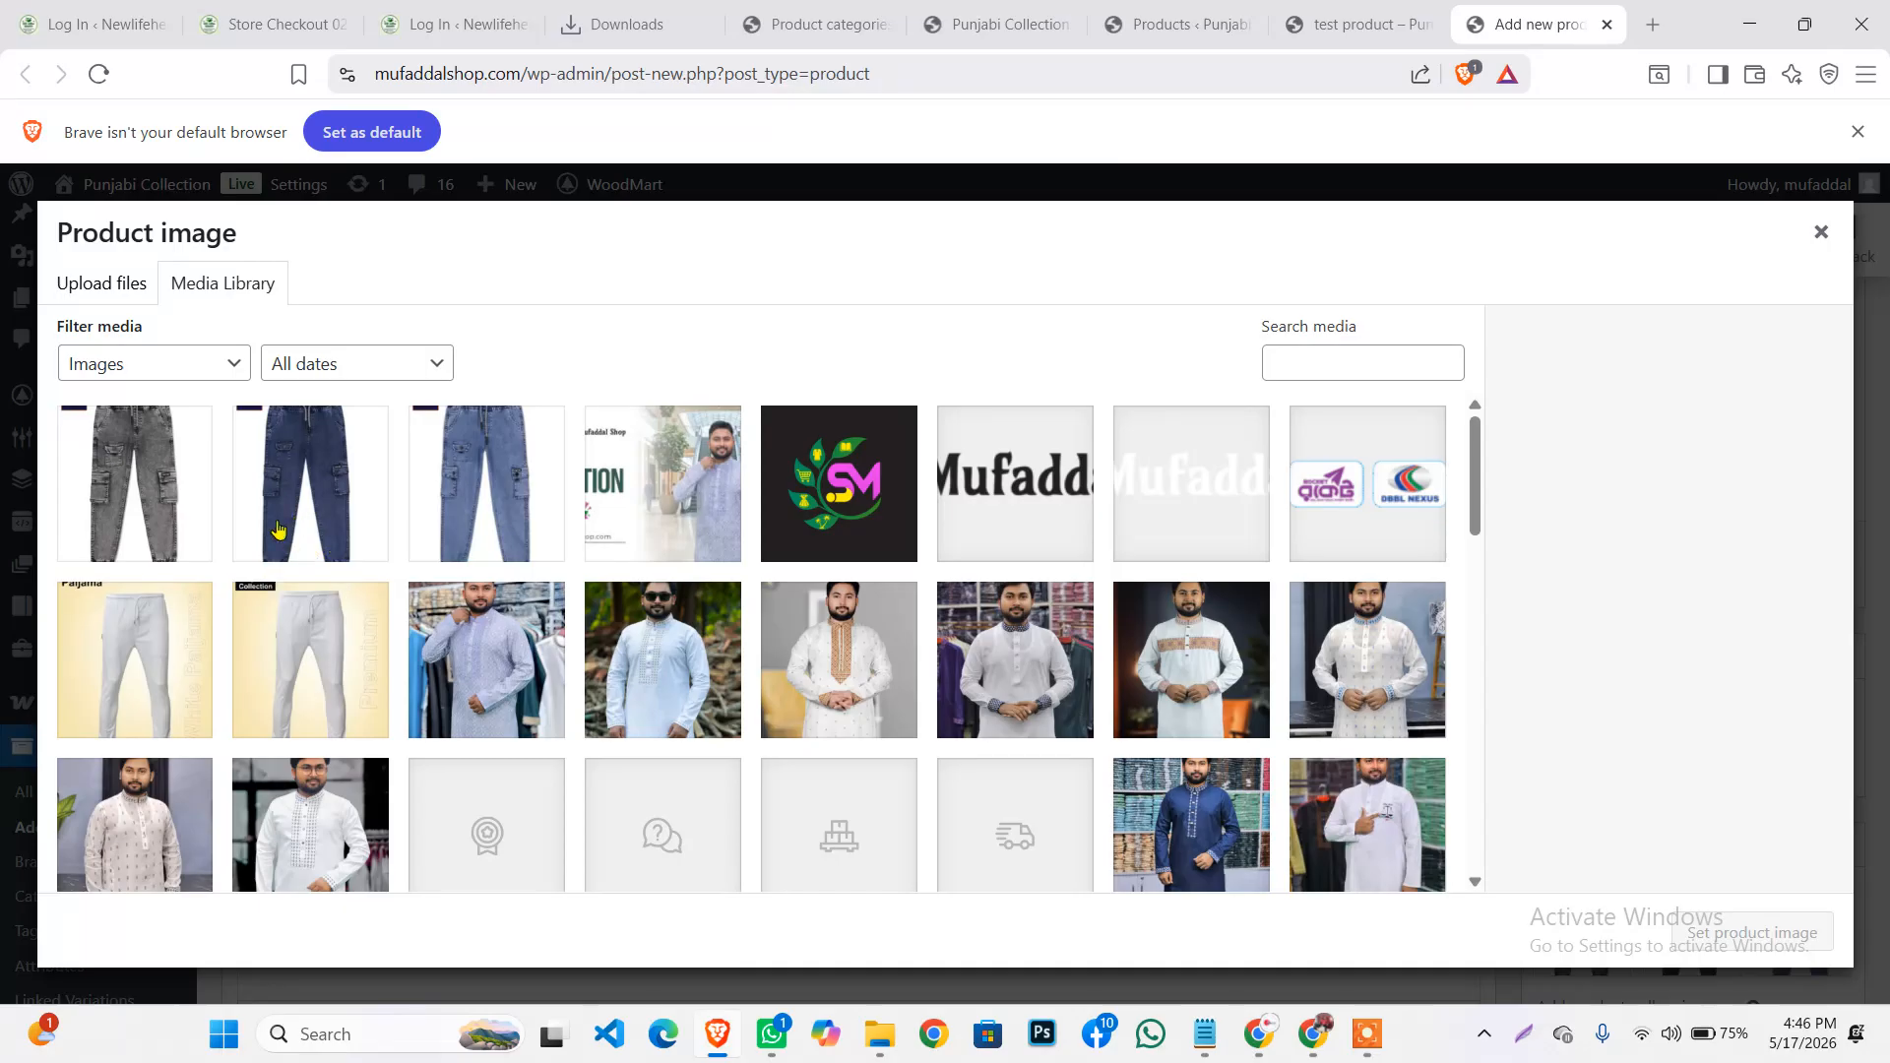
click(313, 507)
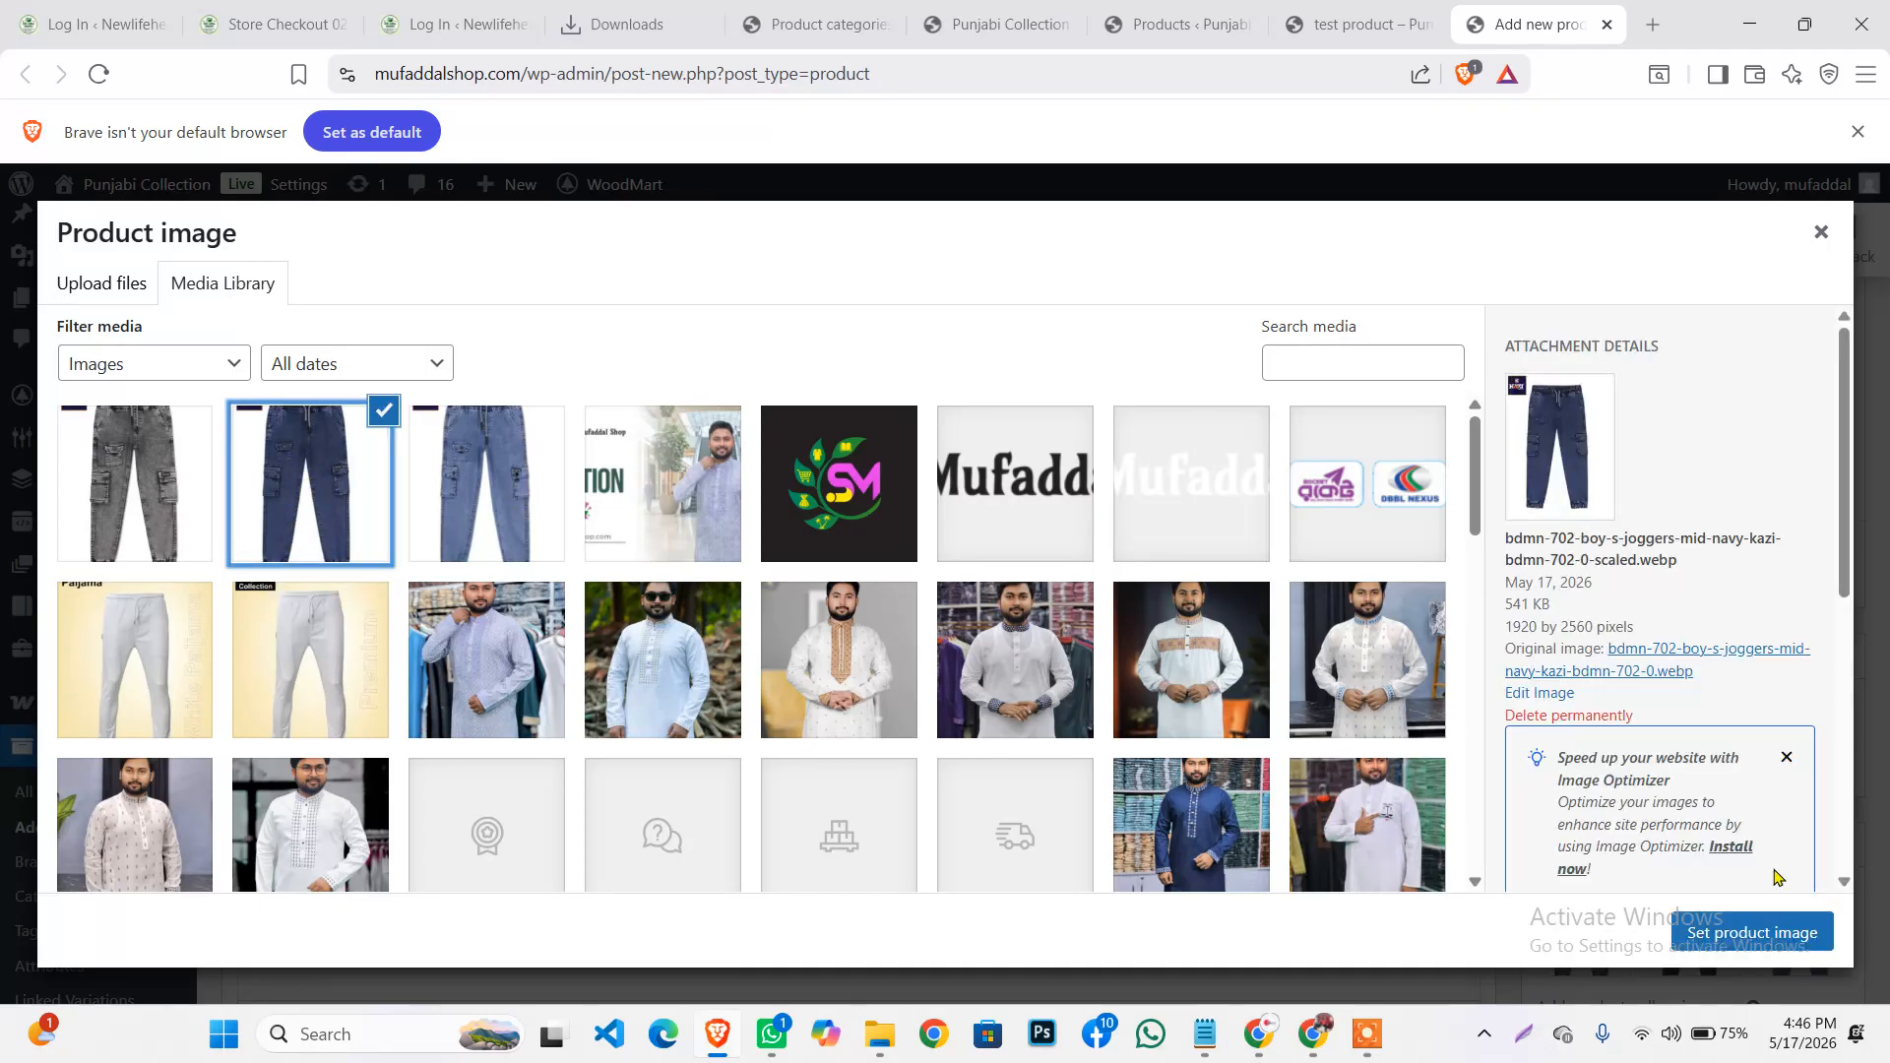
click(1749, 936)
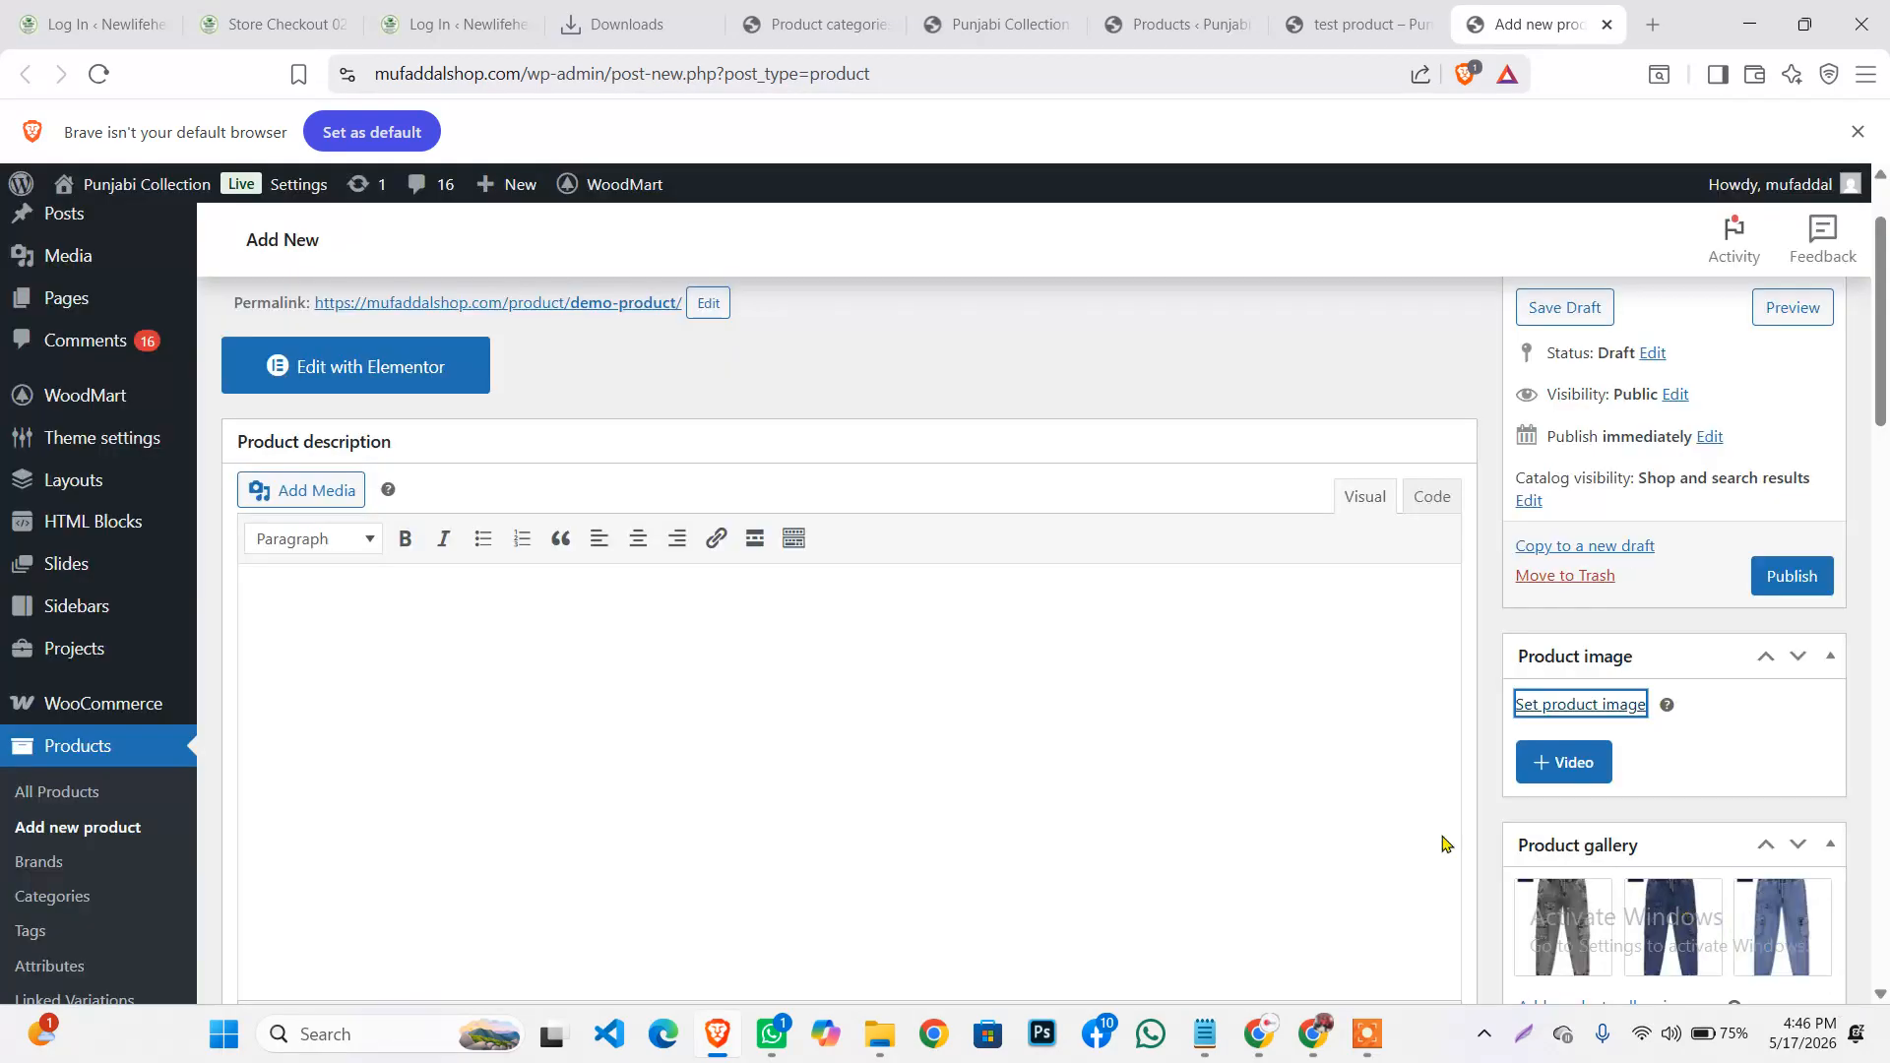
Publish the demo product
scroll(1123, 701, down, 4)
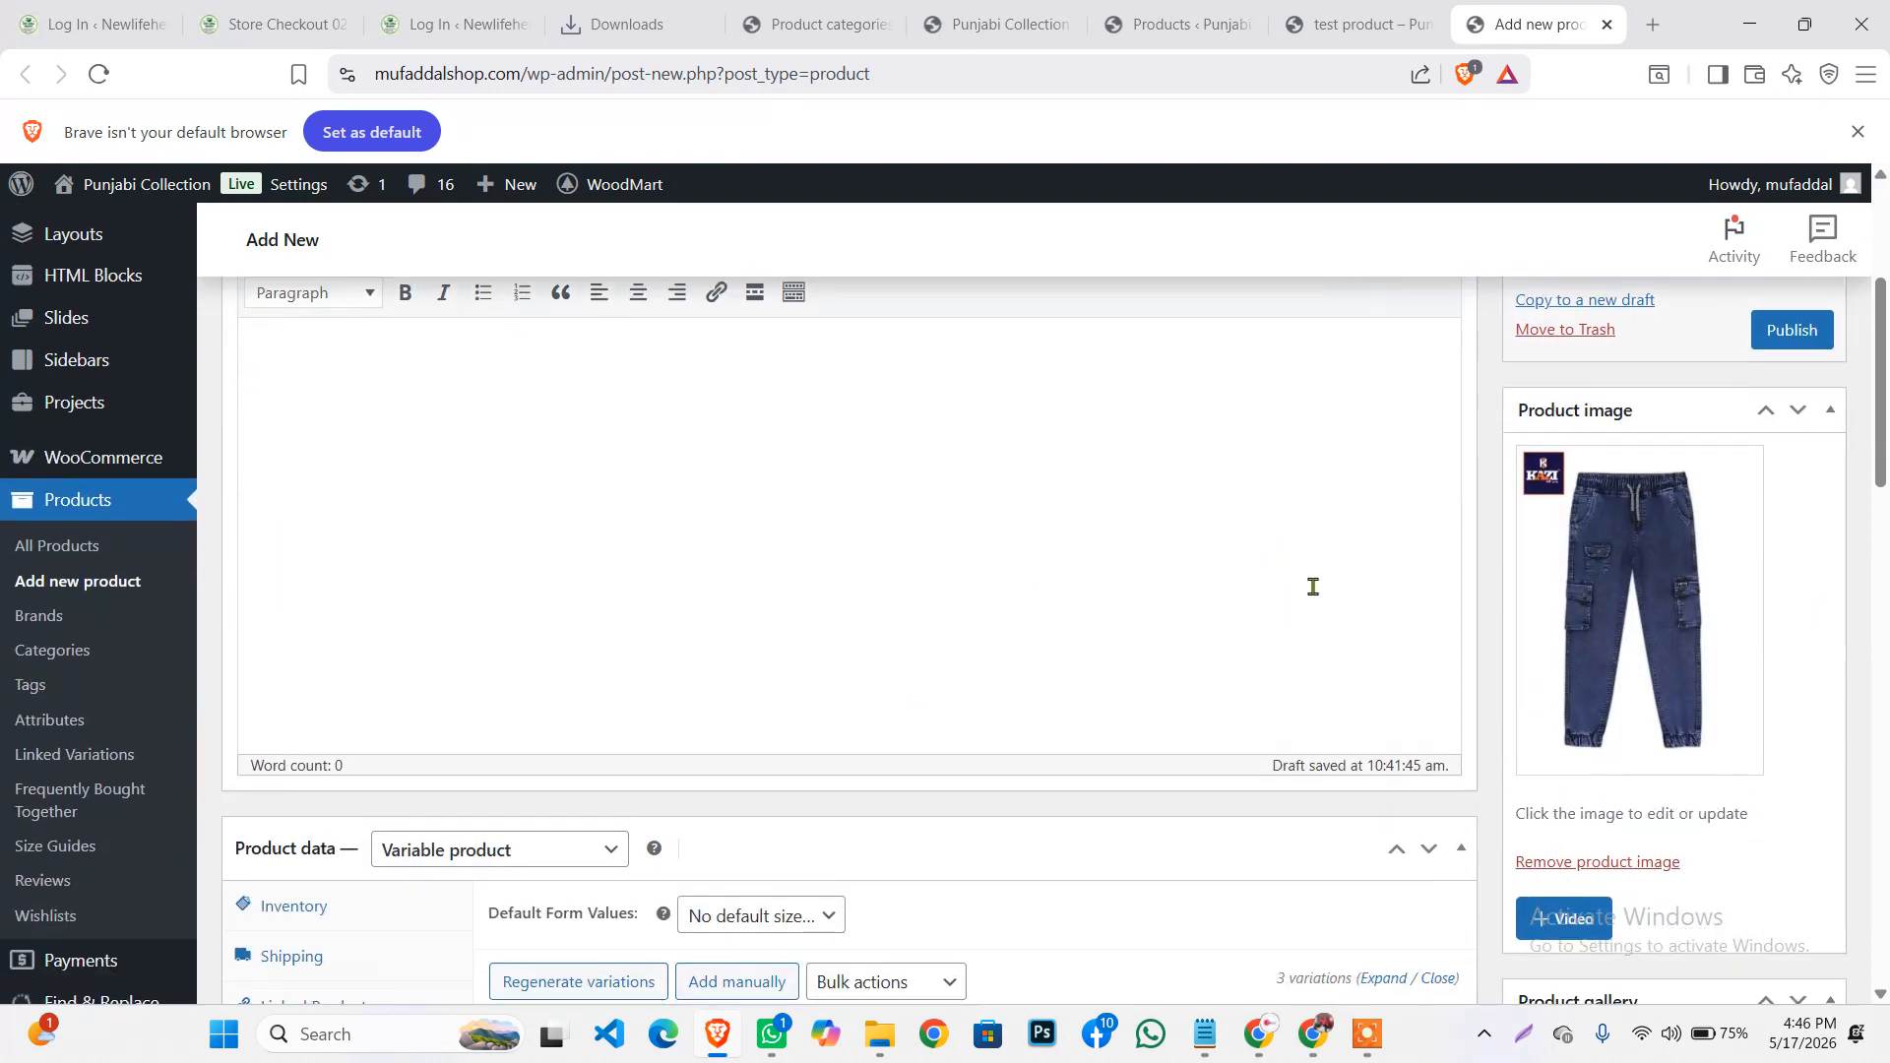
scroll(1310, 585, up, 2)
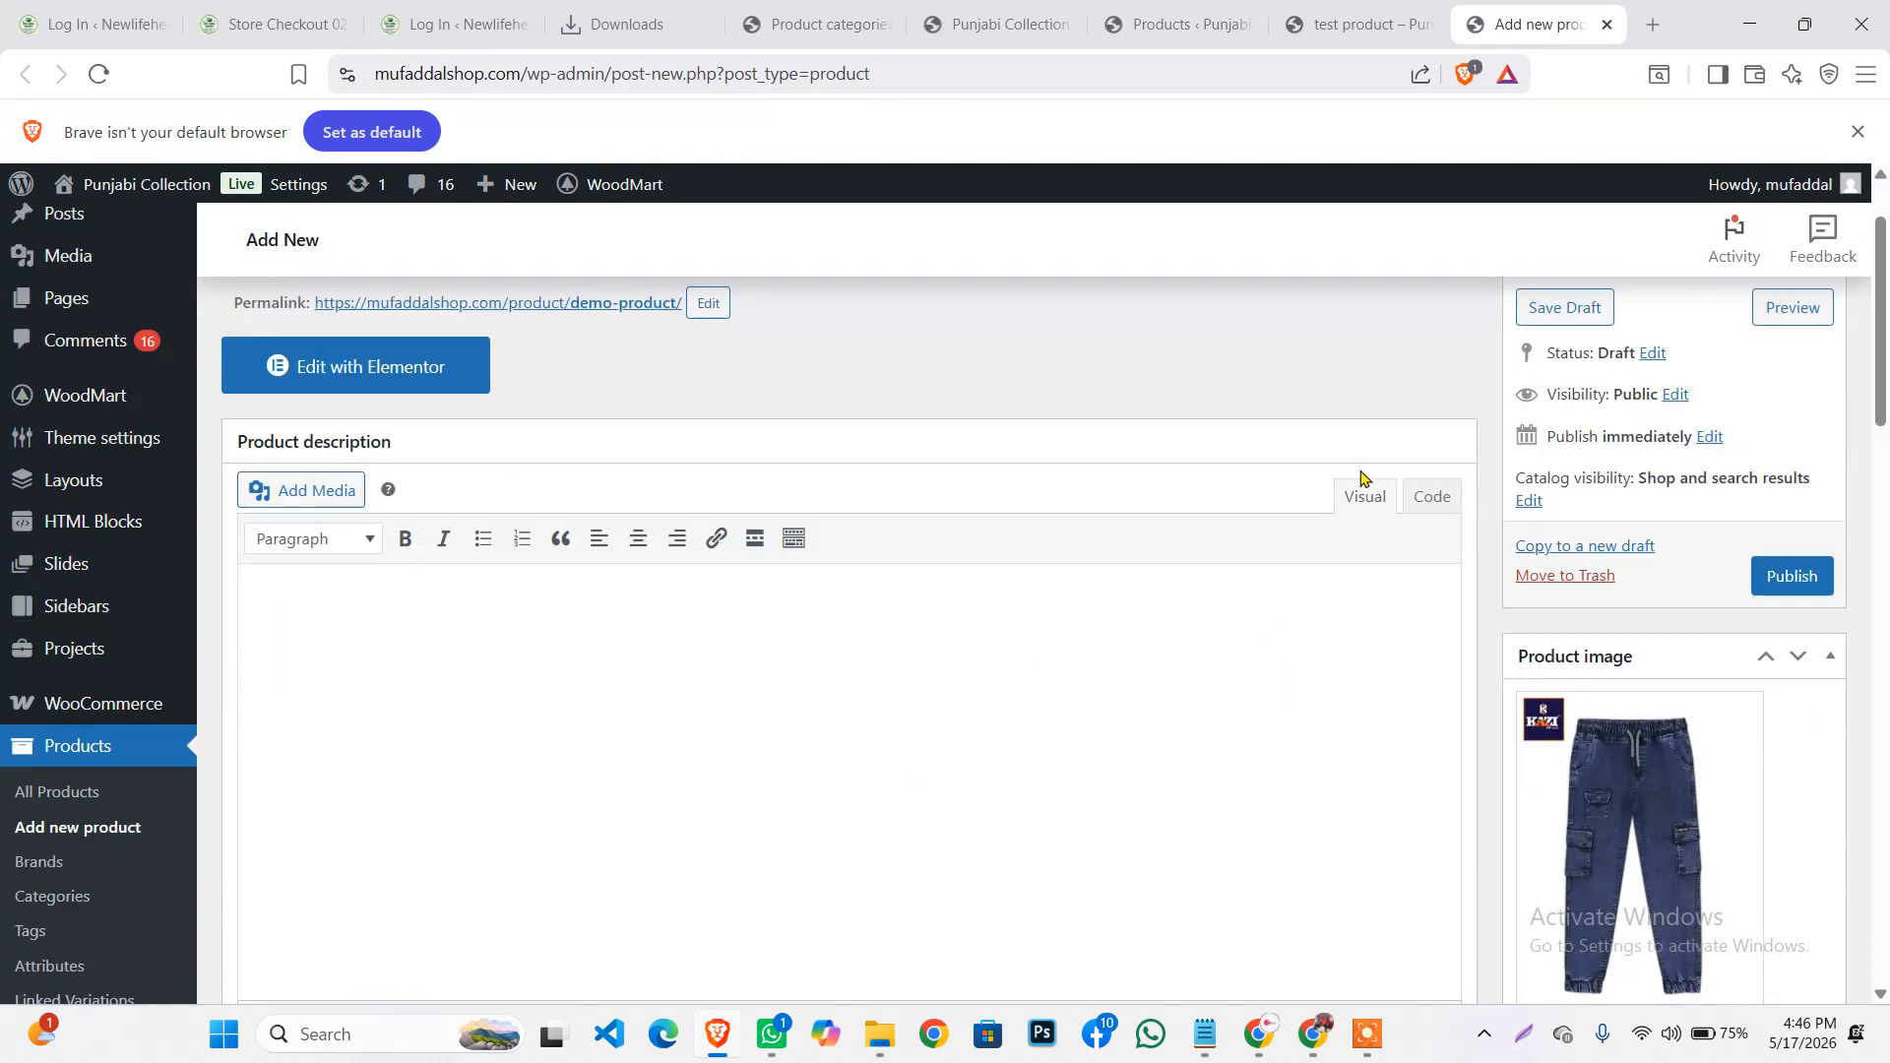
click(1820, 581)
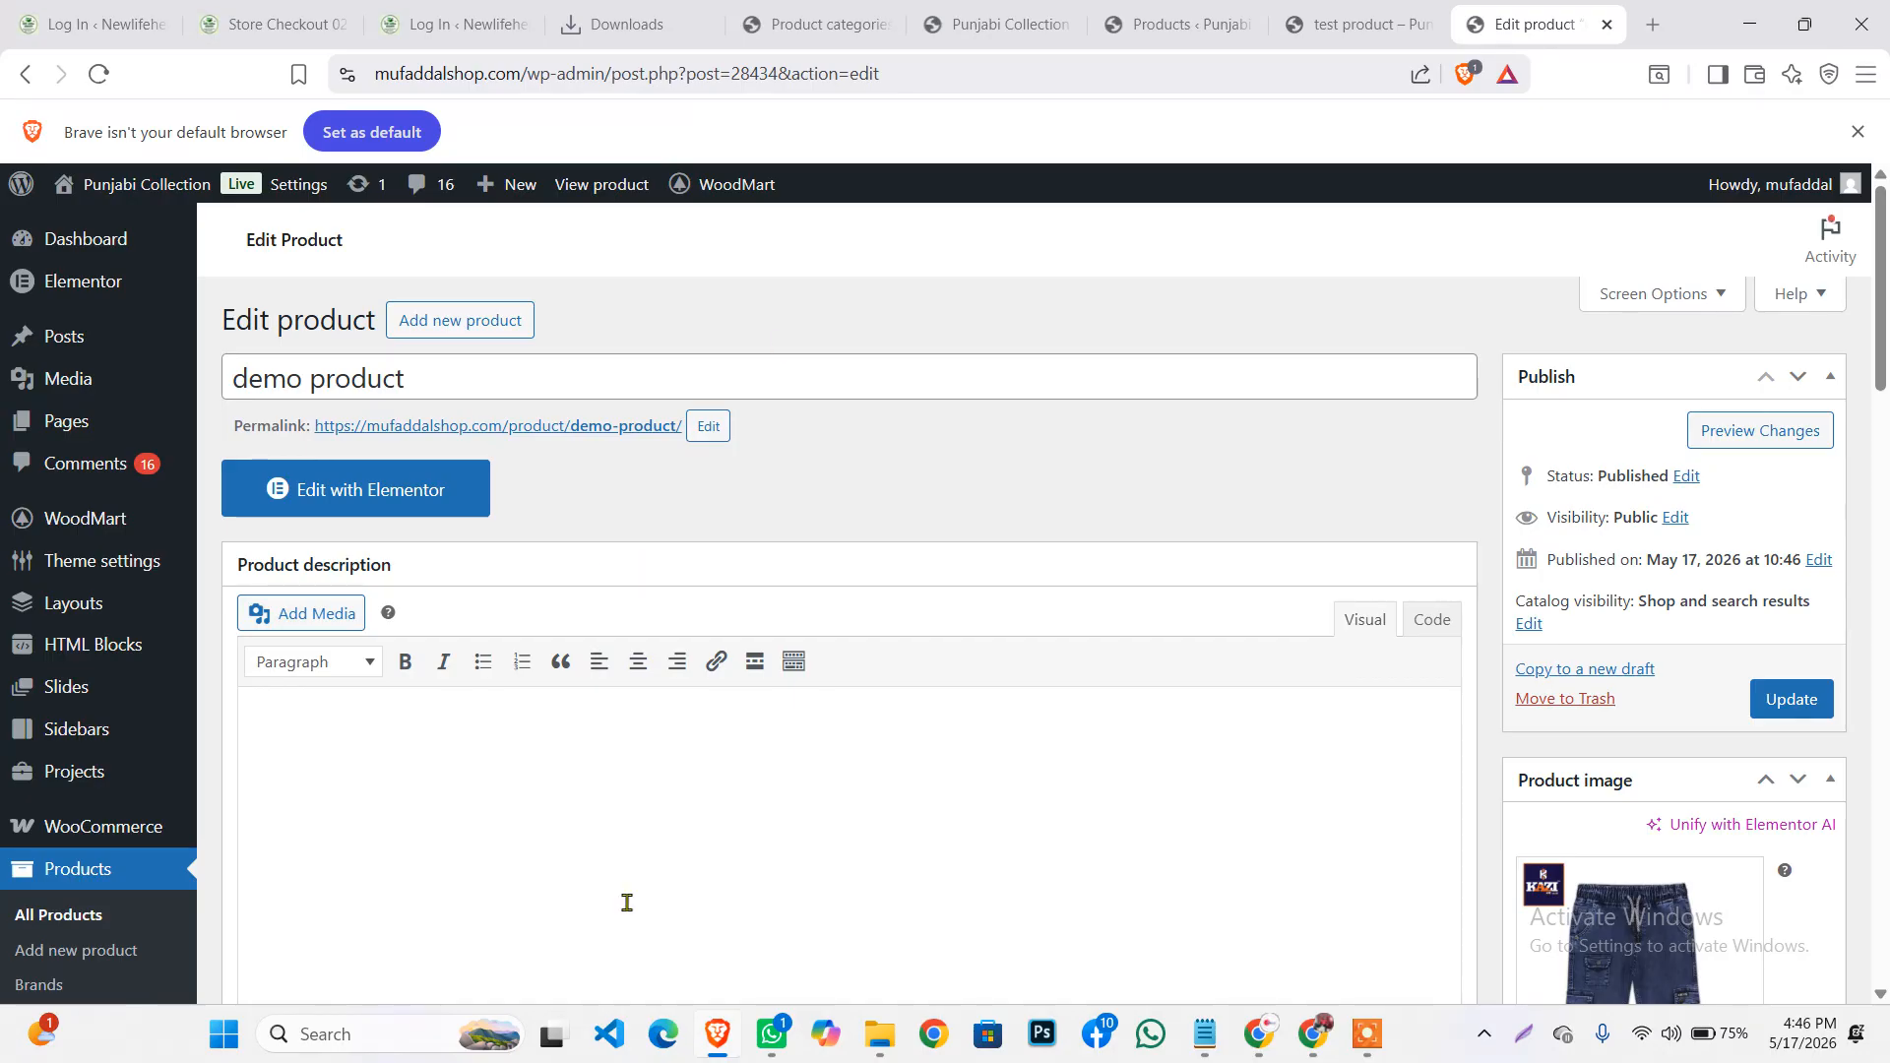
Open the demo product's live page from its permalink
click(549, 437)
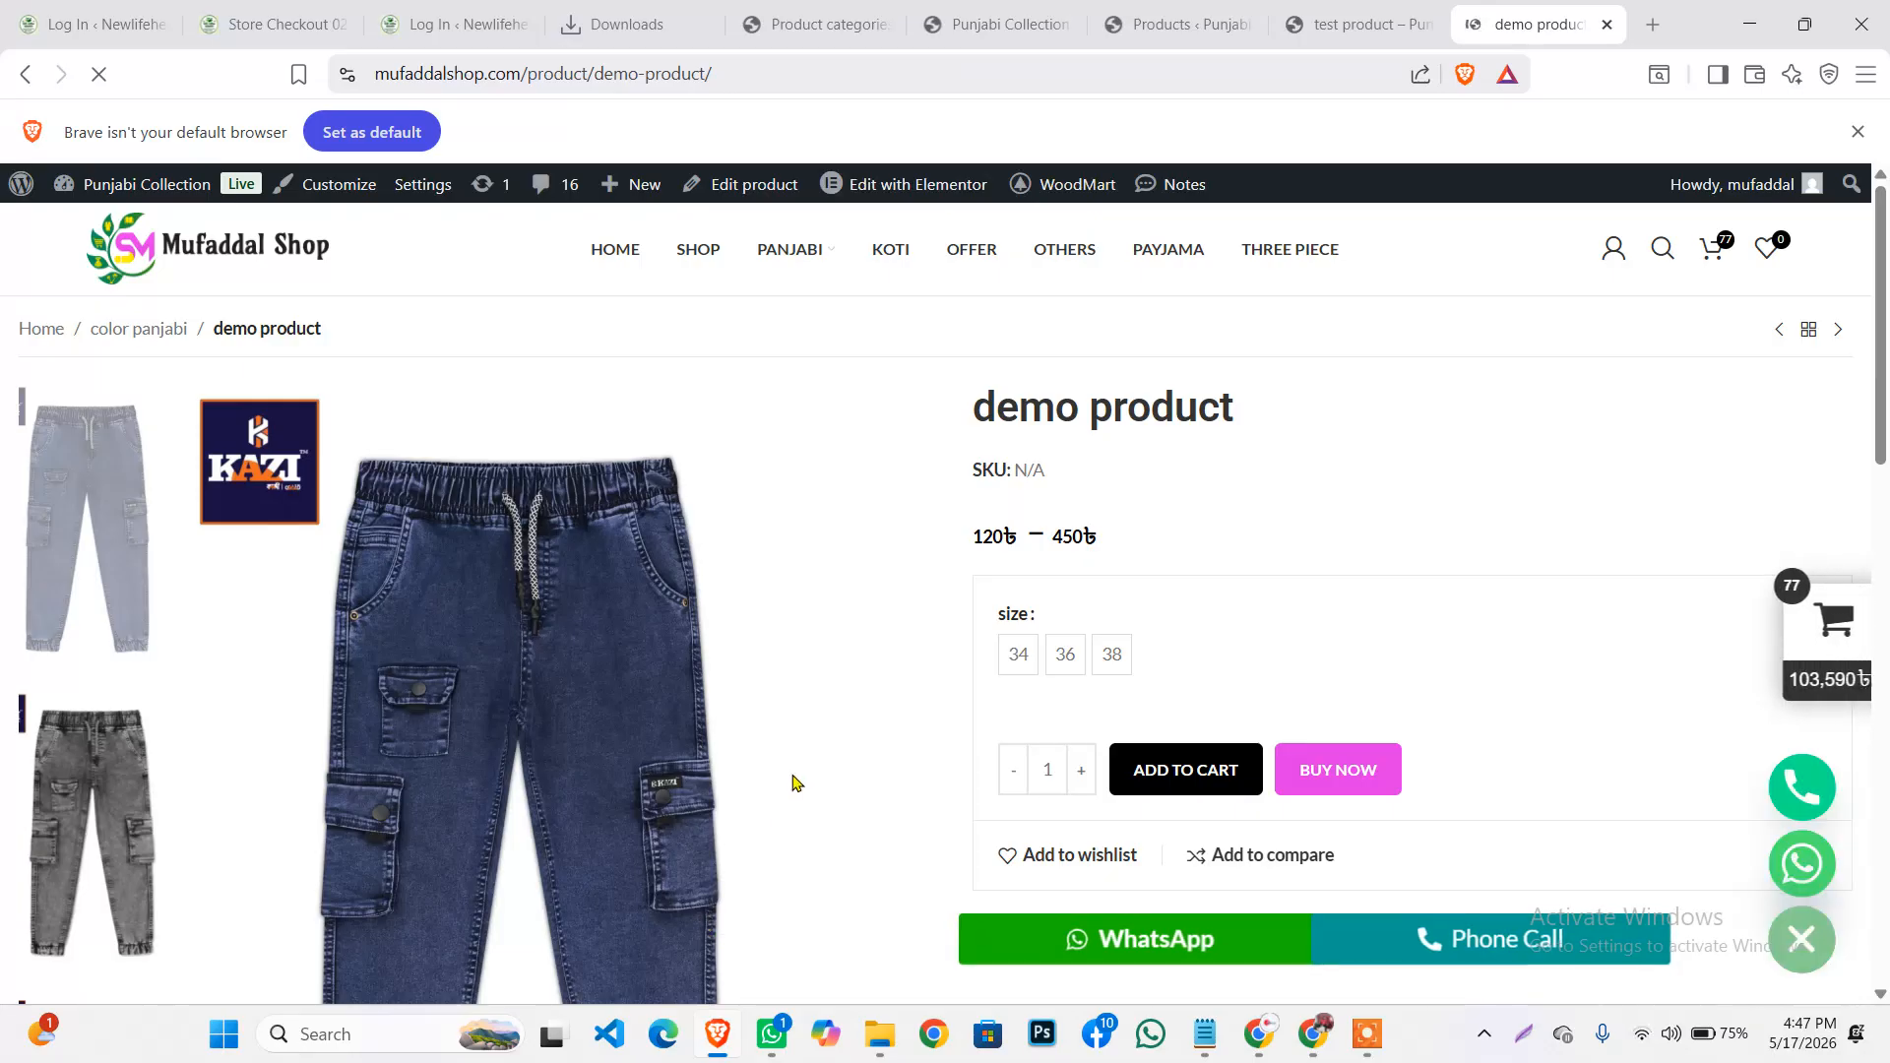
Review the live demo product page and its 120৳–450৳ price range
scroll(1123, 617, down, 3)
scroll(627, 656, up, 2)
scroll(627, 656, up, 1)
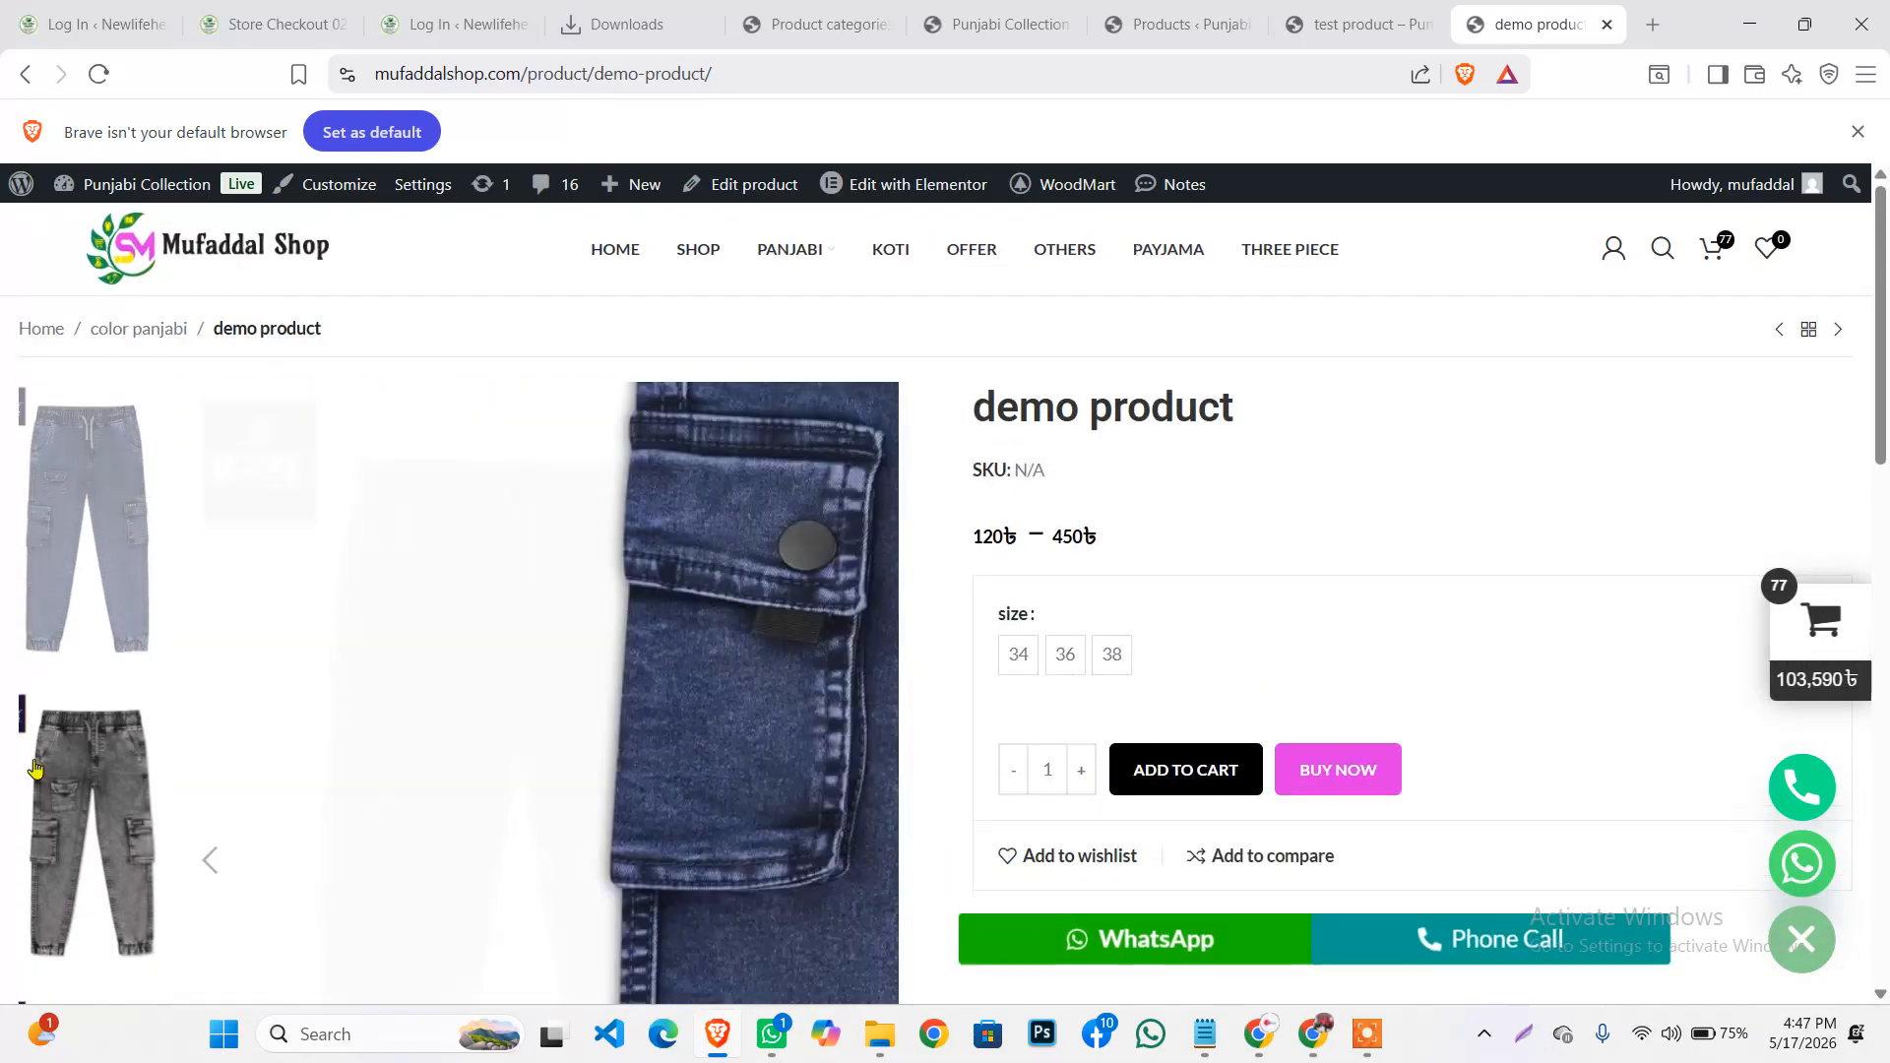
scroll(1092, 482, down, 2)
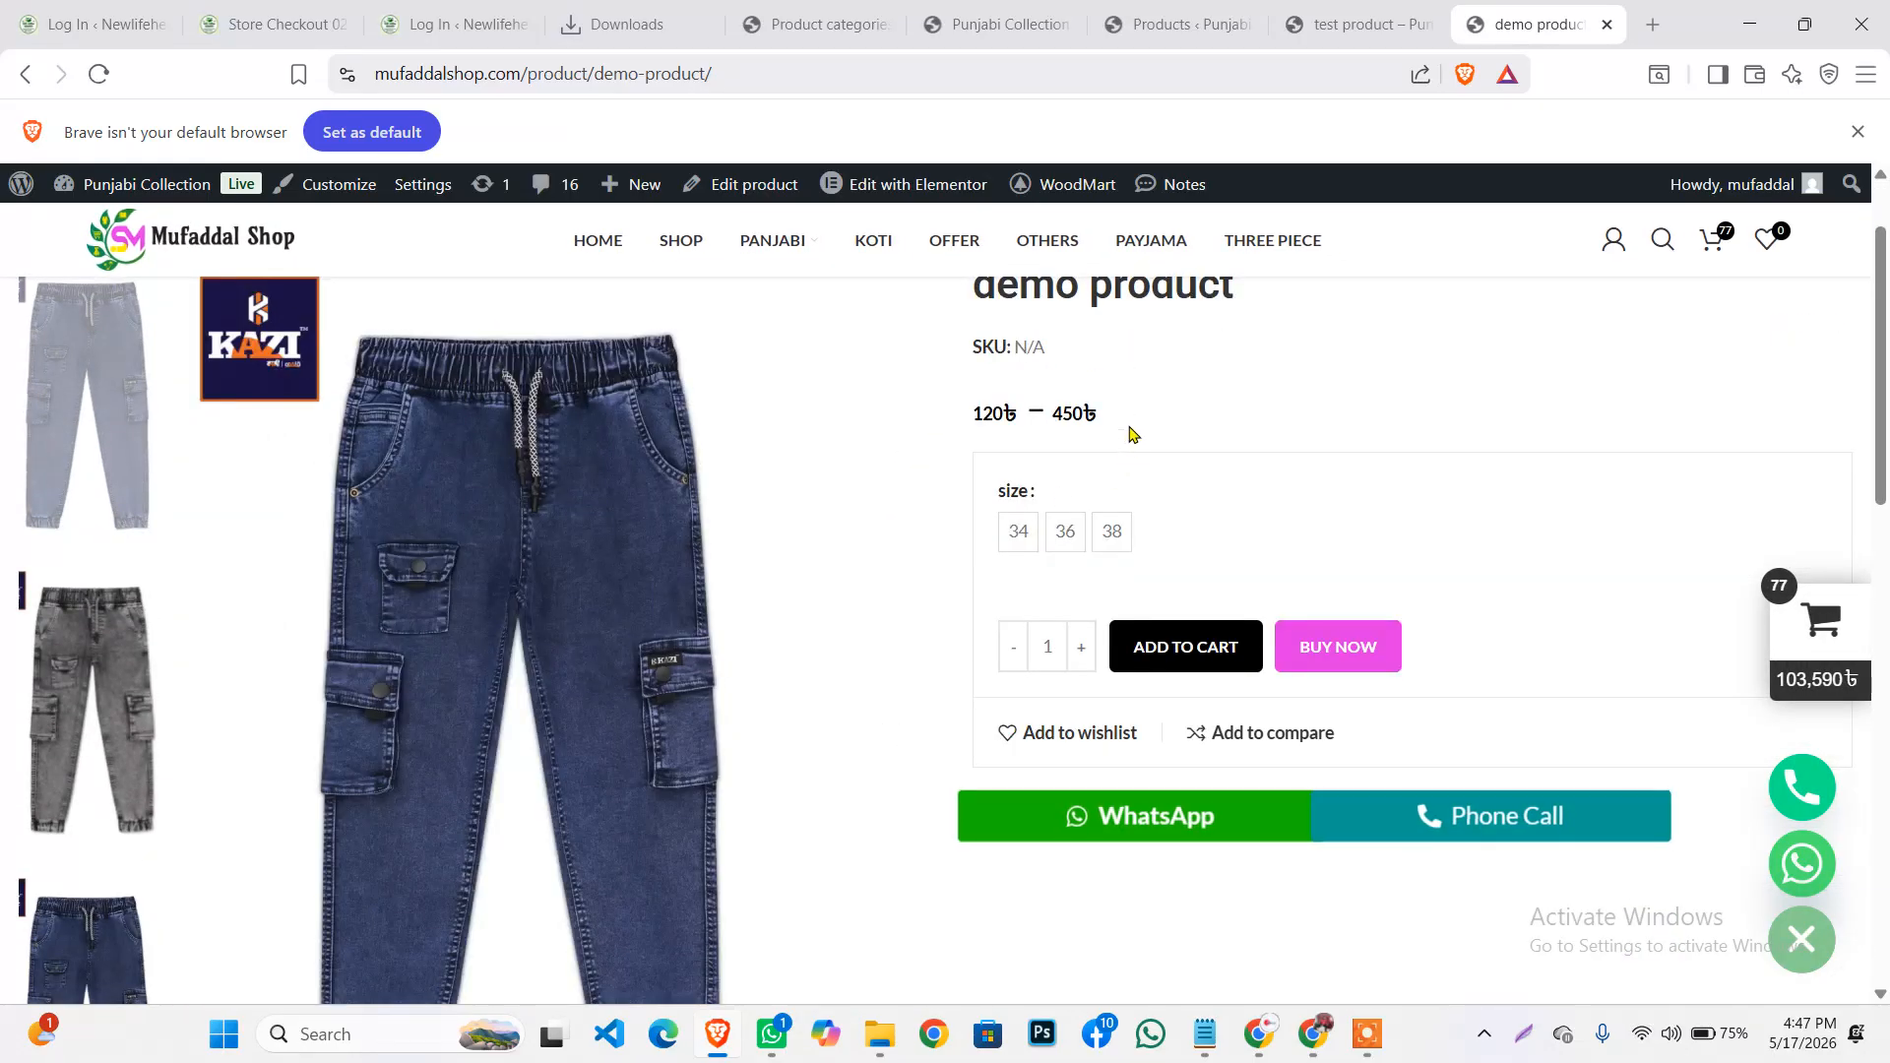
drag(1131, 426, 1015, 405)
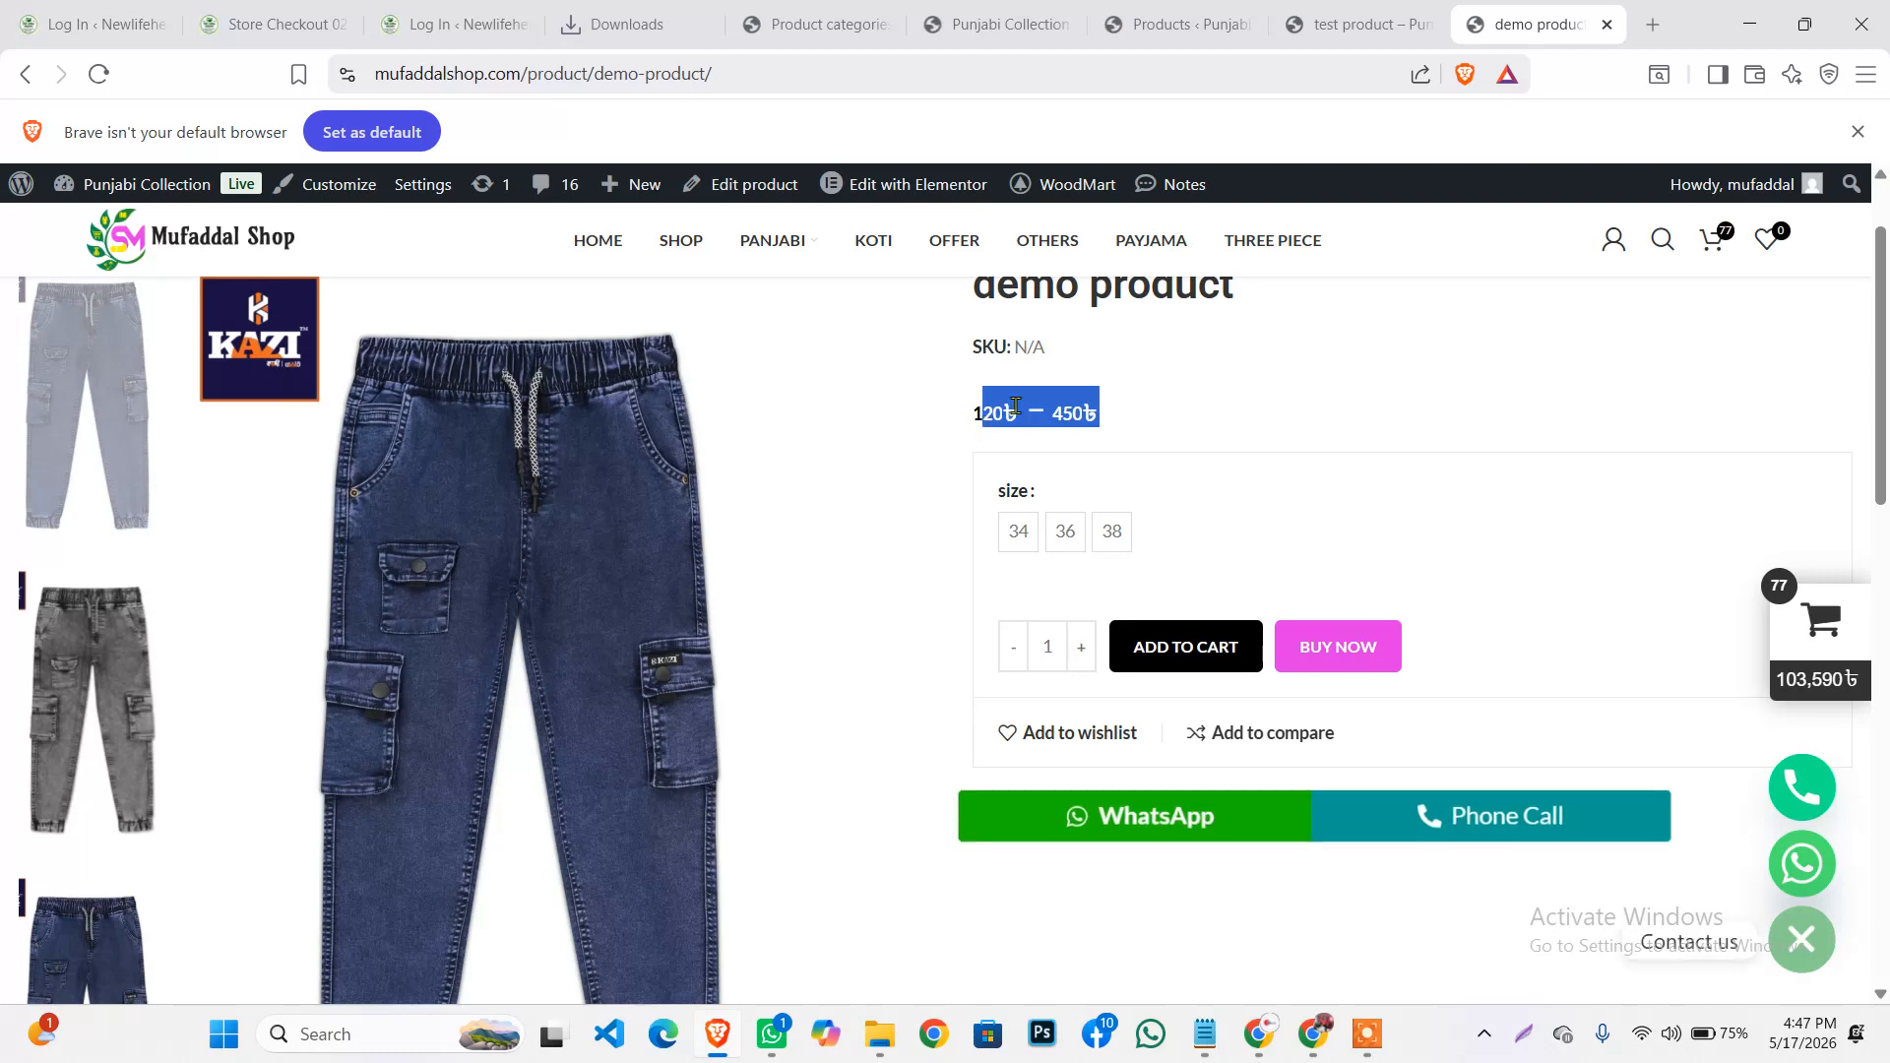
click(1132, 434)
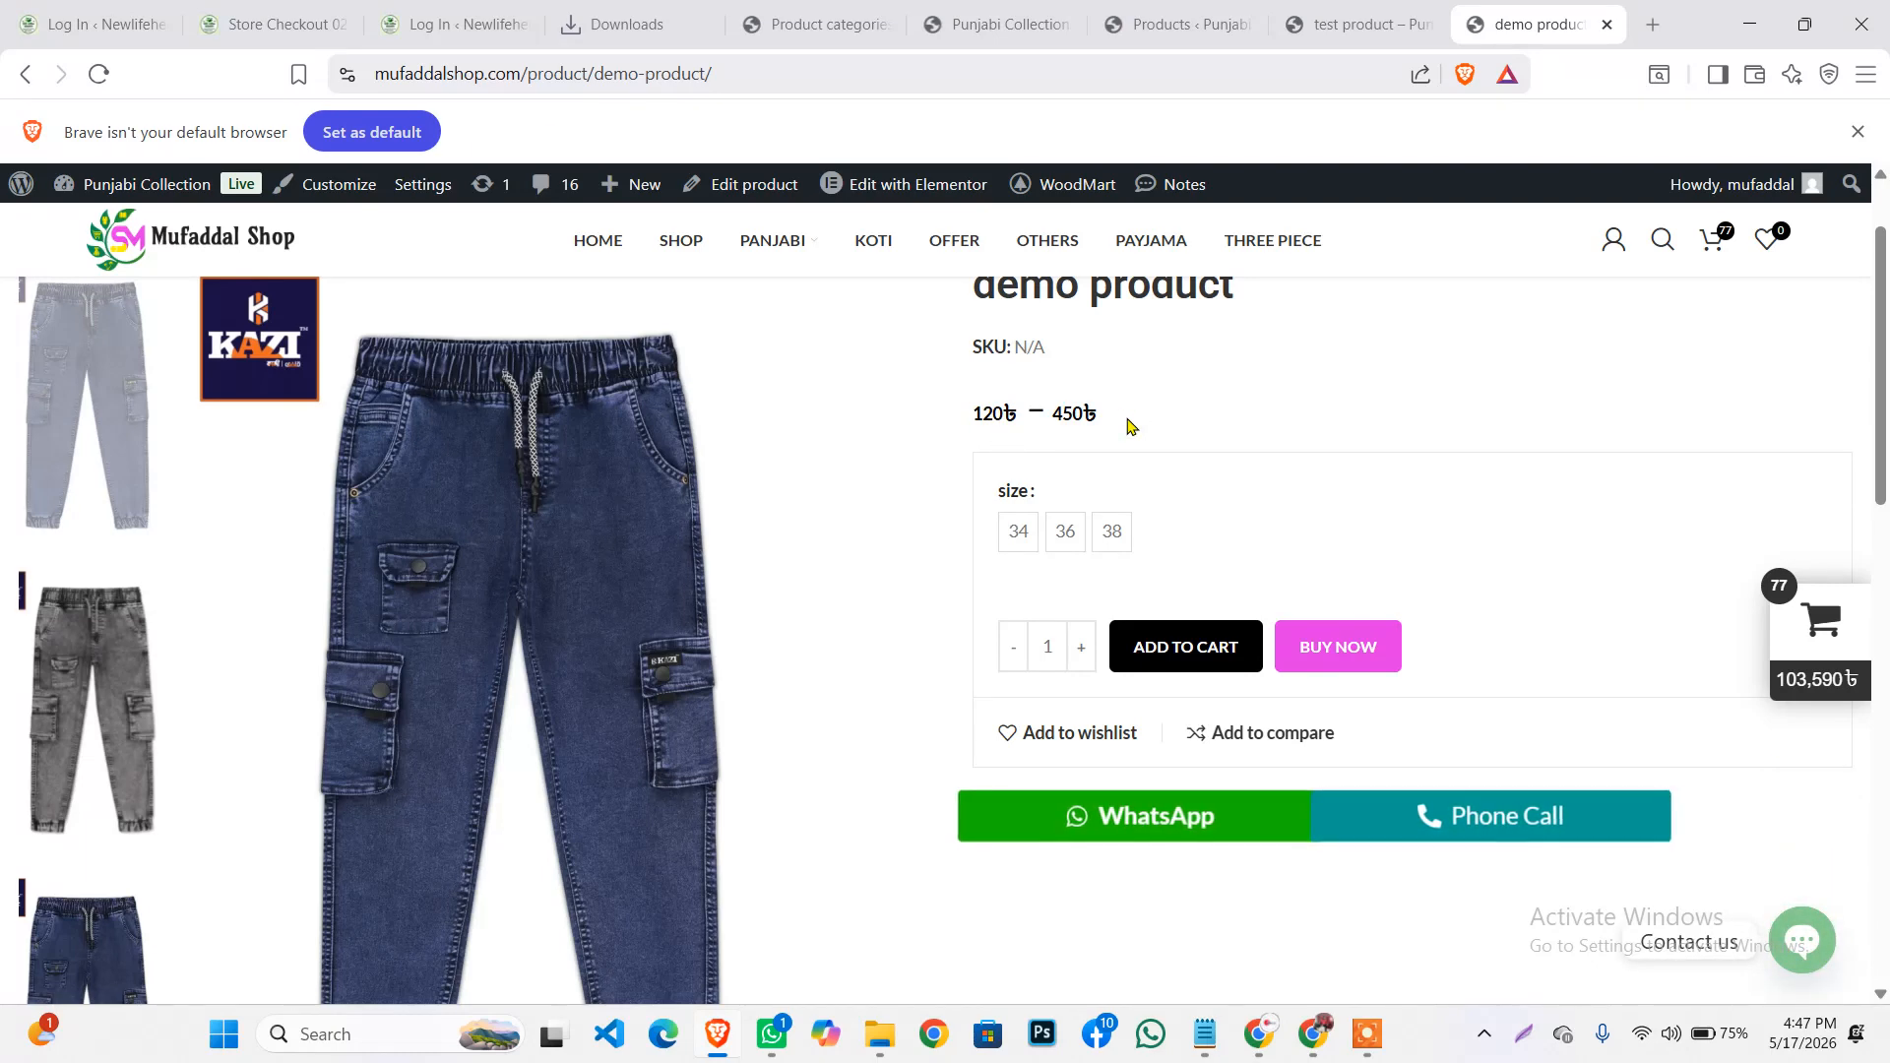
Choose size 34, showing 120৳ and 'Available on backorder'
click(1020, 546)
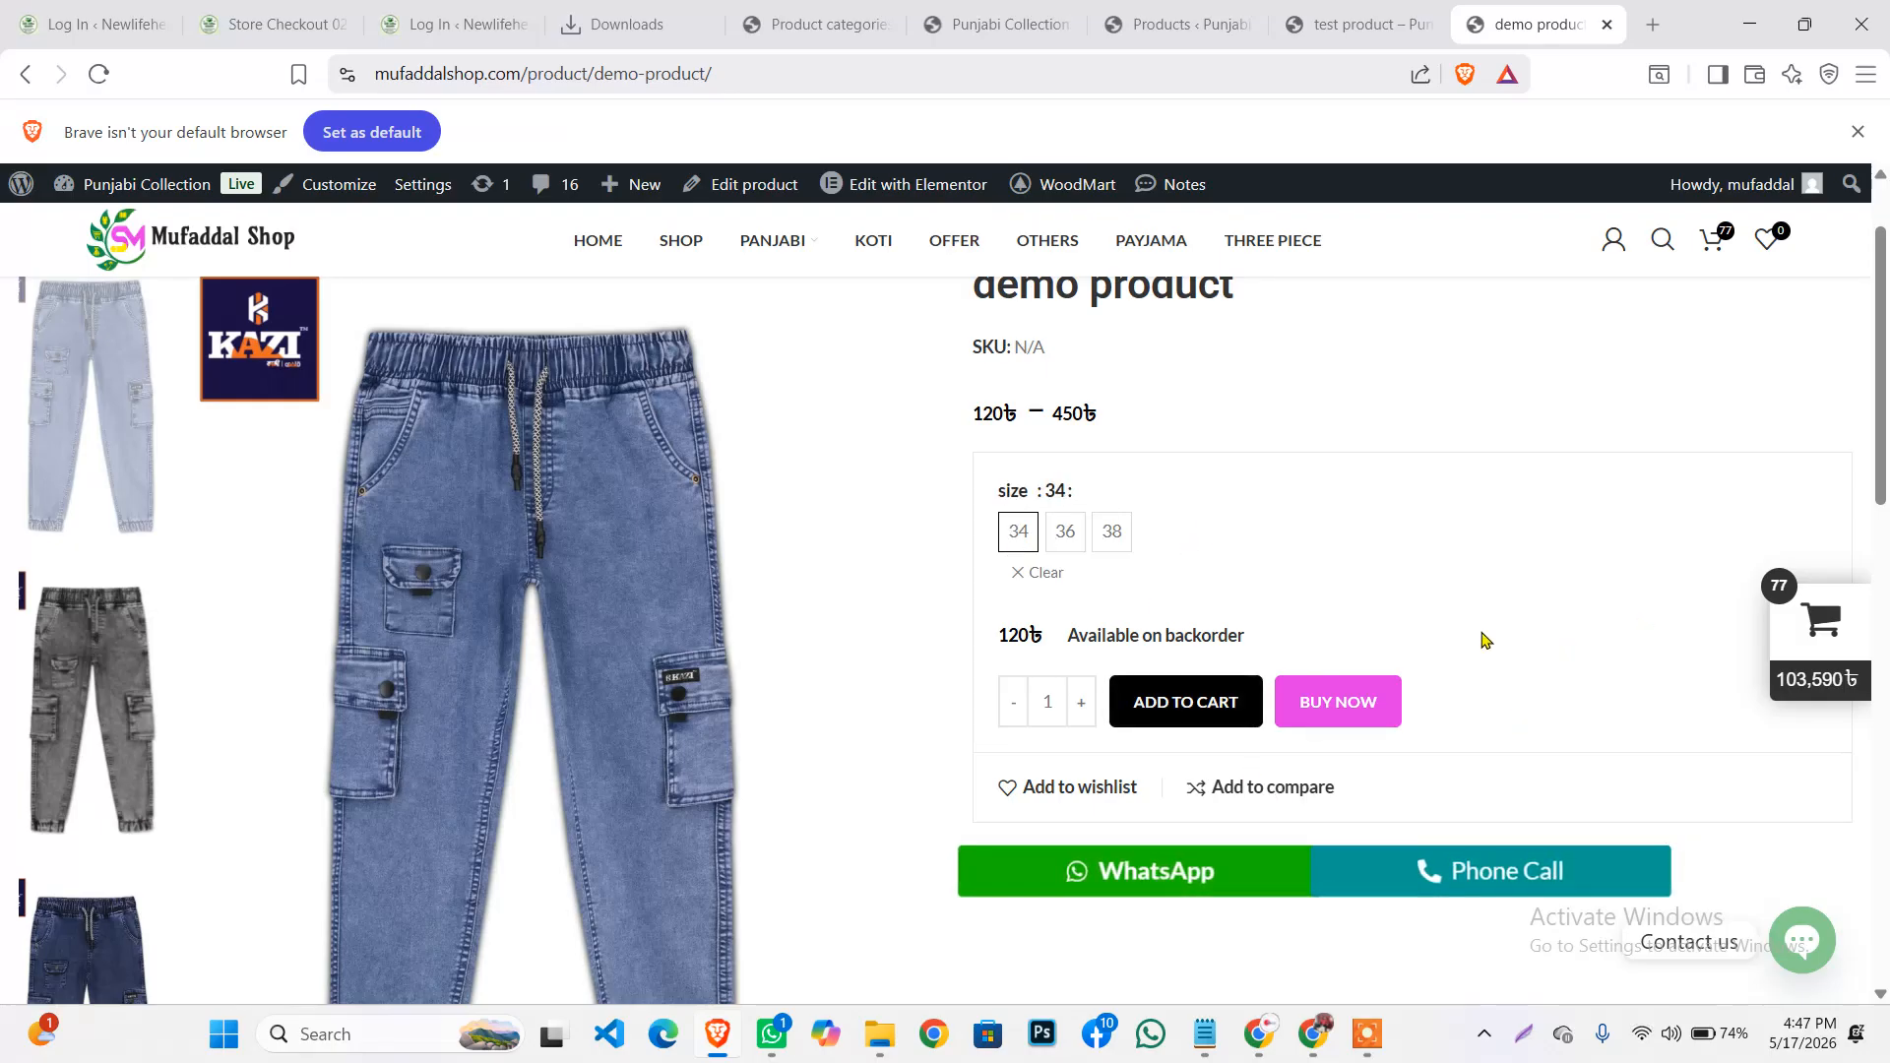
click(1367, 1034)
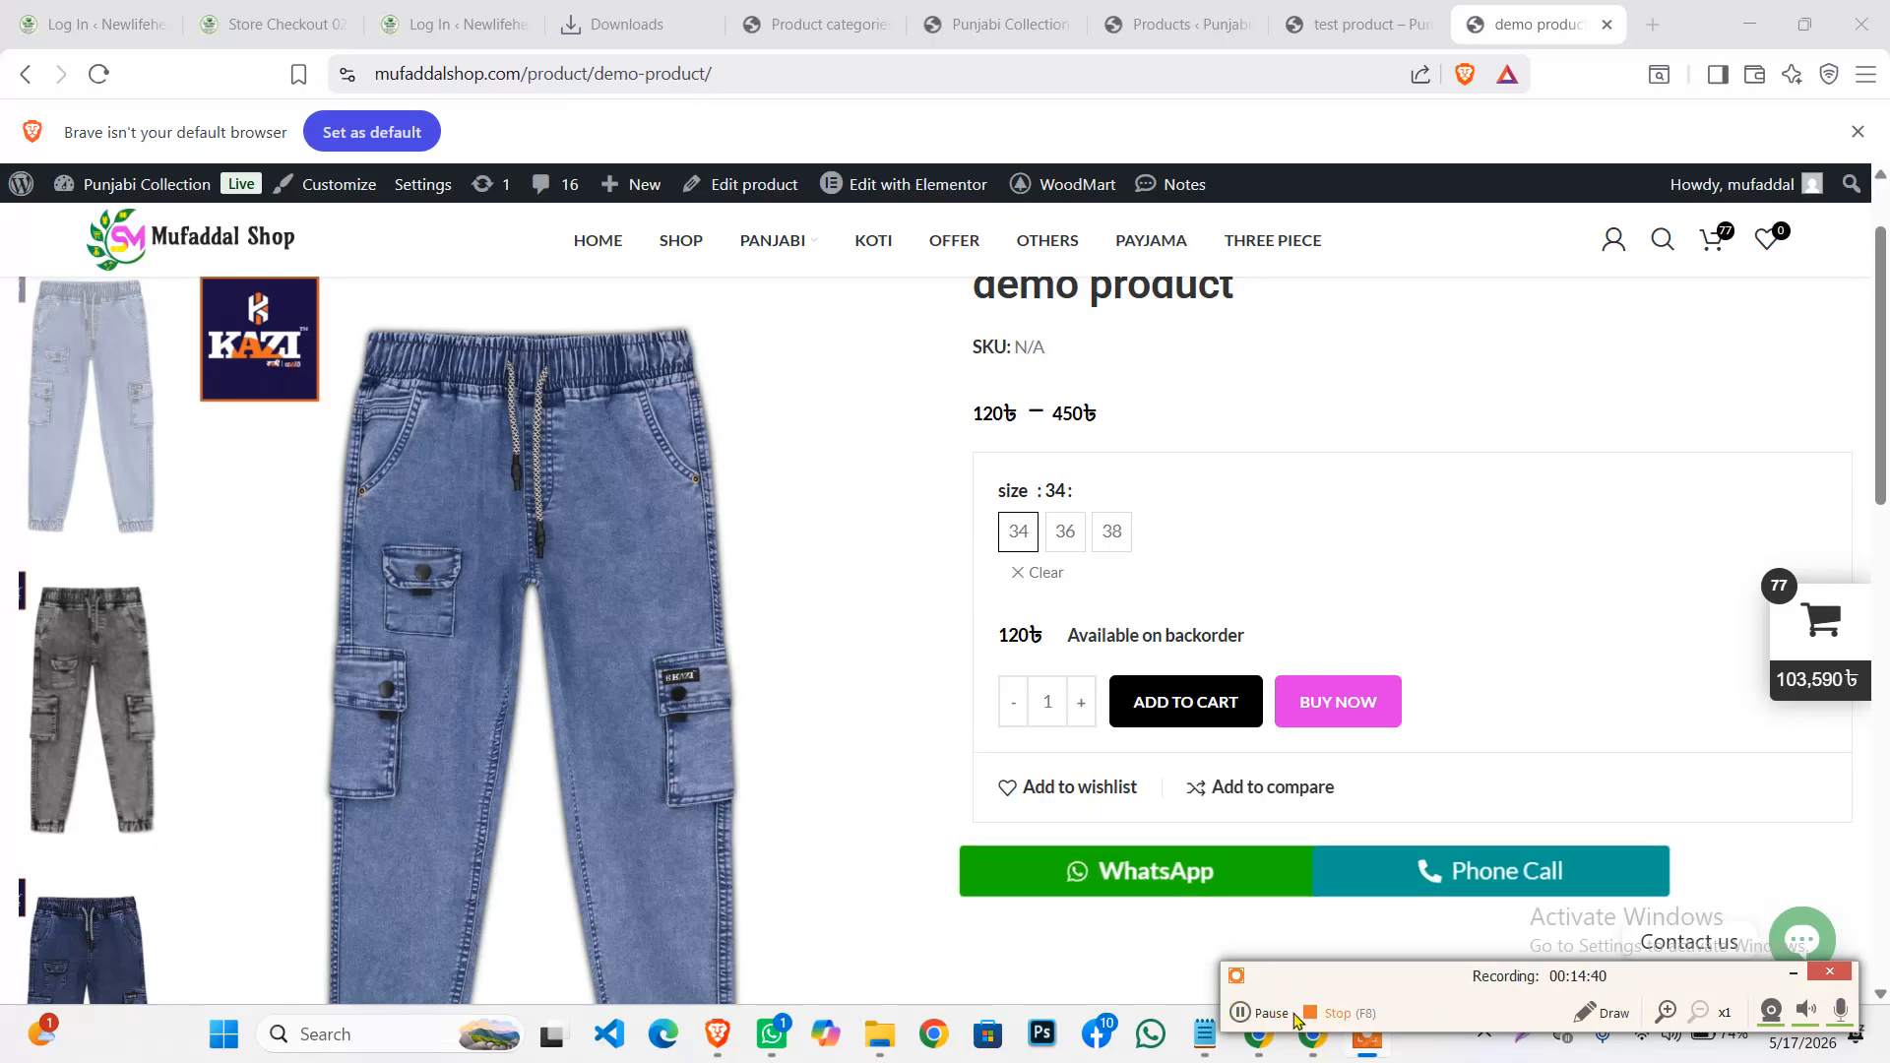
click(1245, 1013)
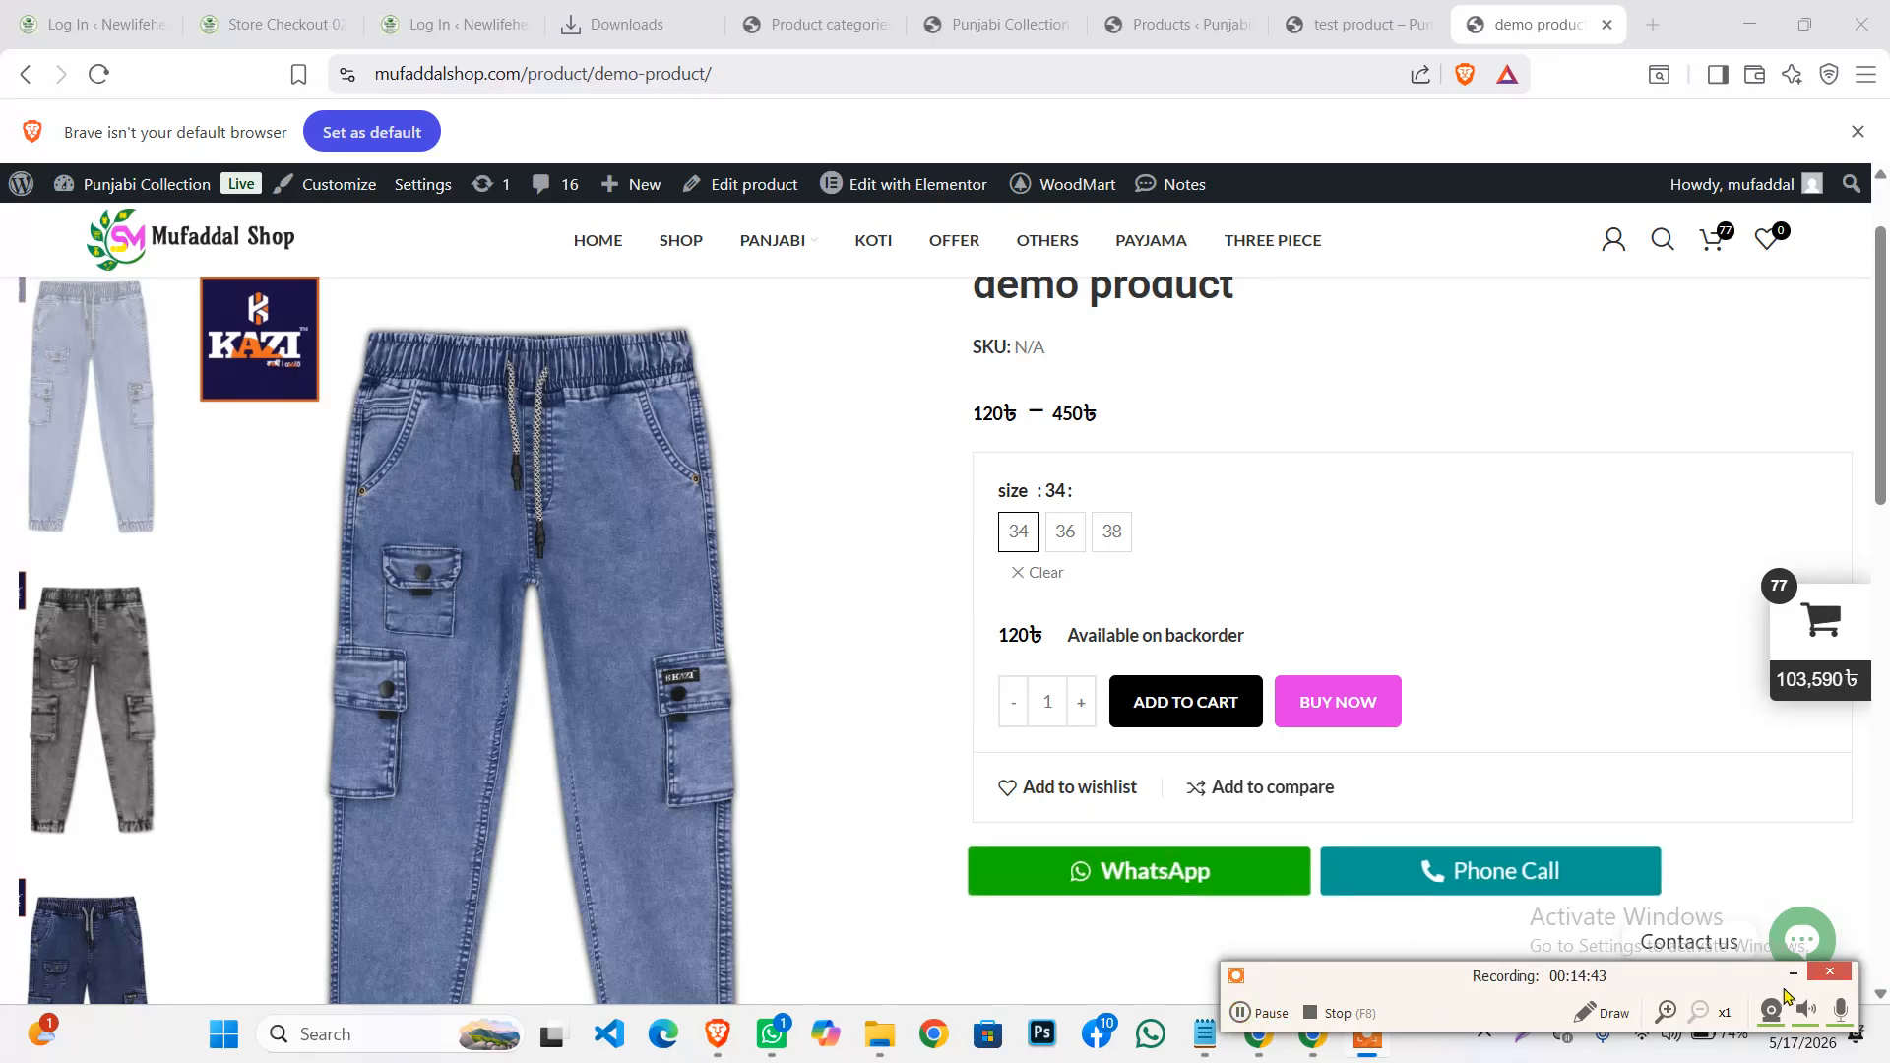
scroll(1137, 545, down, 2)
scroll(1138, 544, down, 3)
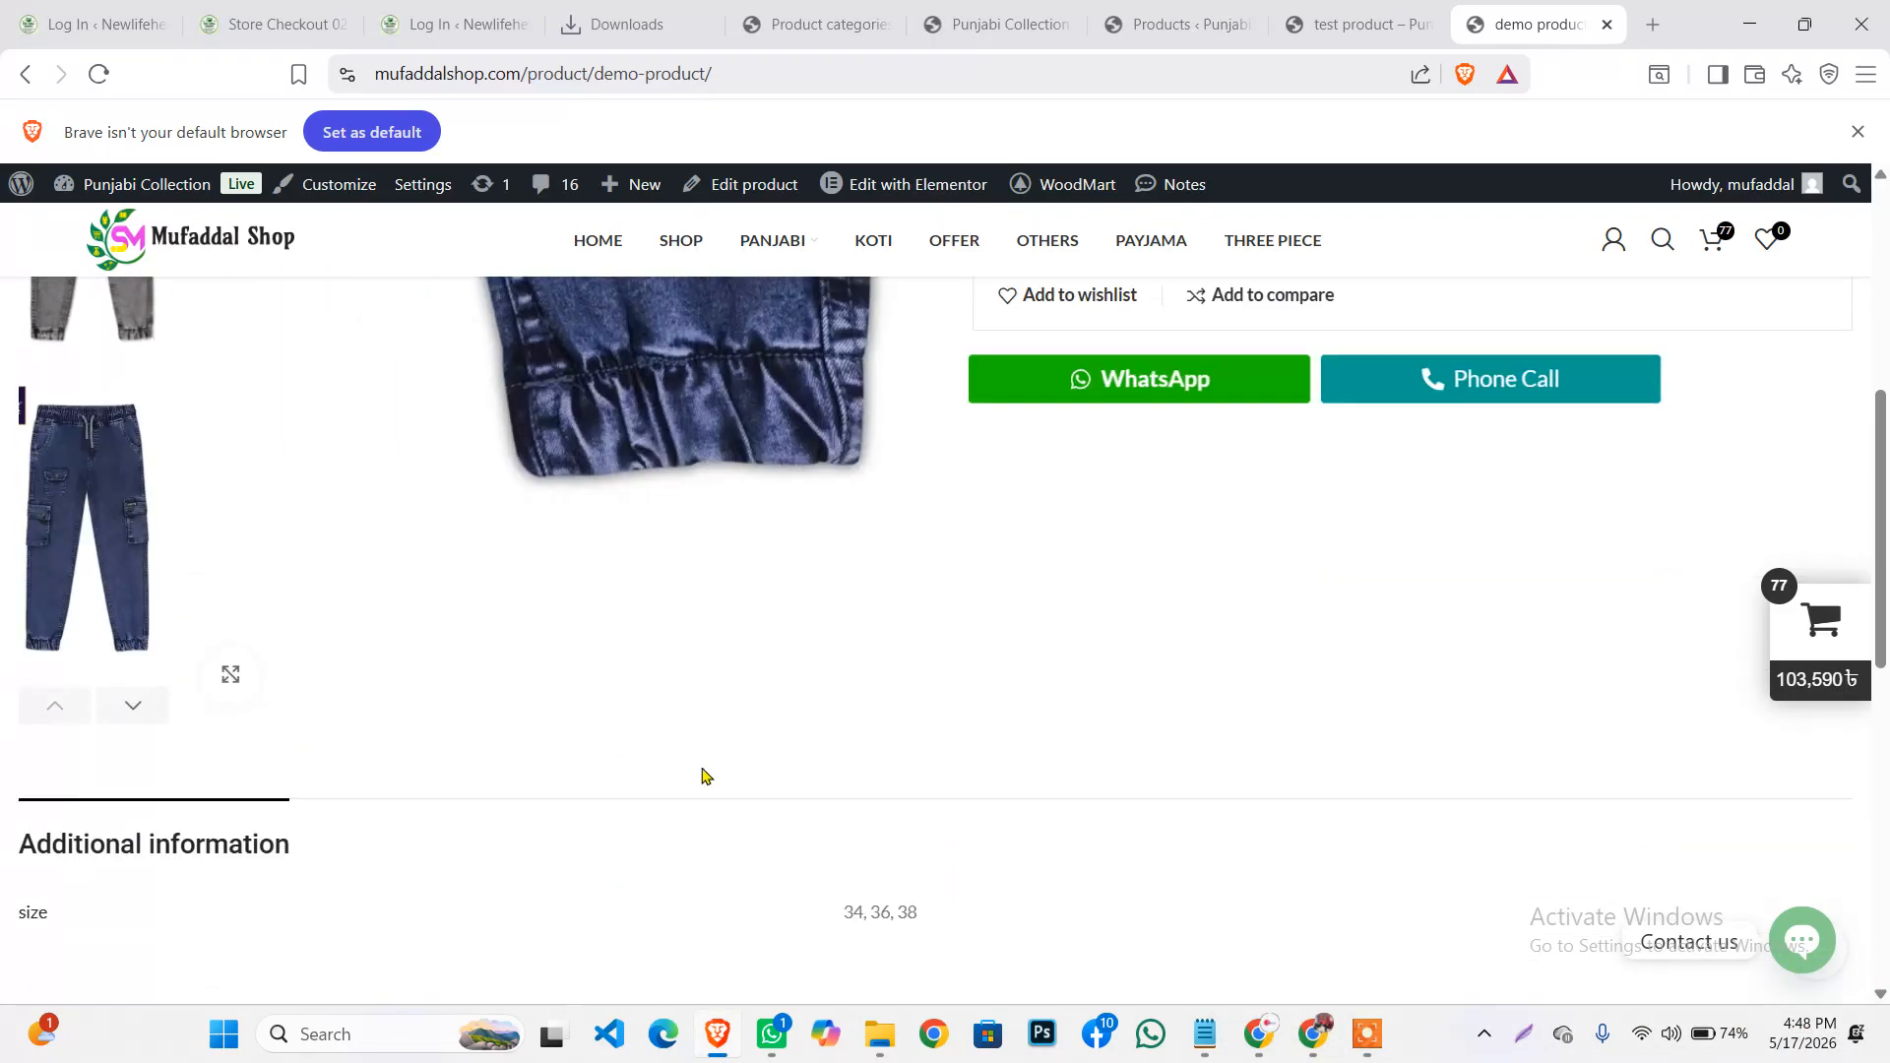
scroll(1182, 663, up, 6)
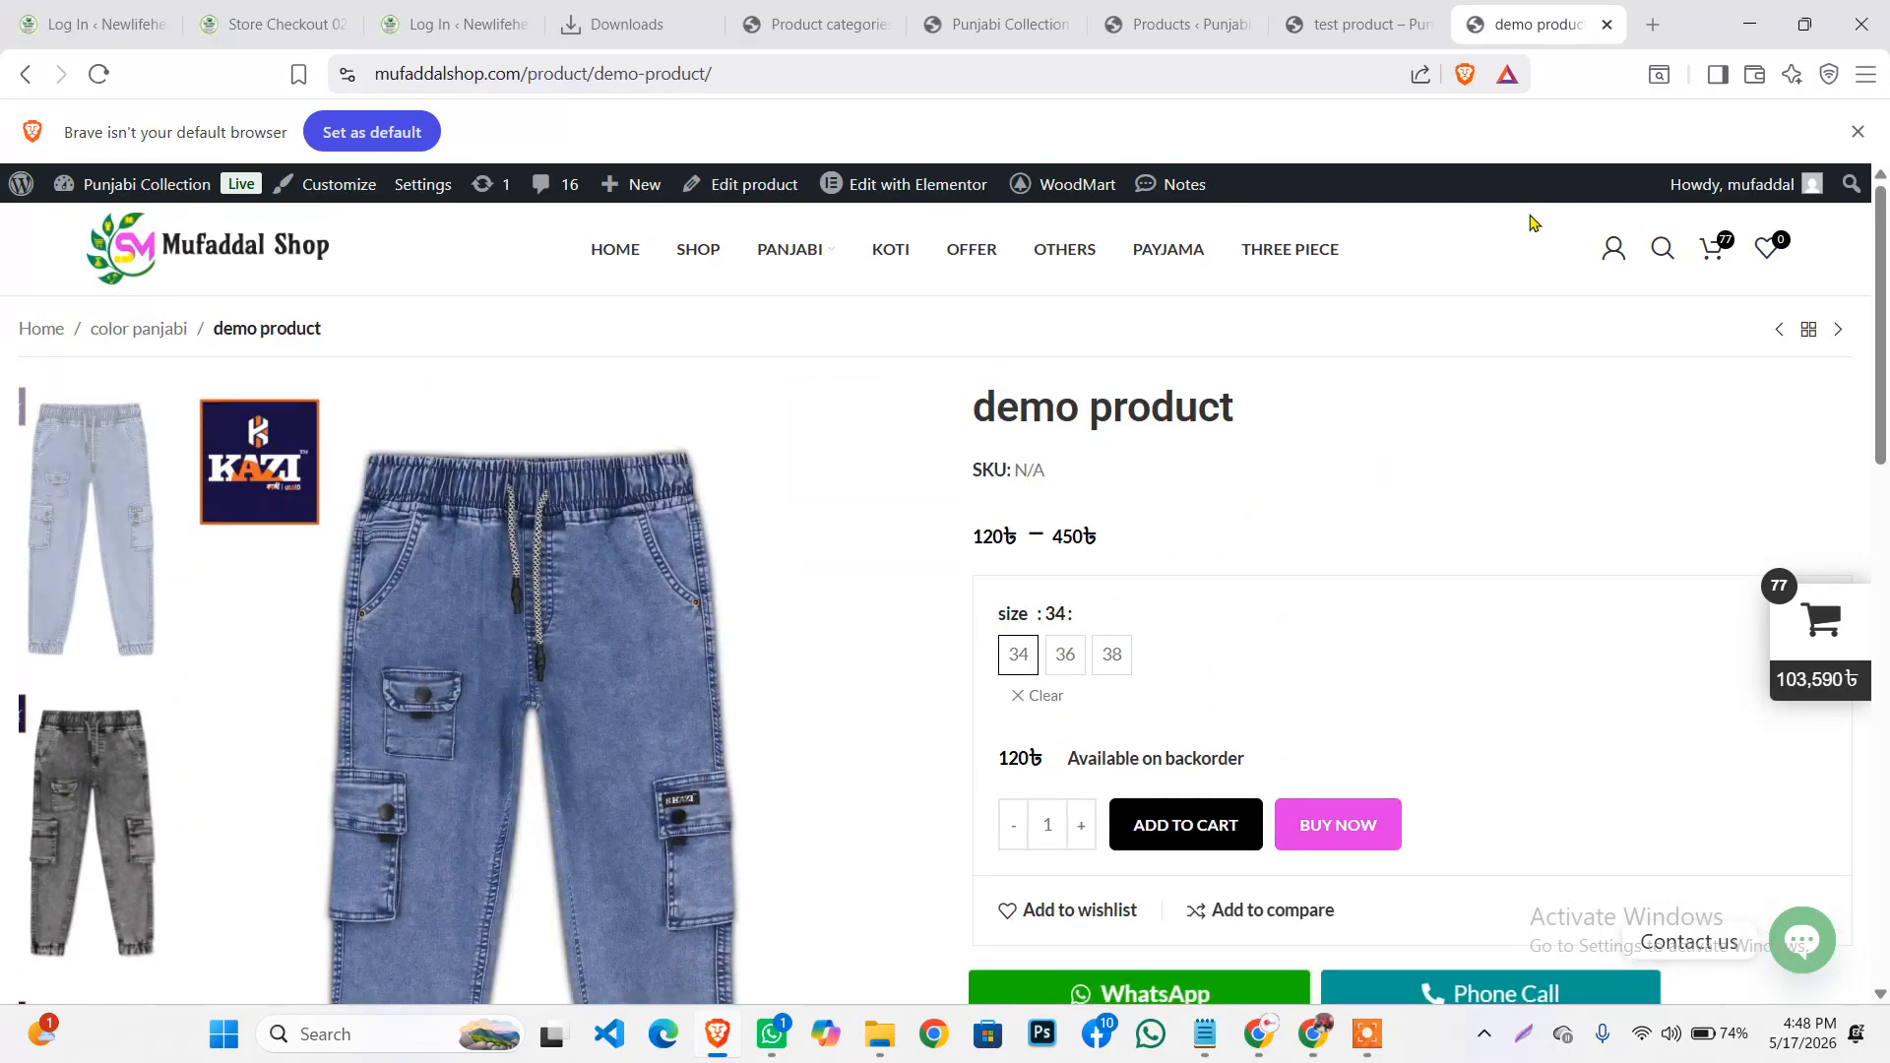
scroll(1195, 434, down, 5)
scroll(651, 753, down, 6)
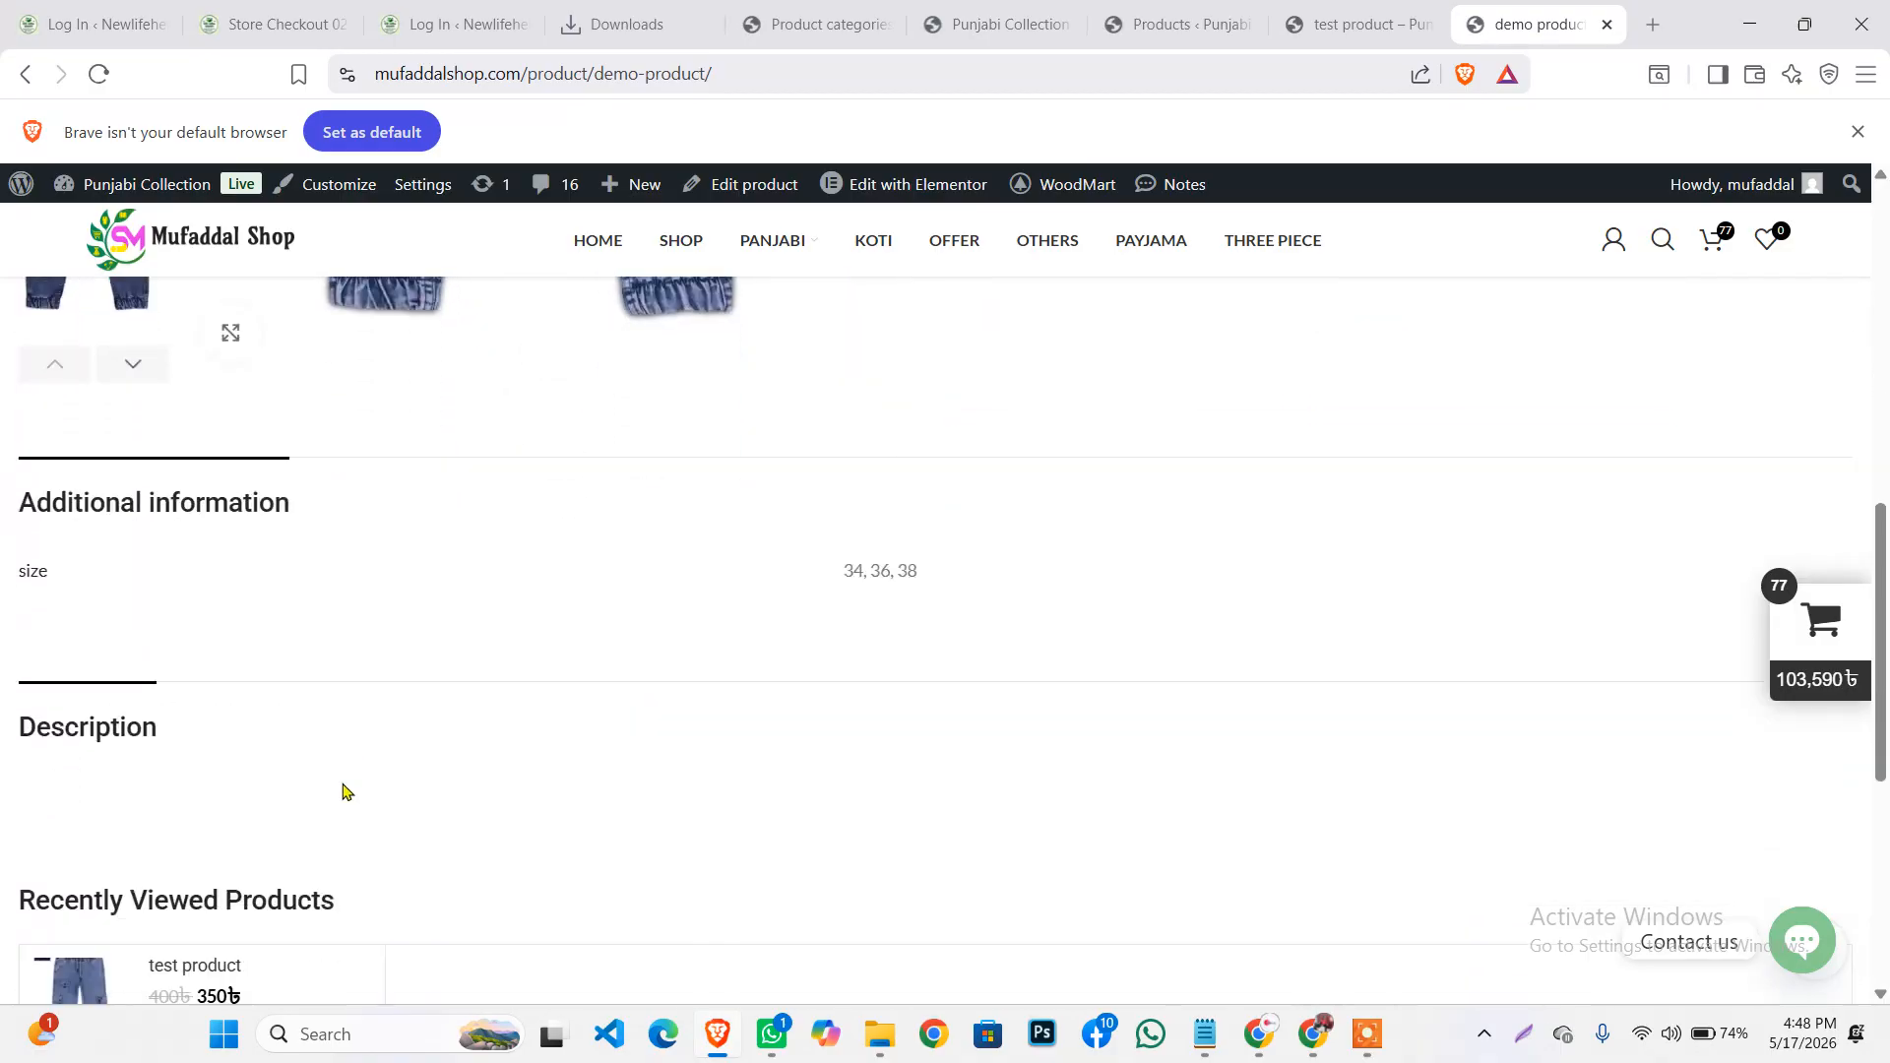
scroll(232, 726, up, 9)
scroll(813, 473, up, 3)
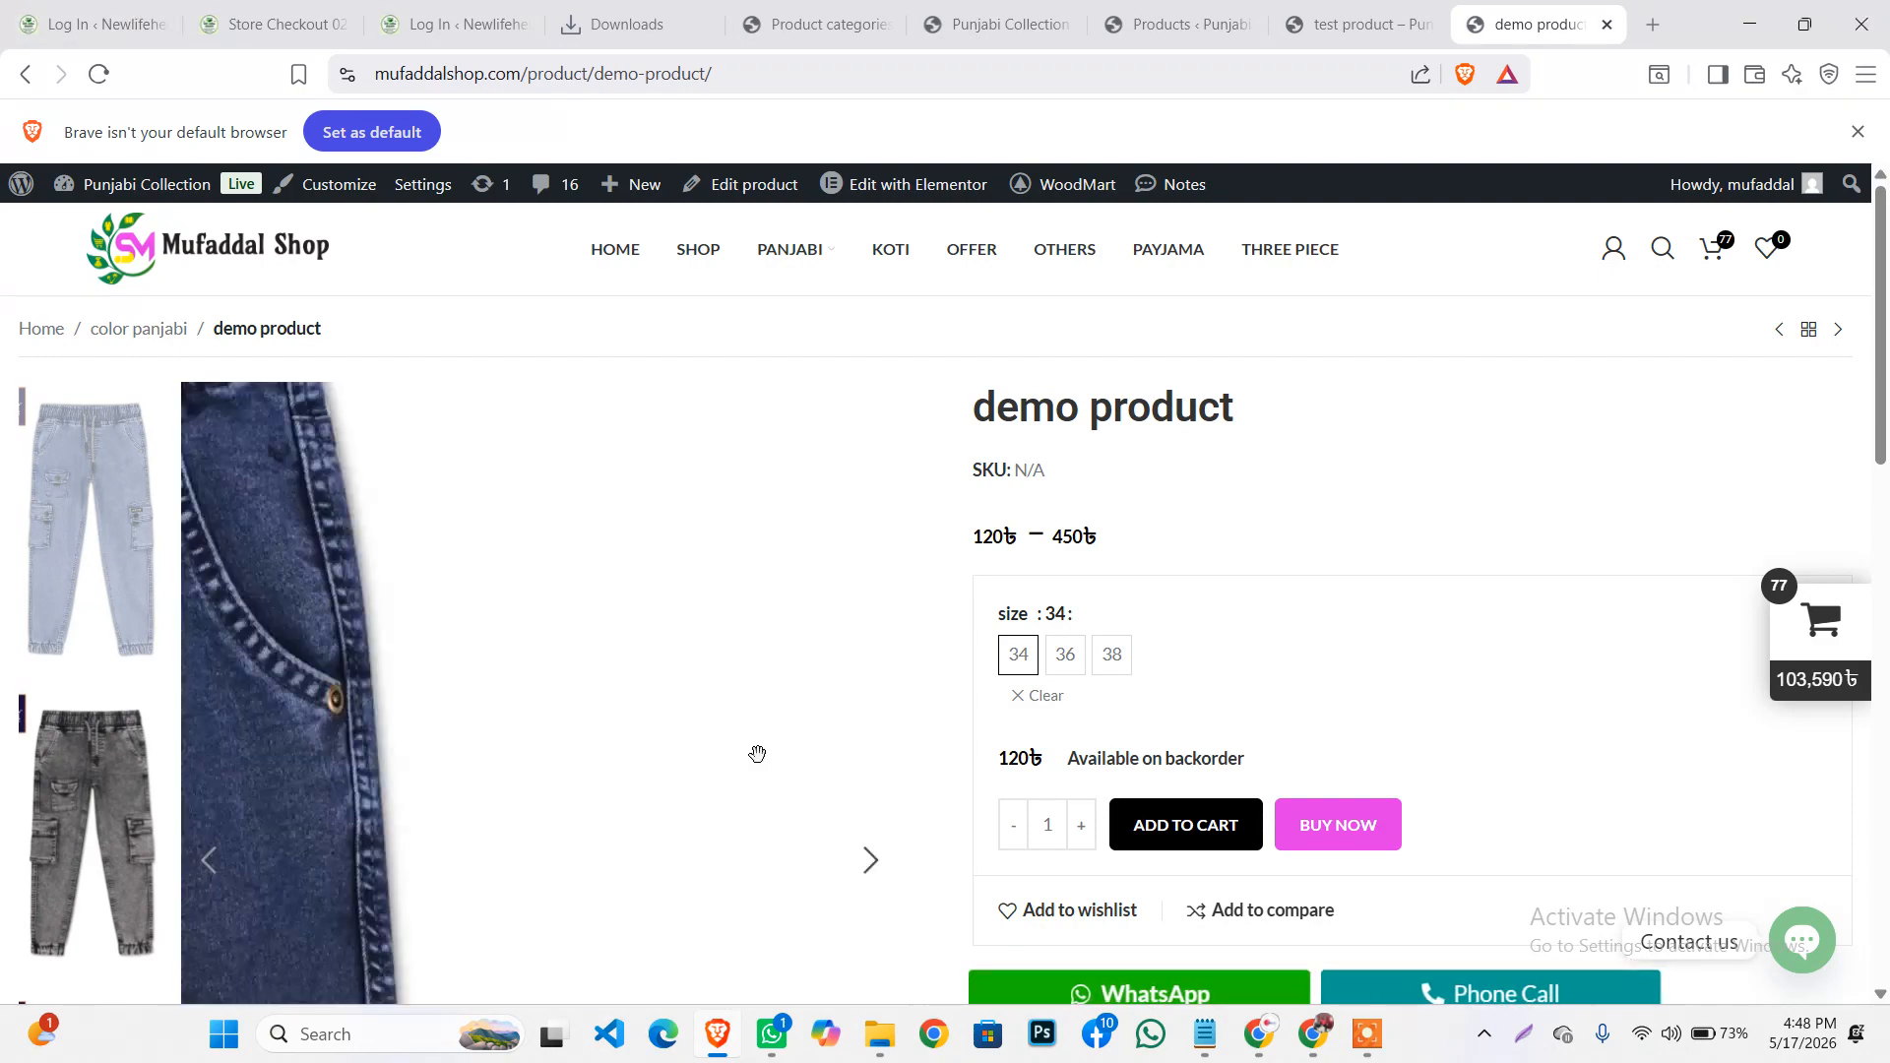
Reopen the demo product's Edit Product page from All Products and look through its settings
click(814, 29)
scroll(79, 640, down, 3)
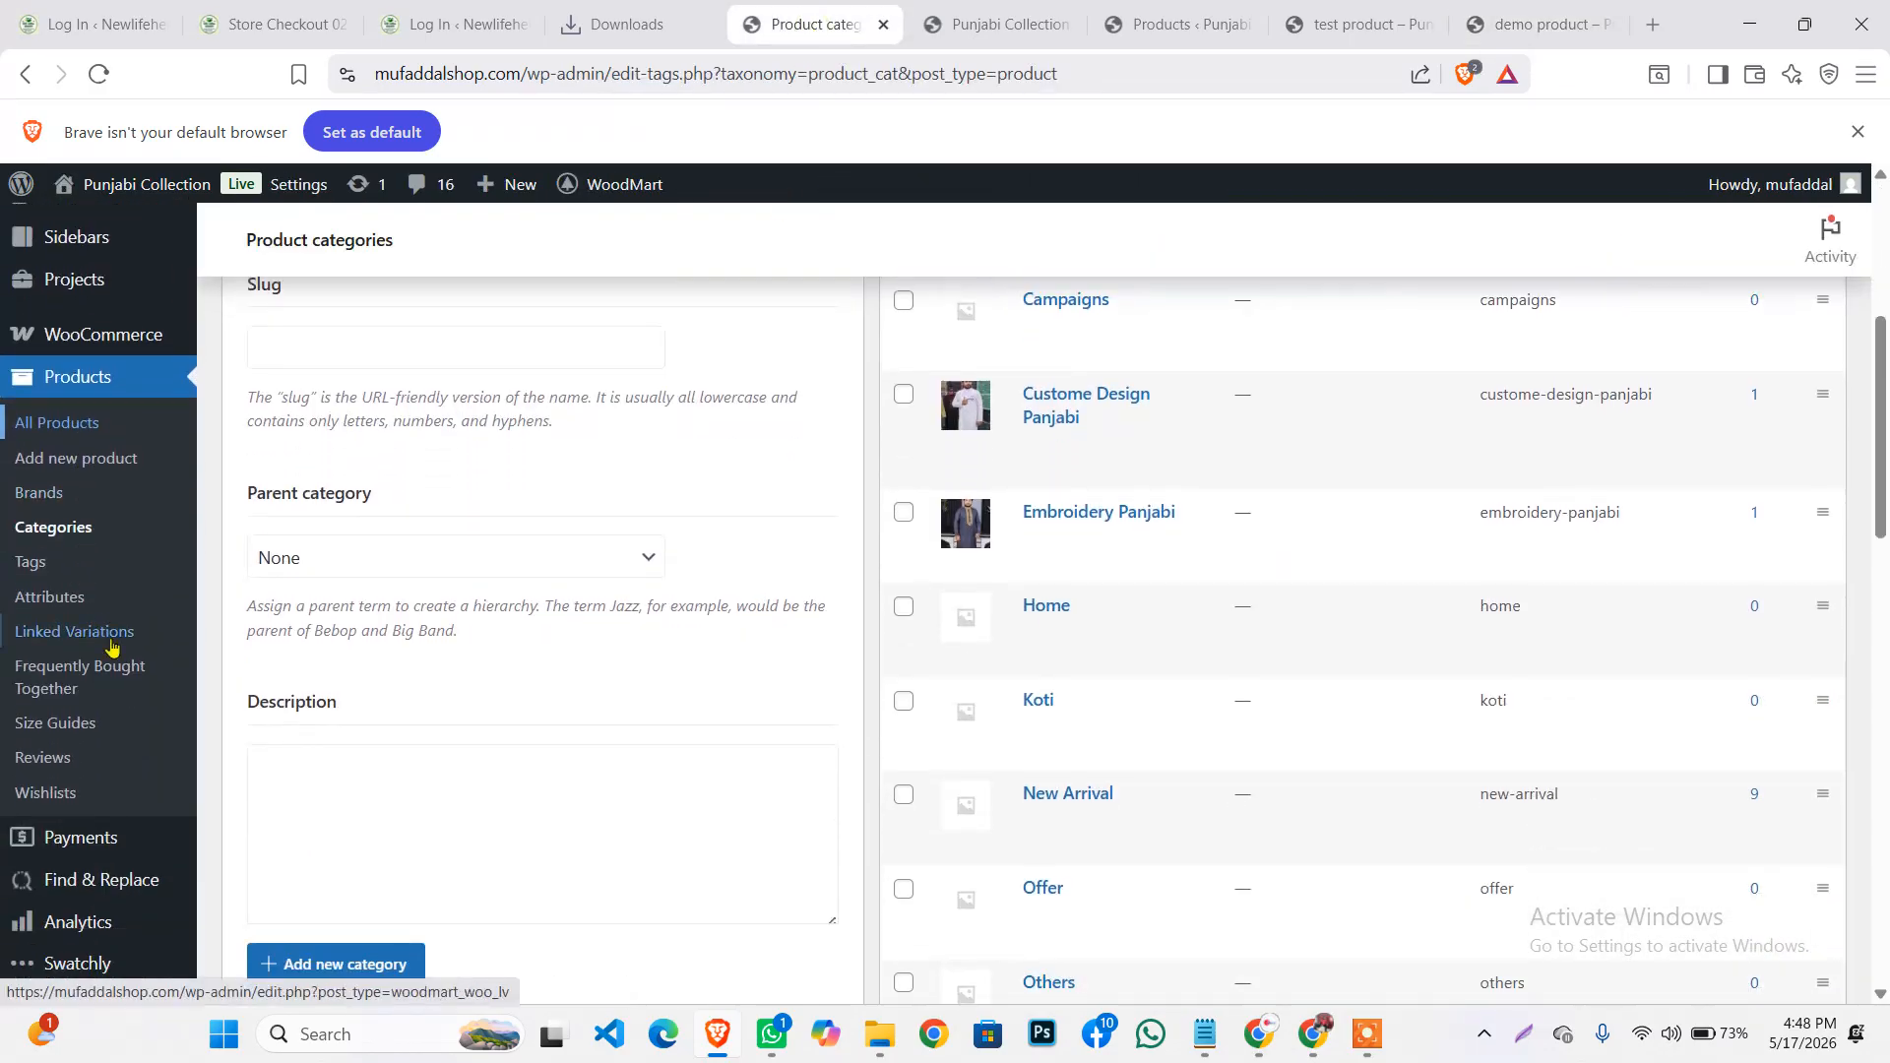
click(56, 431)
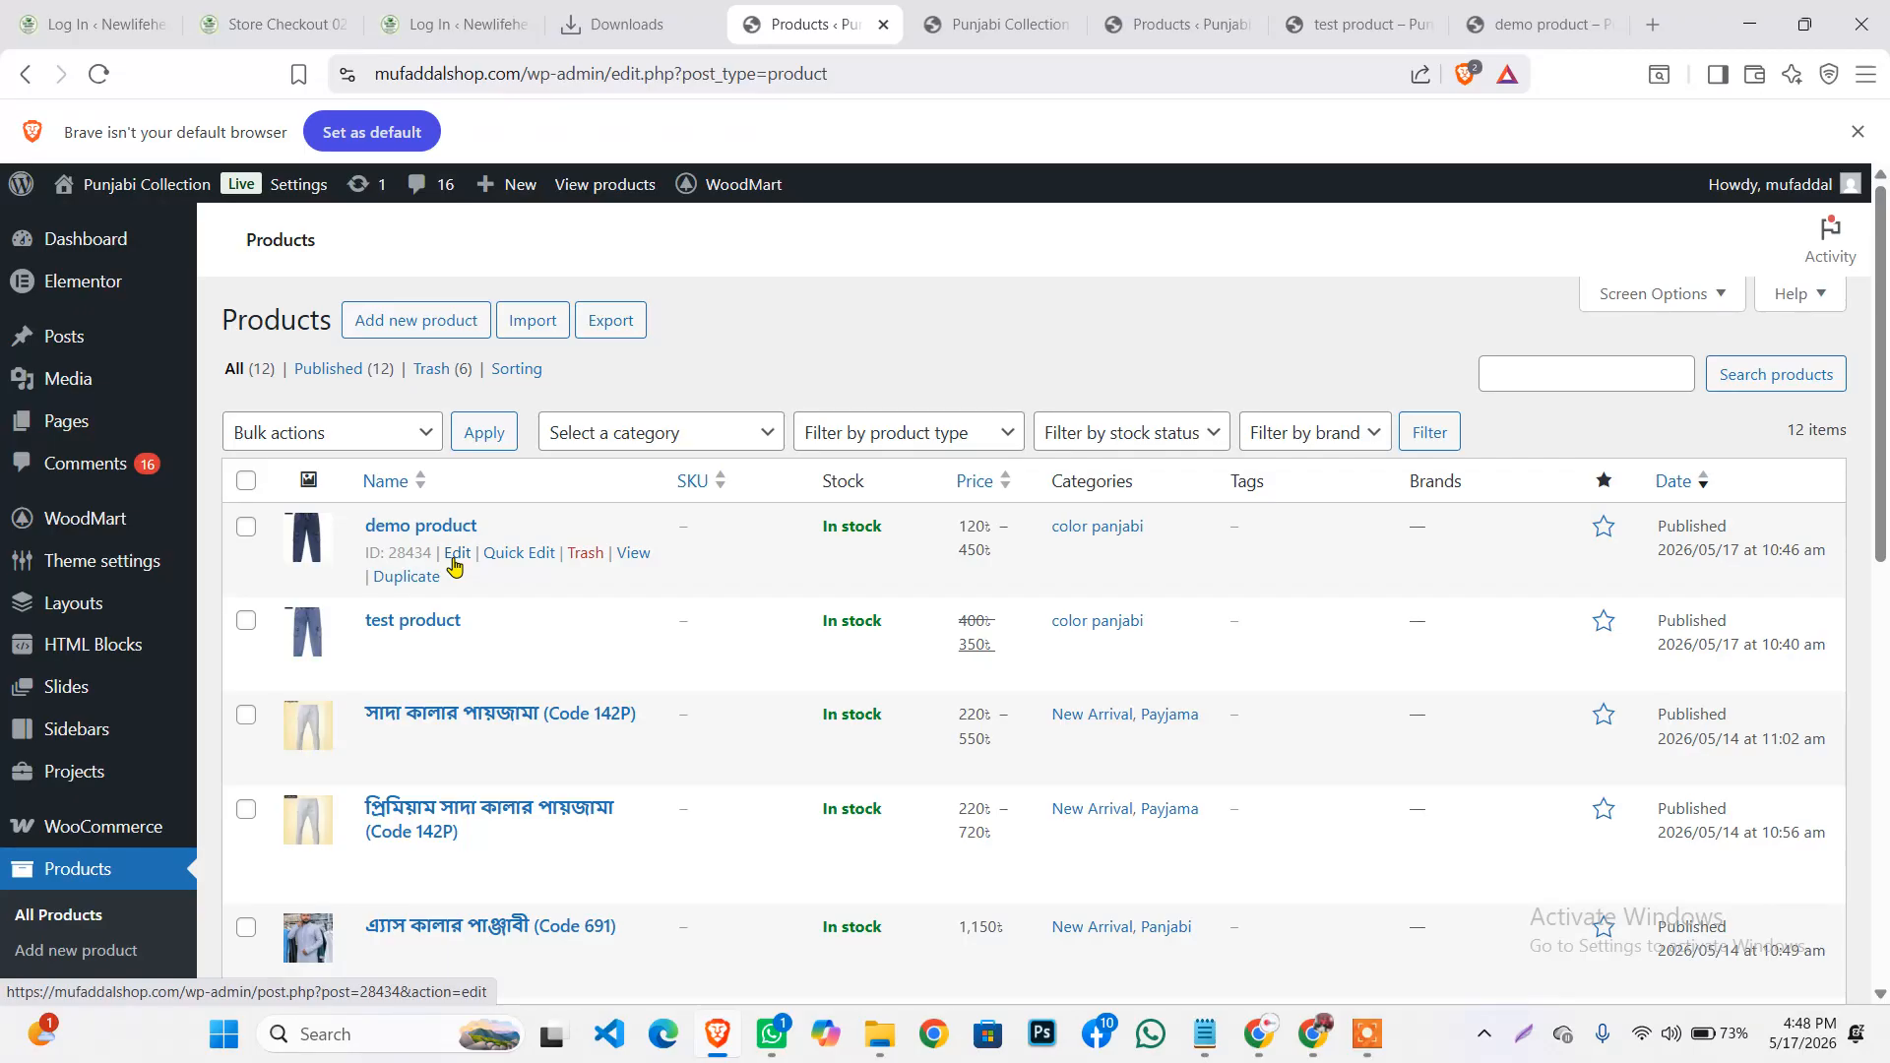
click(456, 555)
scroll(494, 404, down, 3)
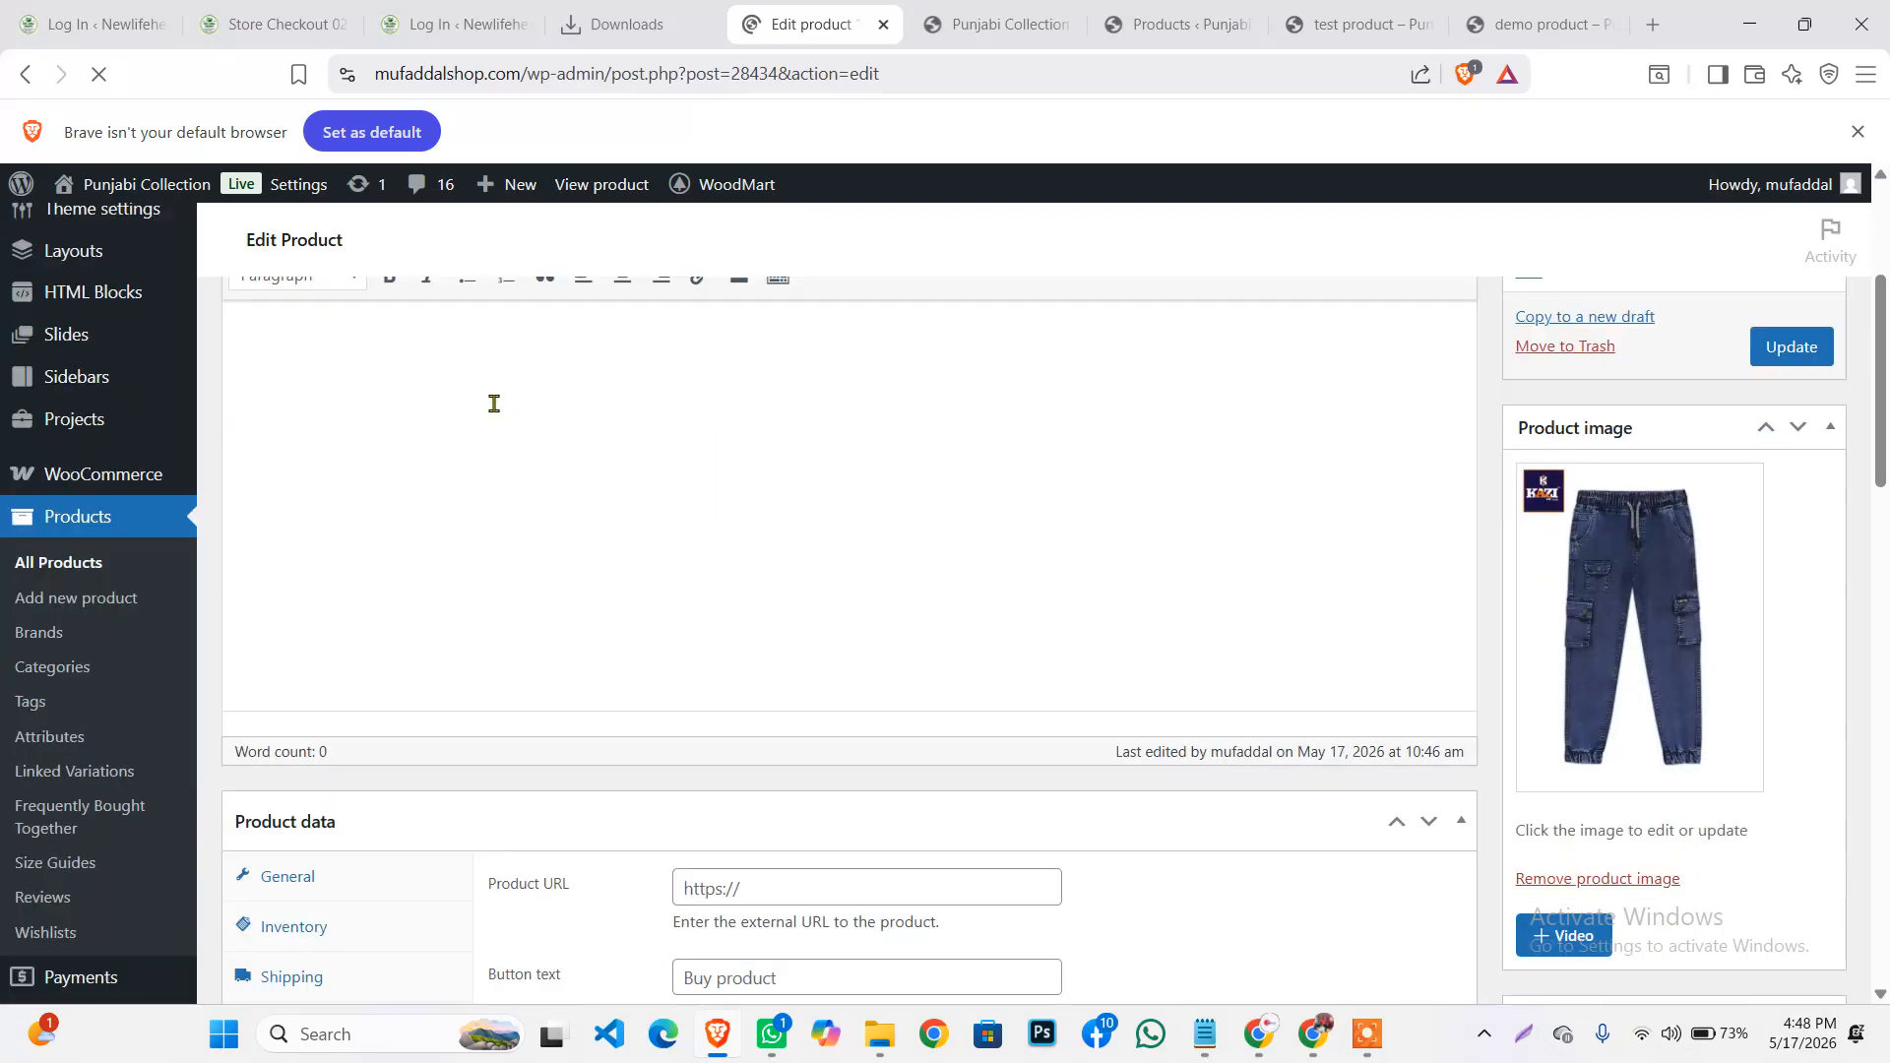
scroll(980, 655, down, 6)
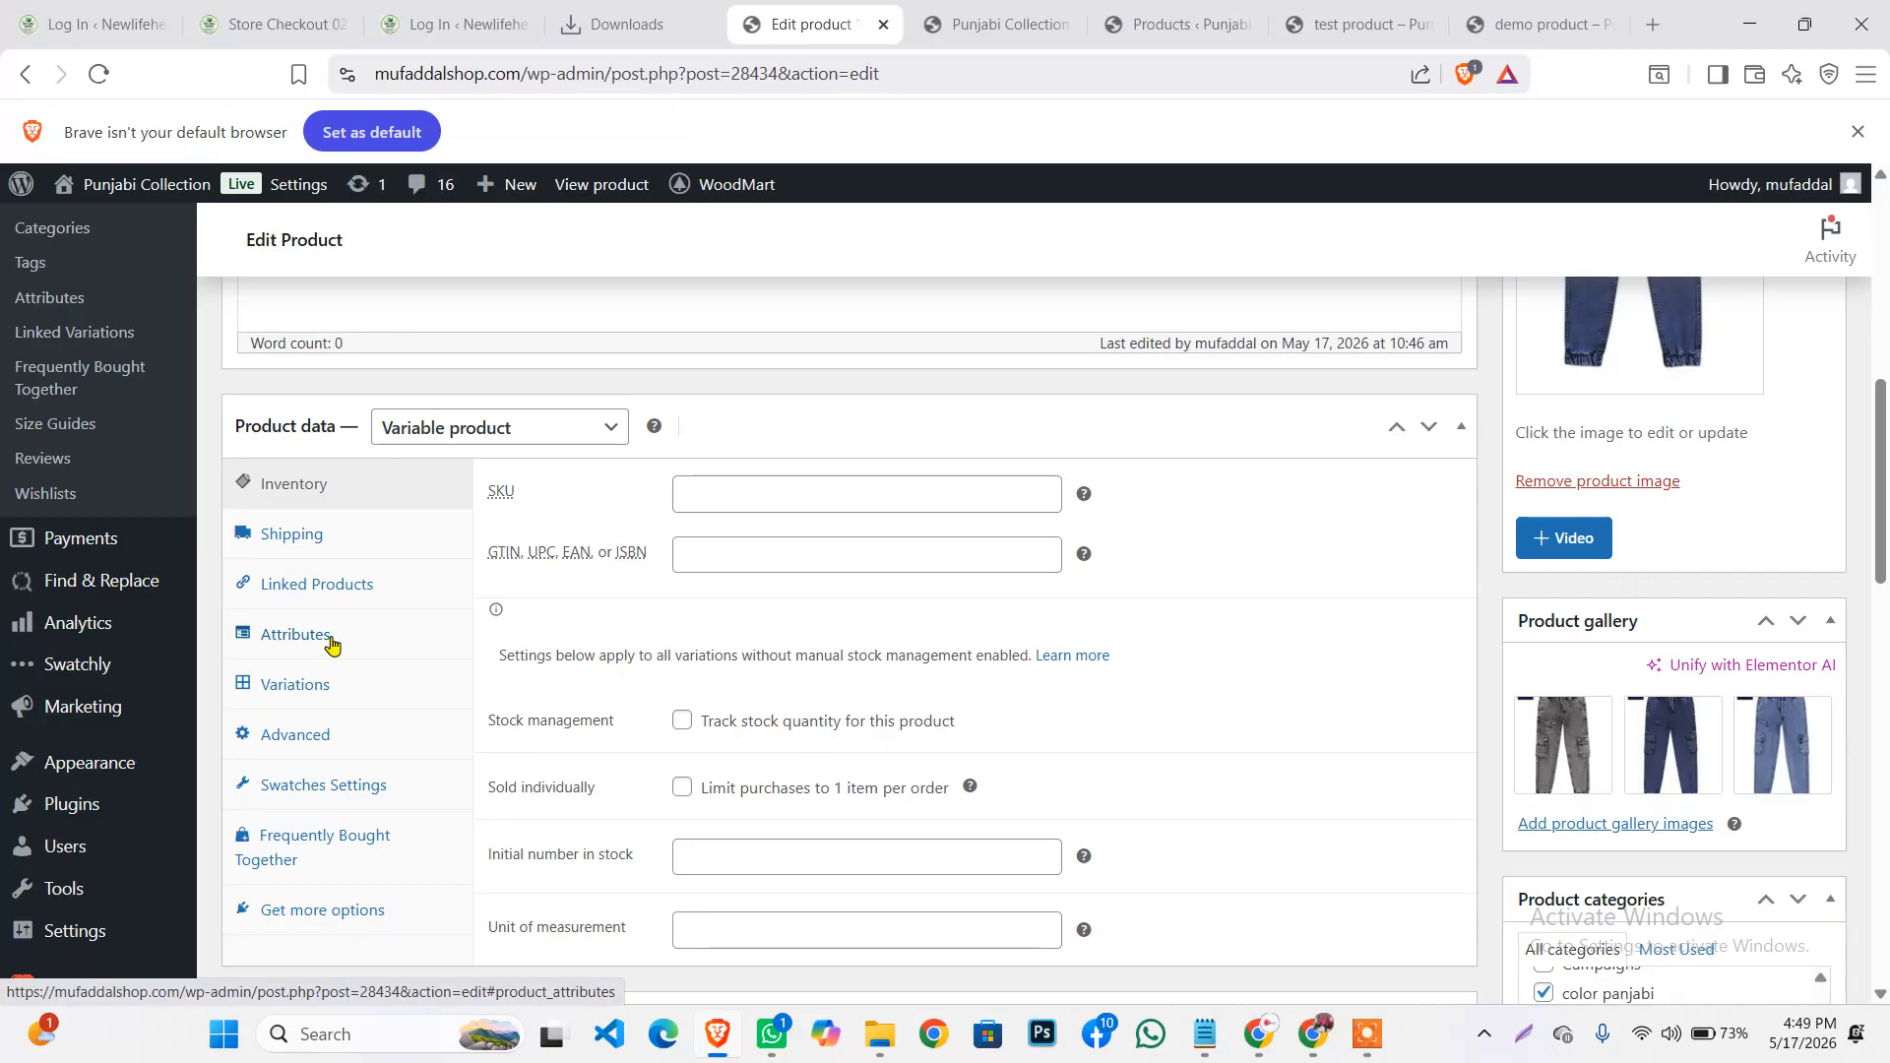
scroll(331, 644, down, 10)
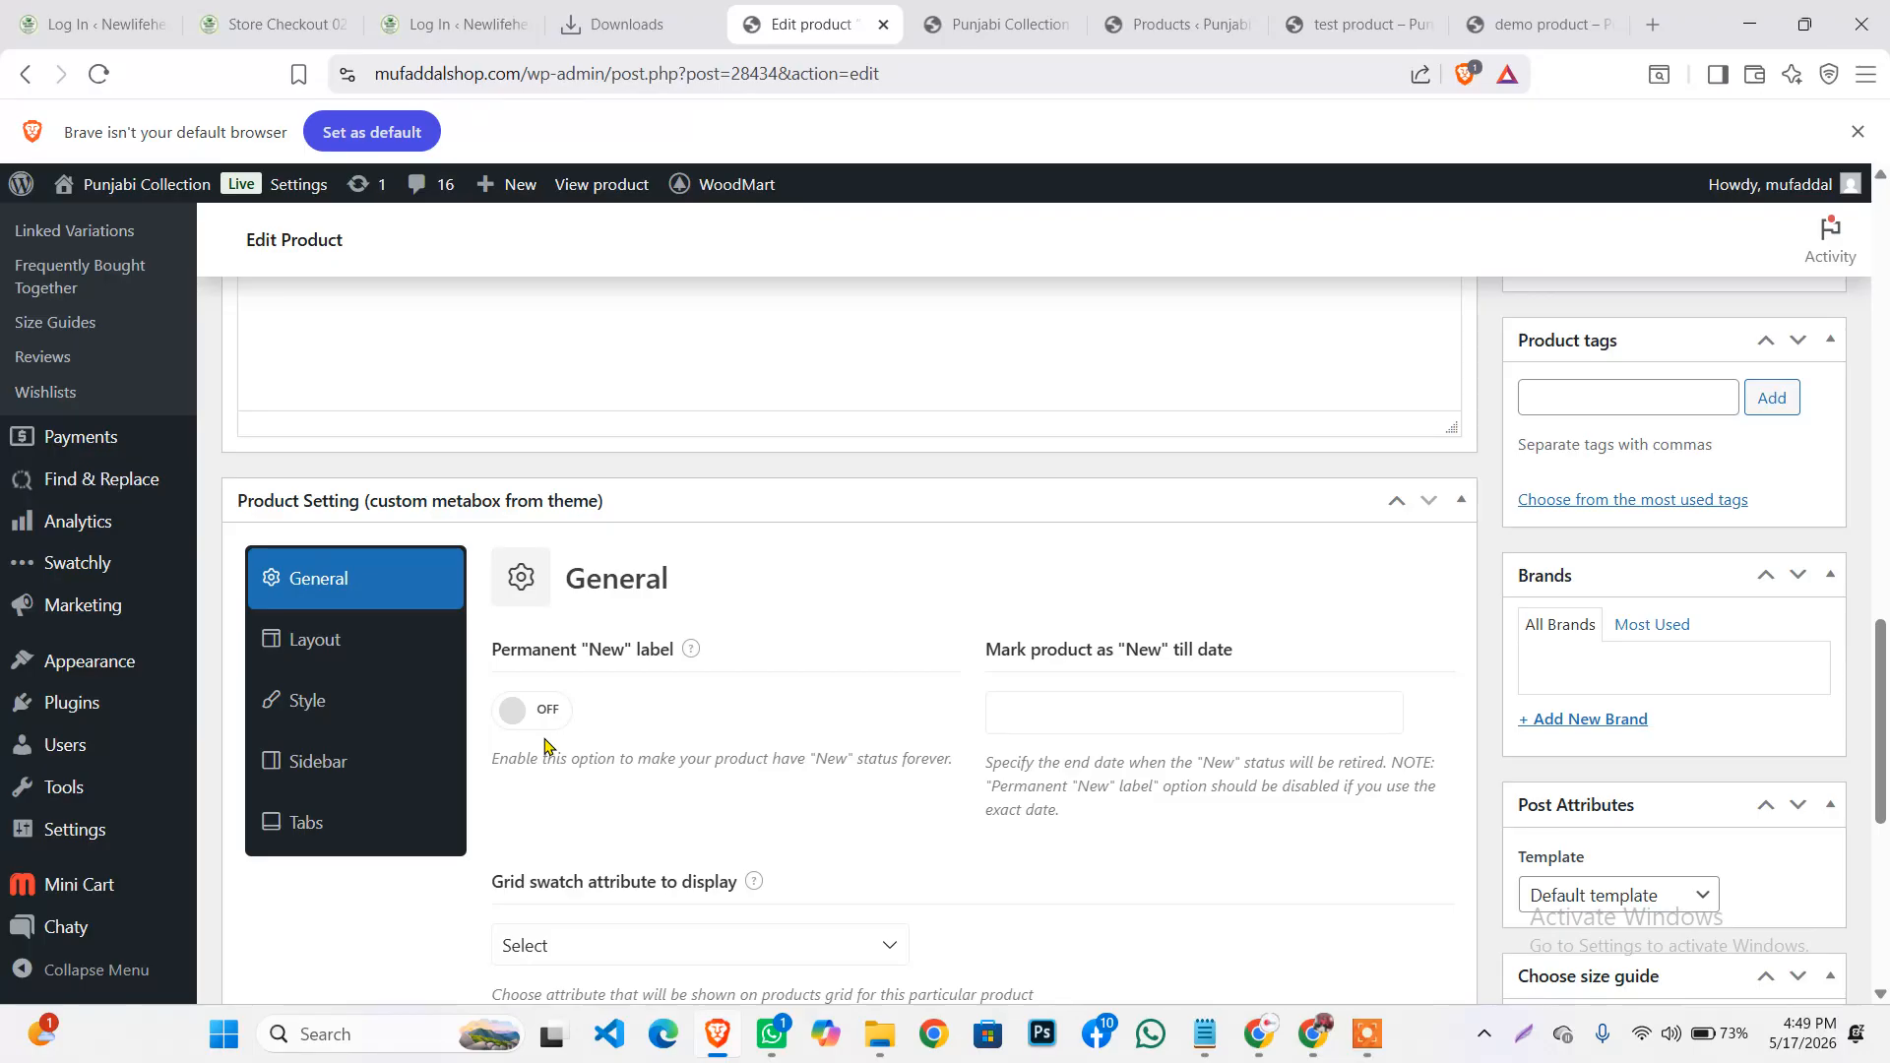
scroll(544, 746, up, 10)
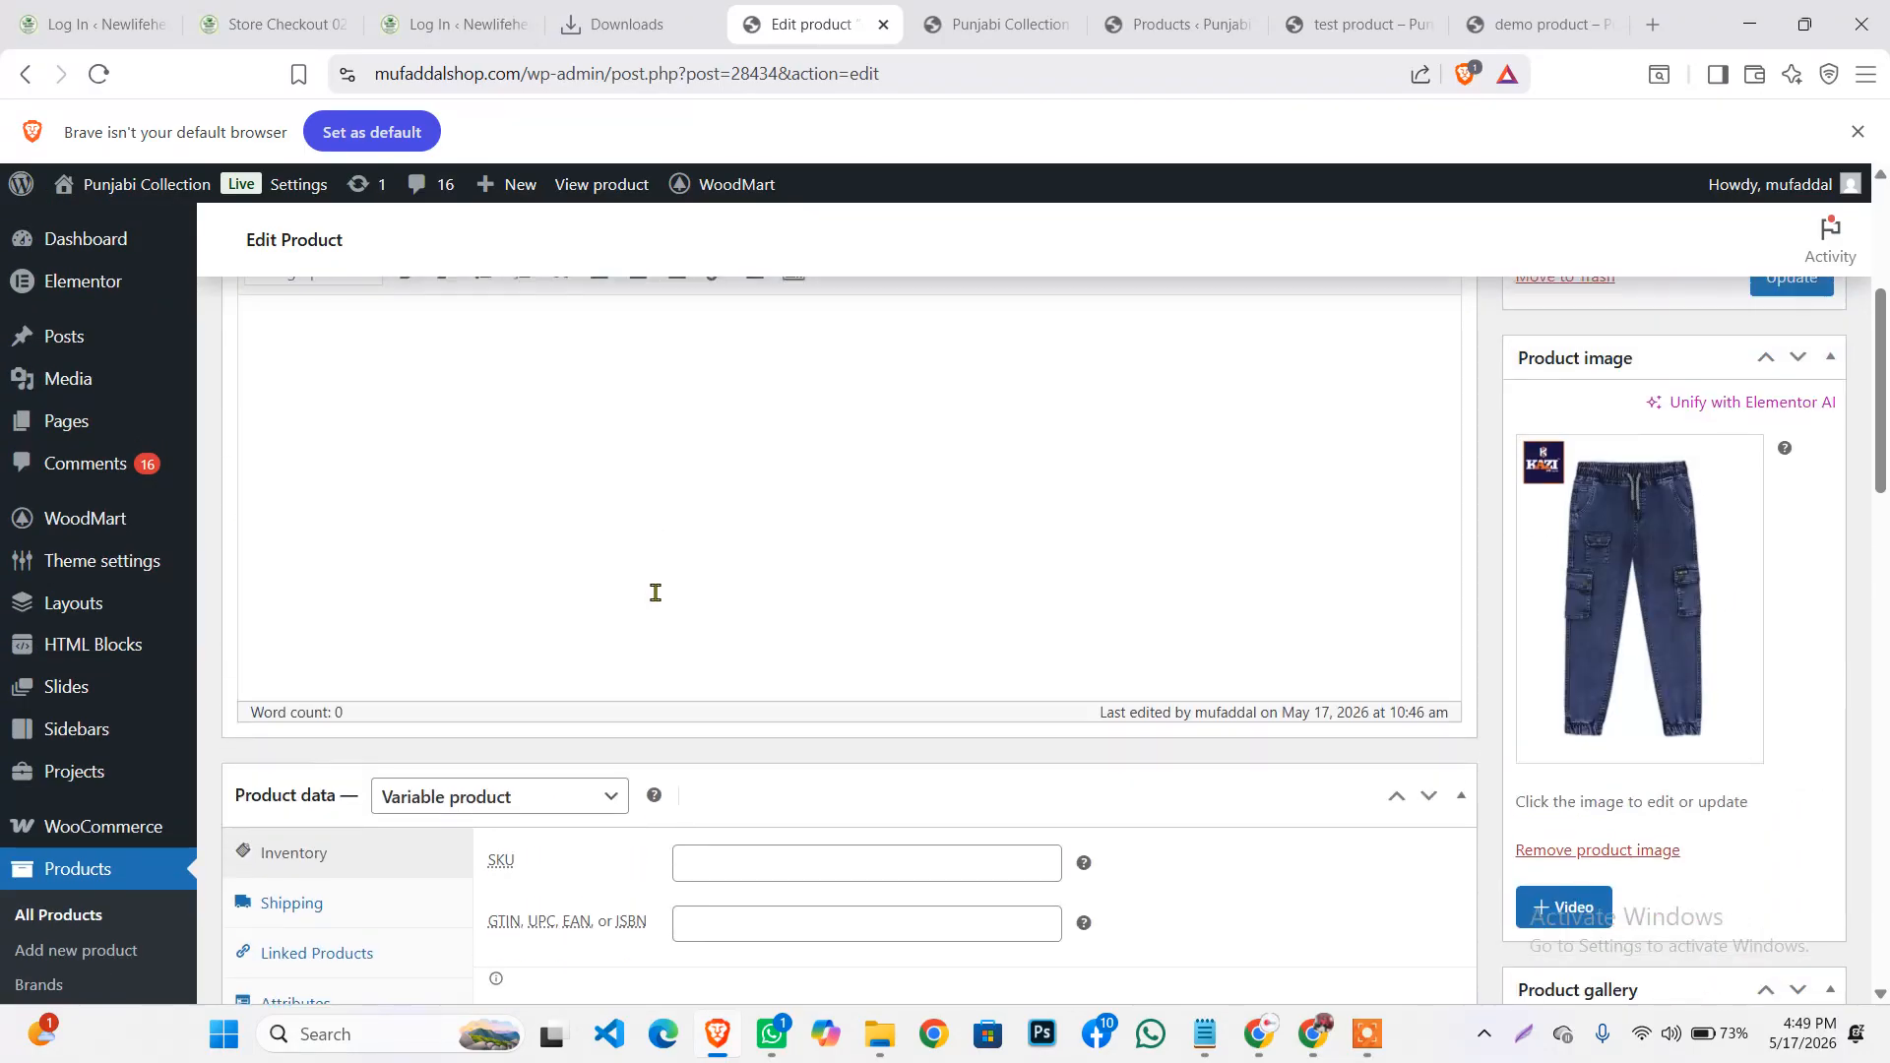
Bulk-trash the demo product and test product, leaving 10 products in the list
click(68, 922)
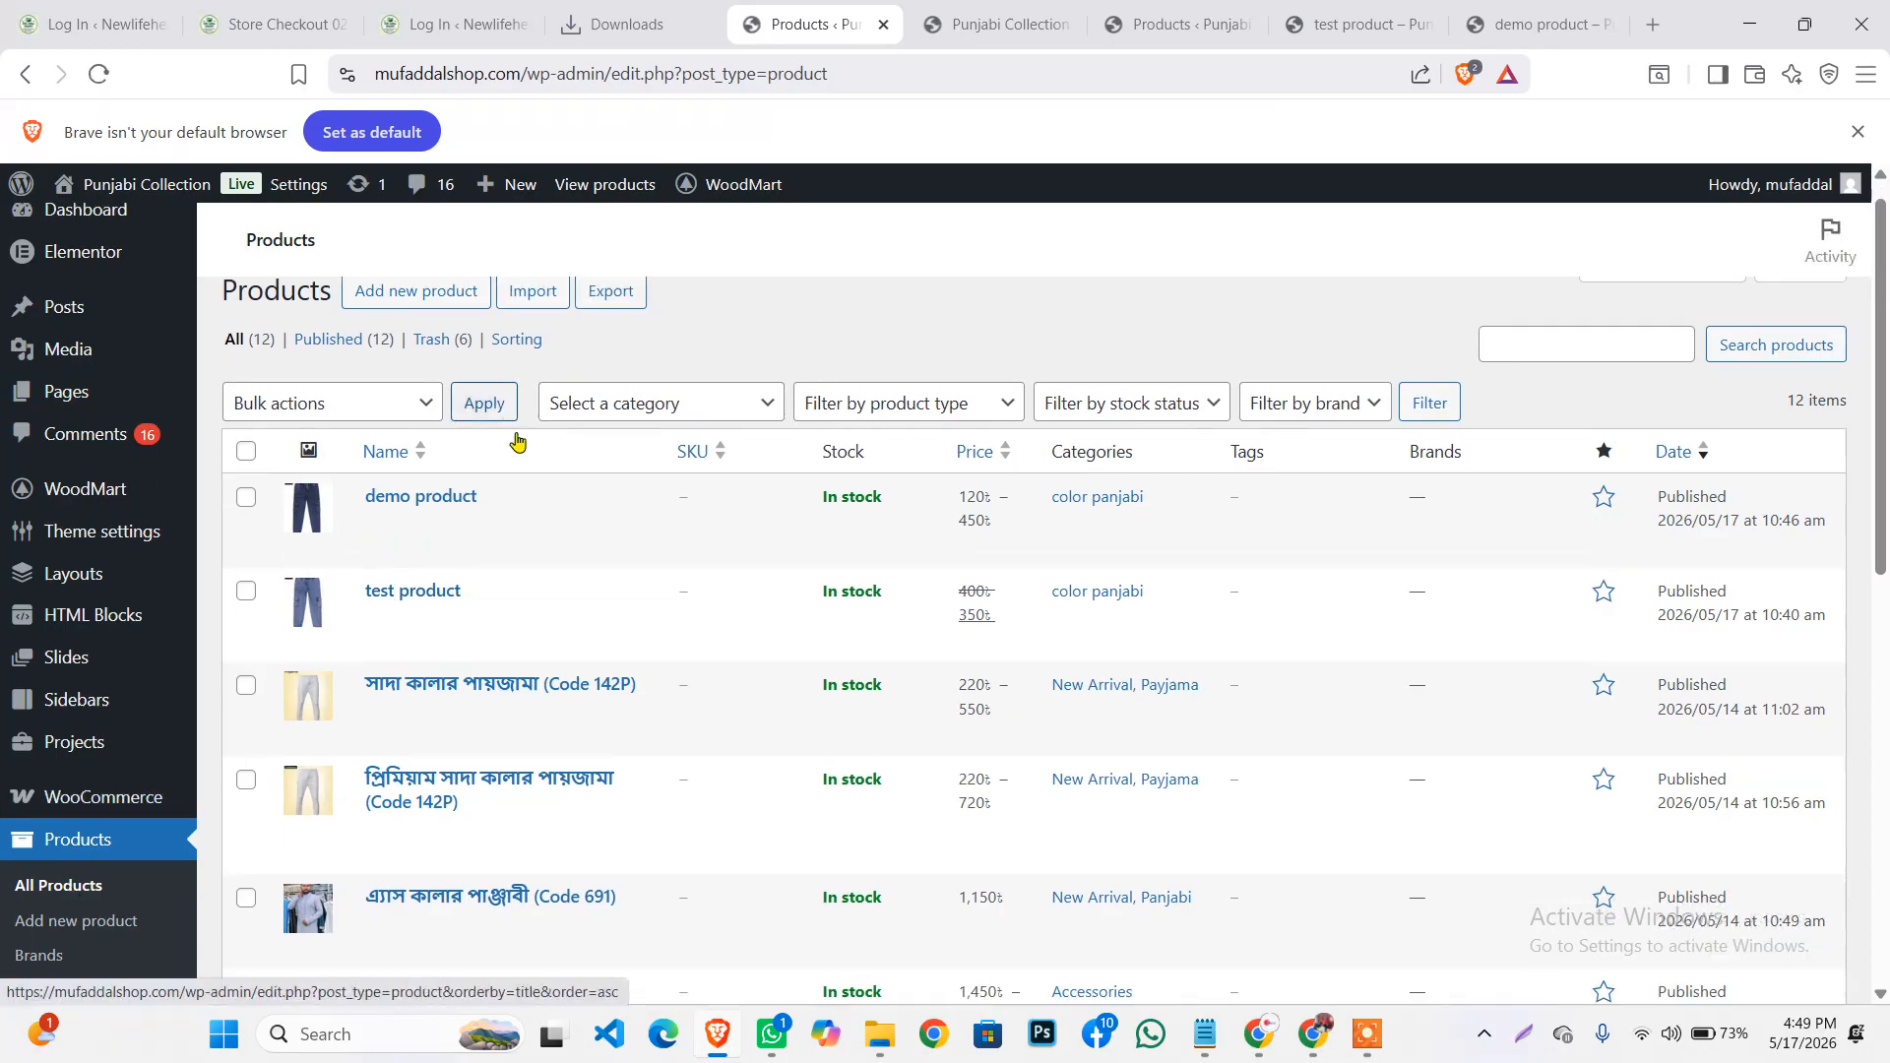
scroll(514, 439, down, 5)
scroll(257, 536, up, 5)
click(246, 534)
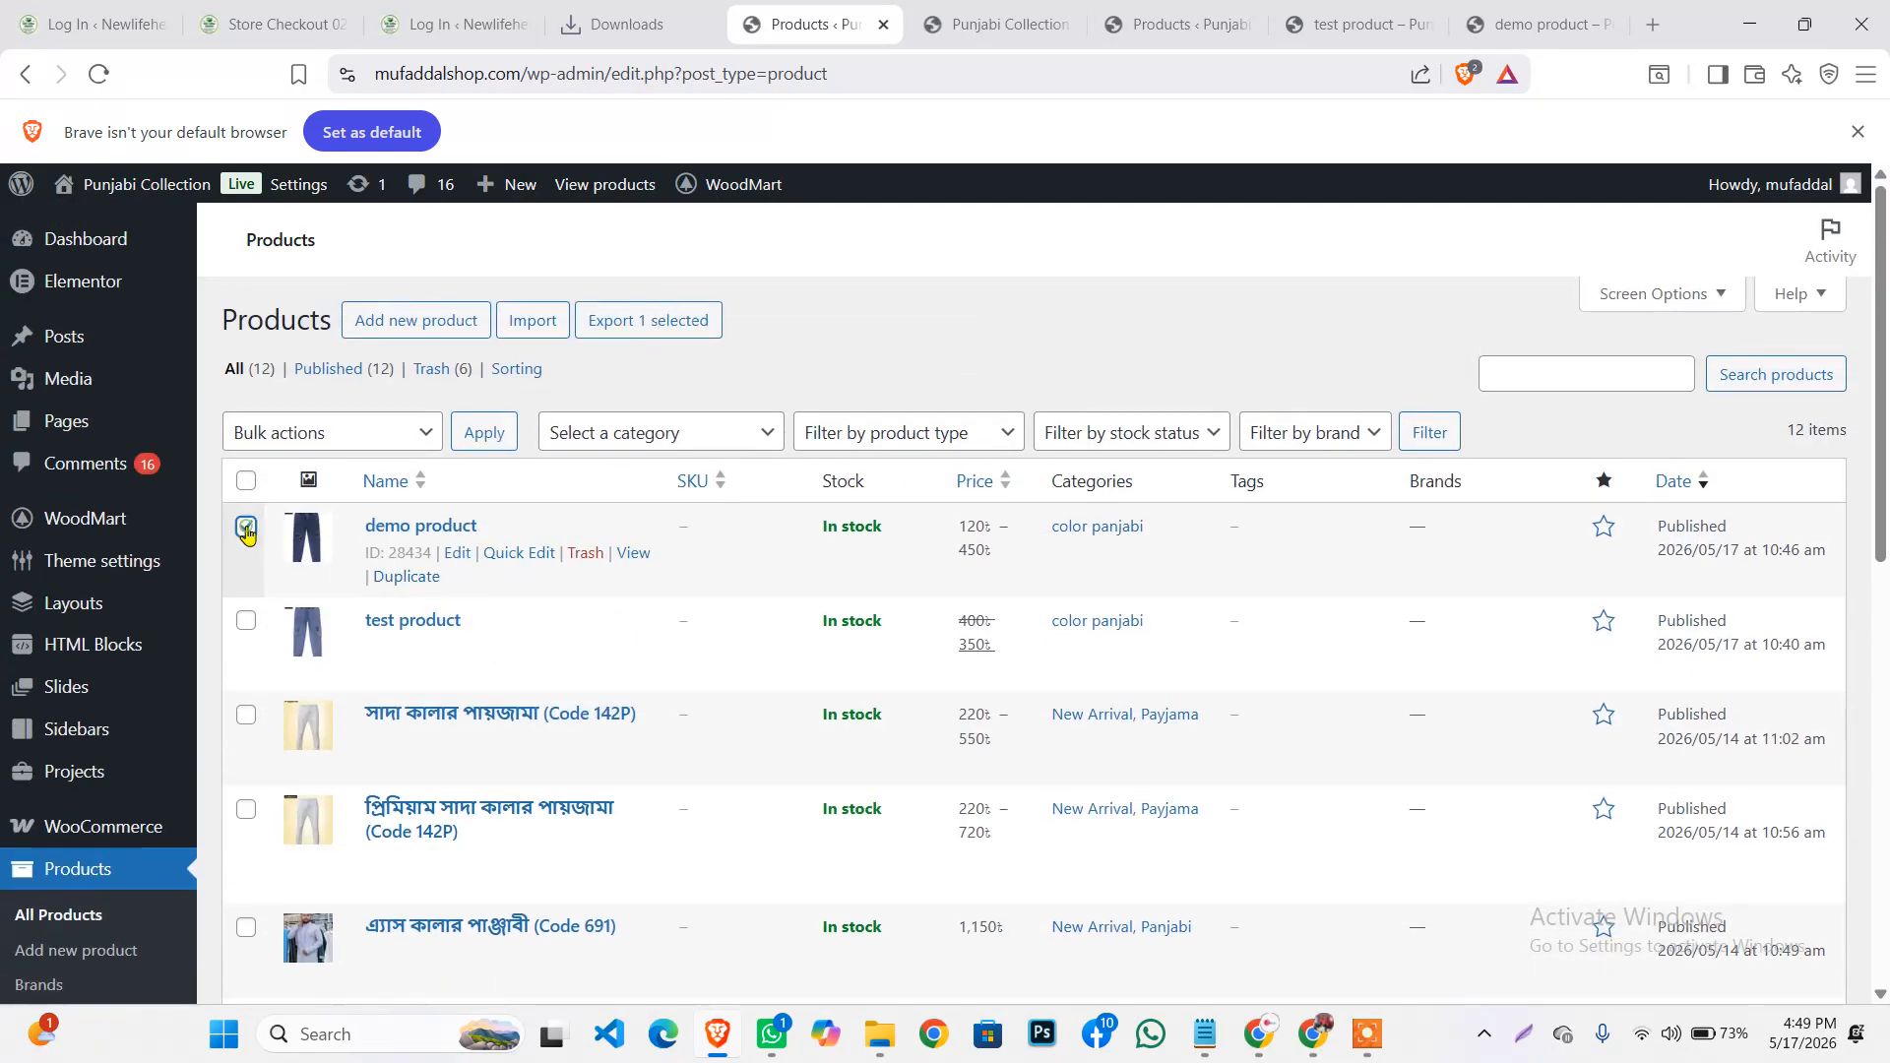
click(248, 623)
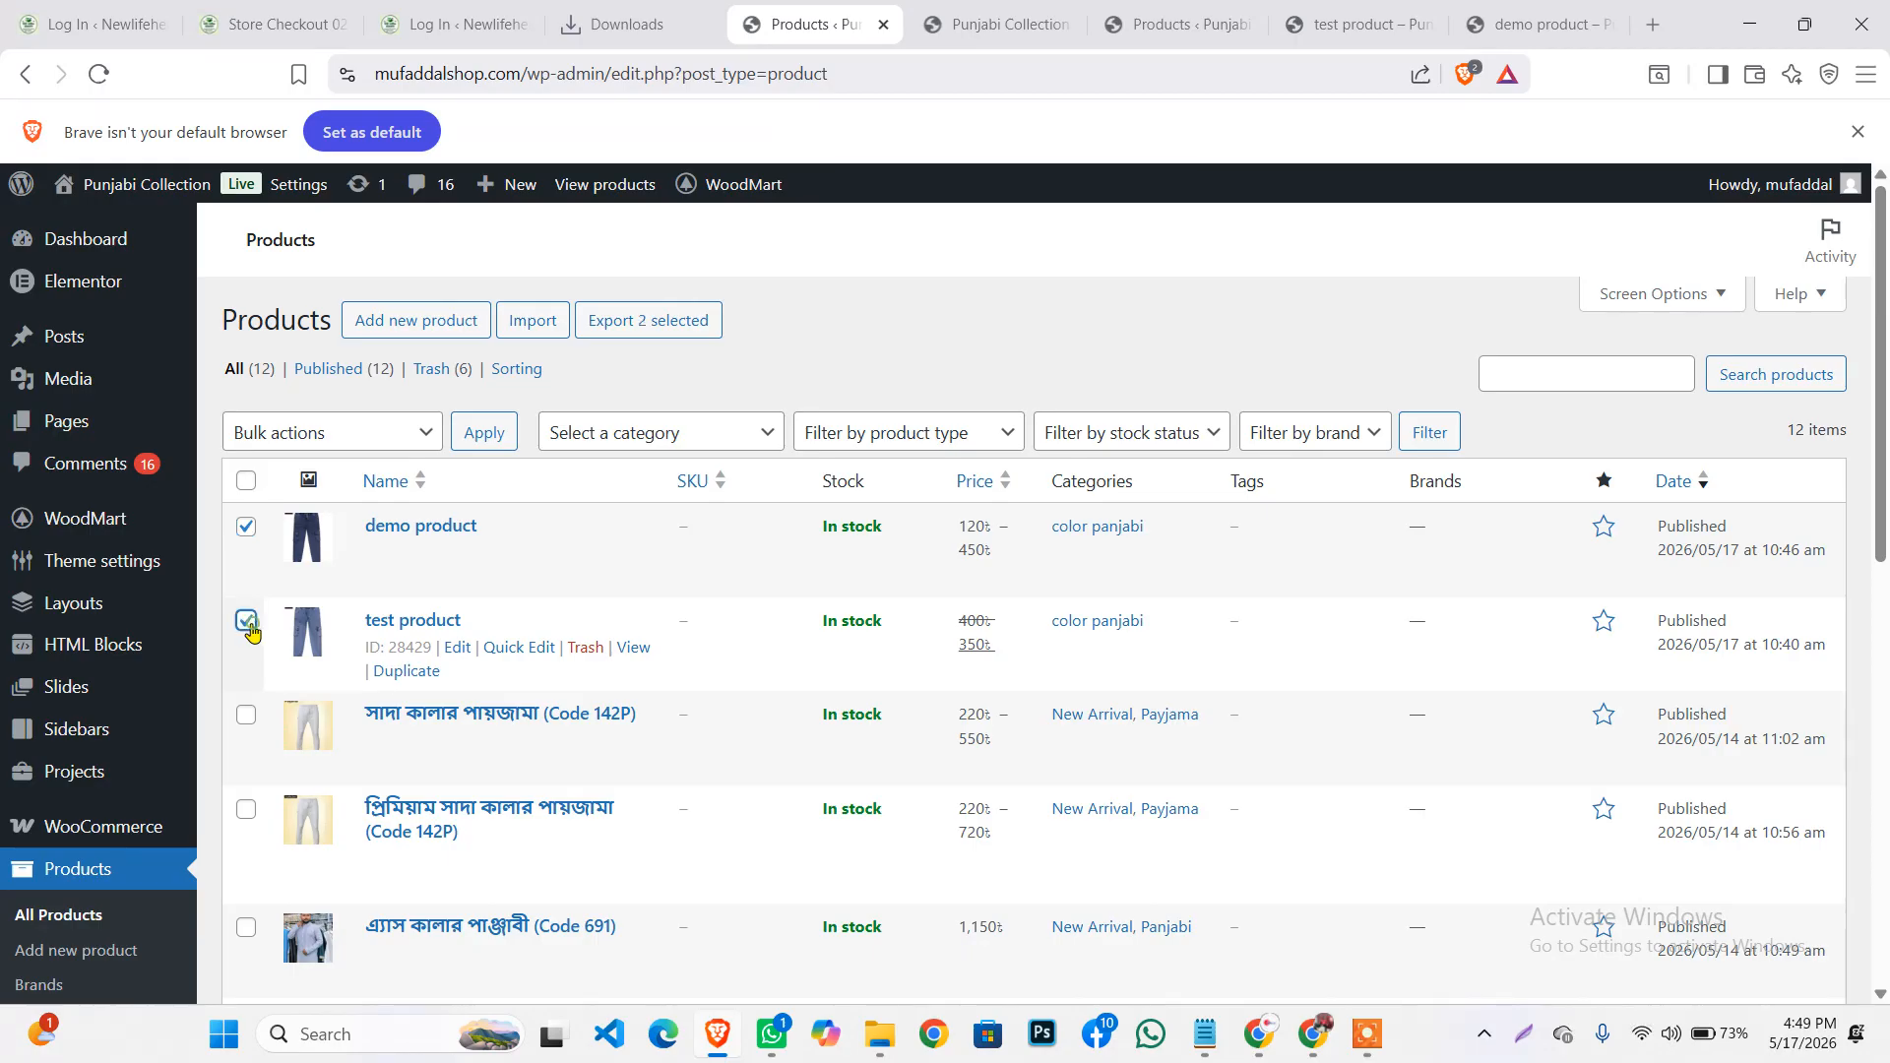
click(315, 445)
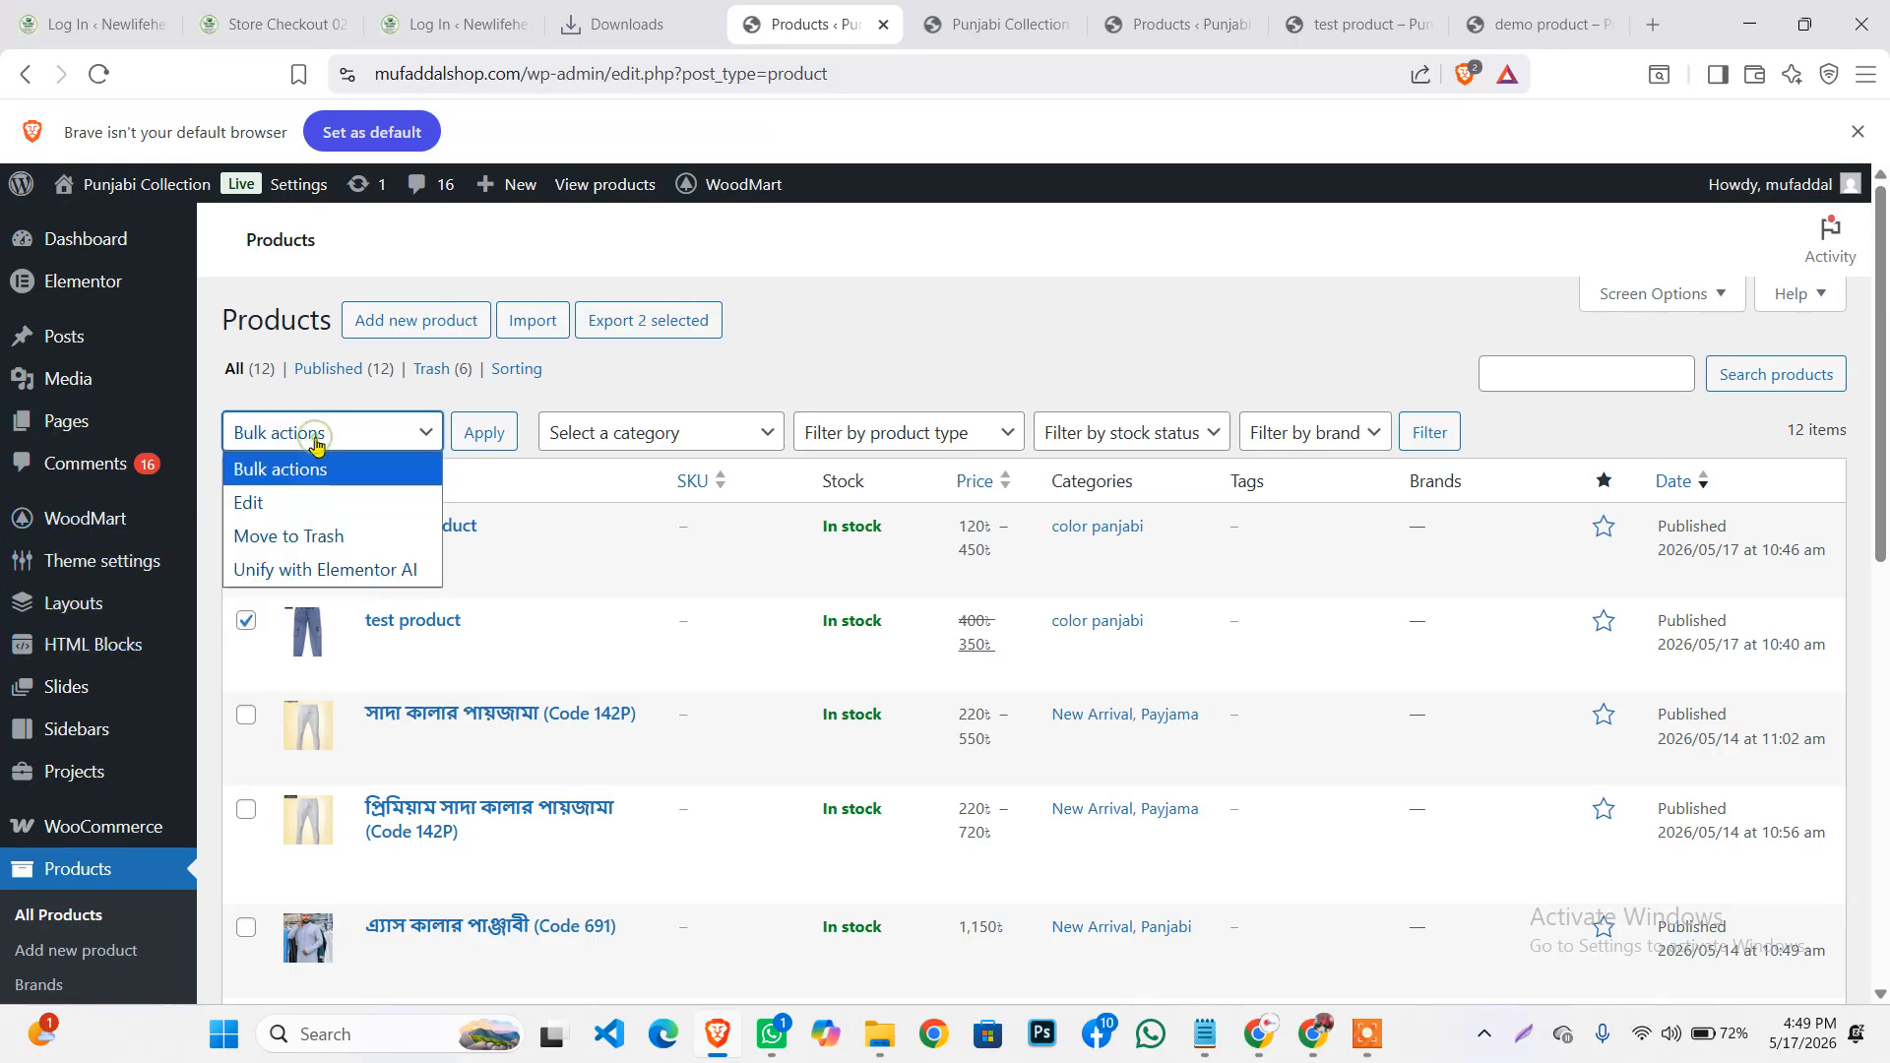
click(315, 534)
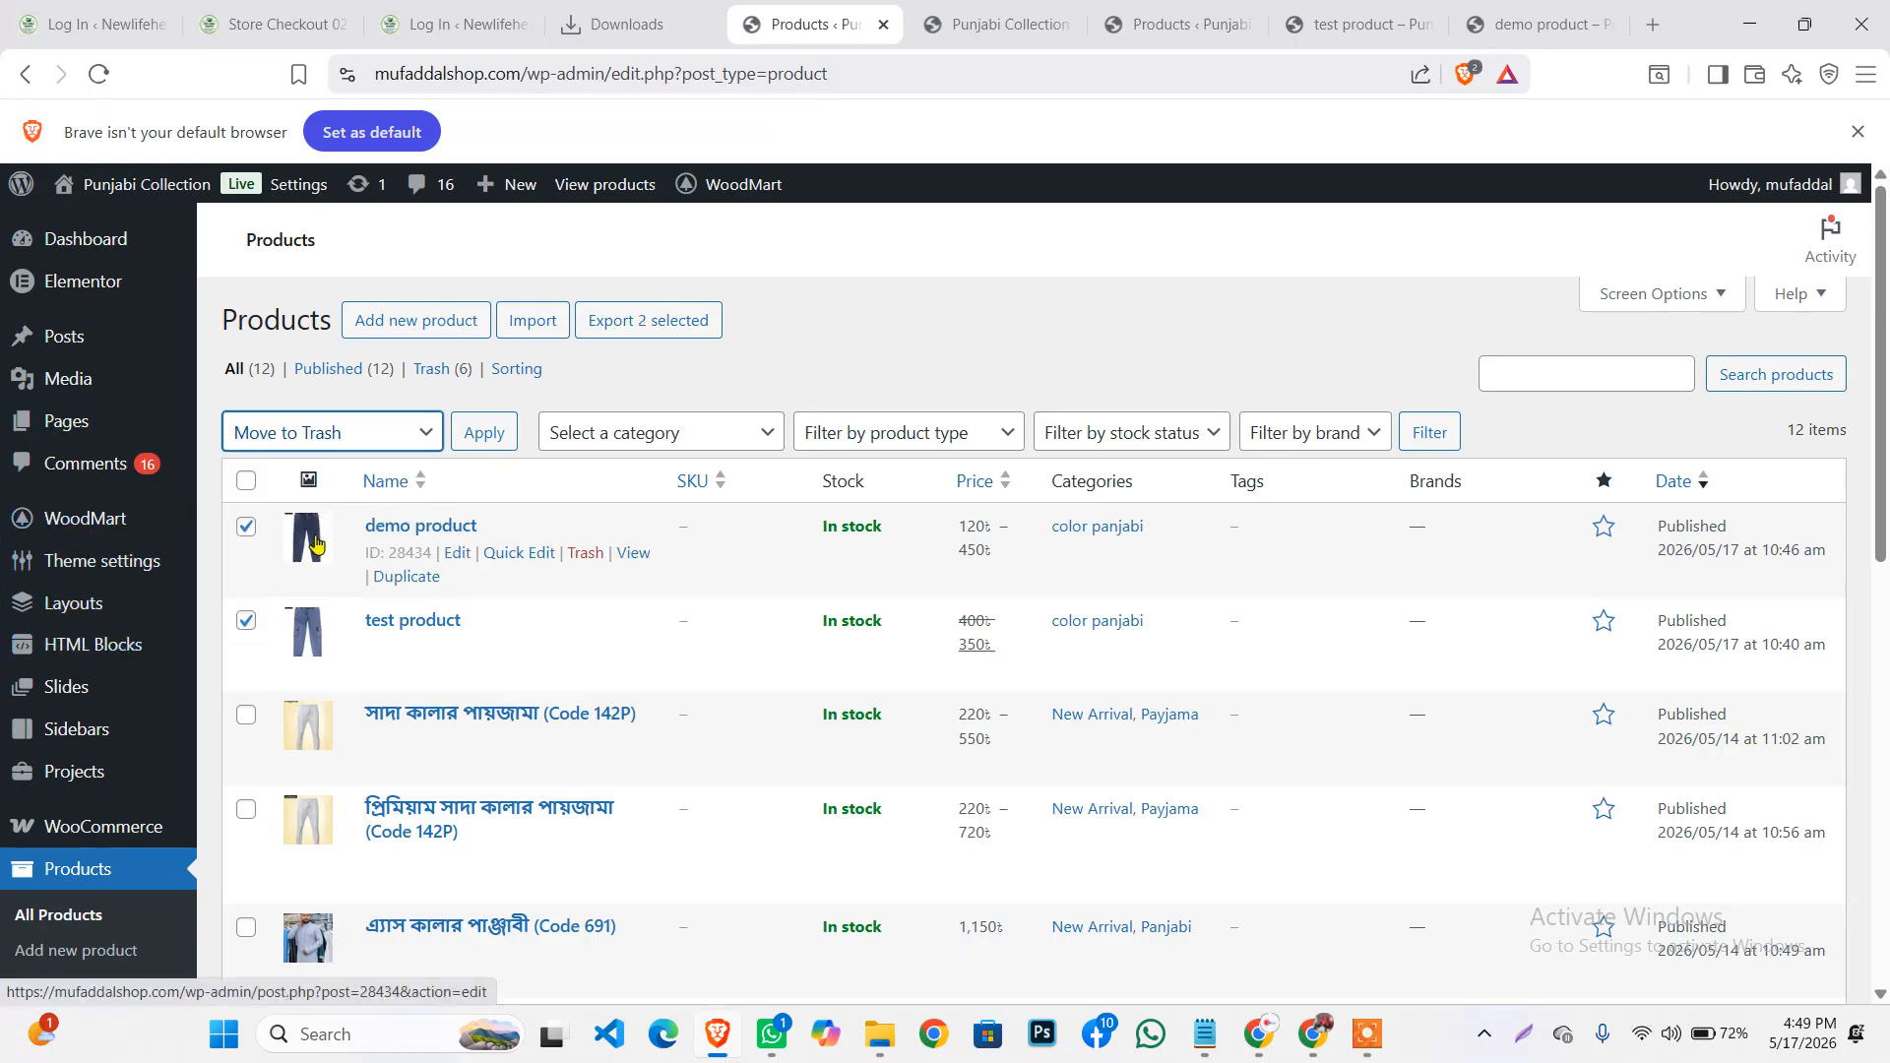
click(492, 433)
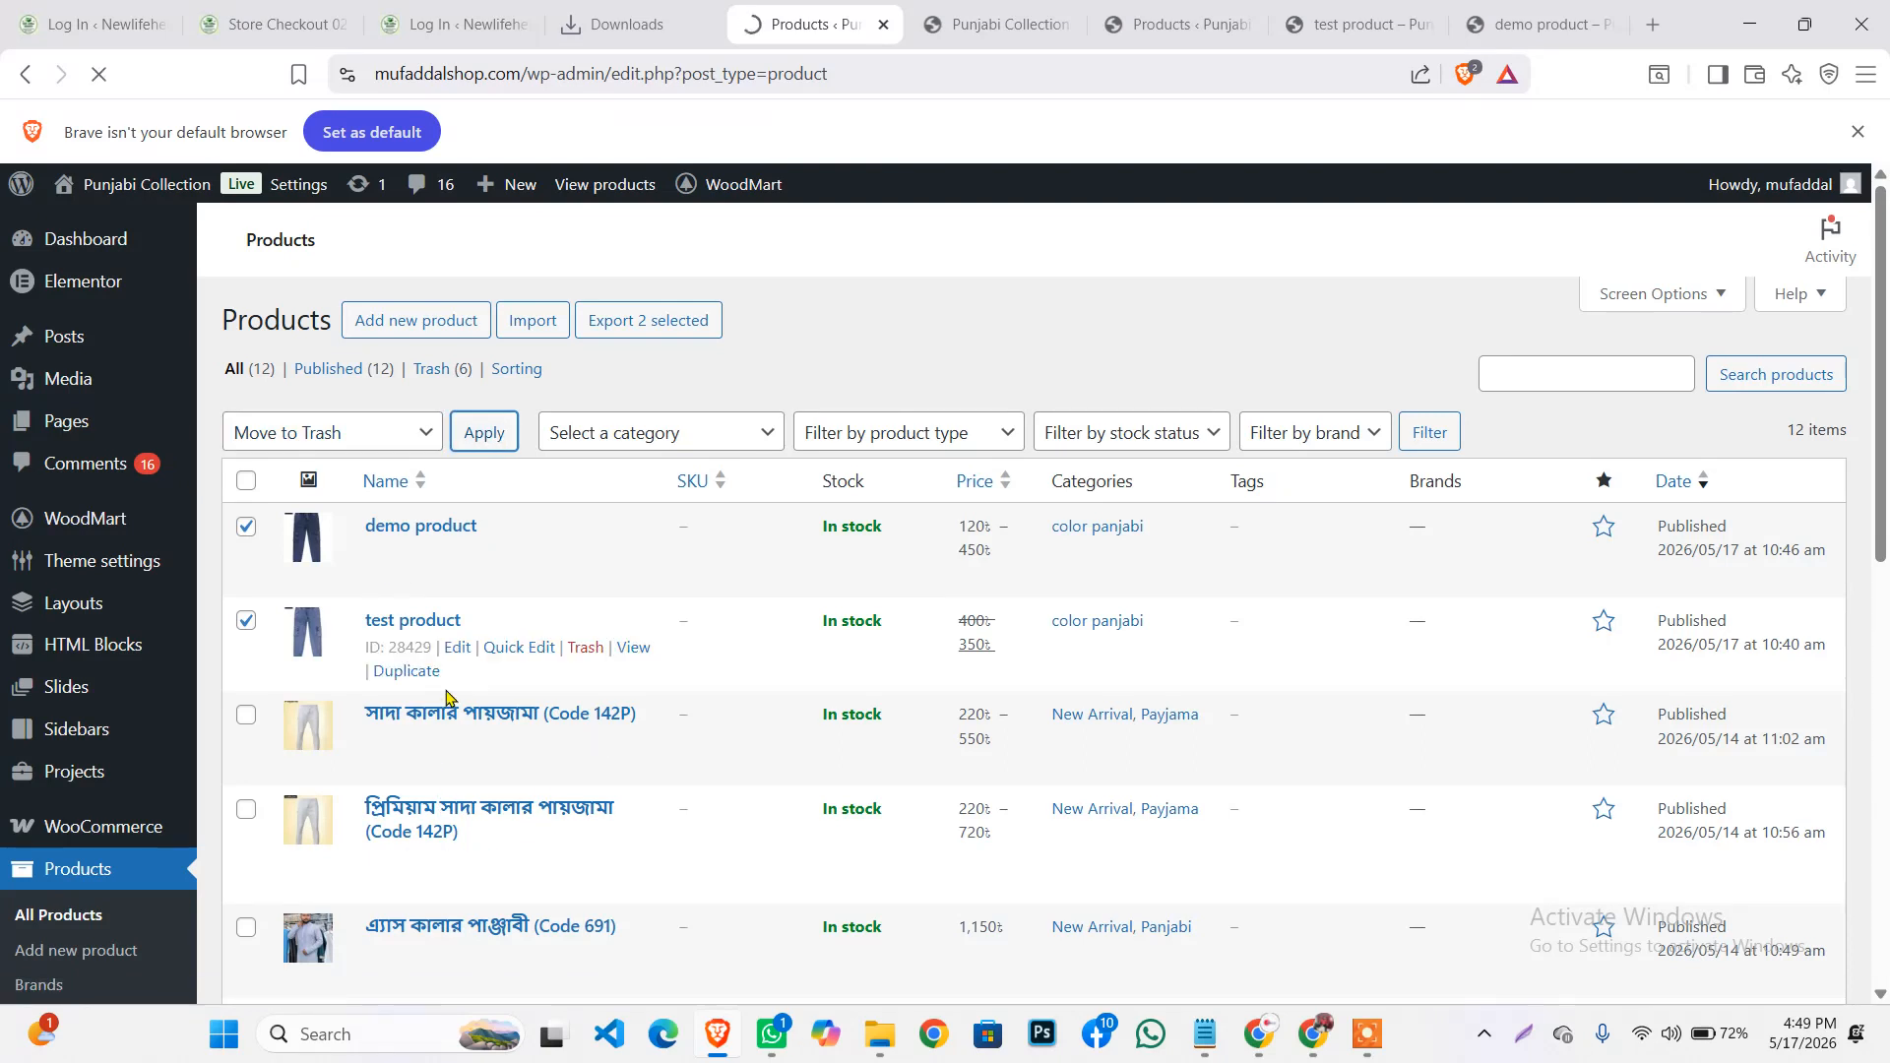
scroll(502, 591, down, 9)
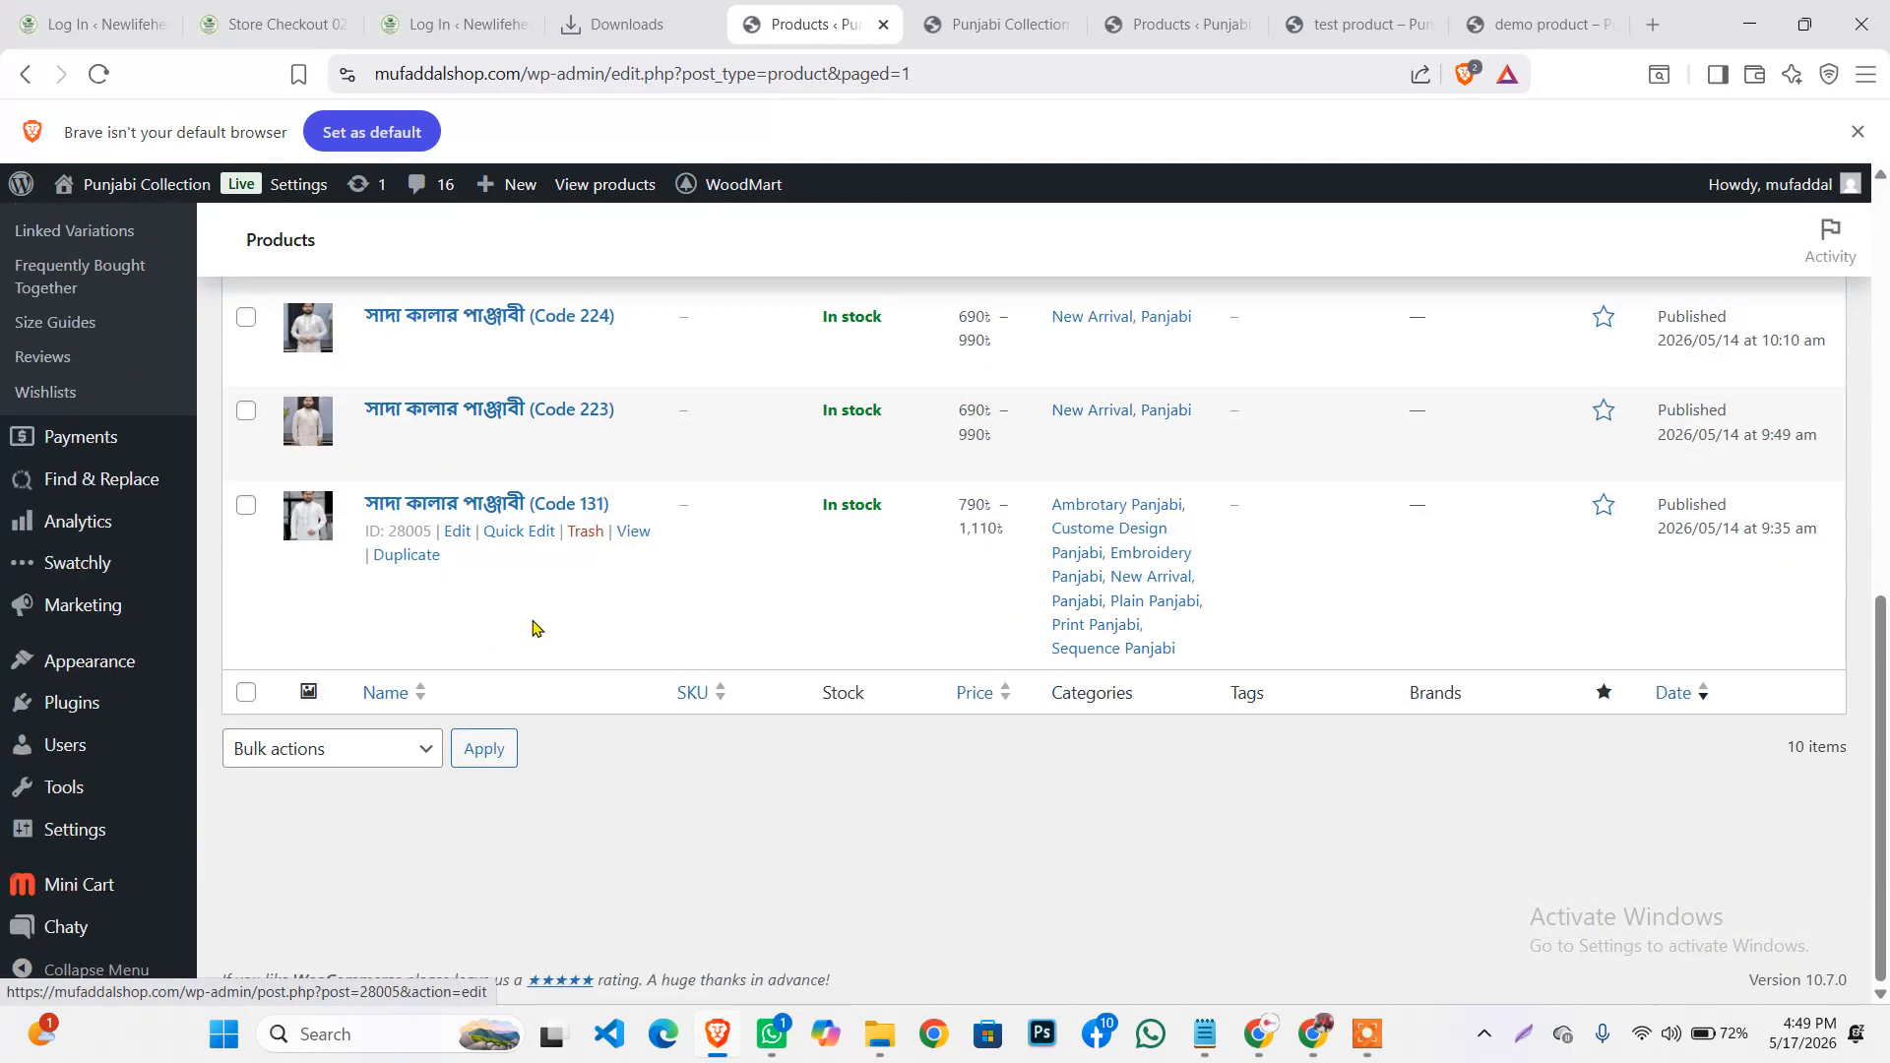
scroll(535, 624, up, 9)
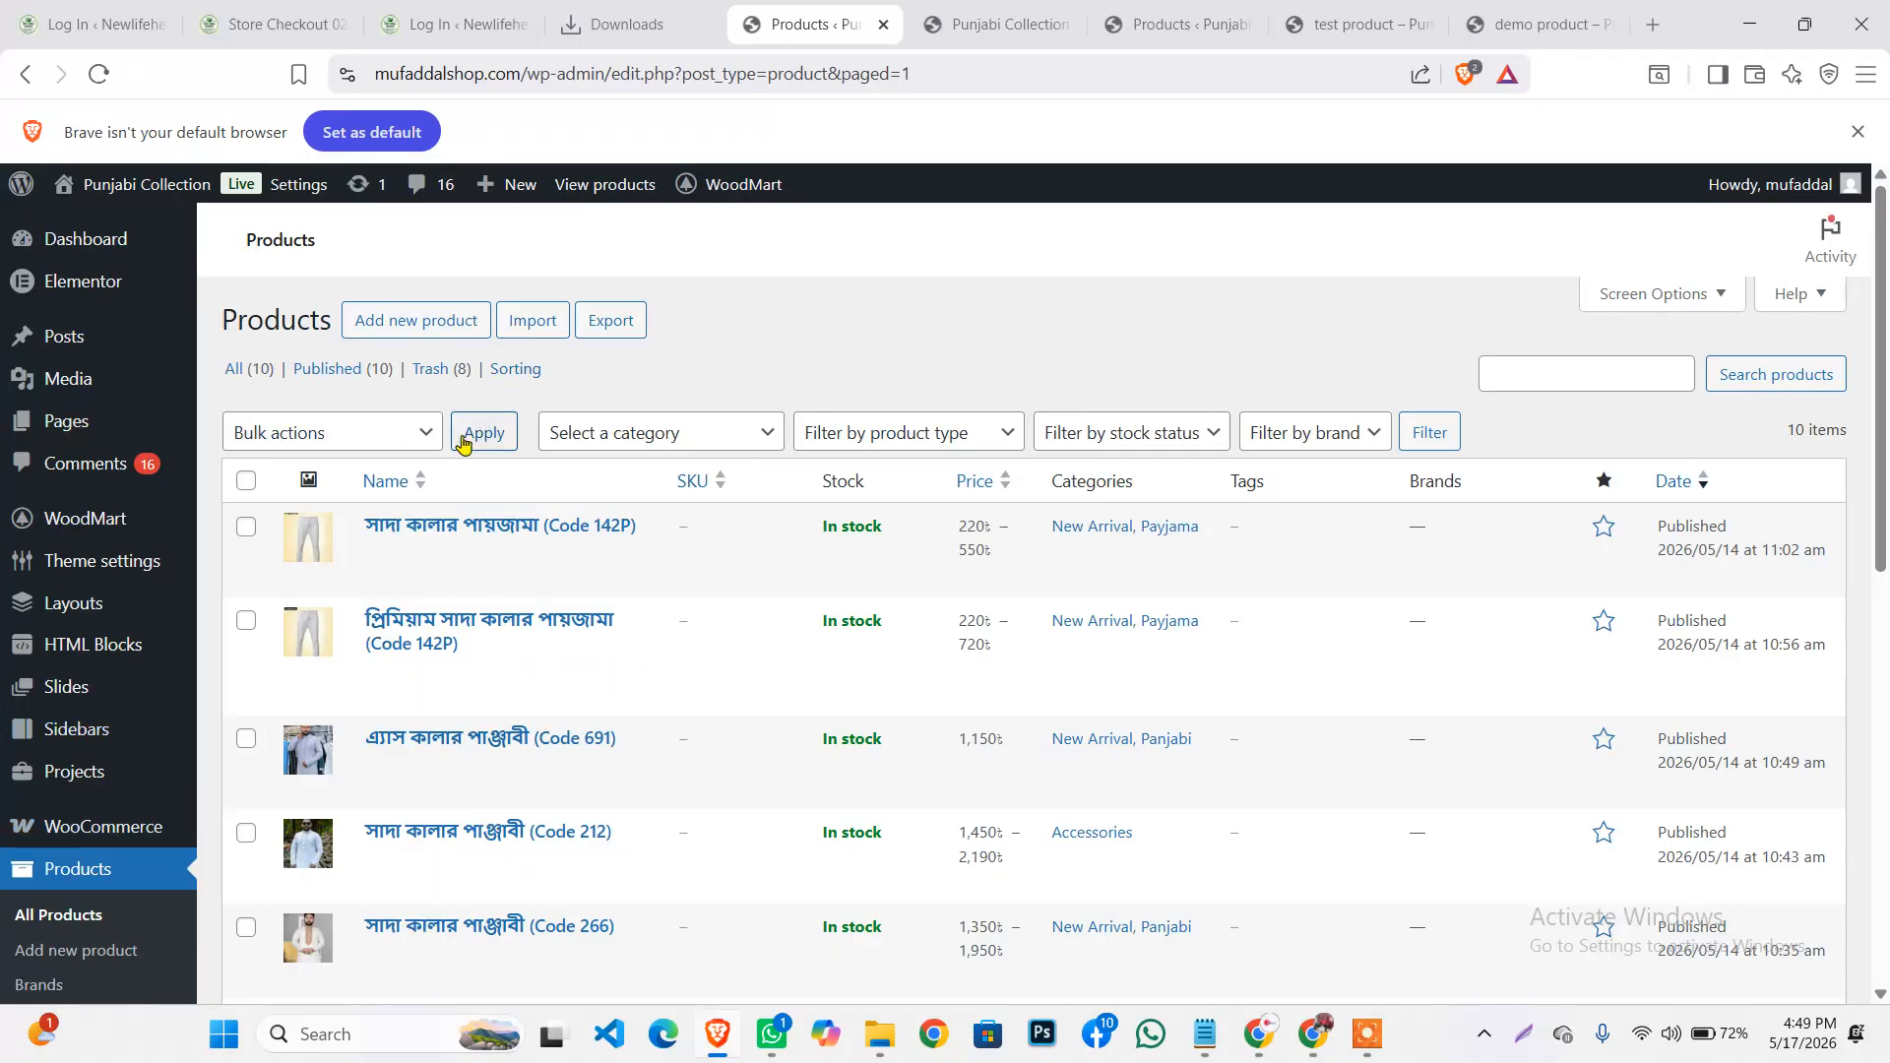
scroll(433, 512, down, 3)
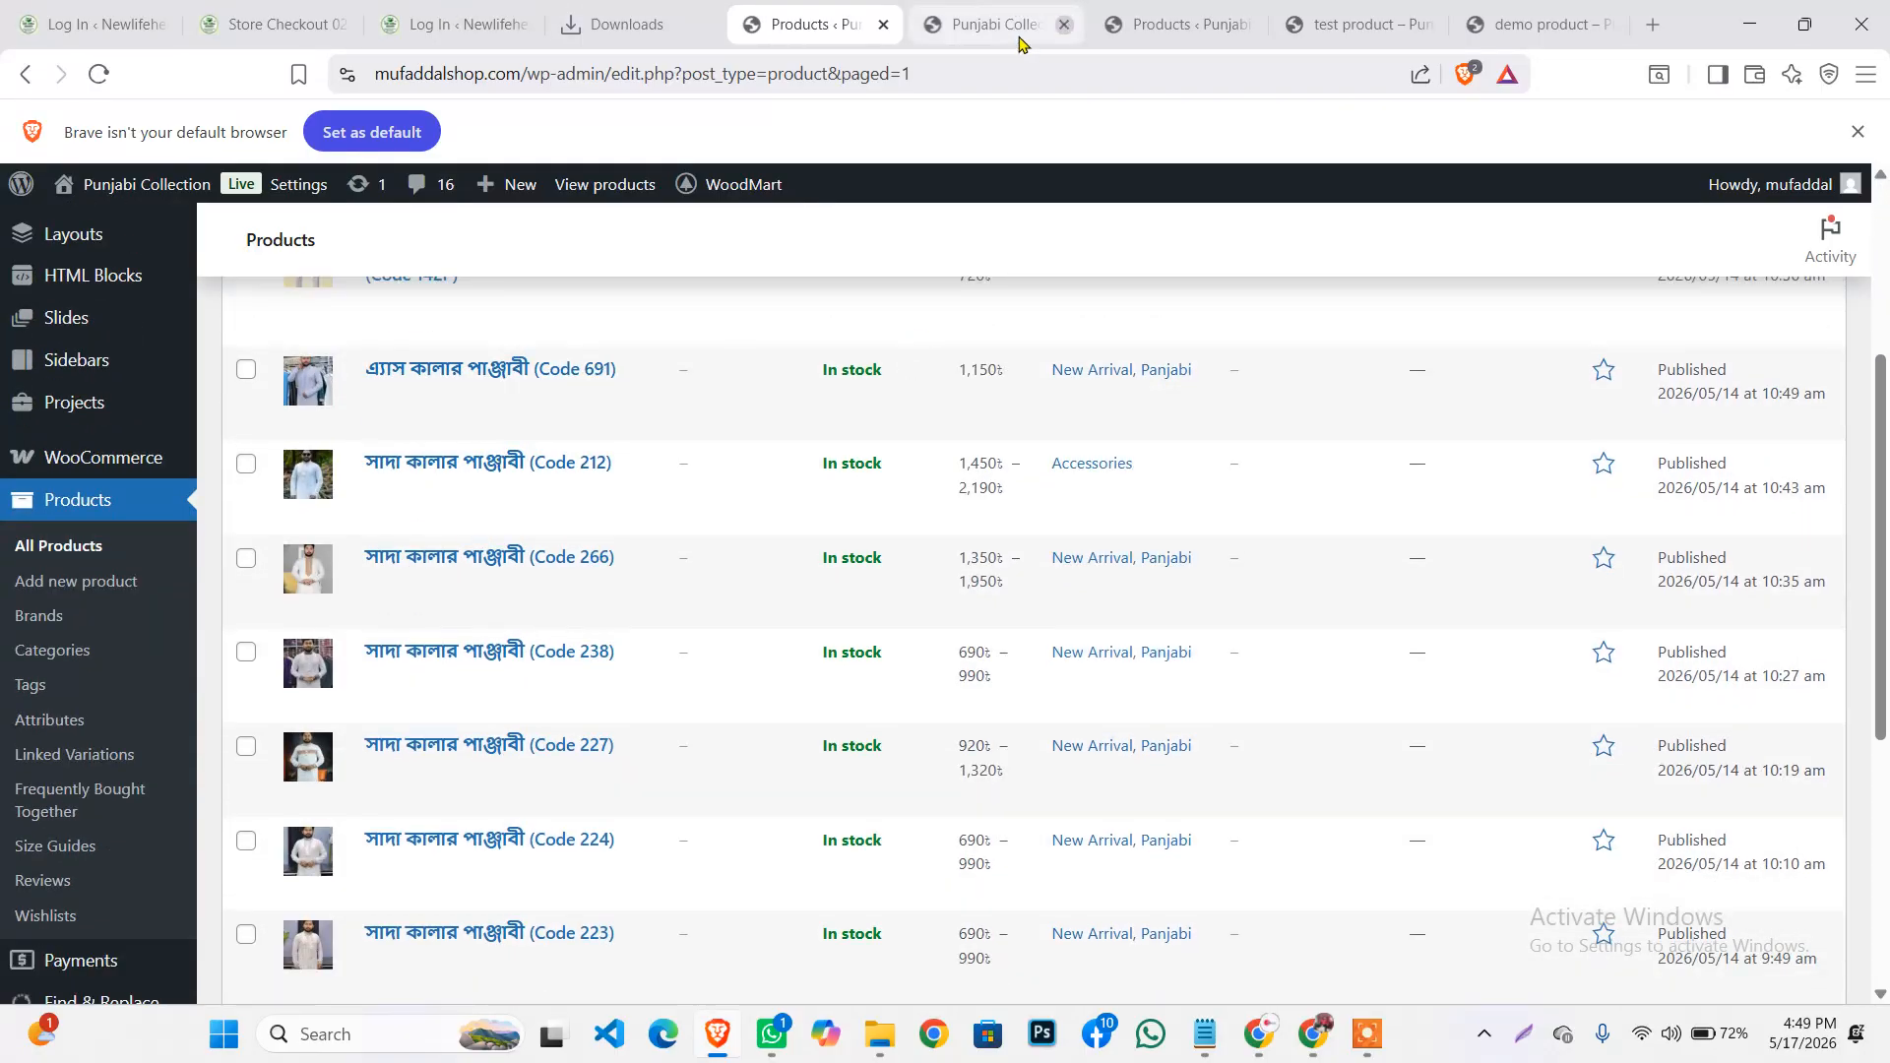
Glance at the storefront homepage, then go to Appearance > Menus
click(1009, 13)
scroll(635, 258, up, 10)
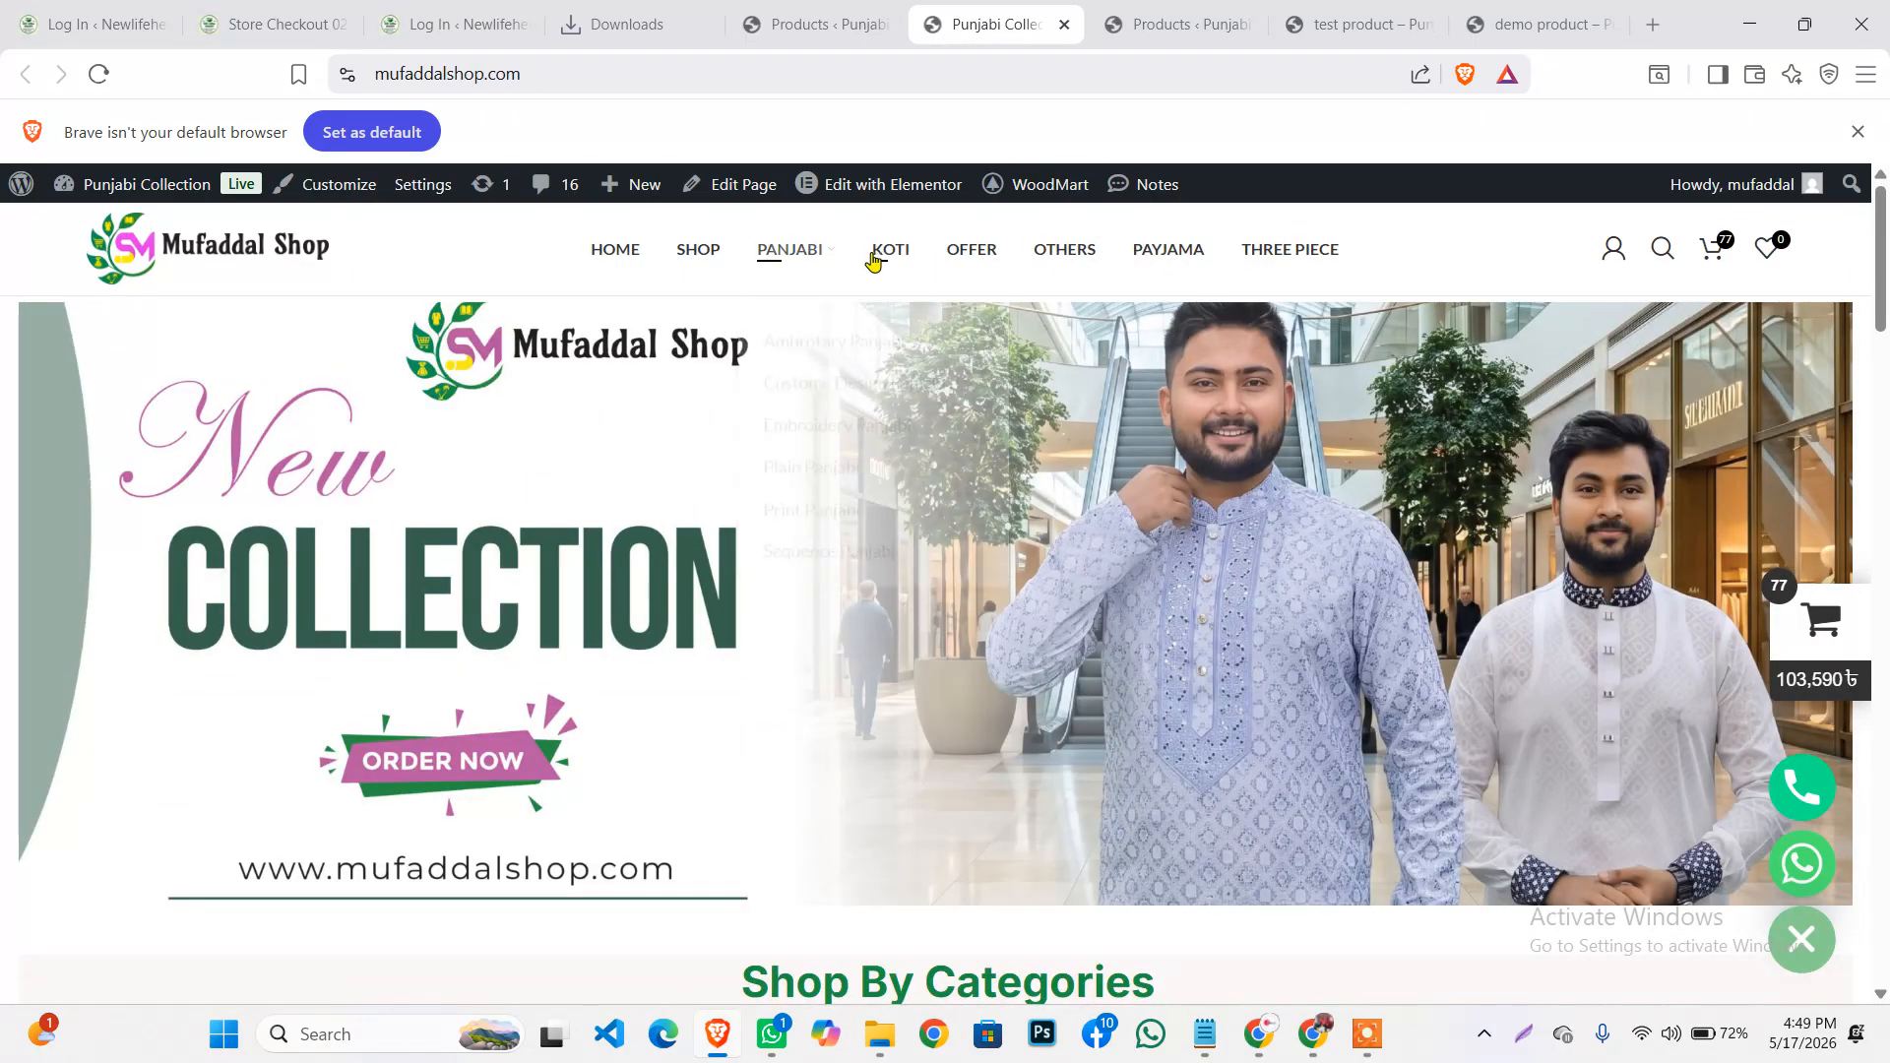
click(795, 25)
scroll(329, 515, down, 10)
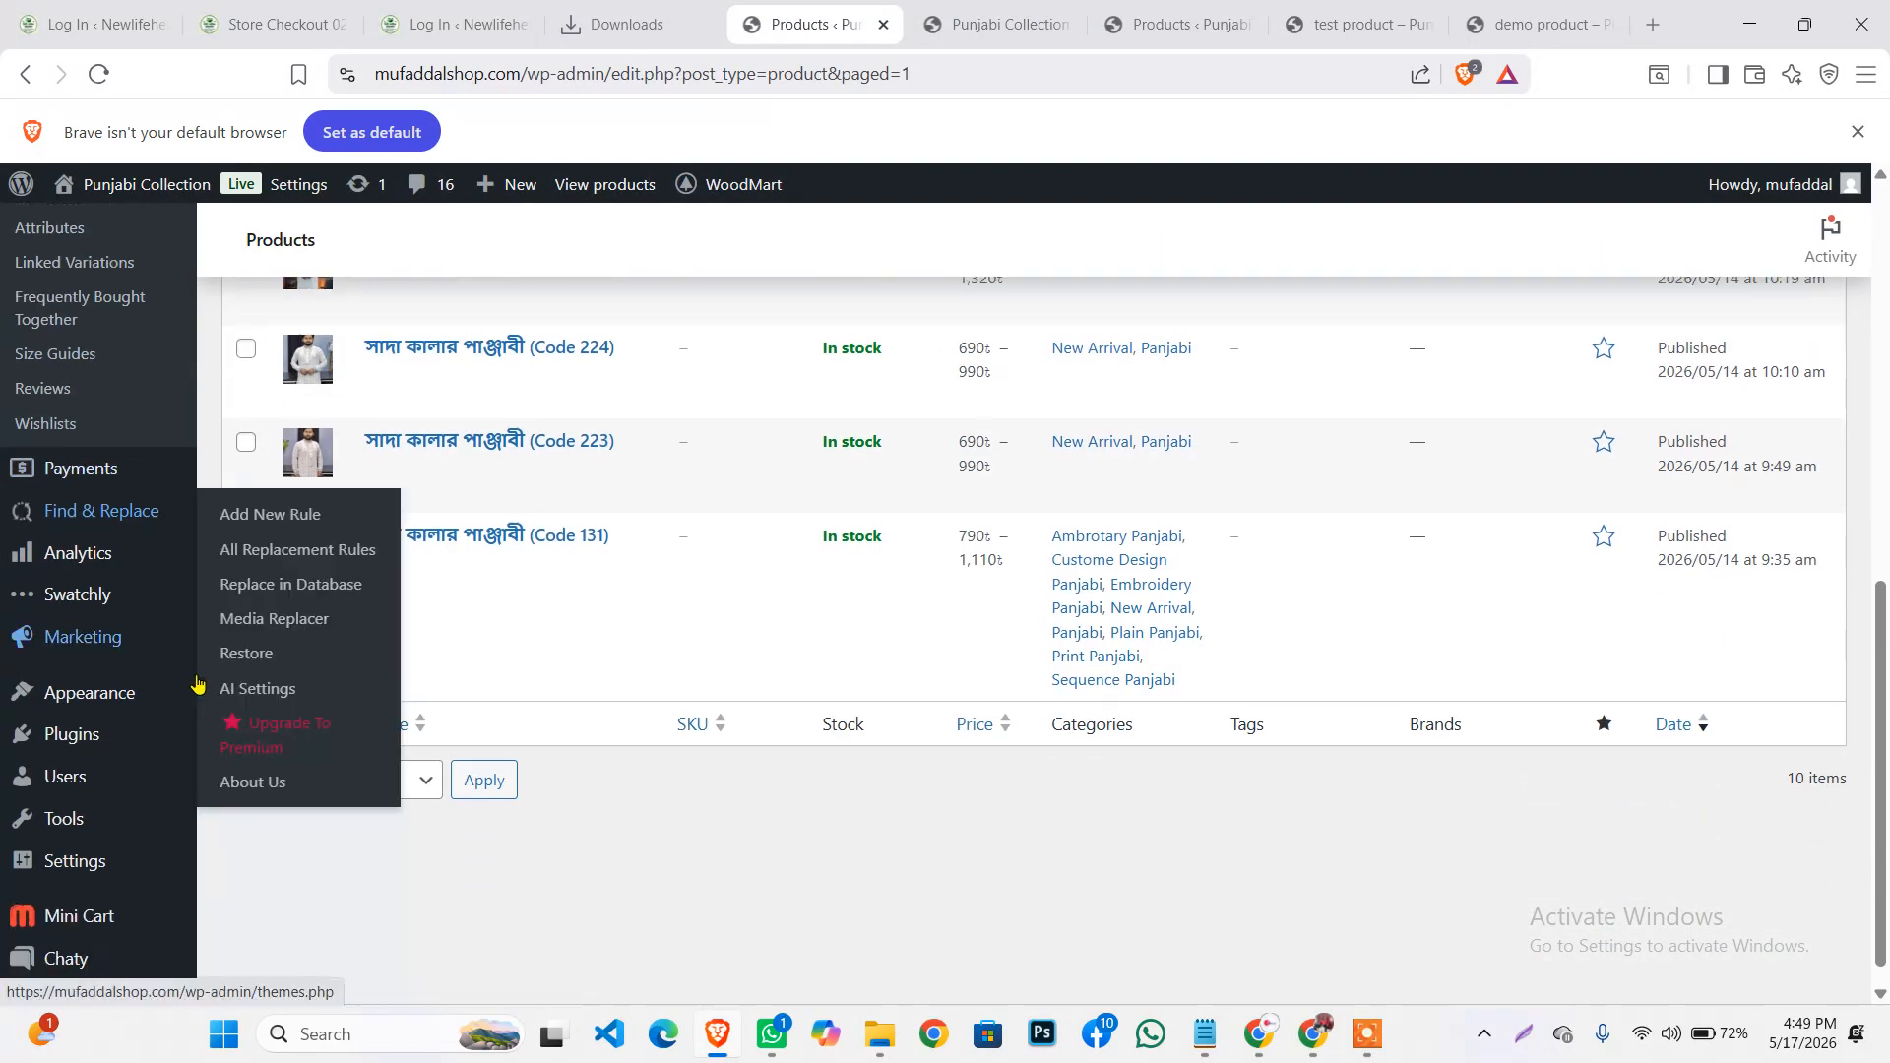
mouse_move(87, 664)
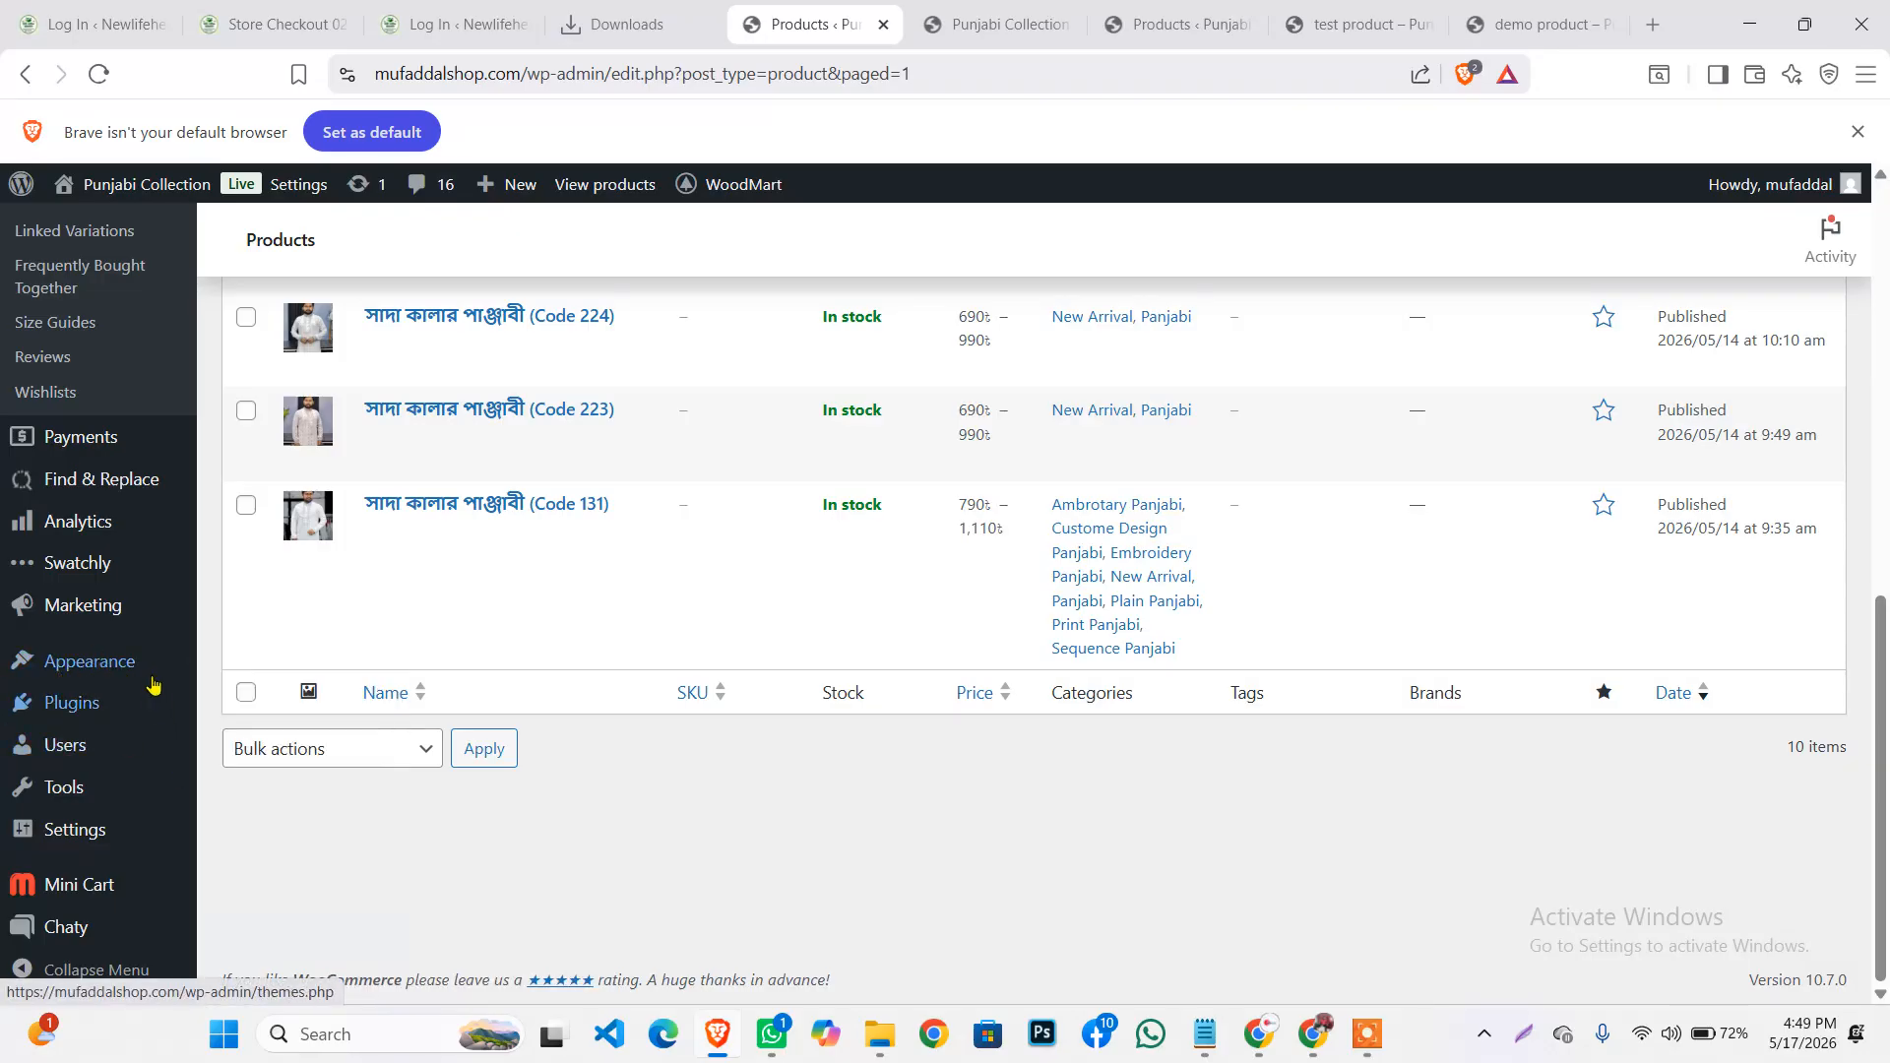
click(1367, 1034)
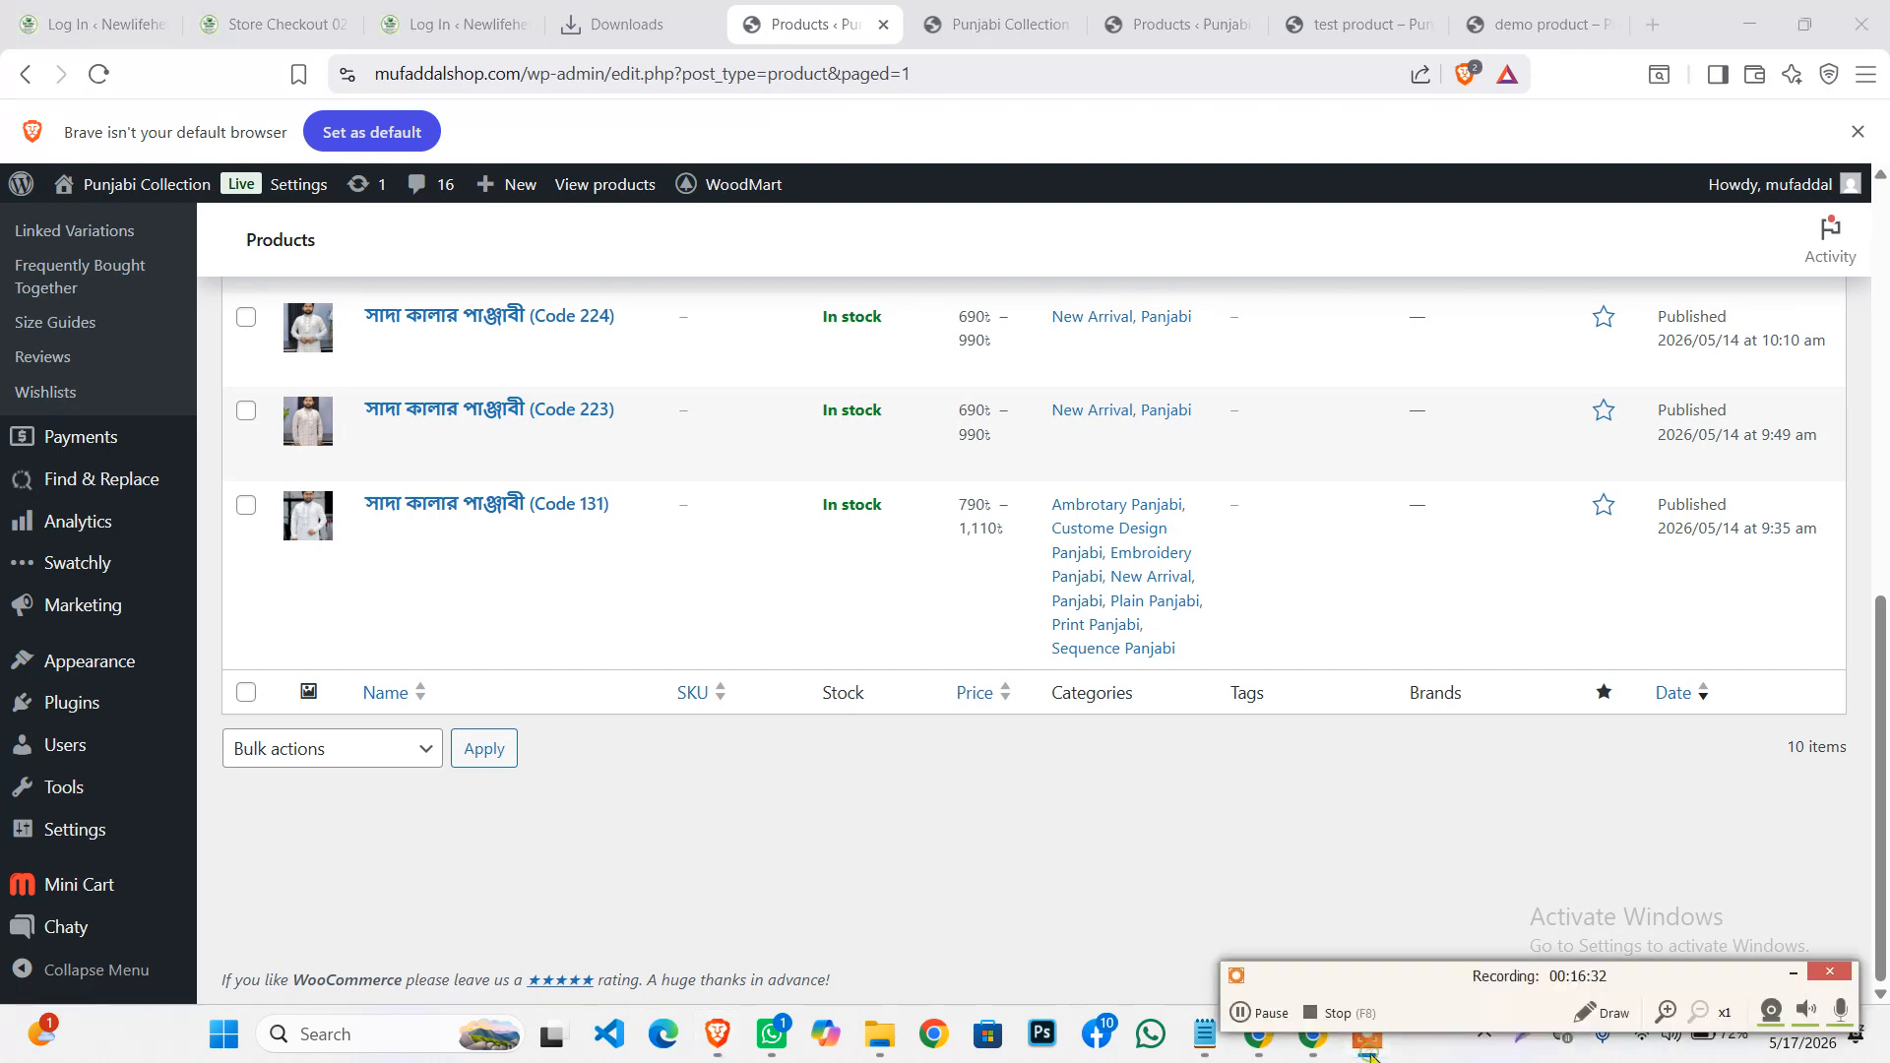
click(1793, 974)
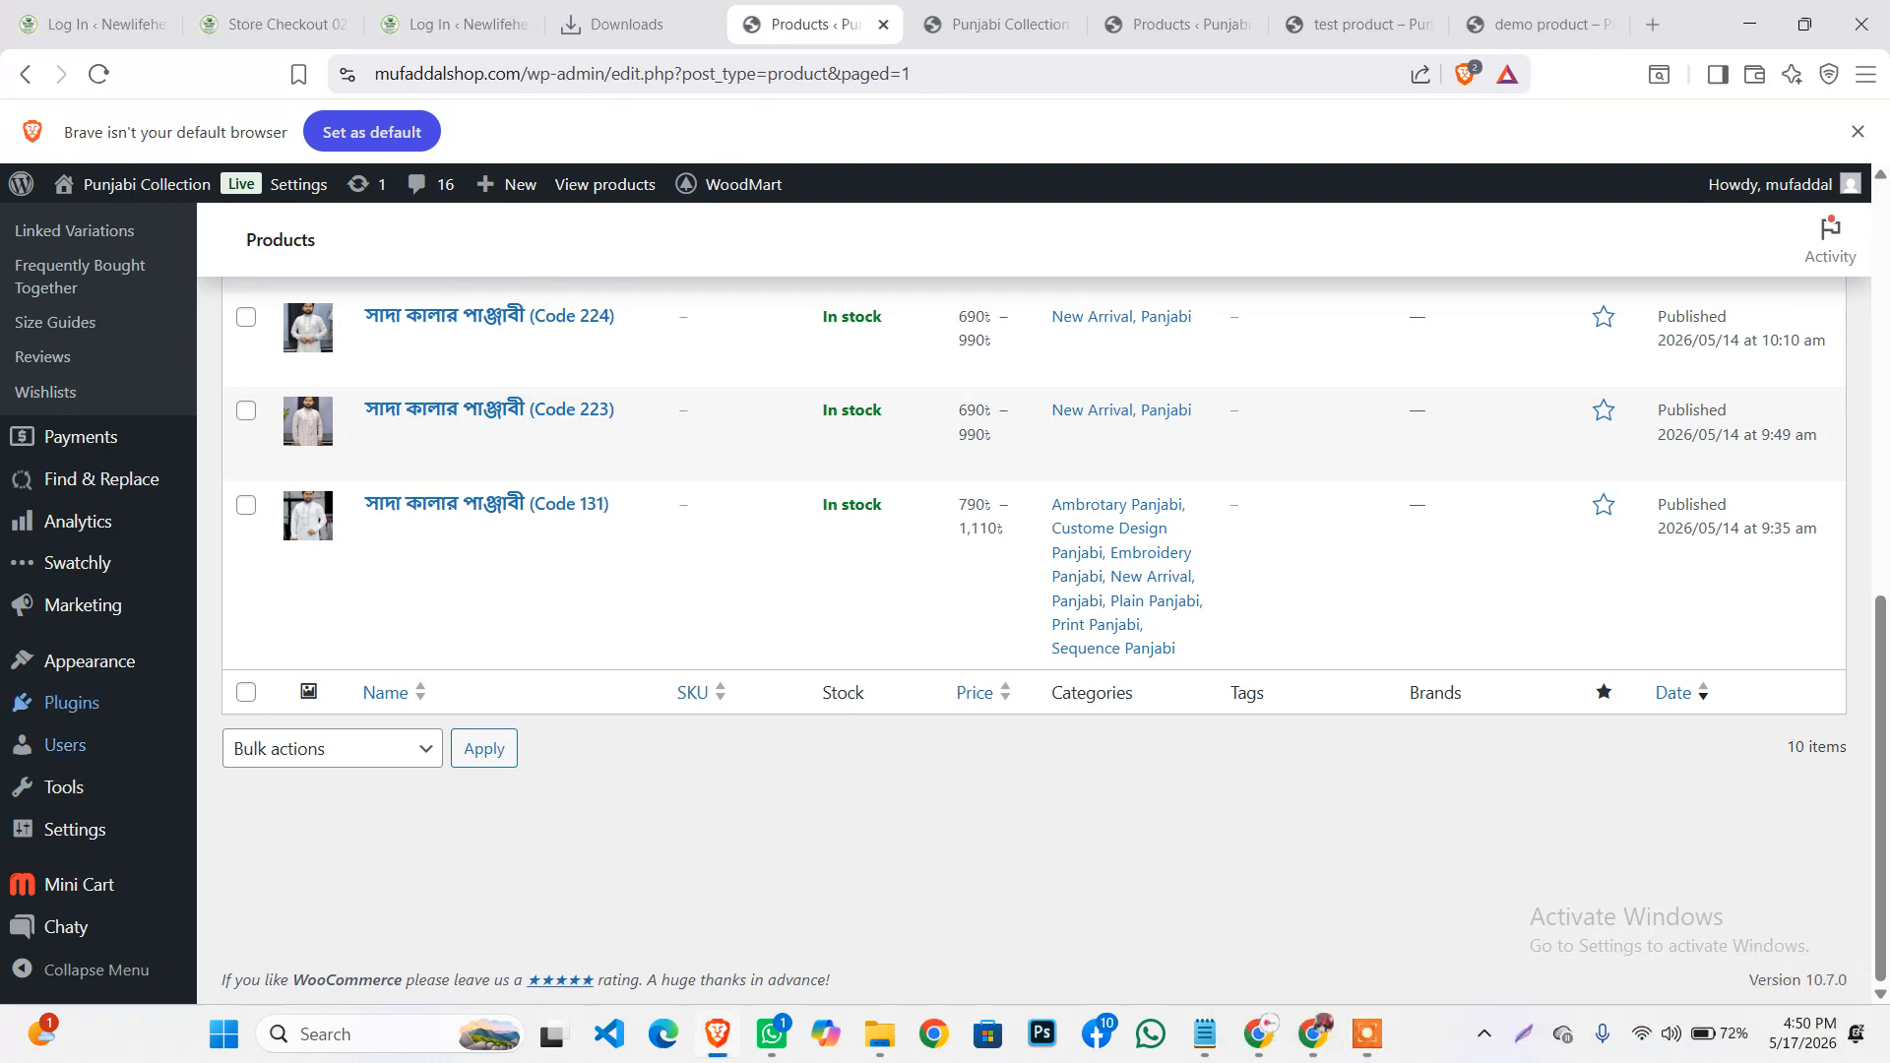
click(242, 803)
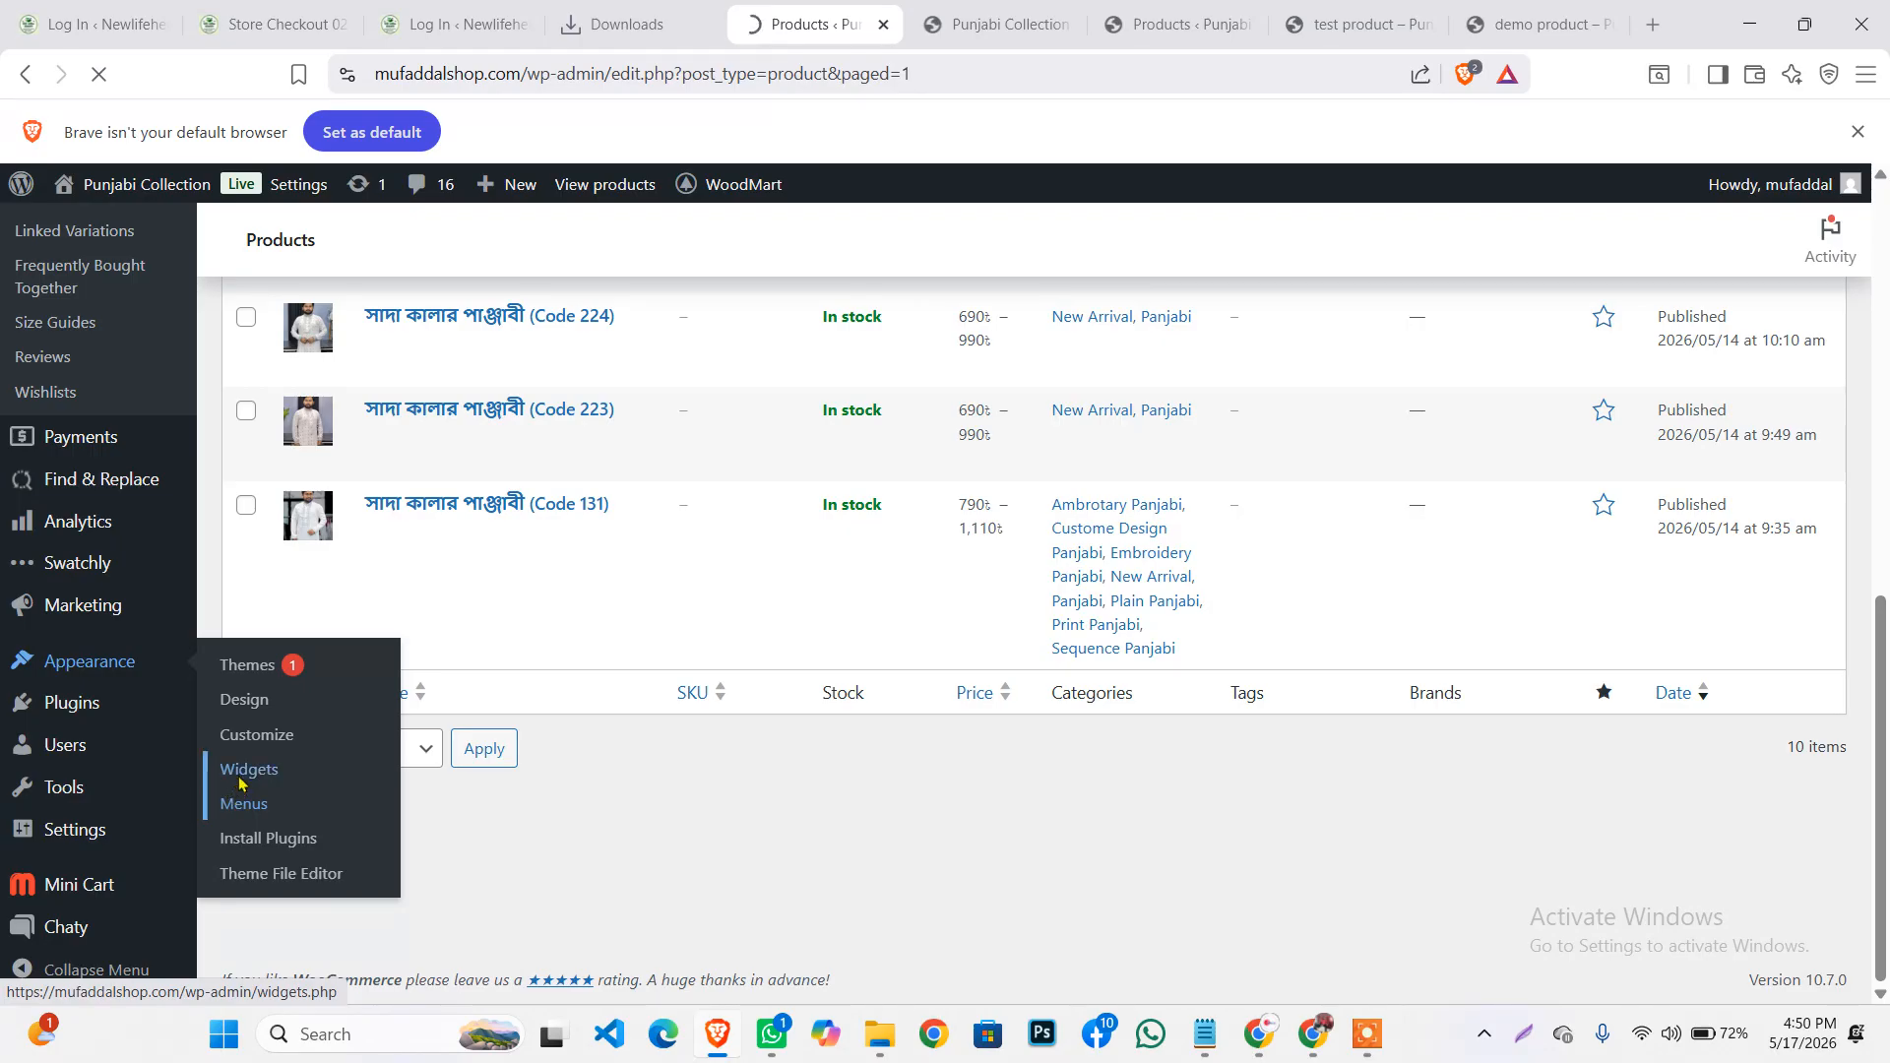
Compare the current menu structure with the storefront's navigation bar
scroll(853, 869, down, 3)
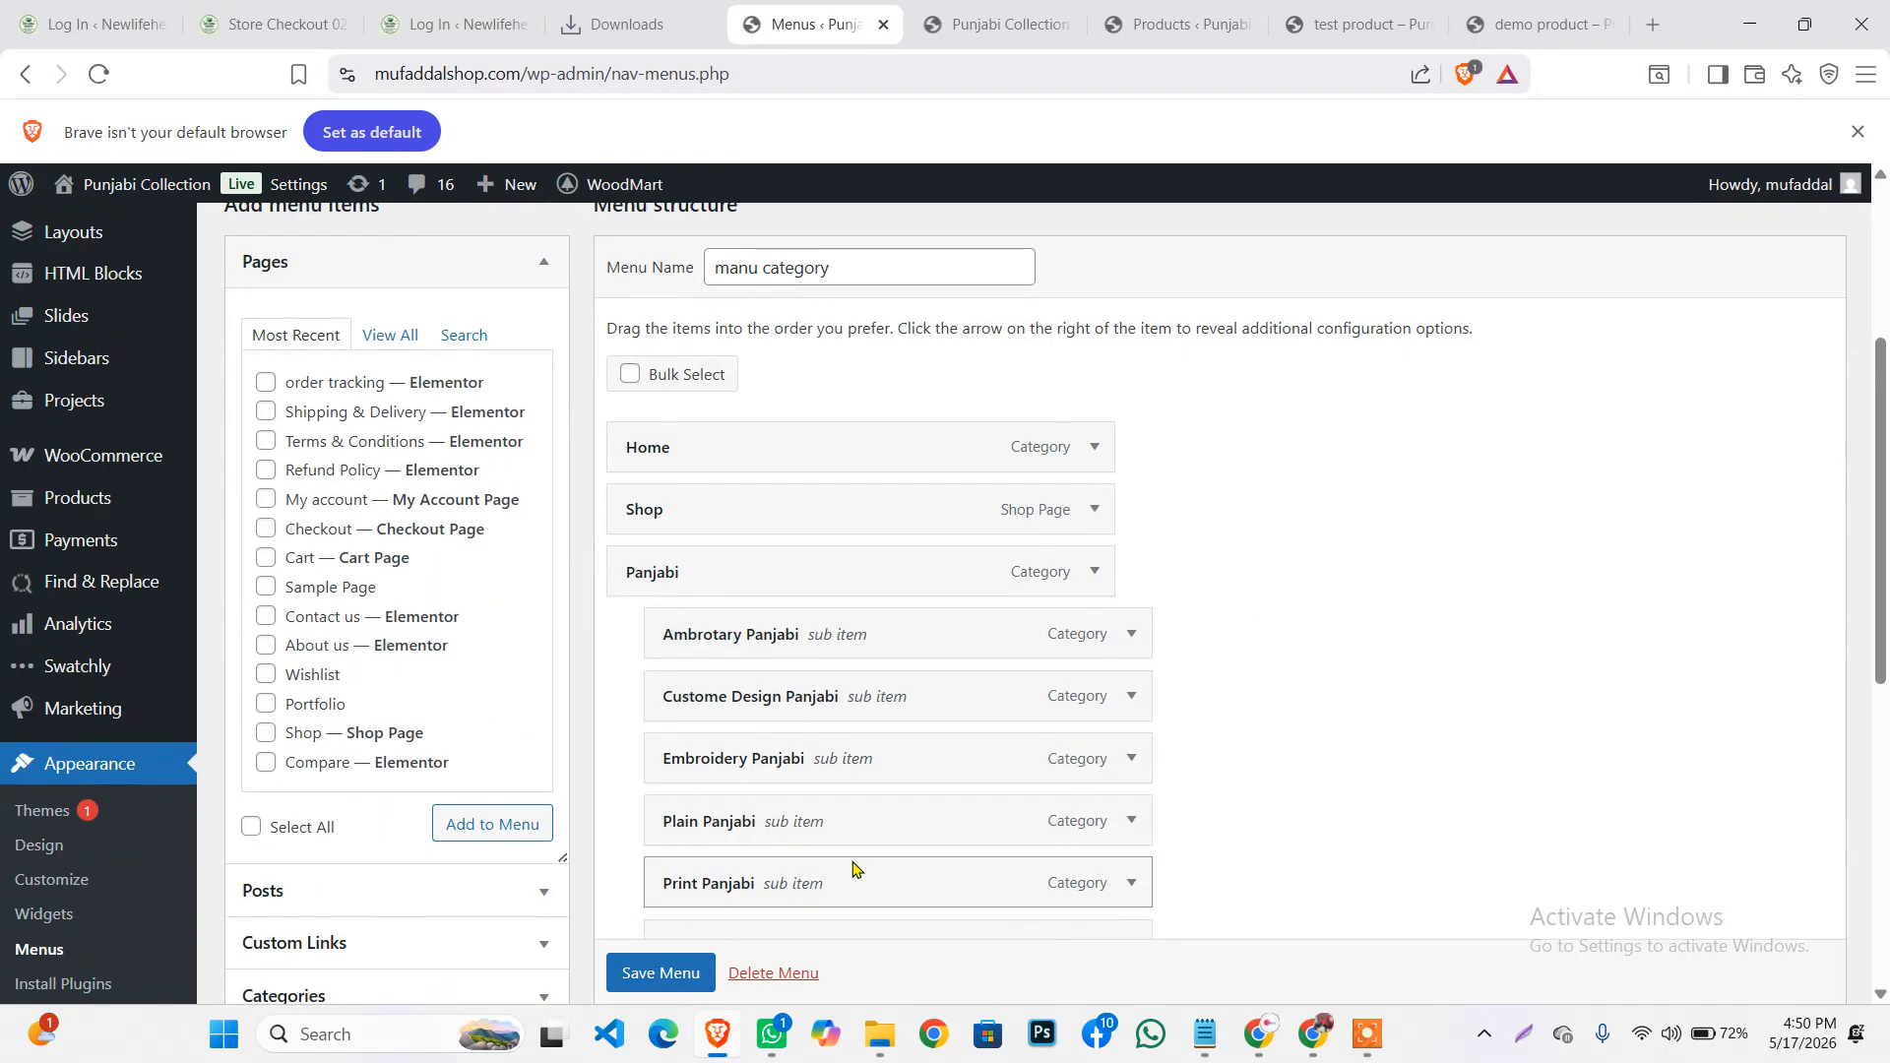
scroll(853, 869, down, 7)
scroll(798, 607, up, 5)
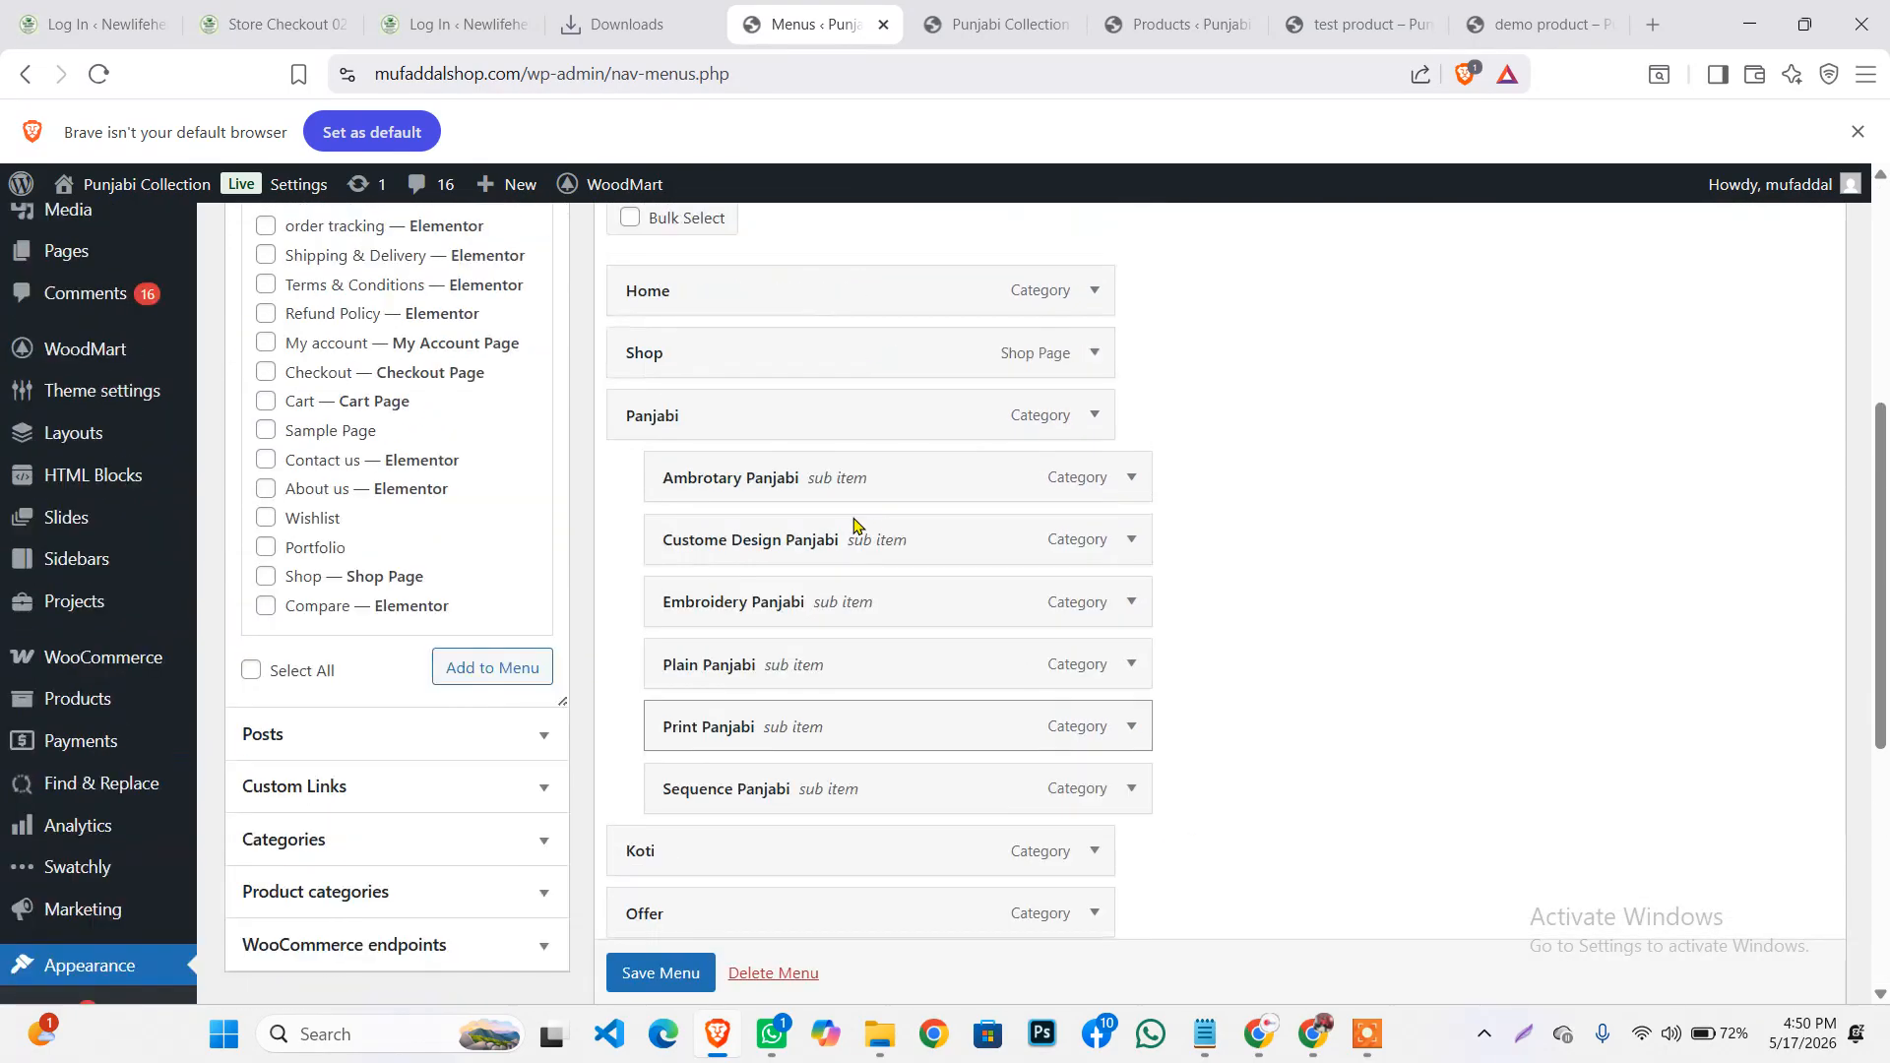
scroll(853, 525, up, 2)
scroll(772, 718, down, 4)
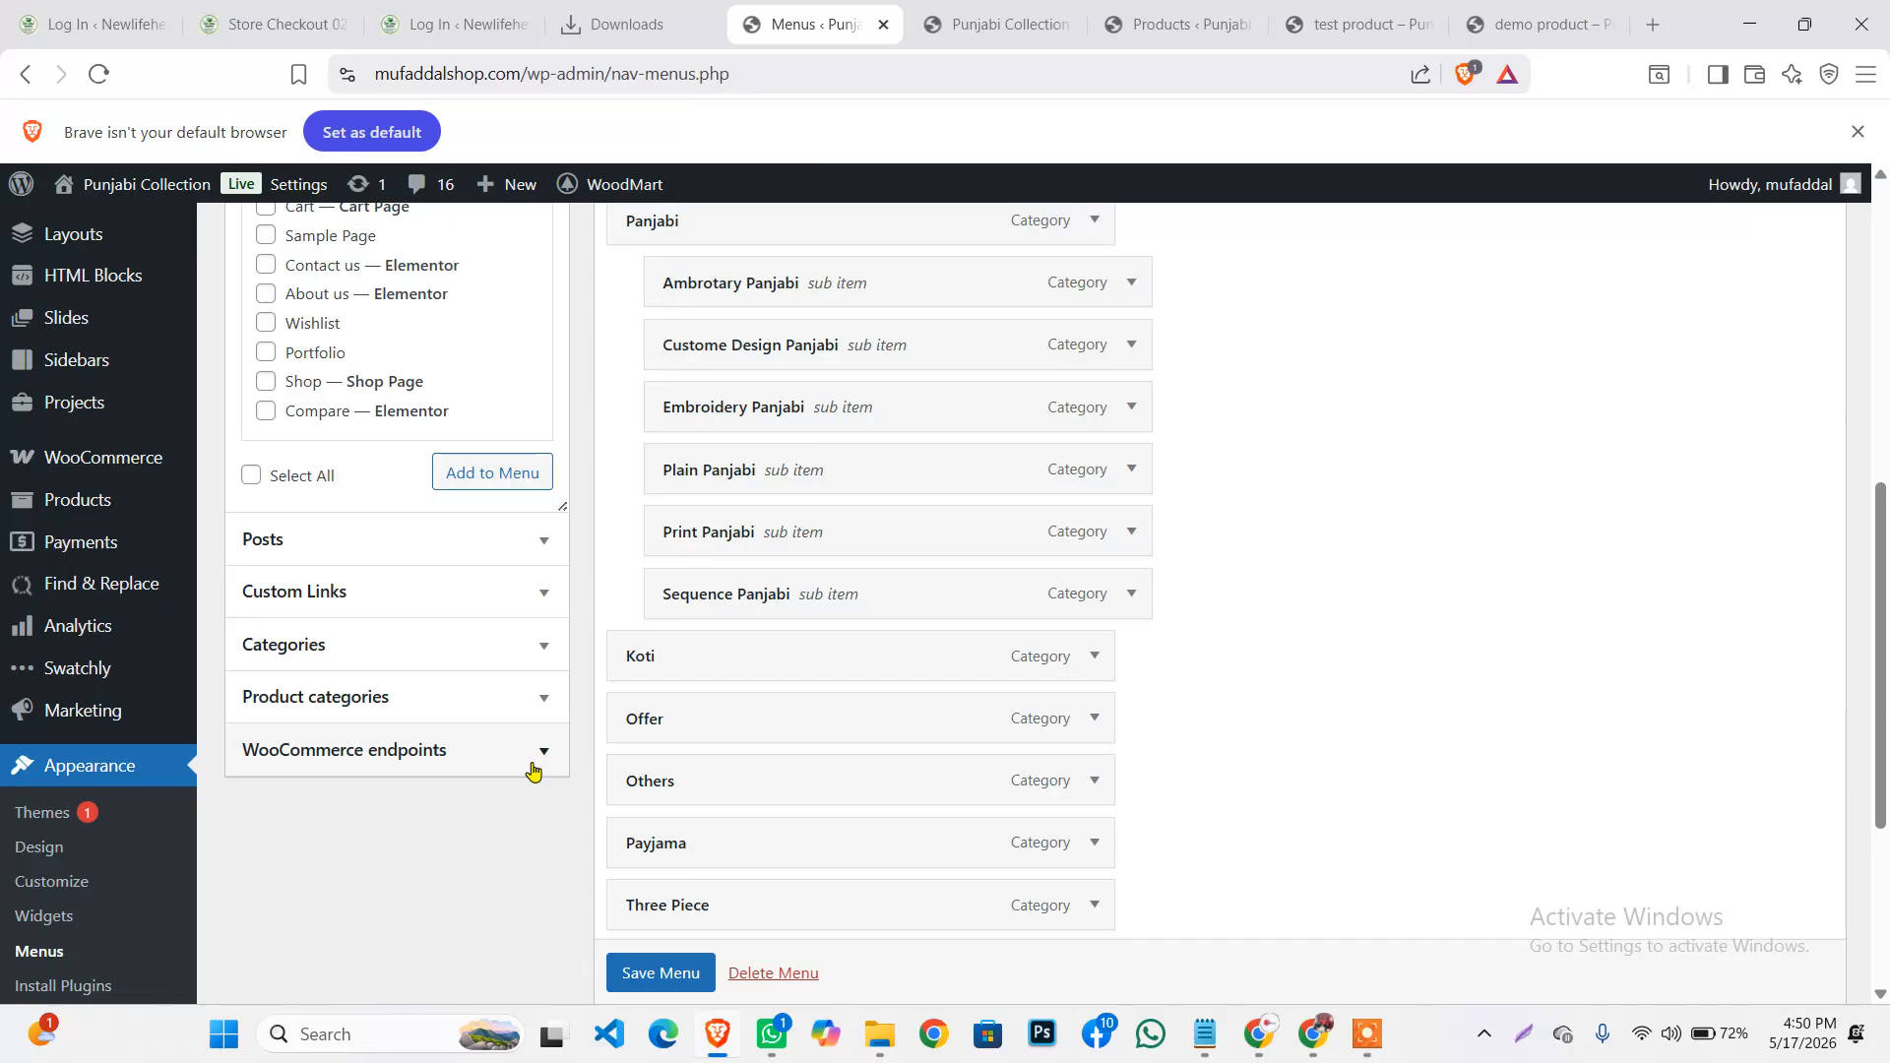
scroll(751, 640, down, 1)
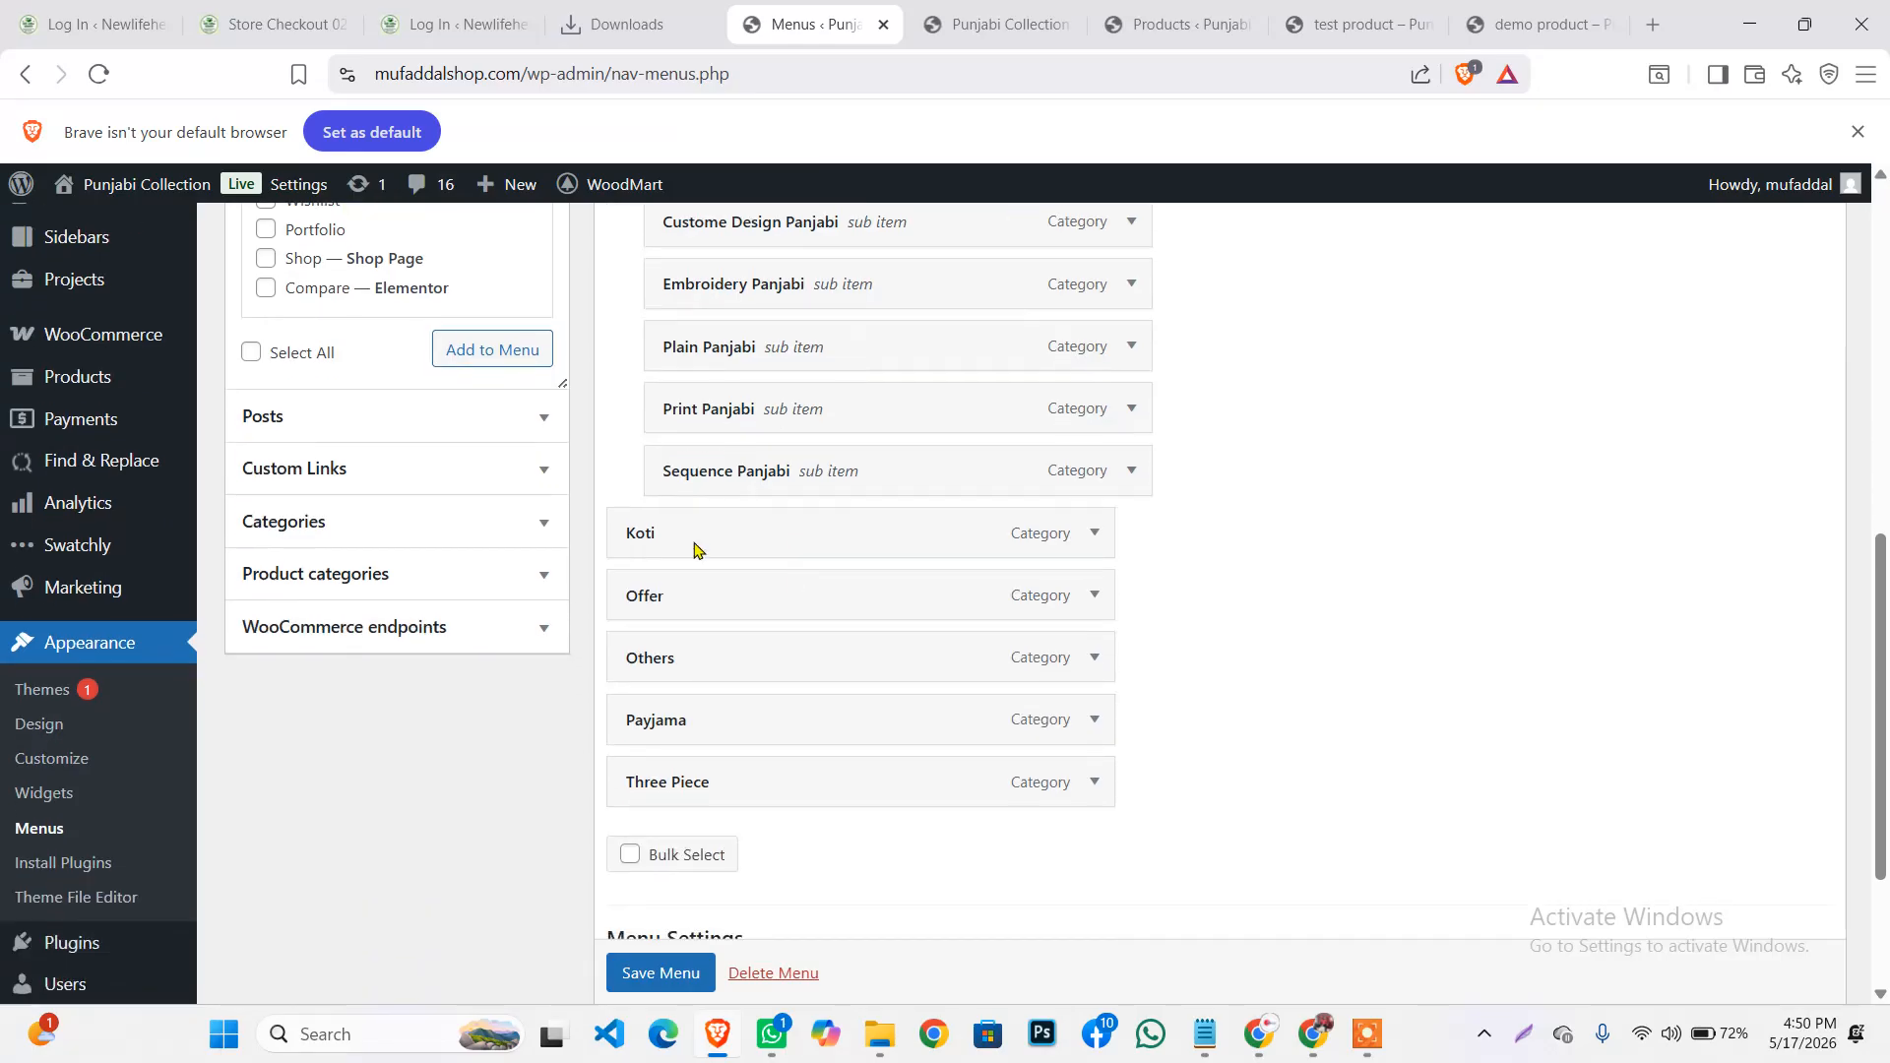
click(1012, 36)
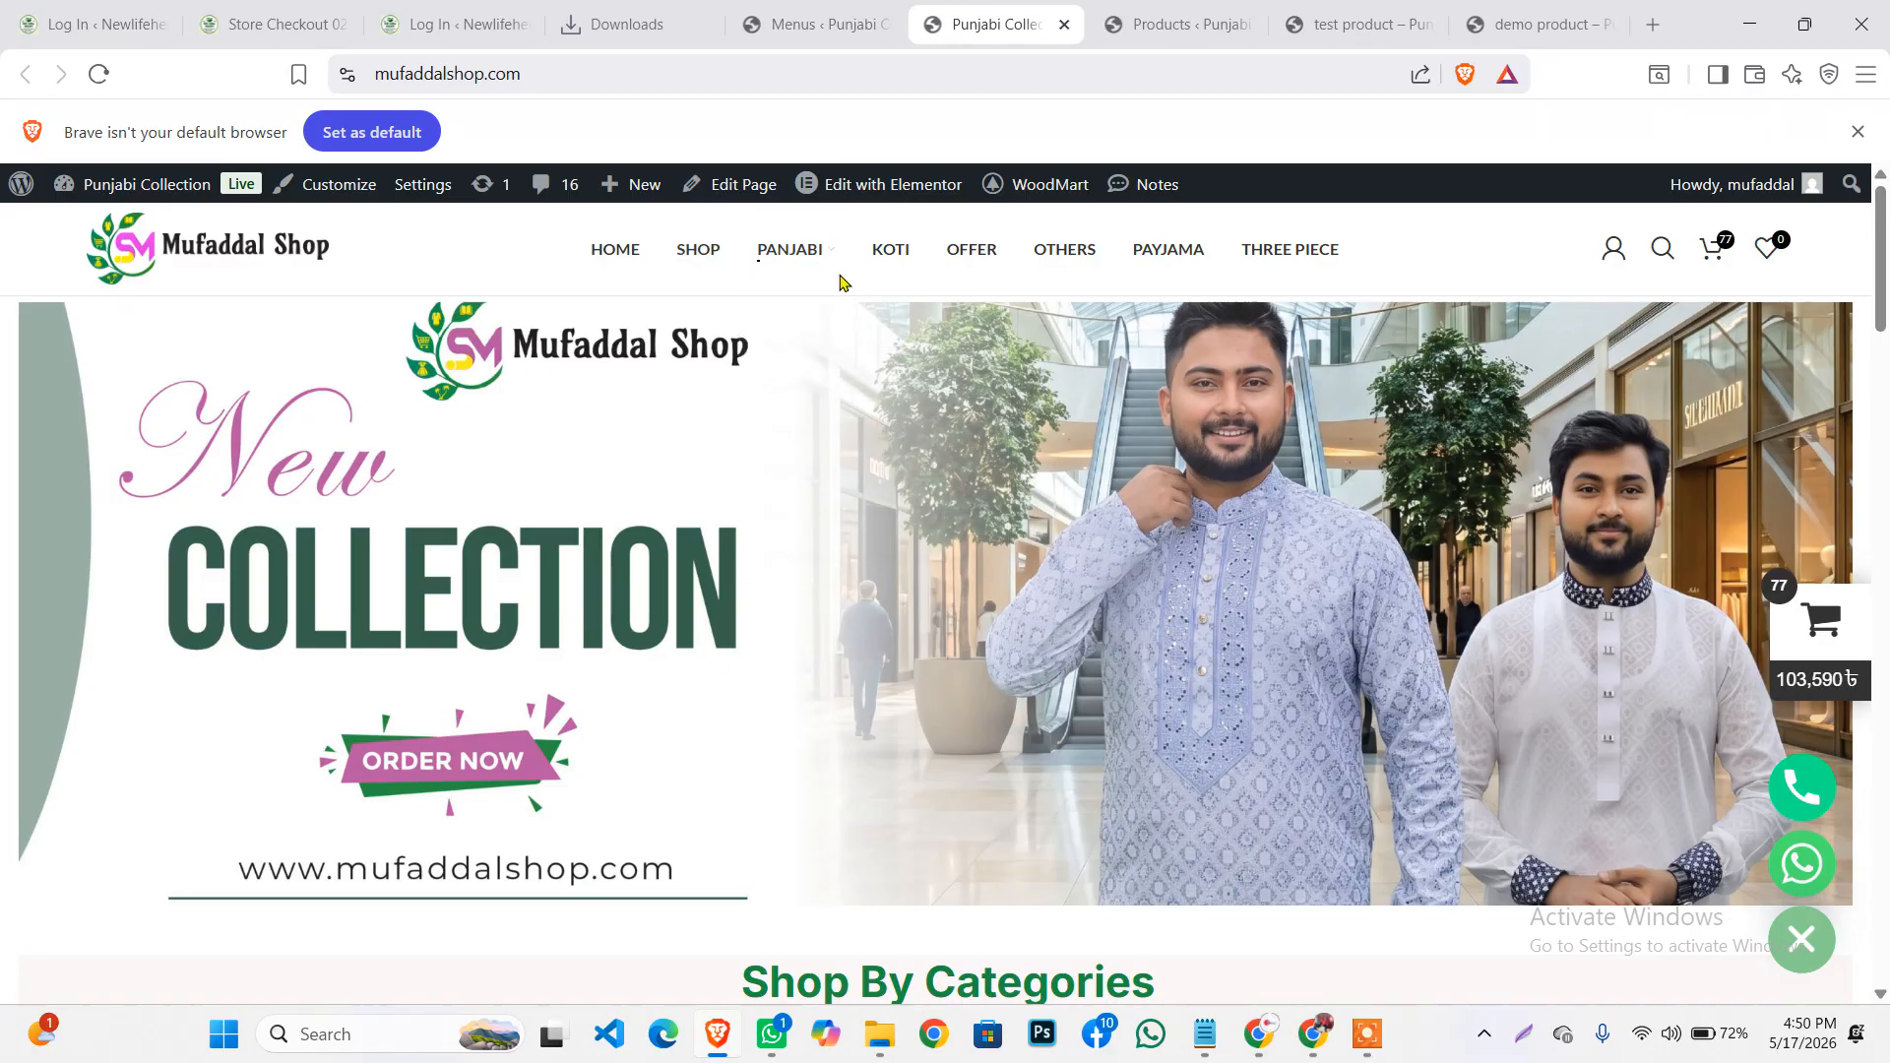
click(799, 27)
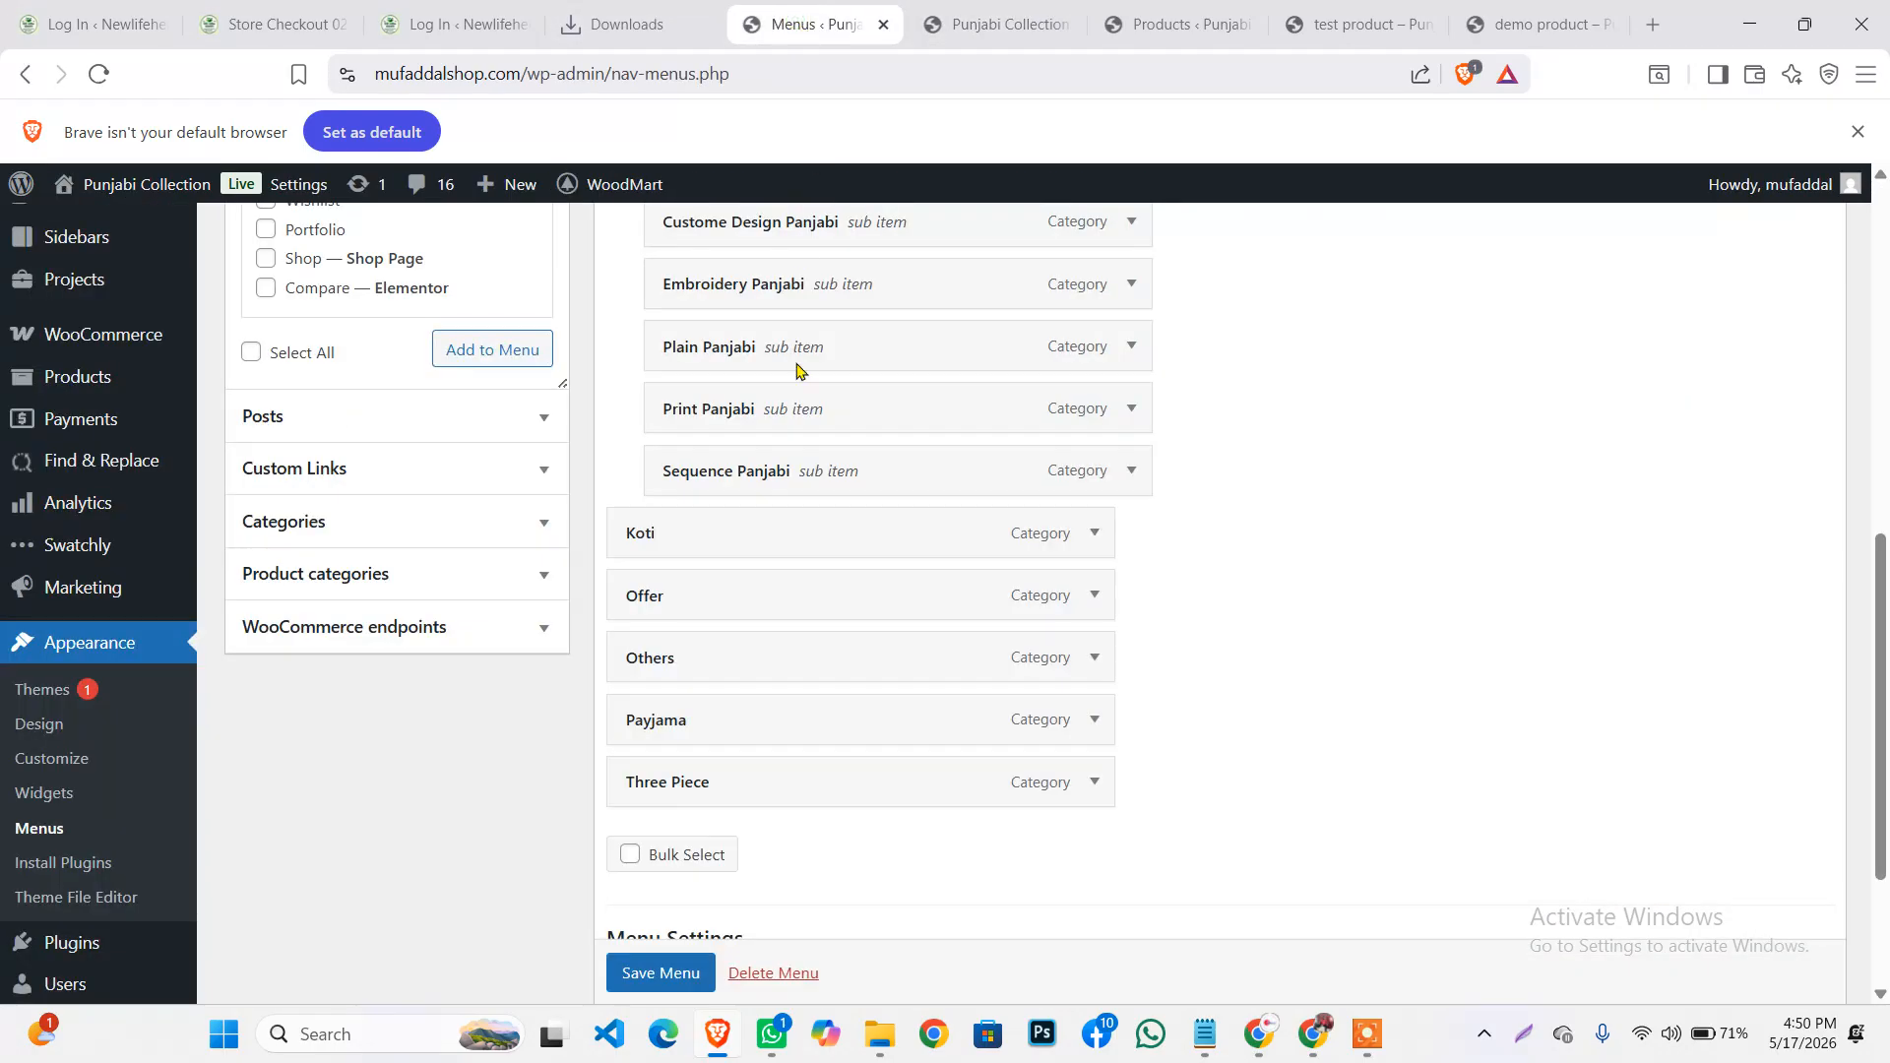
Expand the Product categories panel and show all categories with View All
click(311, 581)
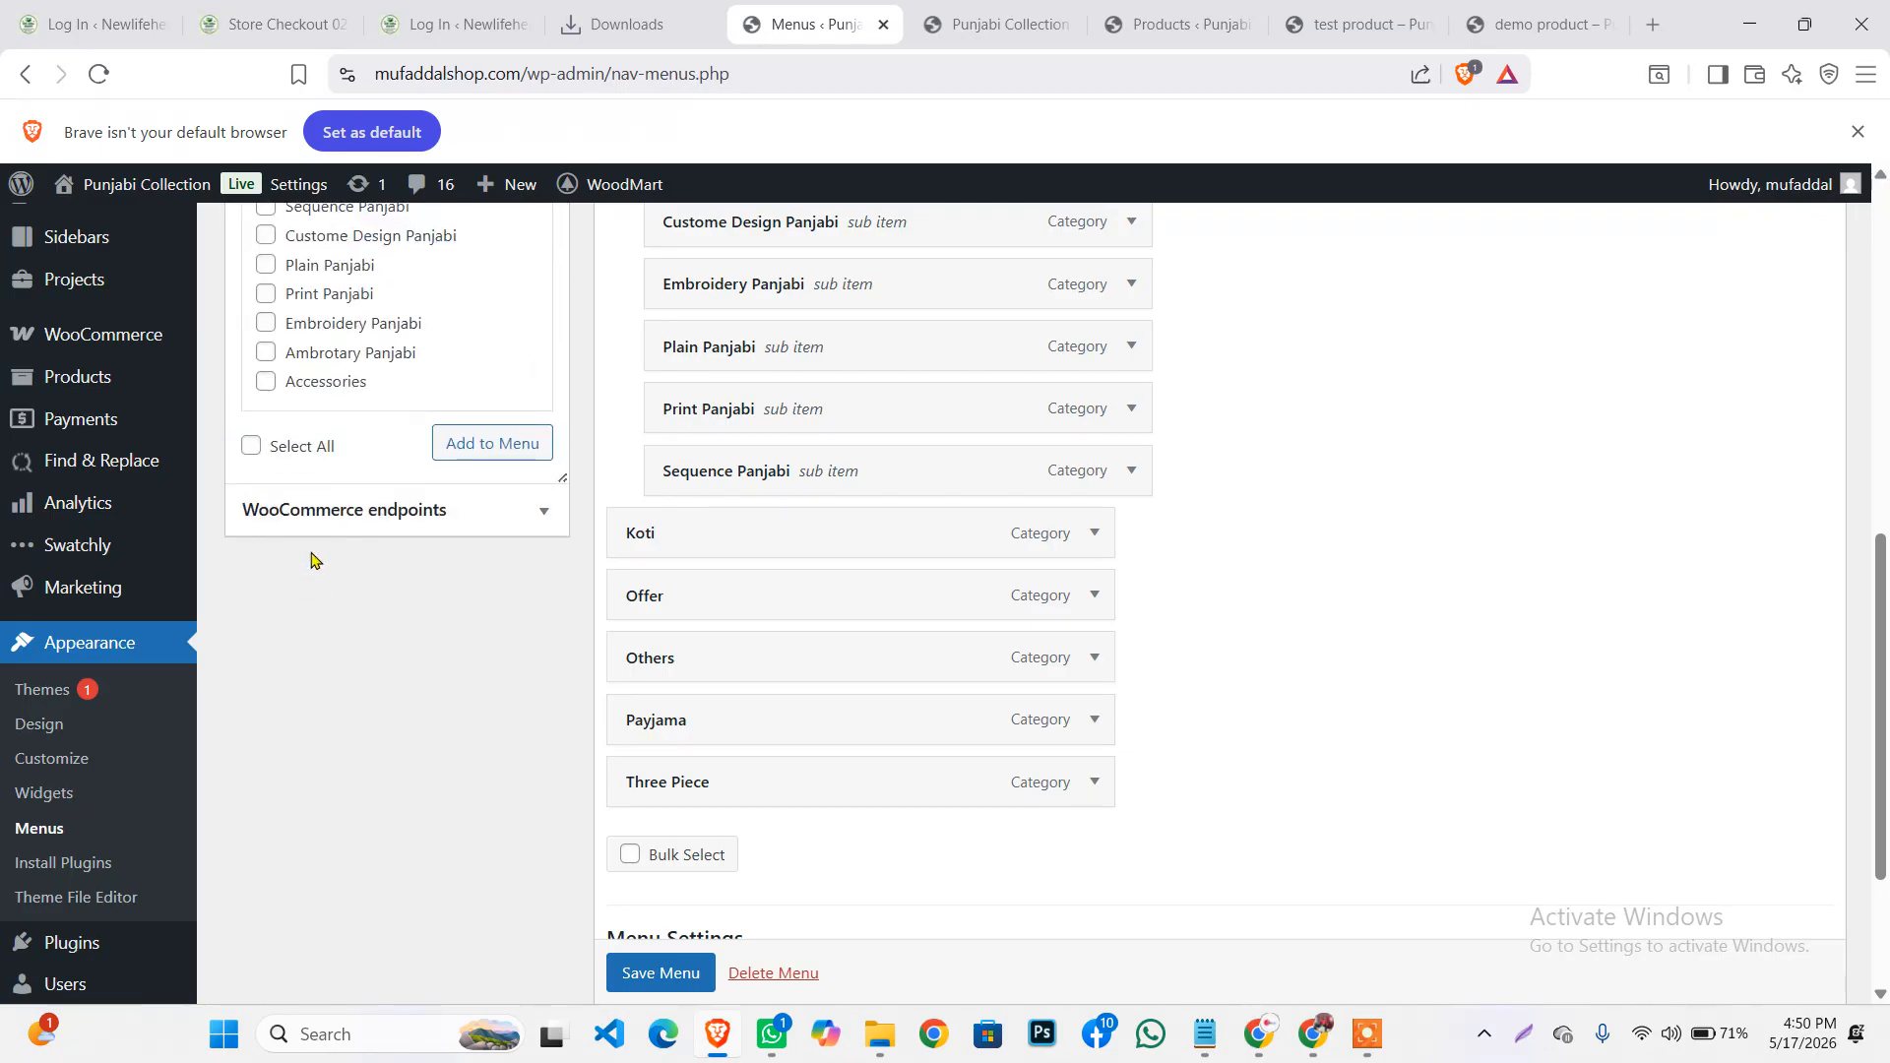
scroll(313, 547, up, 4)
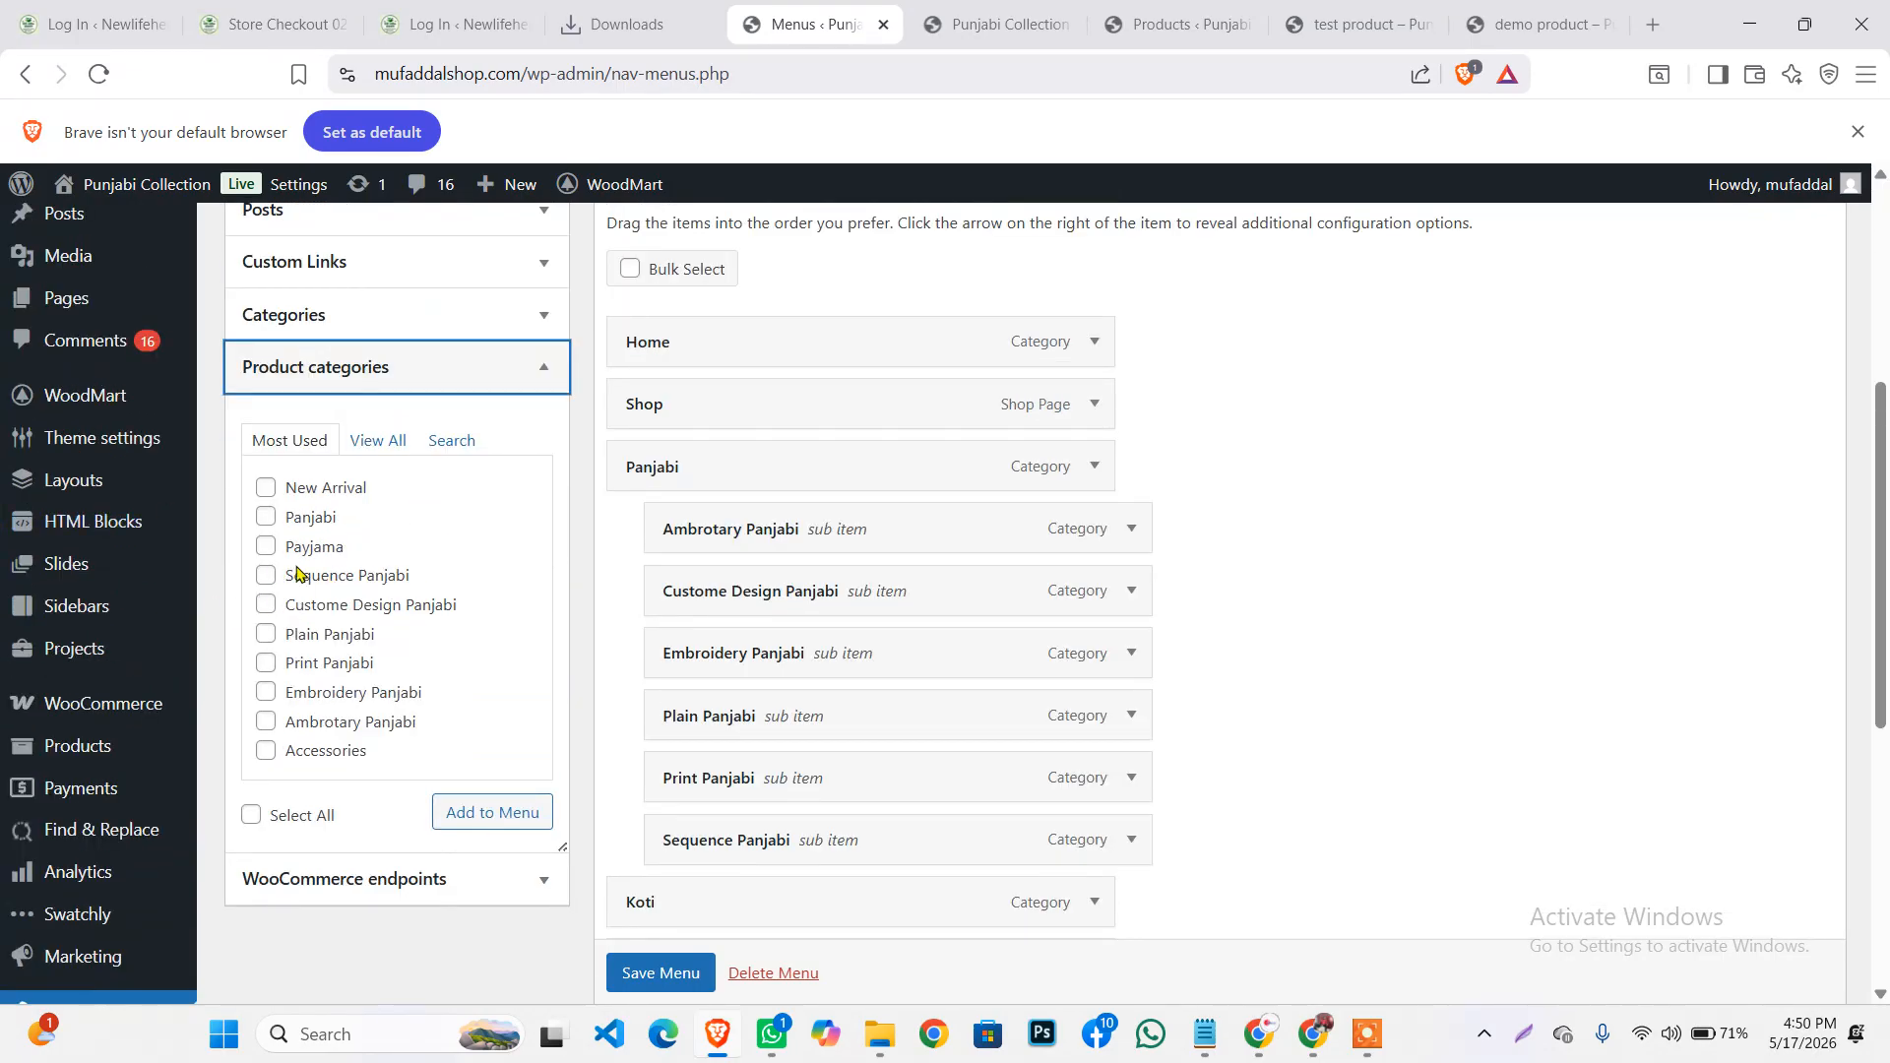
click(380, 445)
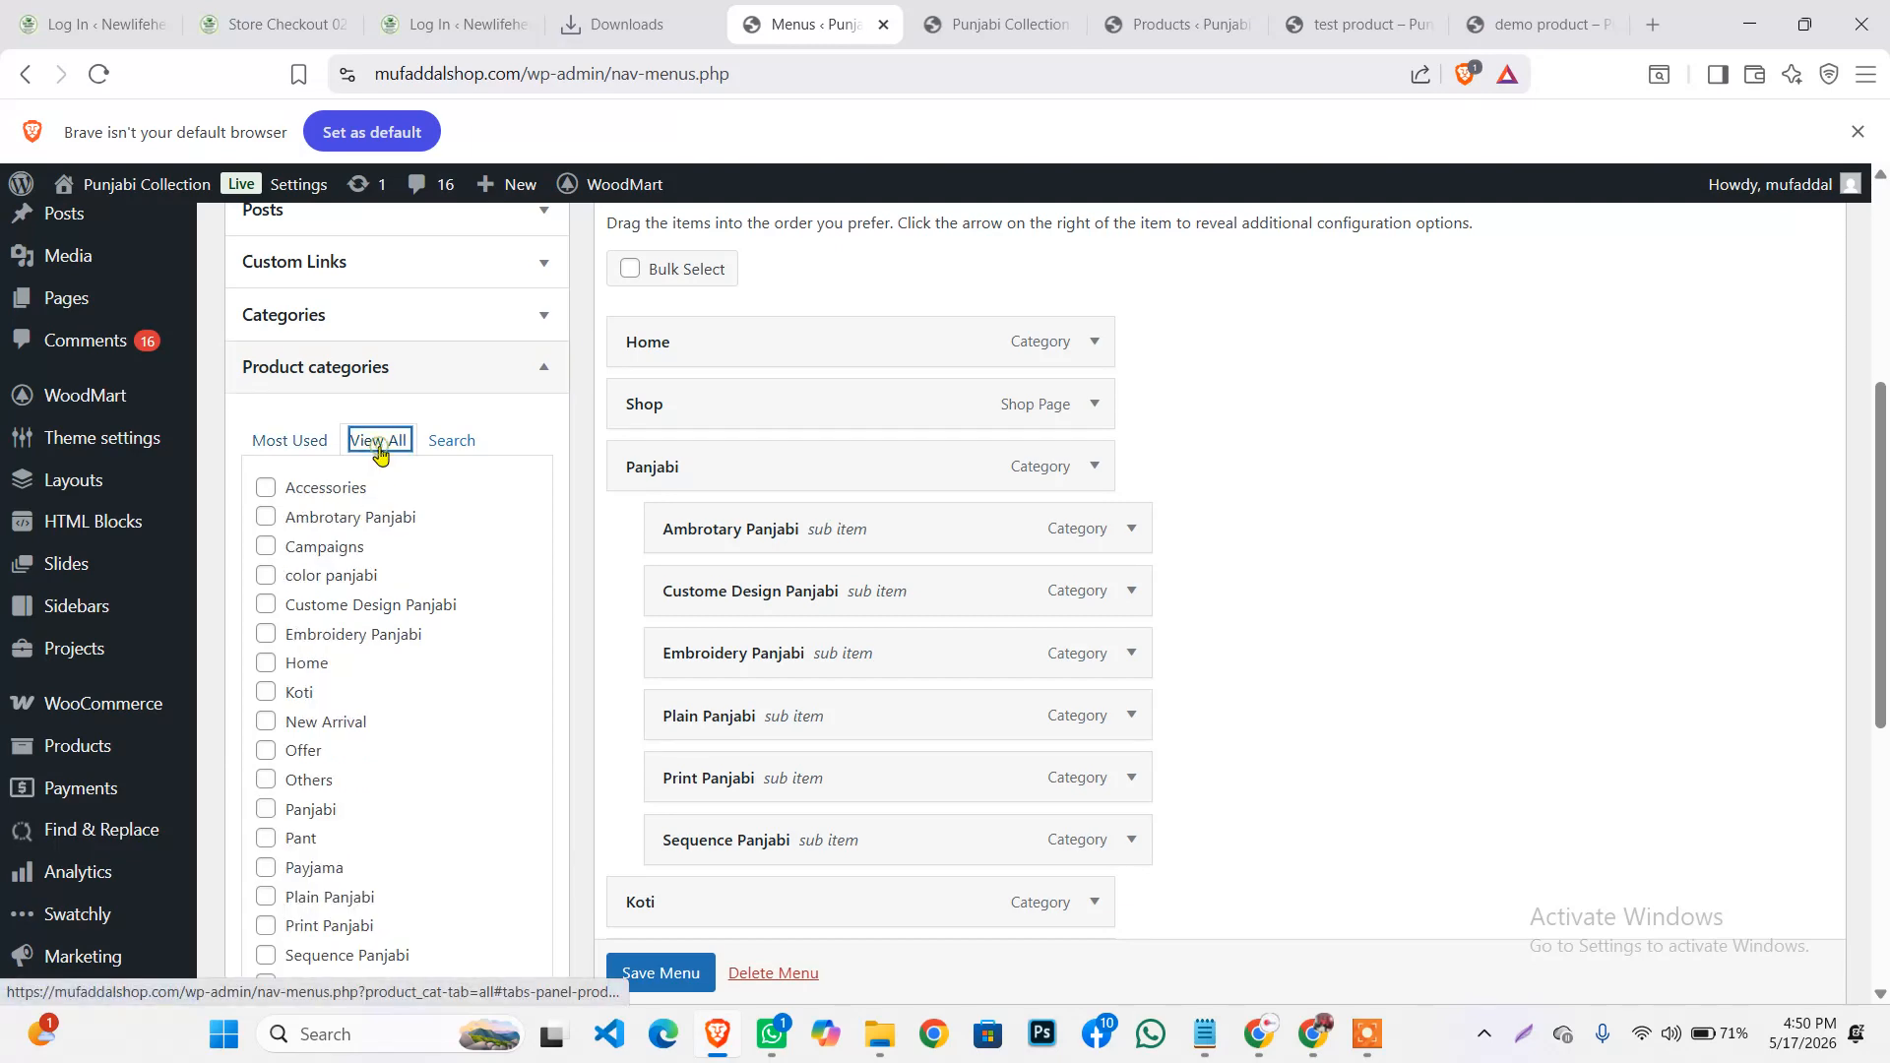
scroll(394, 537, down, 2)
scroll(299, 661, up, 2)
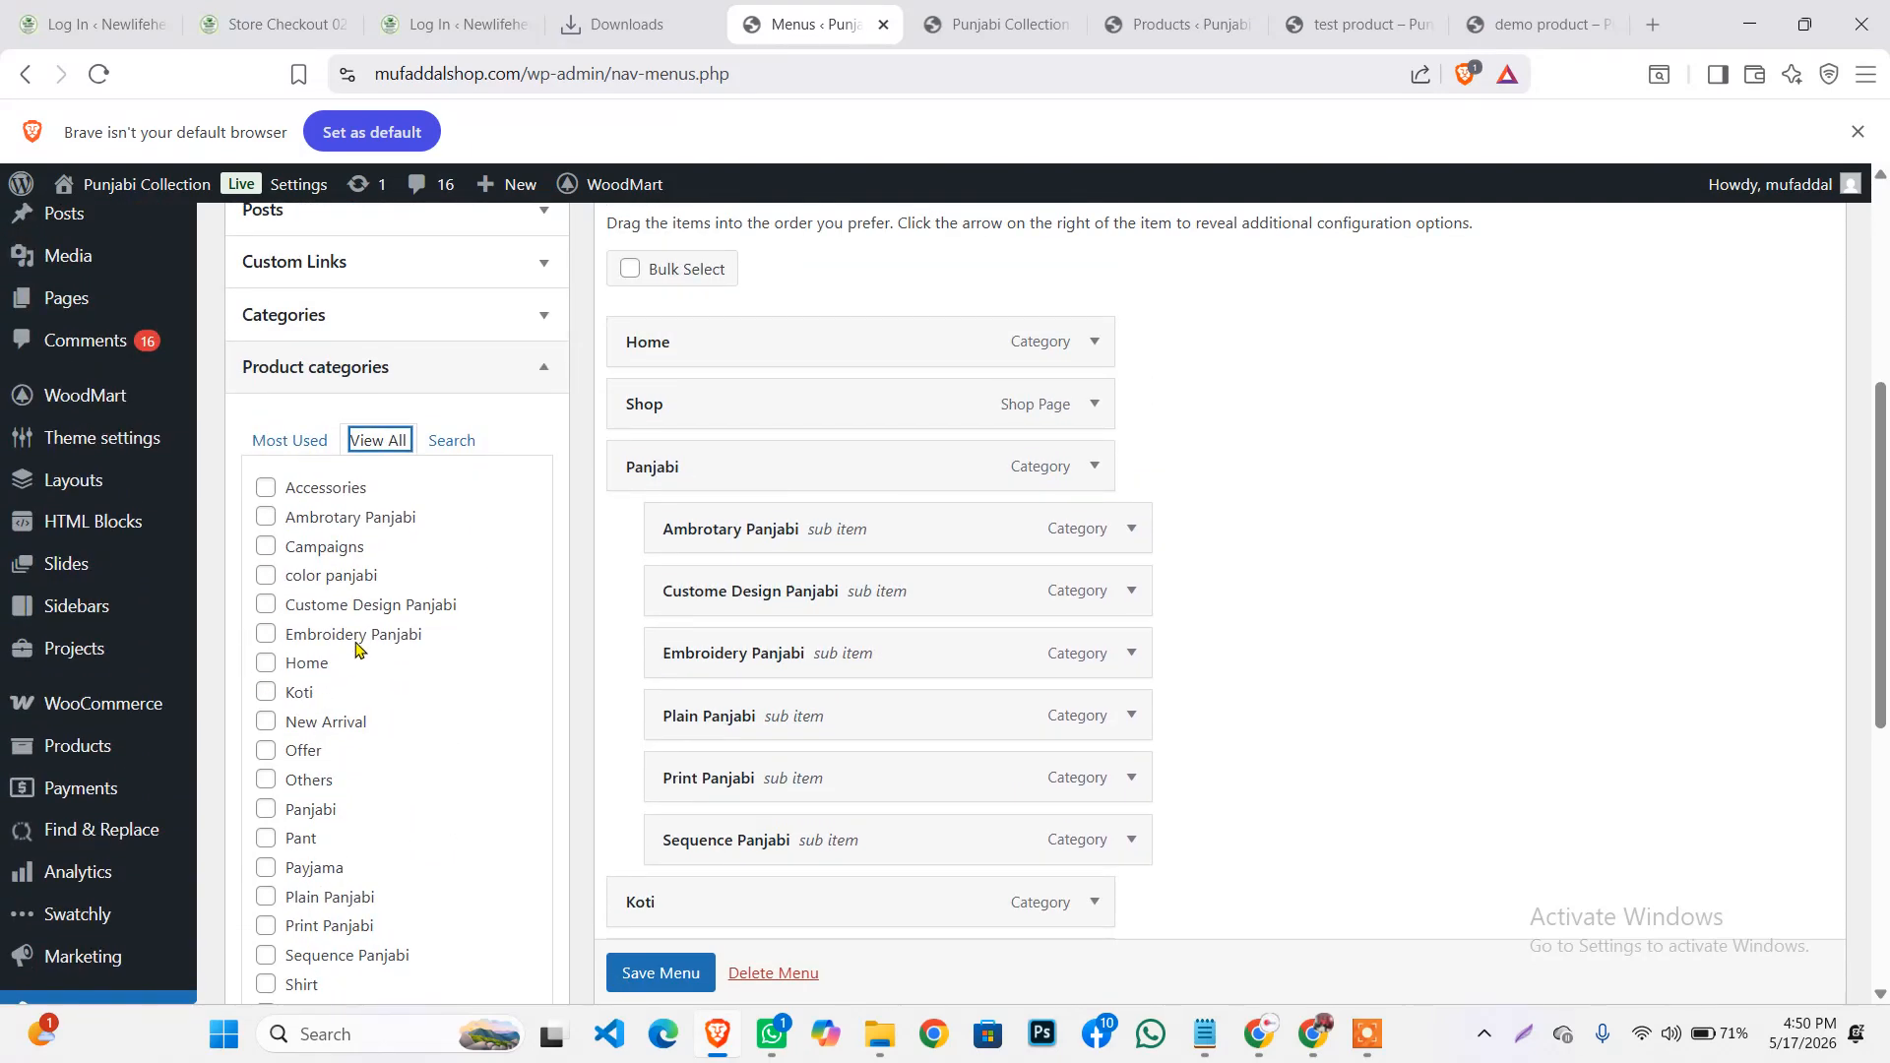
Add color panjabi to the menu below Shop, save it, and reload the storefront
click(264, 578)
scroll(344, 601, down, 2)
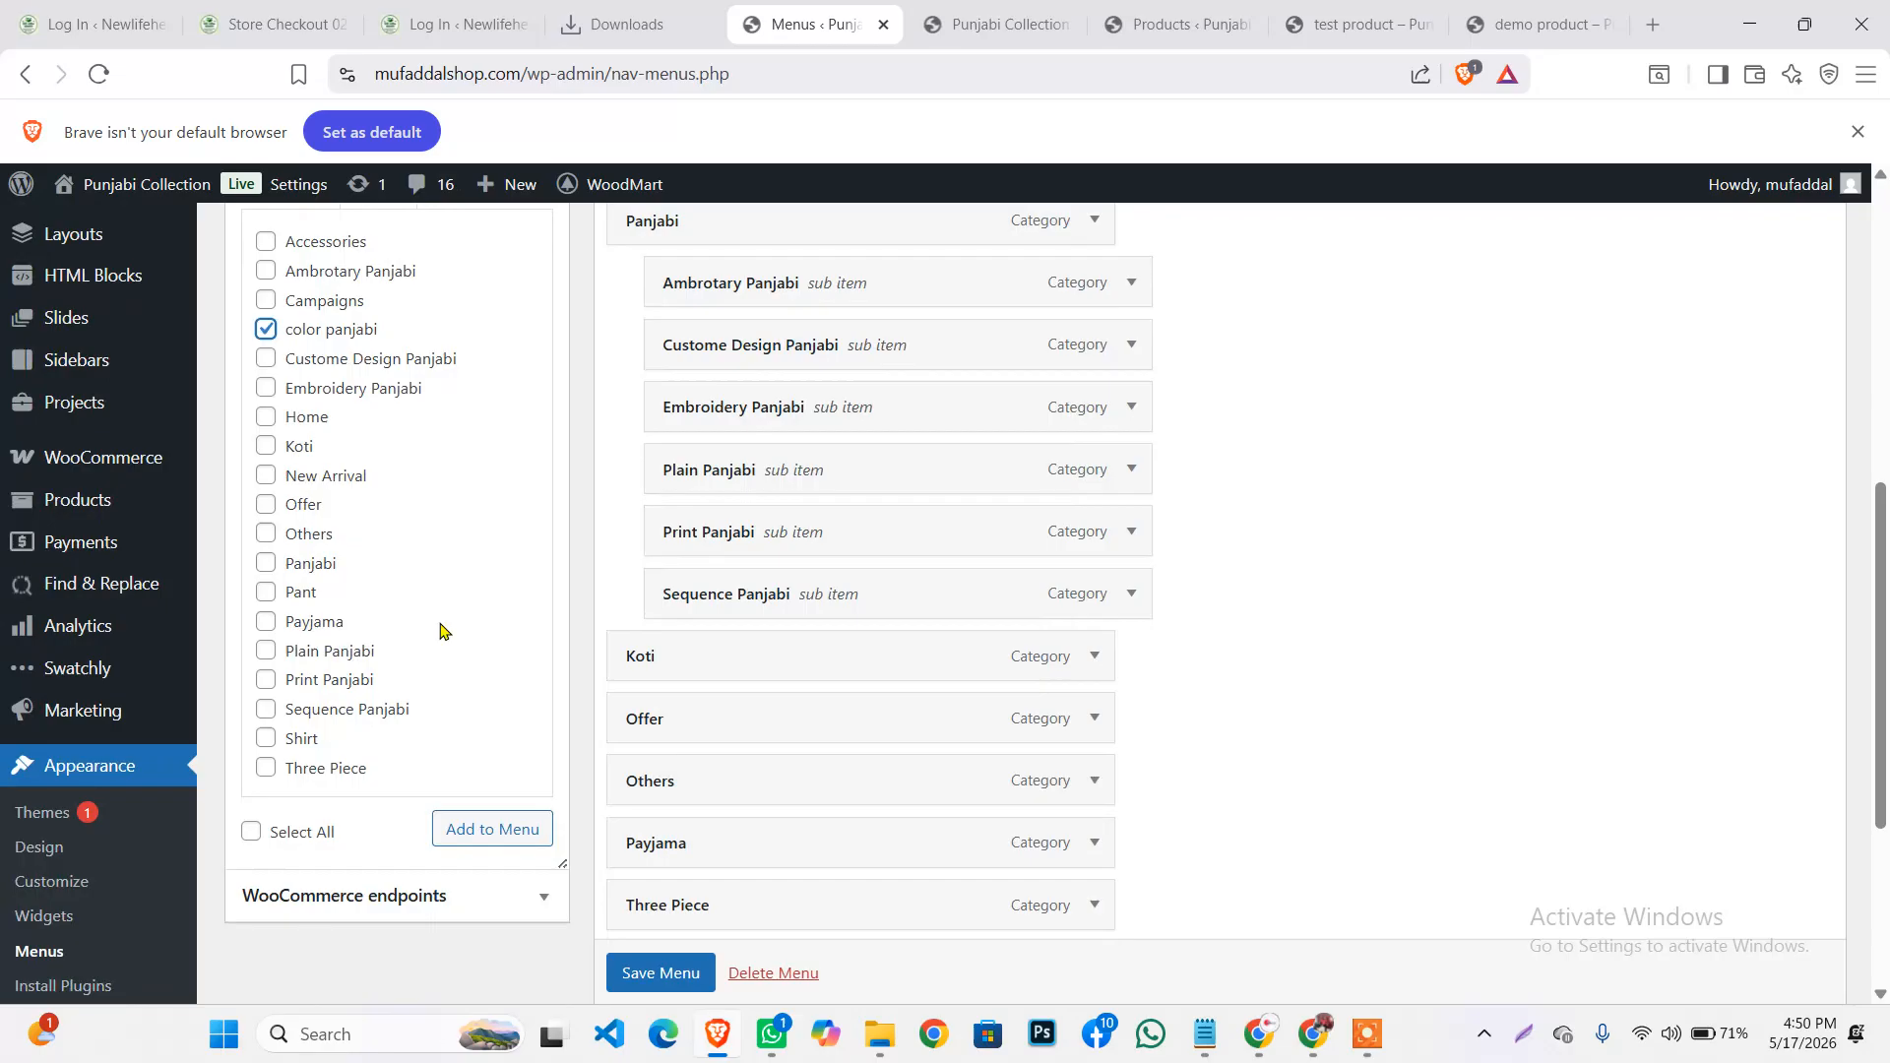
click(472, 832)
scroll(690, 678, down, 4)
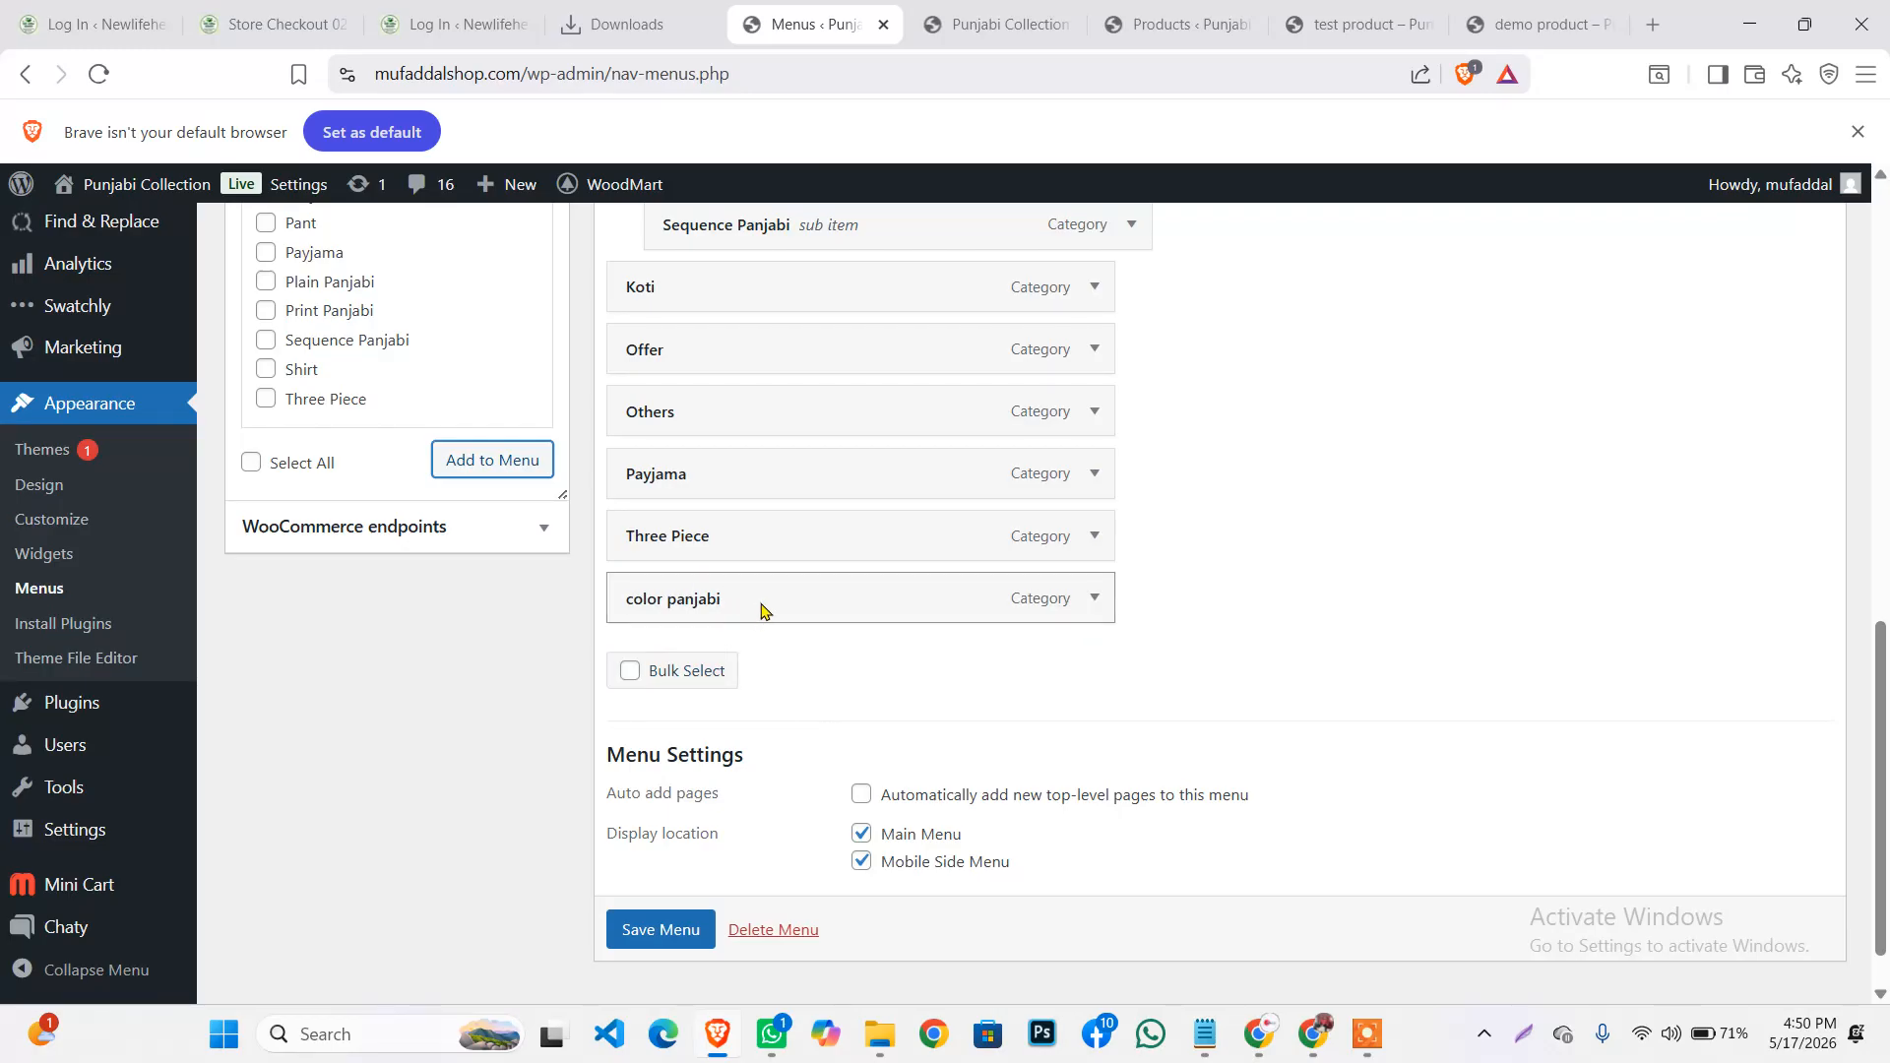
scroll(758, 607, up, 2)
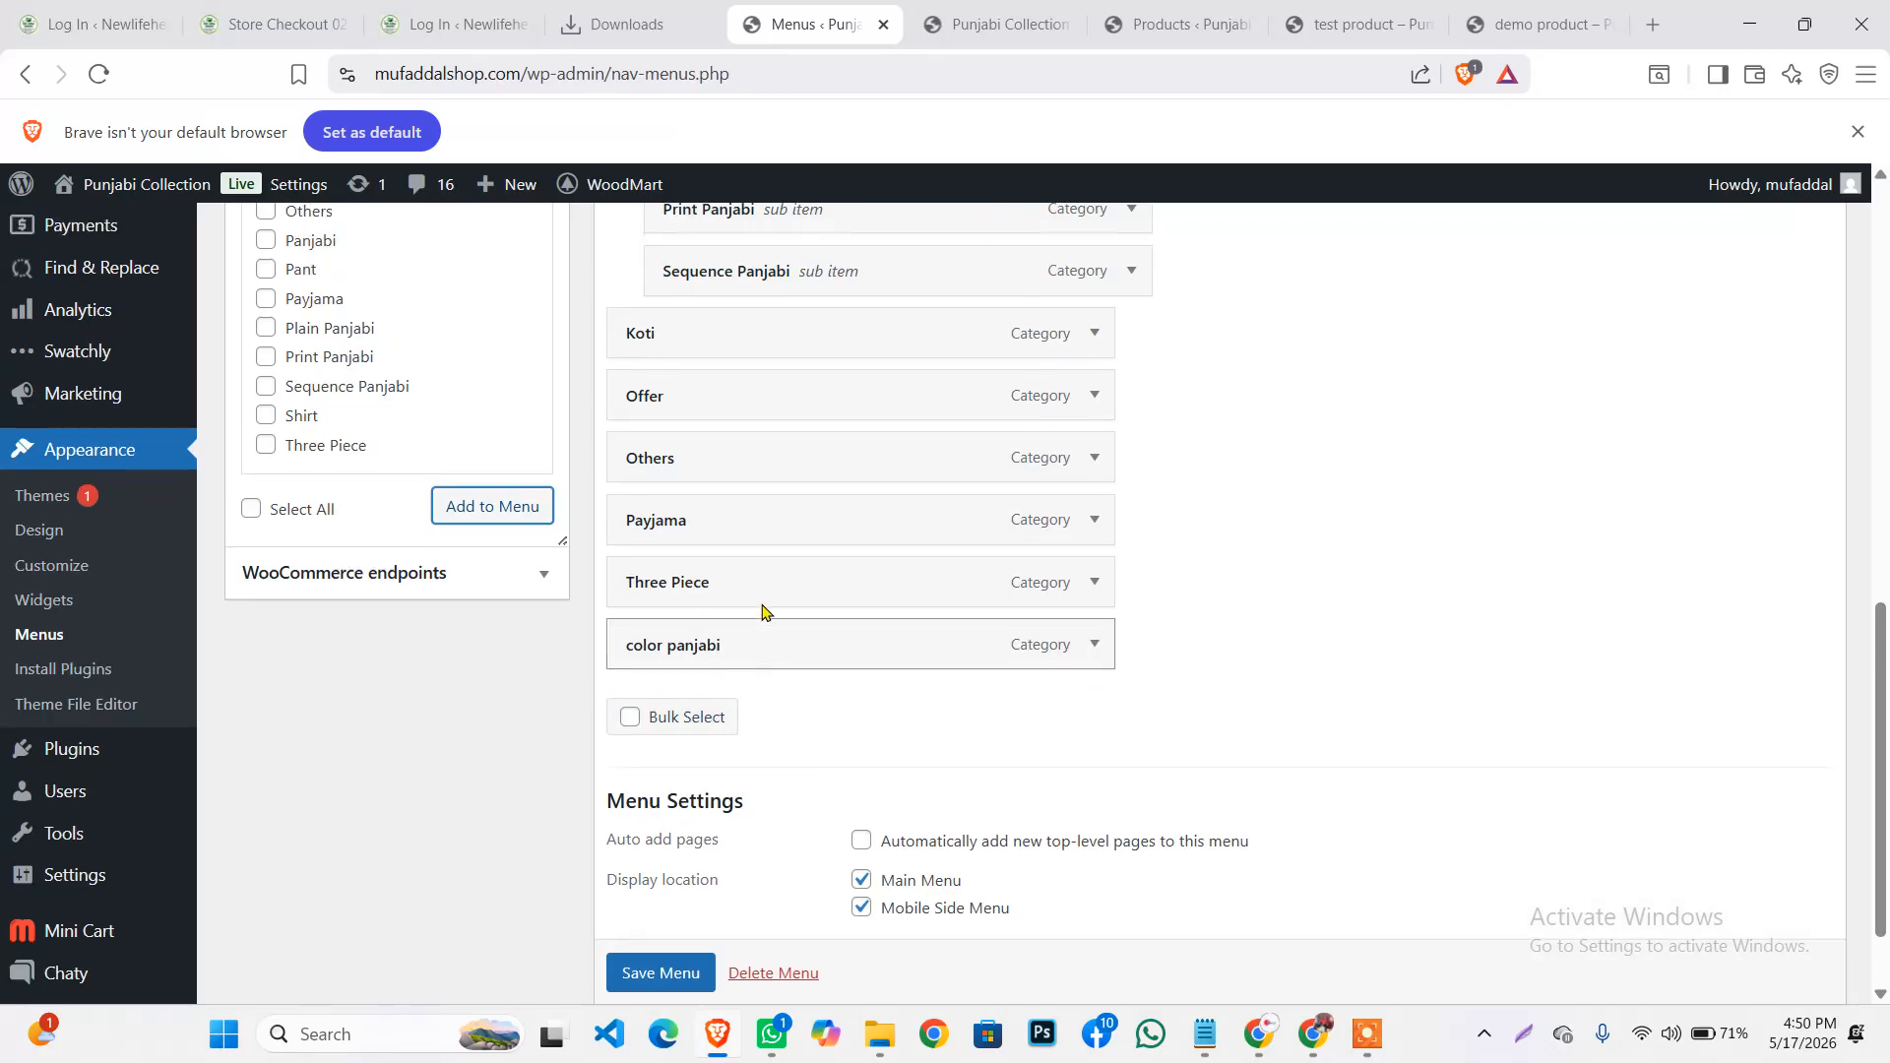
drag(785, 739, 676, 457)
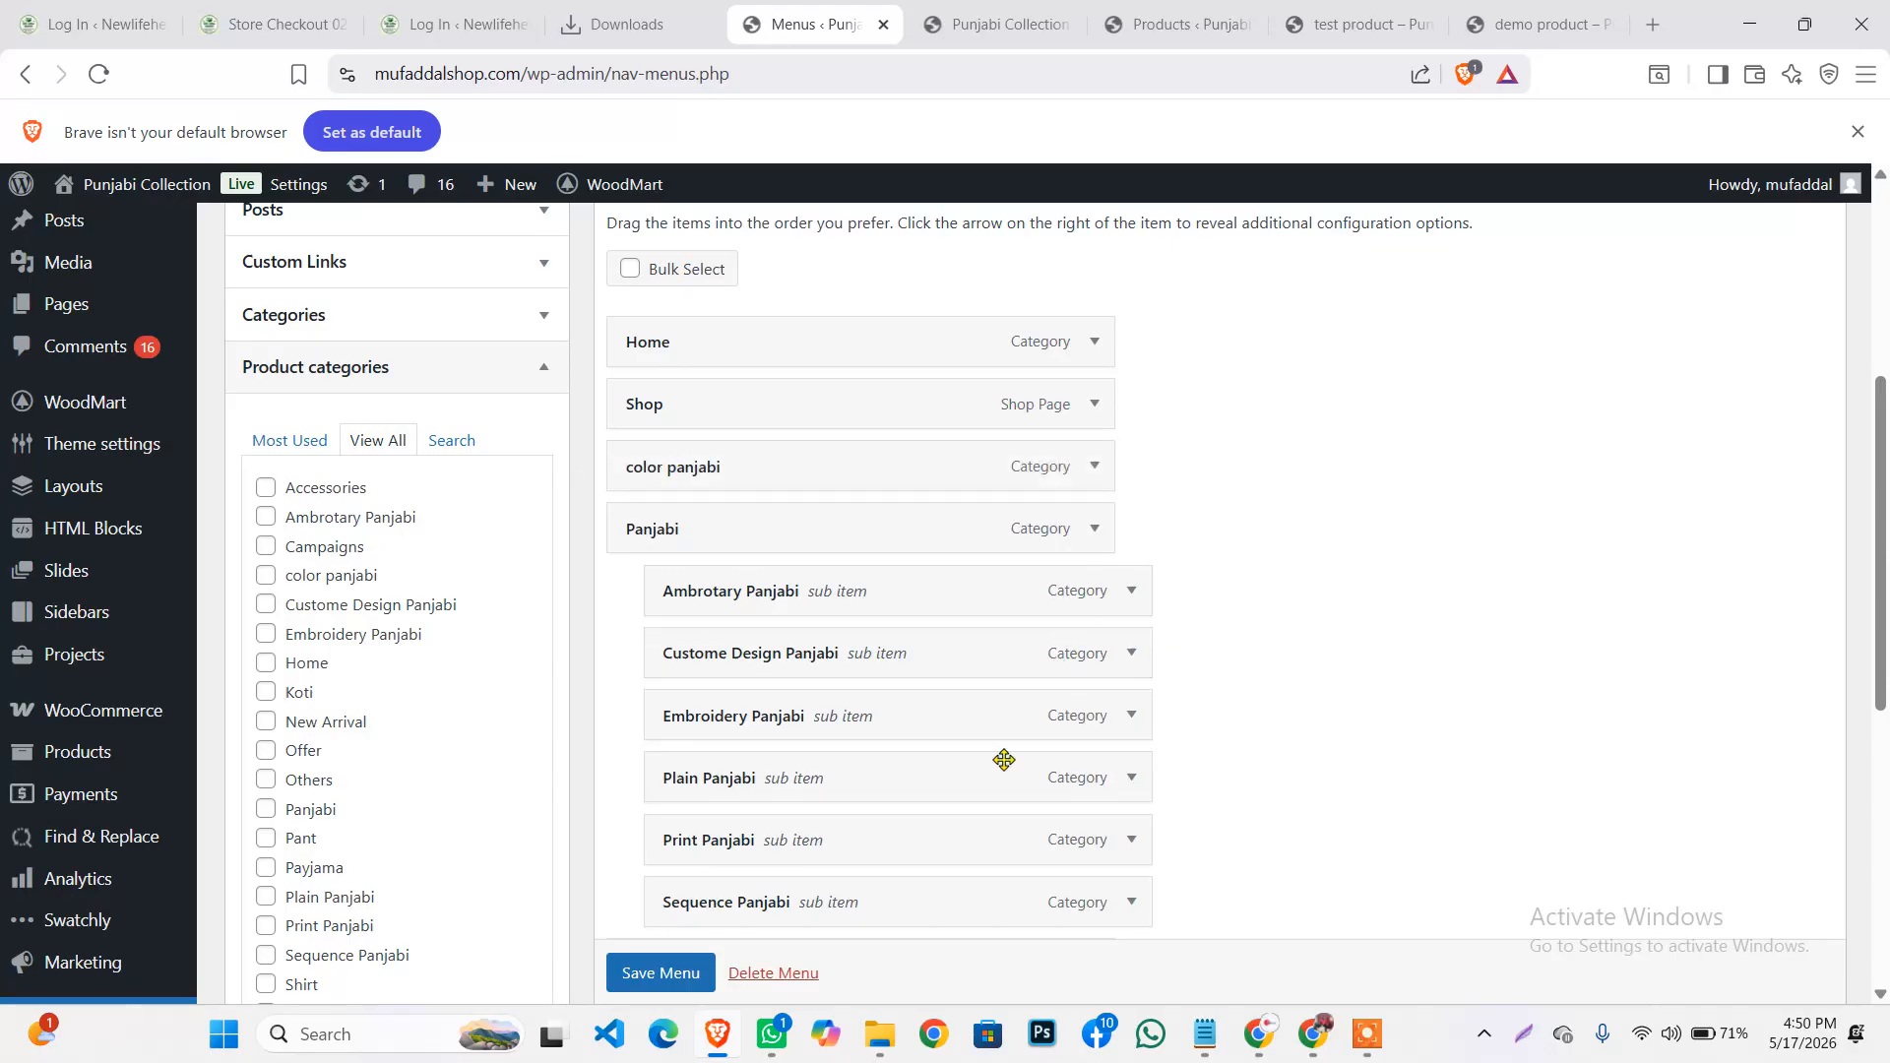
scroll(649, 975, down, 1)
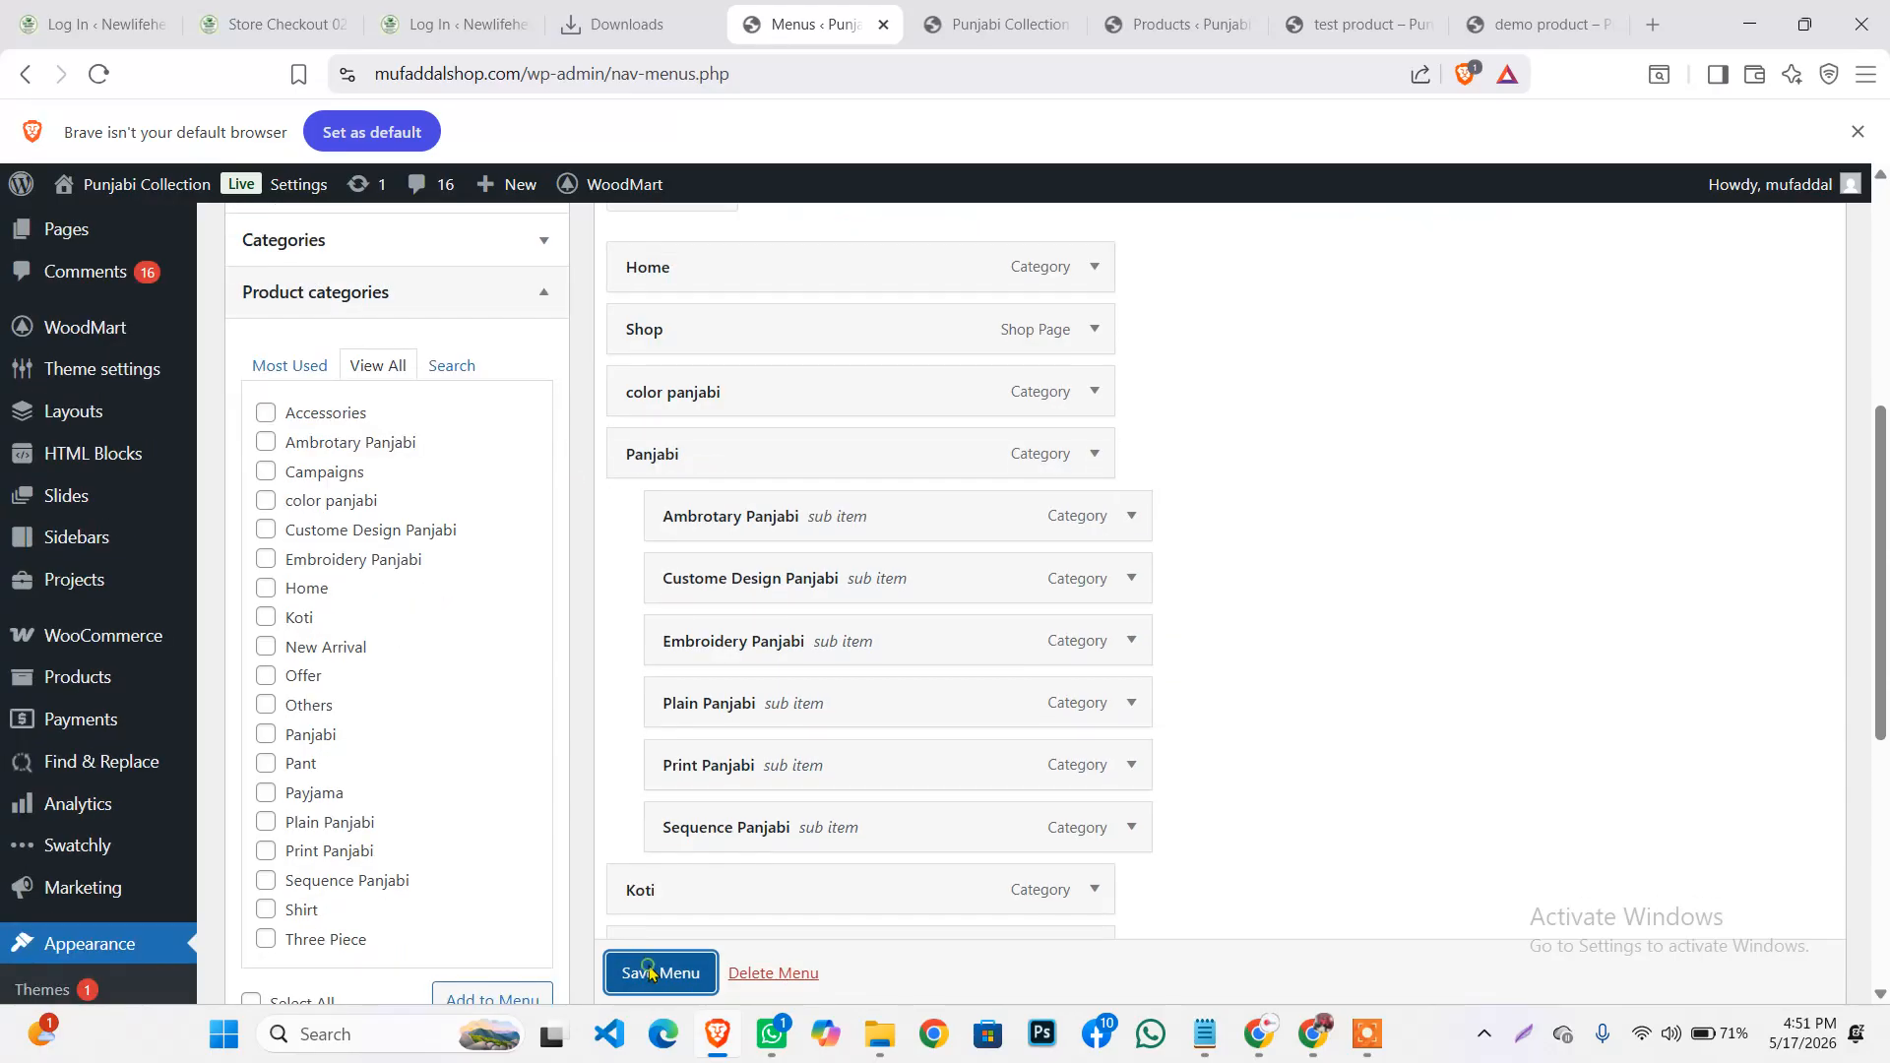
click(649, 975)
click(984, 18)
click(98, 75)
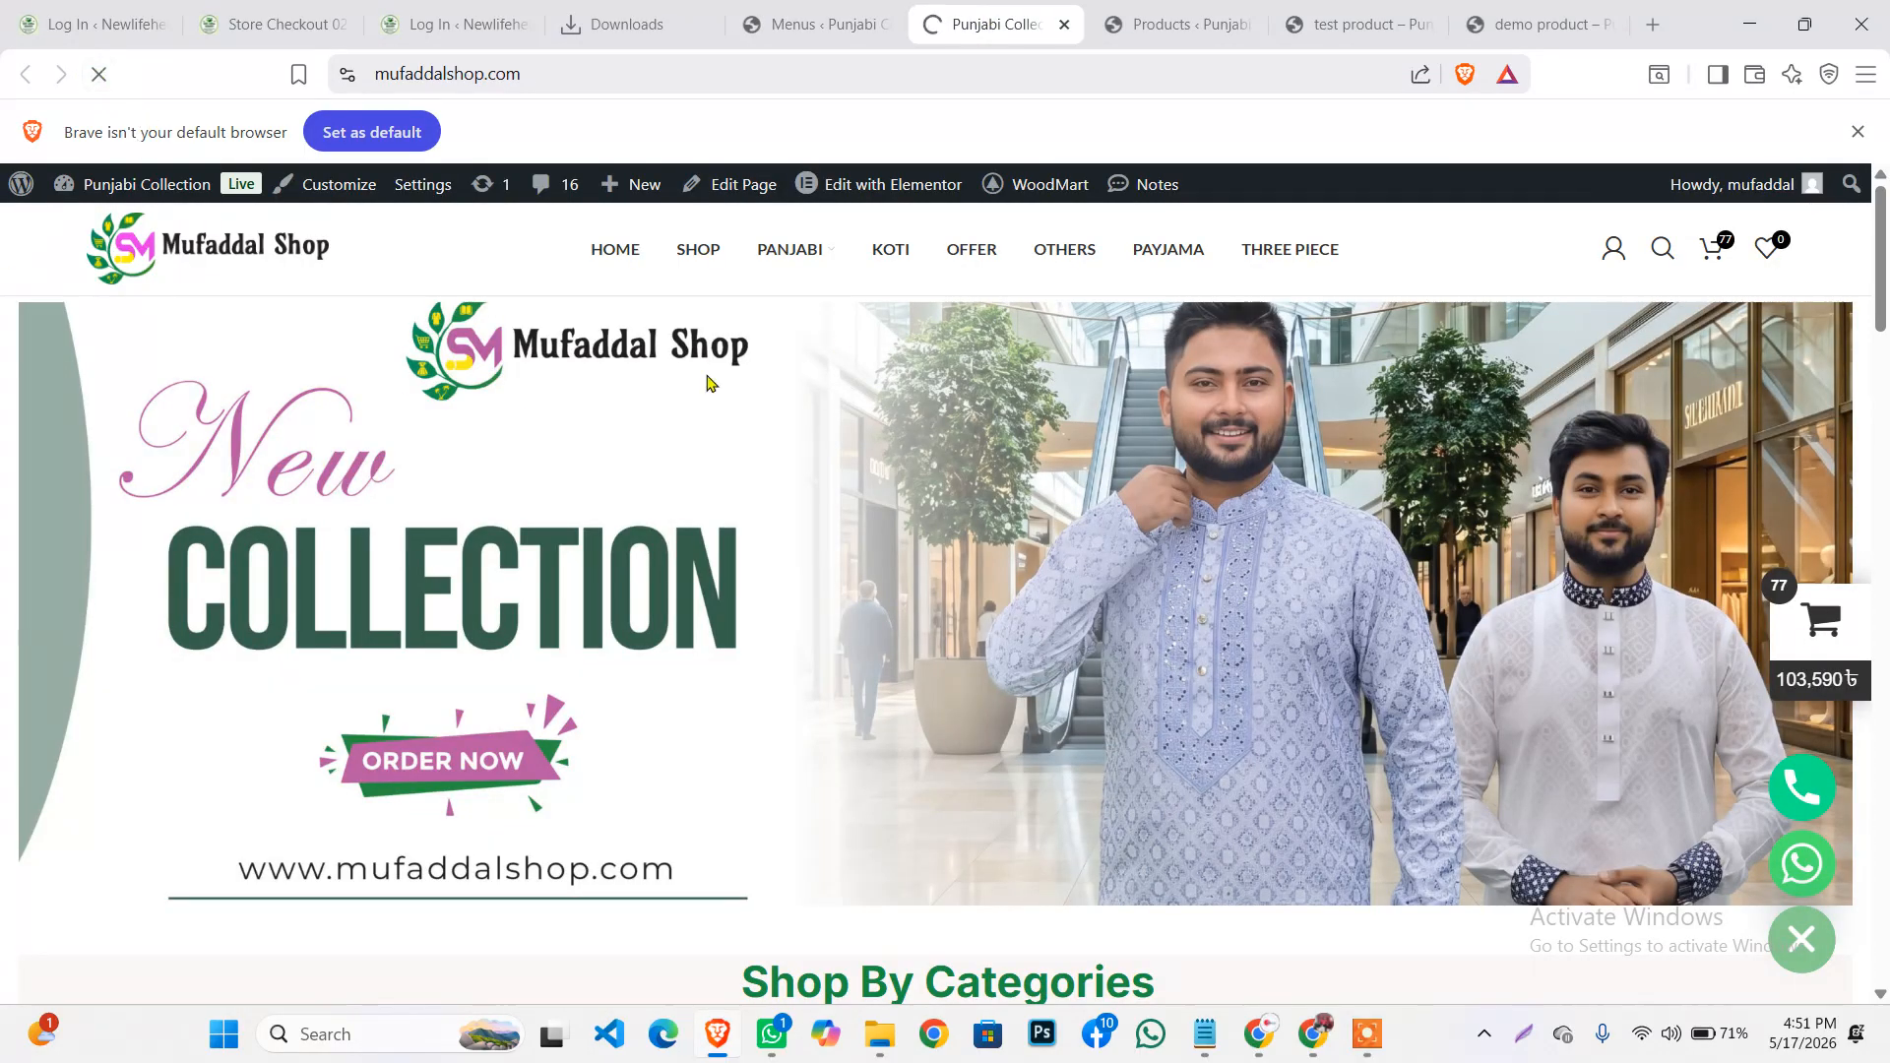
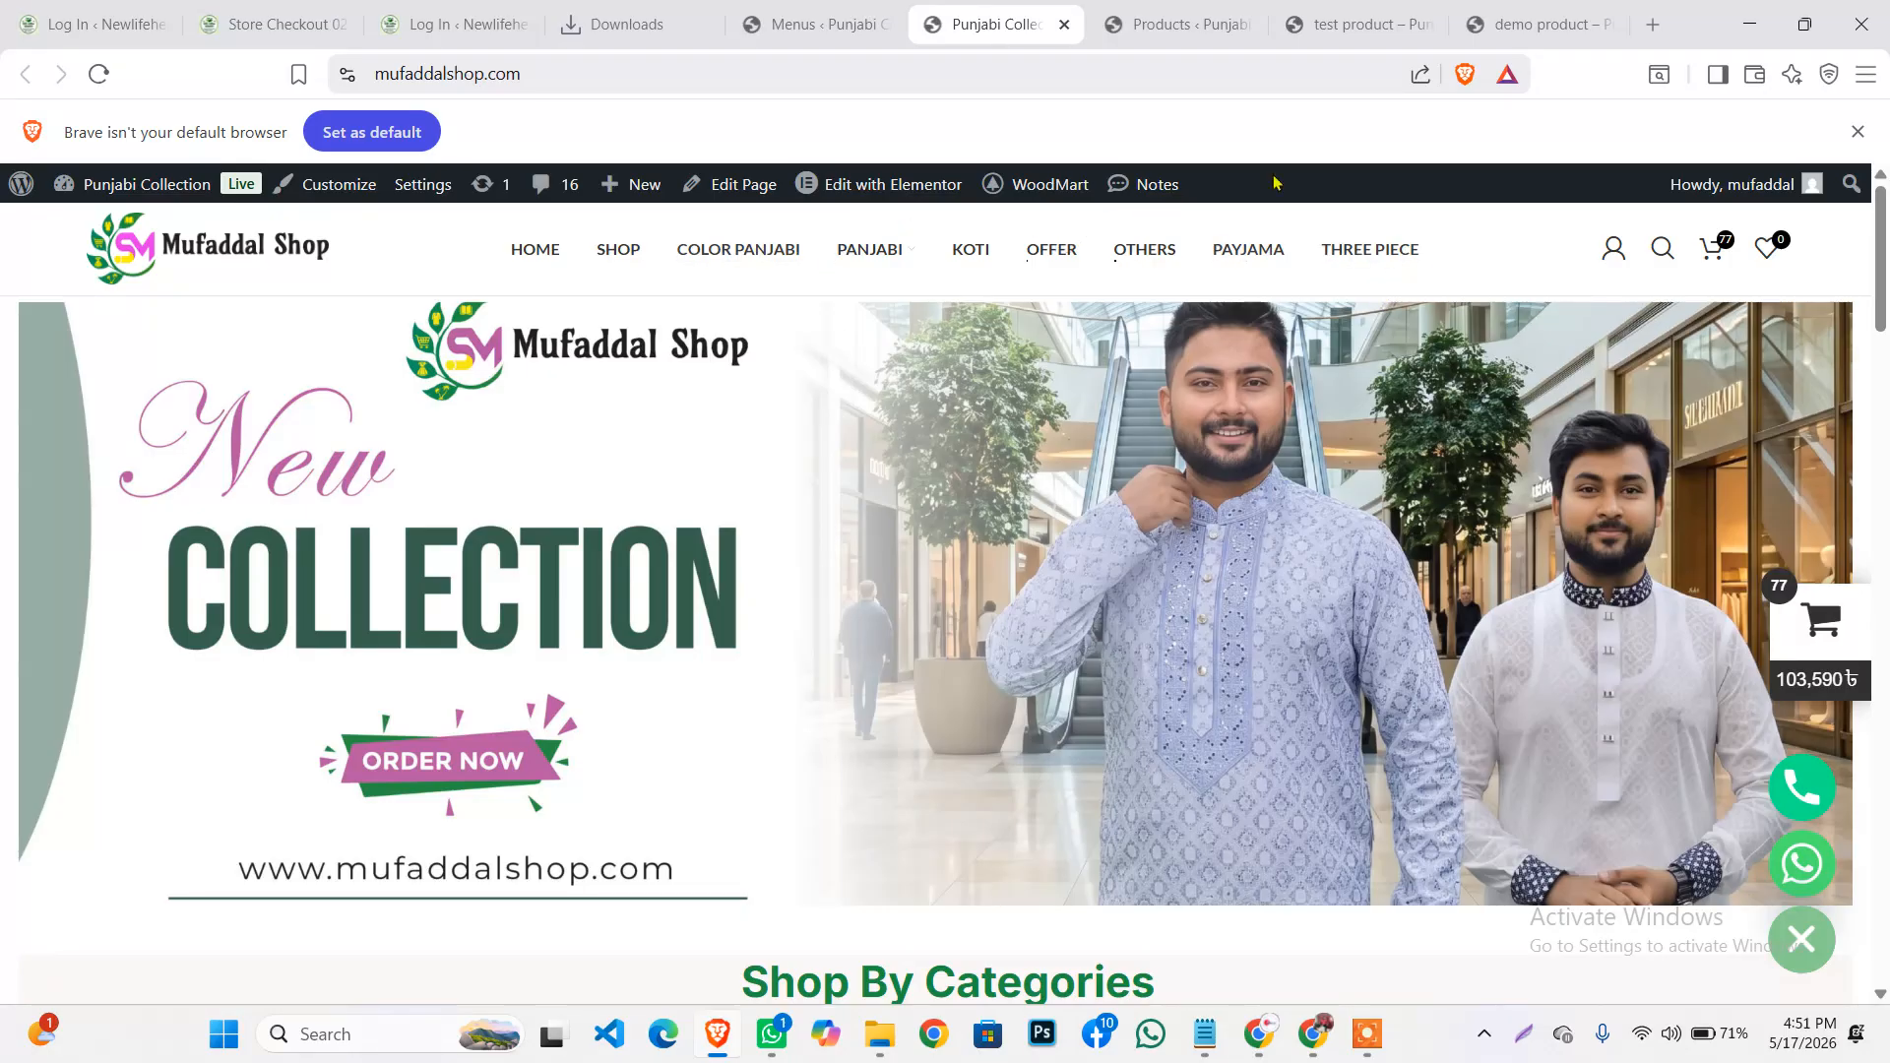
Drag color panjabi under Panjabi as a sub-item in the manu category menu, save, and view the storefront
click(806, 22)
scroll(772, 608, down, 10)
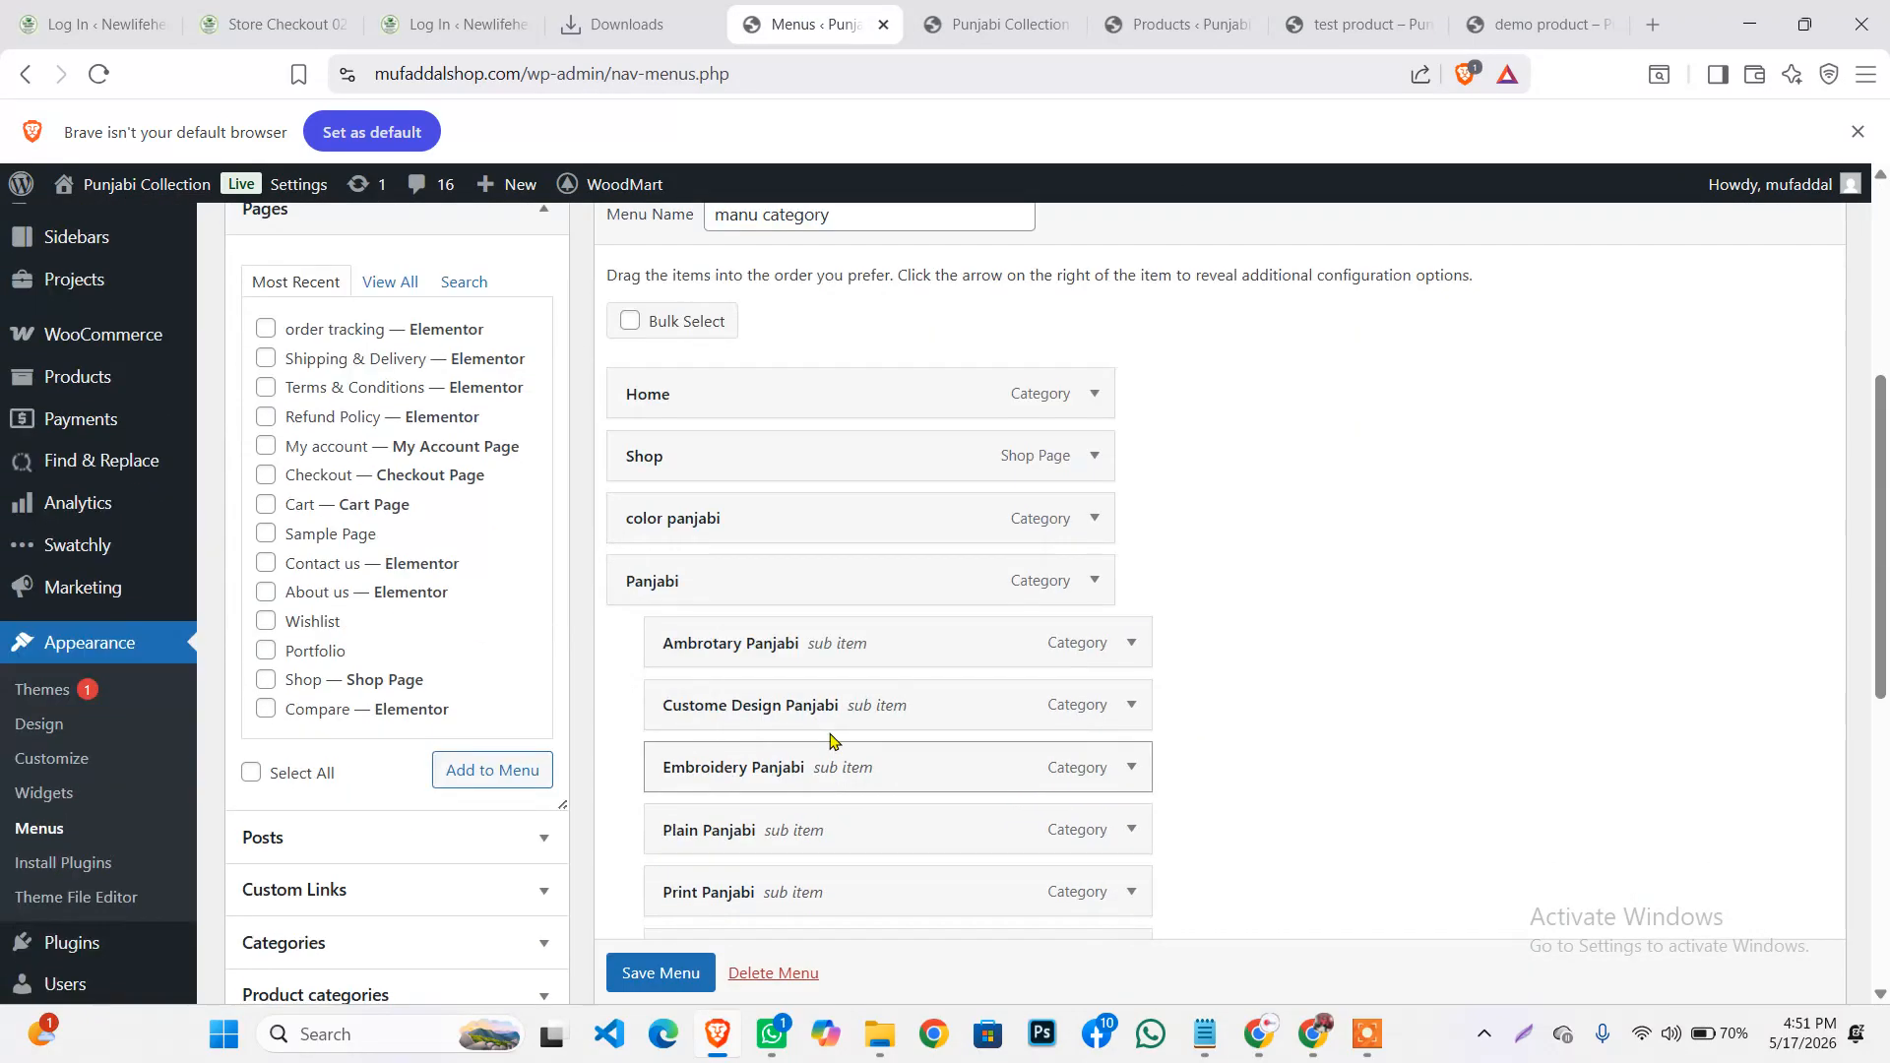
scroll(771, 705, up, 6)
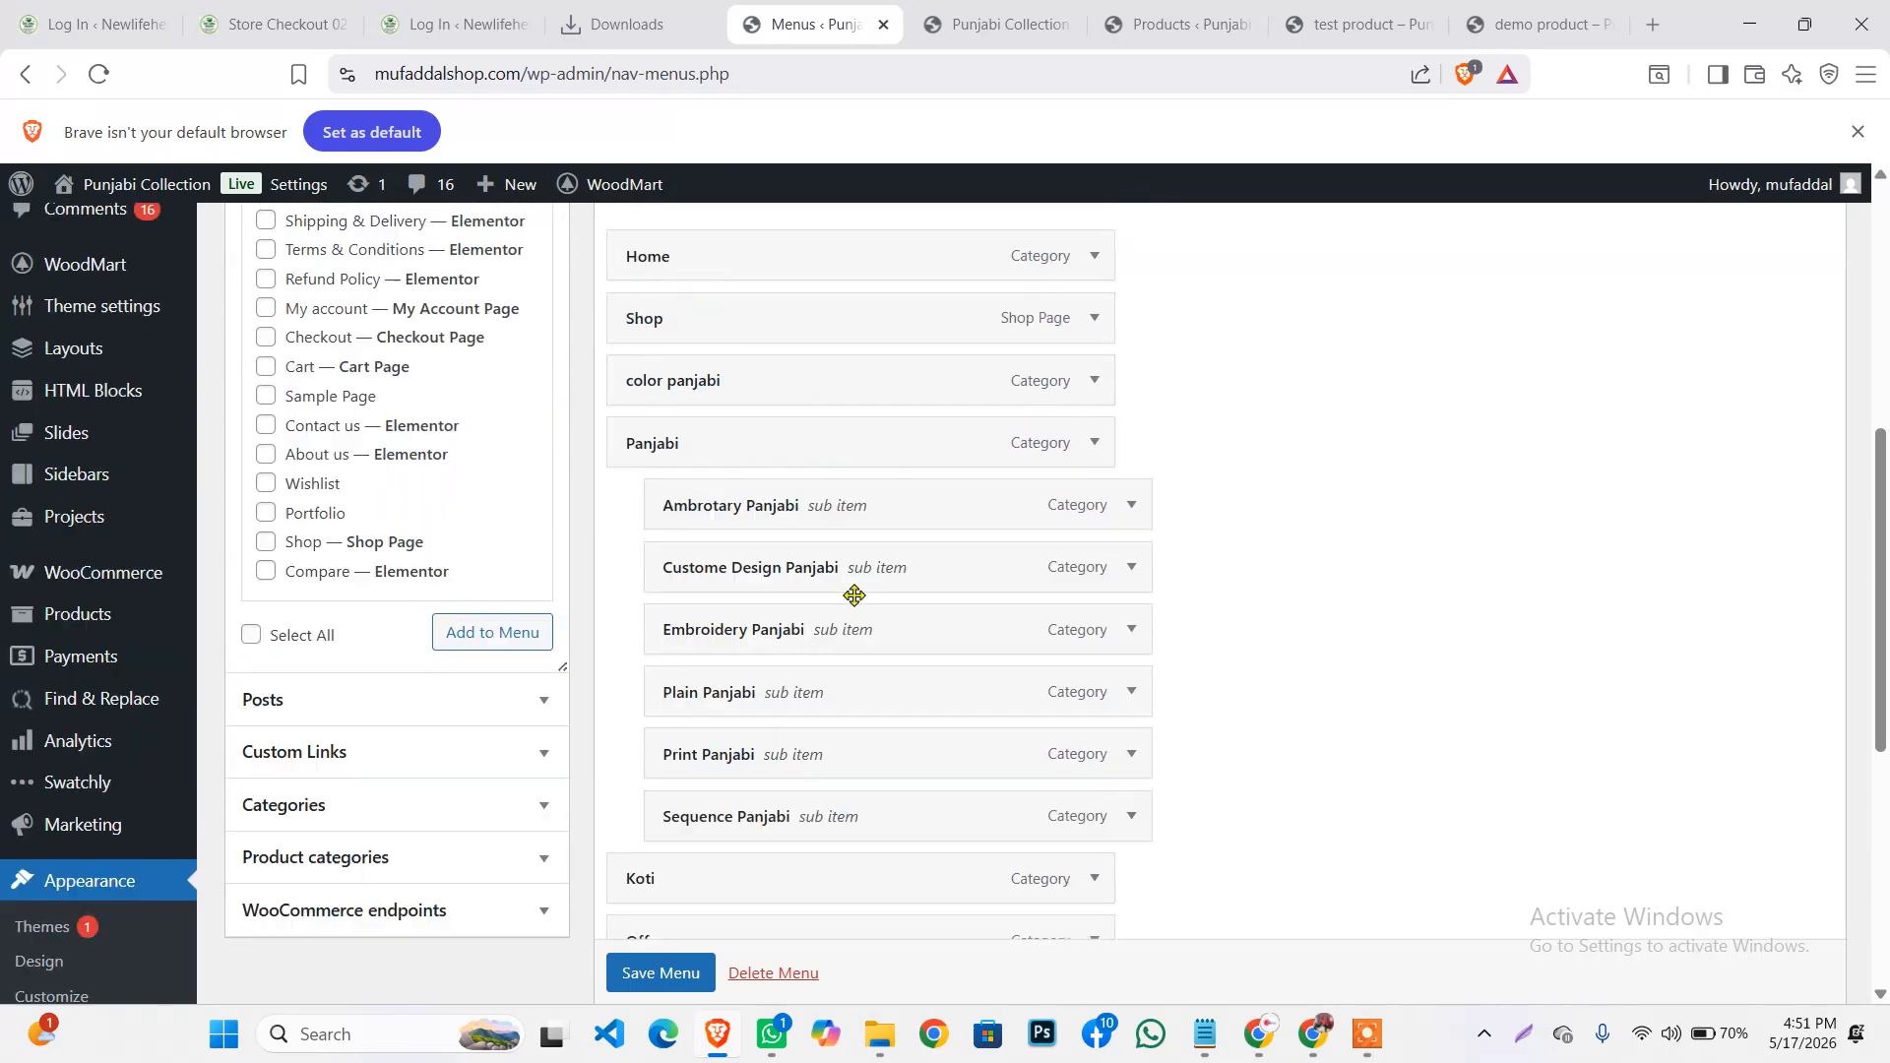
scroll(748, 540, down, 1)
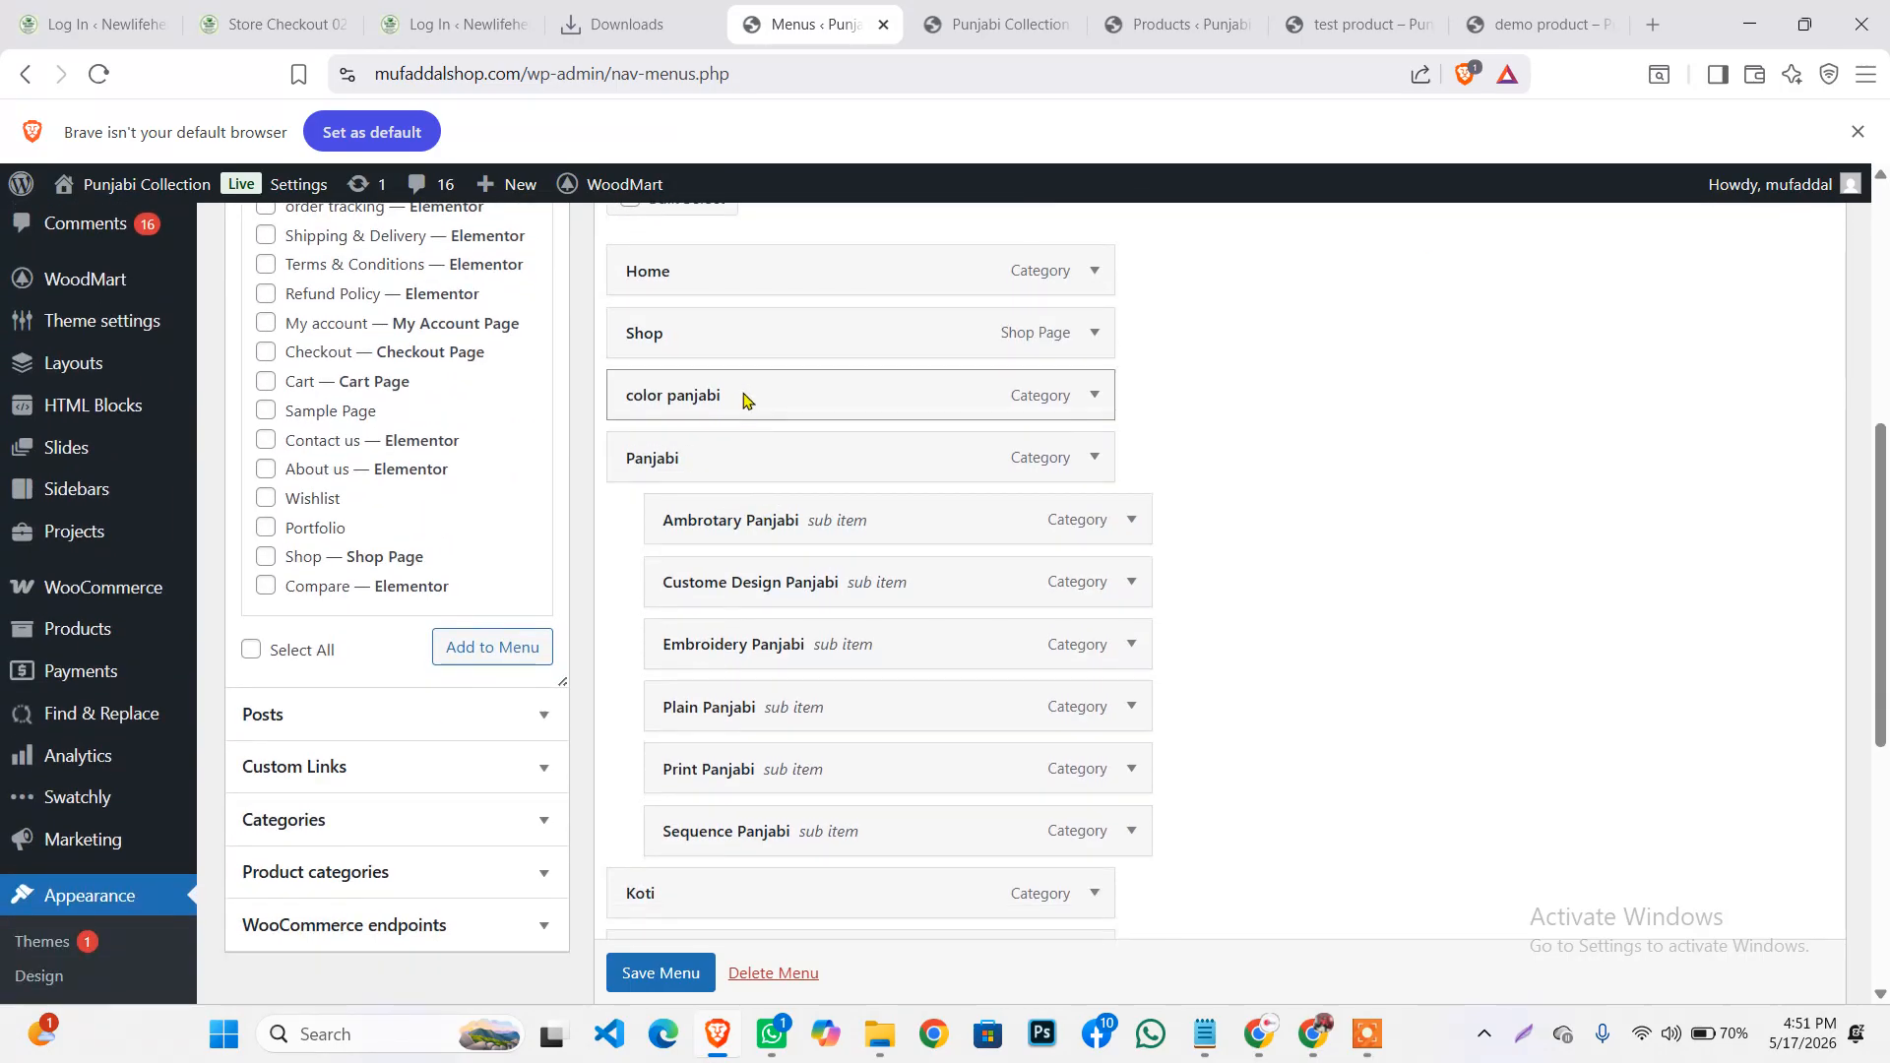
drag(744, 397, 751, 831)
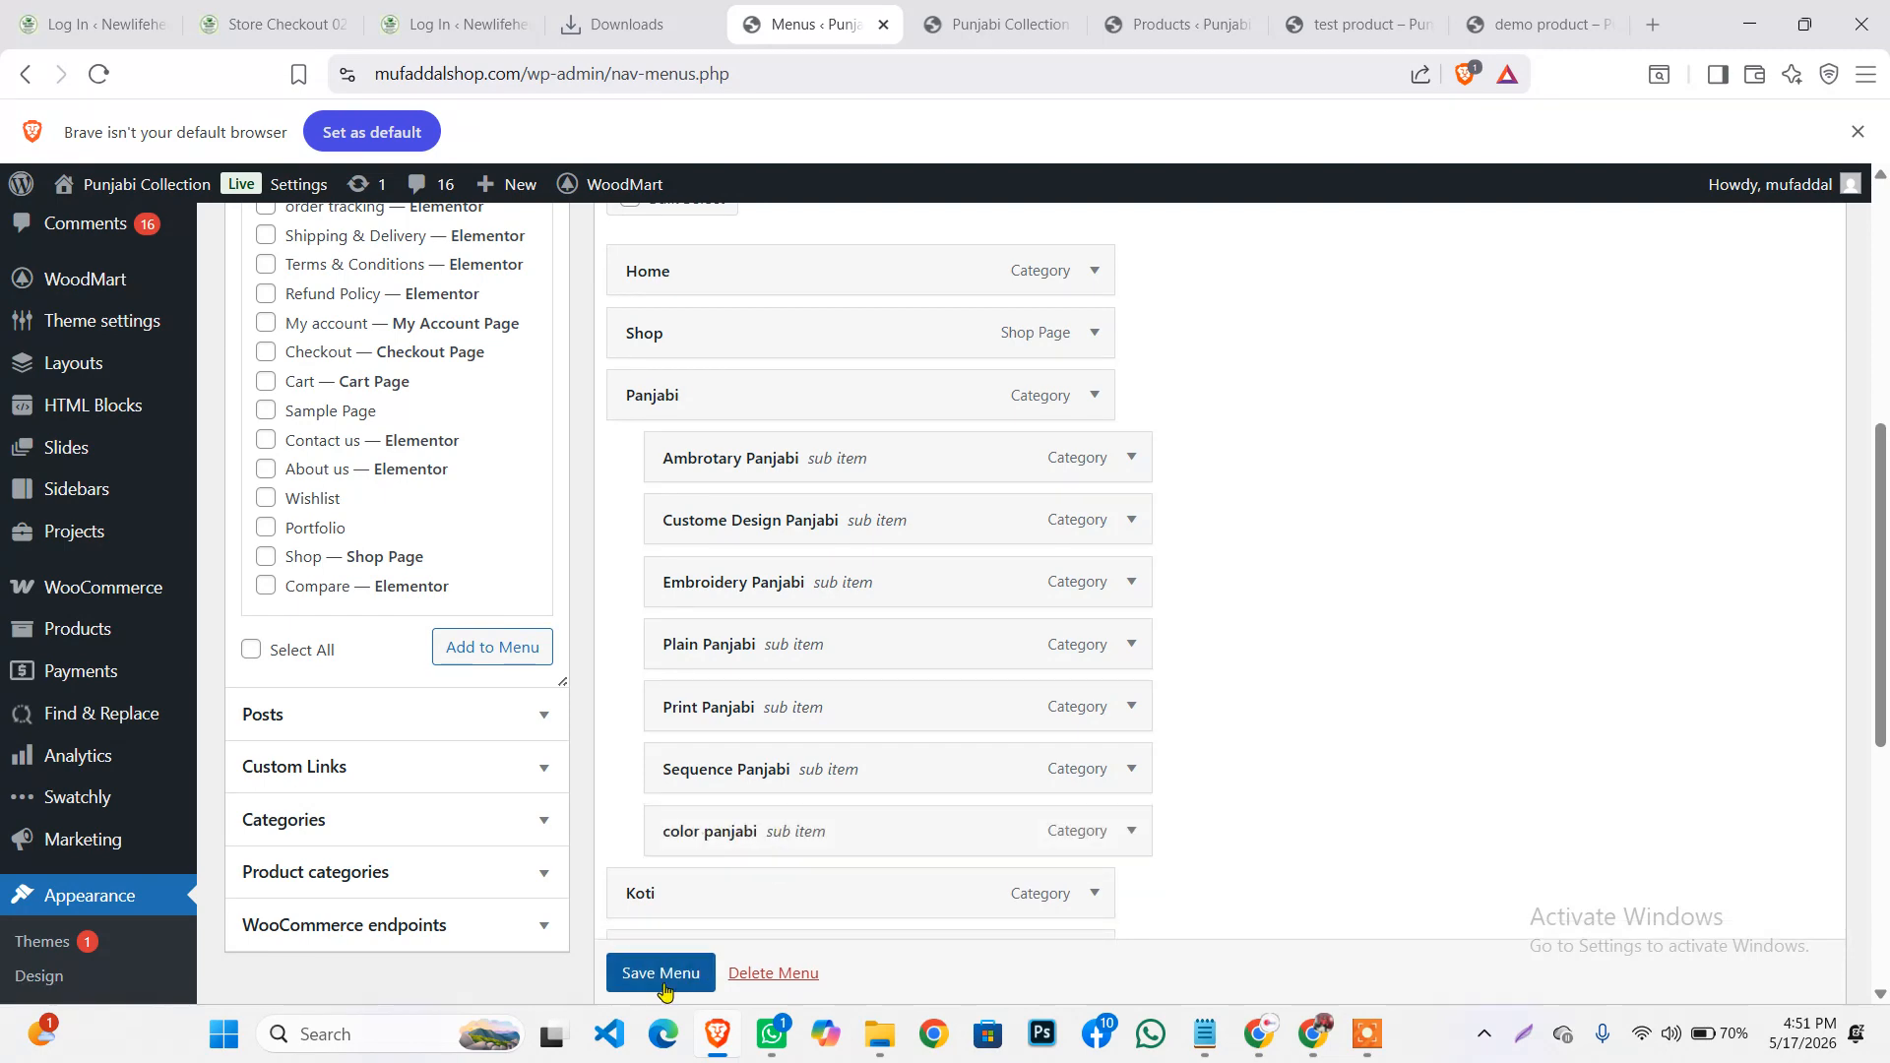
scroll(663, 980, down, 1)
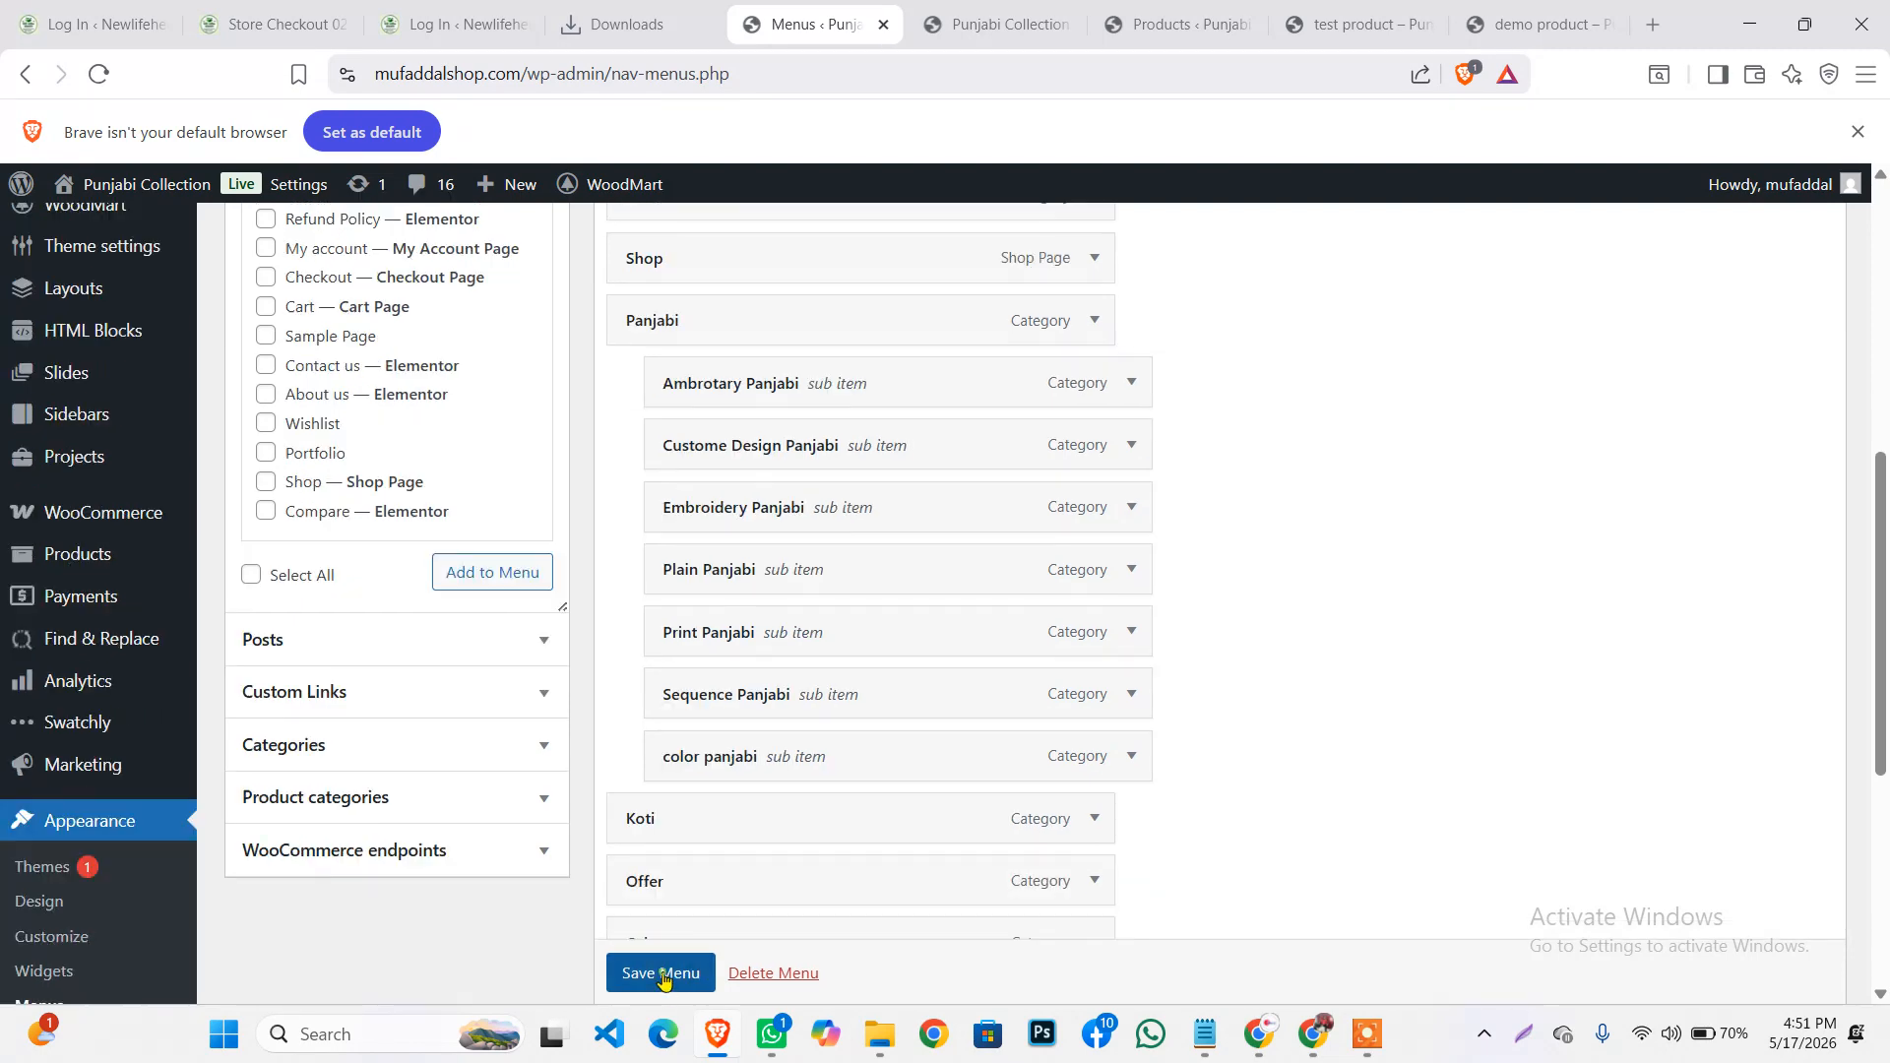
click(661, 973)
click(985, 17)
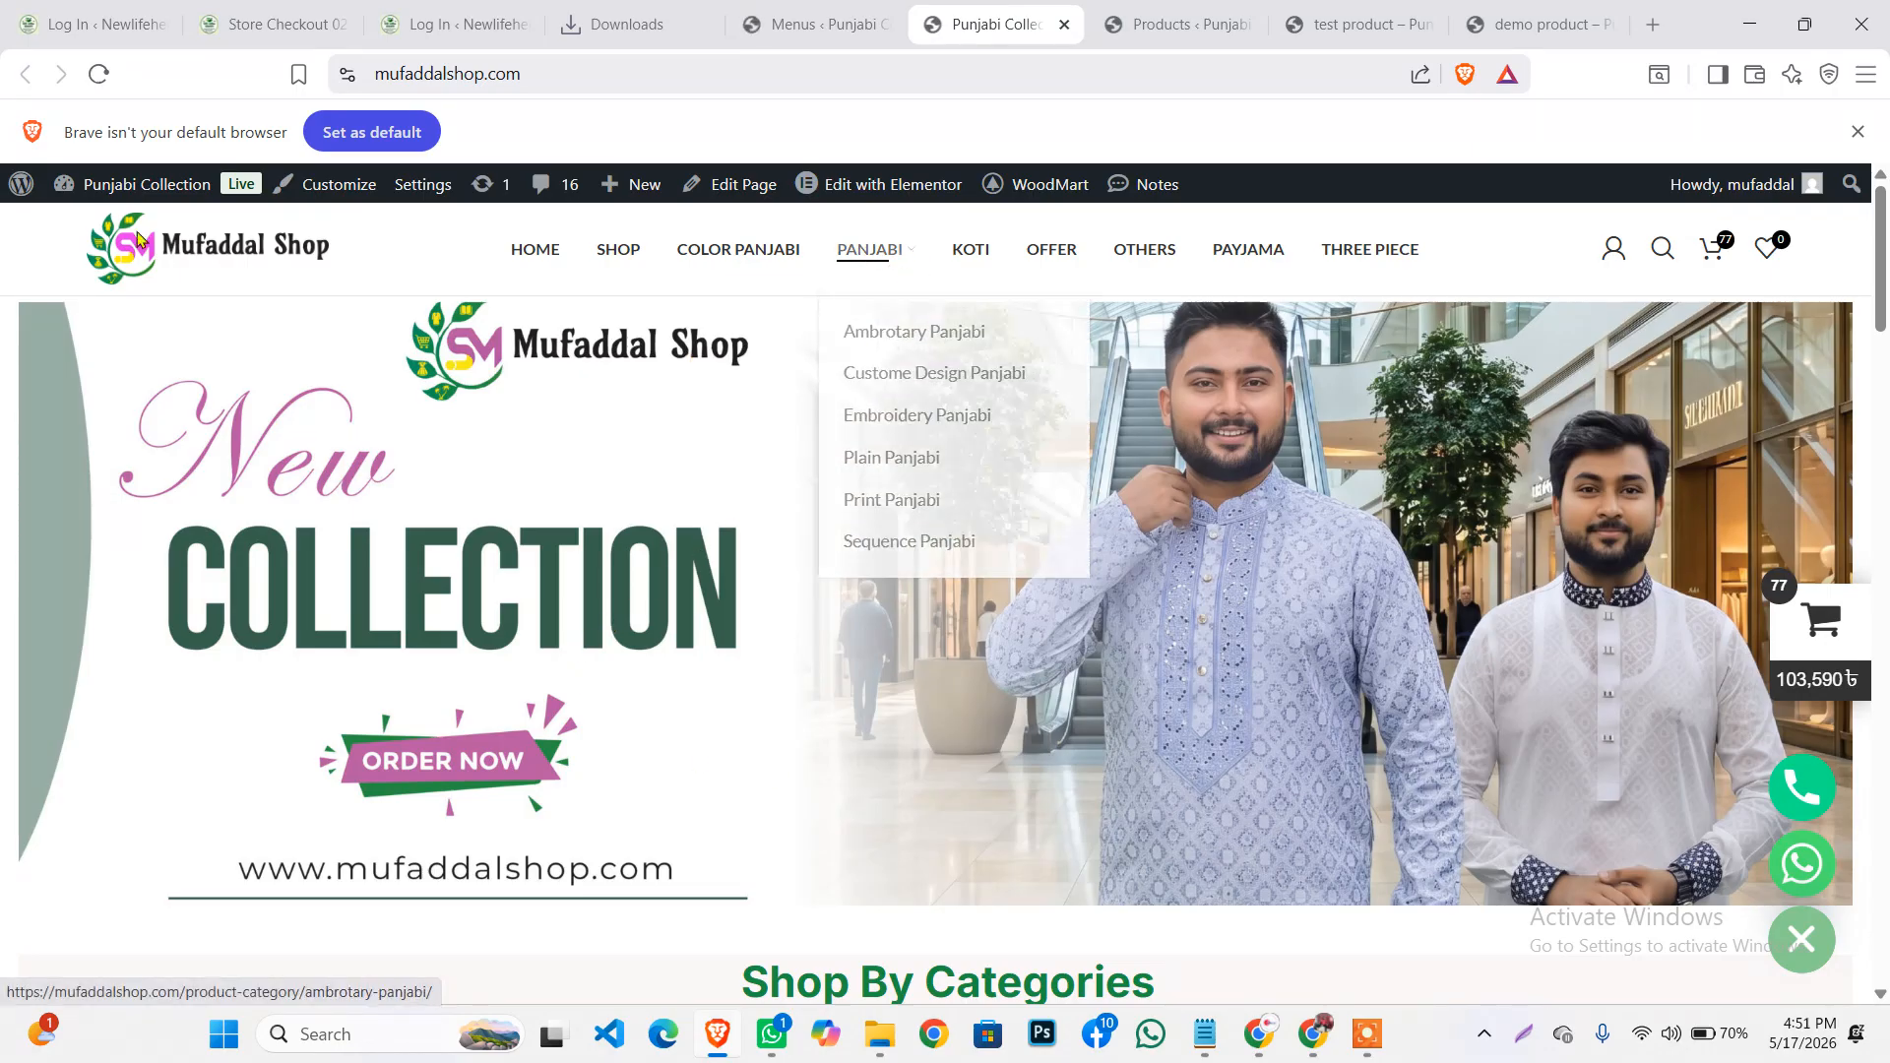
Reload the storefront, then dismiss the recommended plugins and menu updated notices on the Menus page
click(99, 73)
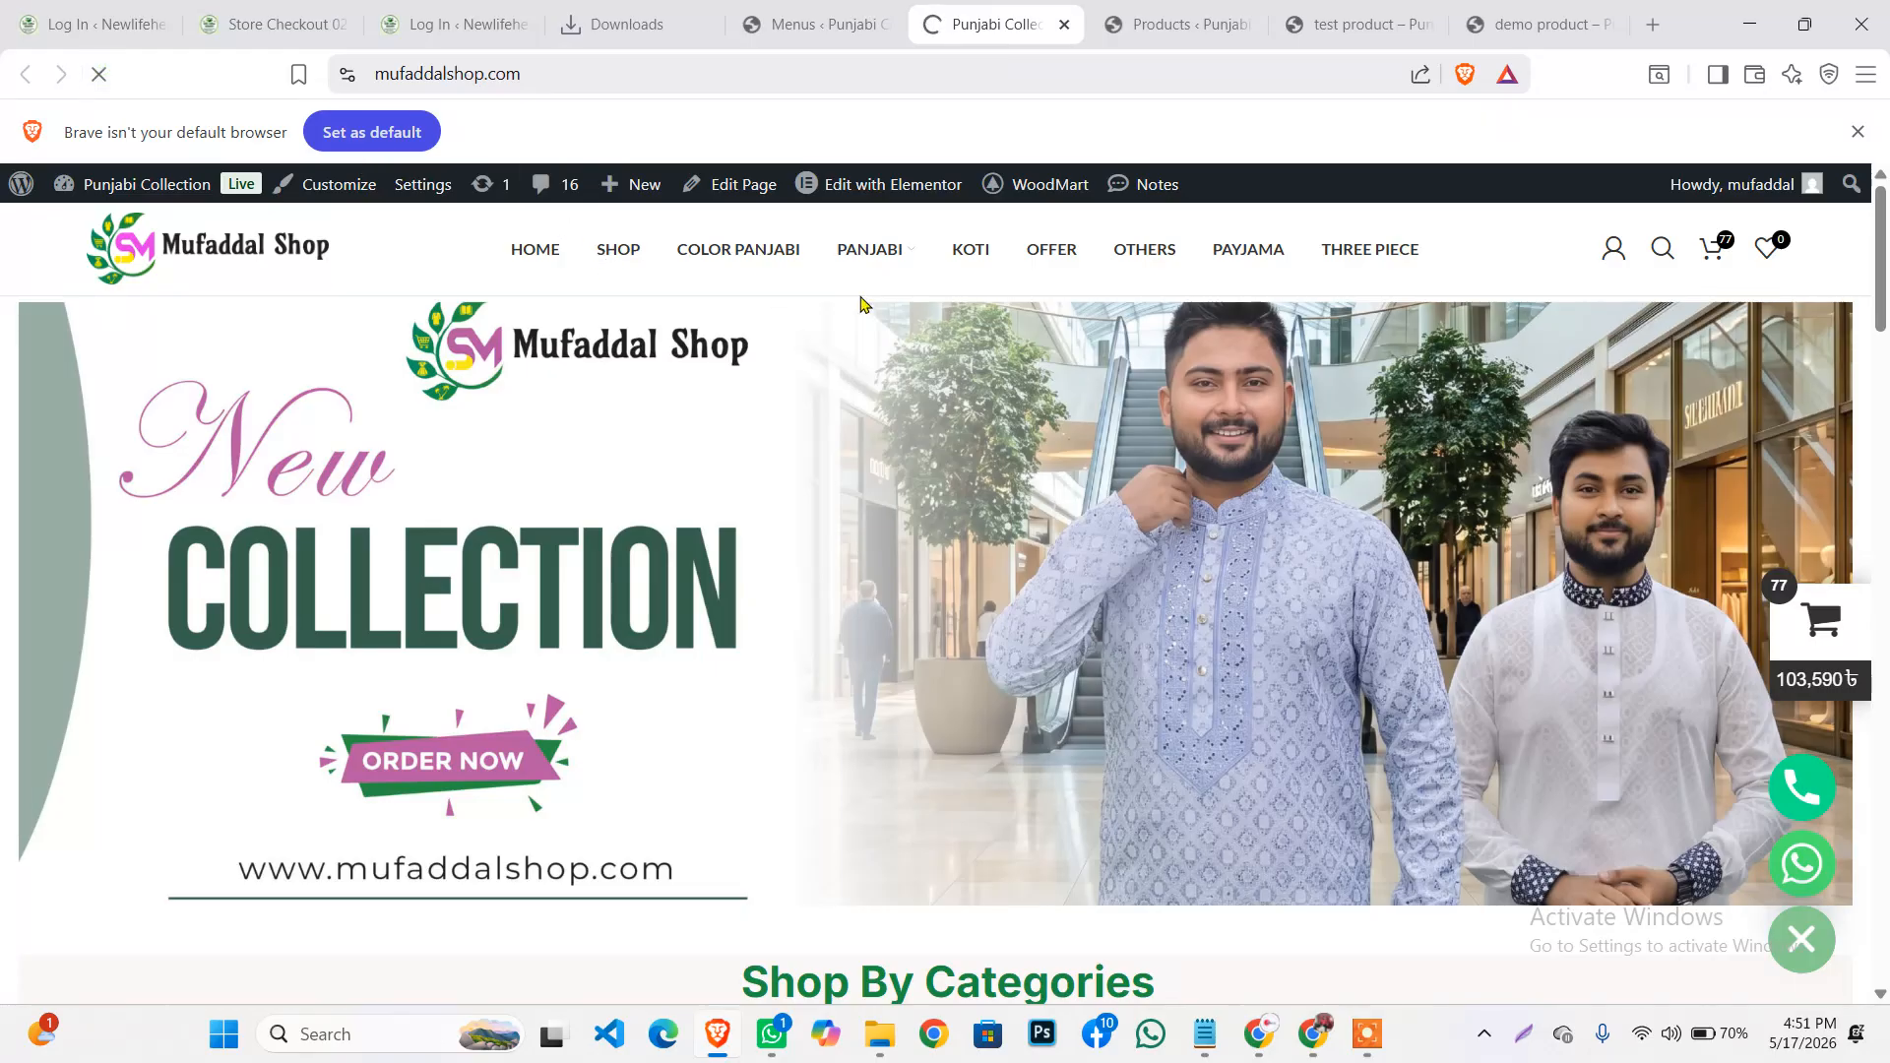
mouse_move(870, 266)
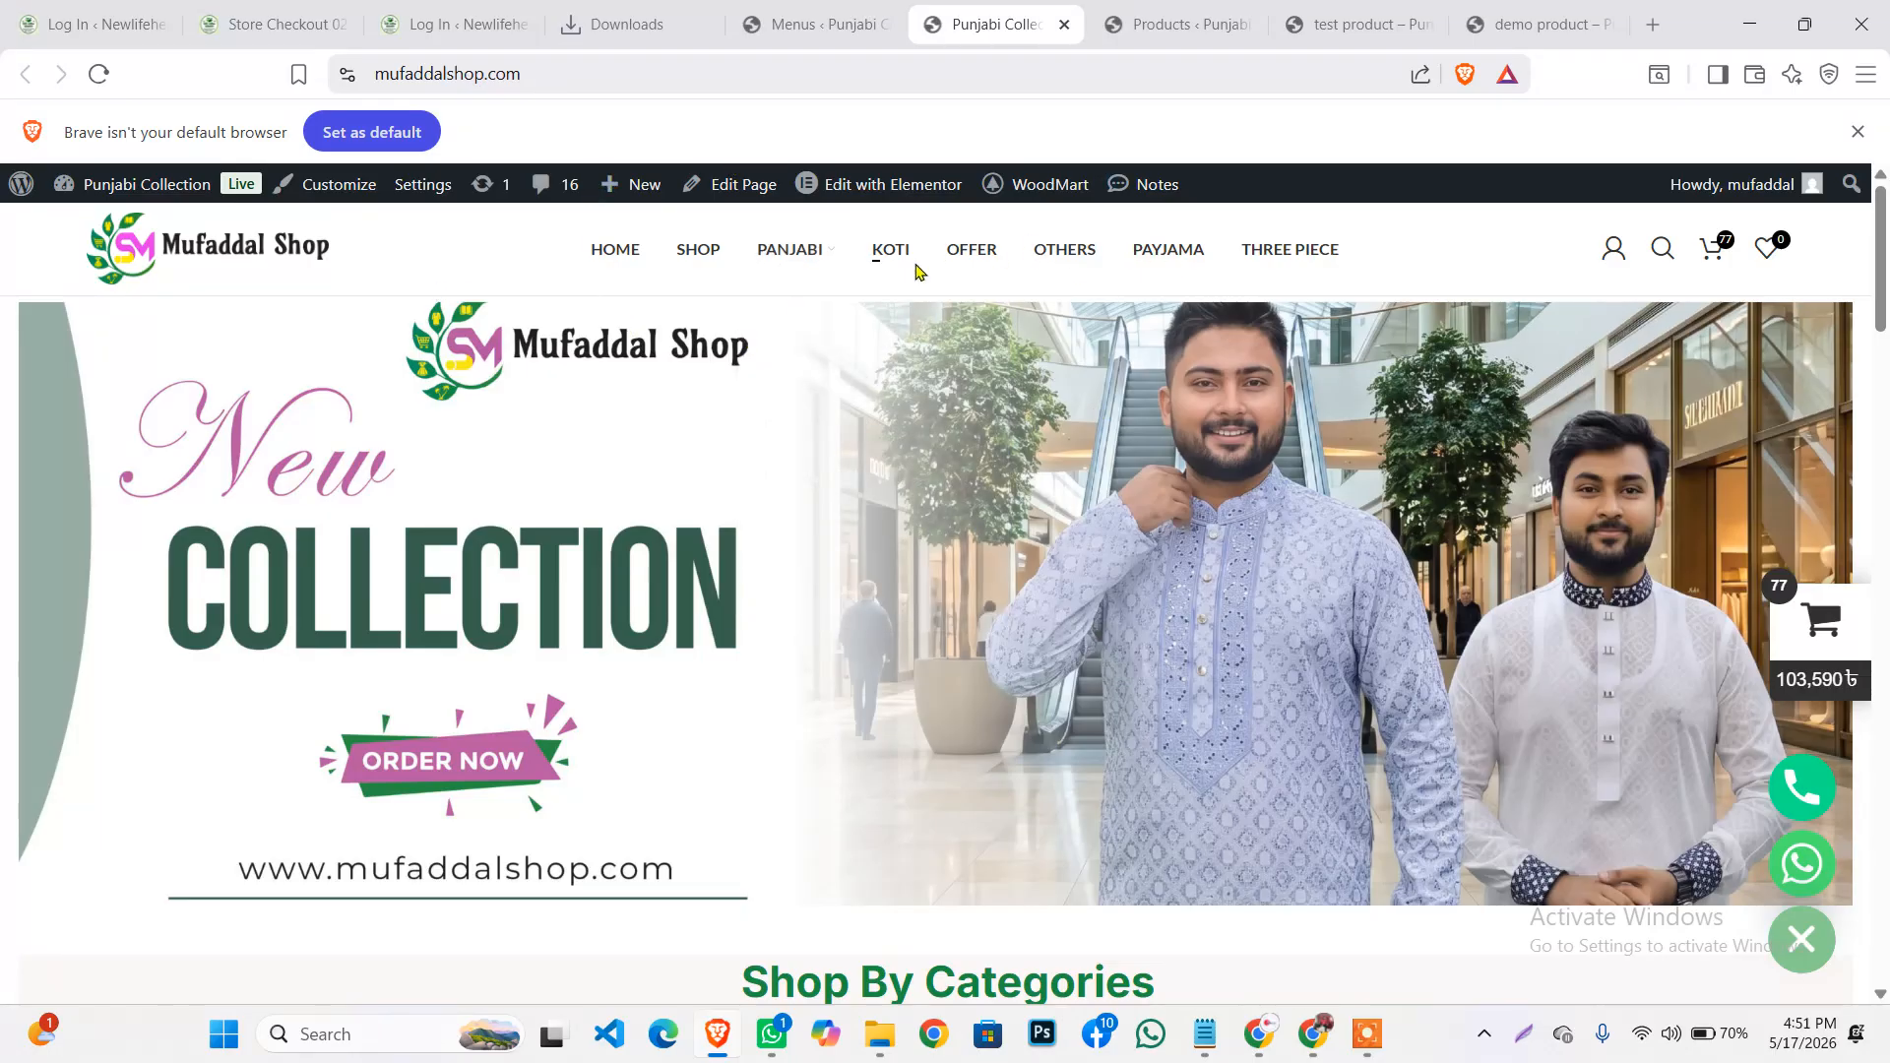
click(1366, 1042)
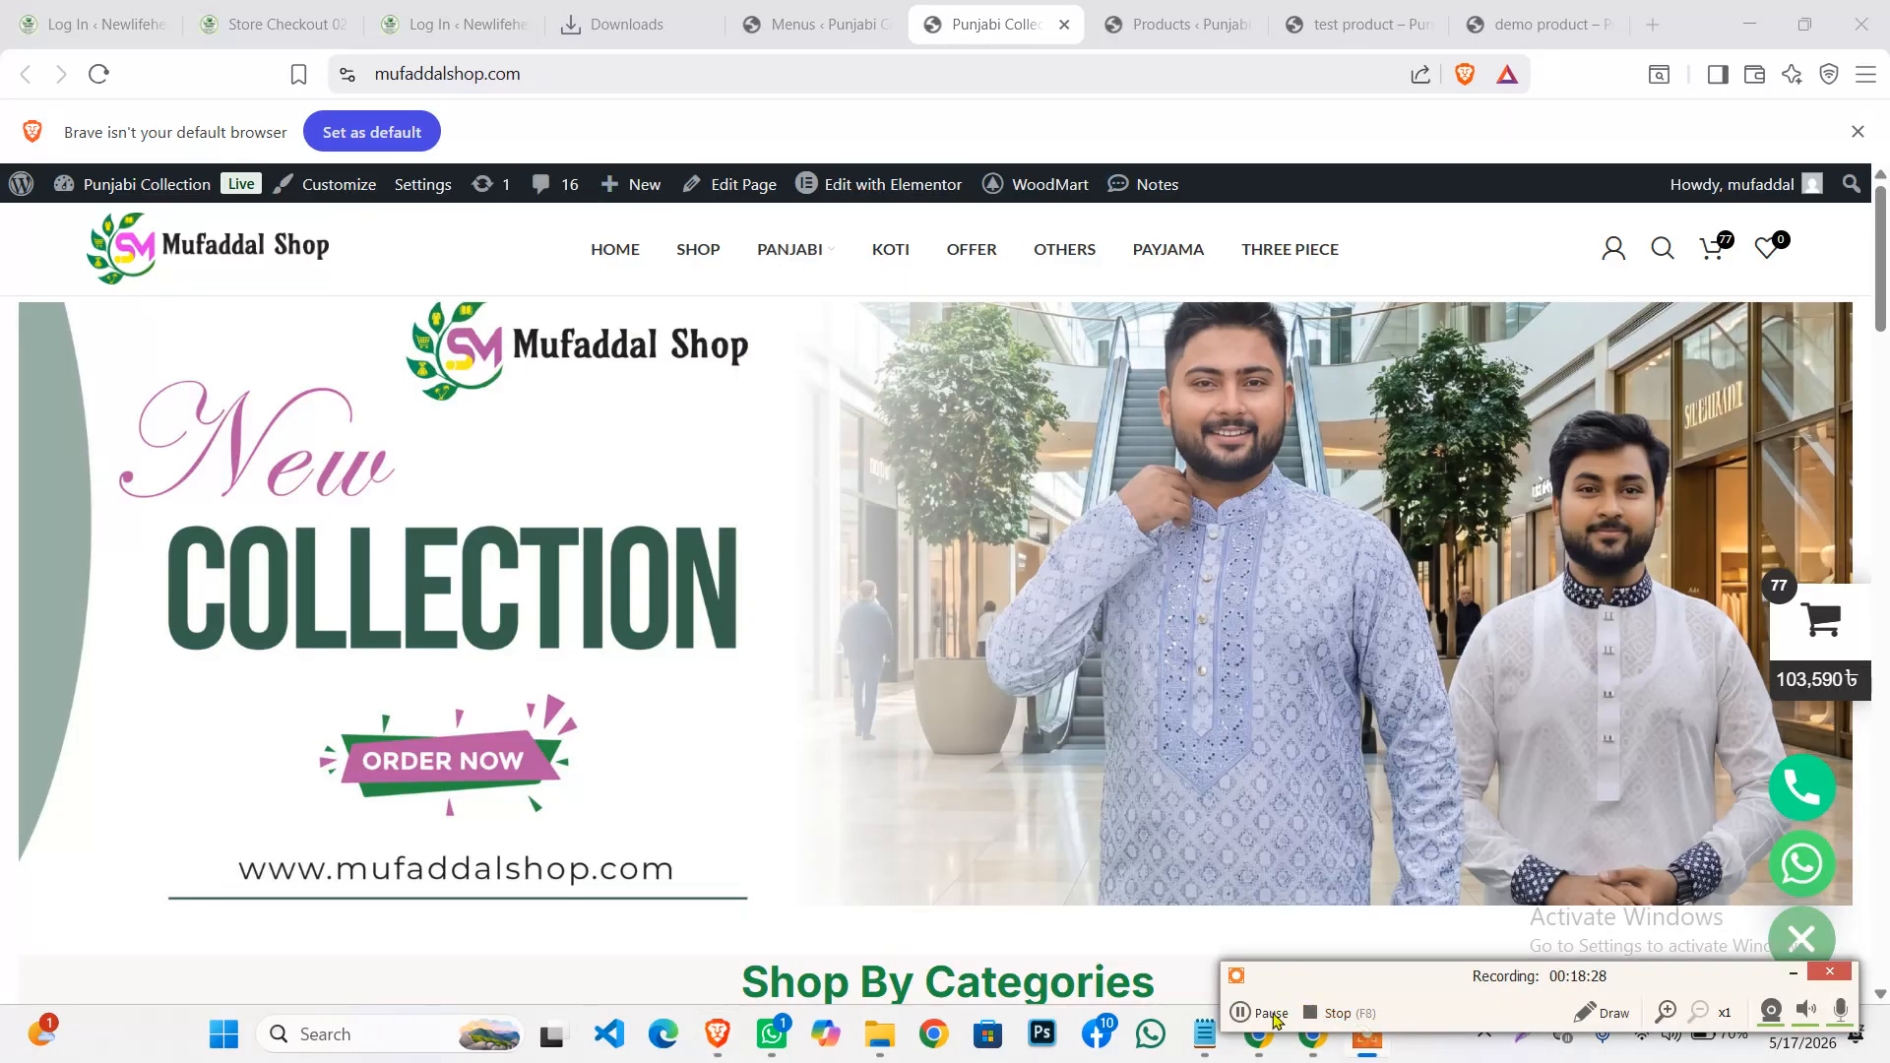
click(1244, 1014)
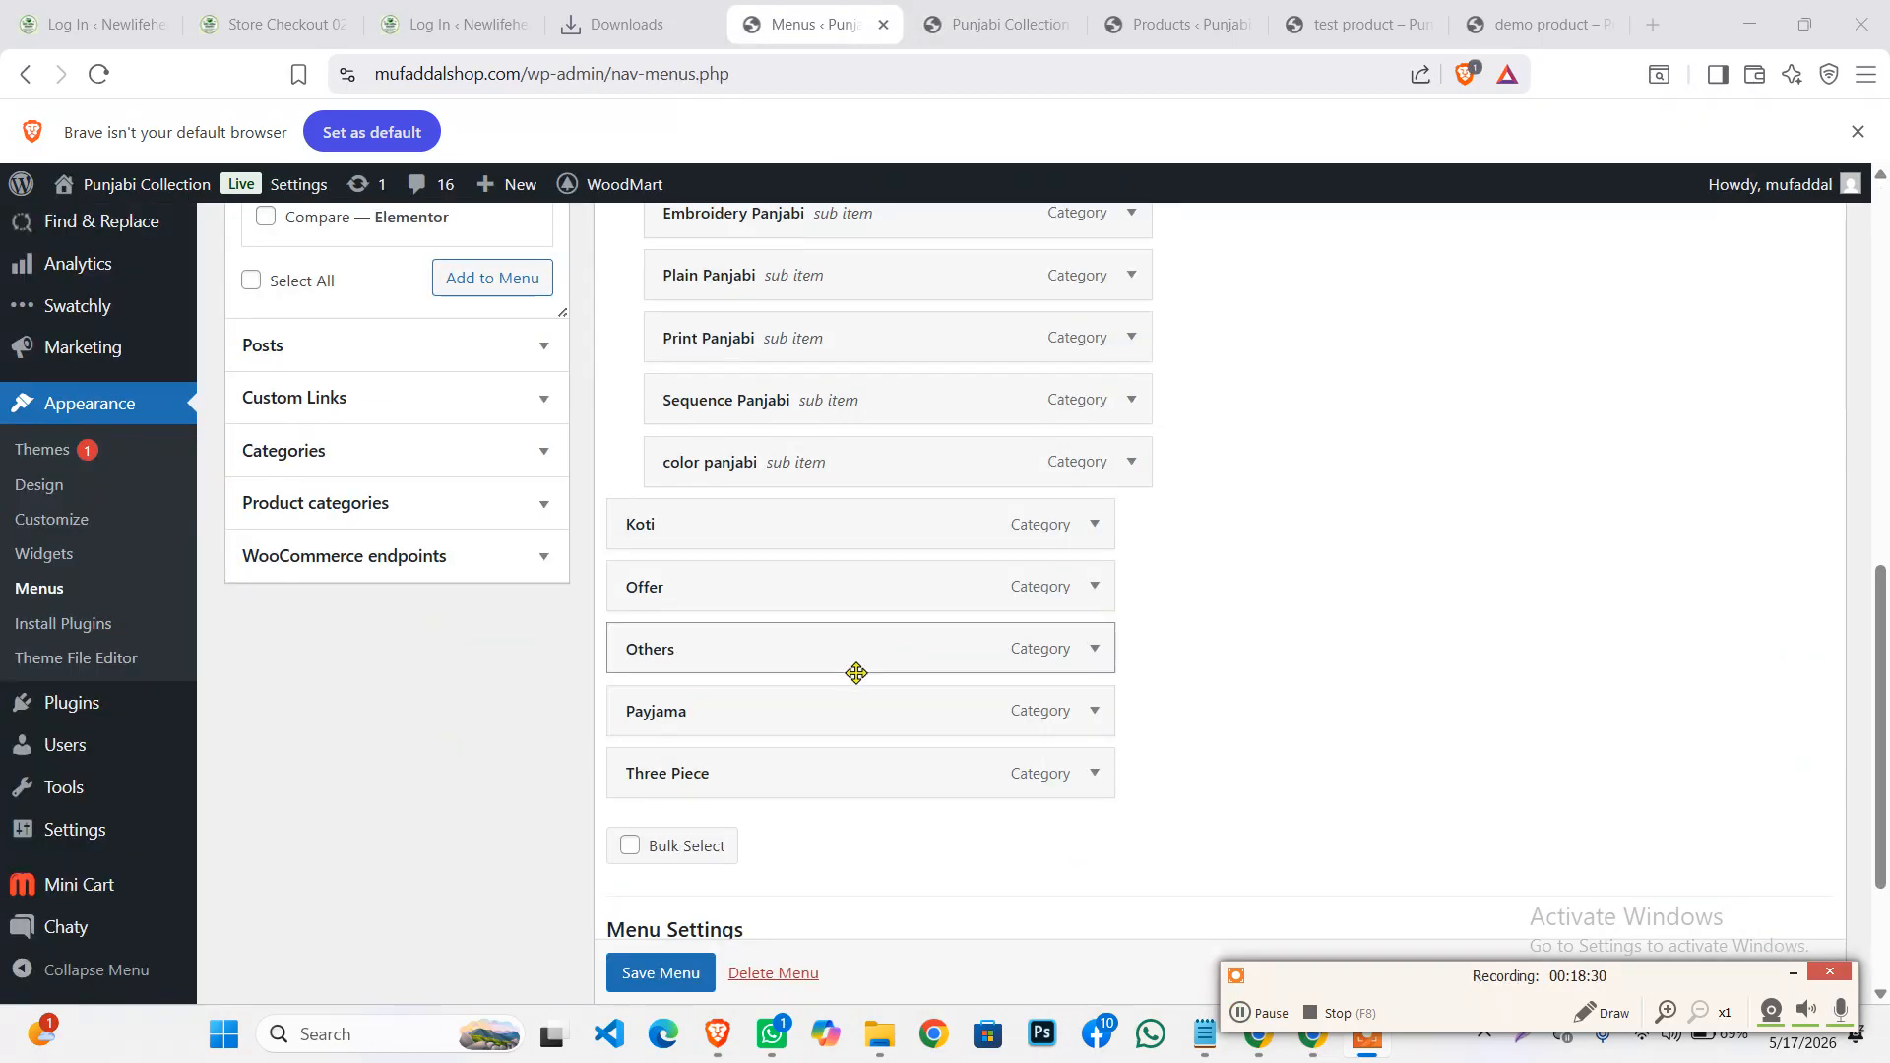
scroll(793, 675, up, 9)
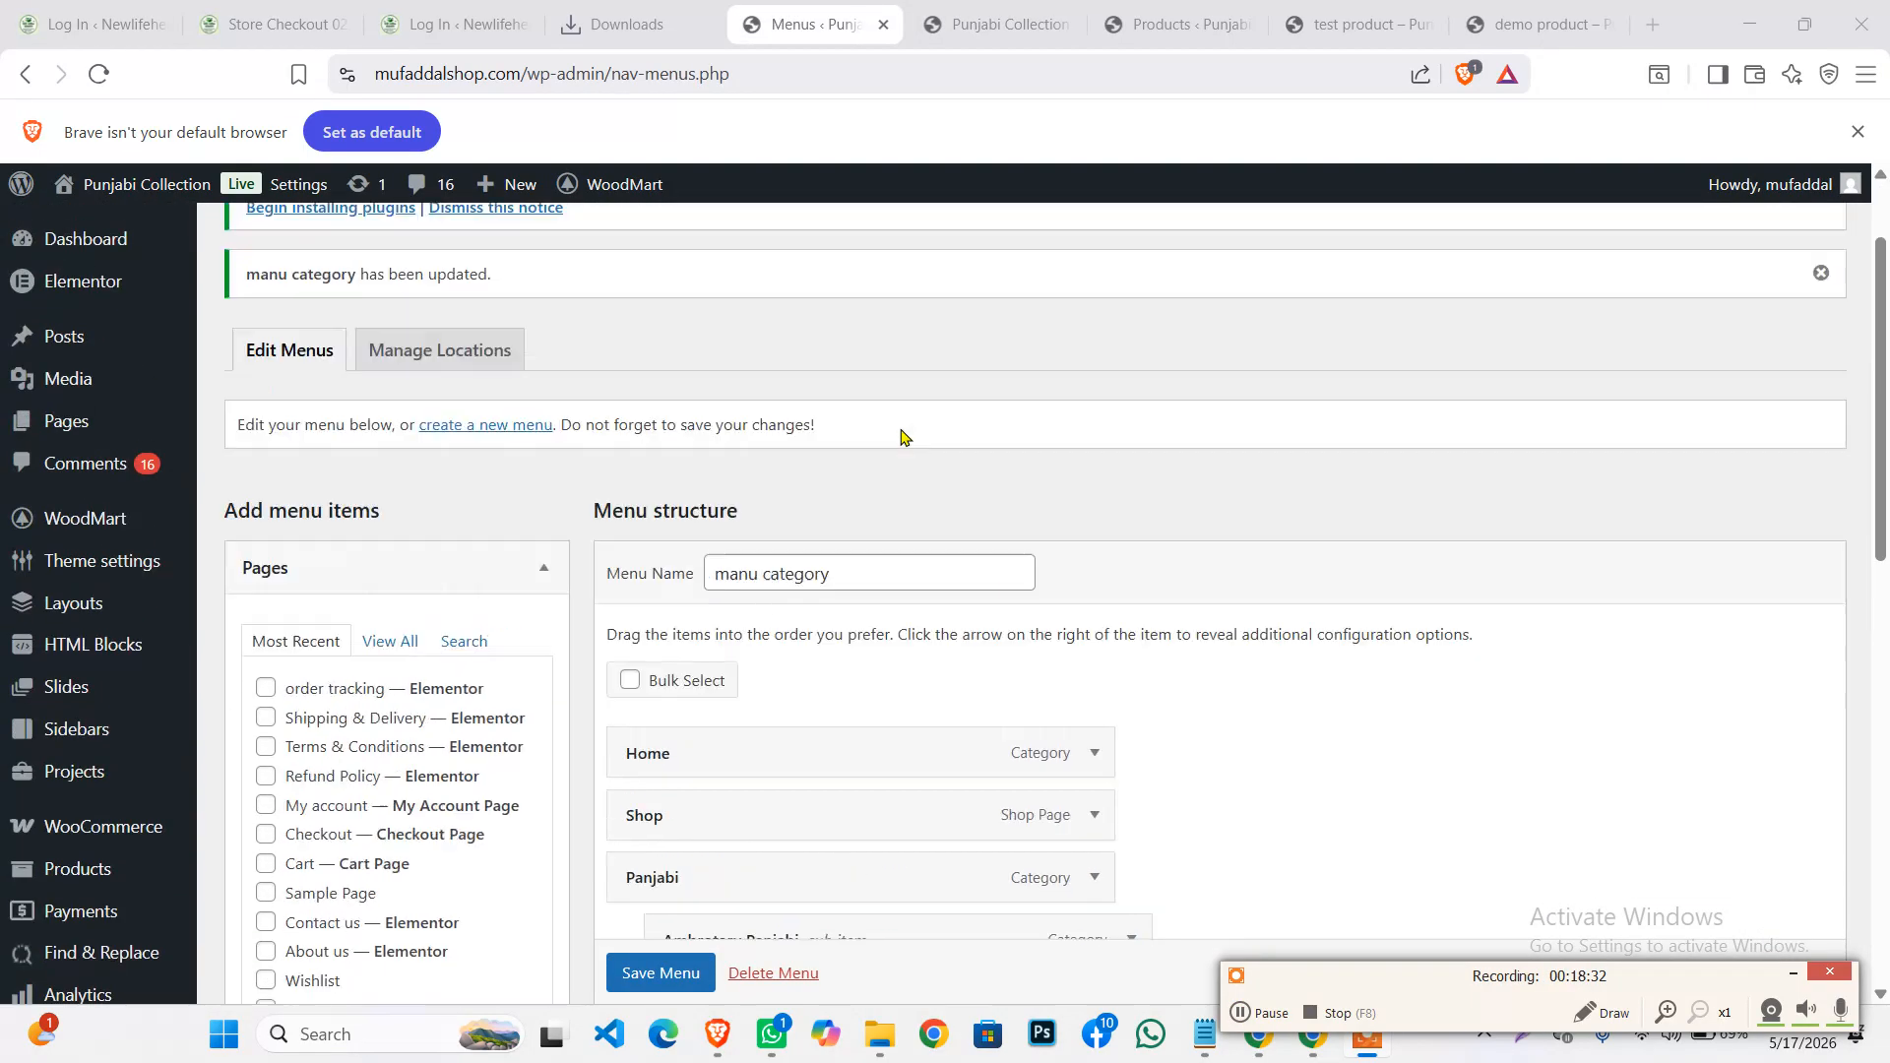
scroll(900, 435, up, 2)
scroll(603, 646, down, 4)
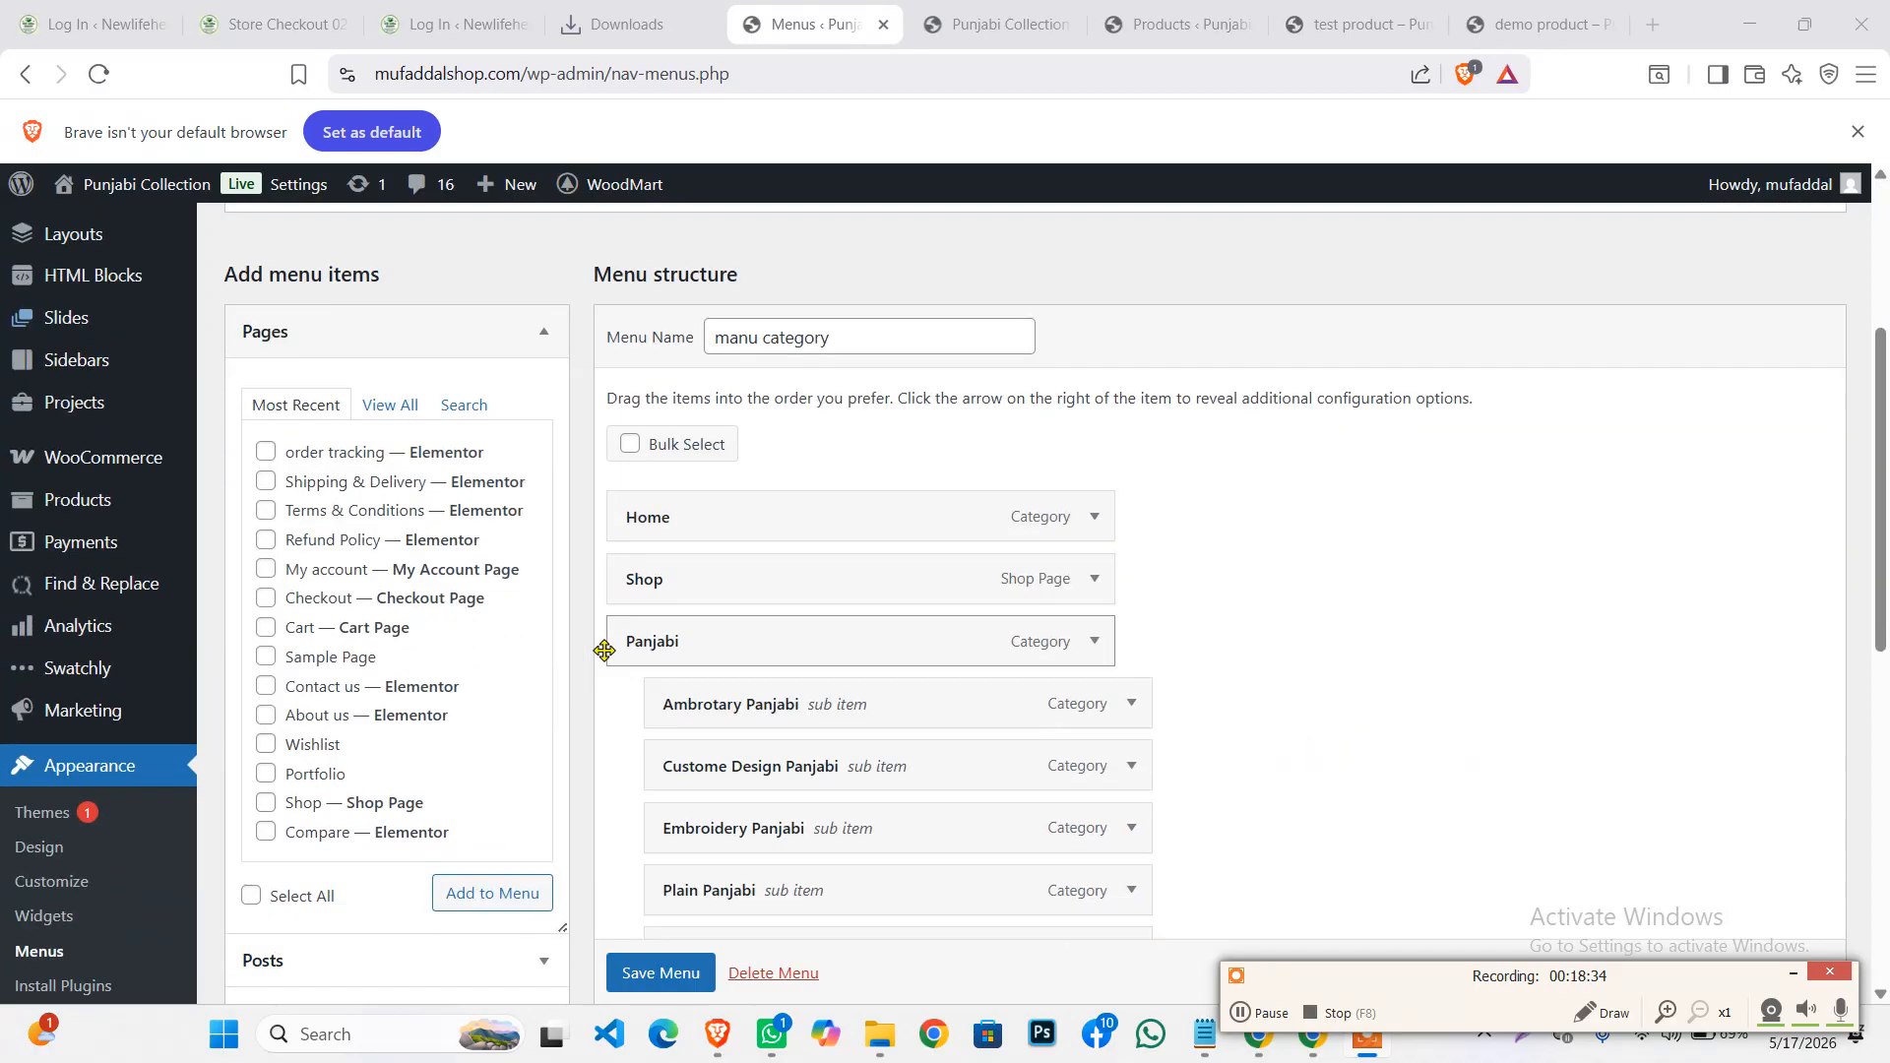
scroll(700, 367, up, 4)
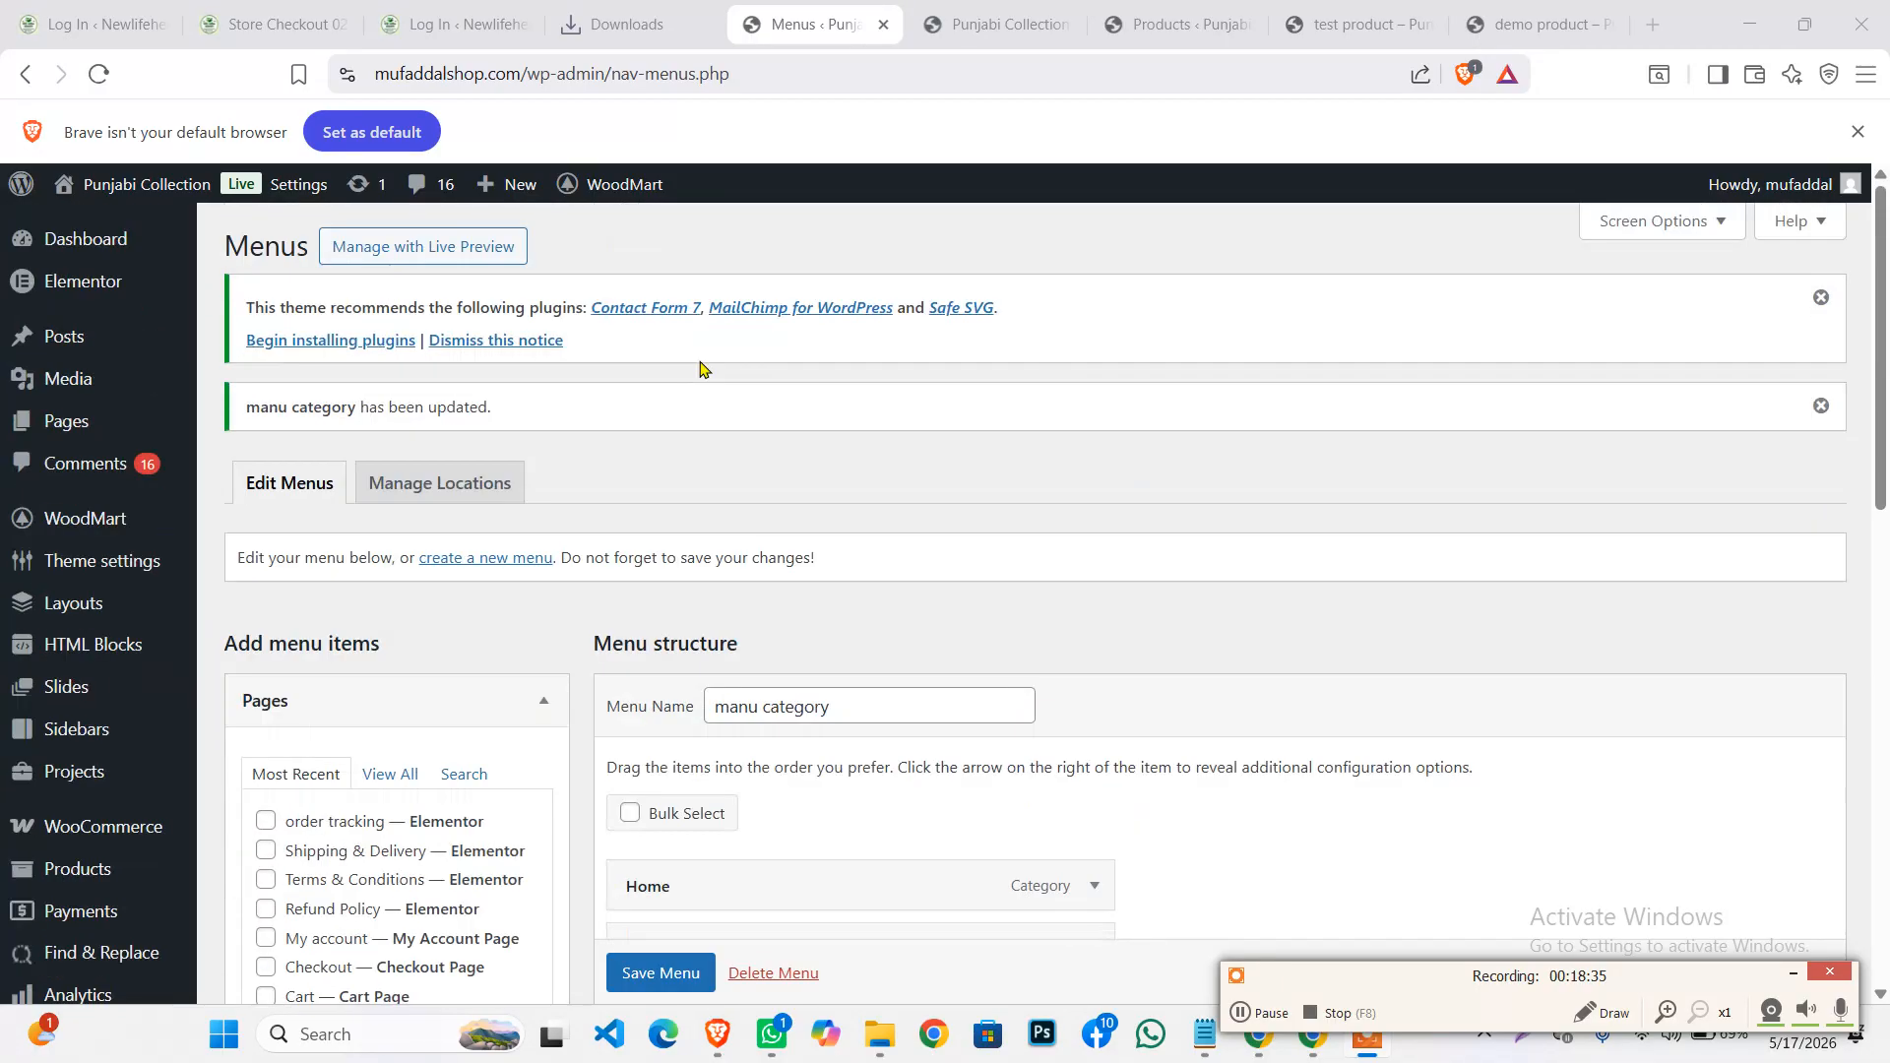
click(1823, 299)
click(1823, 298)
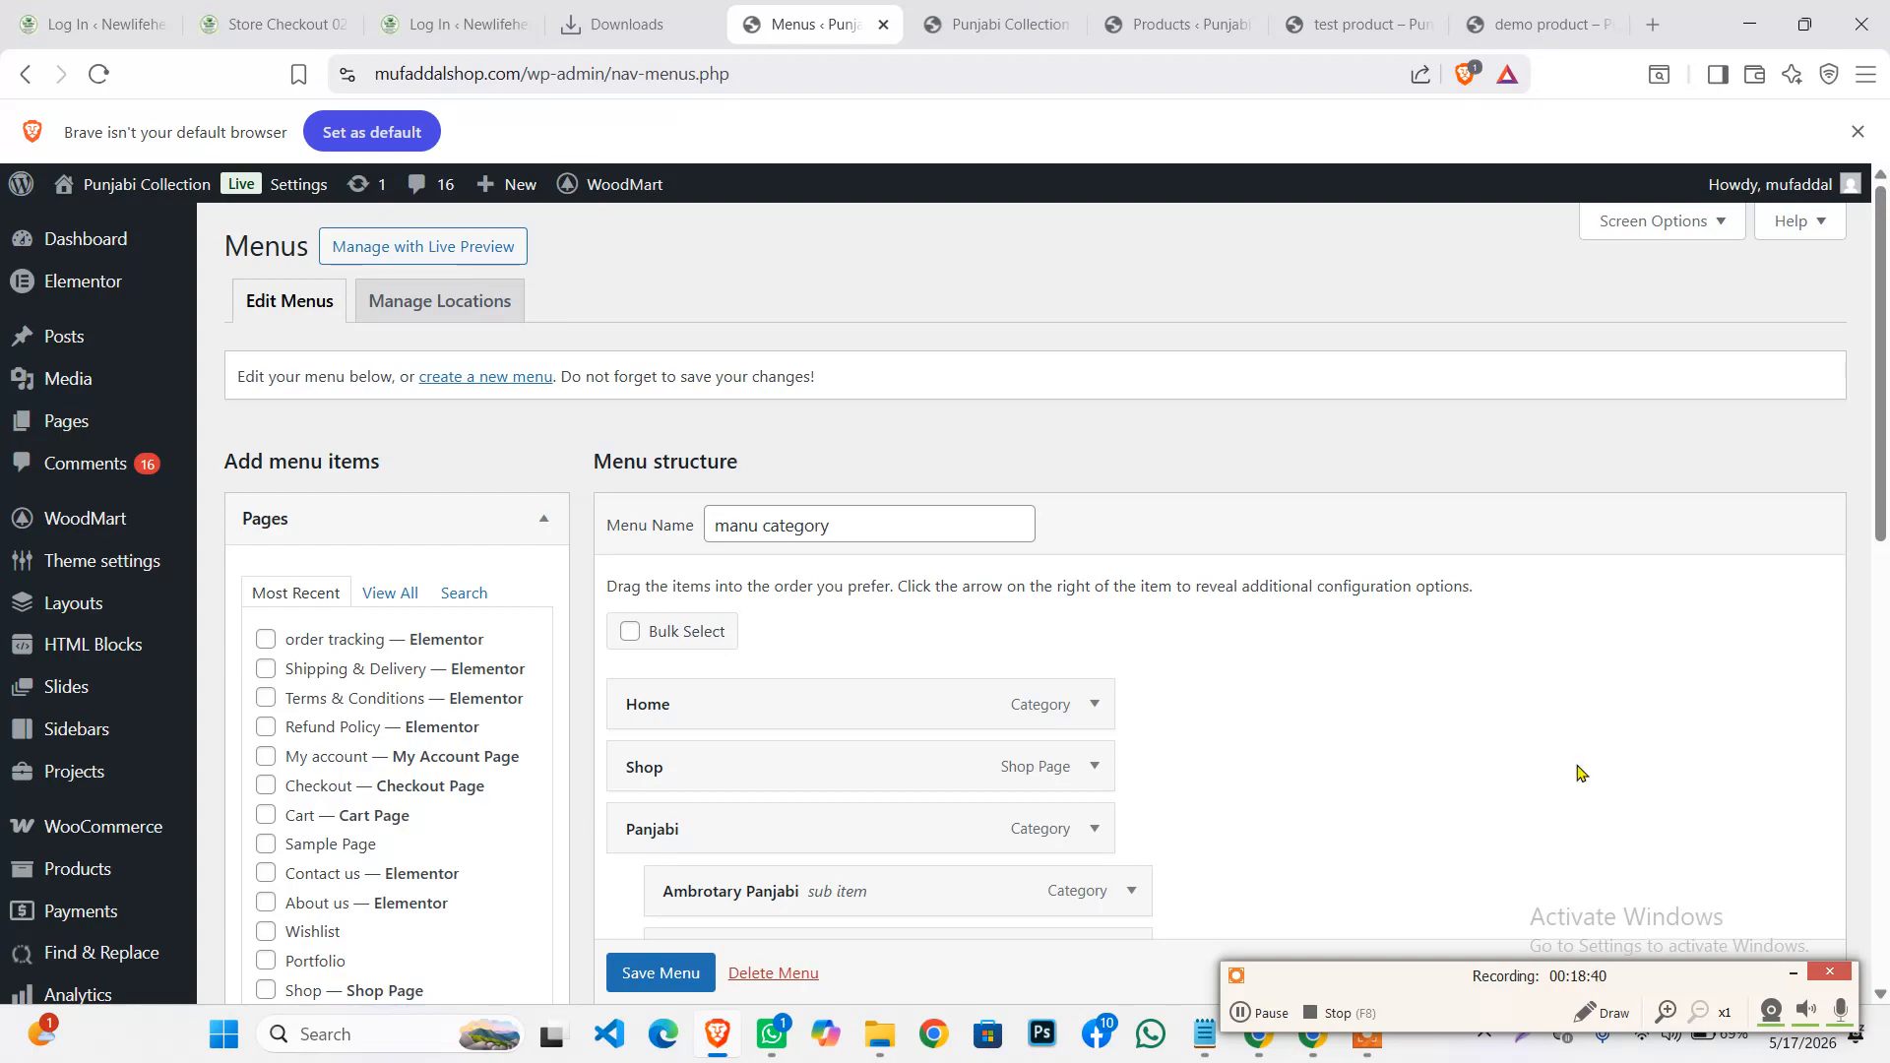
Look over the storefront homepage's category section, then go back to the menu editor
click(1046, 10)
scroll(809, 519, up, 5)
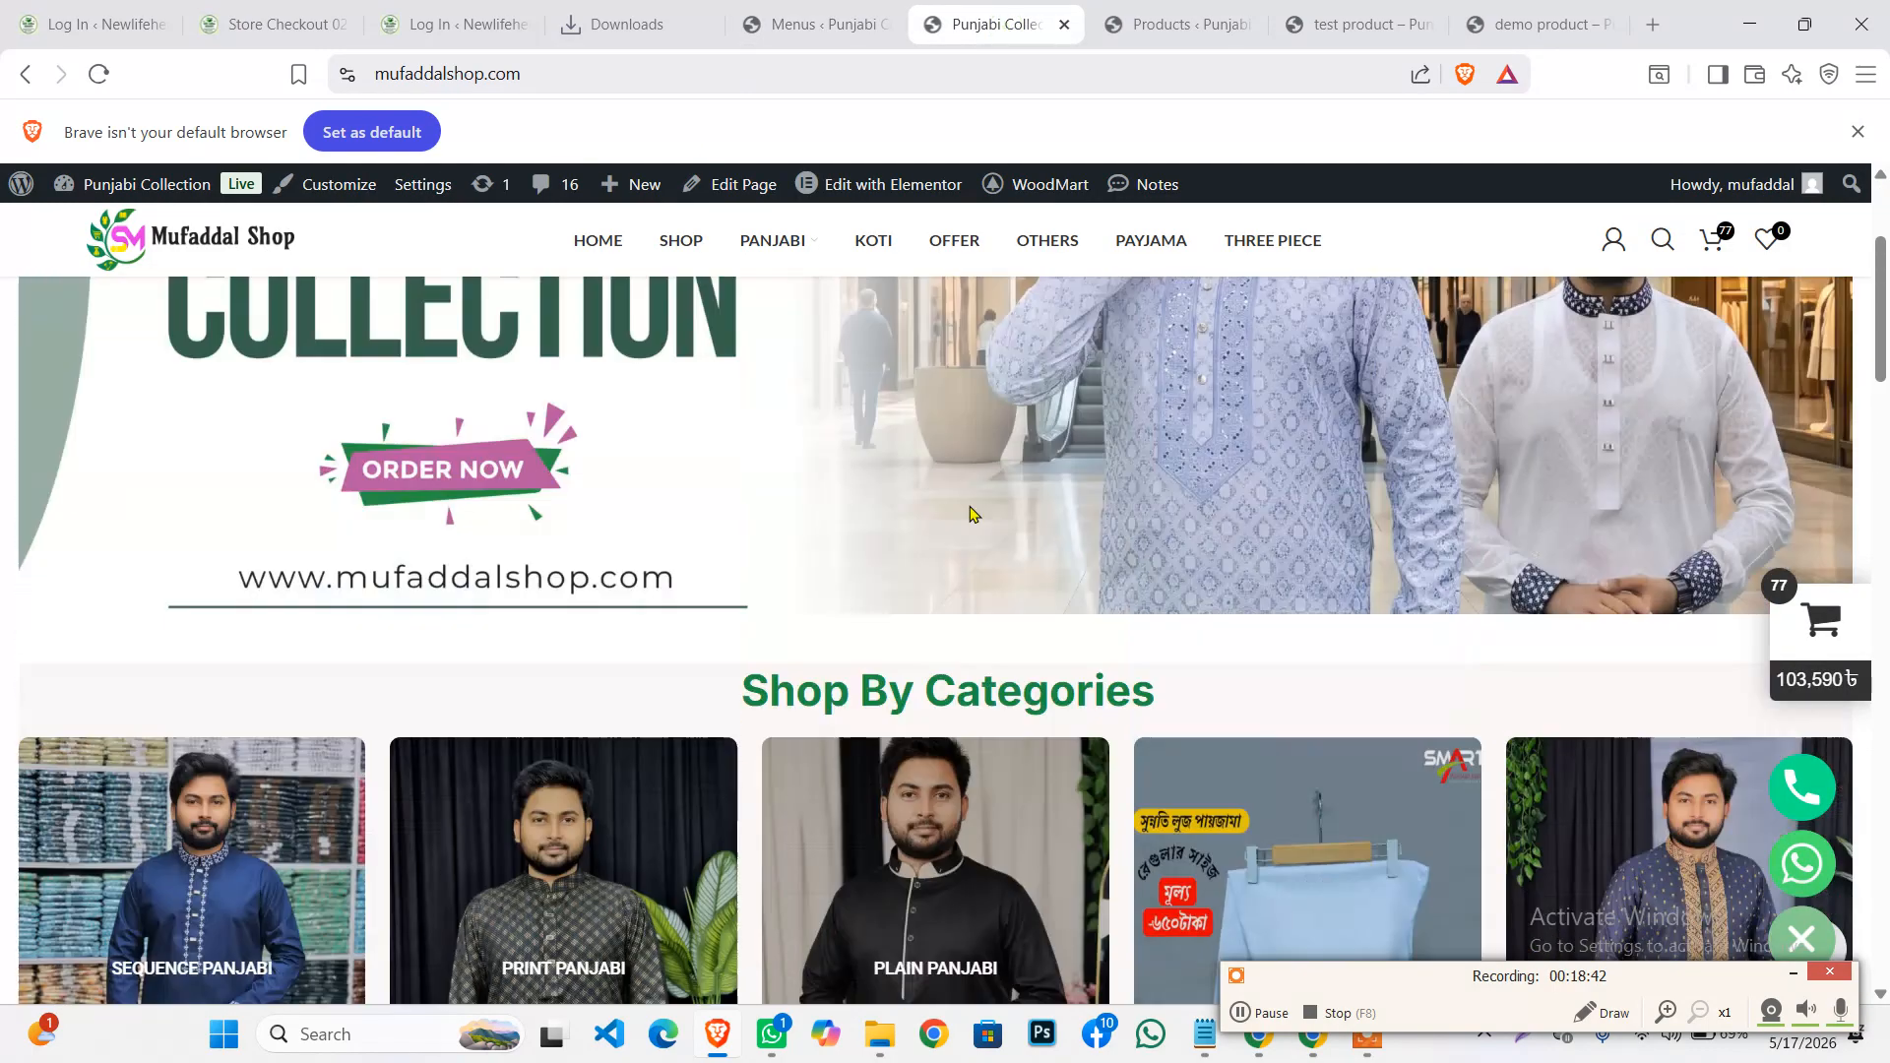
scroll(867, 489, down, 5)
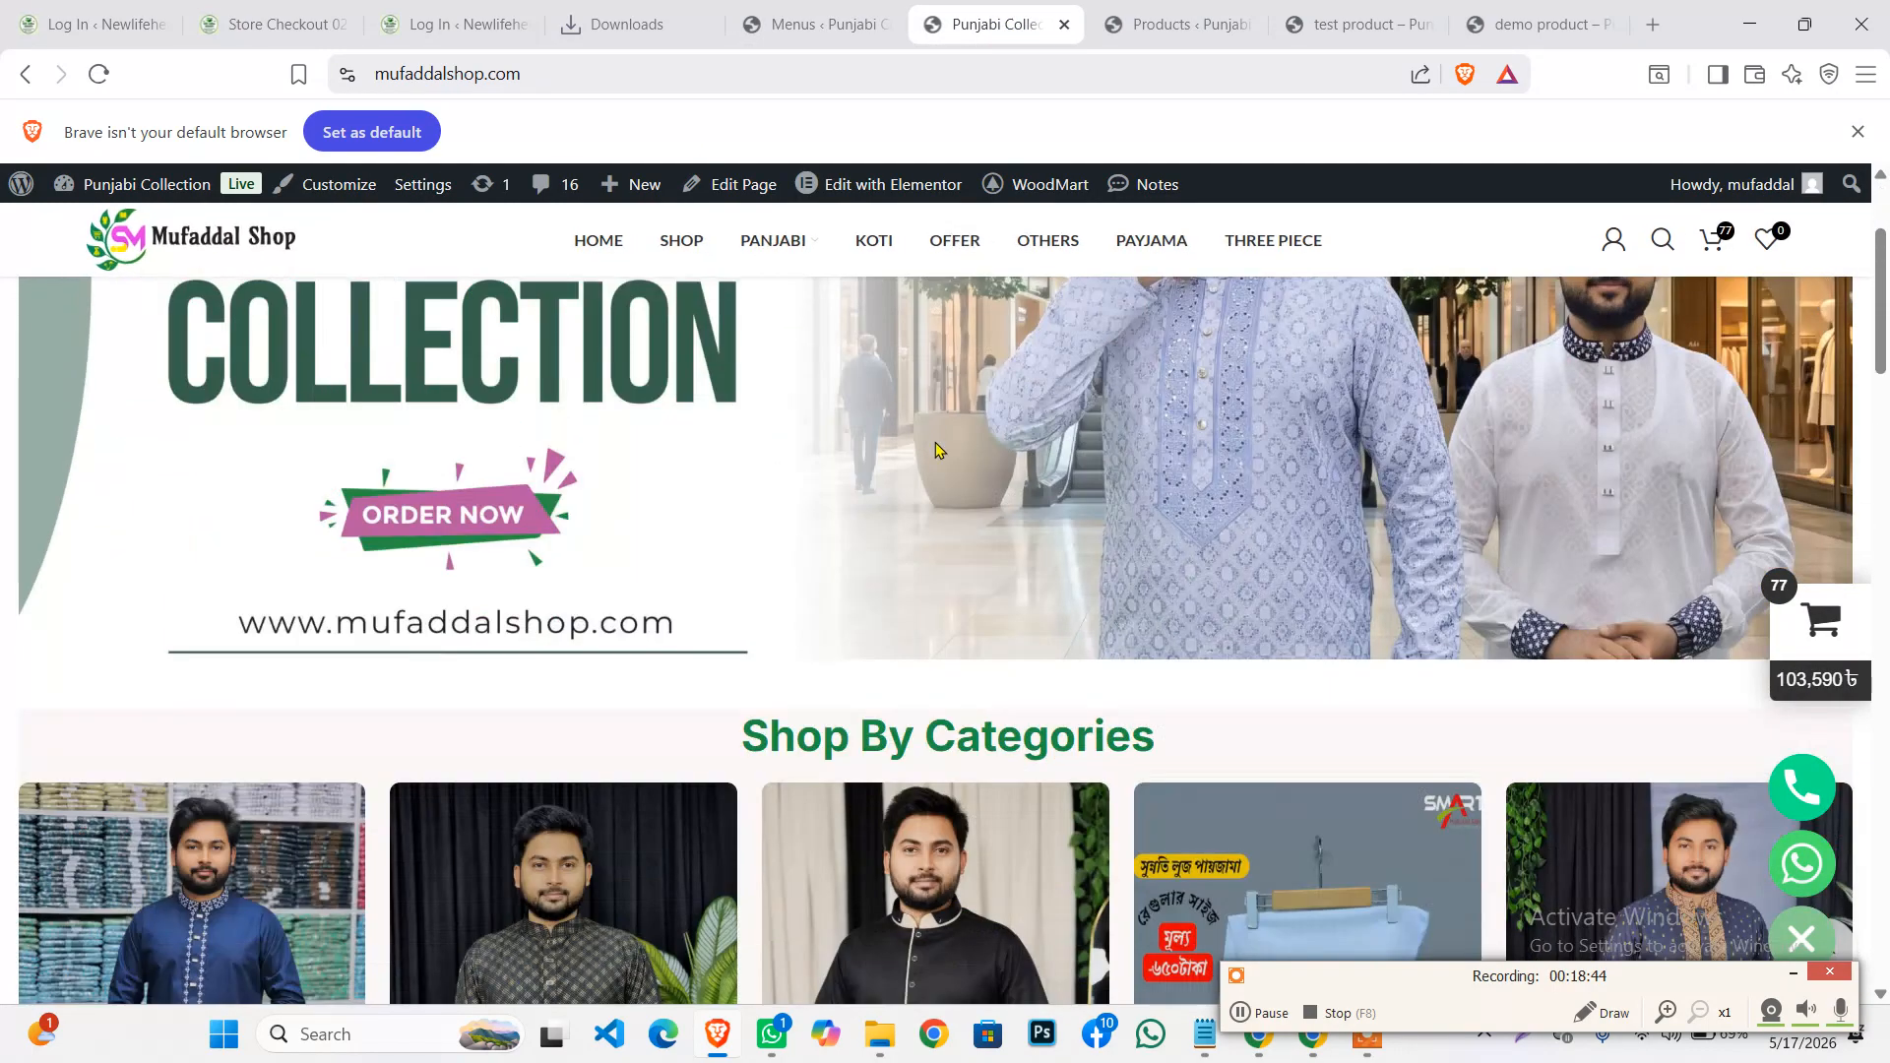
drag(1221, 515, 674, 453)
click(674, 449)
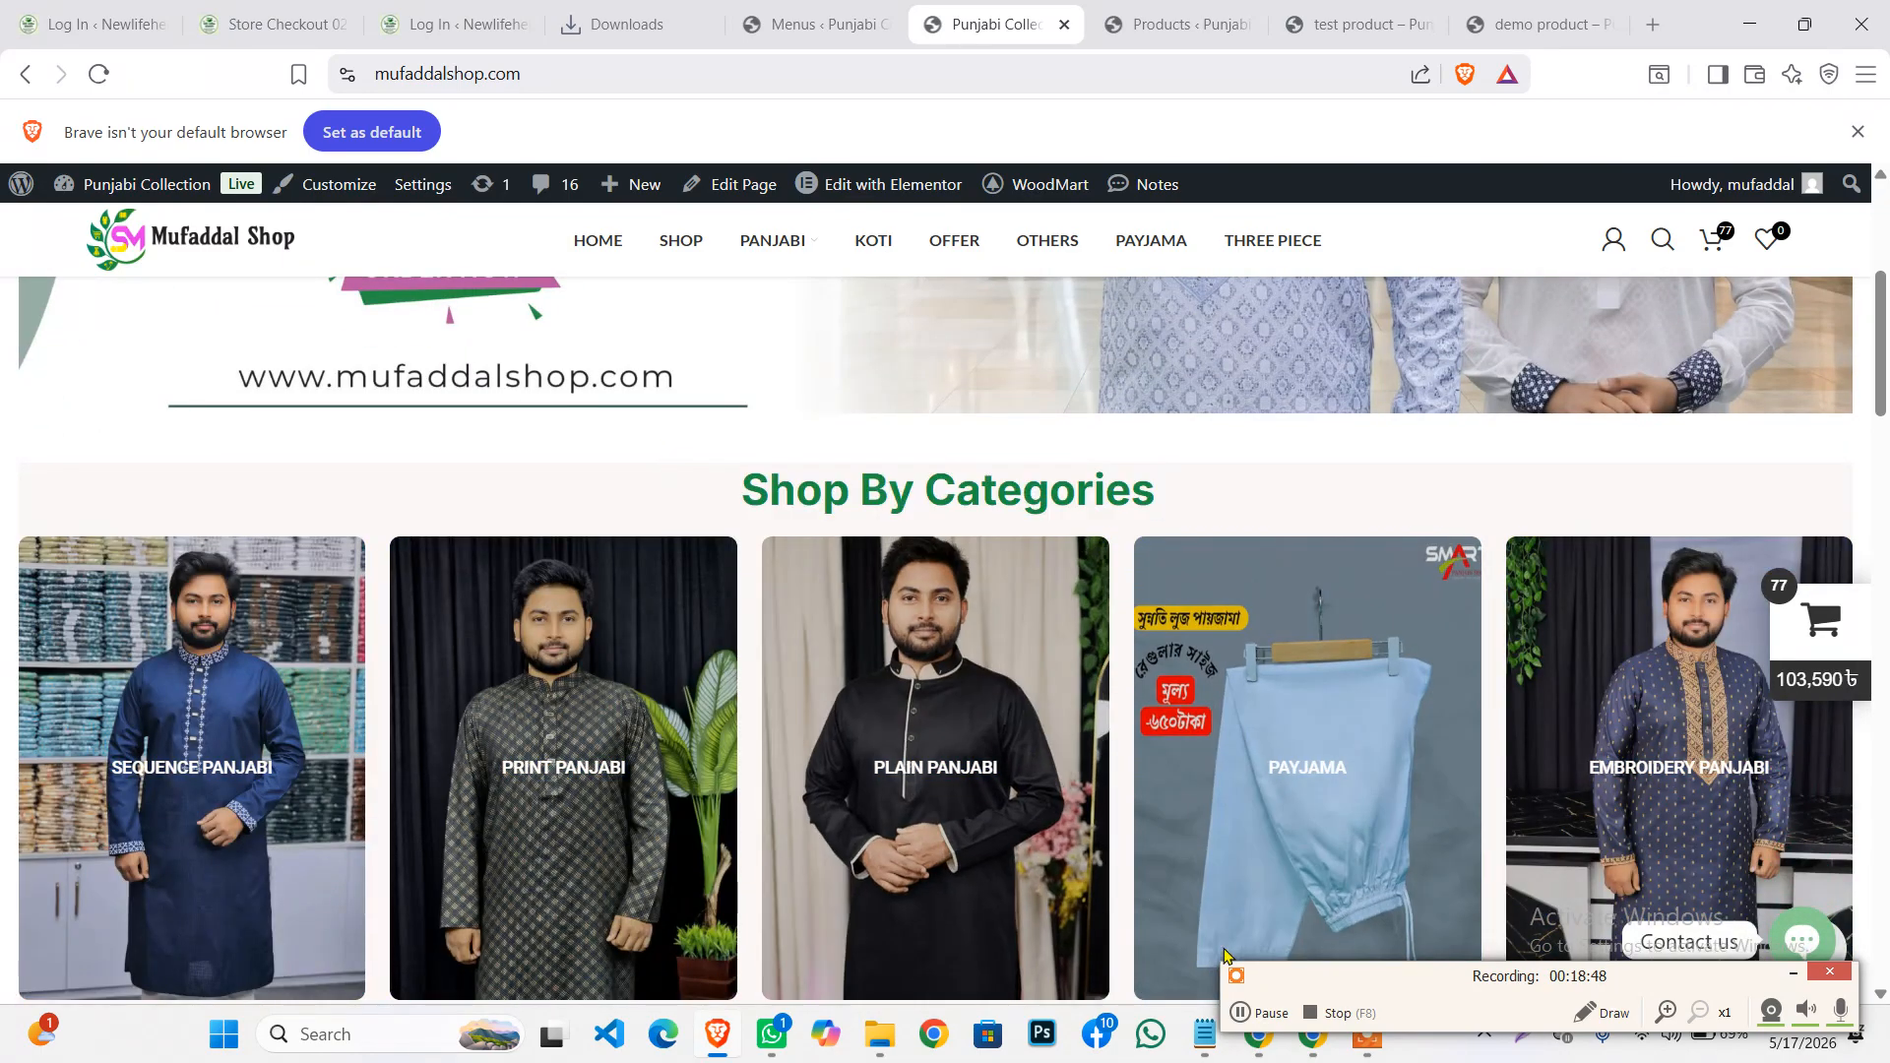
click(1237, 1017)
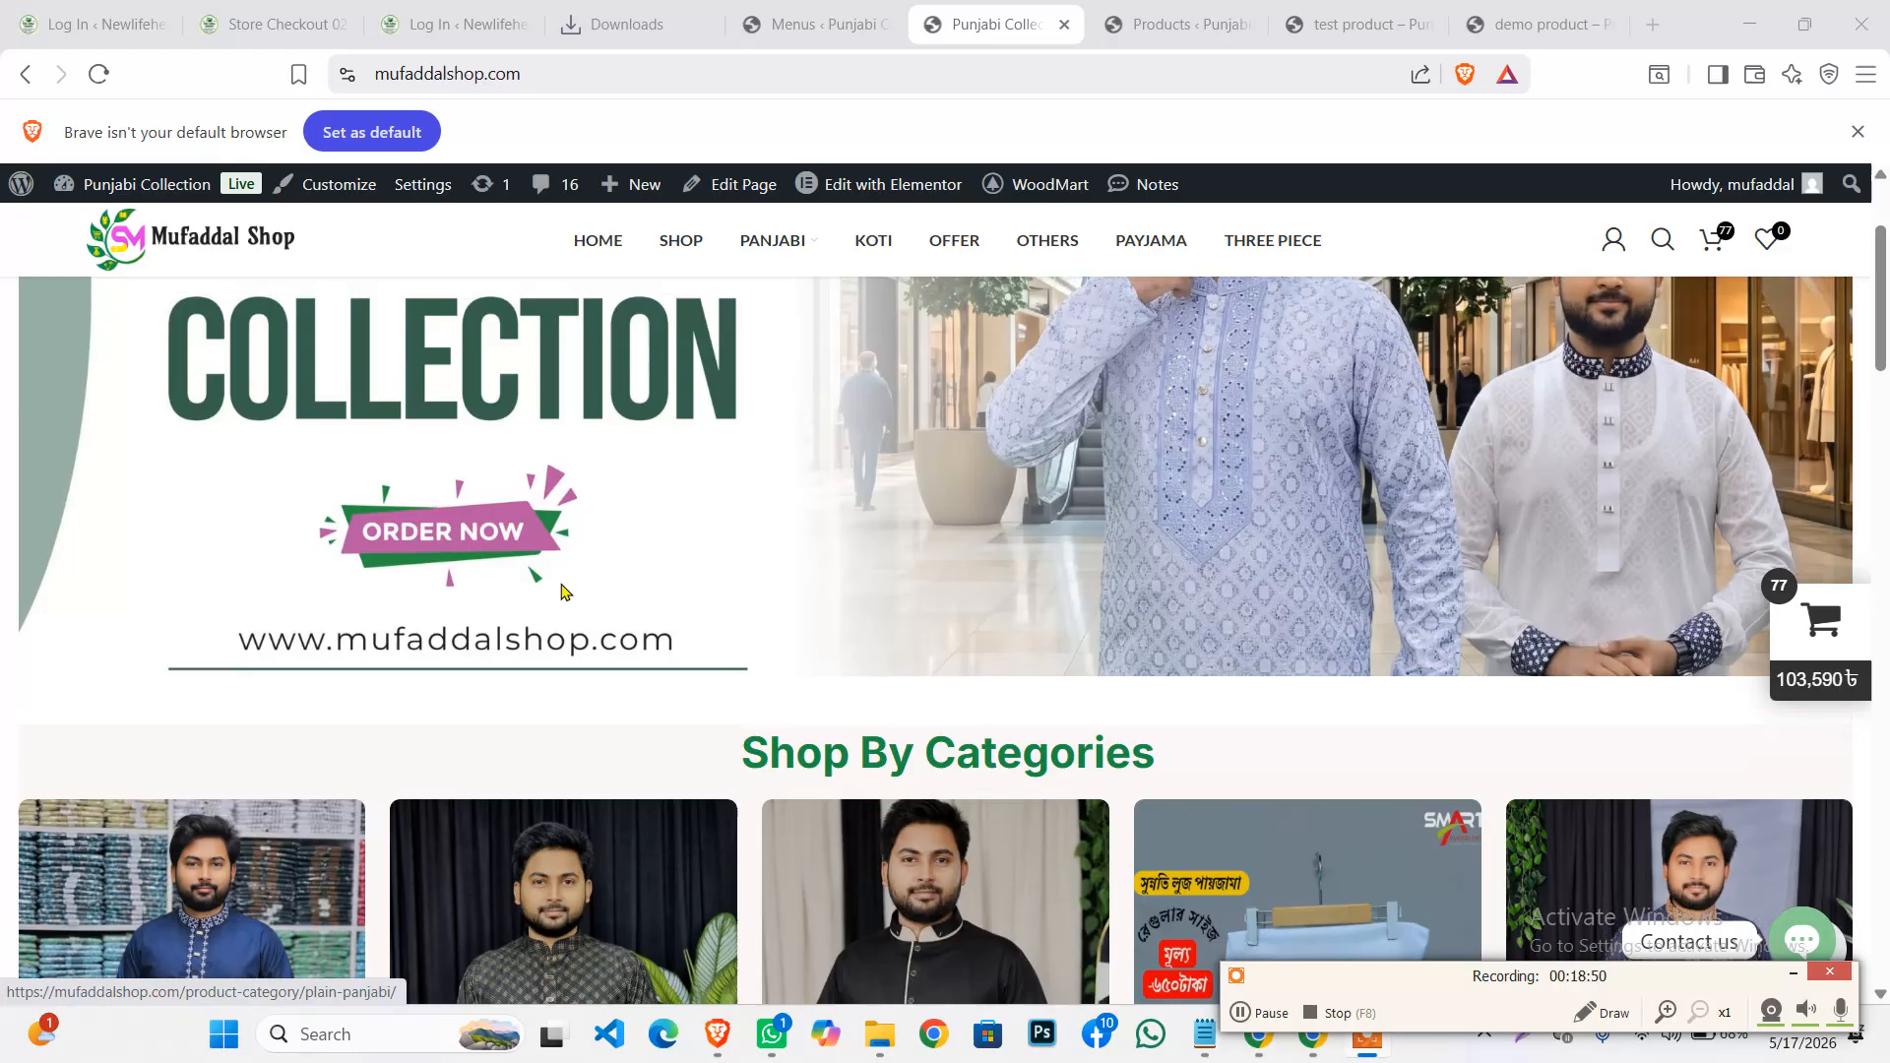
scroll(667, 449, up, 3)
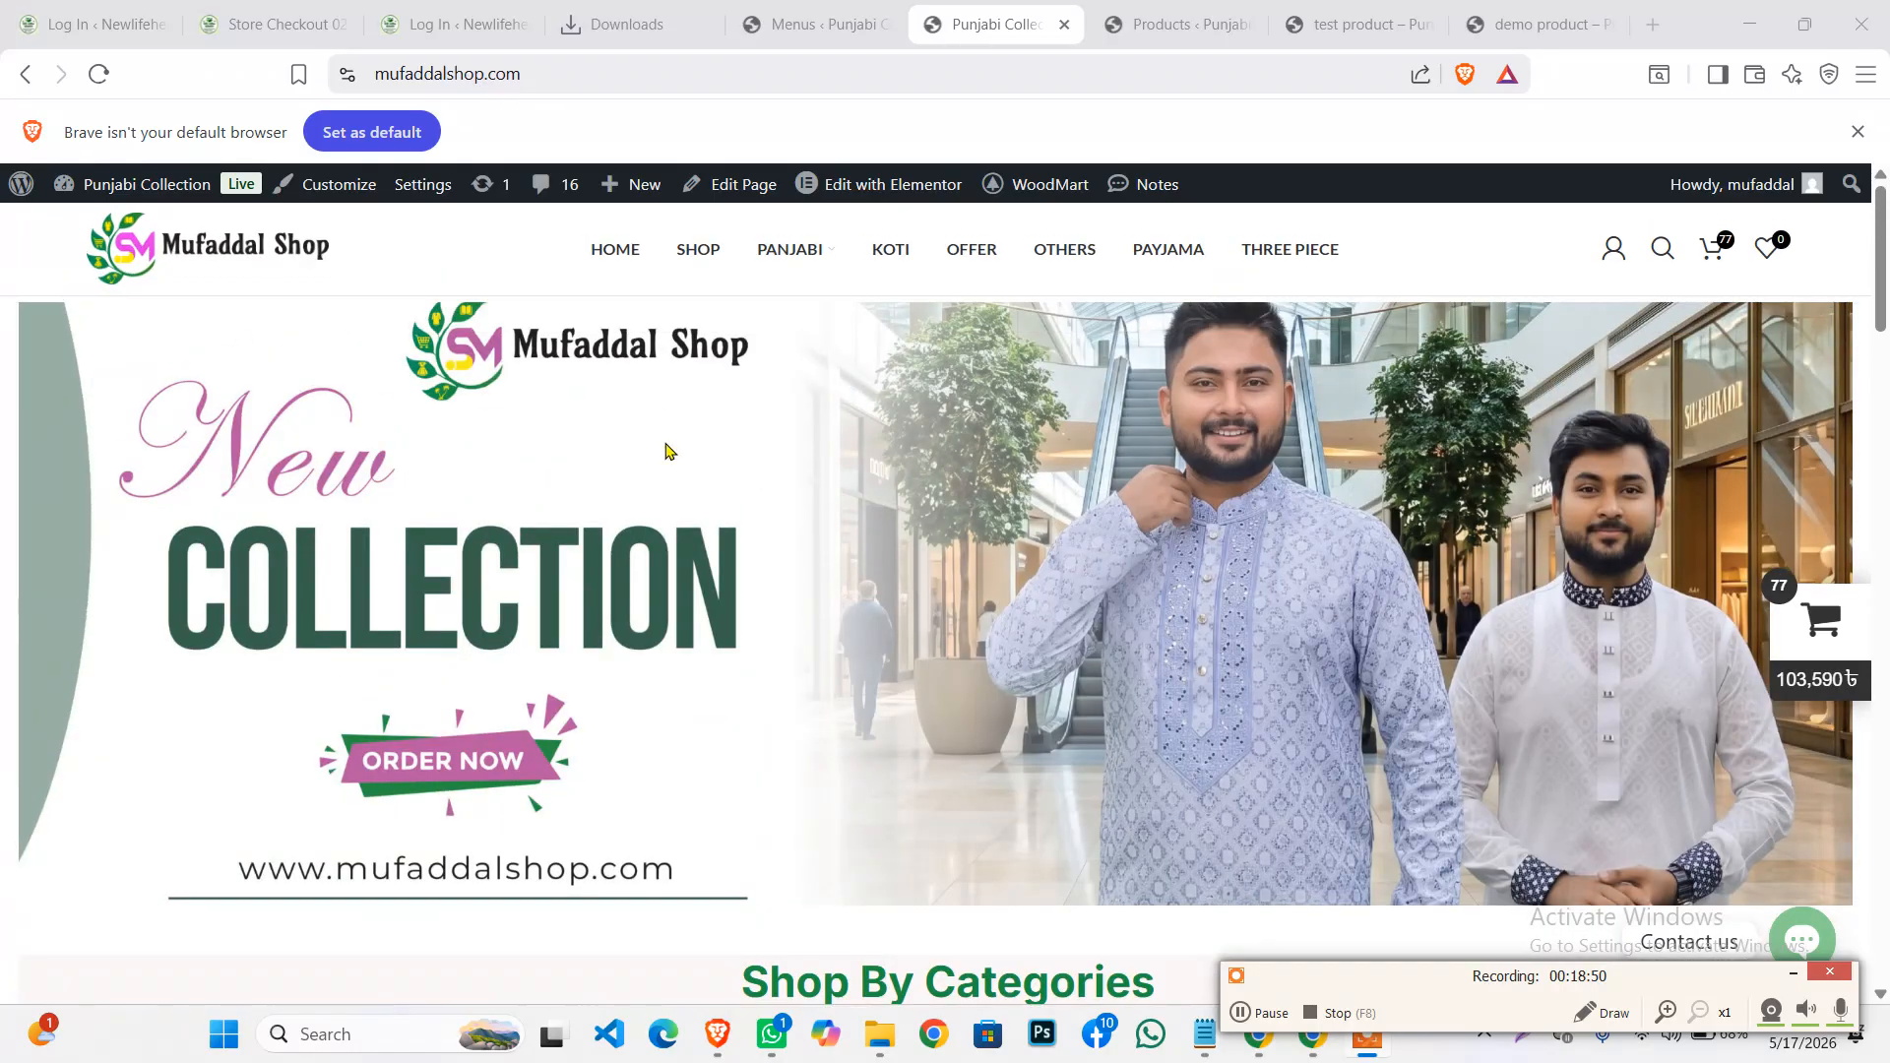
click(793, 25)
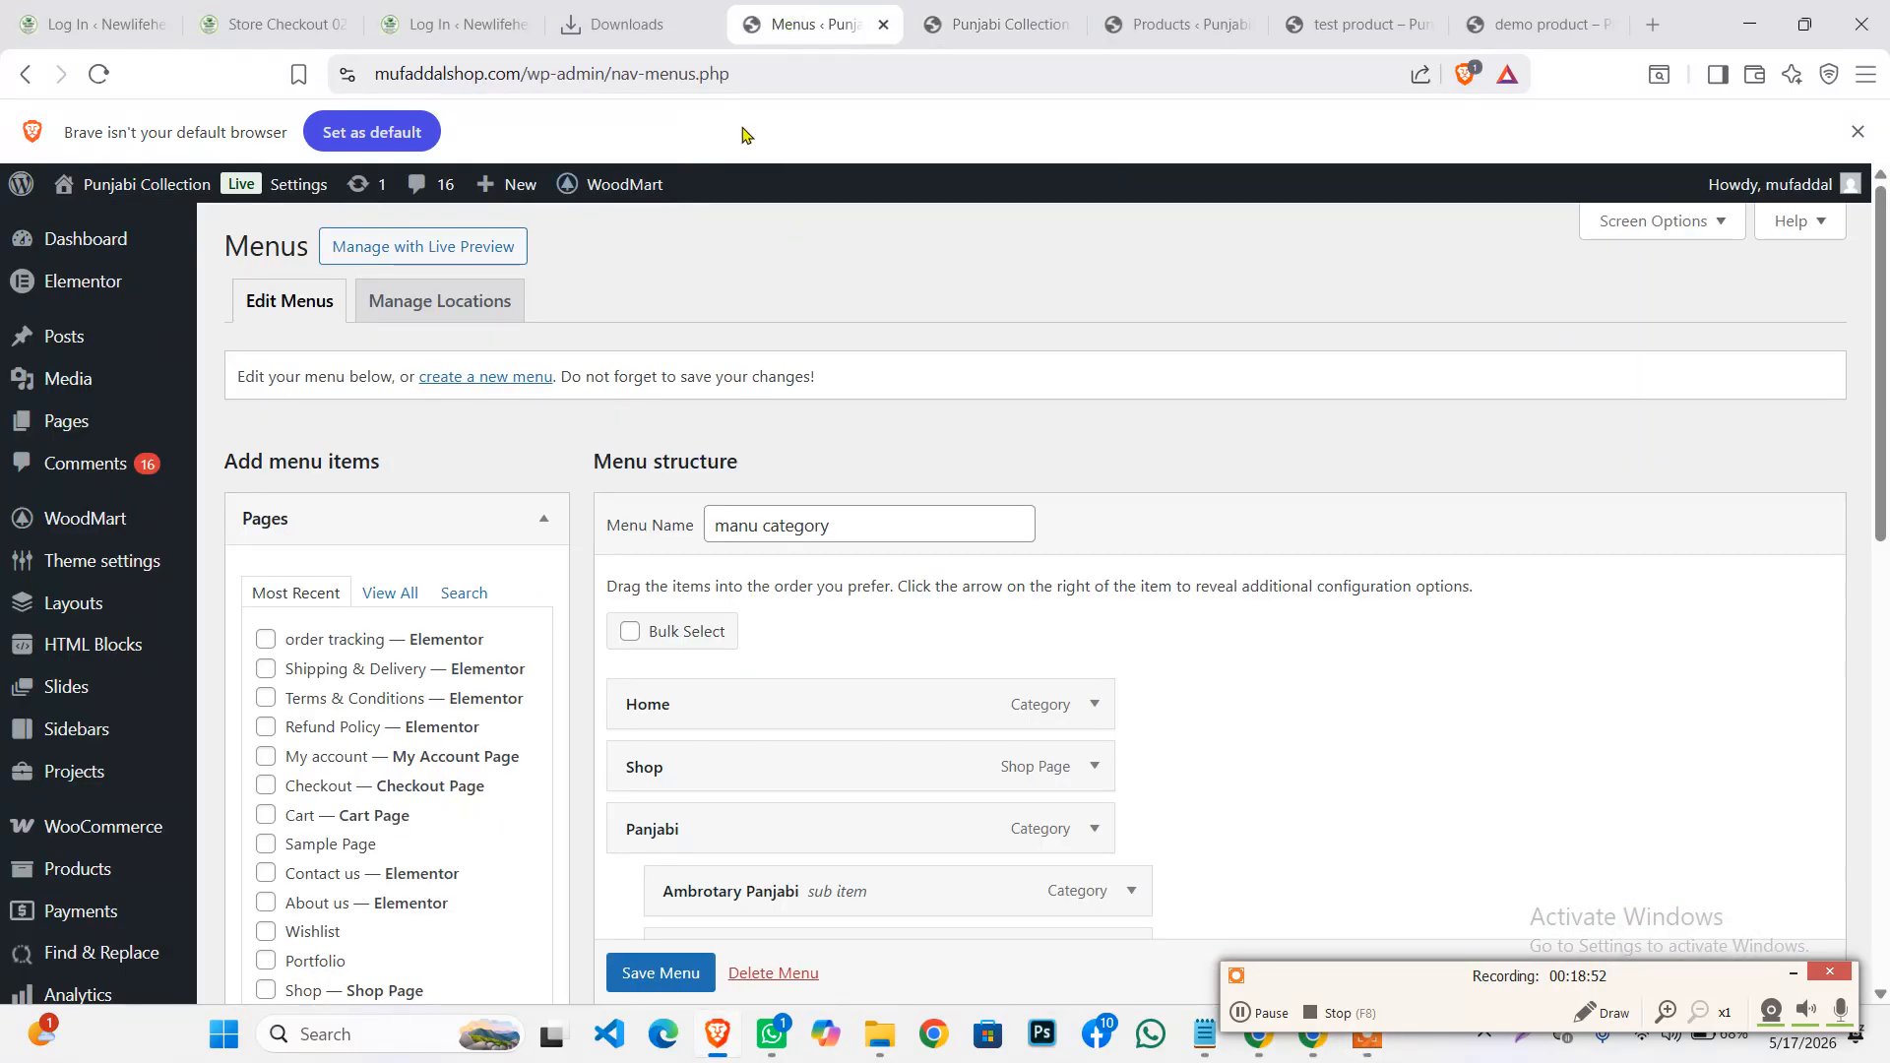
Open Visit Site in a new tab, dismiss the memory saver prompt, and switch to the storefront
scroll(167, 495, down, 5)
scroll(187, 542, up, 5)
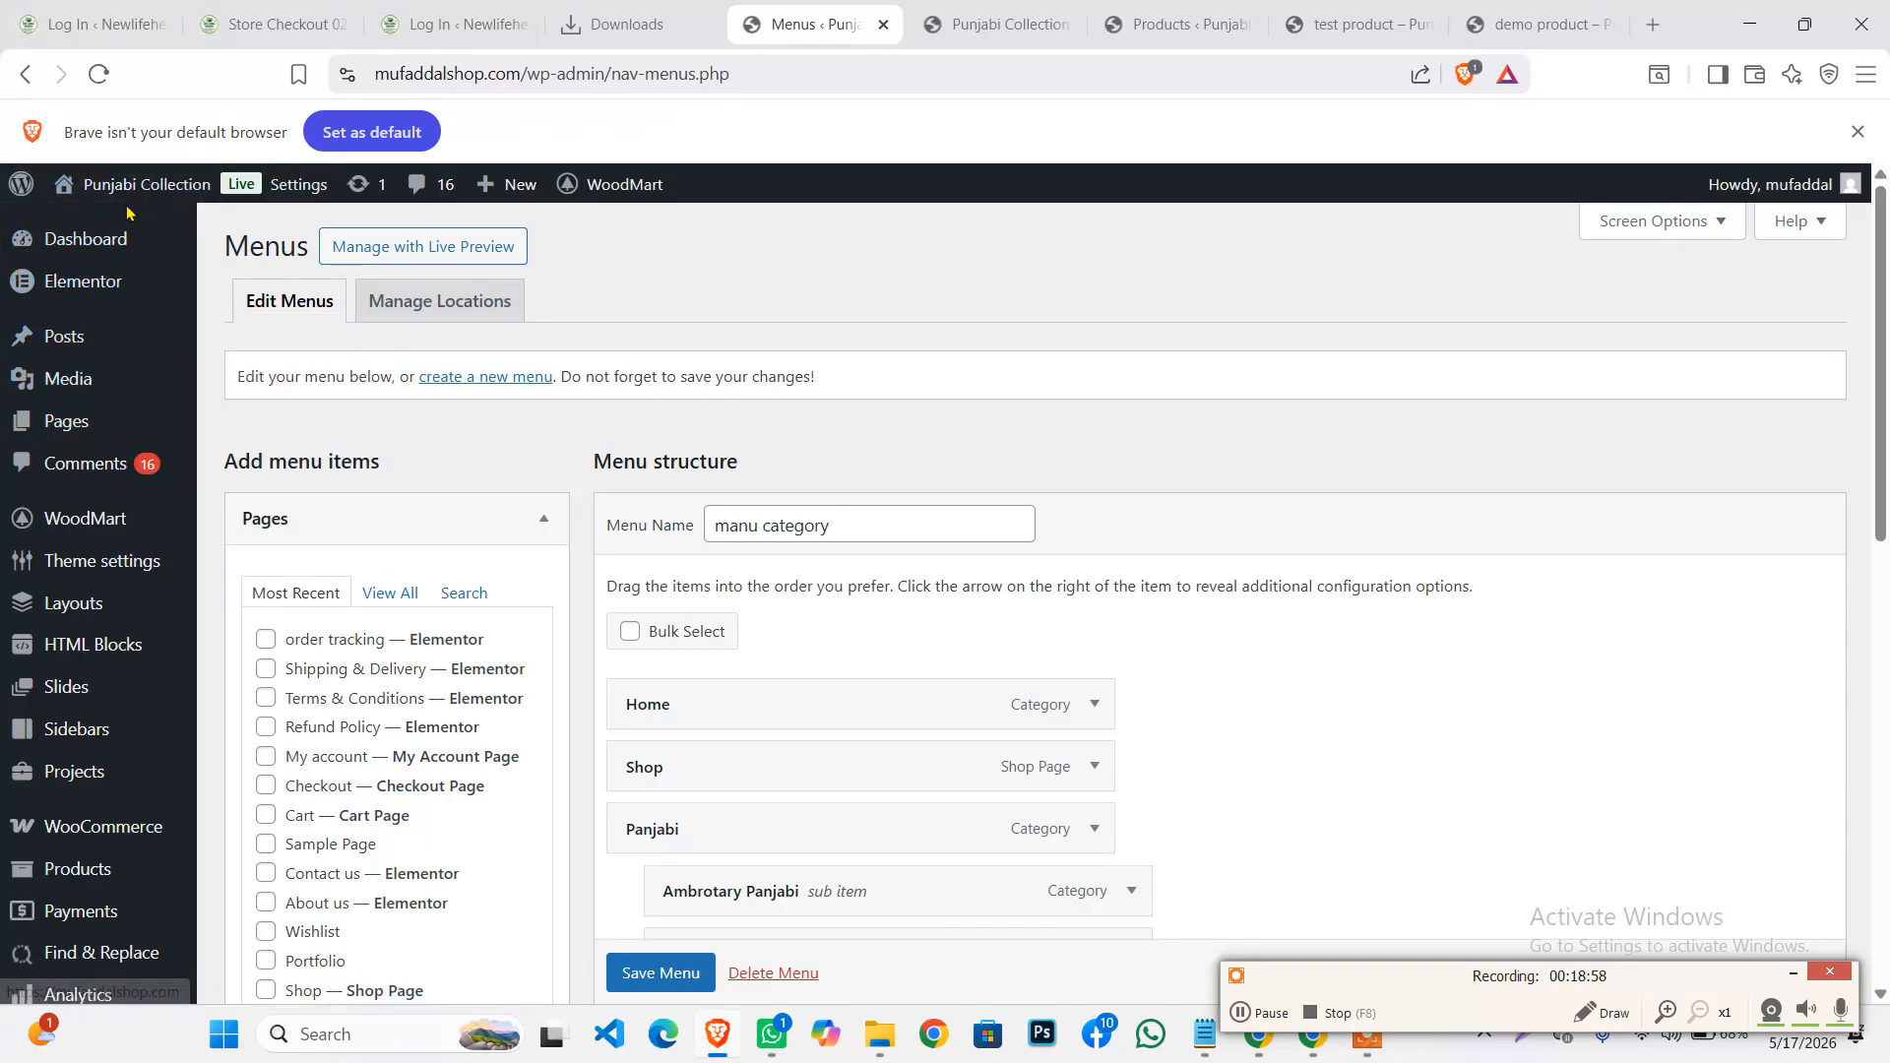
mouse_move(124, 215)
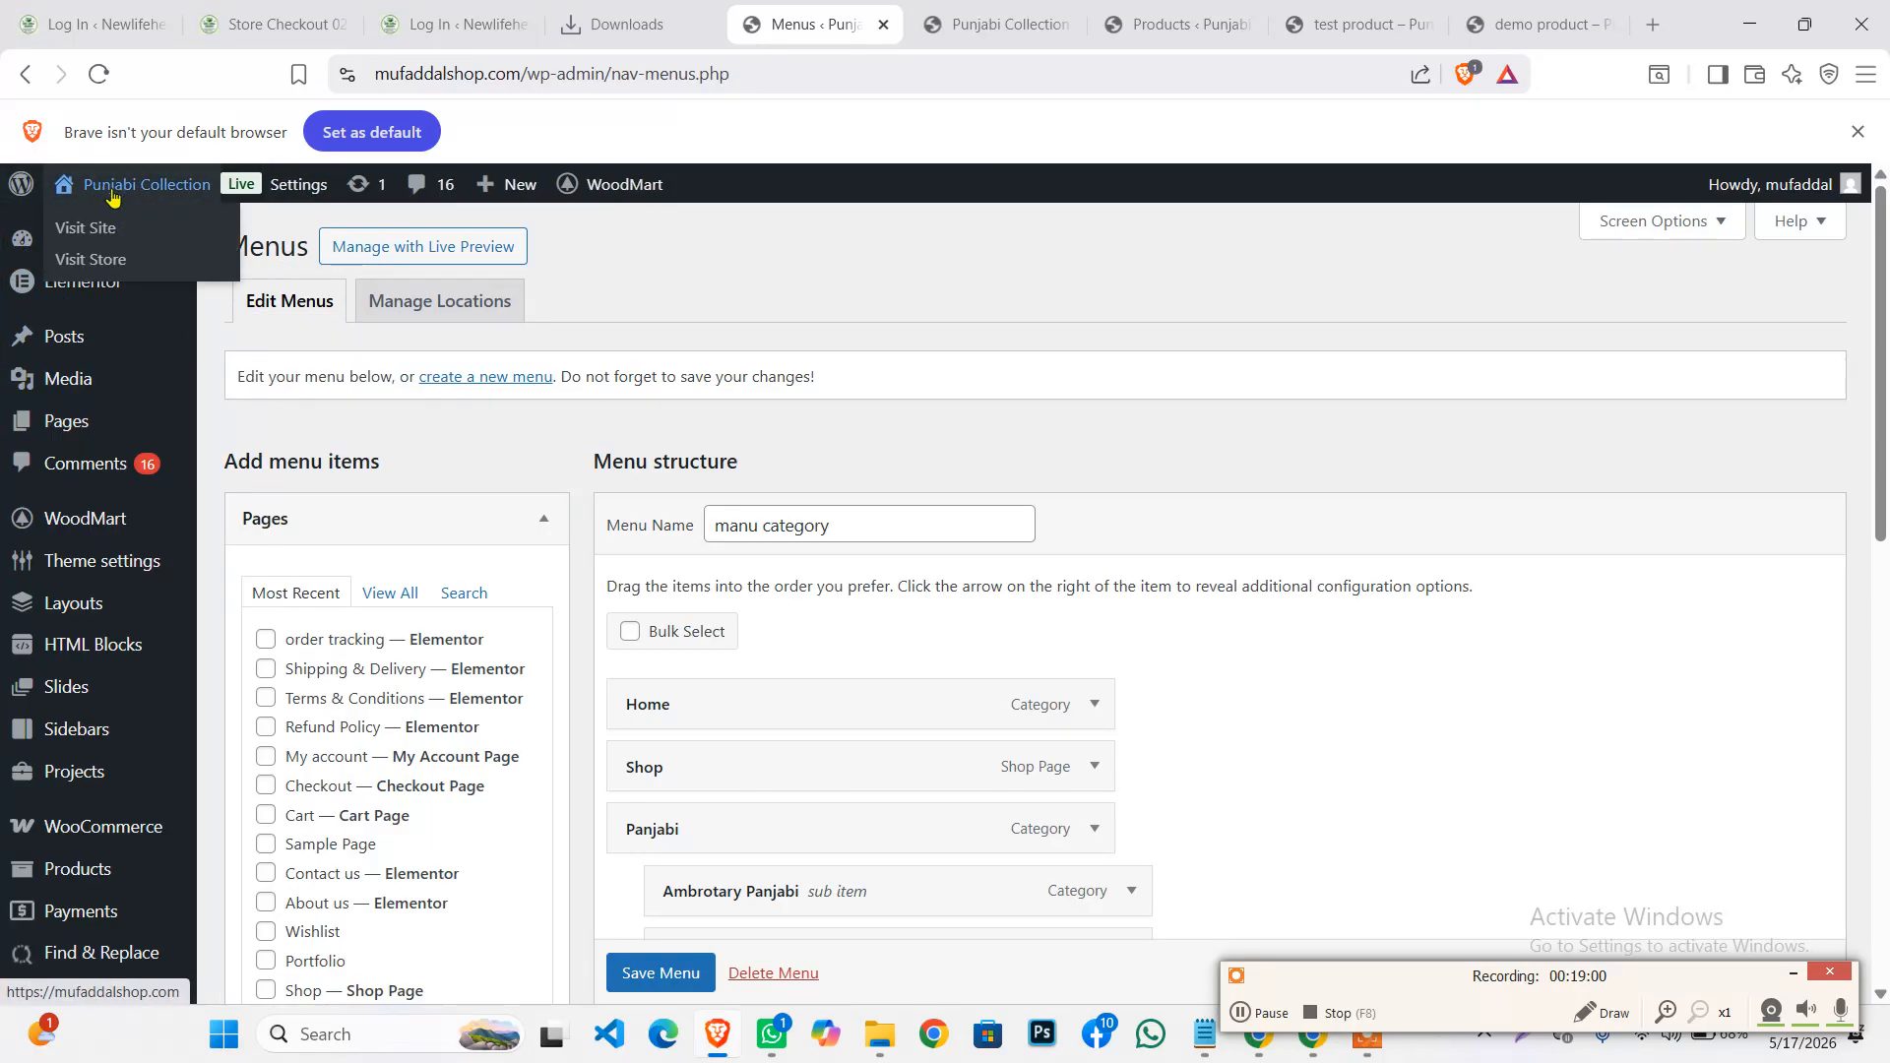
right_click(96, 236)
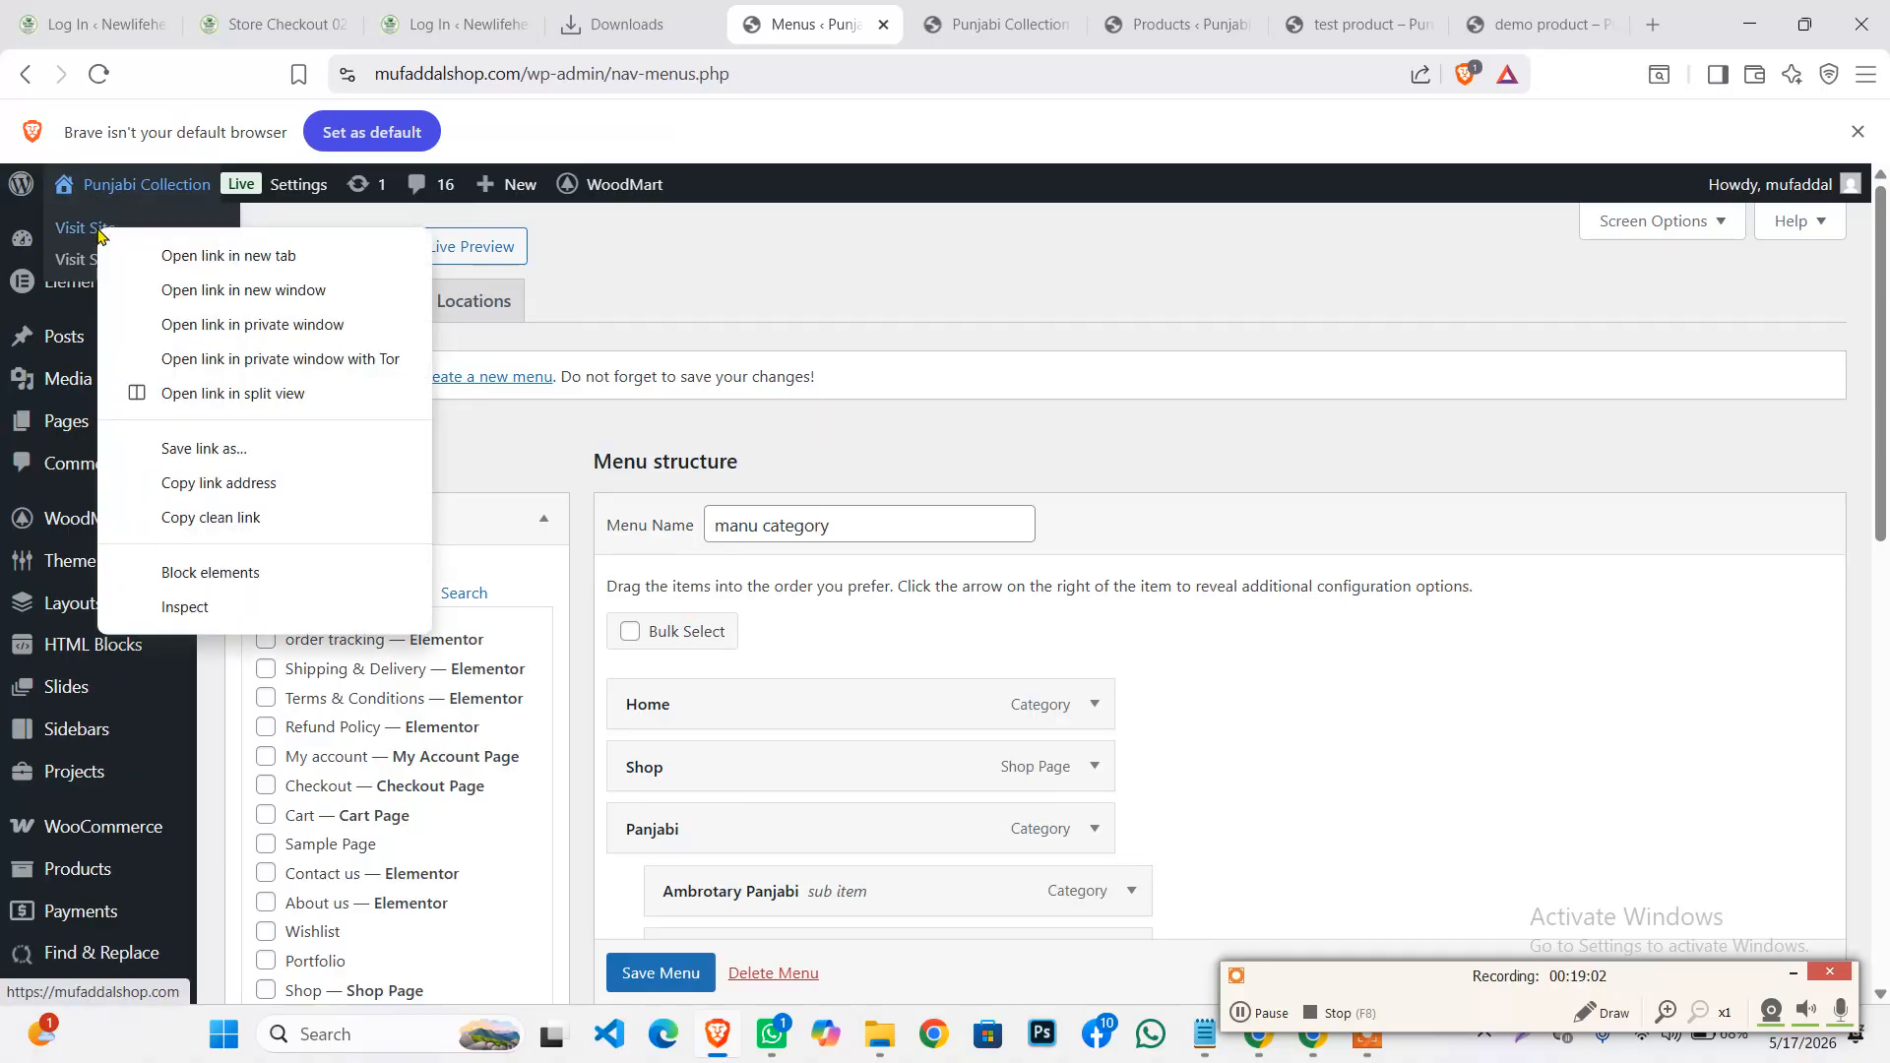
click(181, 259)
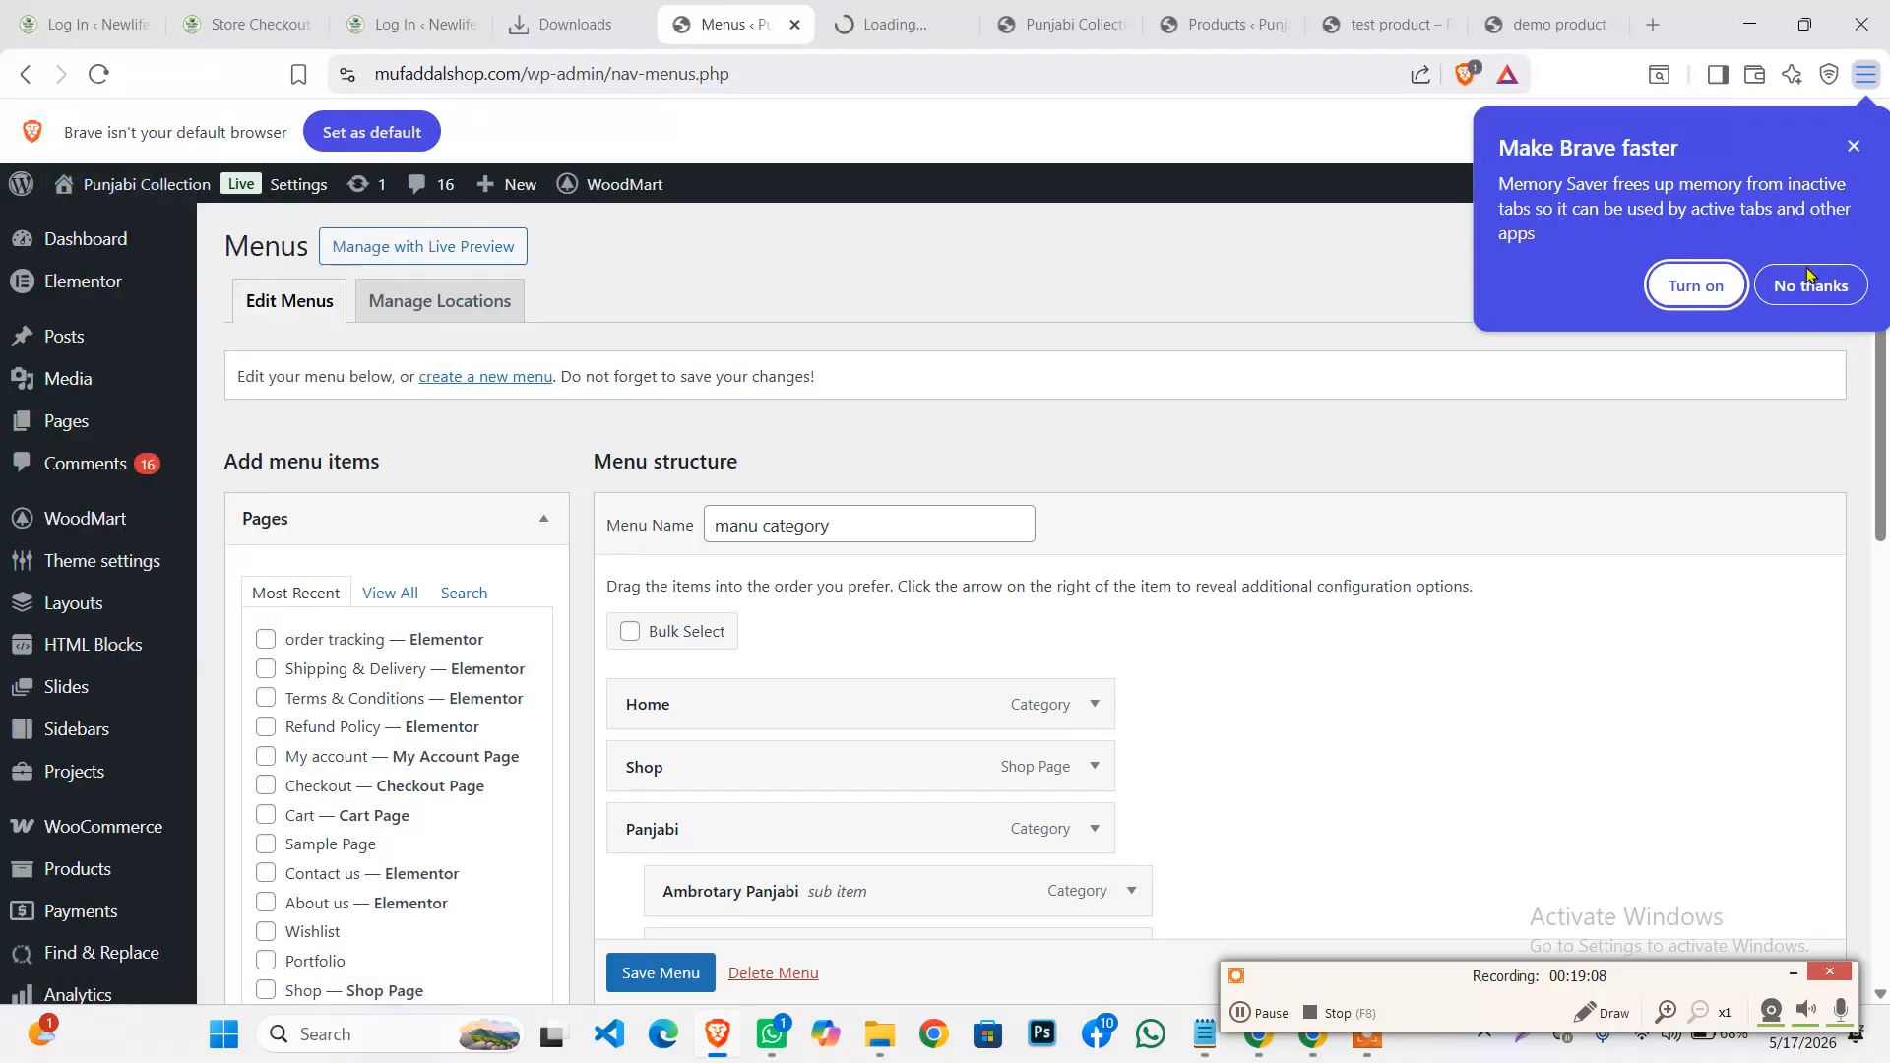
click(1812, 286)
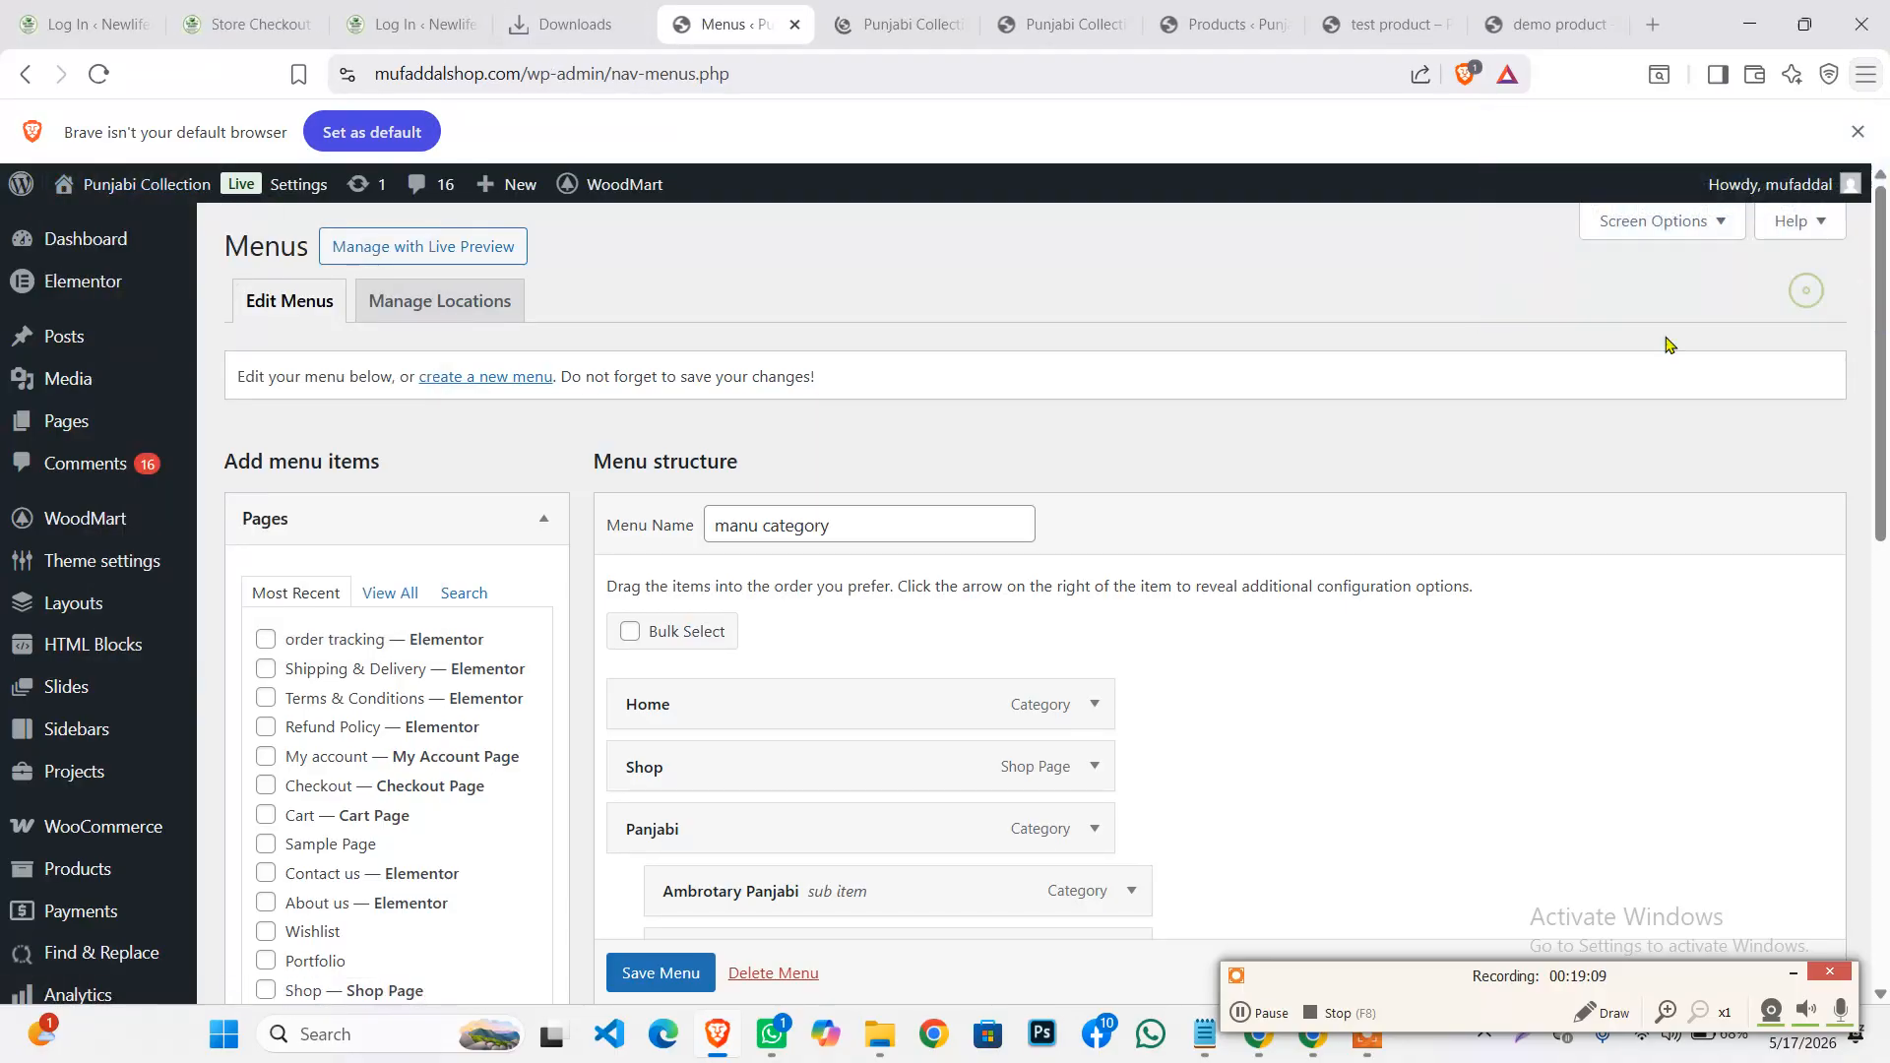
click(892, 35)
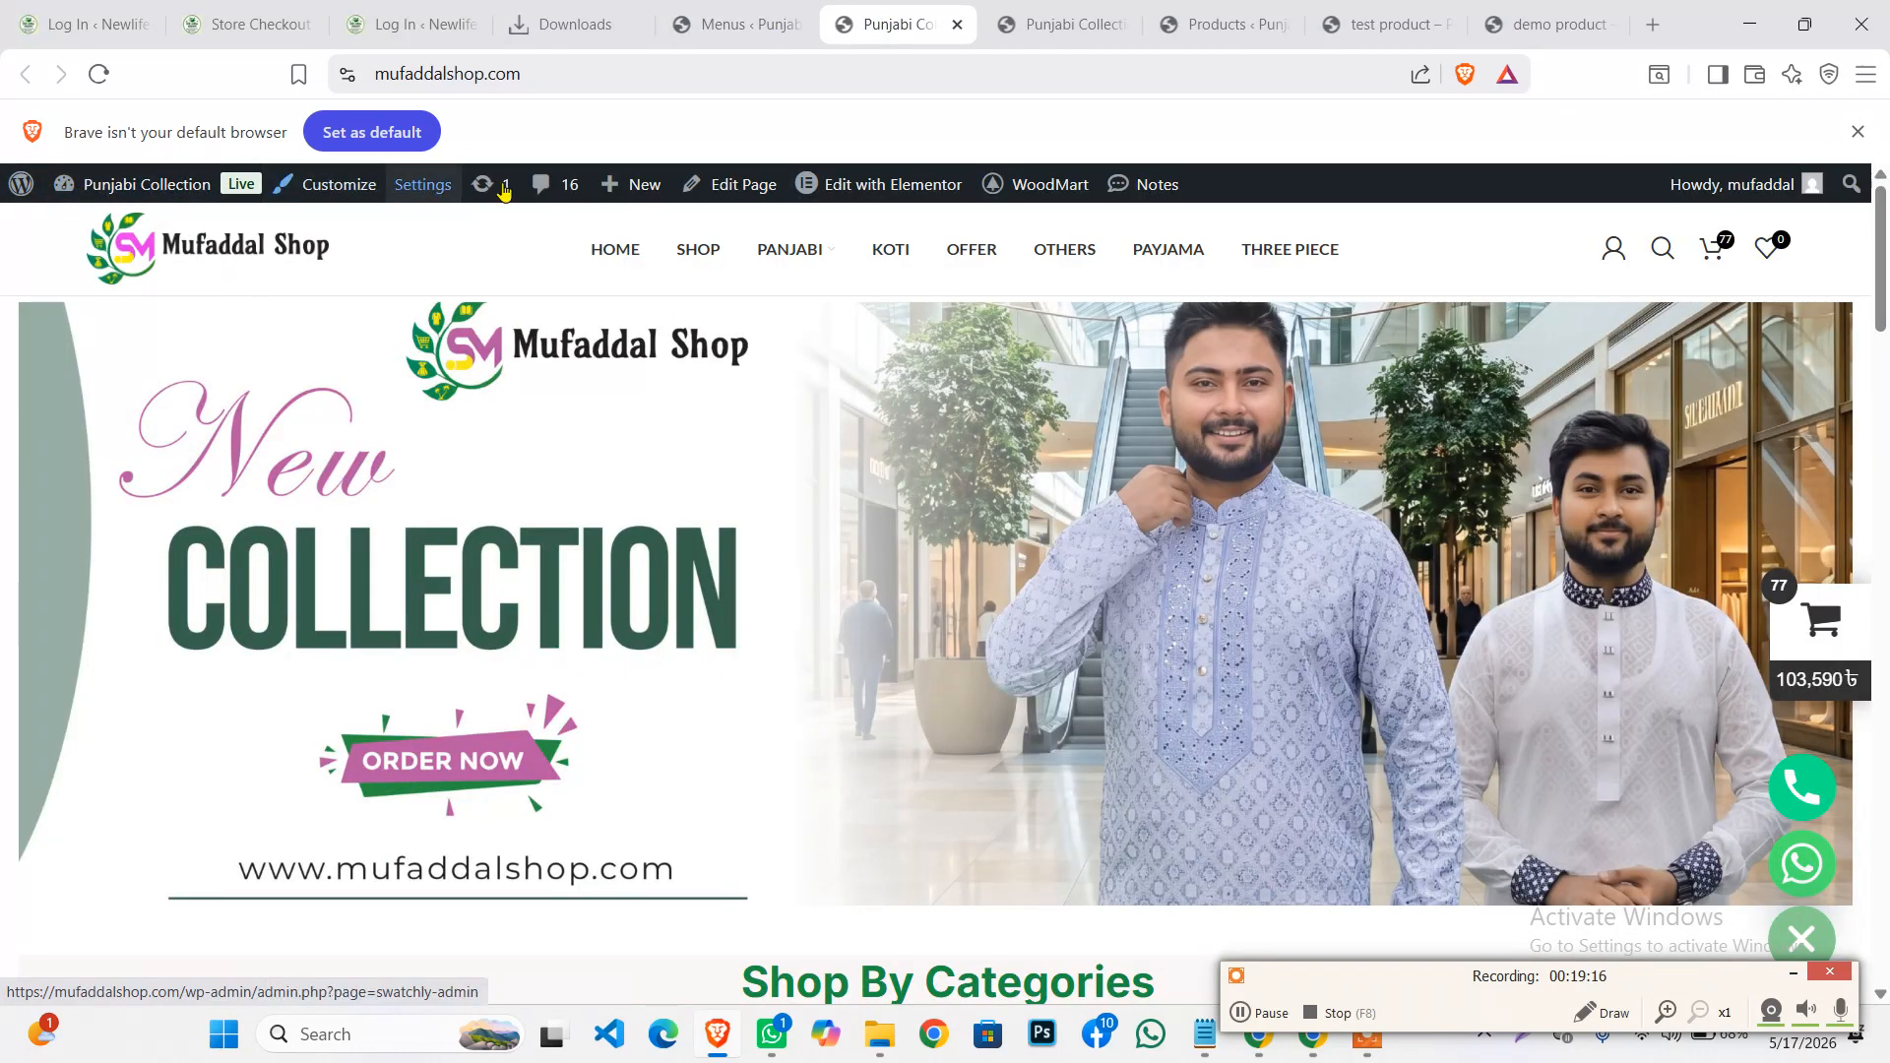
scroll(894, 514, down, 5)
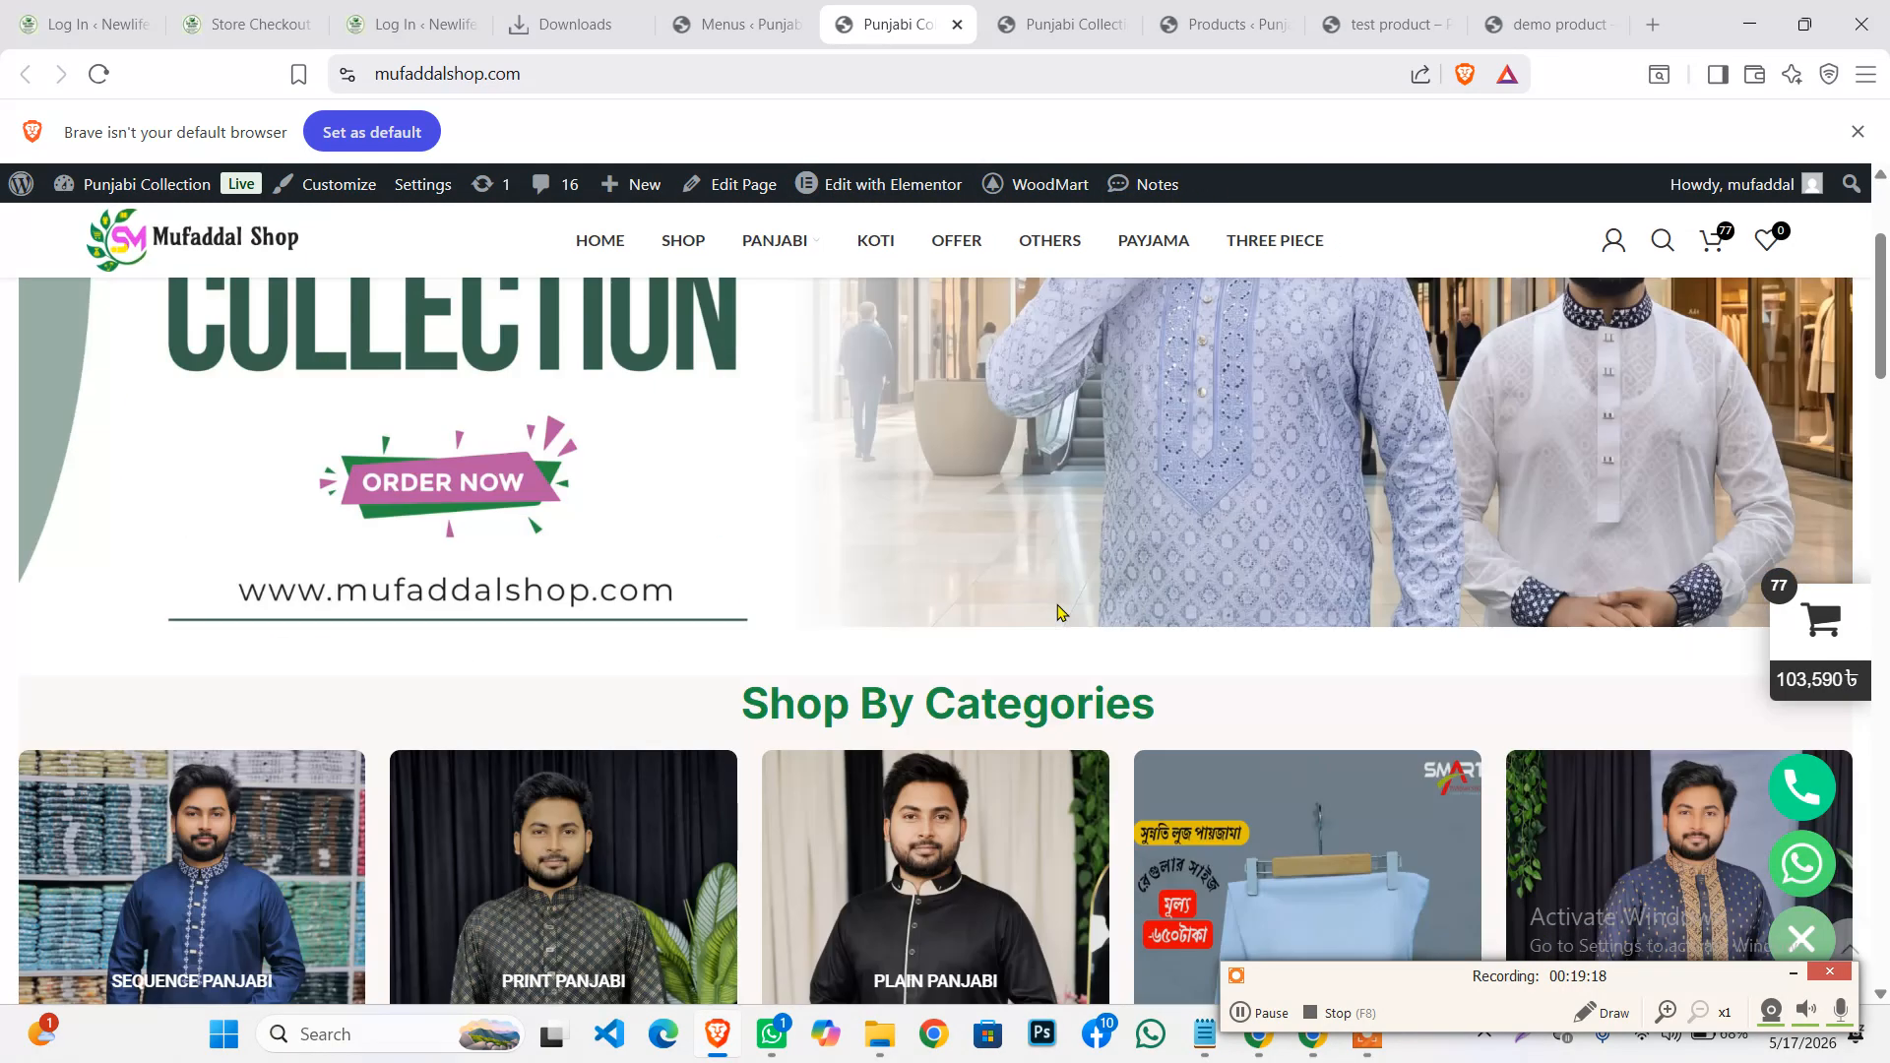
scroll(1091, 420, up, 5)
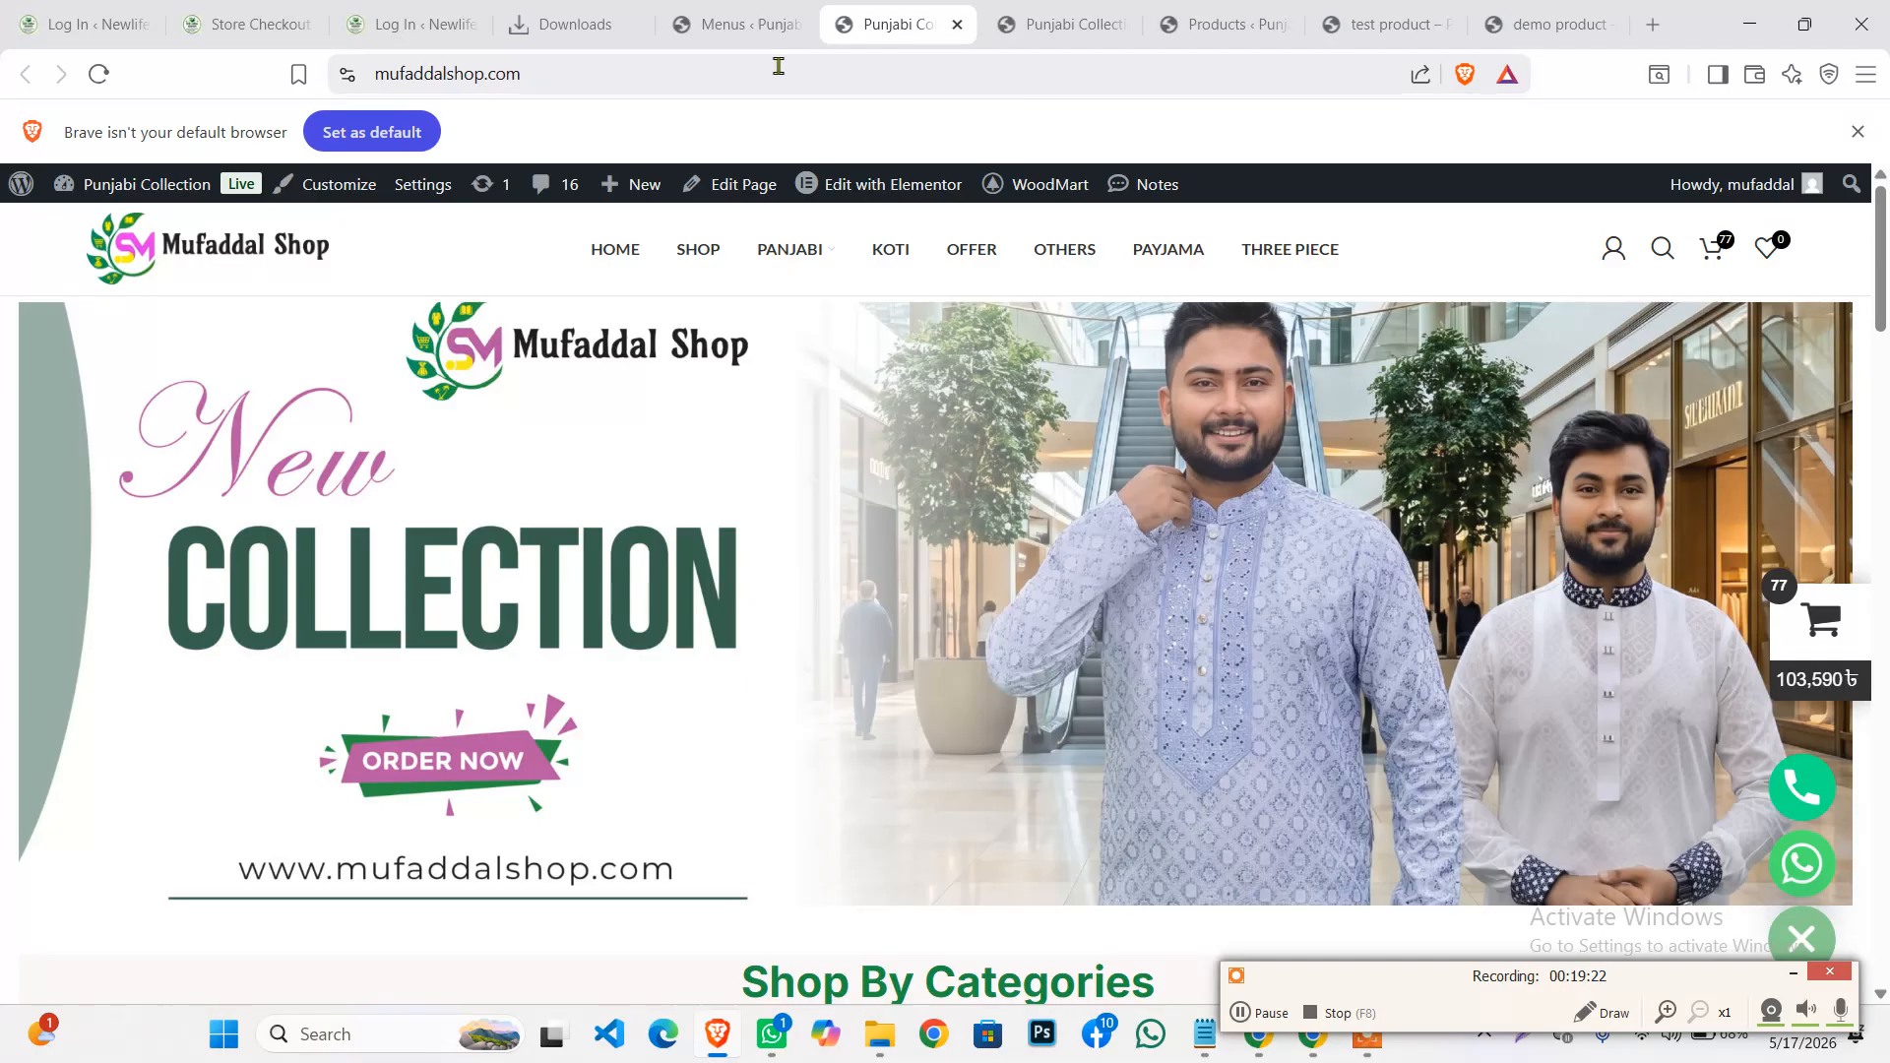
mouse_move(894, 197)
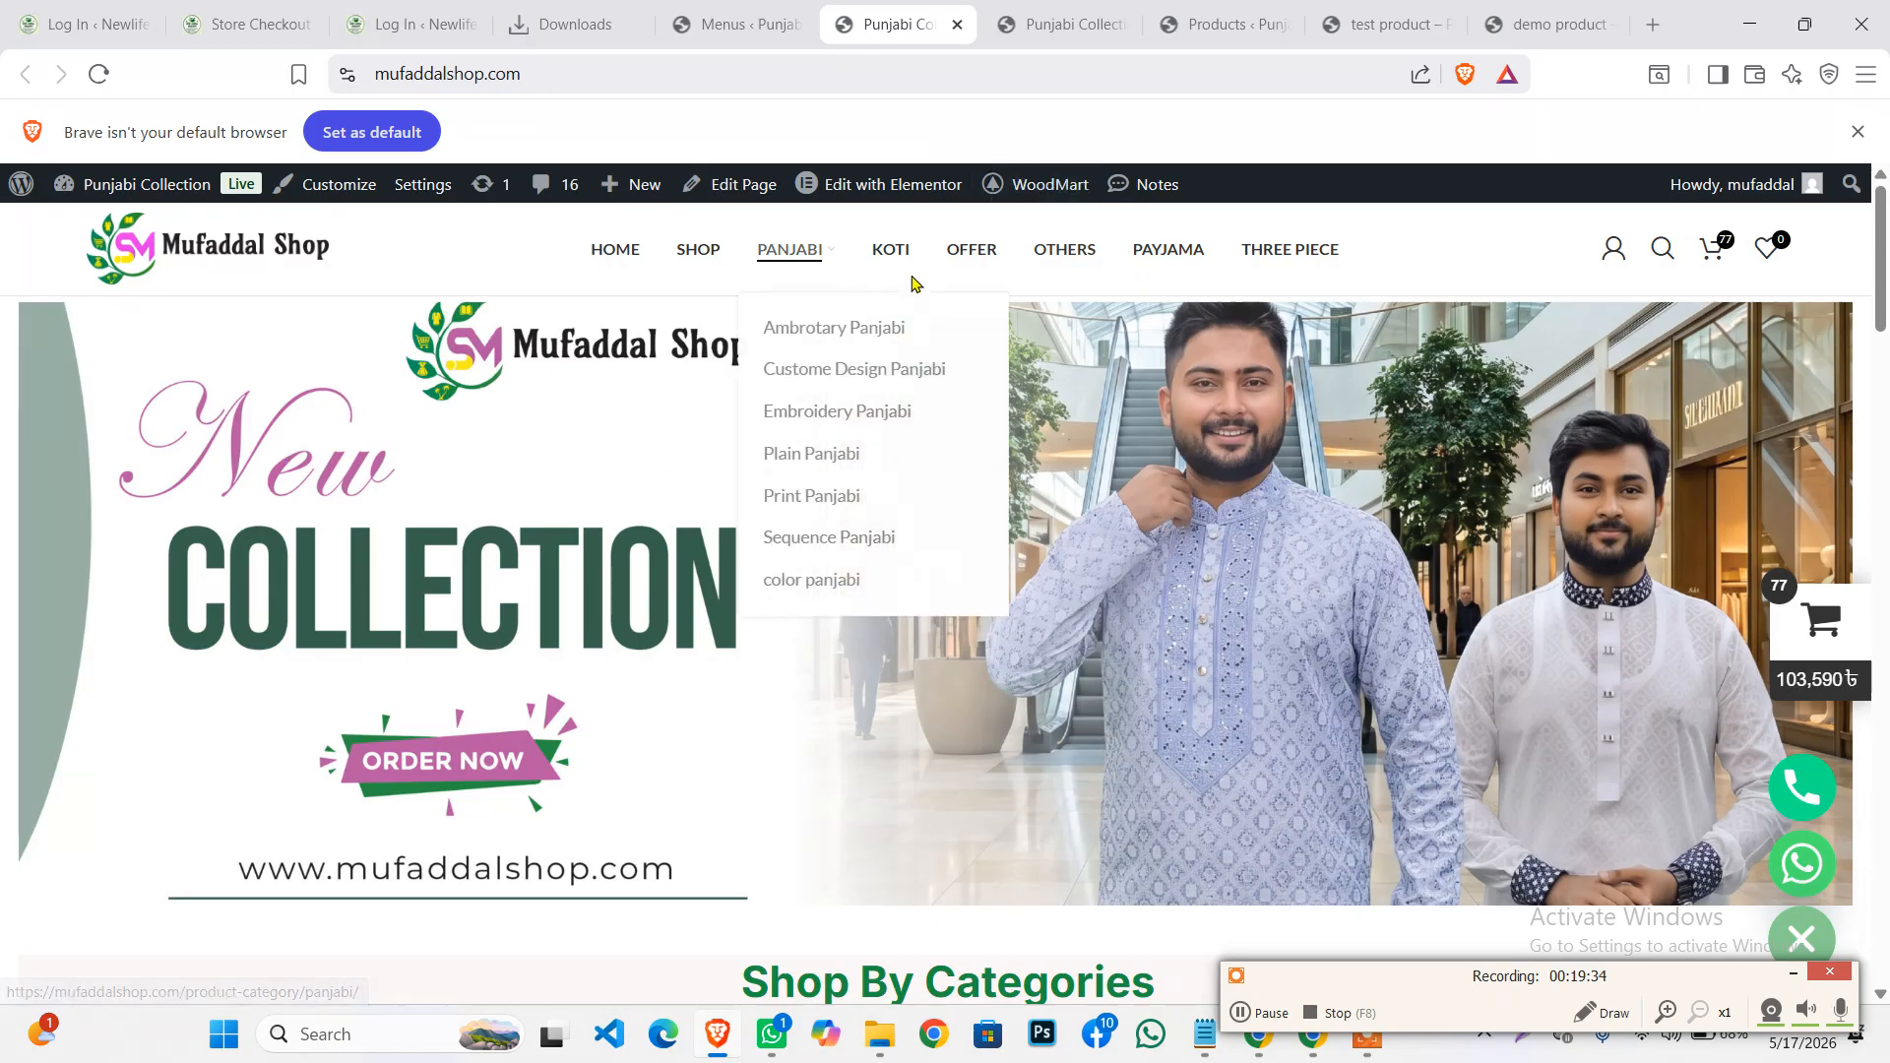
Edit the homepage in Elementor and start uploading a new background image for slider Item #1
click(893, 187)
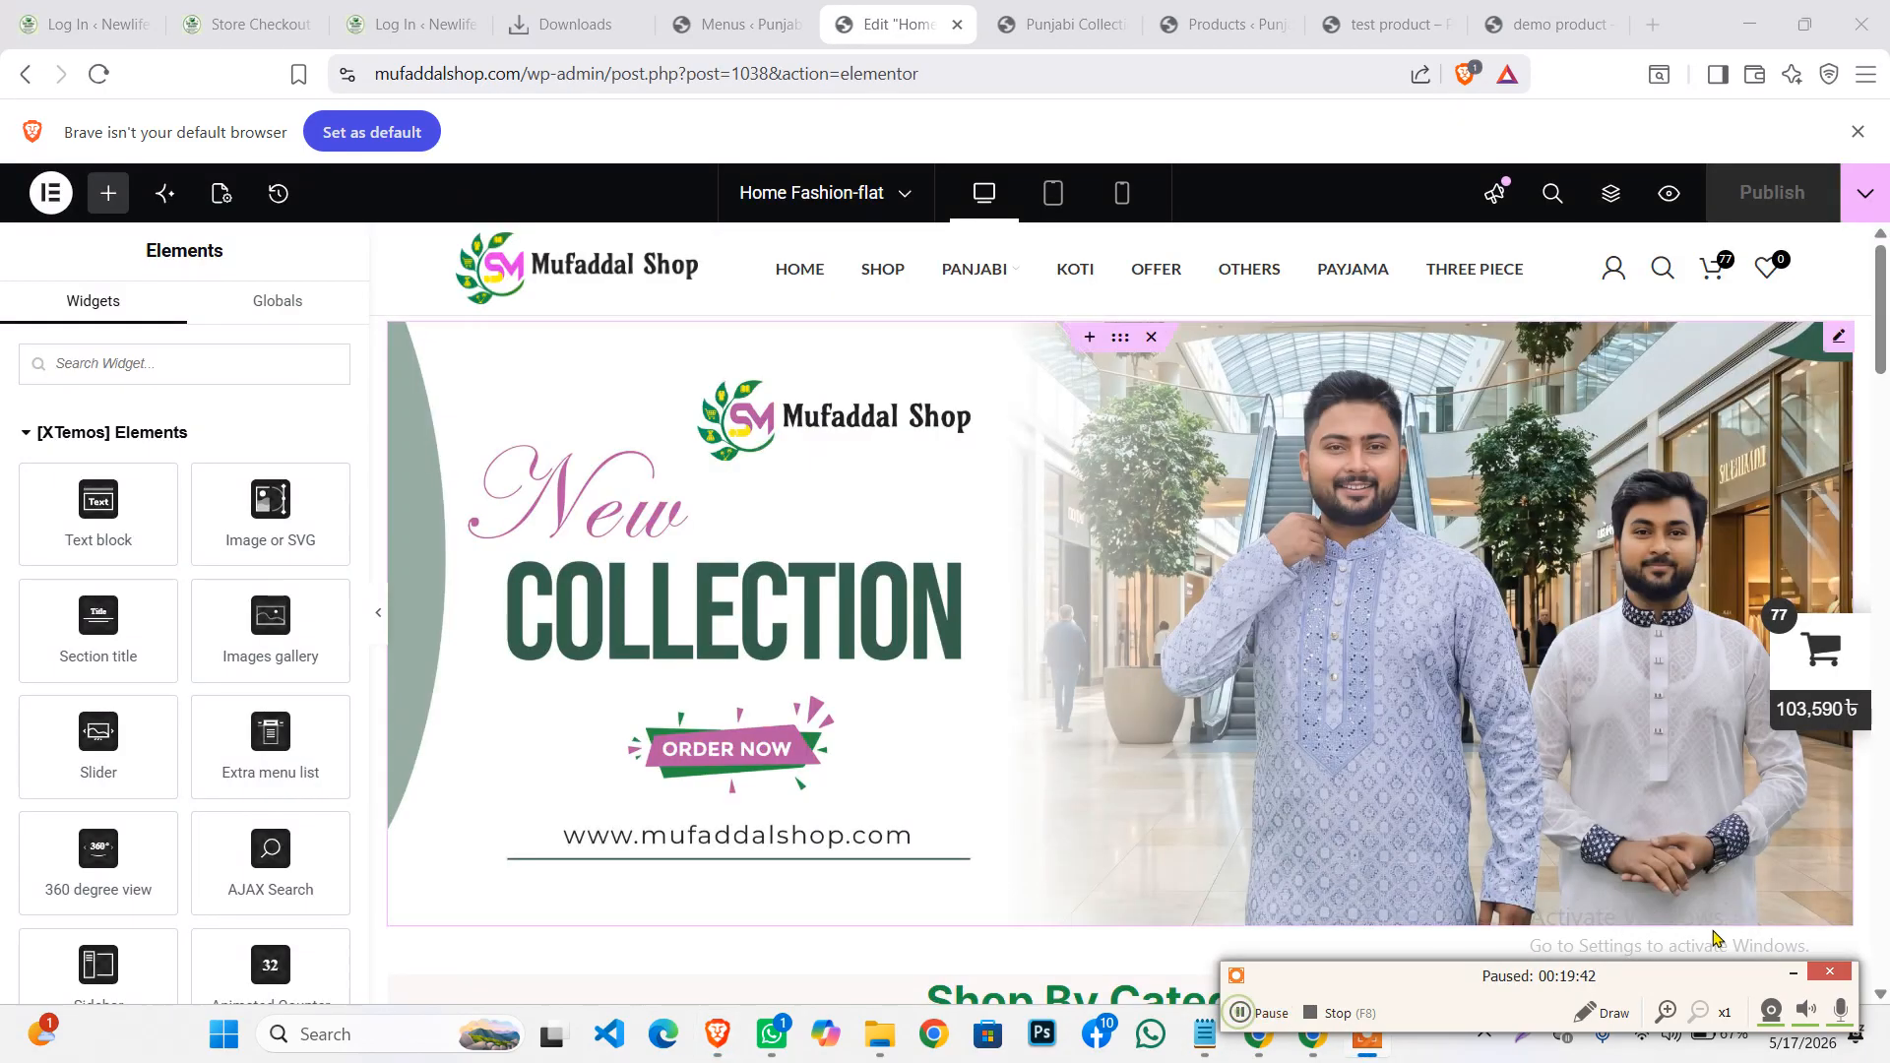
click(1786, 974)
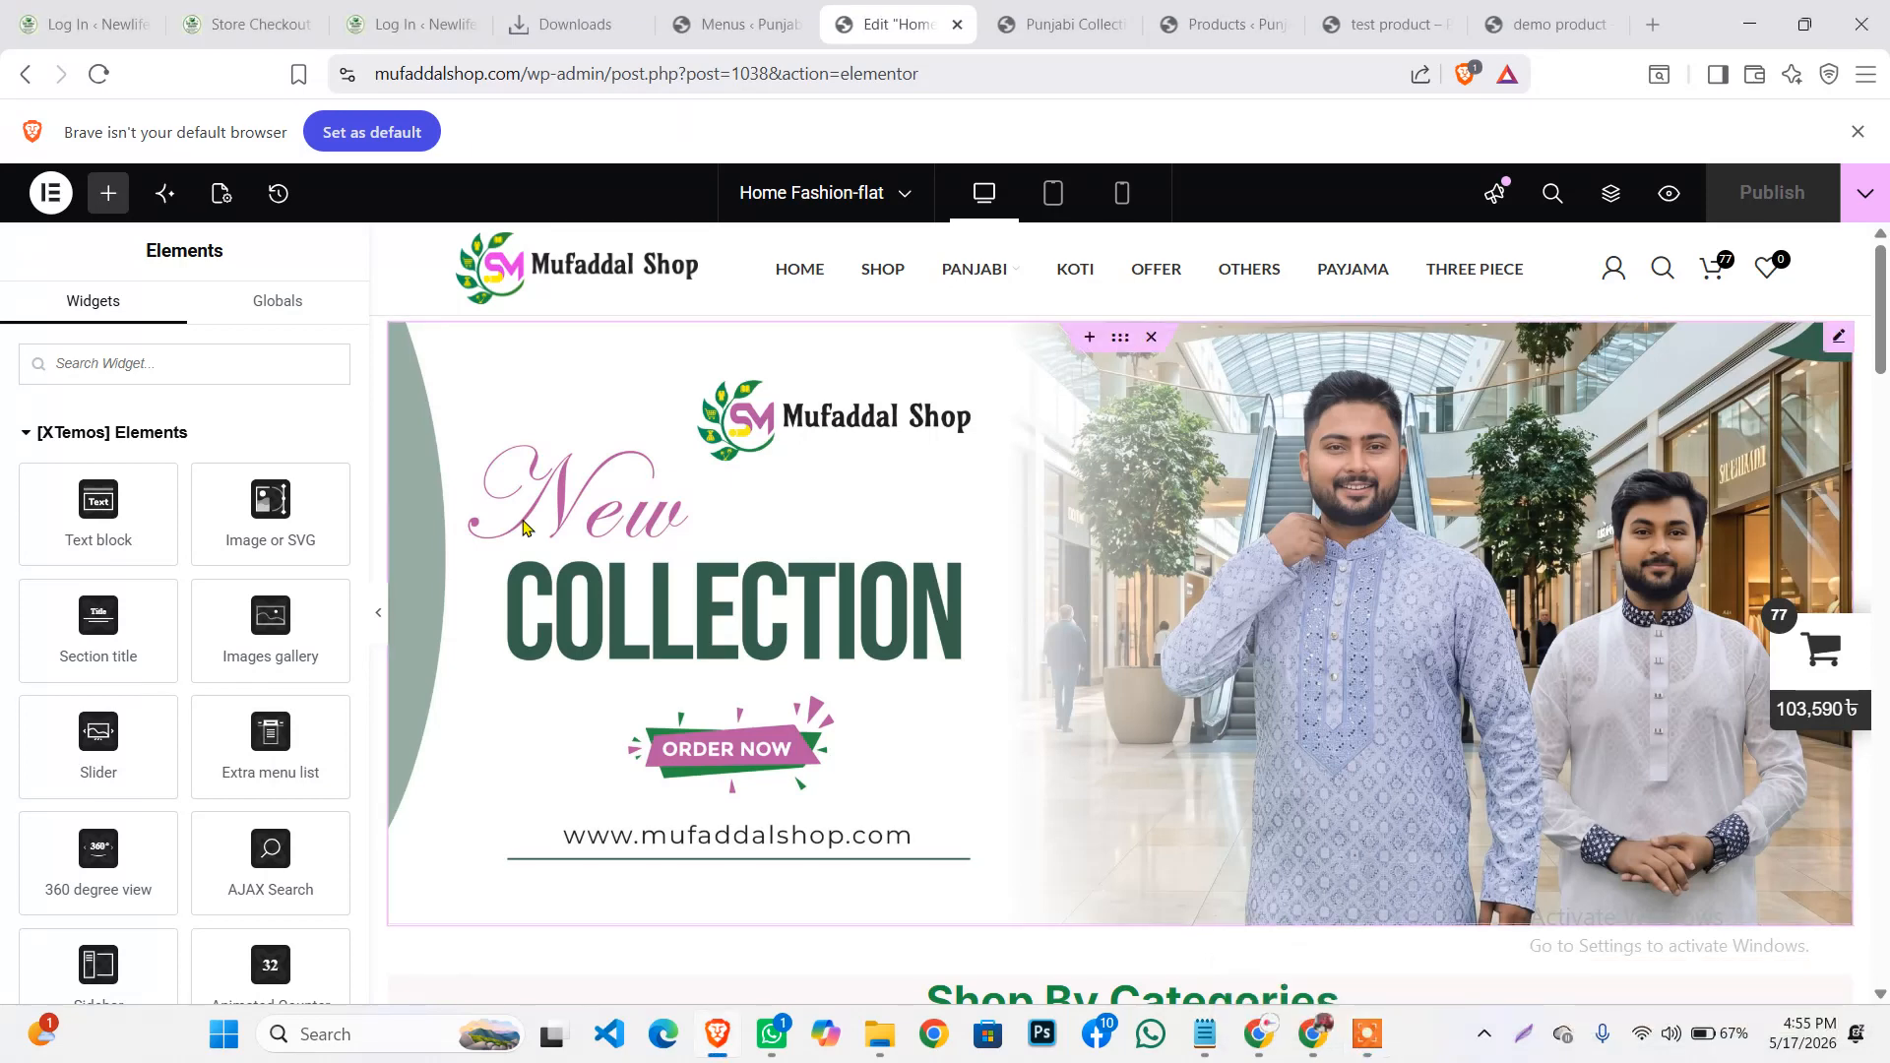
click(1837, 337)
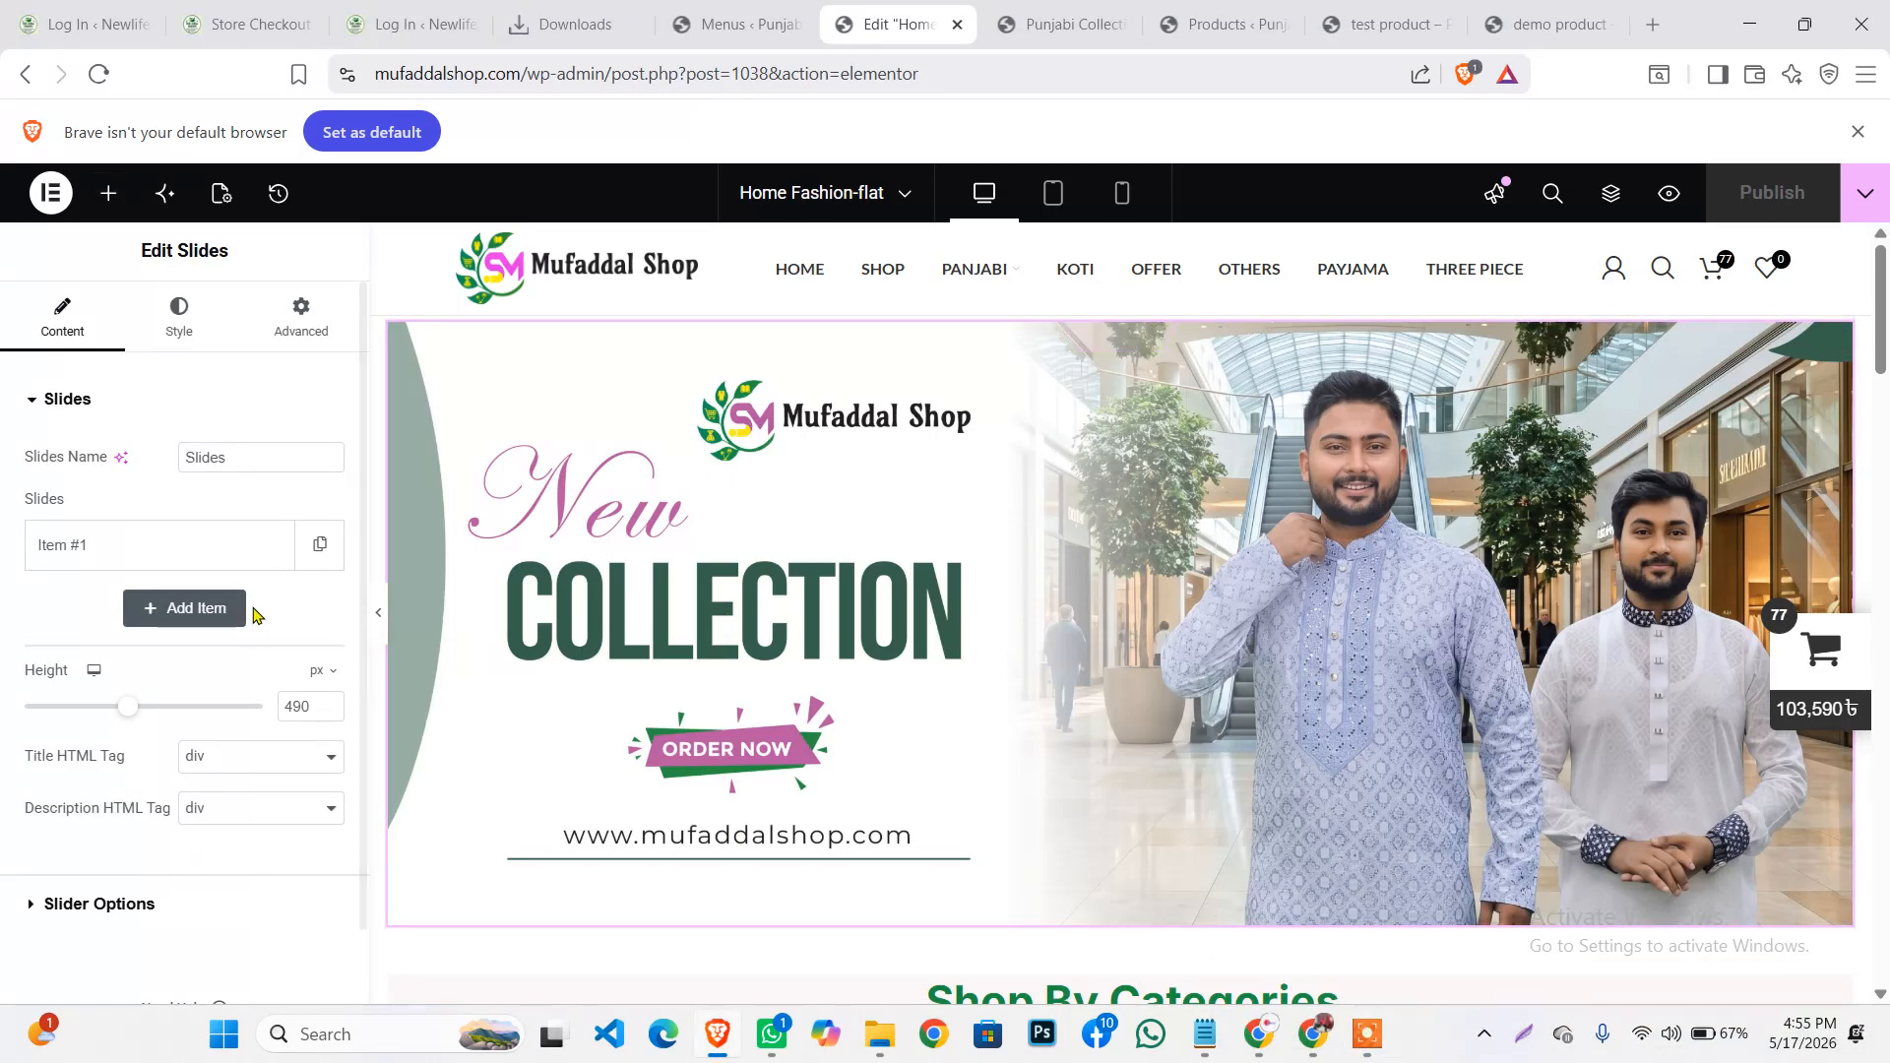
click(150, 549)
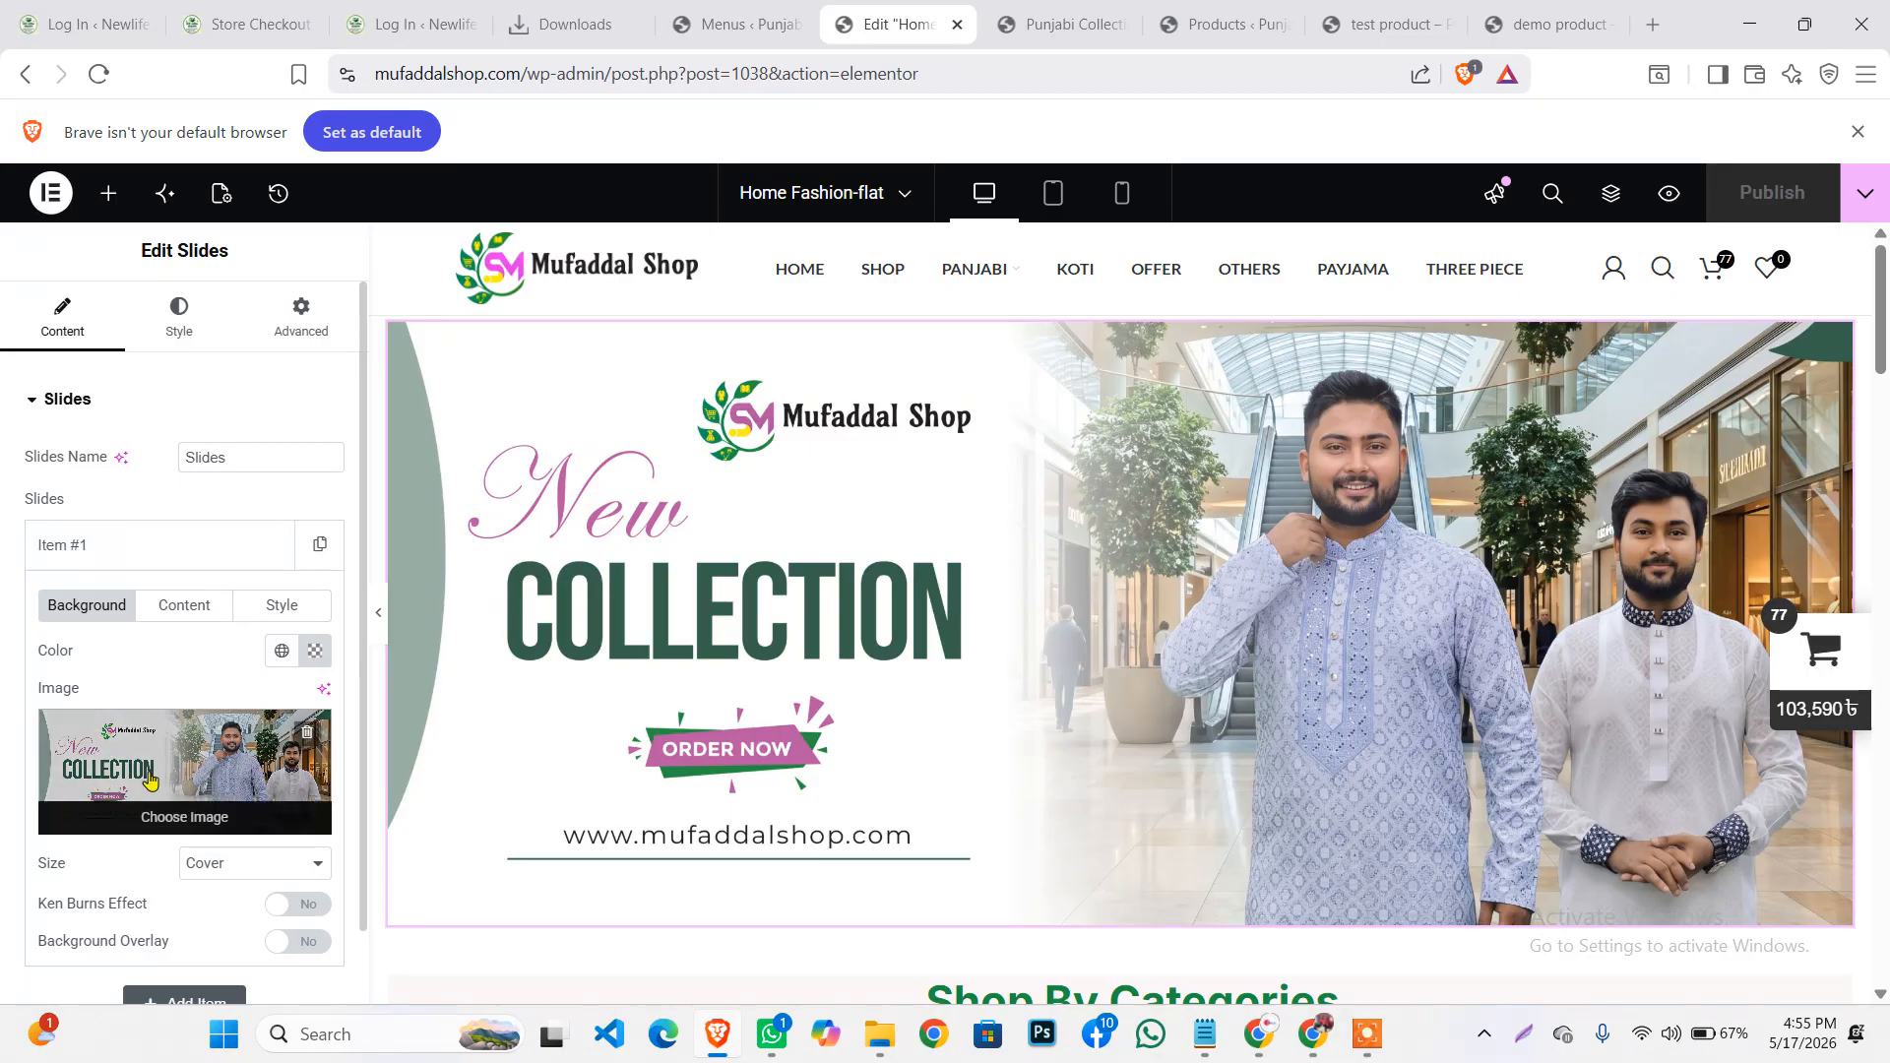
click(152, 776)
click(346, 283)
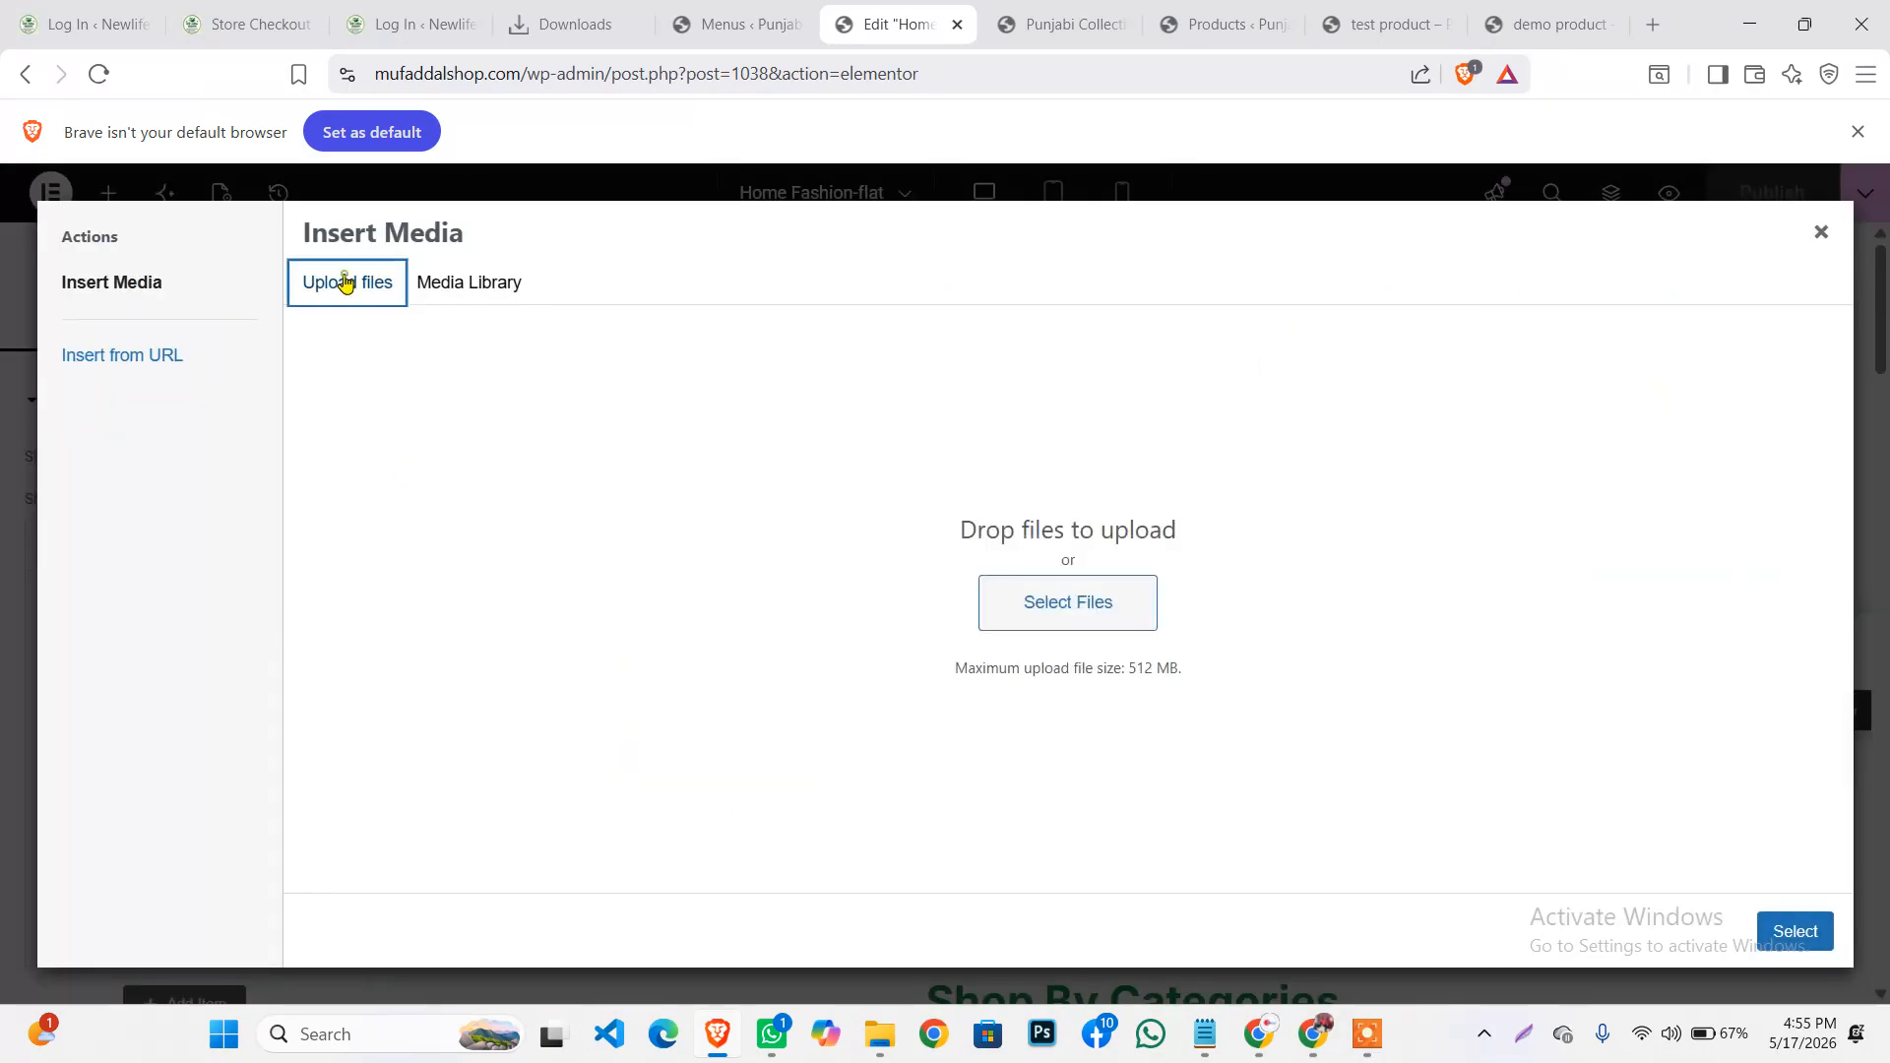
Choose the bdln-701 image, then cancel and close Insert Media, keeping the New Collection background
click(1068, 613)
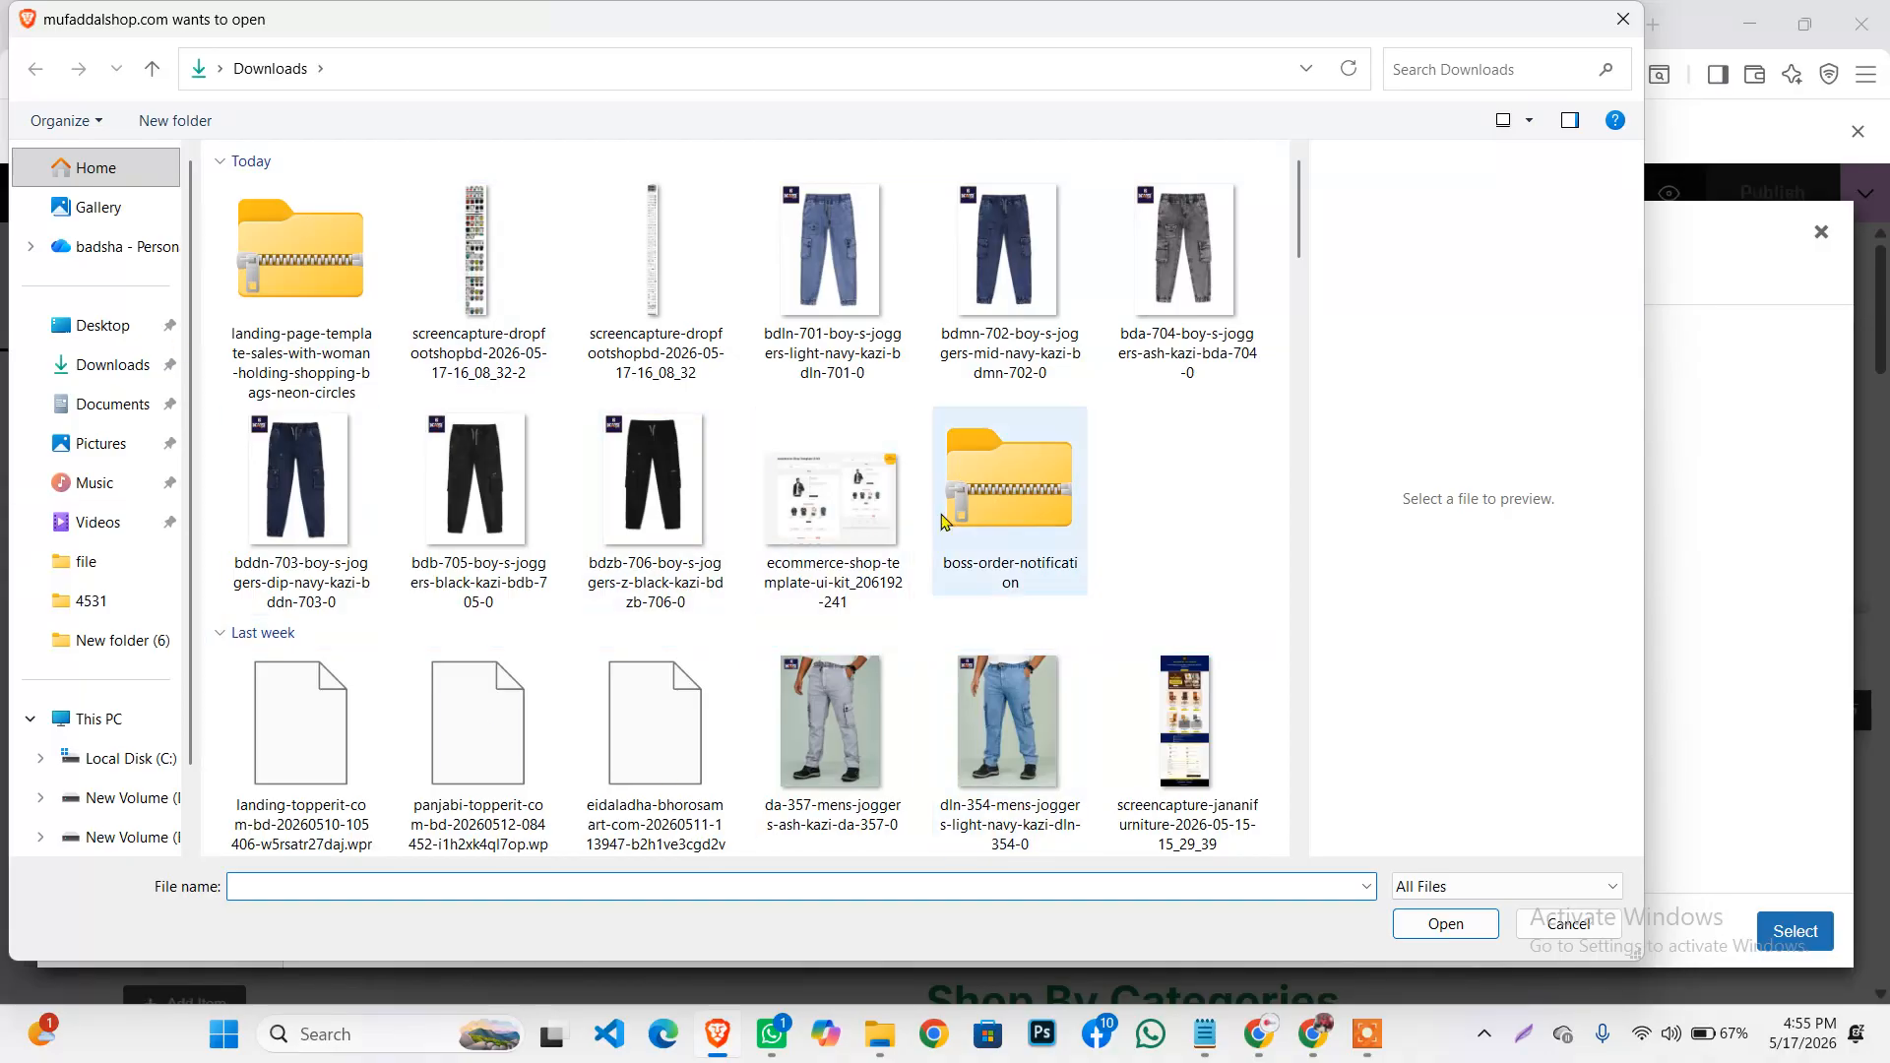
click(872, 296)
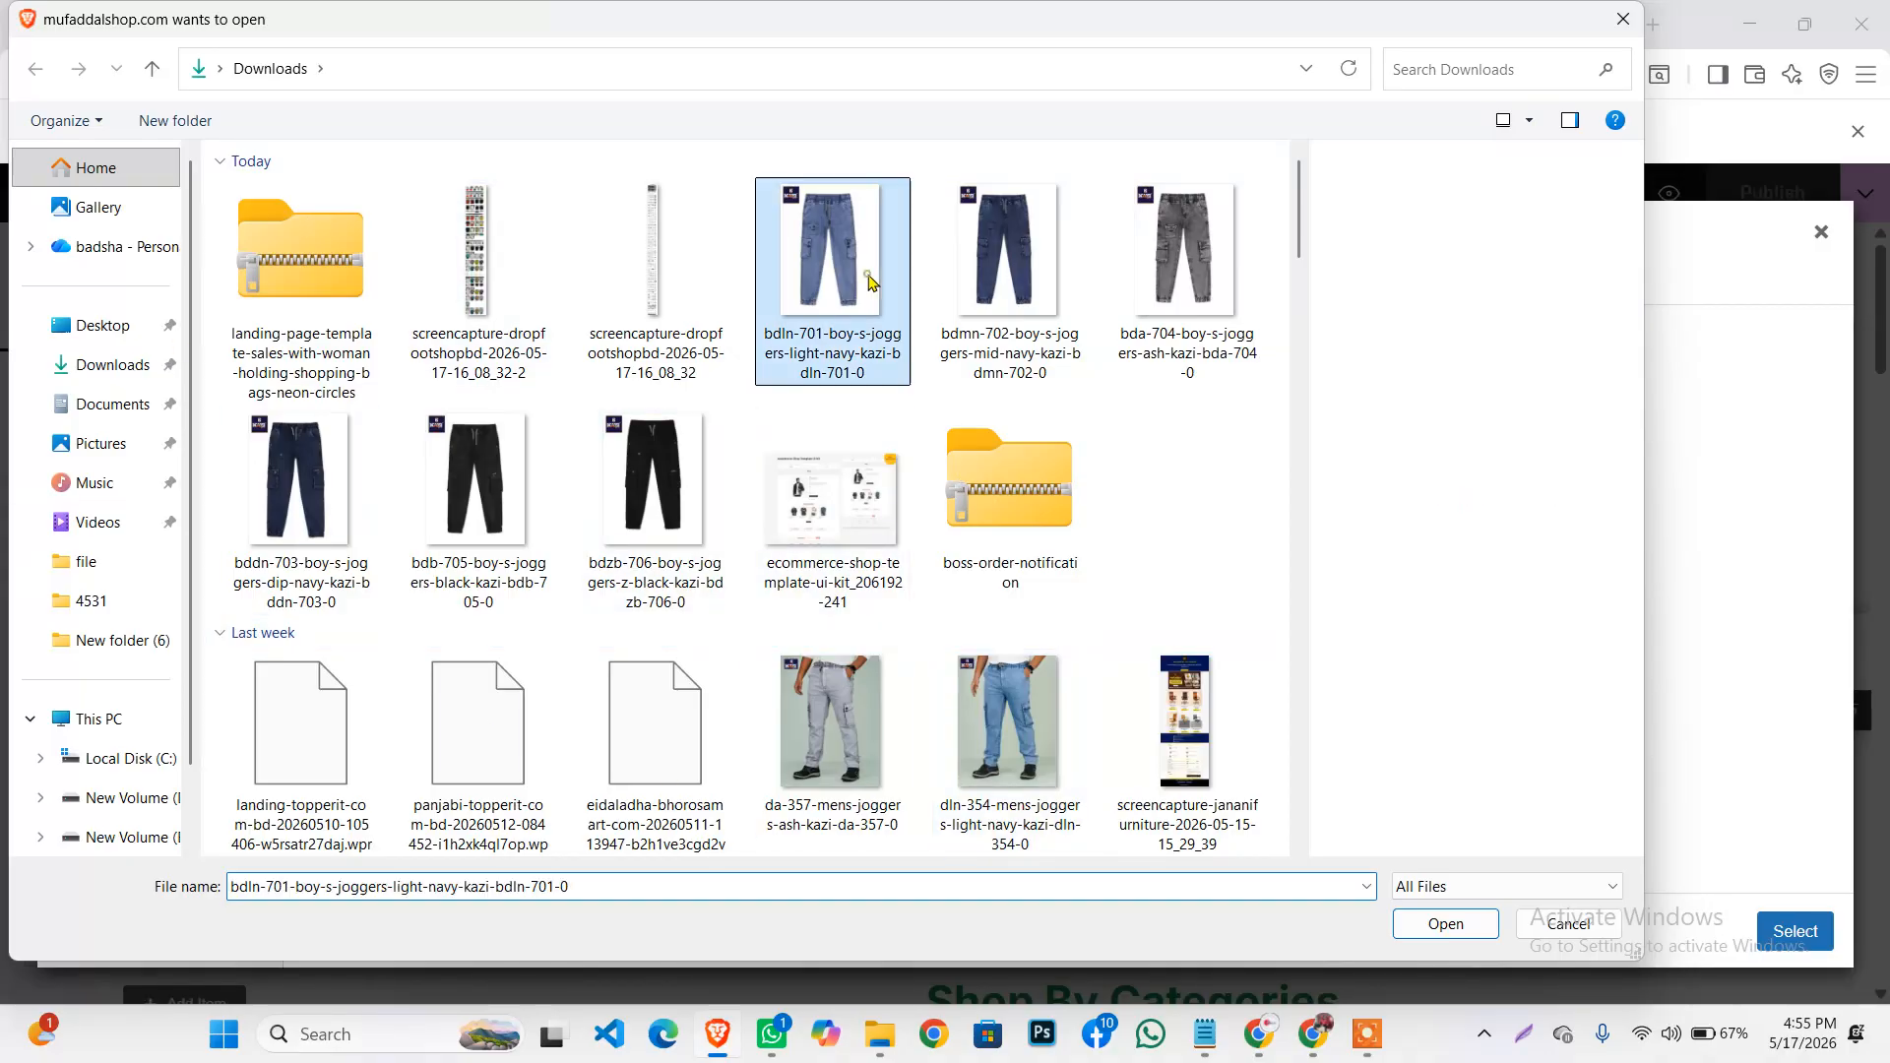
click(1439, 934)
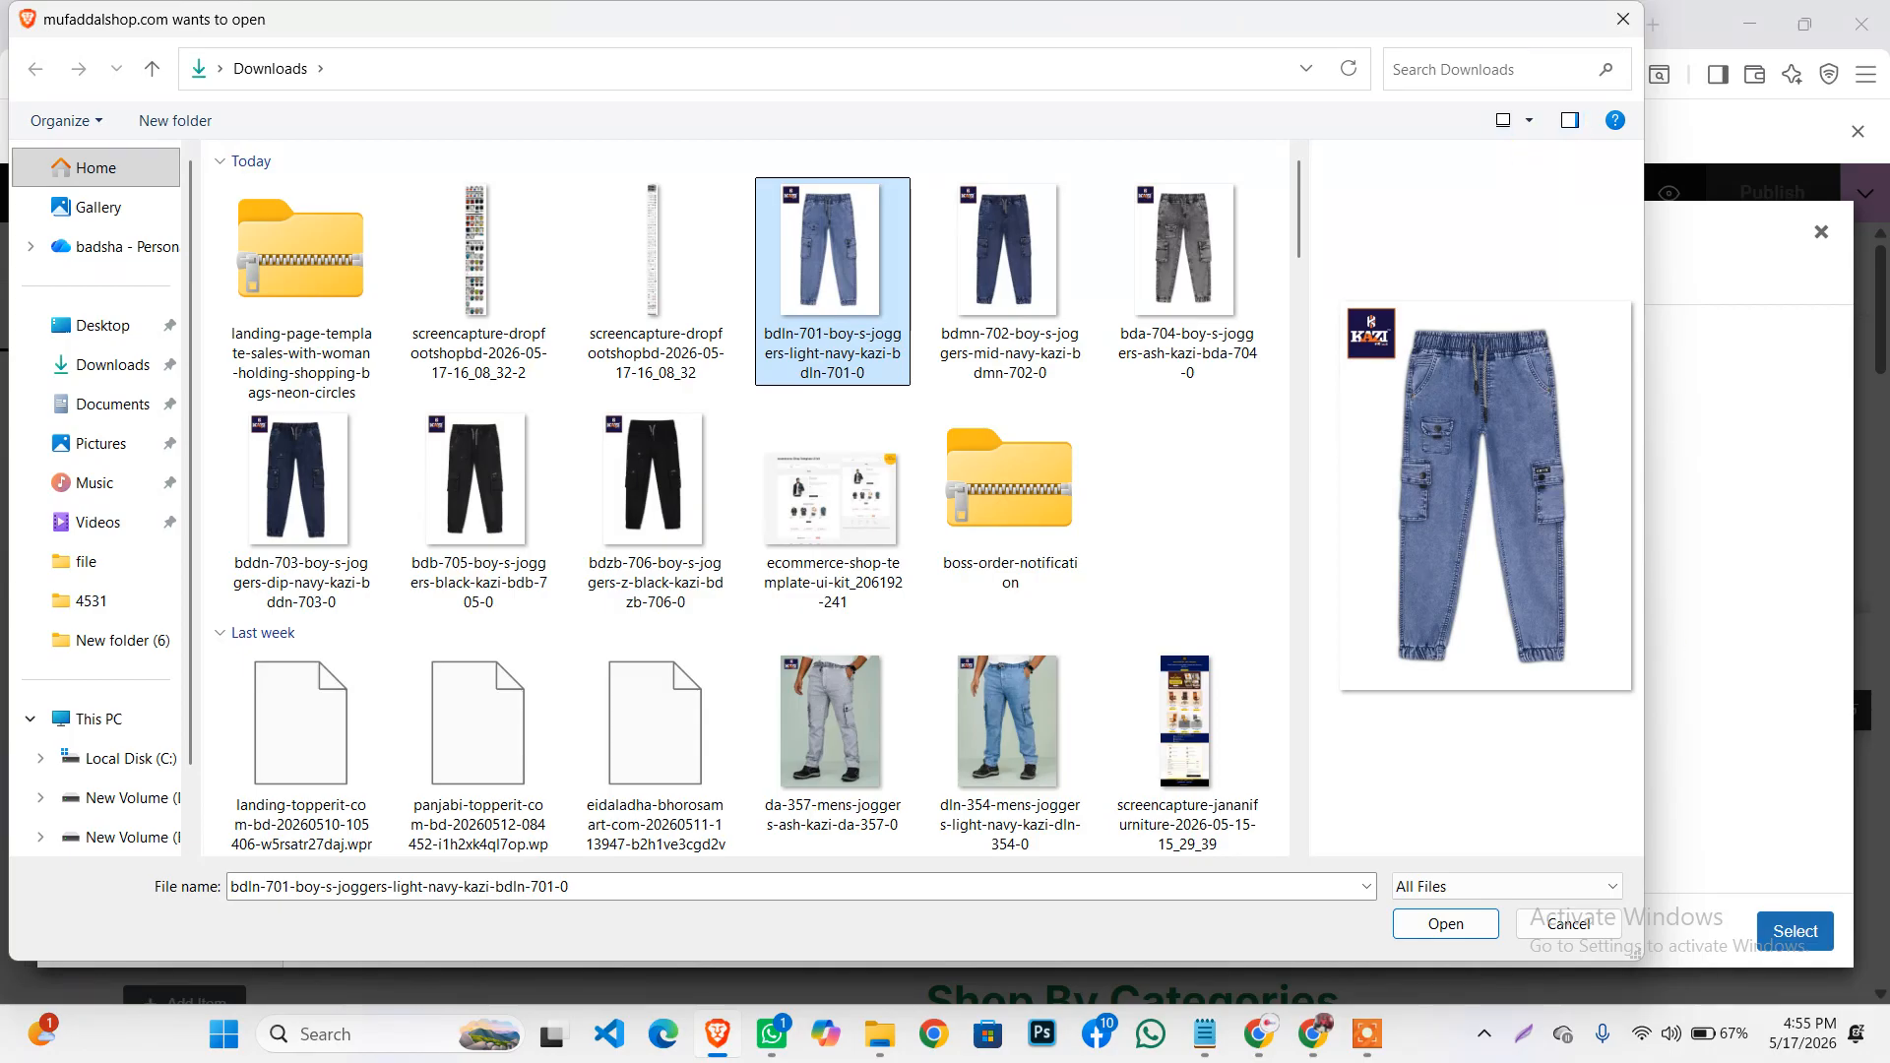
click(1623, 19)
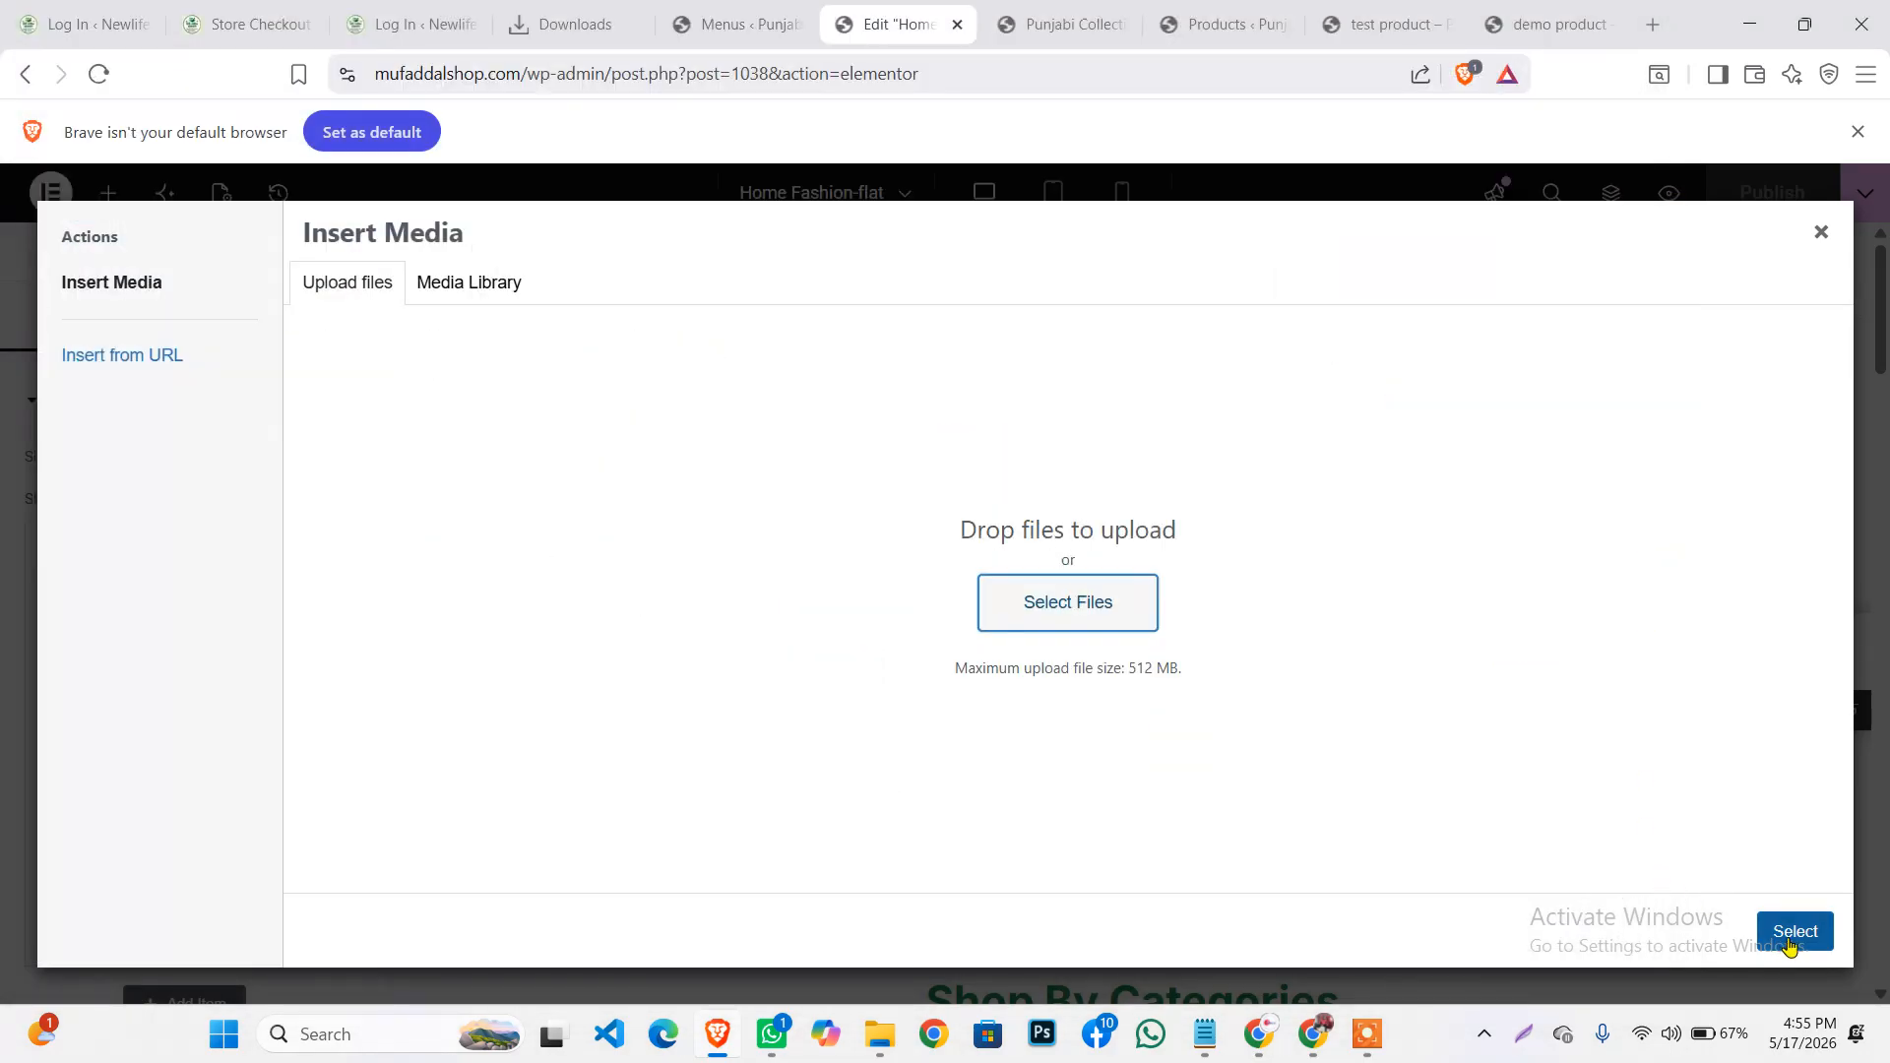
click(1821, 233)
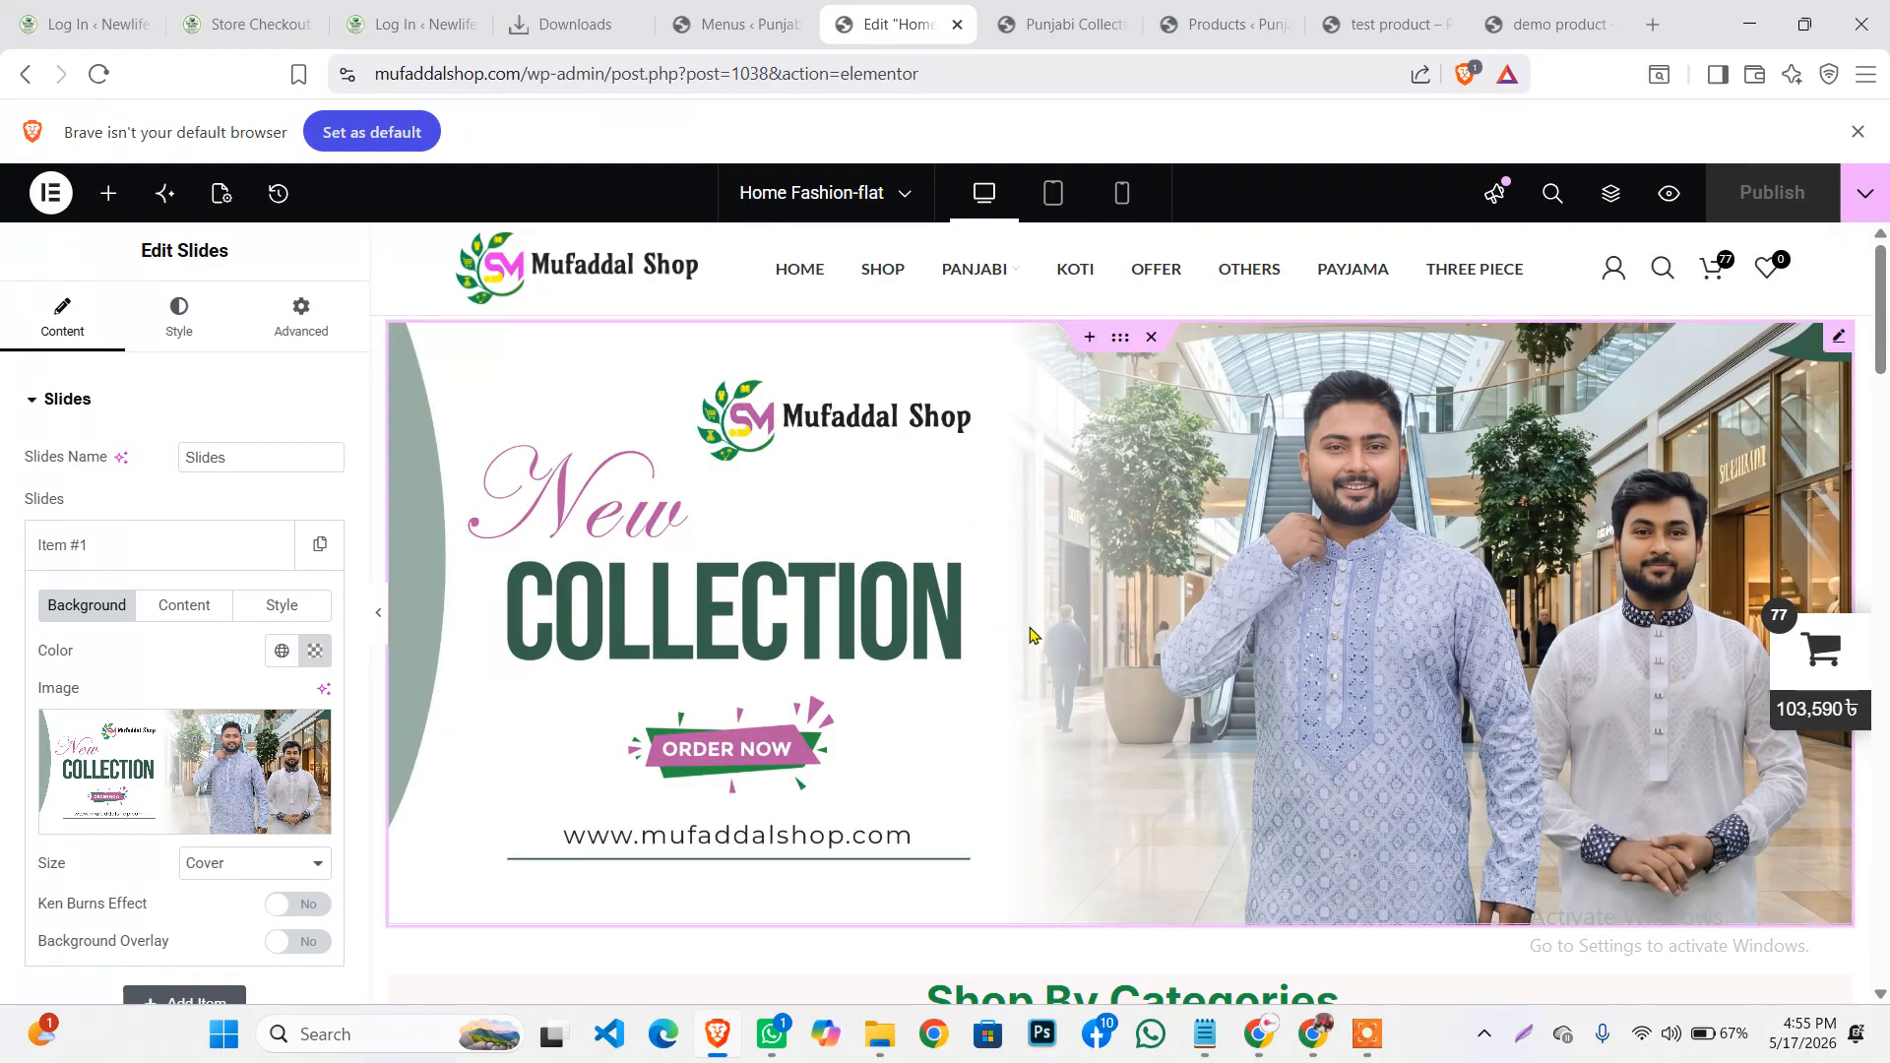
Scroll to the Shop By Categories heading and open its settings, keeping the title text unchanged
scroll(1030, 633, down, 1)
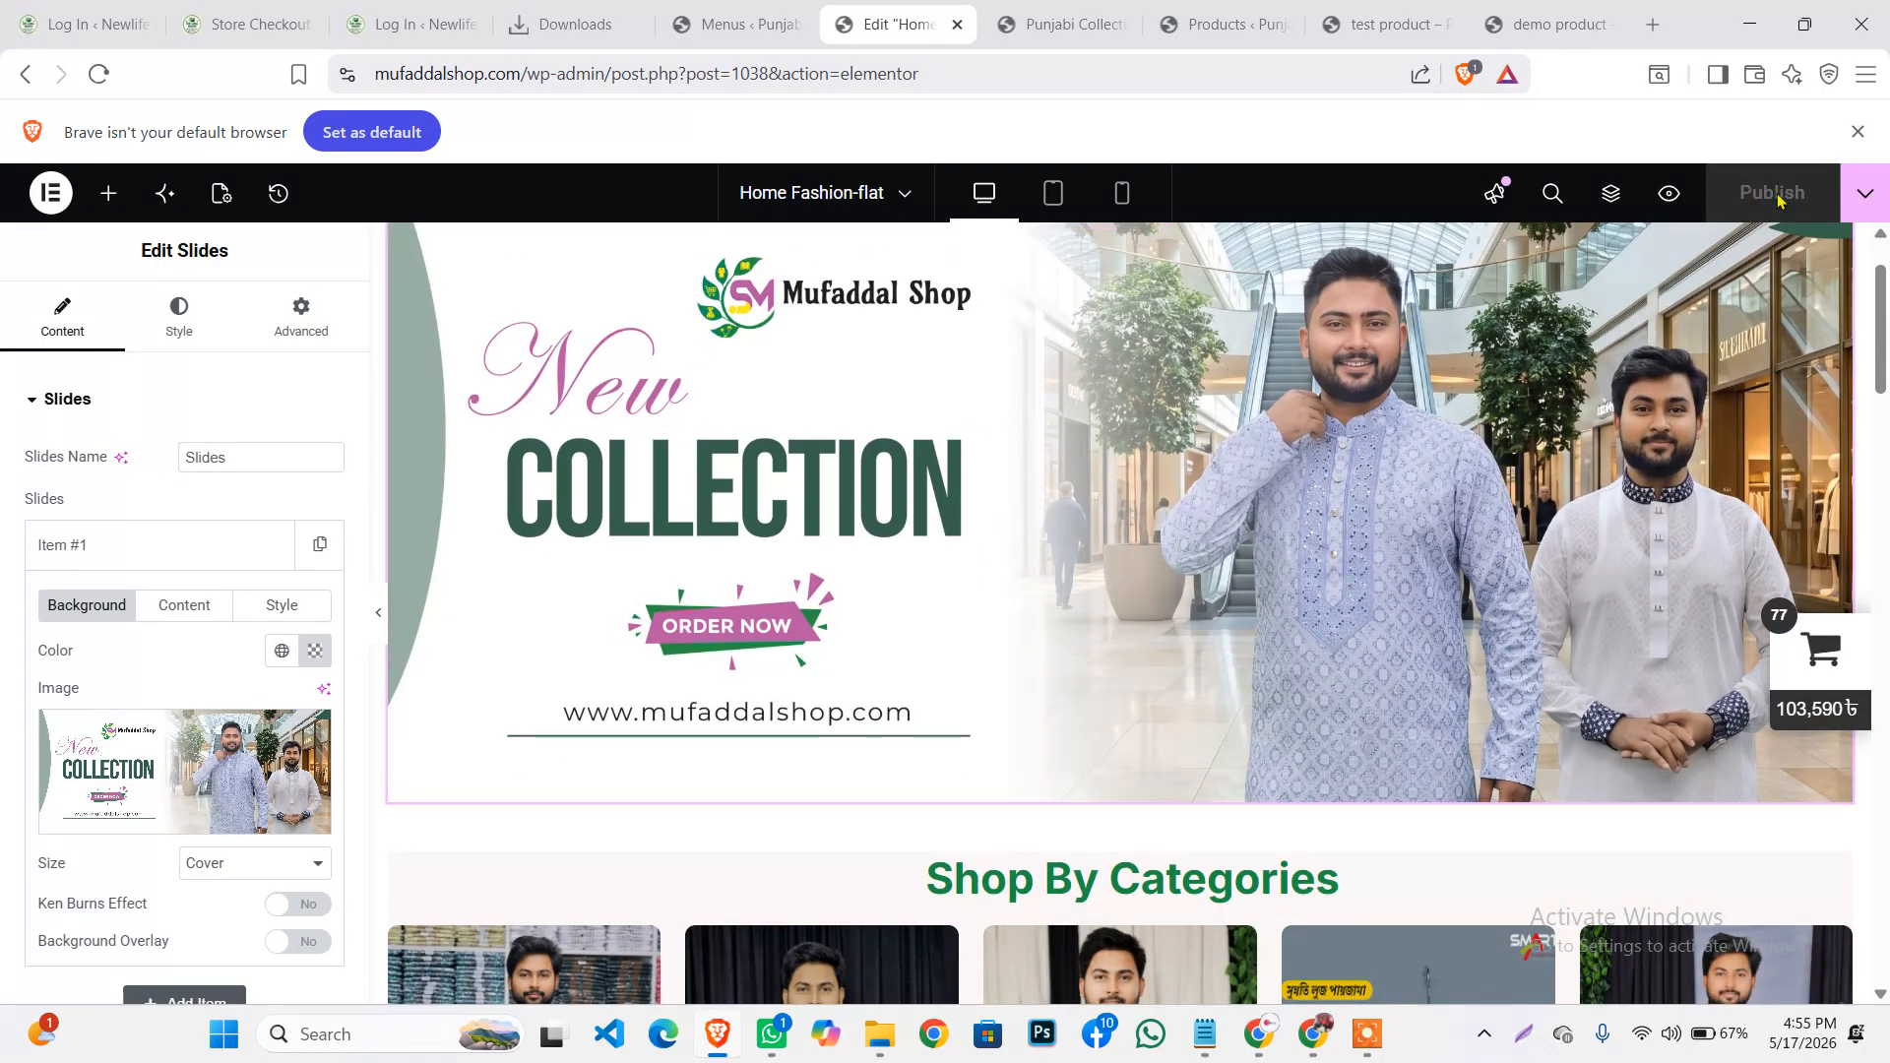
scroll(1050, 623, down, 2)
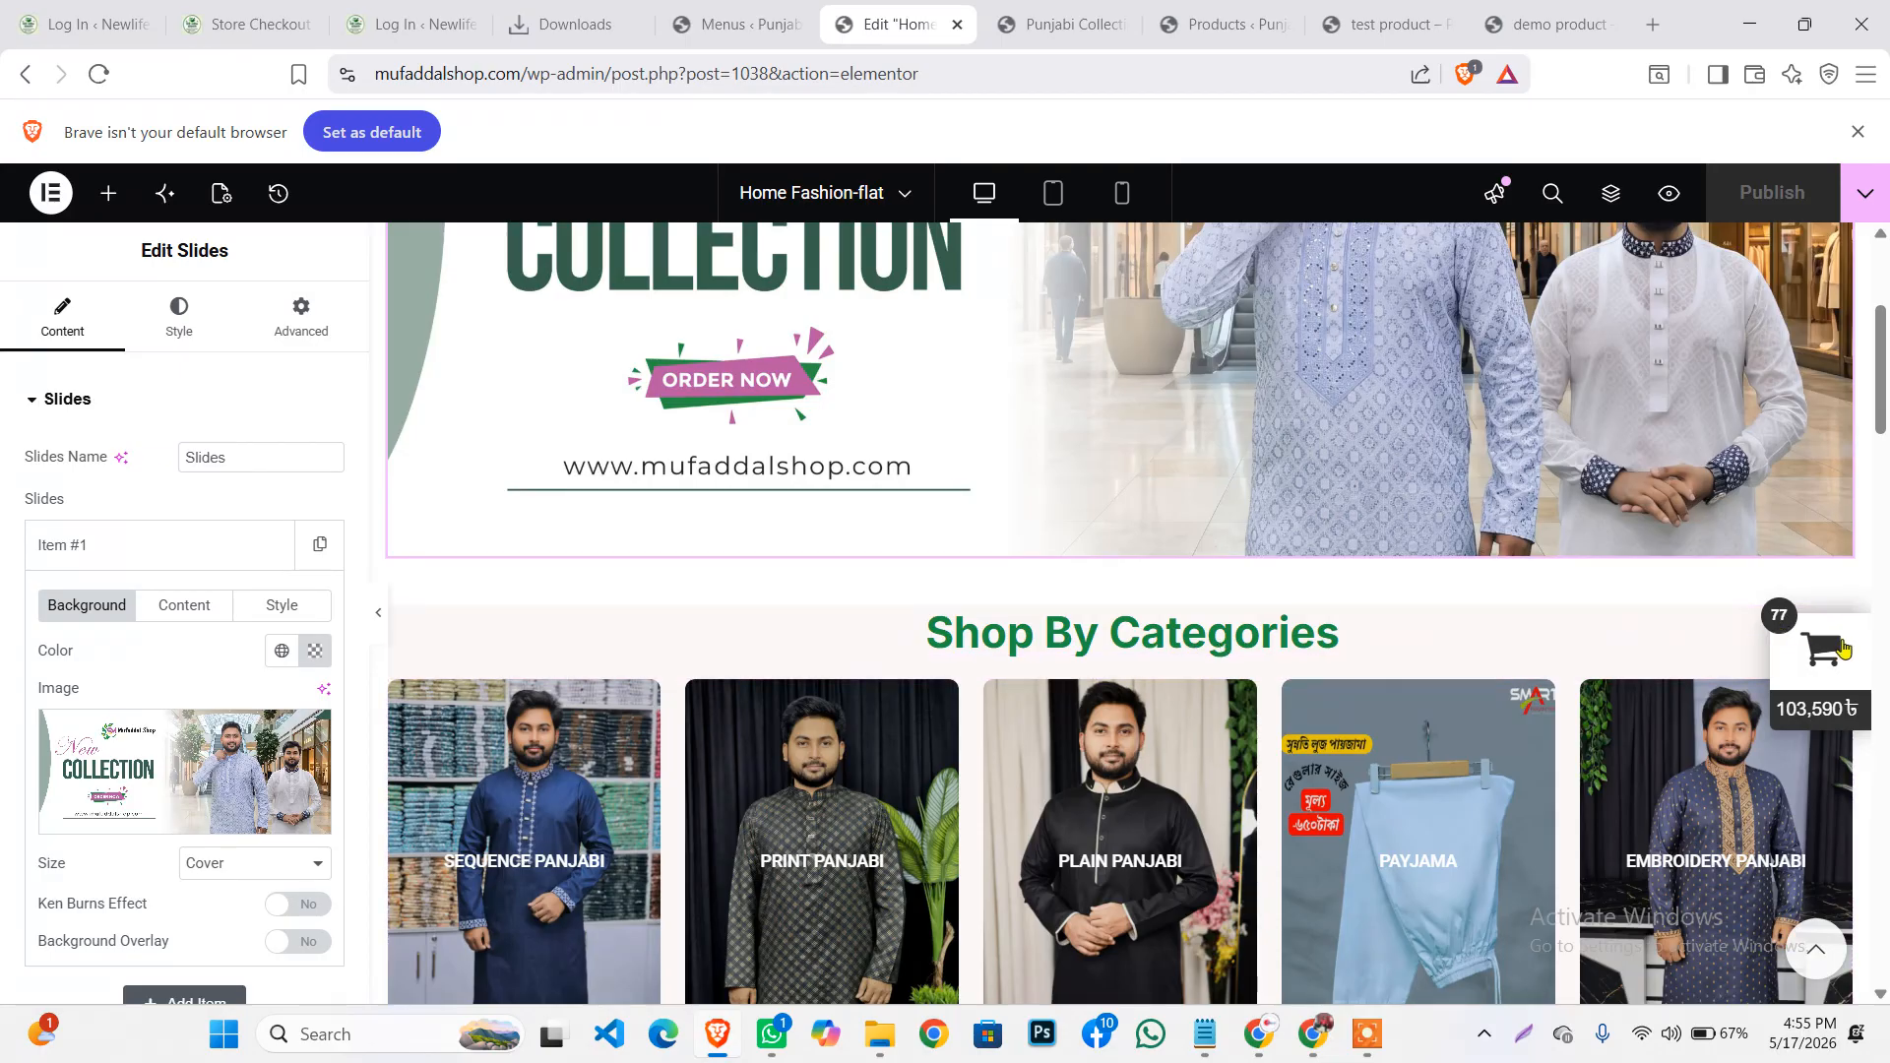
scroll(1577, 588, down, 1)
click(1838, 500)
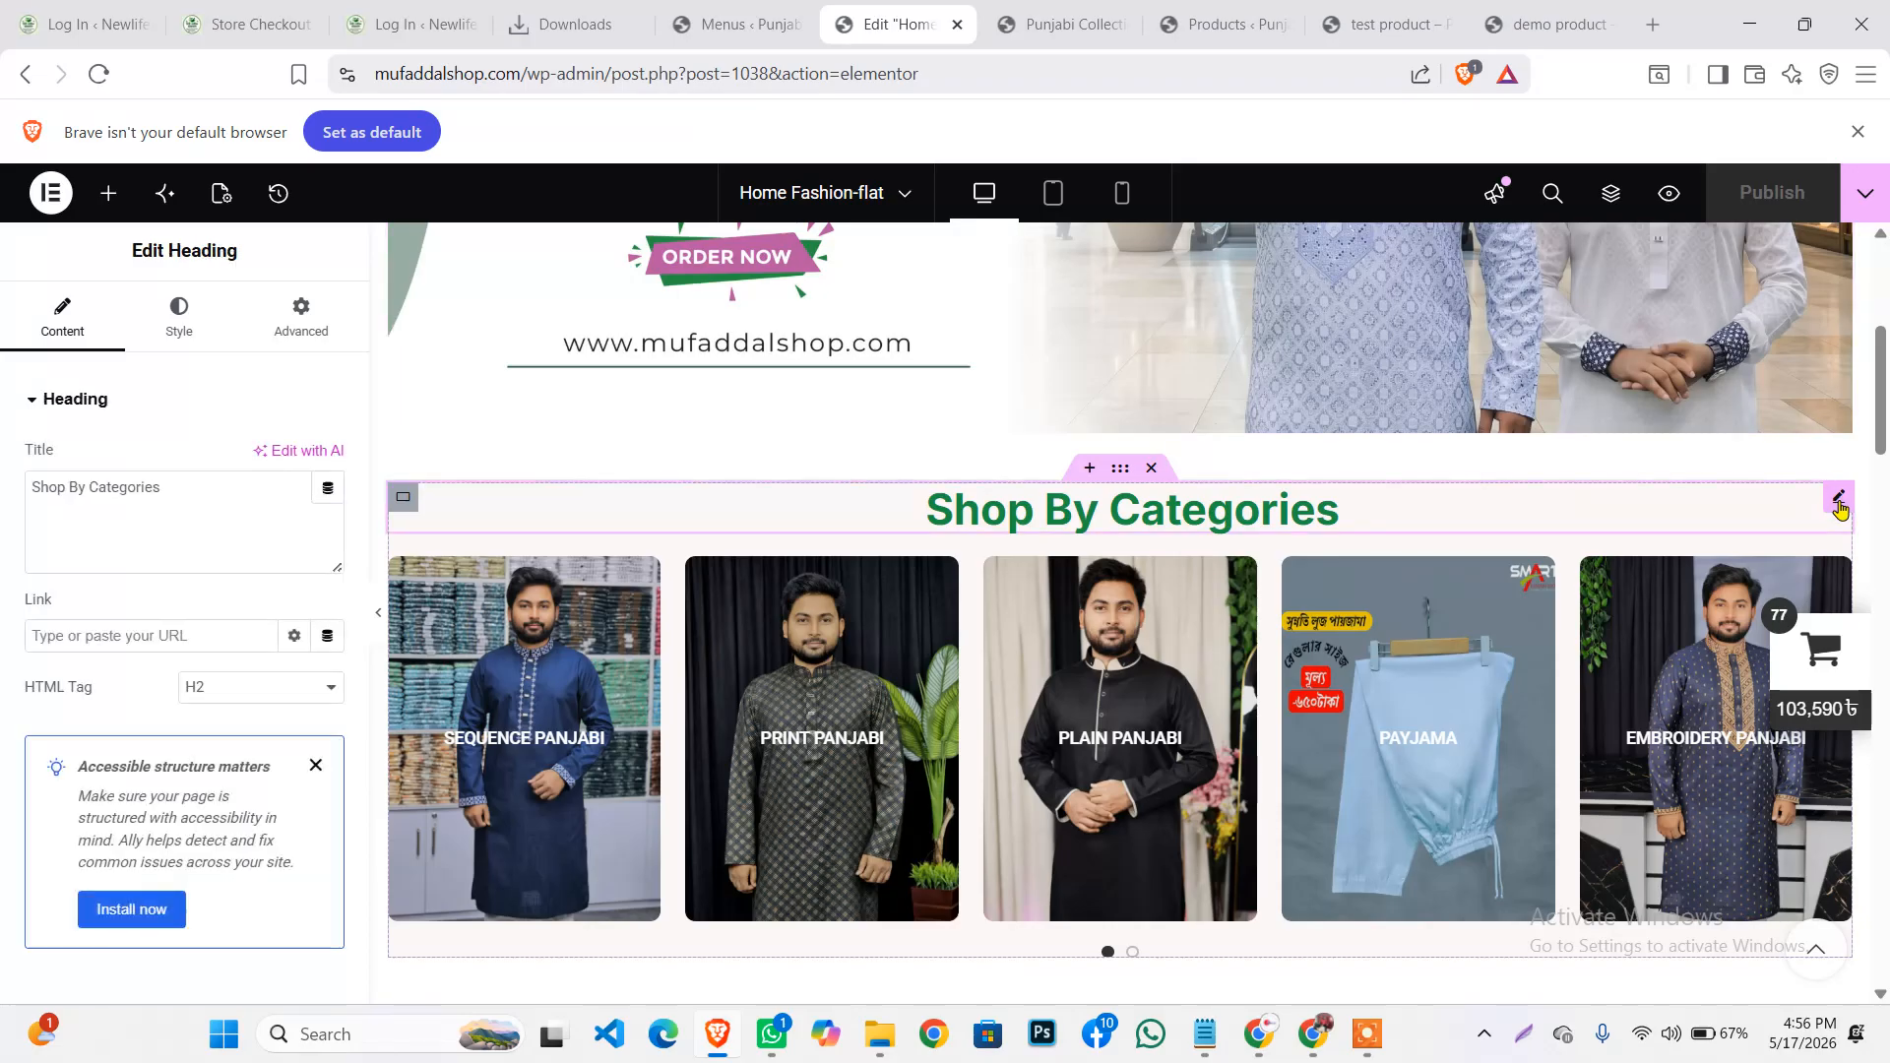
drag(182, 492, 2, 502)
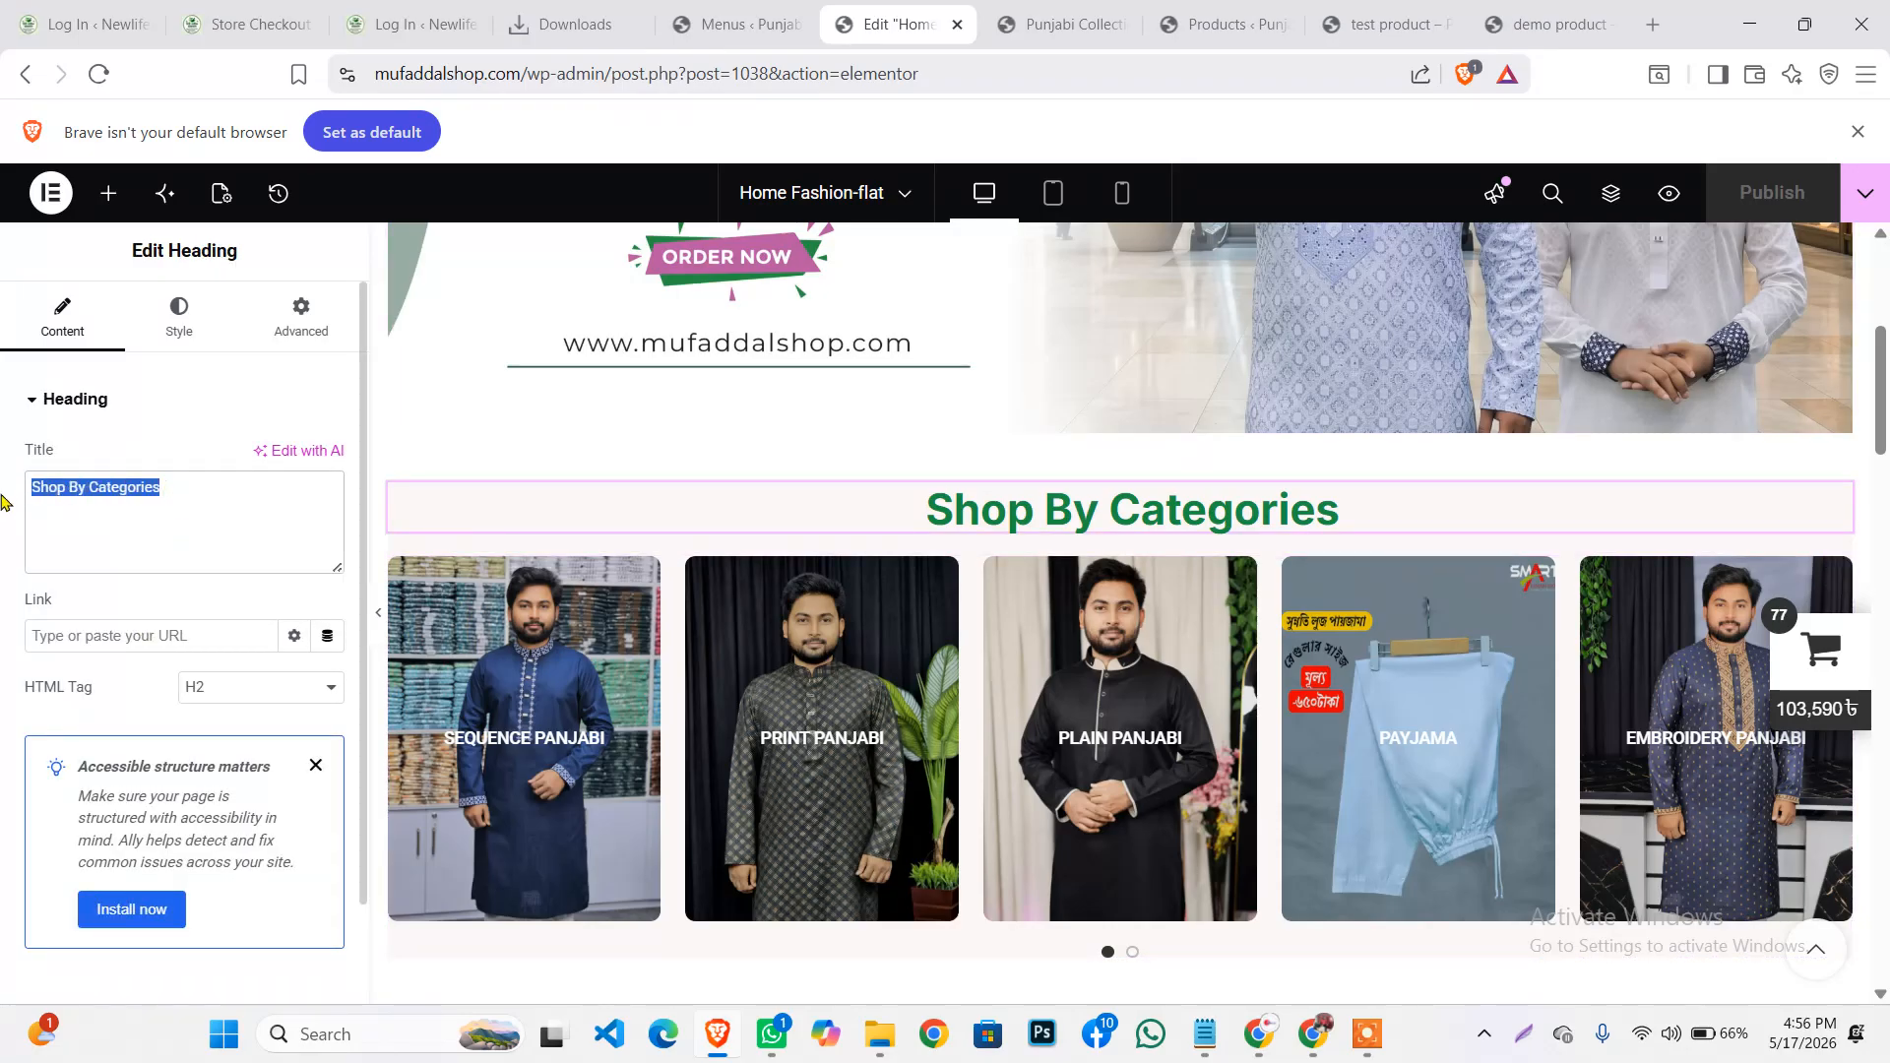
click(170, 501)
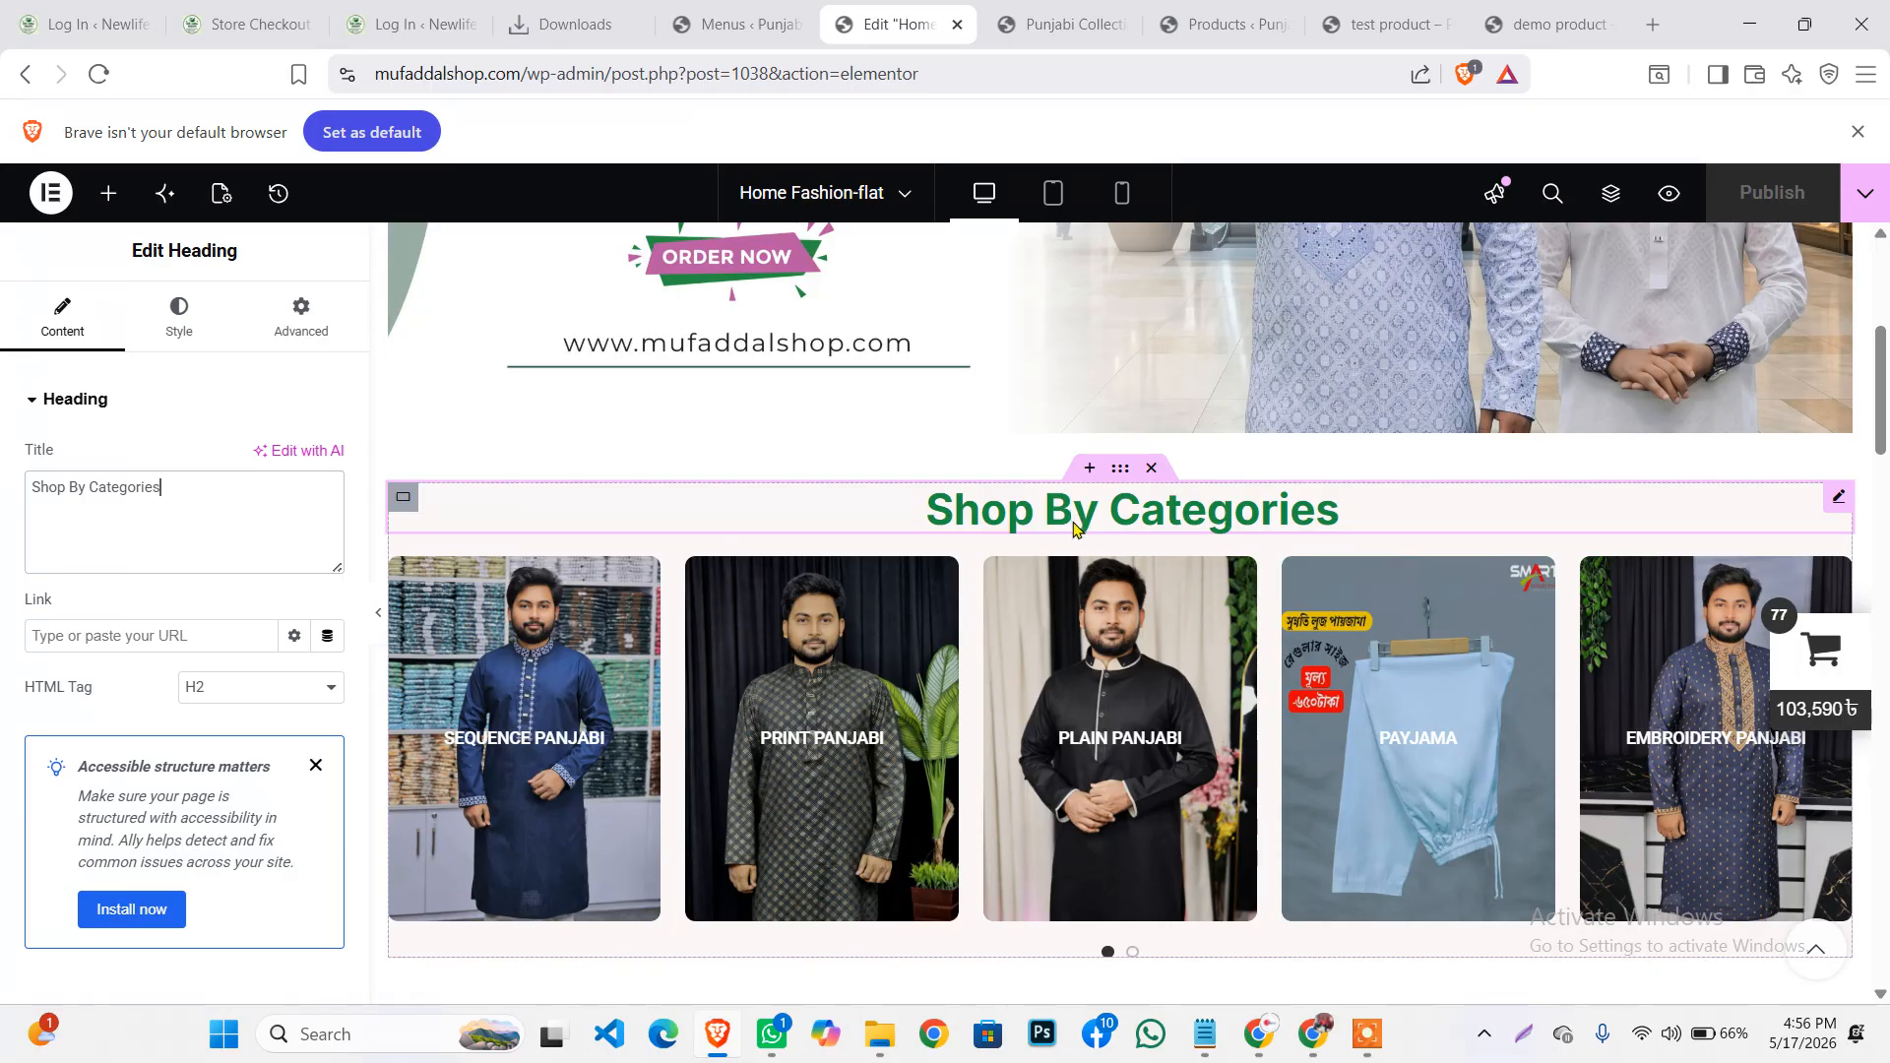
scroll(768, 423, down, 2)
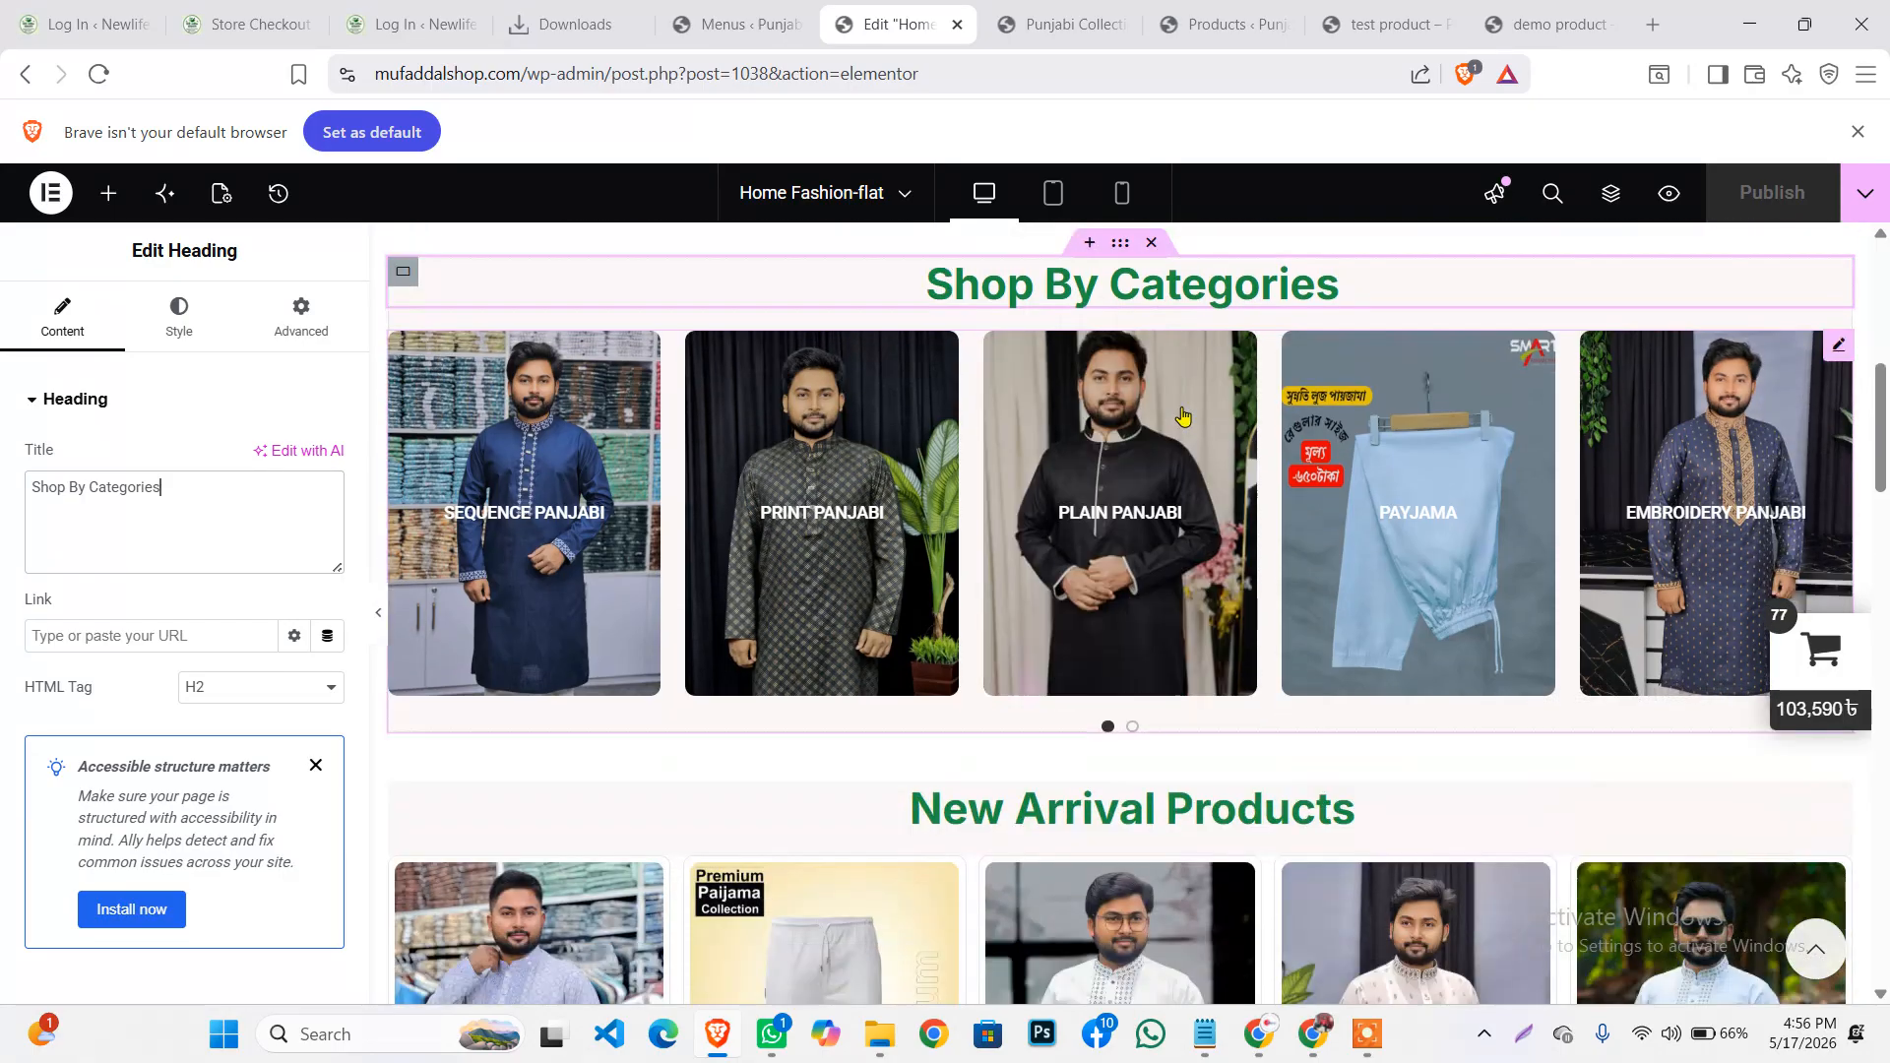
scroll(866, 384, up, 1)
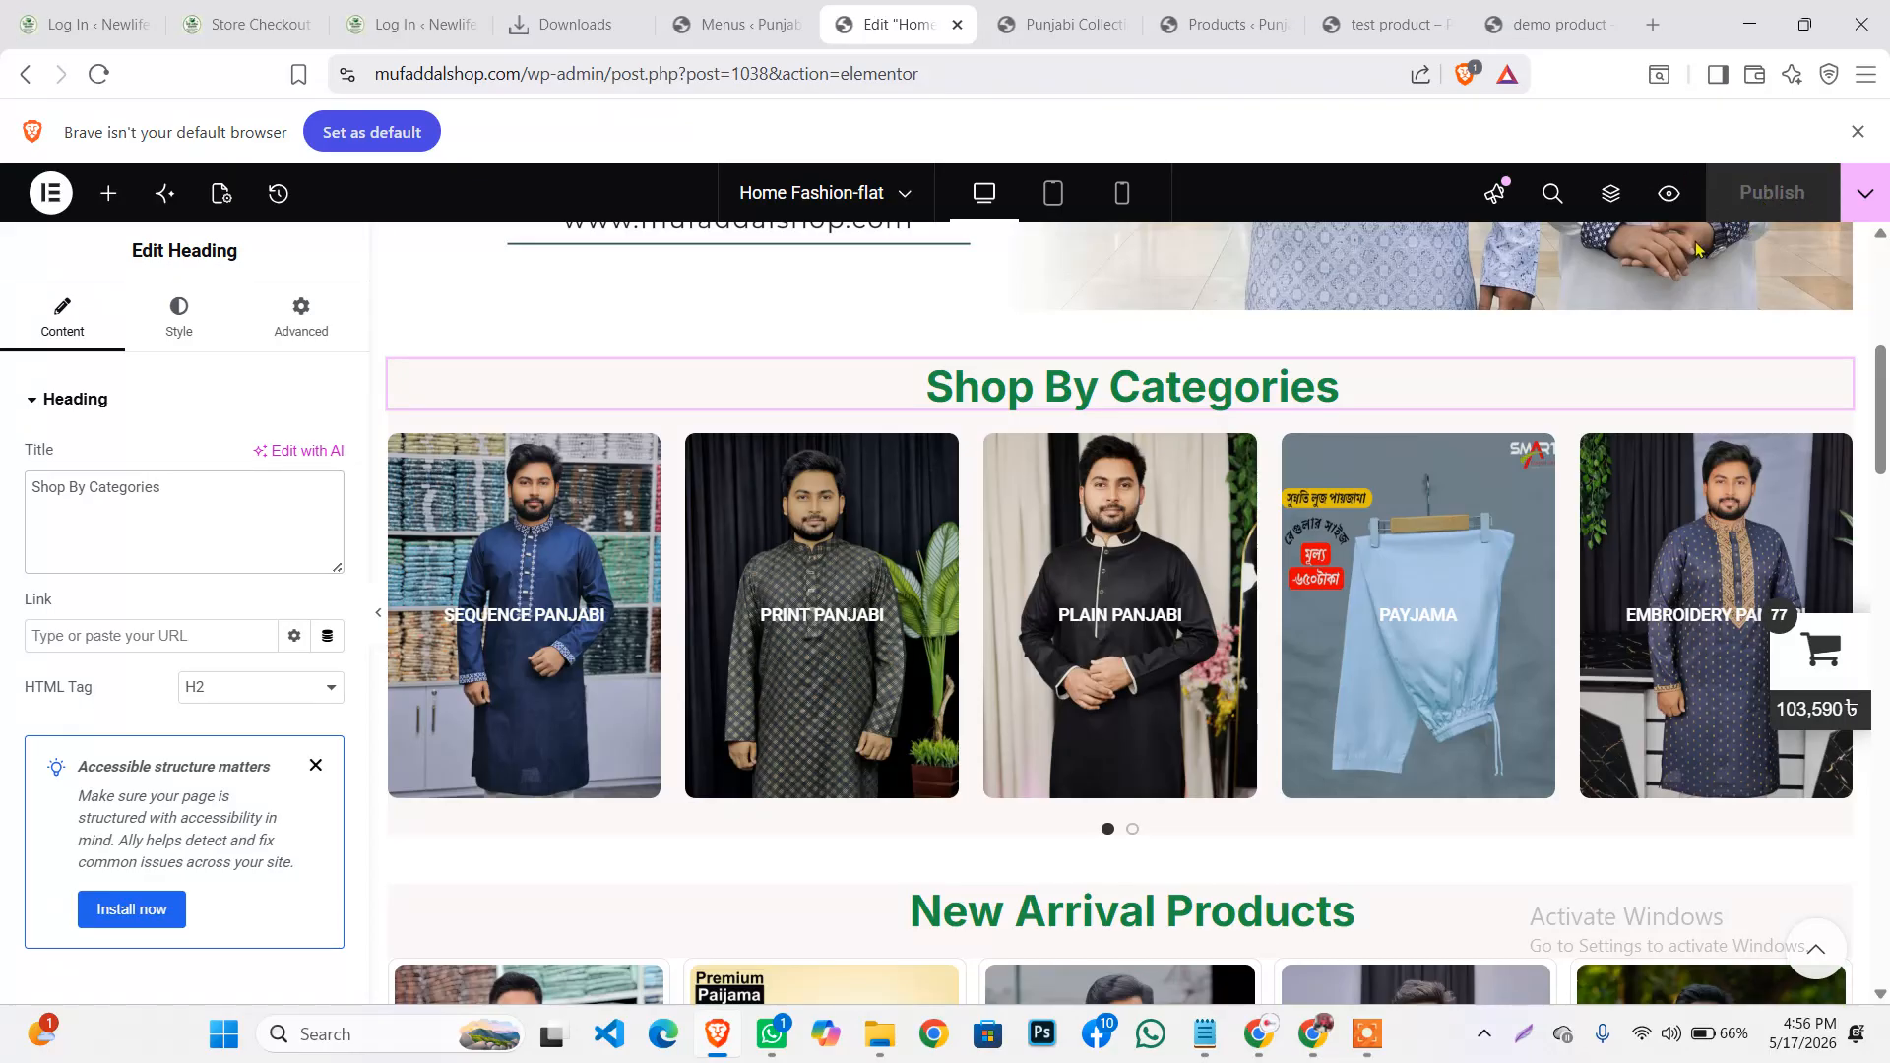
scroll(295, 748, down, 1)
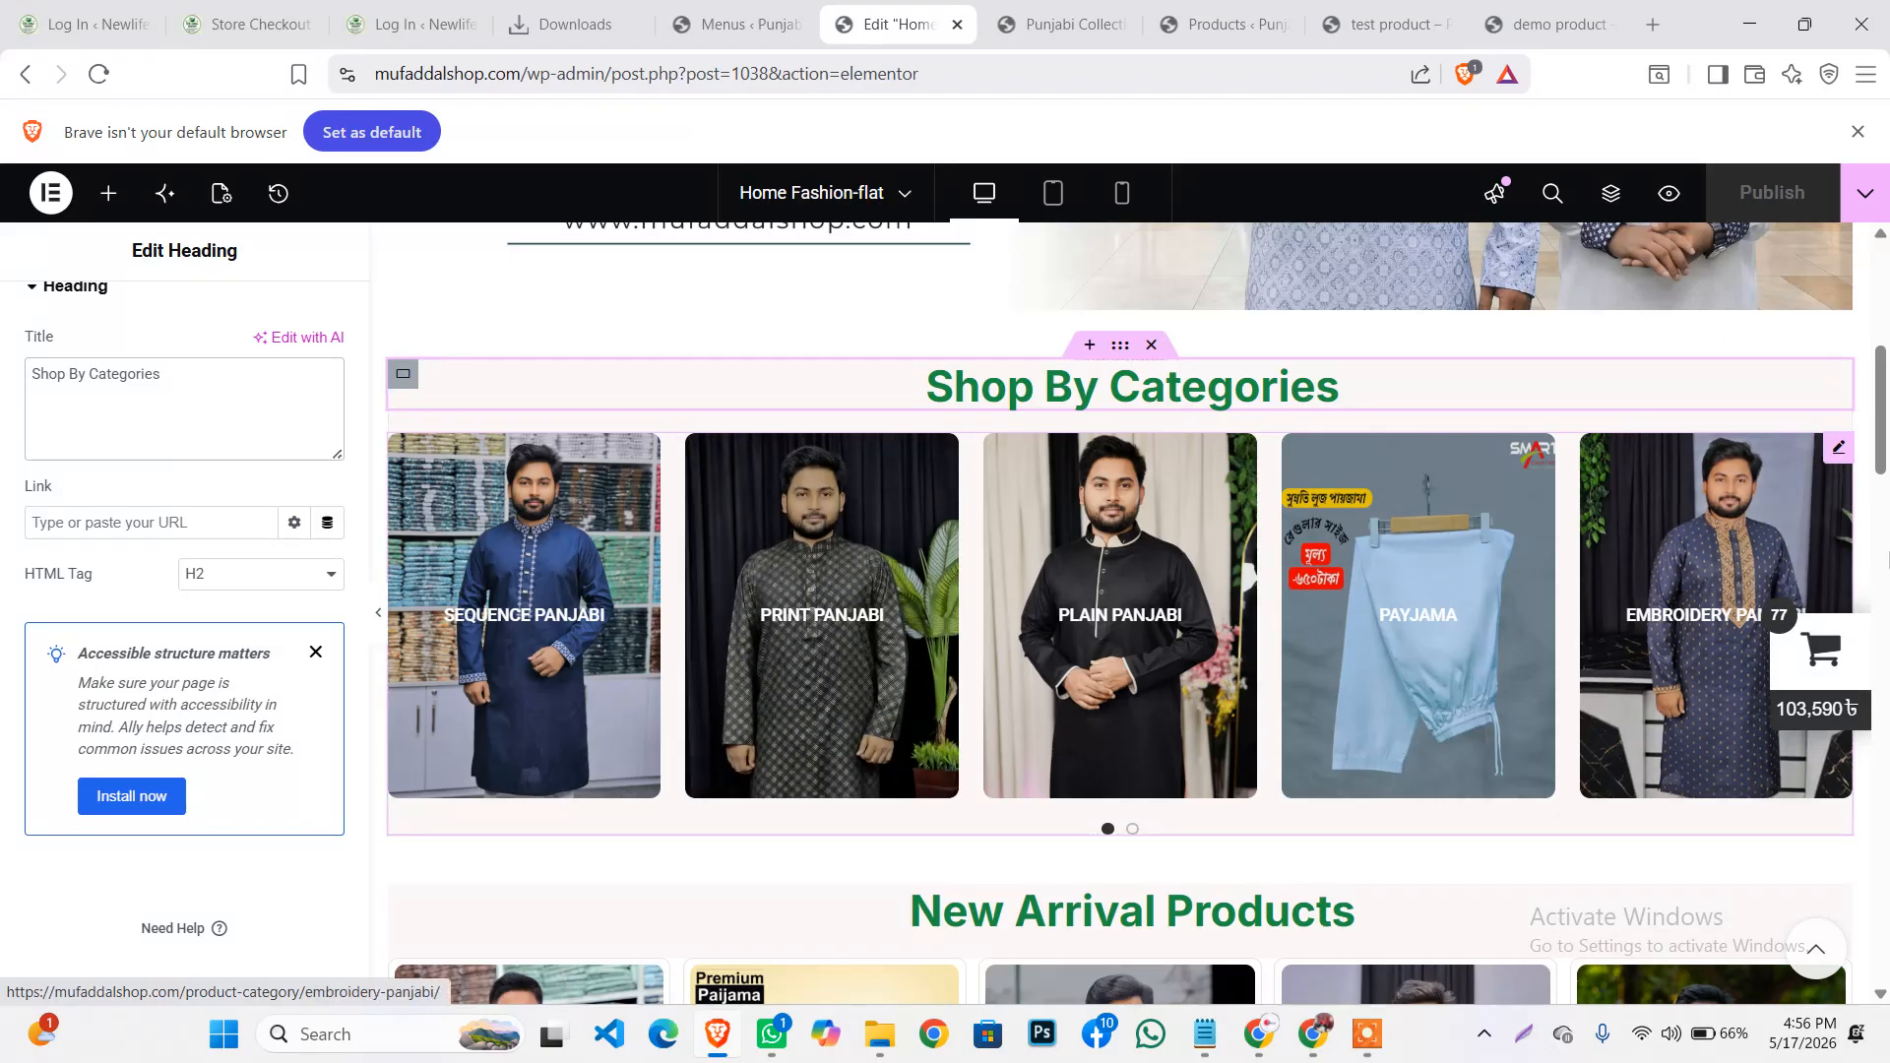
Add color panjabi to the category grid's Categories list, bringing it to seven categories
click(1839, 450)
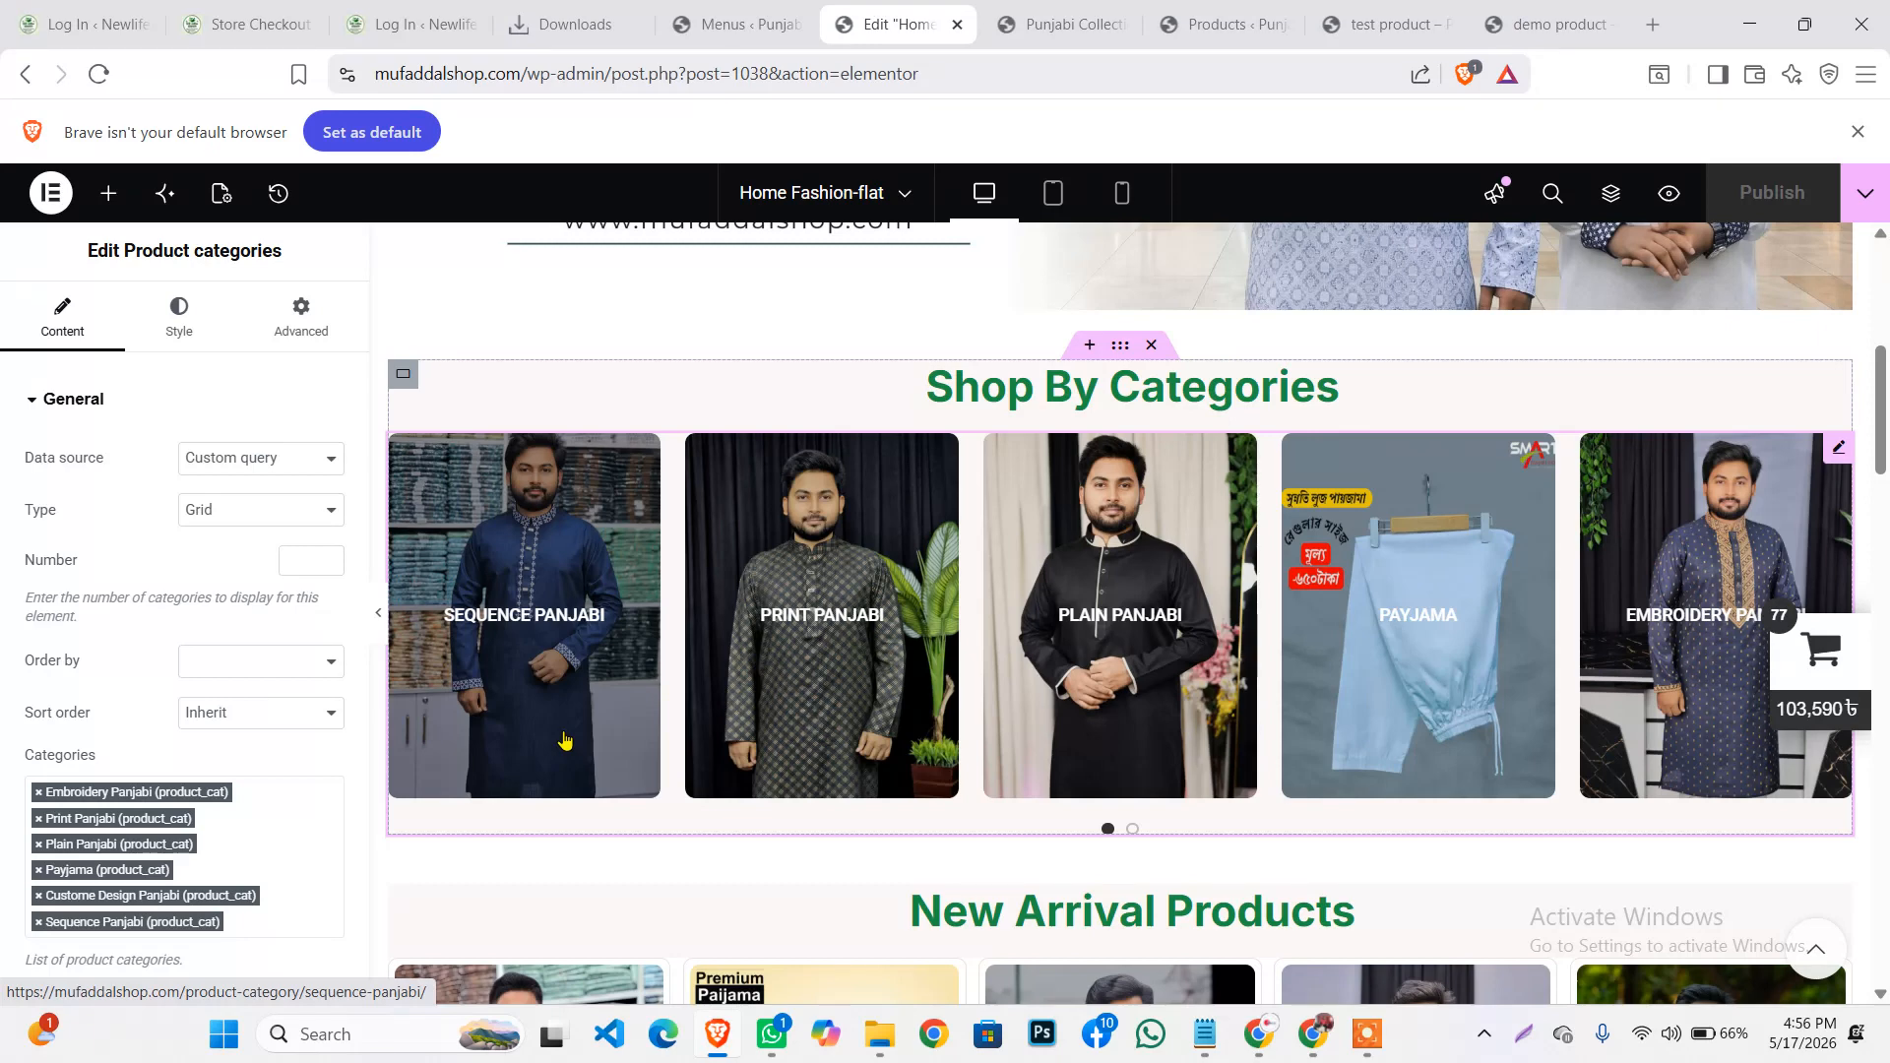
scroll(199, 820, down, 1)
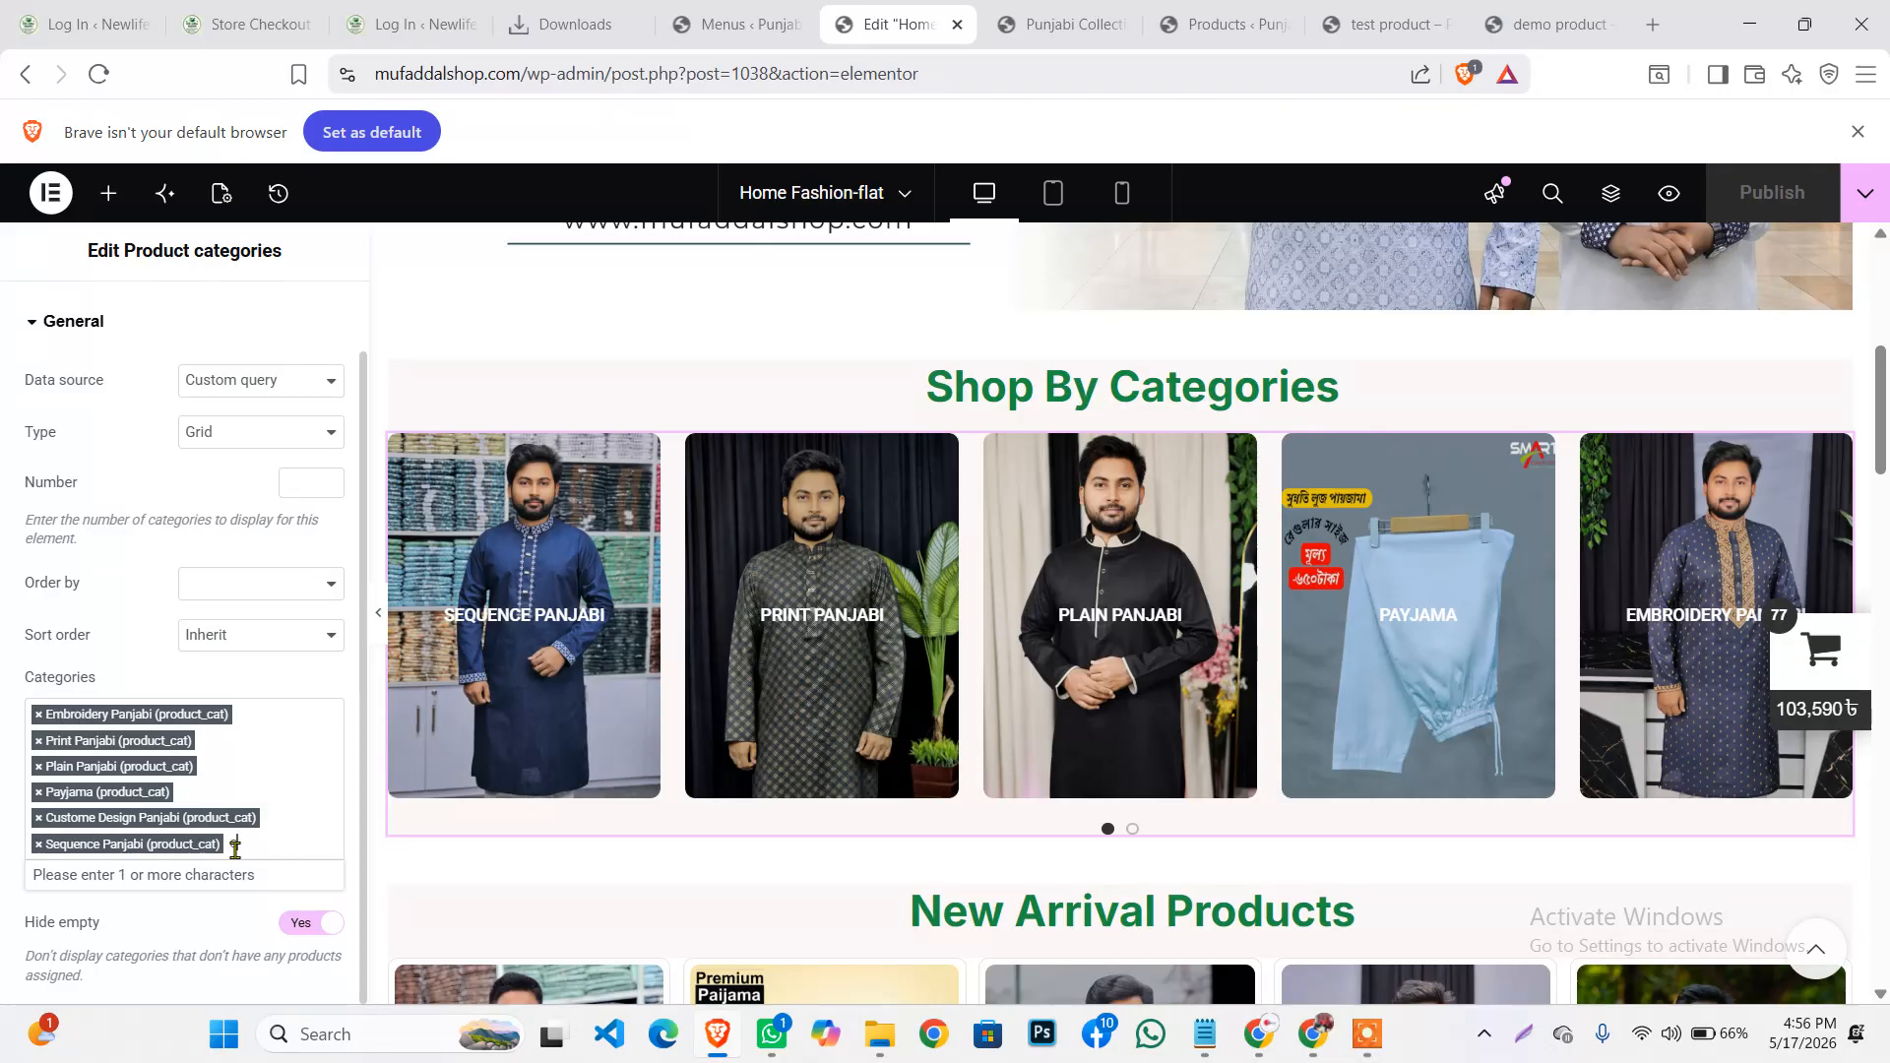
text(color)
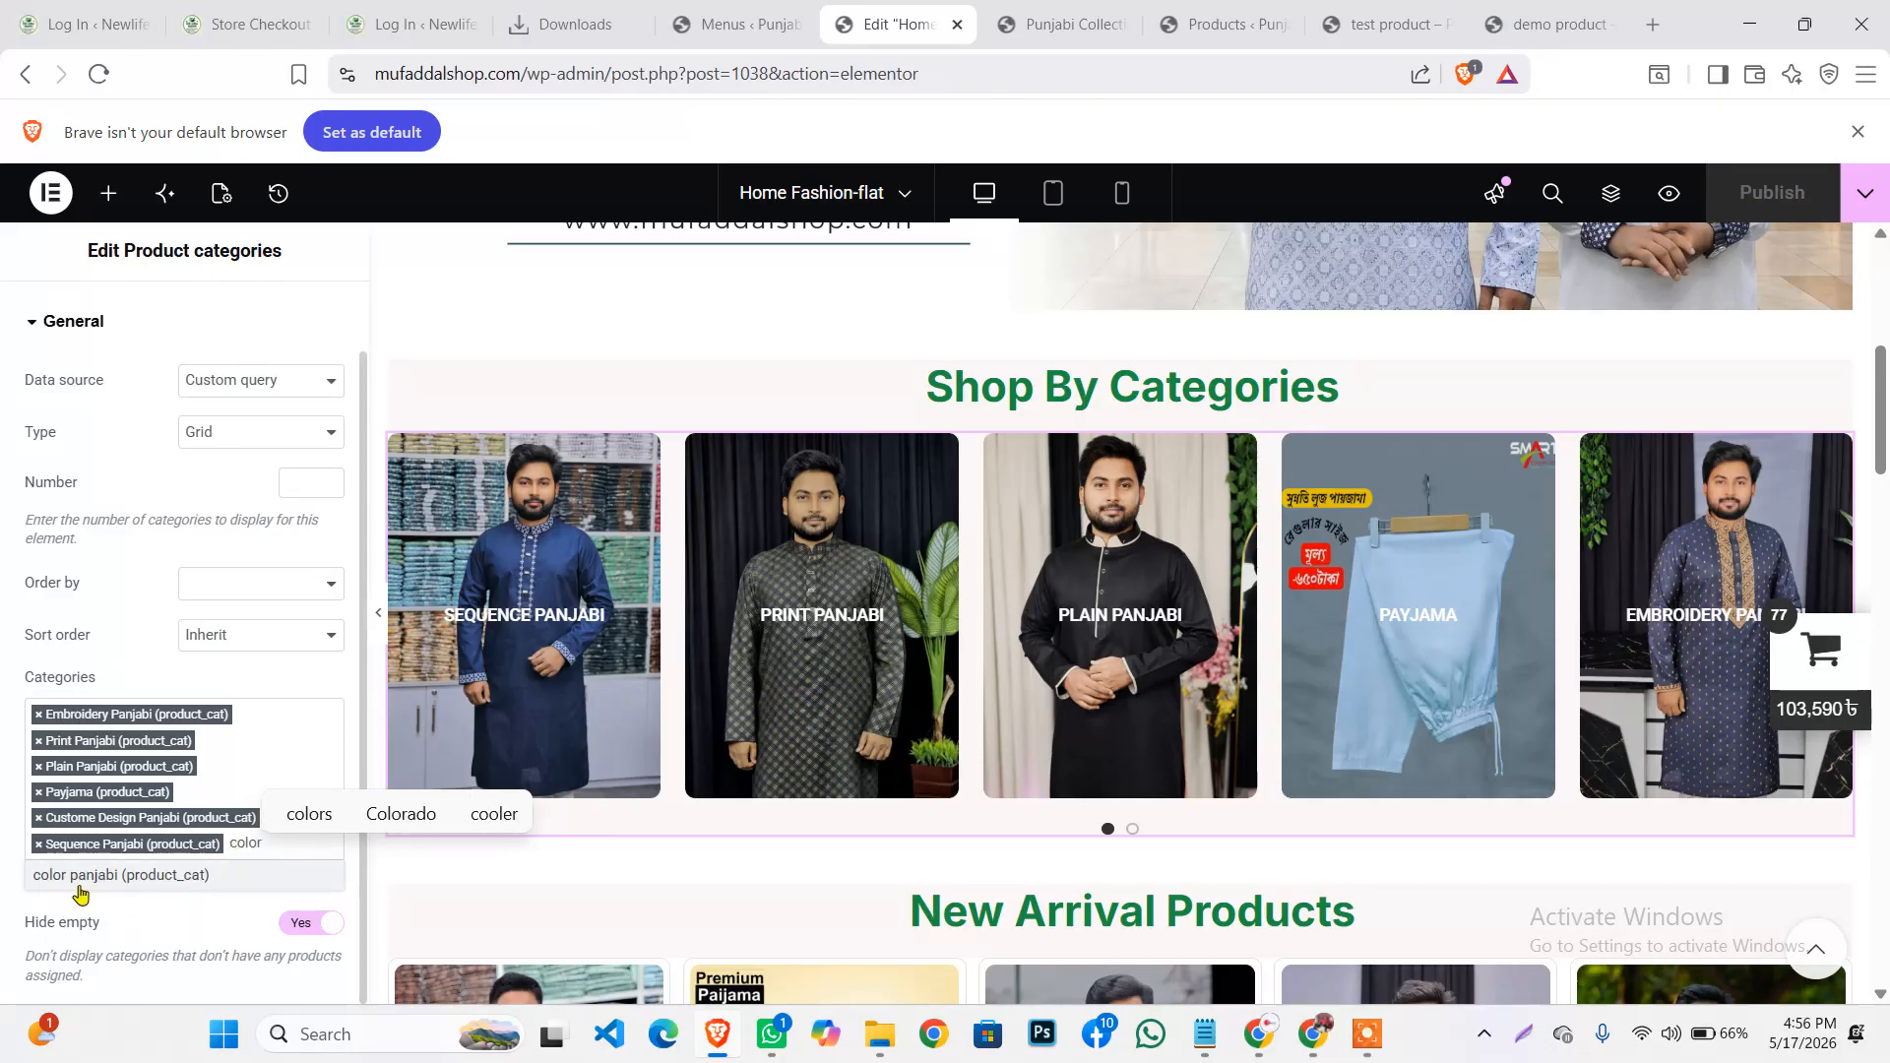
click(163, 884)
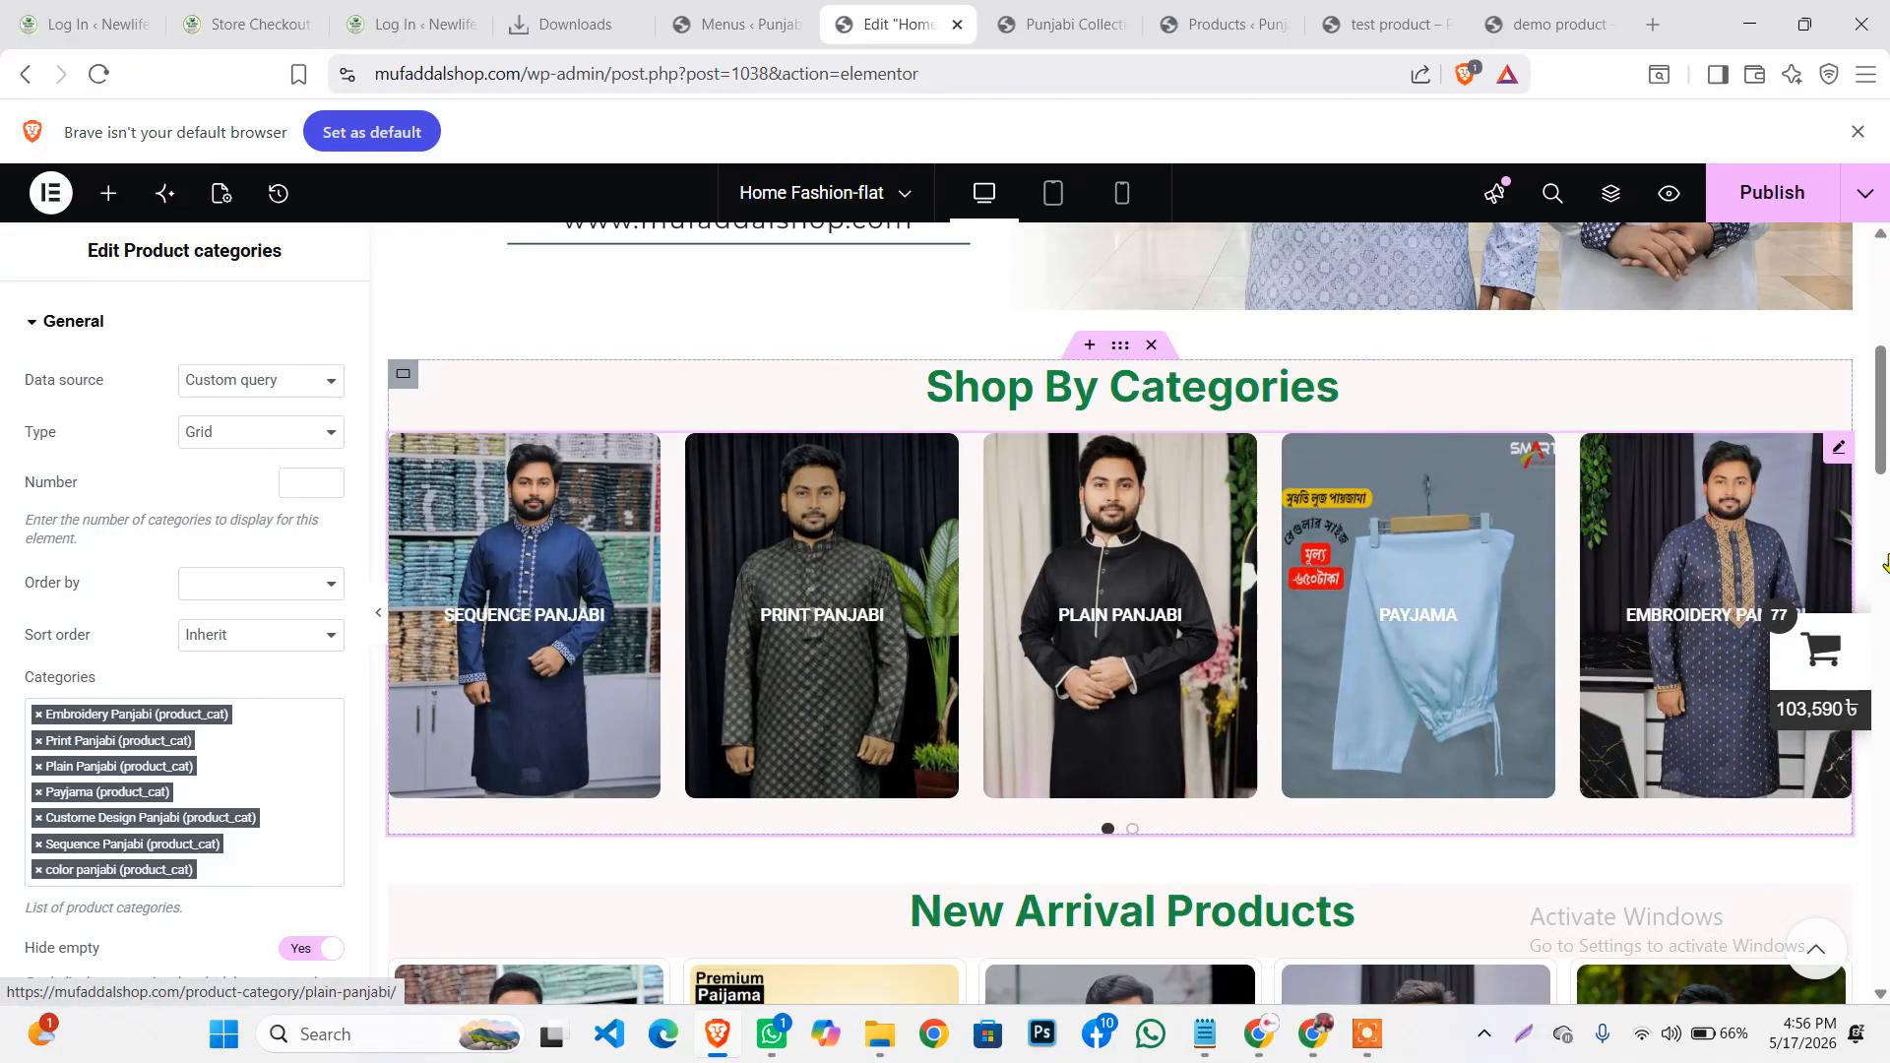
scroll(1828, 492, down, 3)
scroll(1828, 492, up, 1)
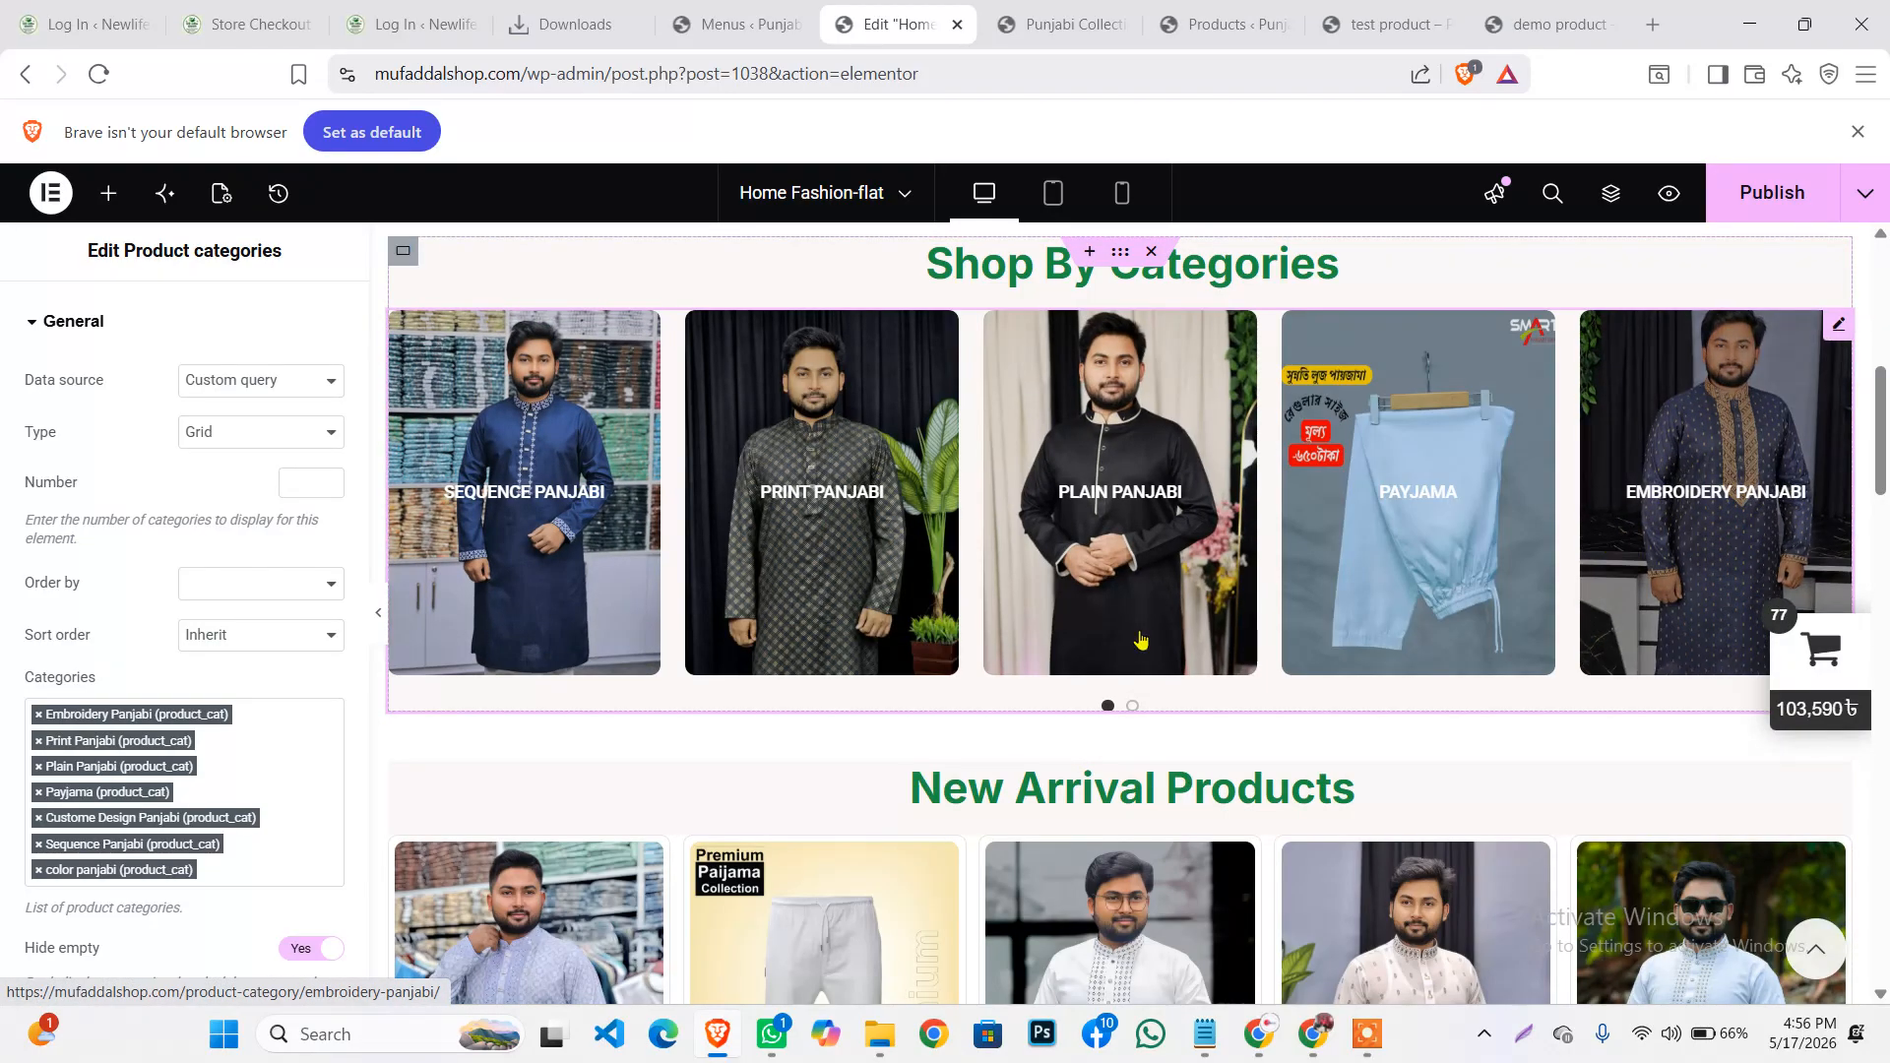
scroll(1740, 454, down, 1)
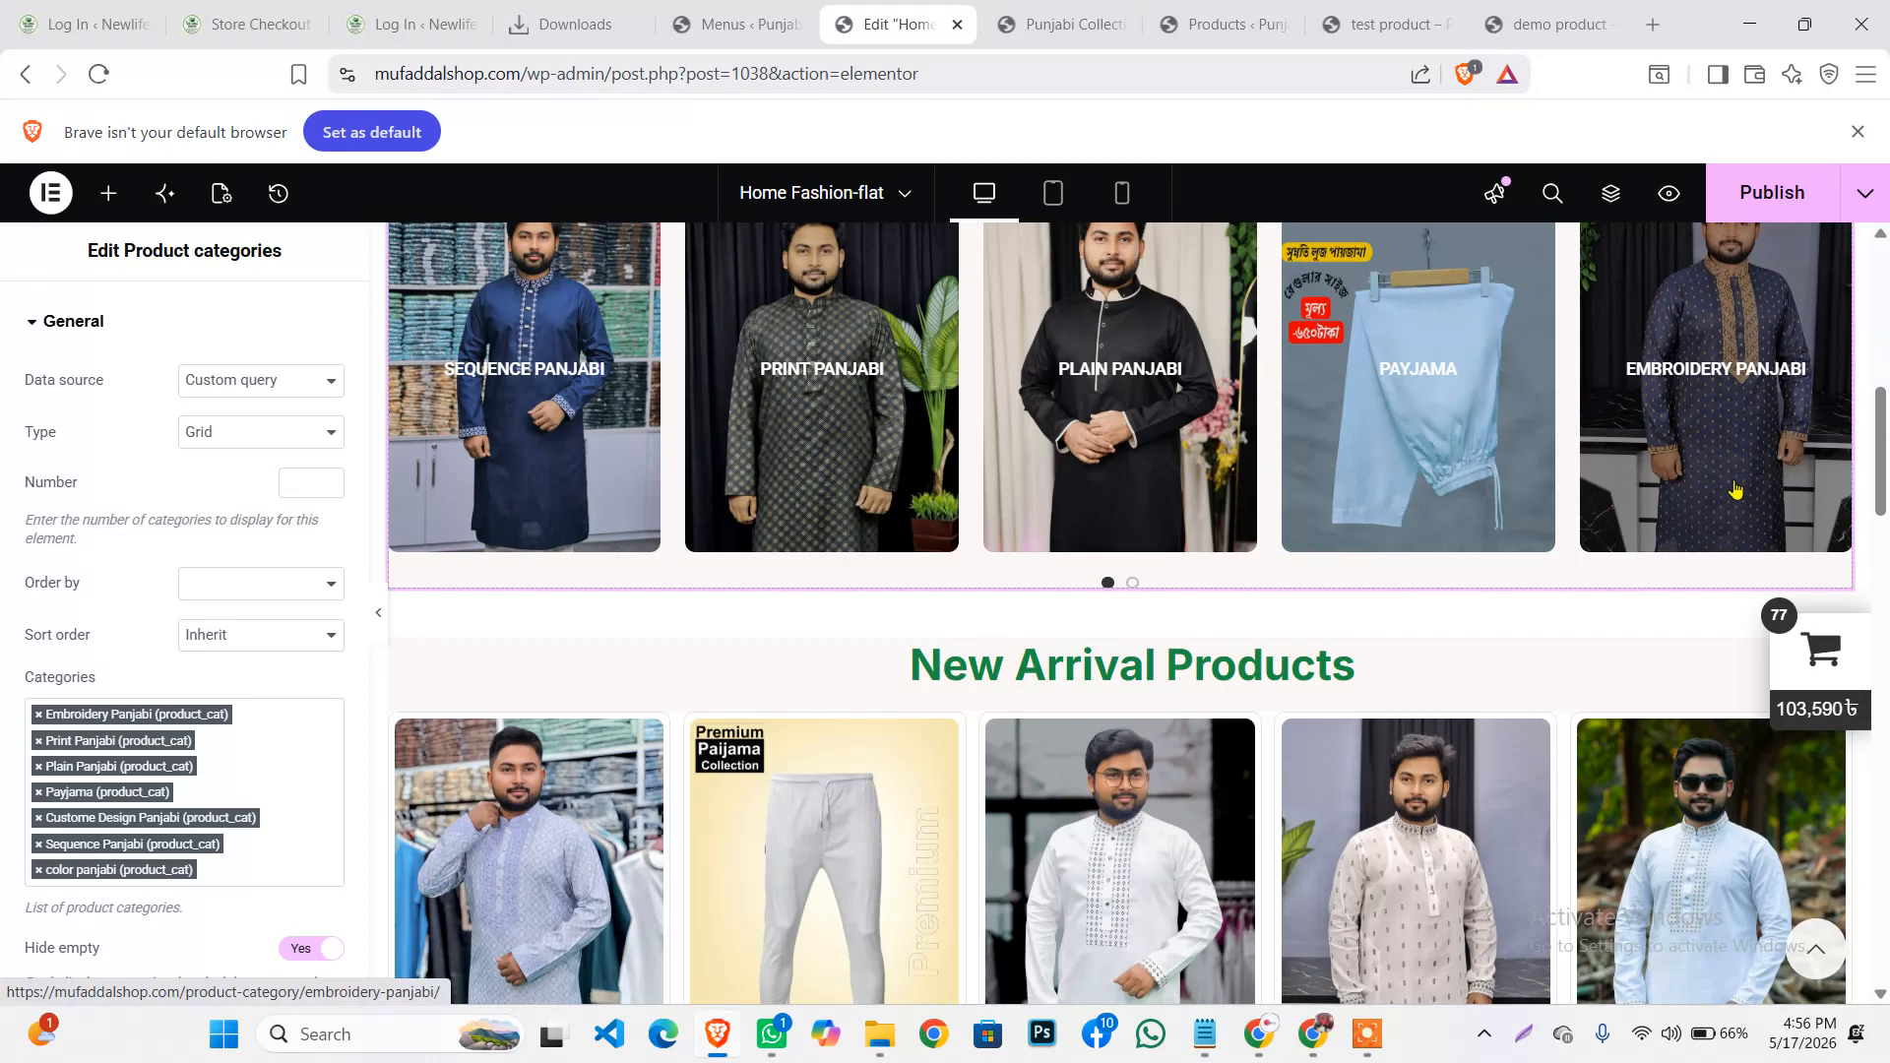
scroll(1735, 489, up, 1)
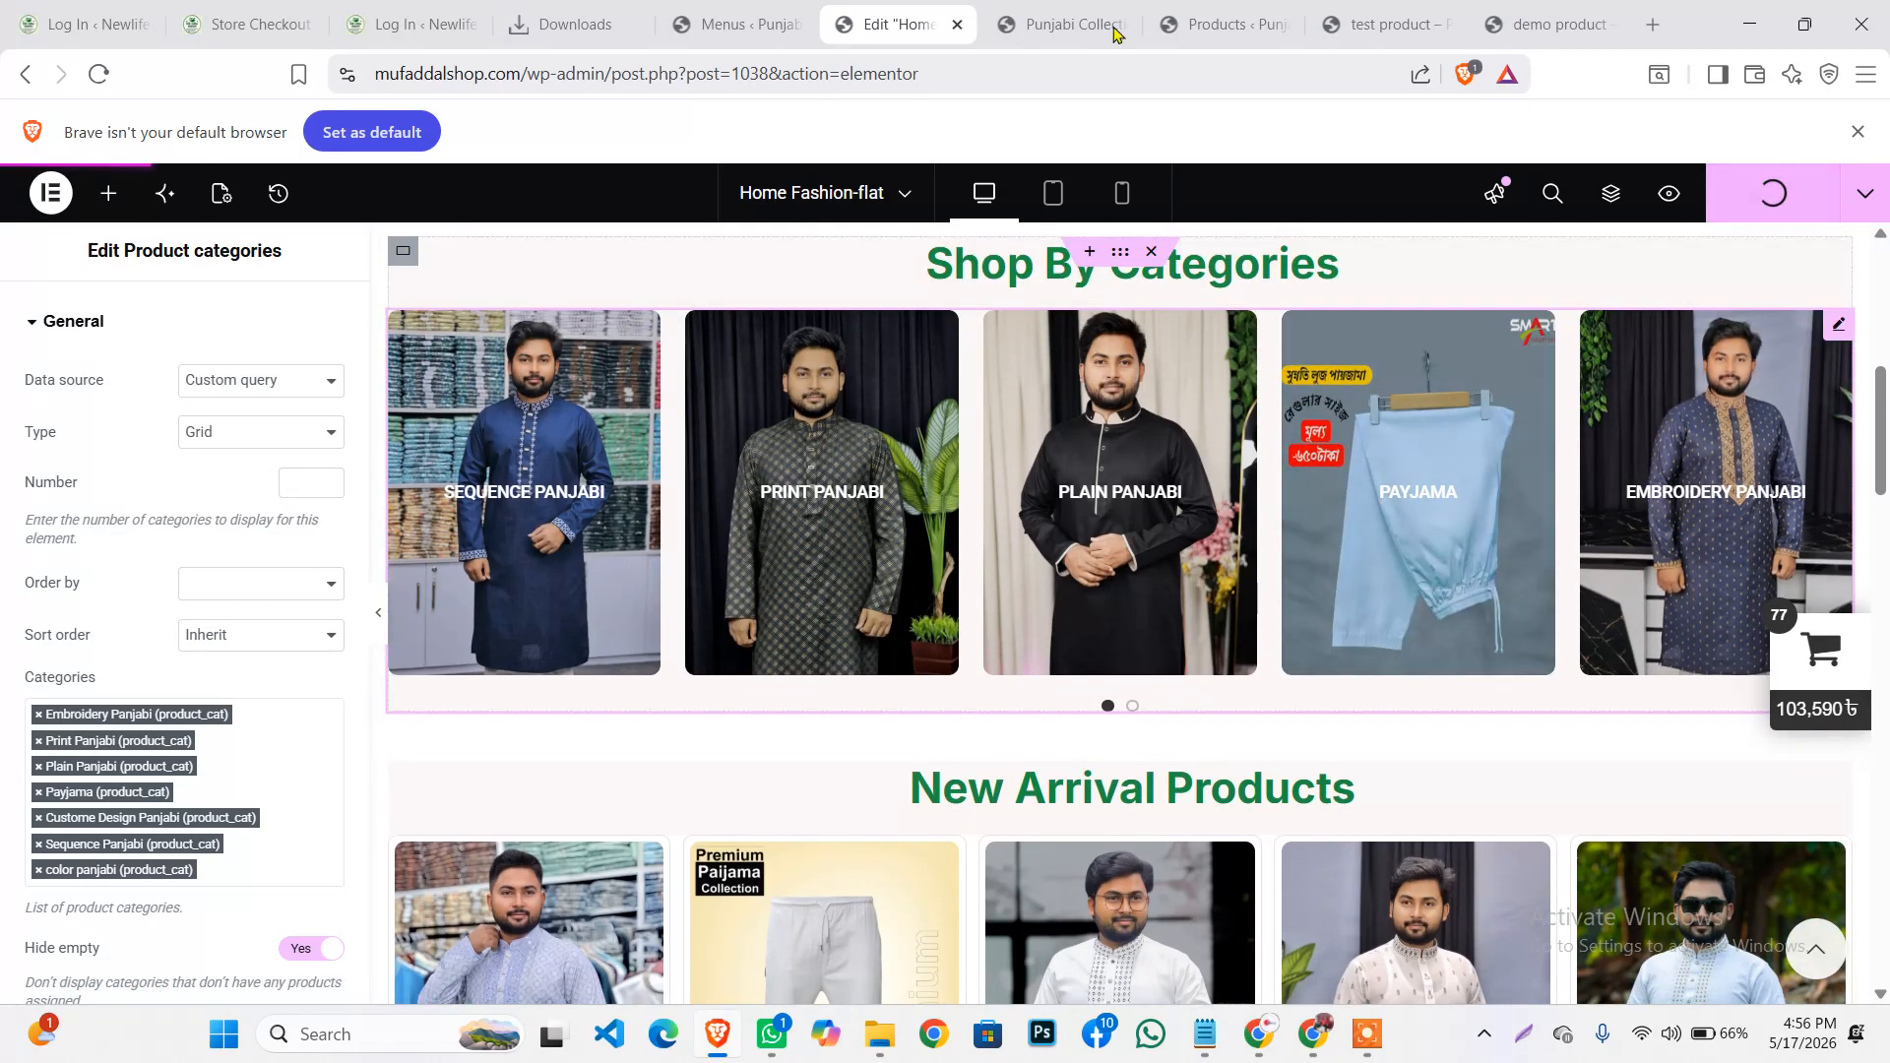
Reload the live homepage and swipe through the Shop By Categories carousel, then return to Elementor
click(1064, 23)
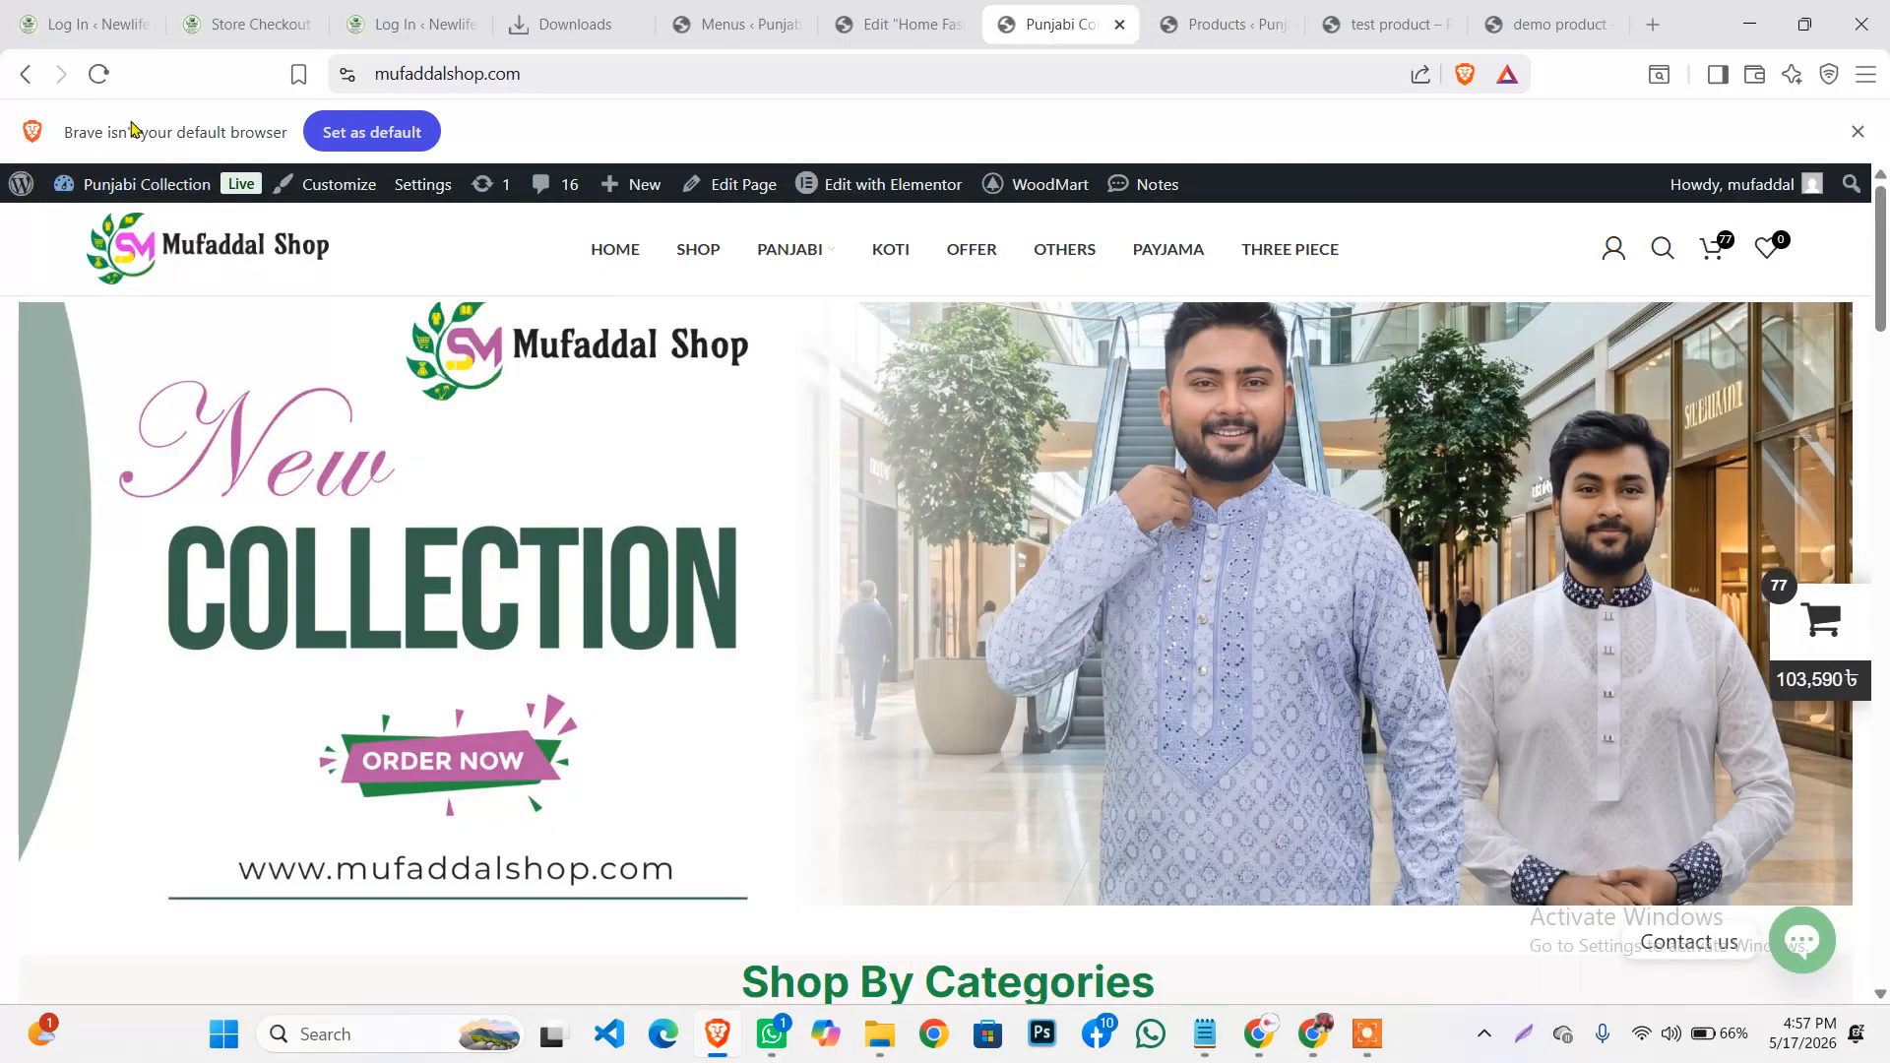
click(916, 27)
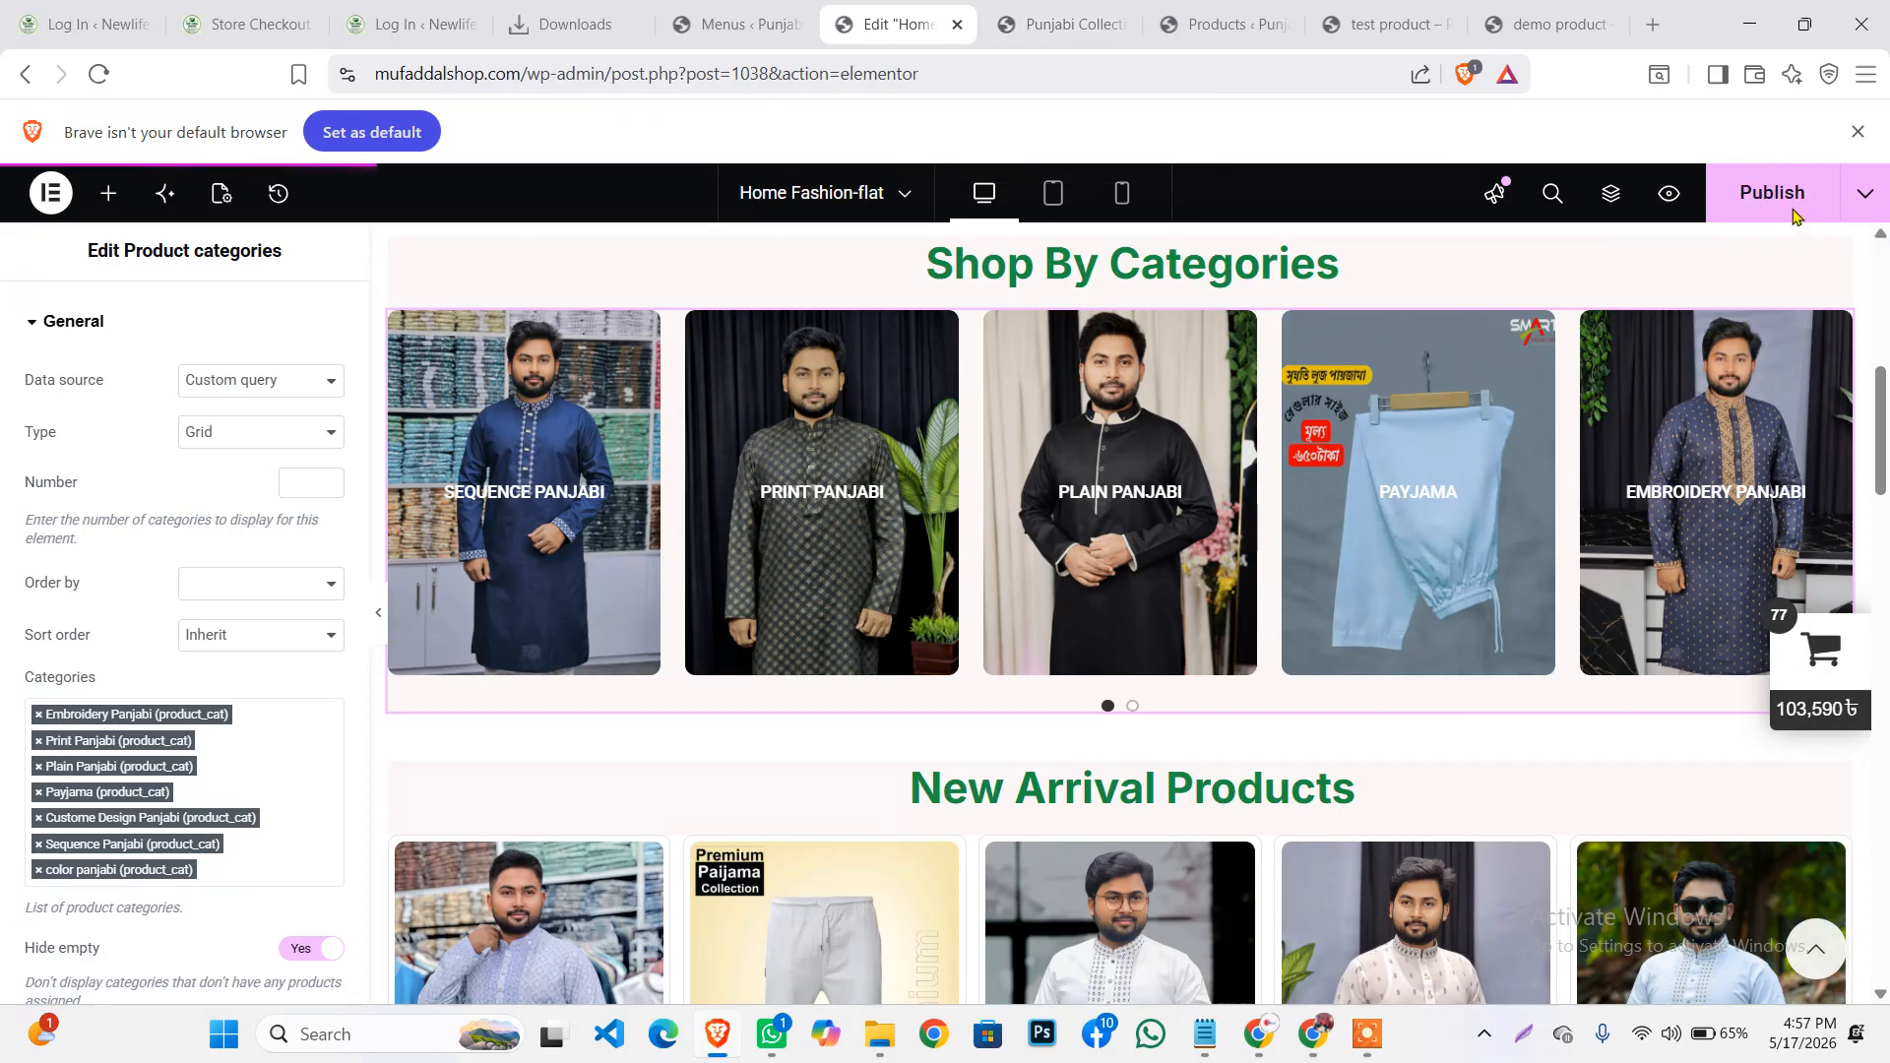
click(1063, 24)
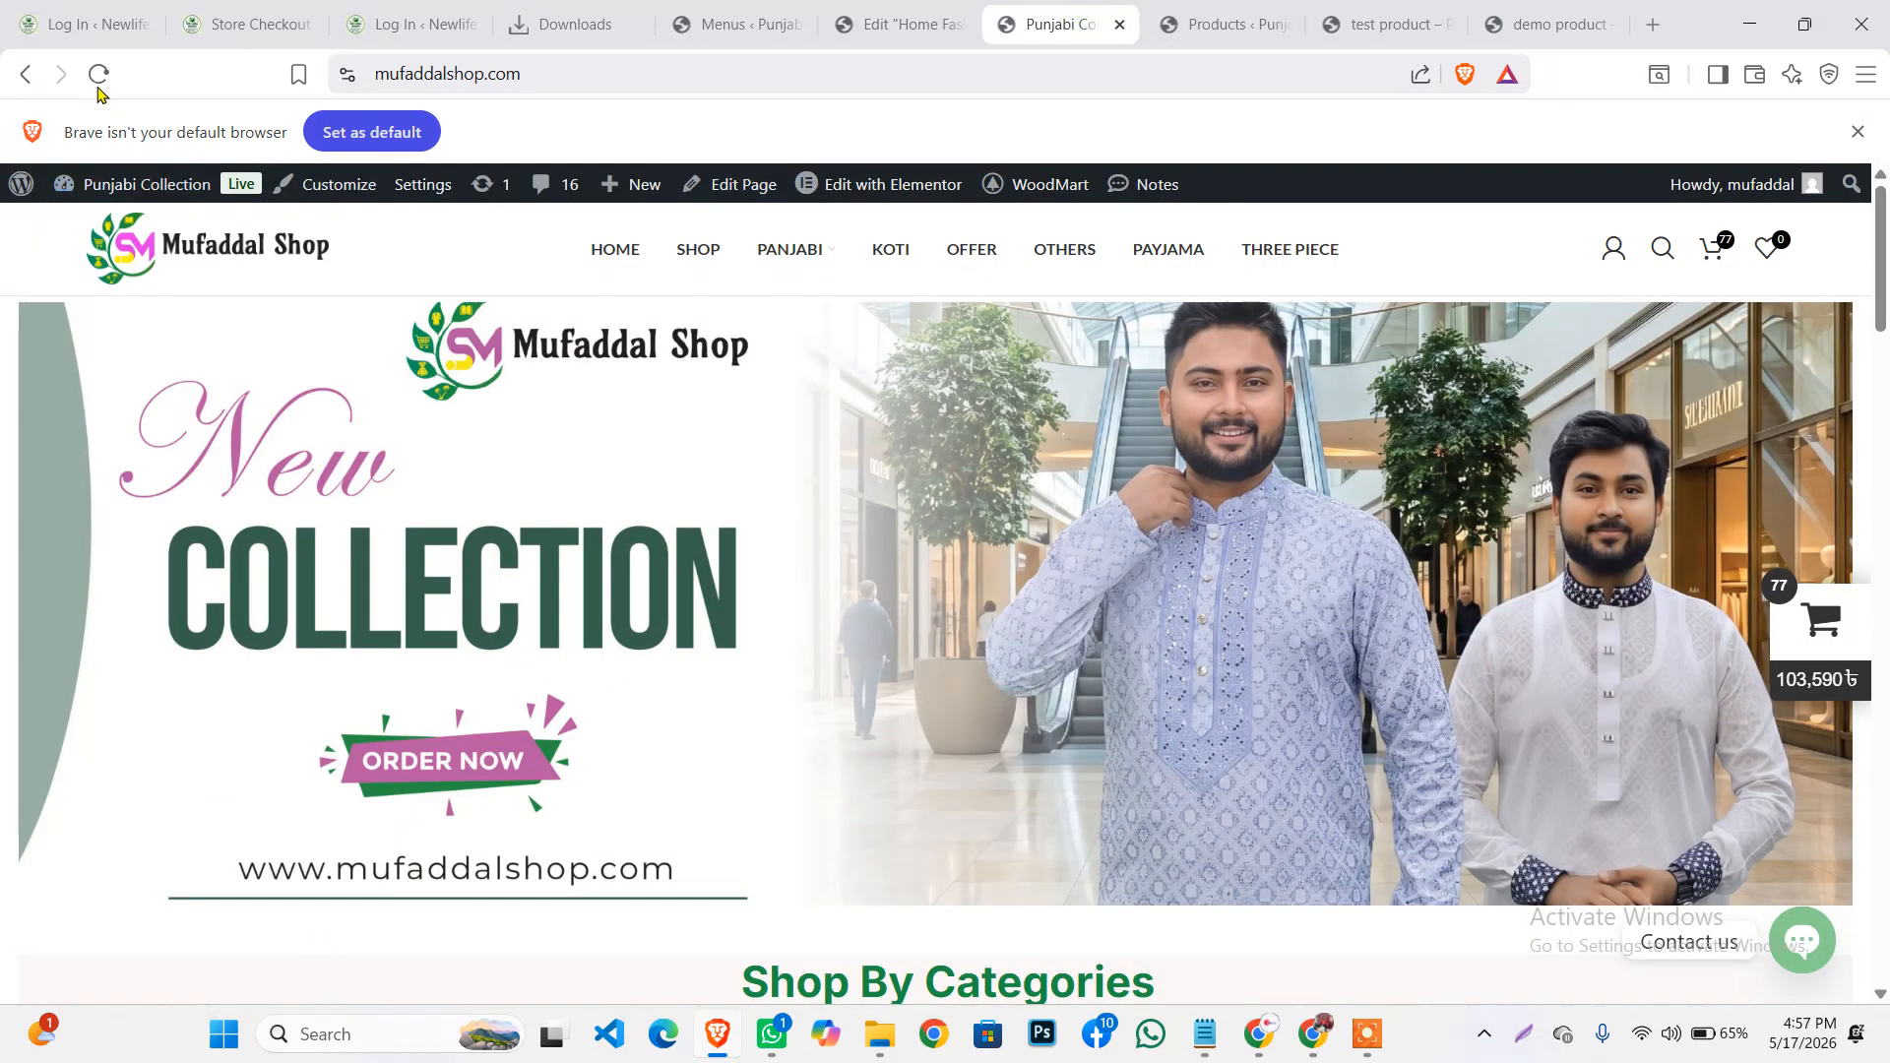
scroll(1378, 886, down, 6)
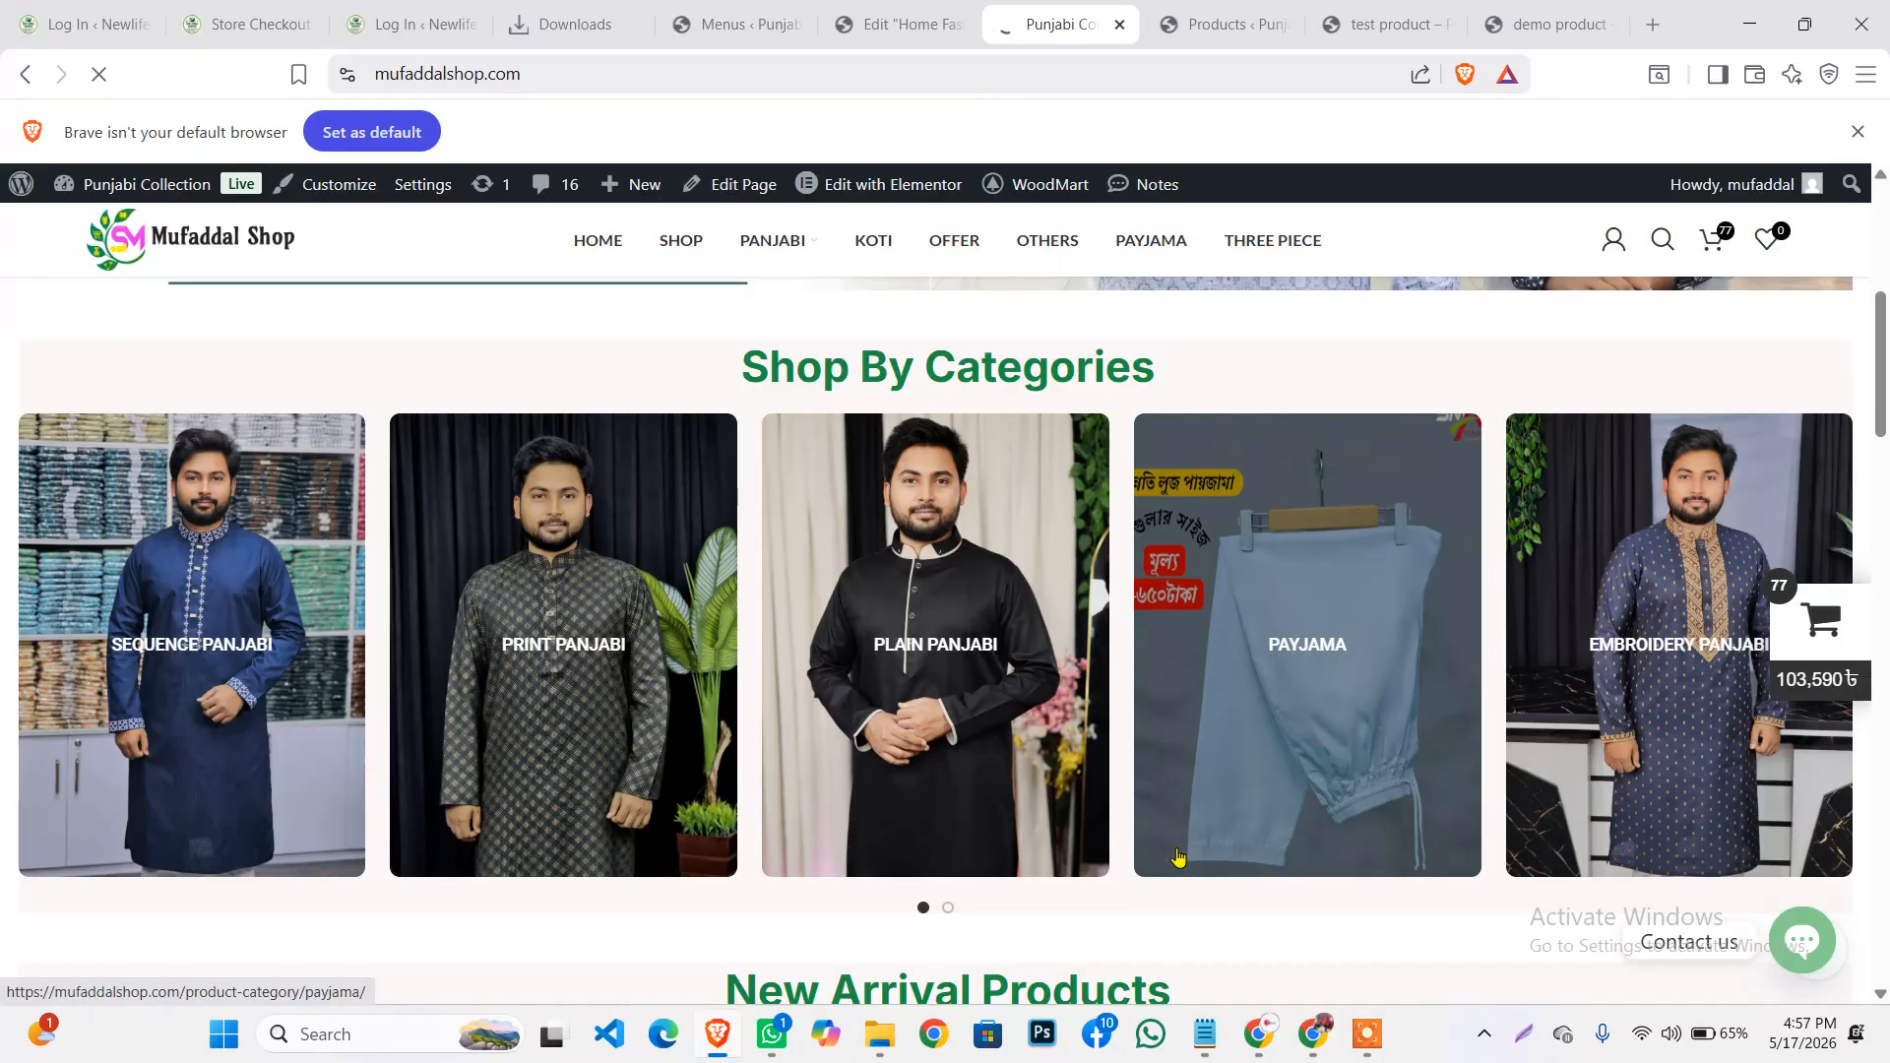
scroll(990, 499, down, 3)
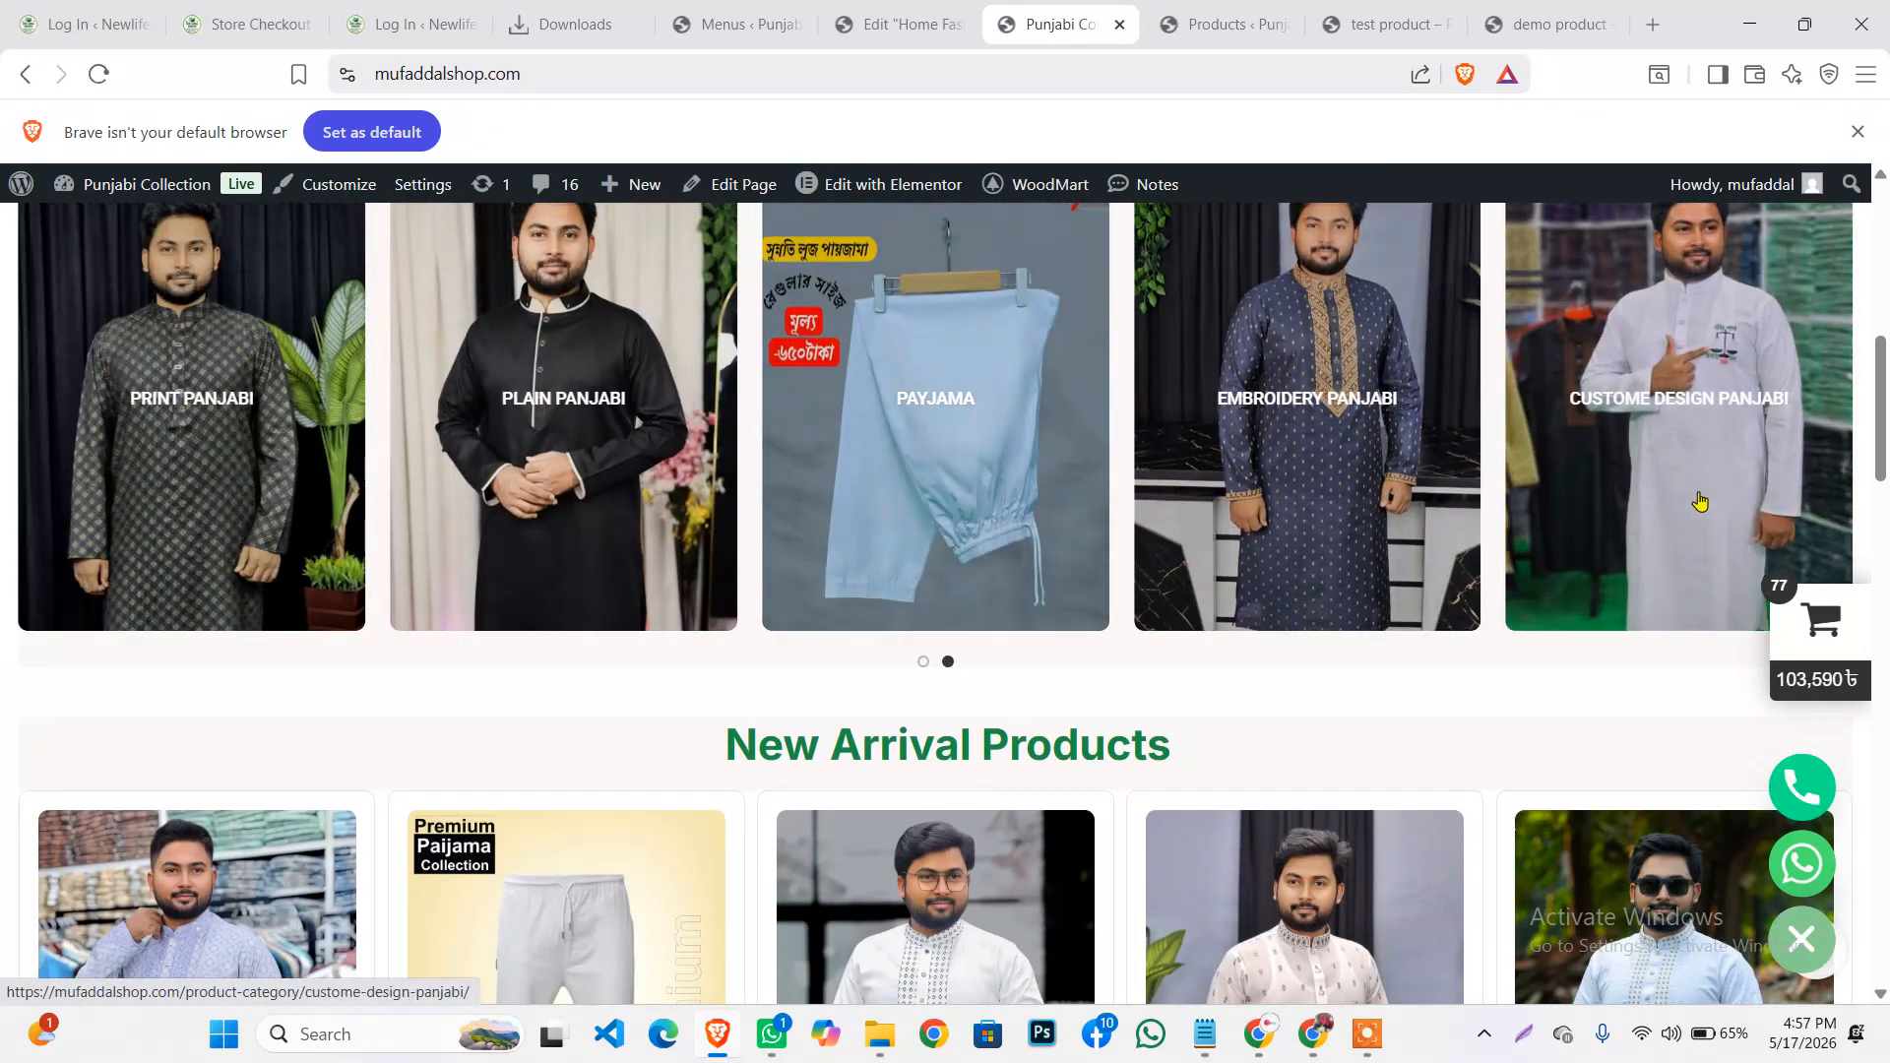
drag(972, 478, 1819, 430)
drag(1688, 430, 504, 585)
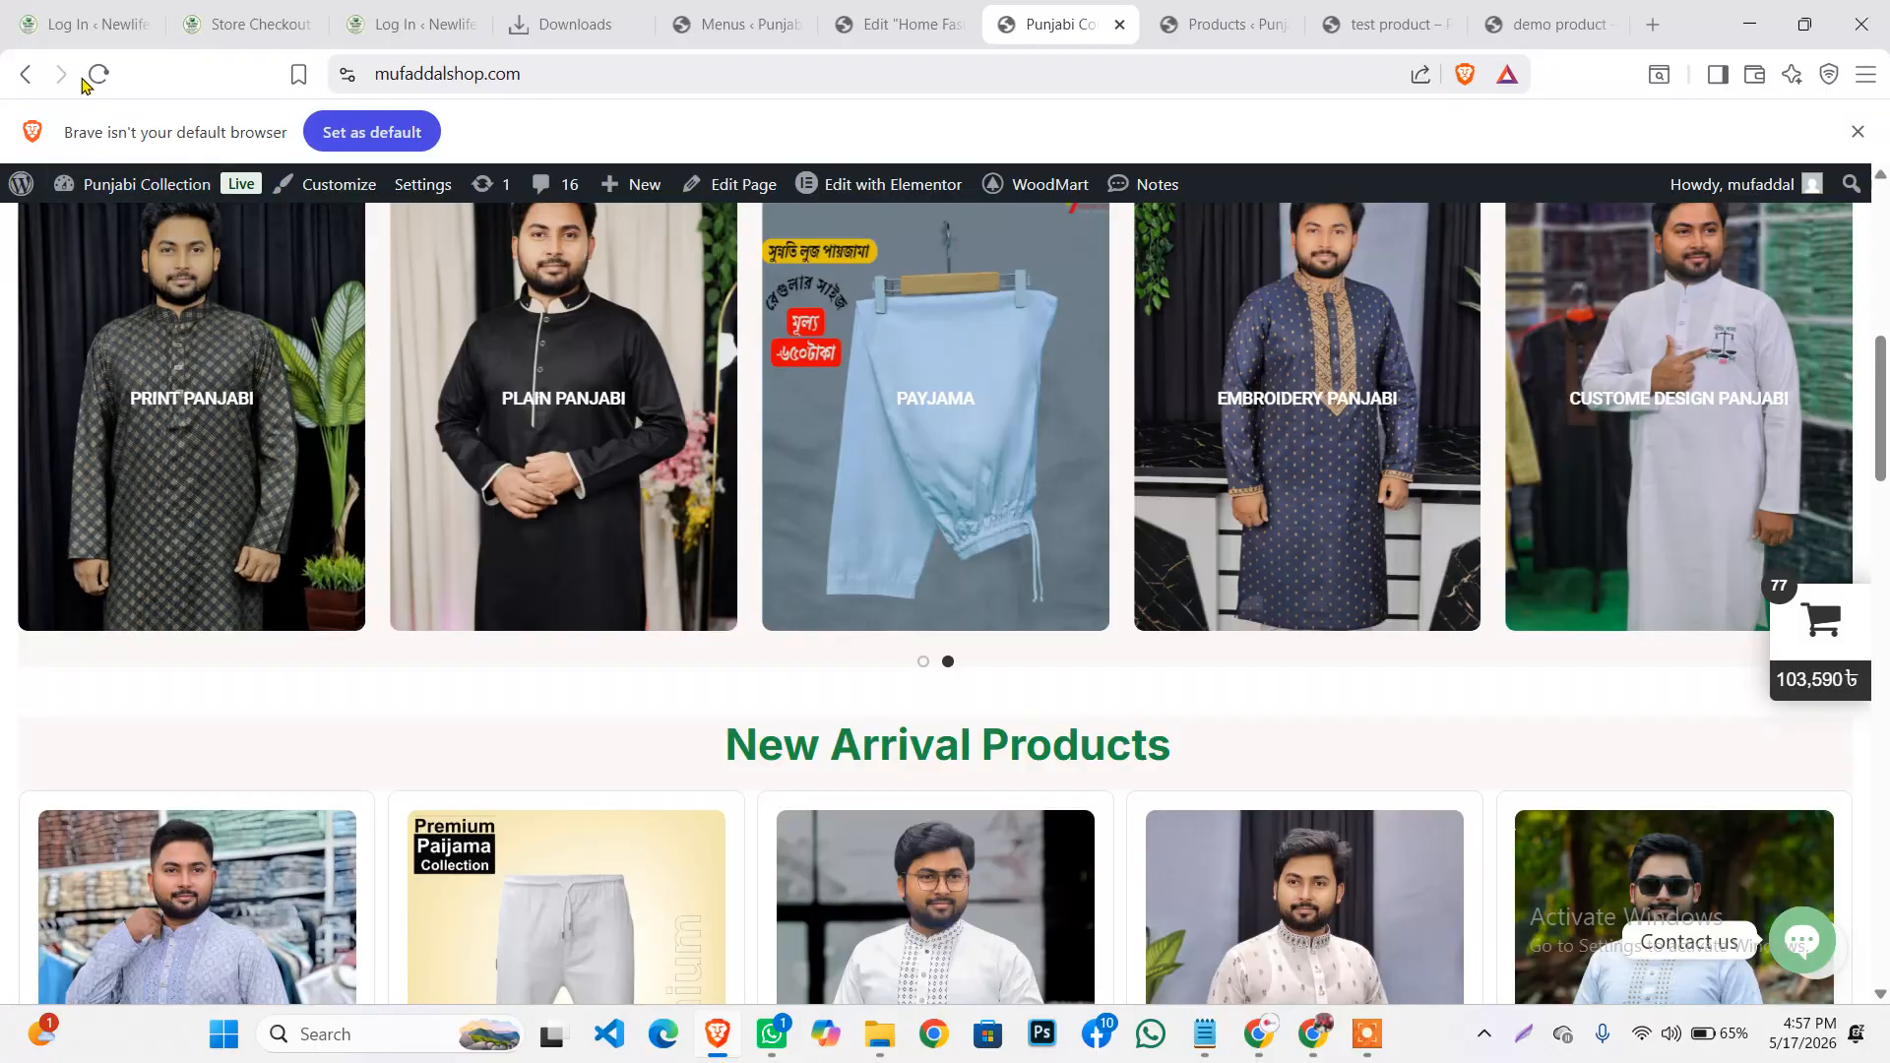
click(98, 74)
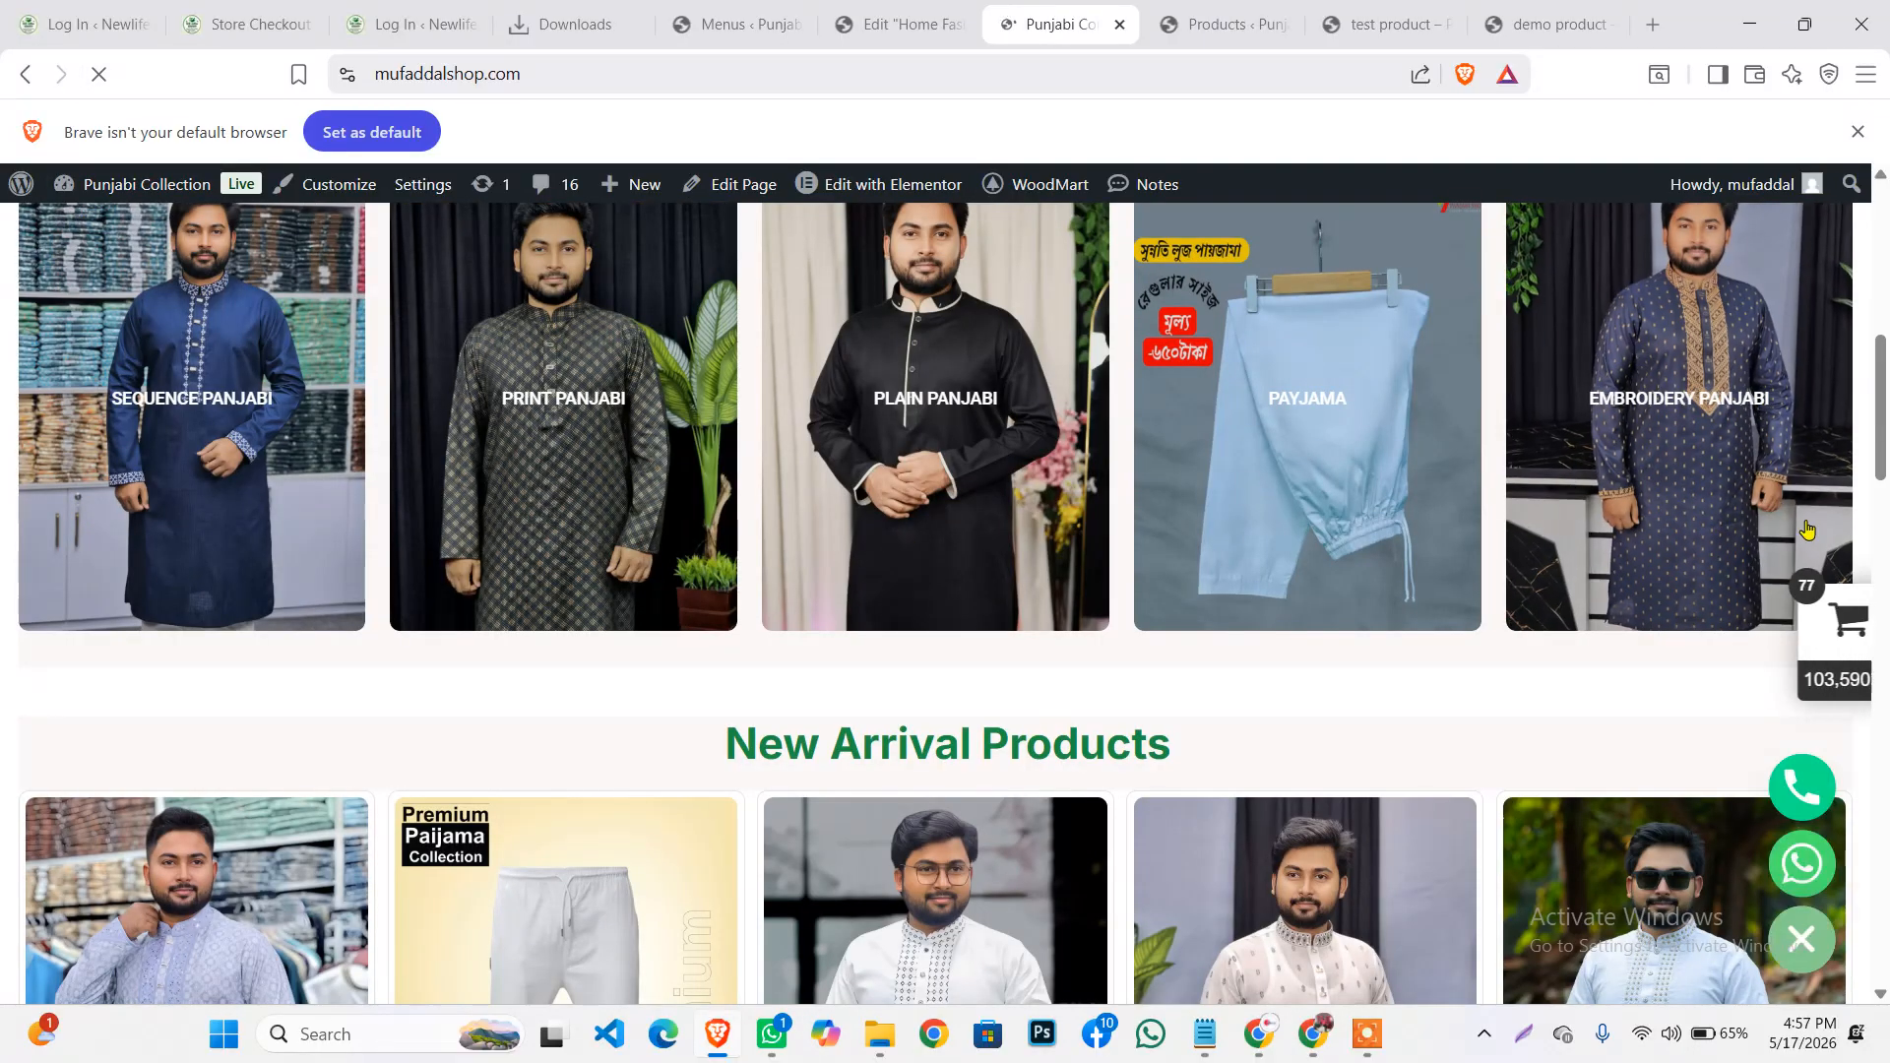
drag(1671, 445, 916, 567)
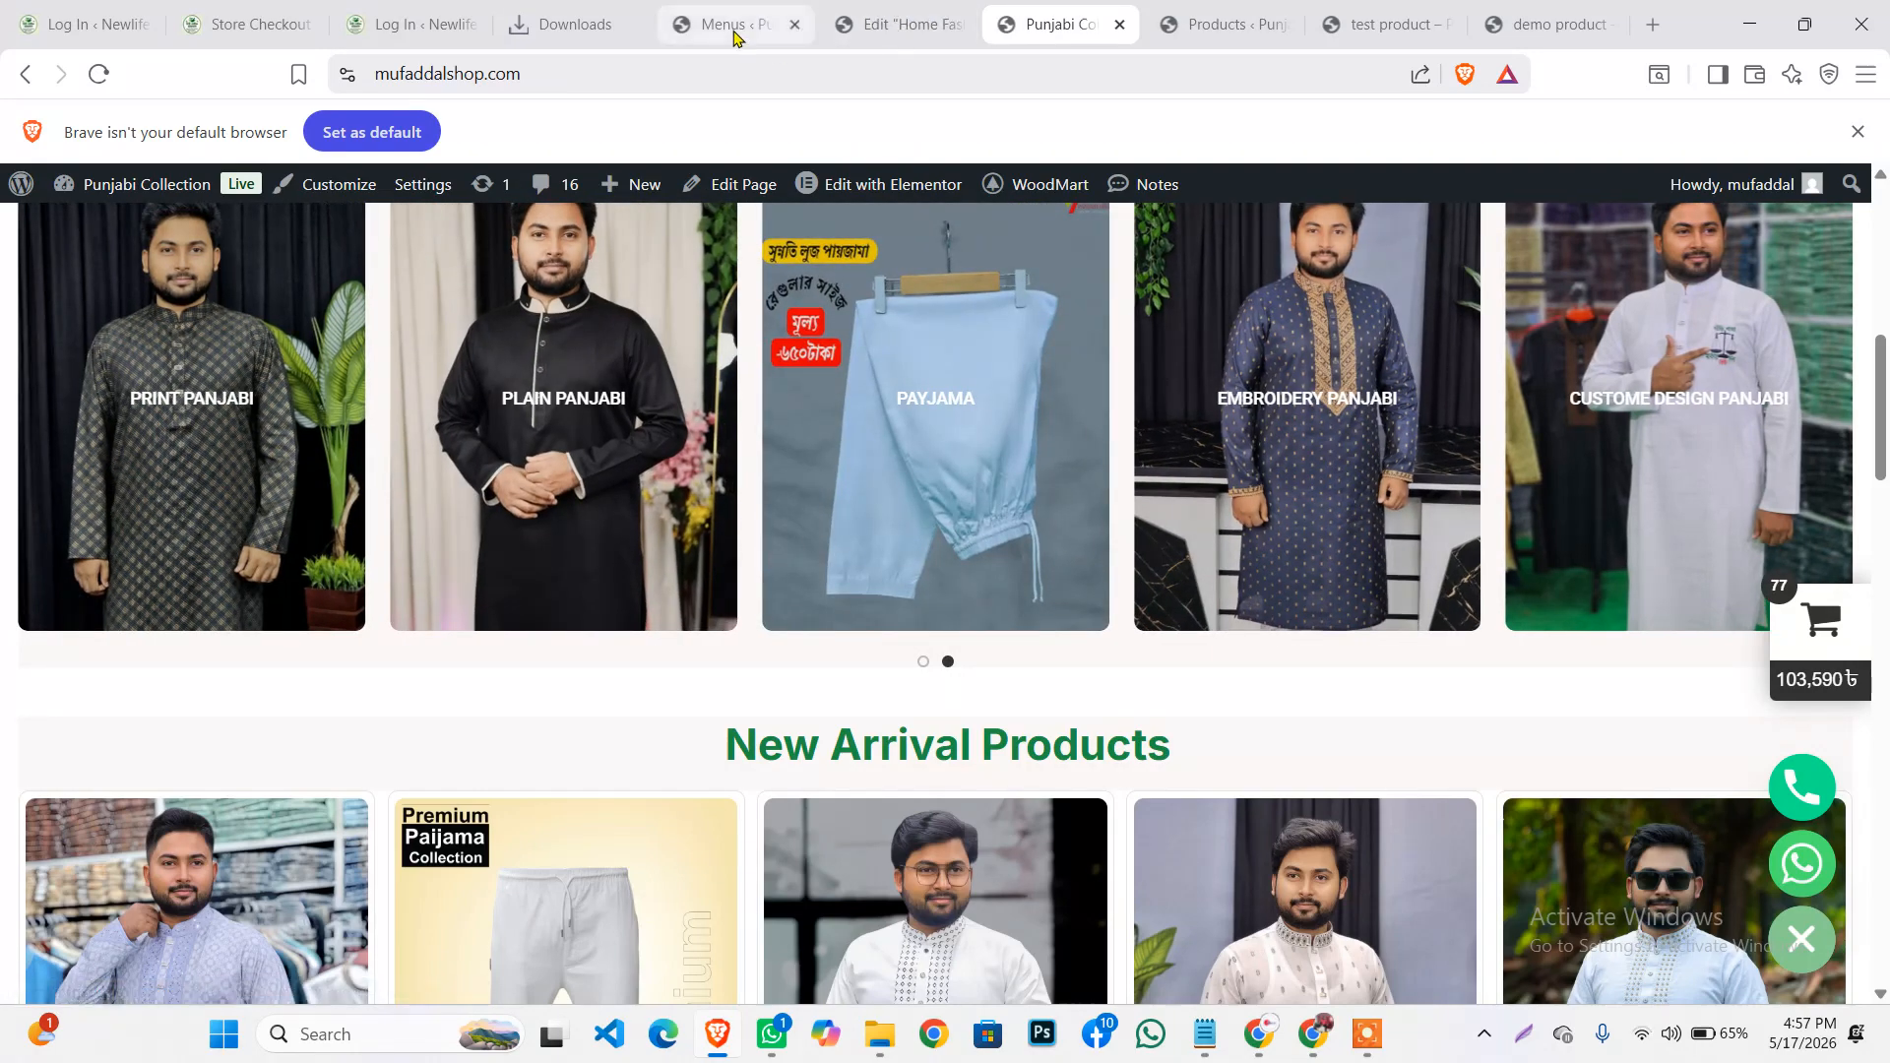
click(856, 34)
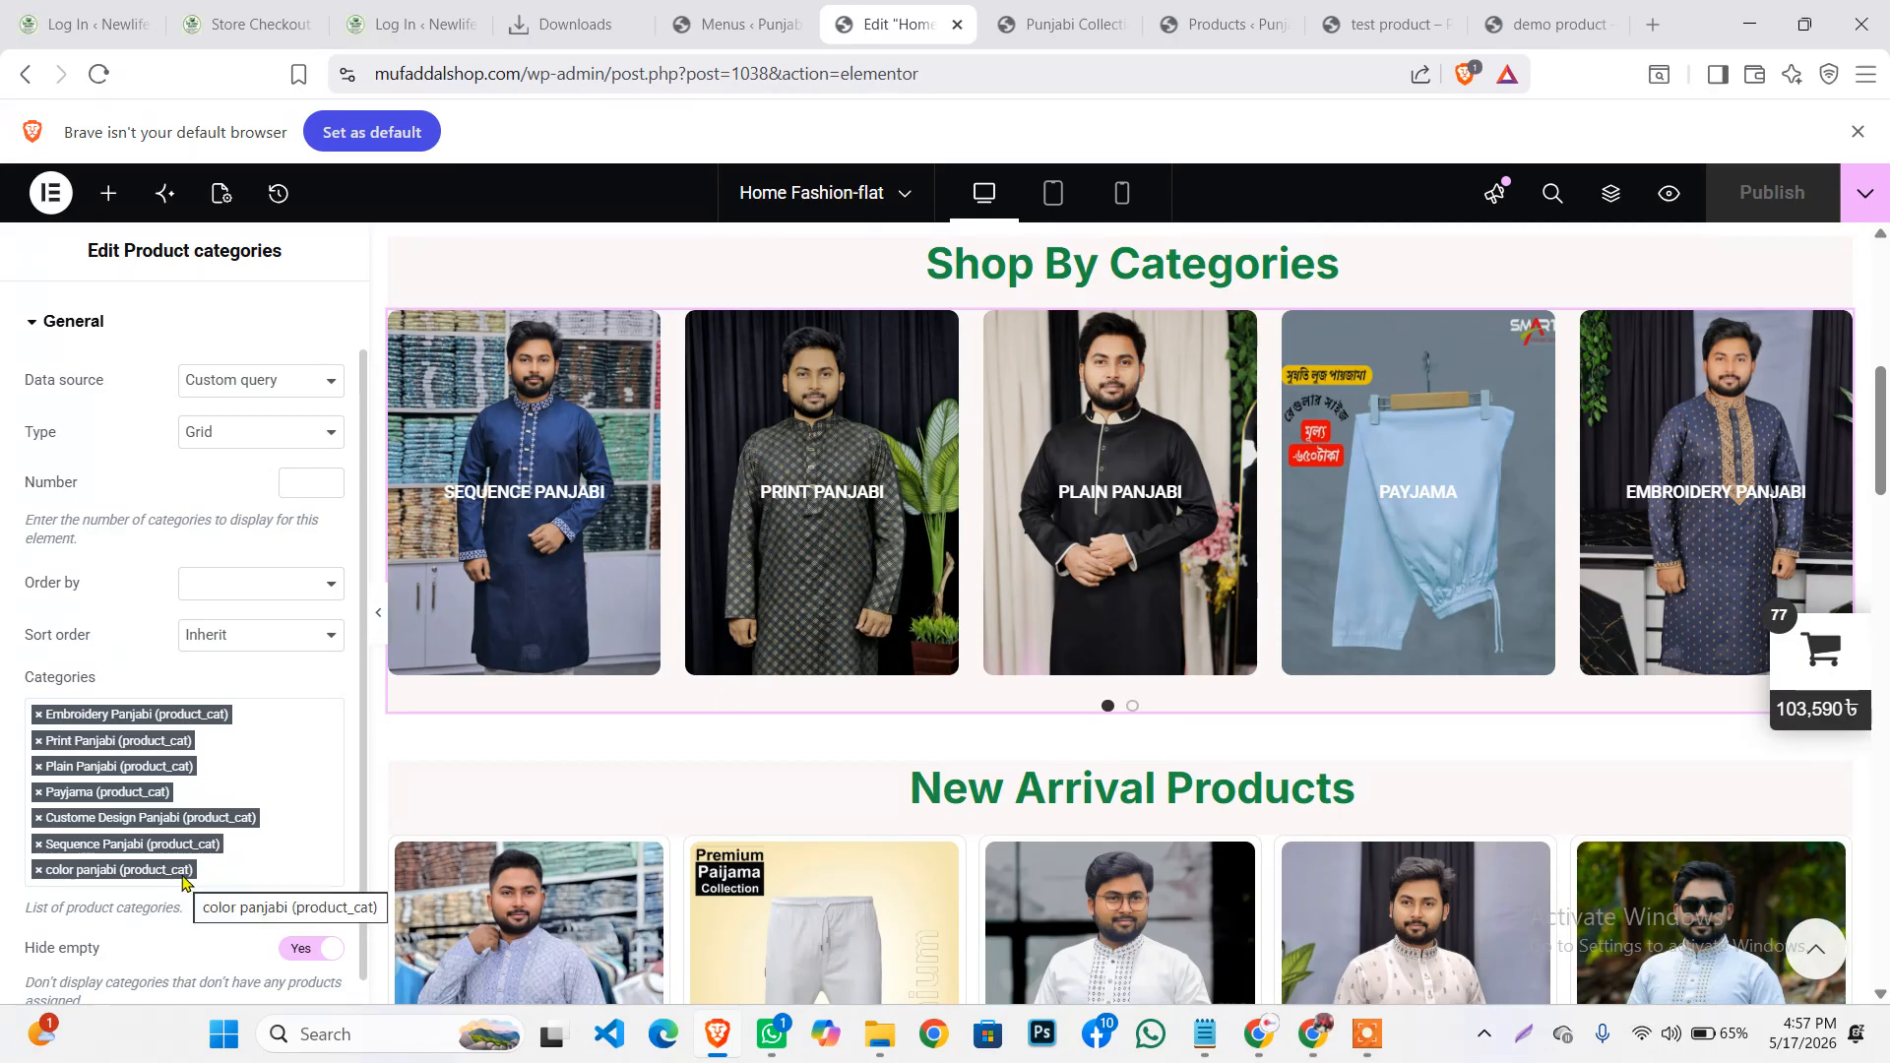
Remove the color panjabi tag from the widget's Categories, leaving six, and republish the page
scroll(957, 409, down, 1)
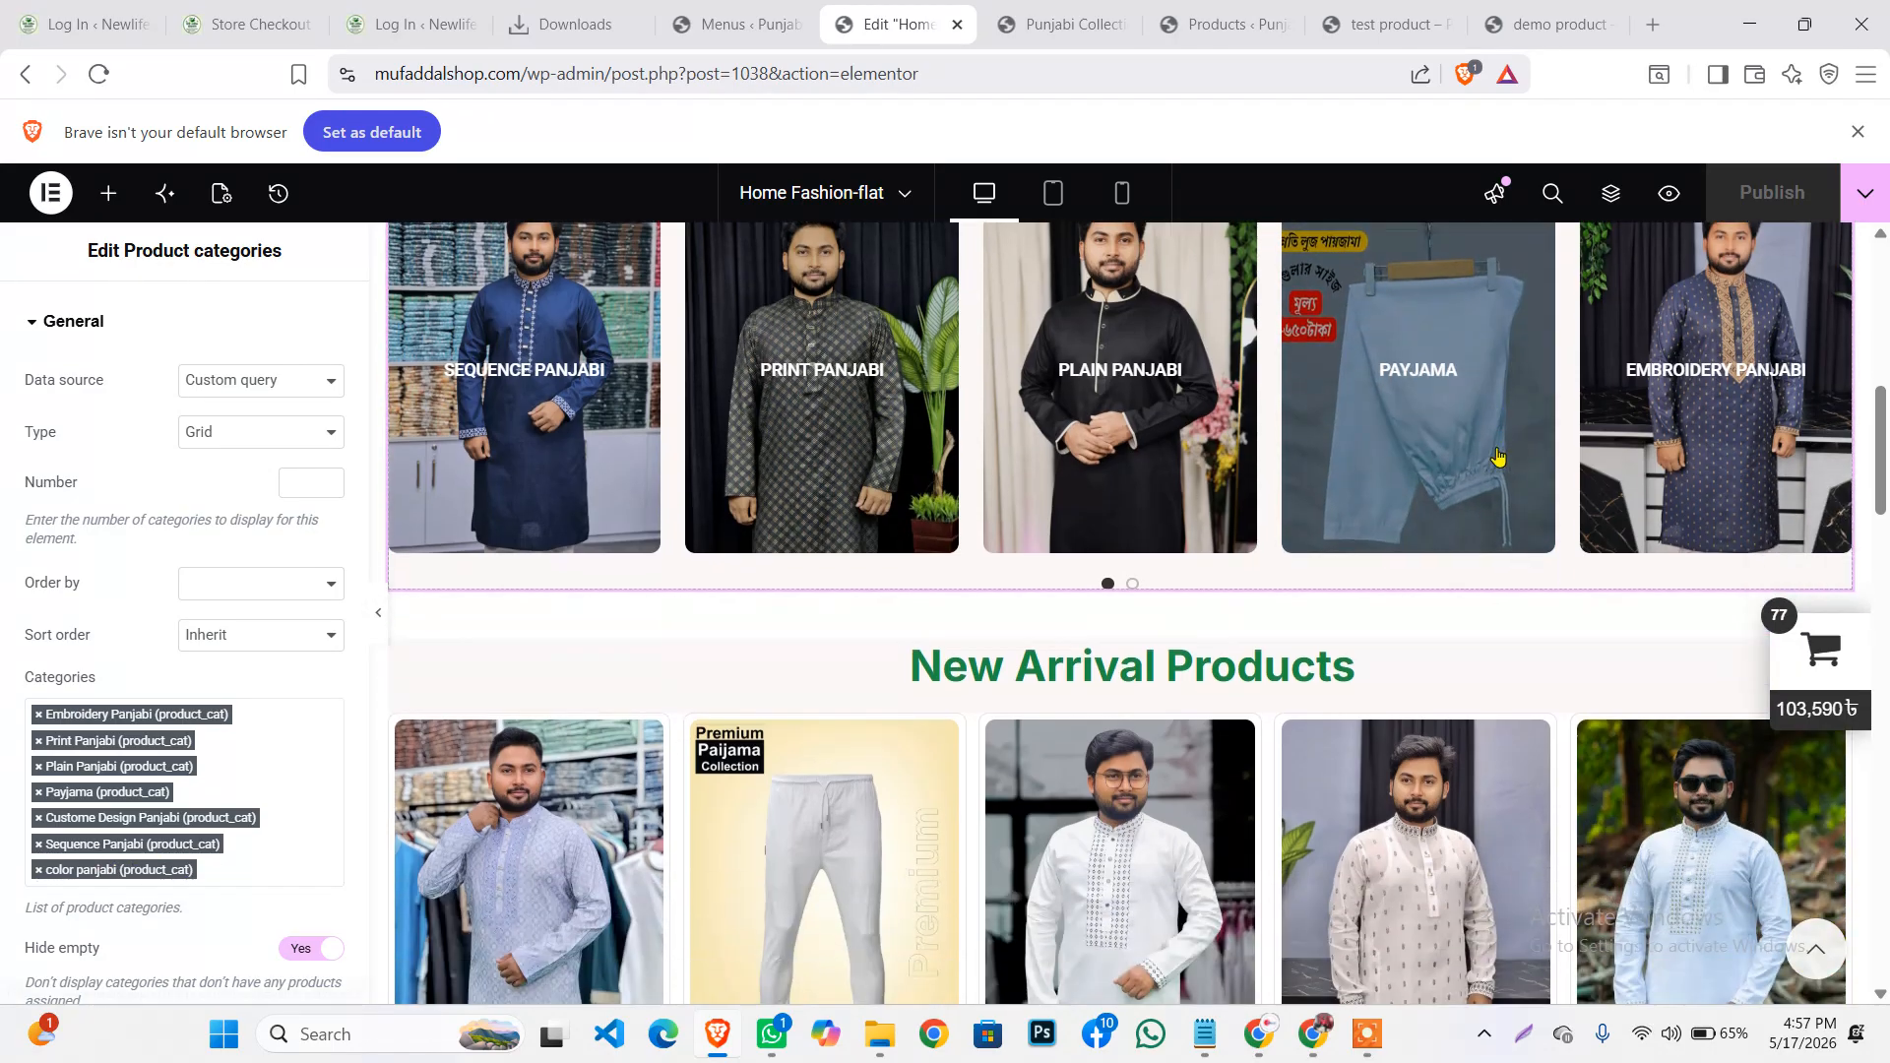
scroll(957, 409, up, 1)
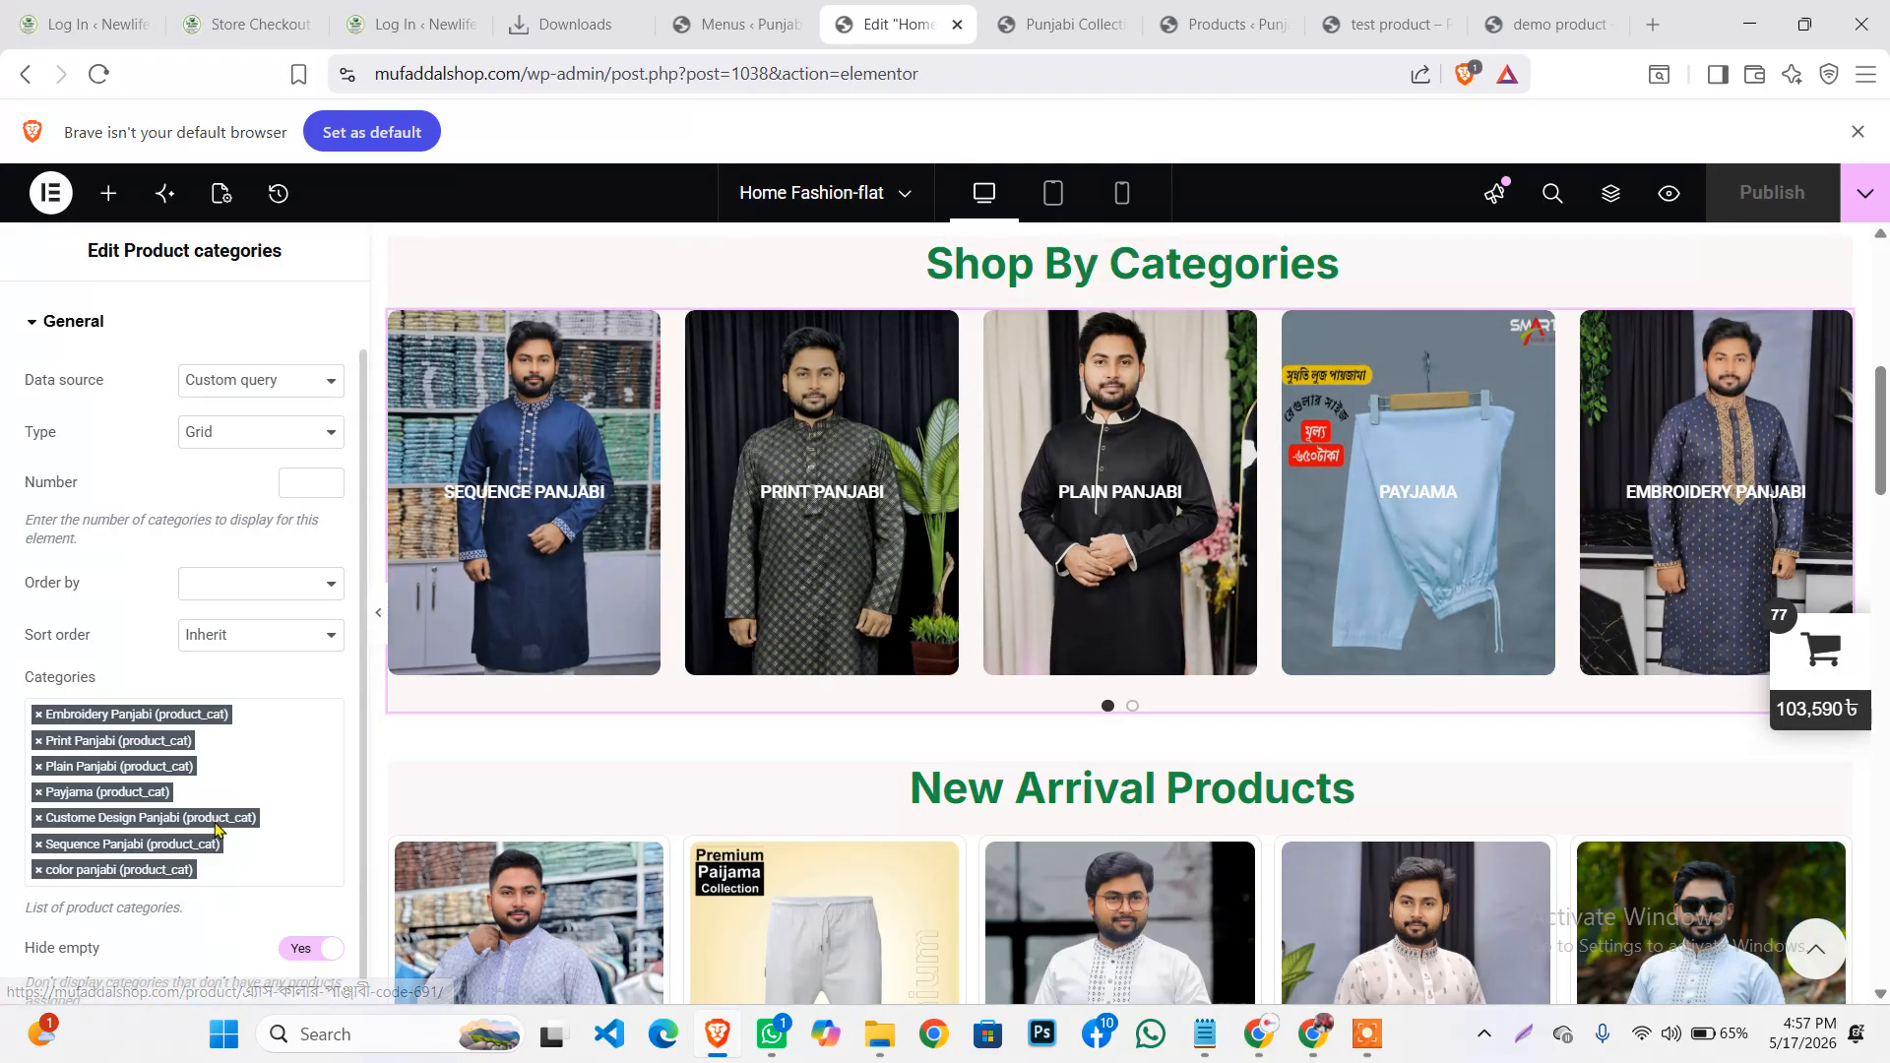
click(38, 871)
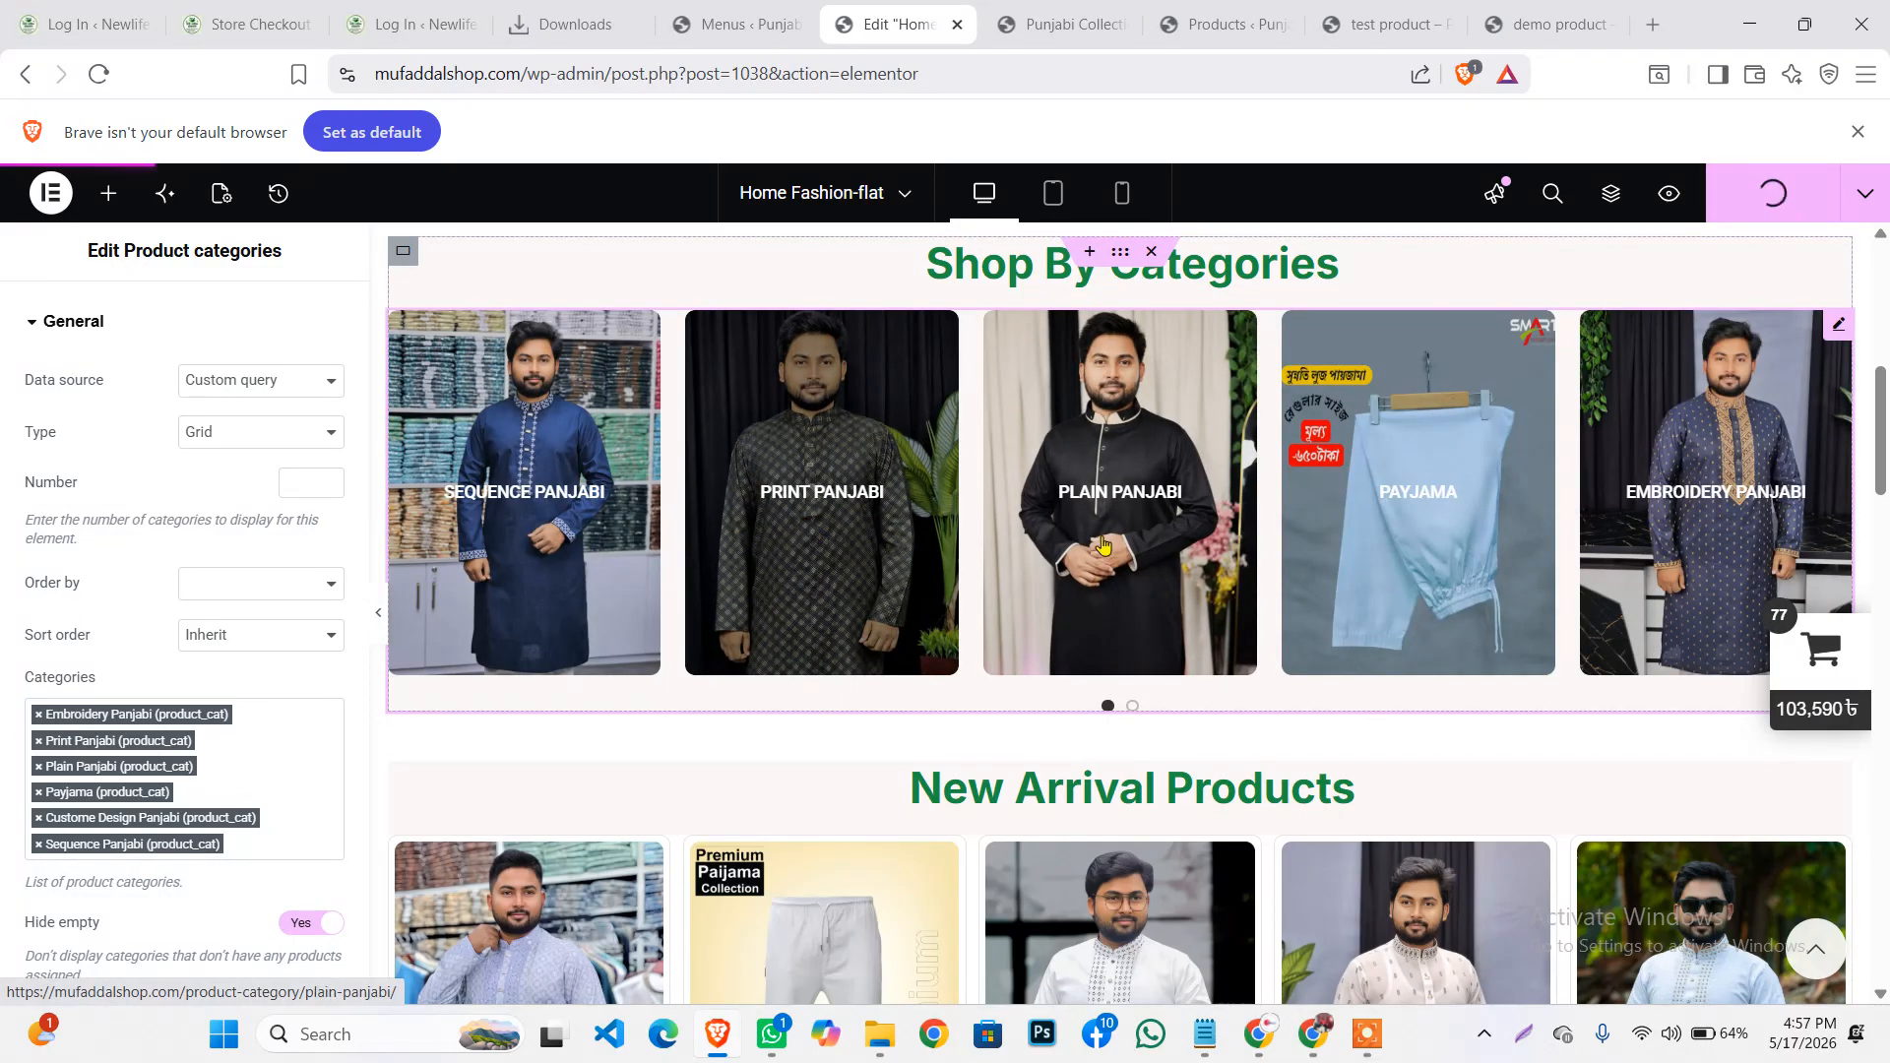
scroll(1320, 435, down, 1)
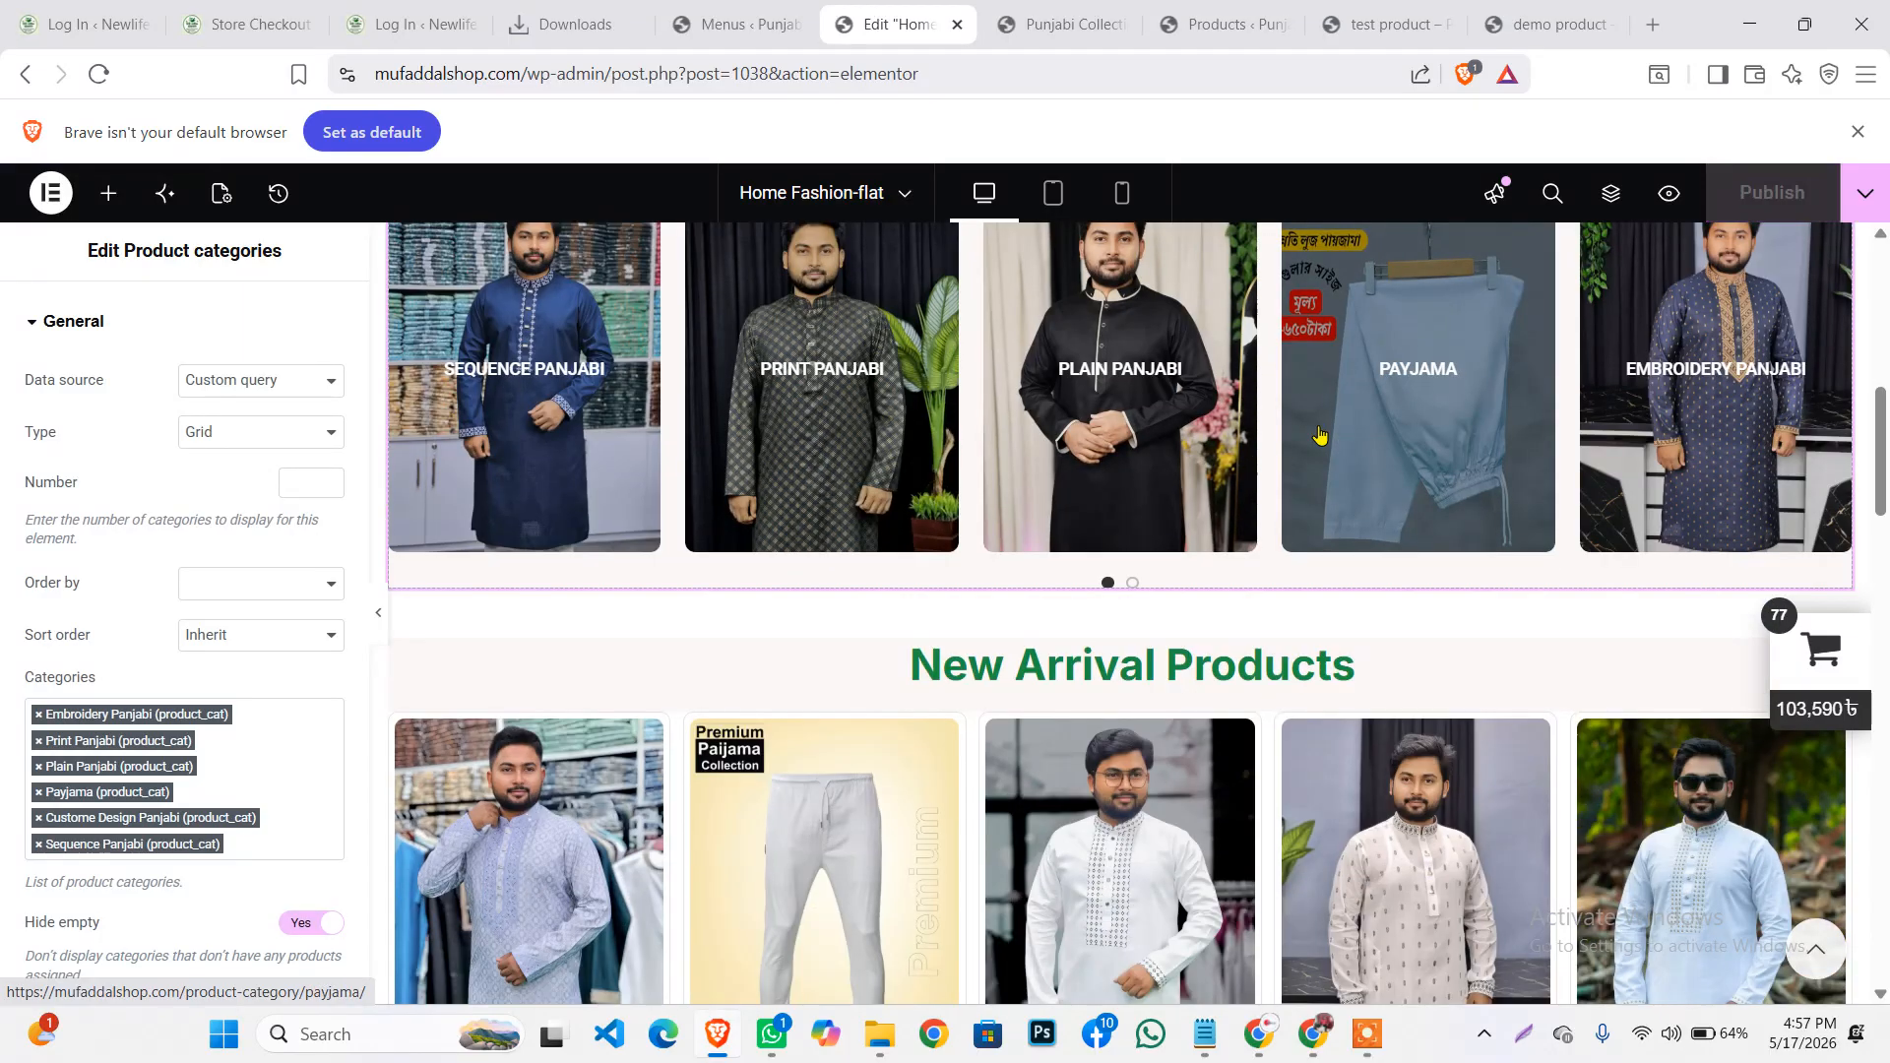
scroll(1321, 435, down, 5)
scroll(1250, 520, down, 7)
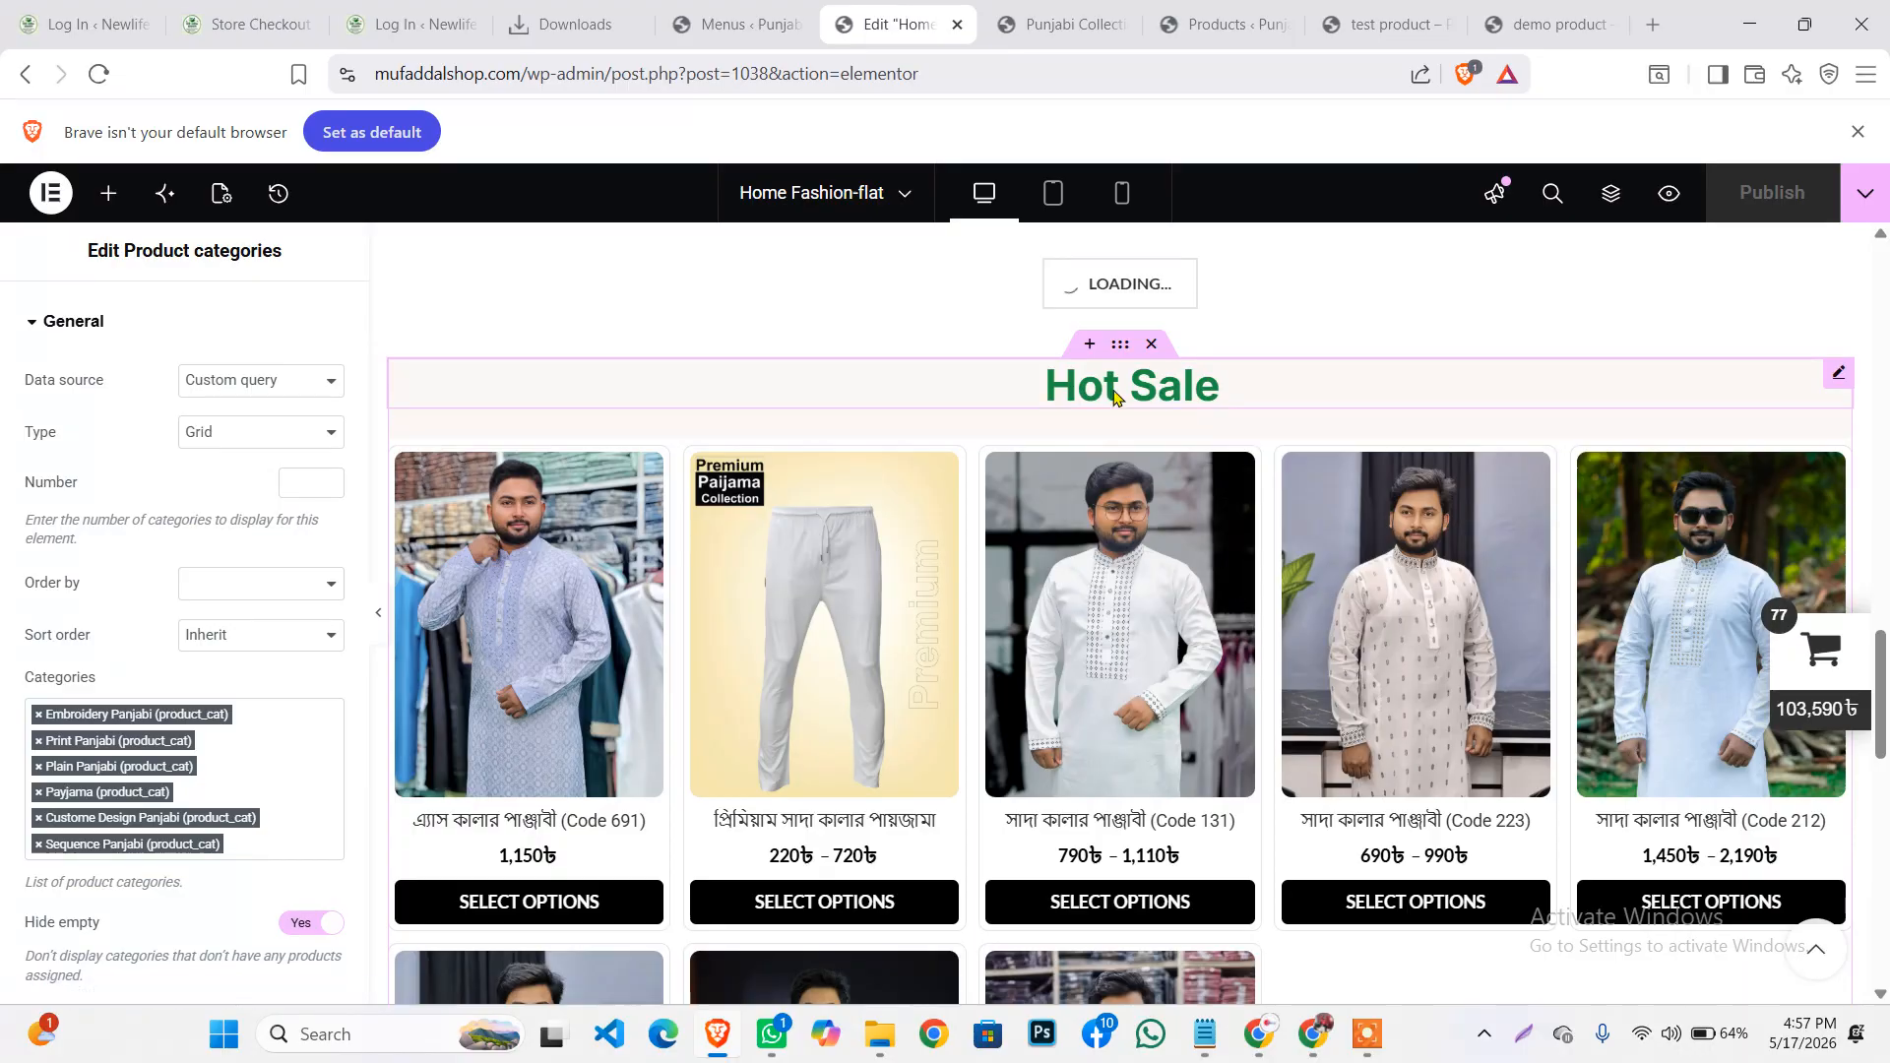
scroll(1114, 426, down, 12)
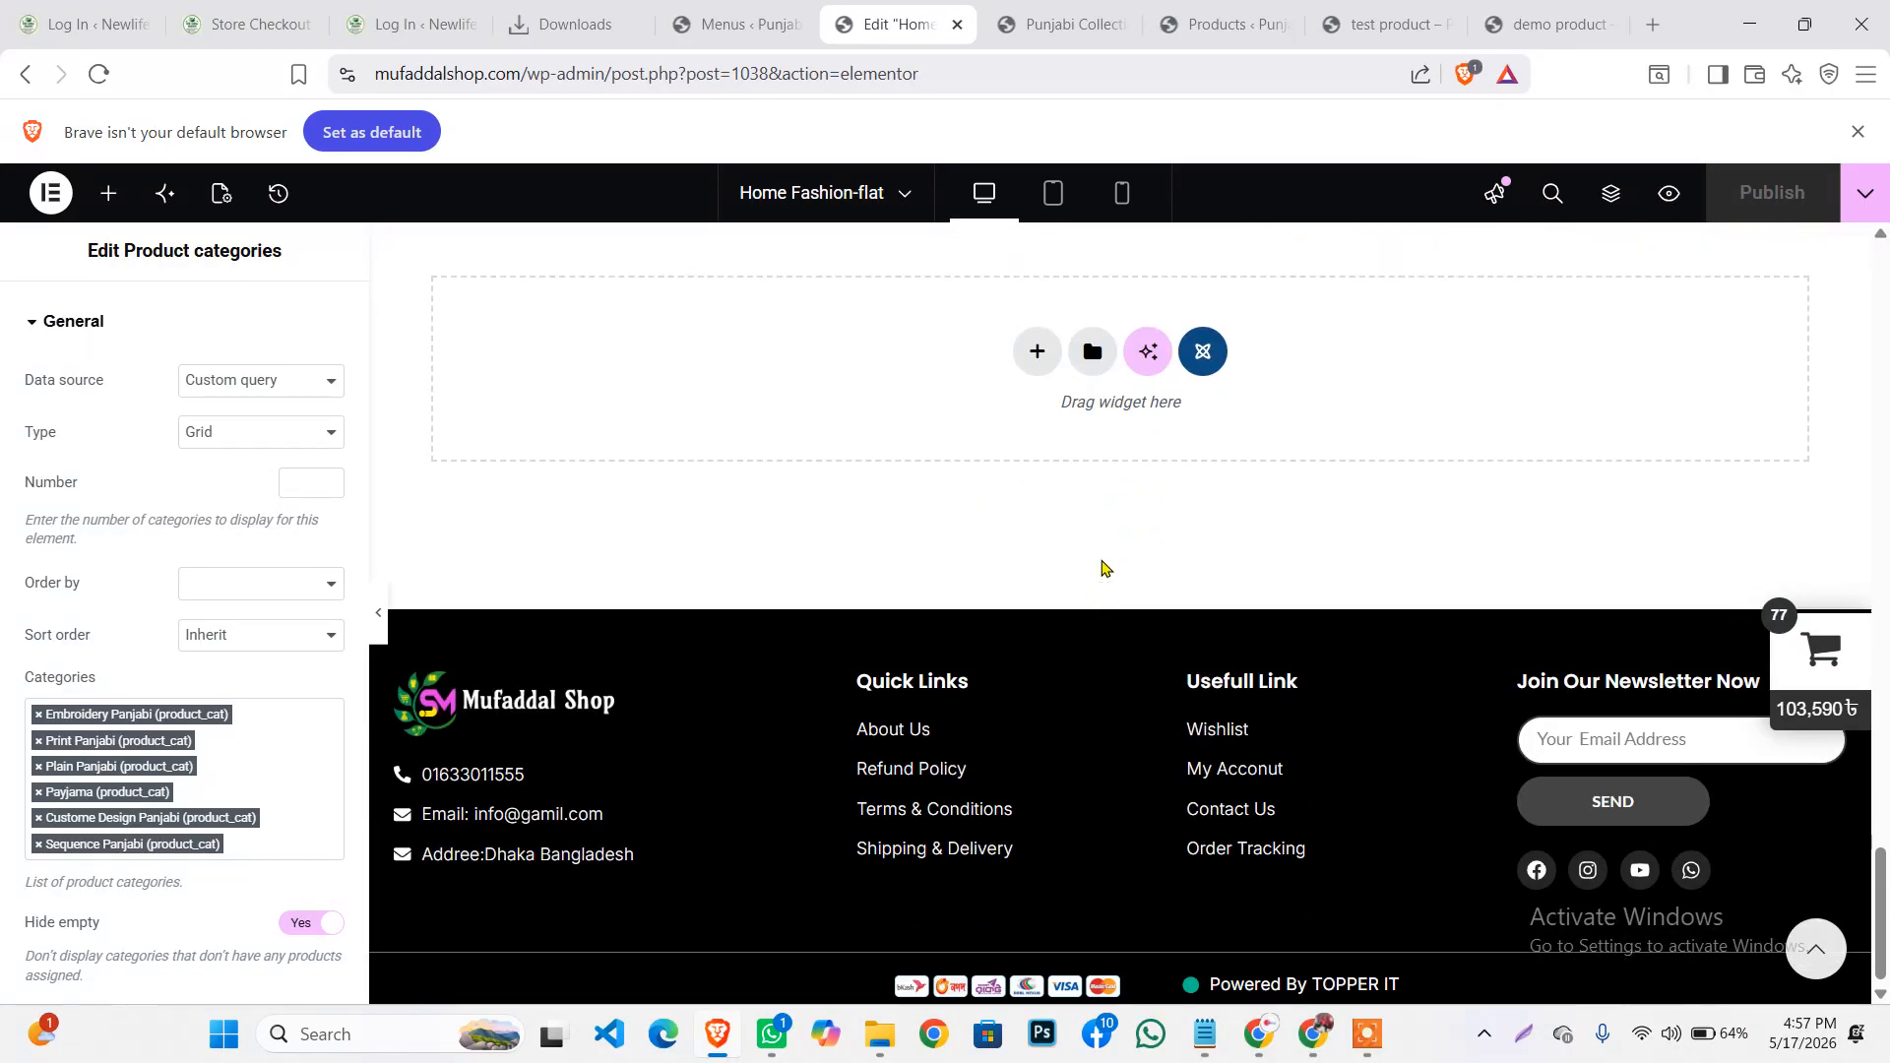
scroll(1105, 360, up, 9)
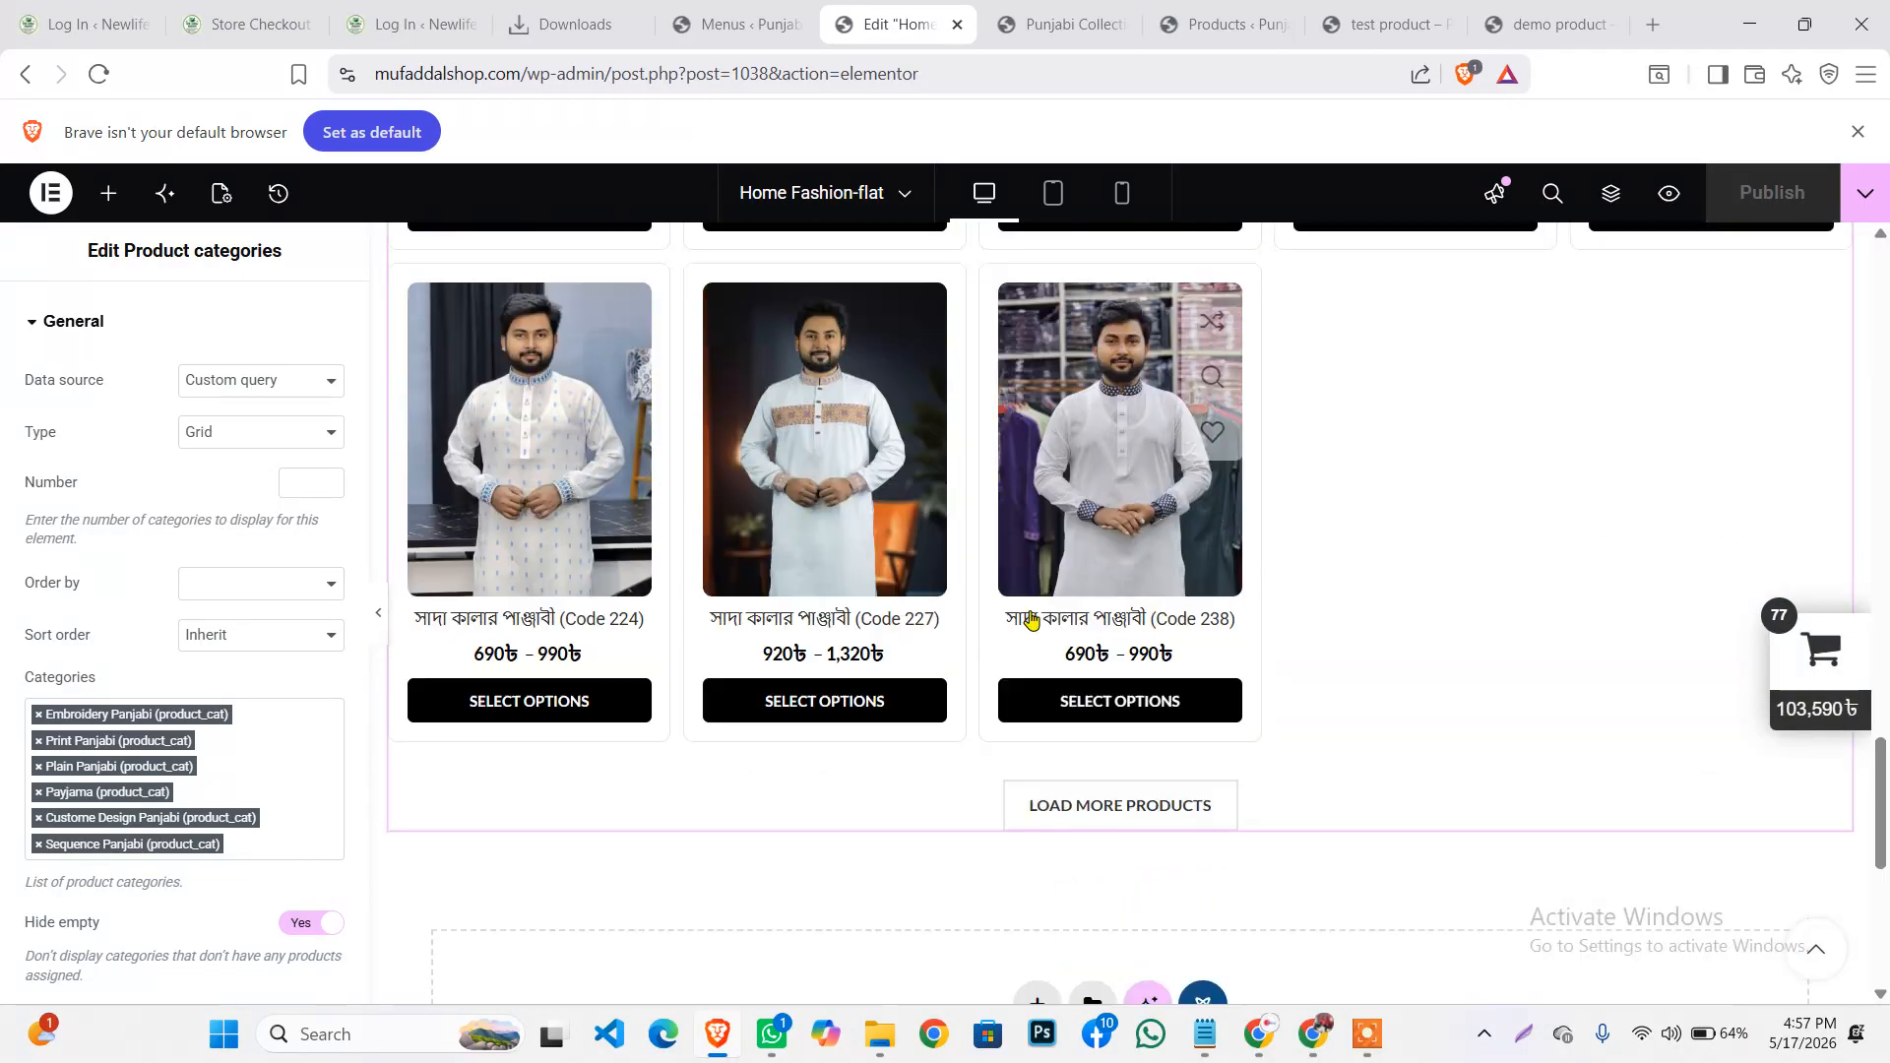
scroll(1044, 557, up, 15)
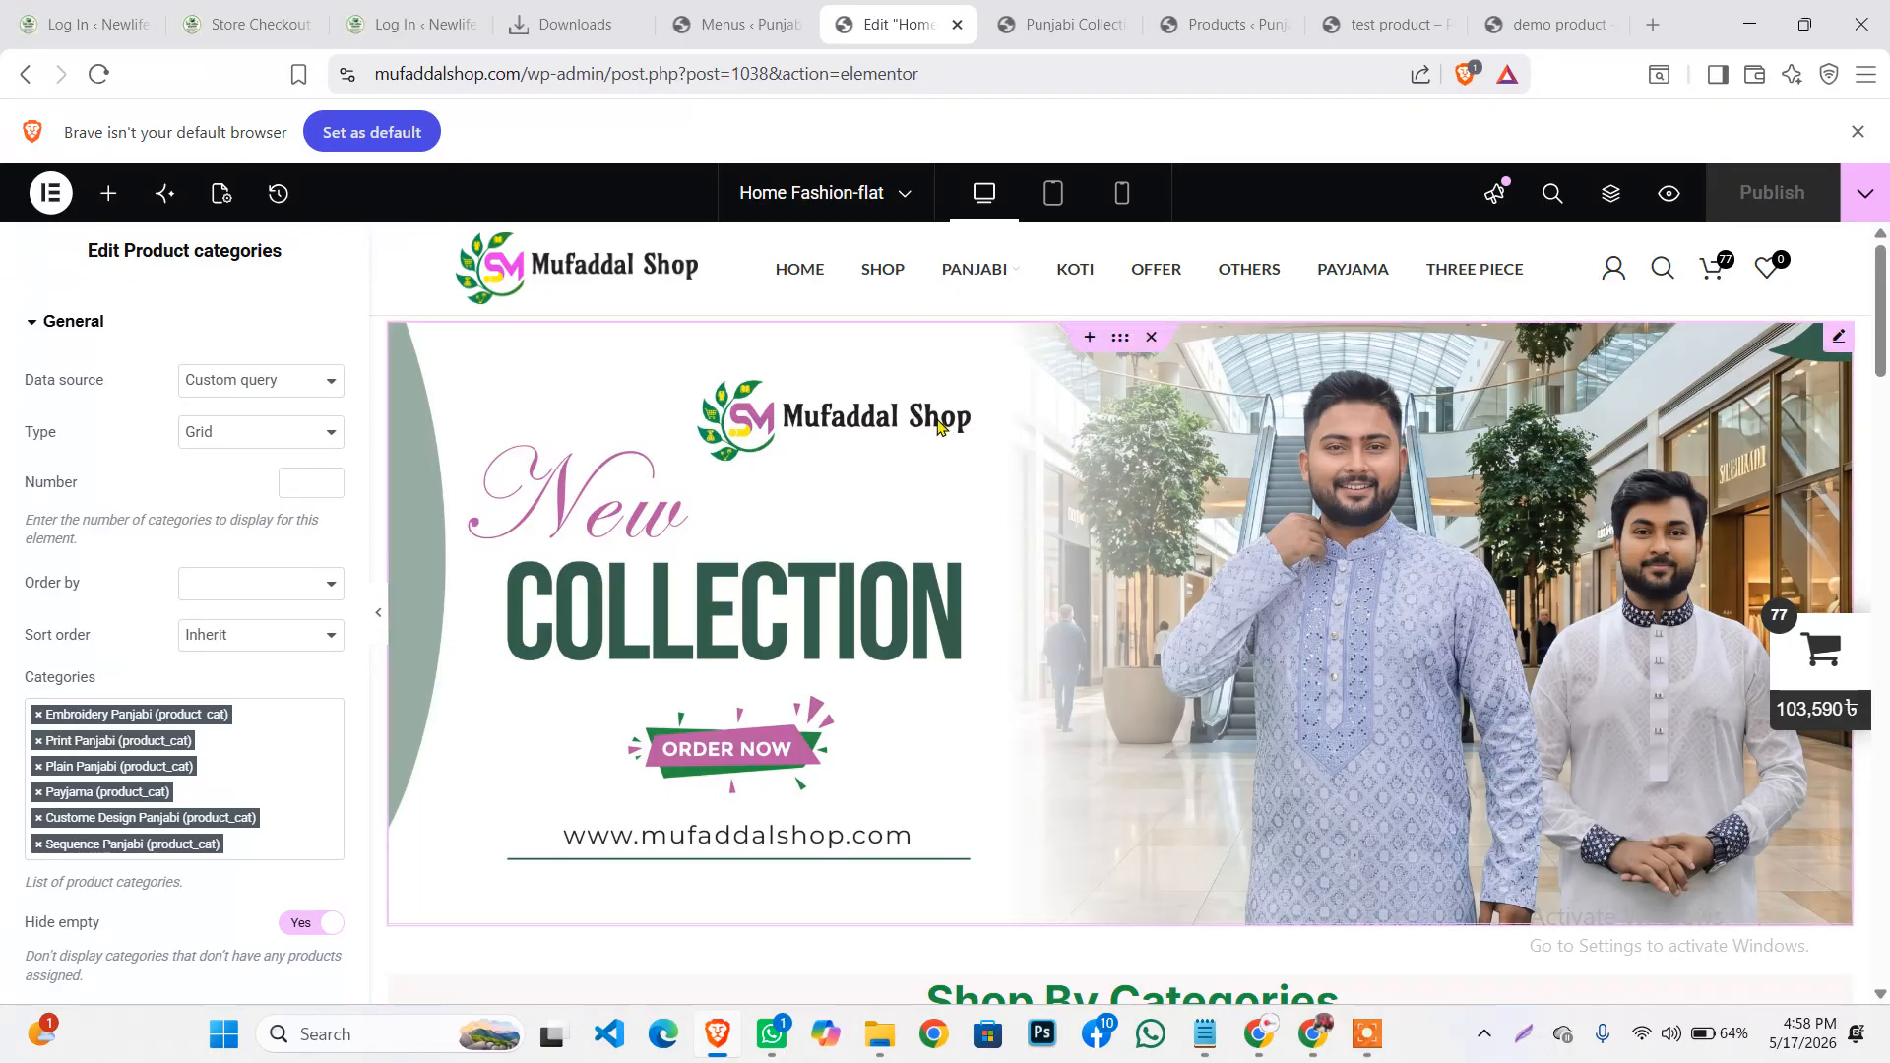
click(1358, 1034)
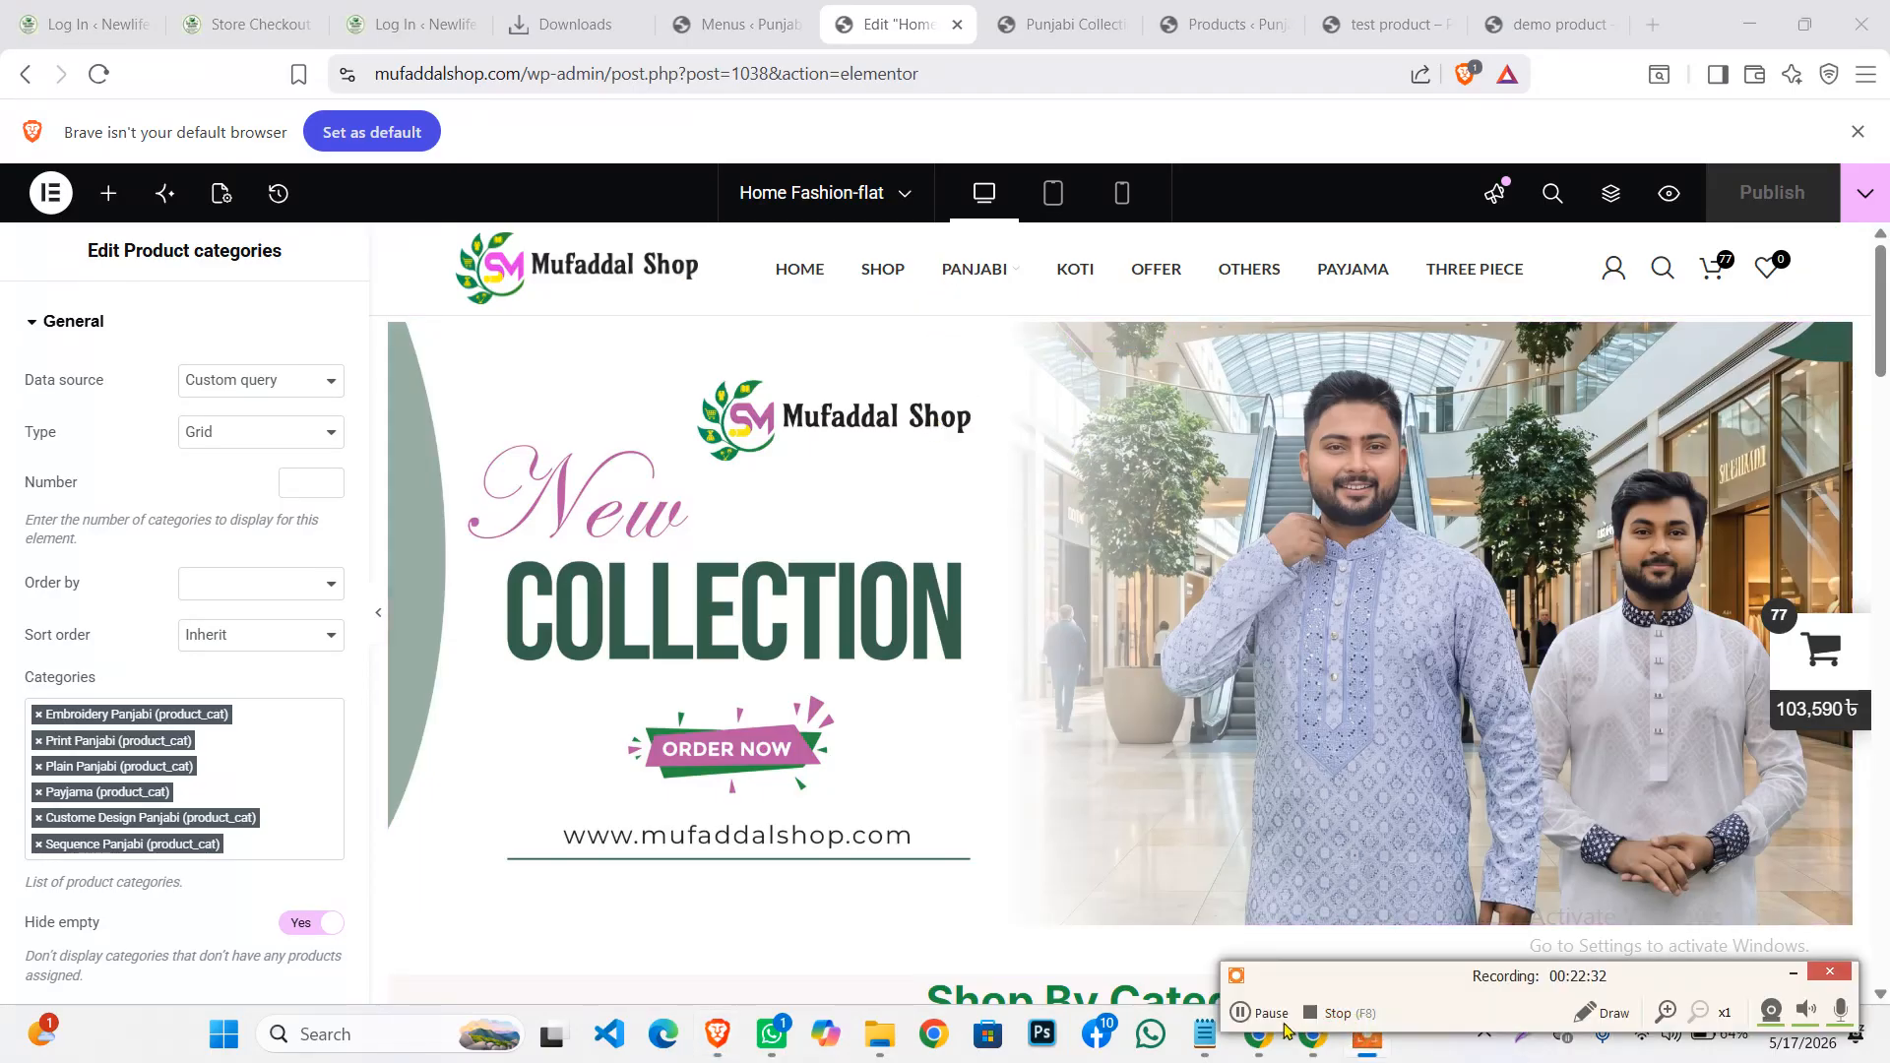
click(1242, 1016)
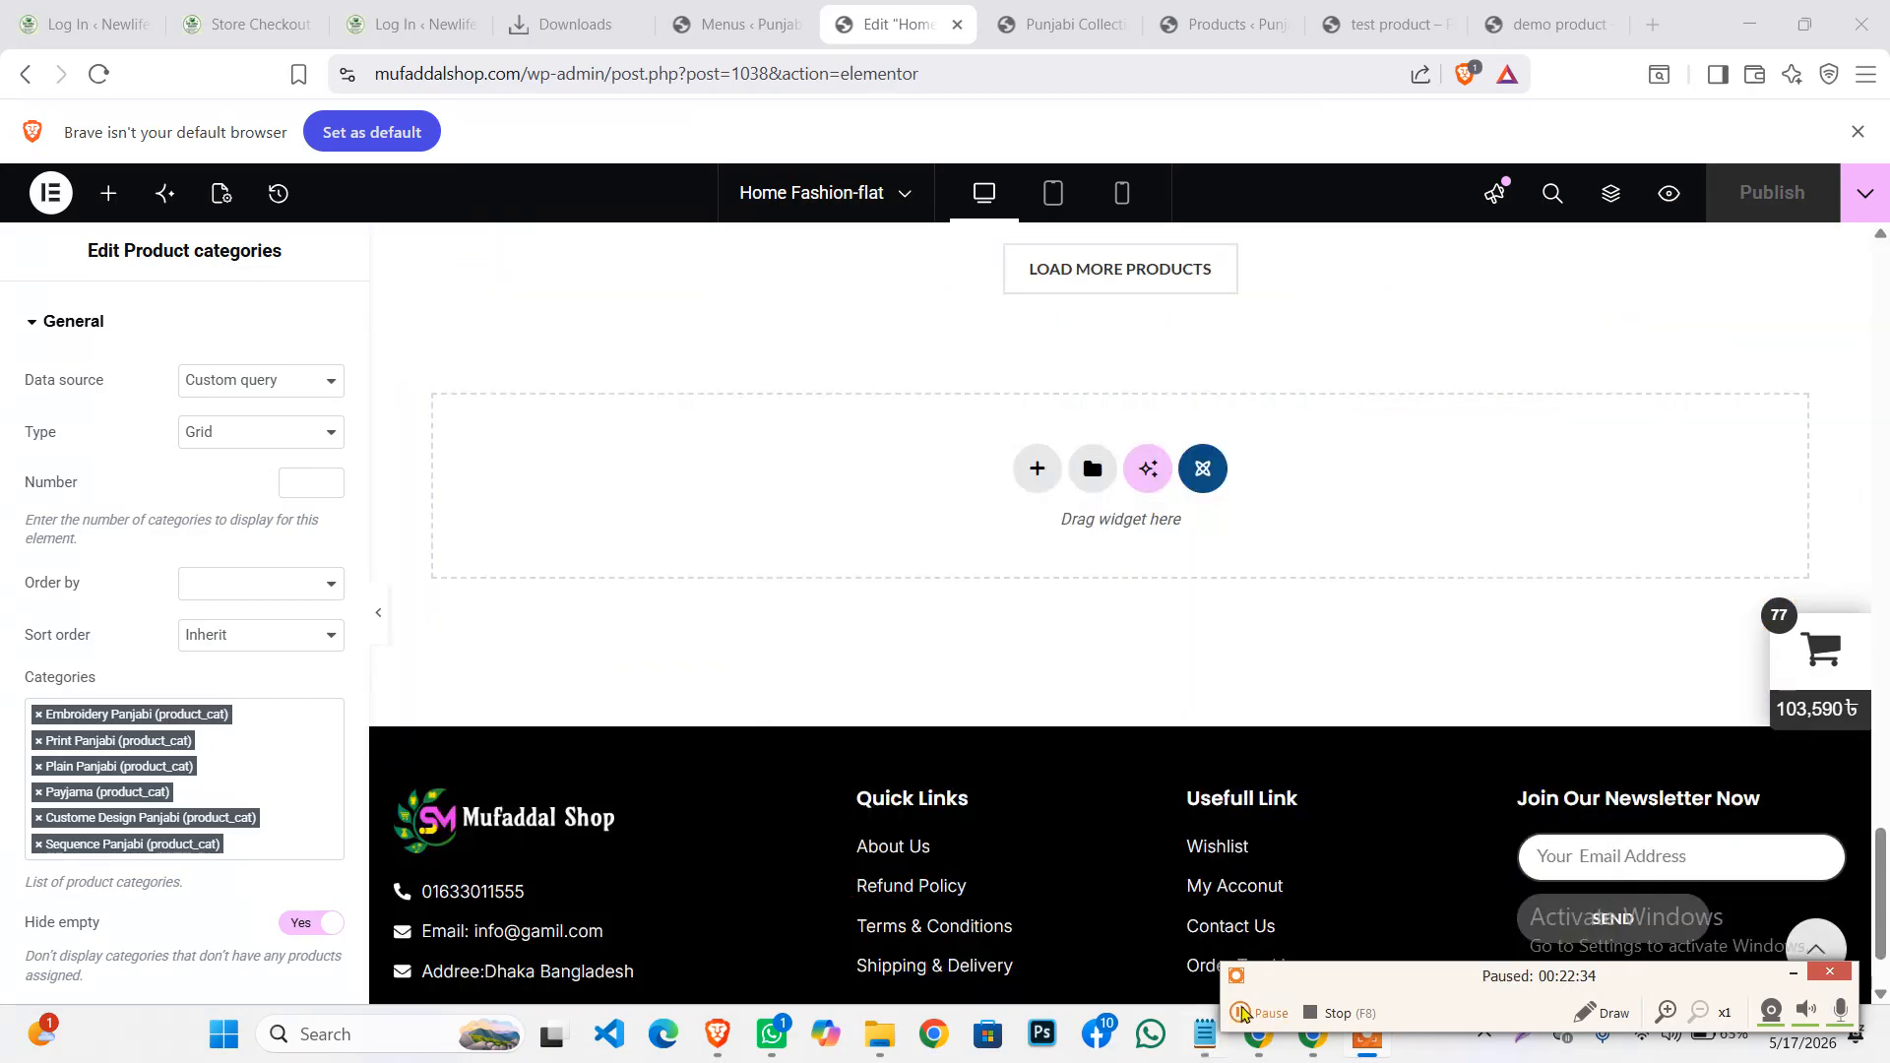
scroll(1130, 673, up, 3)
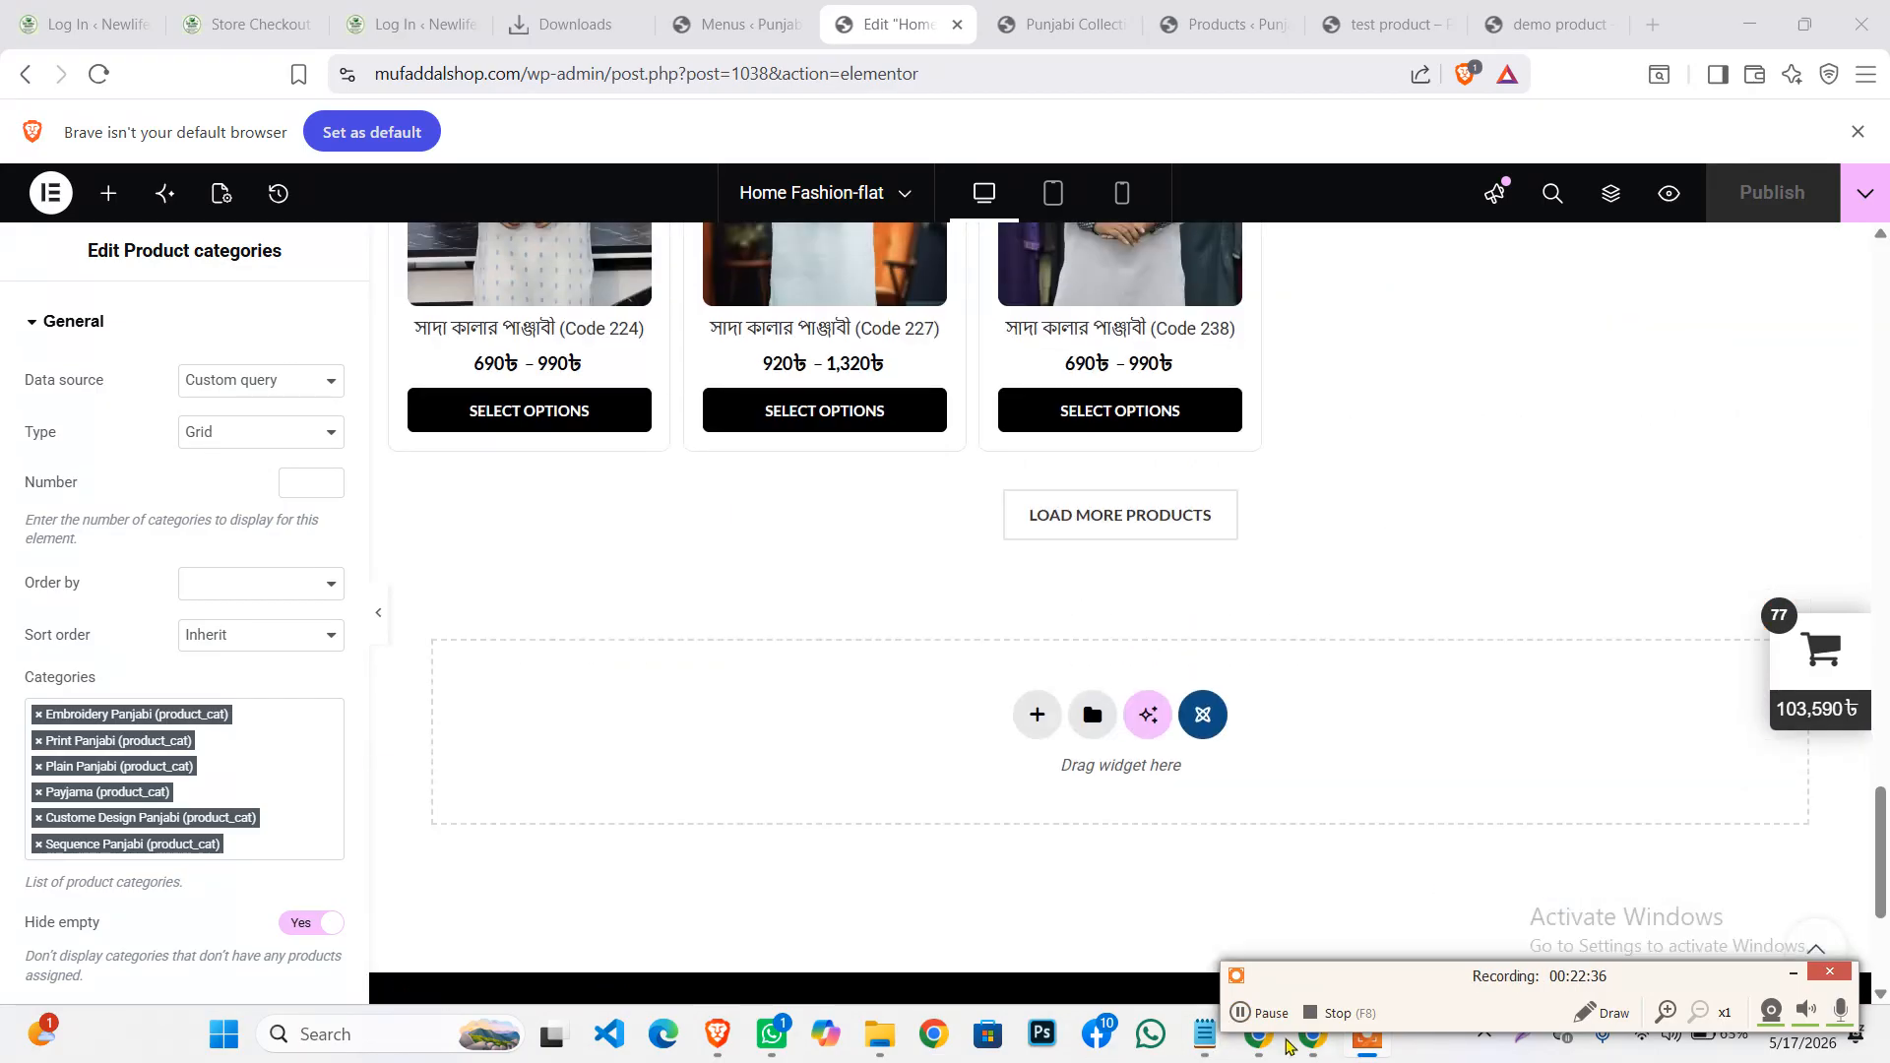